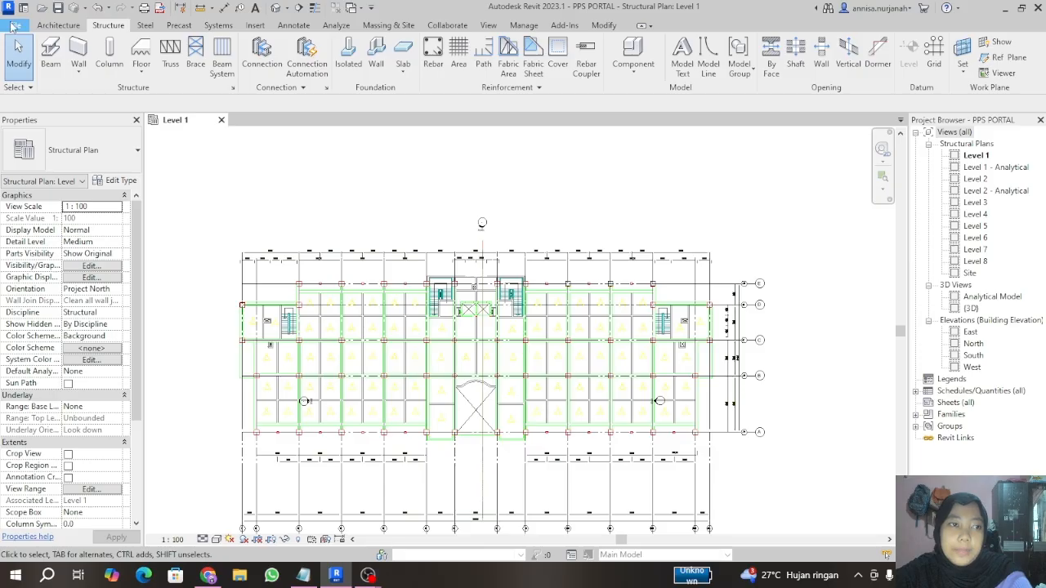
Step: Create a new project based on the Structural Template
{"action": "mouse_move", "coordinate": [72, 77]}
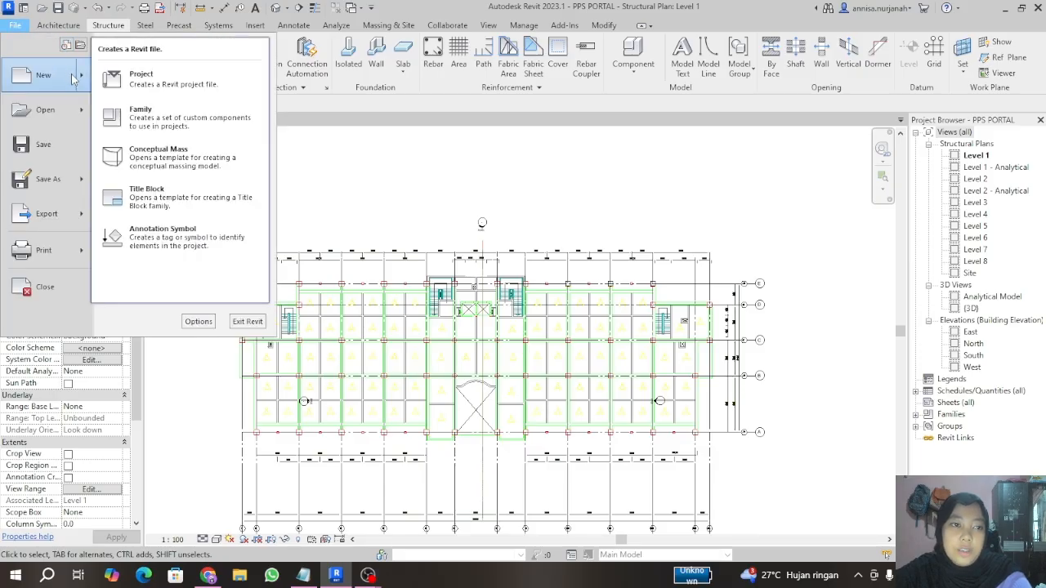
{"action": "left_click", "coordinate": [121, 85]}
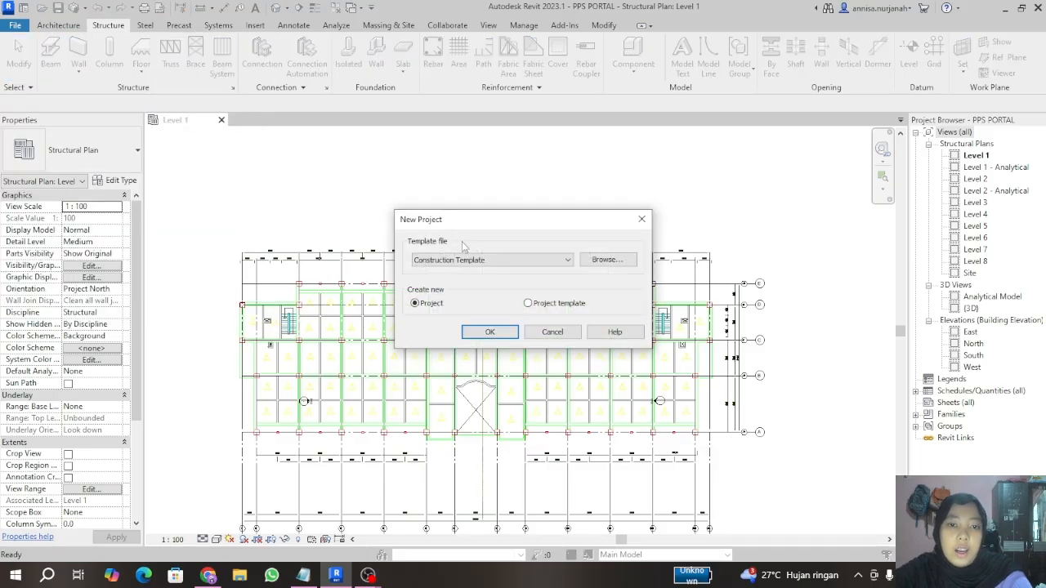
{"action": "left_click", "coordinate": [463, 260]}
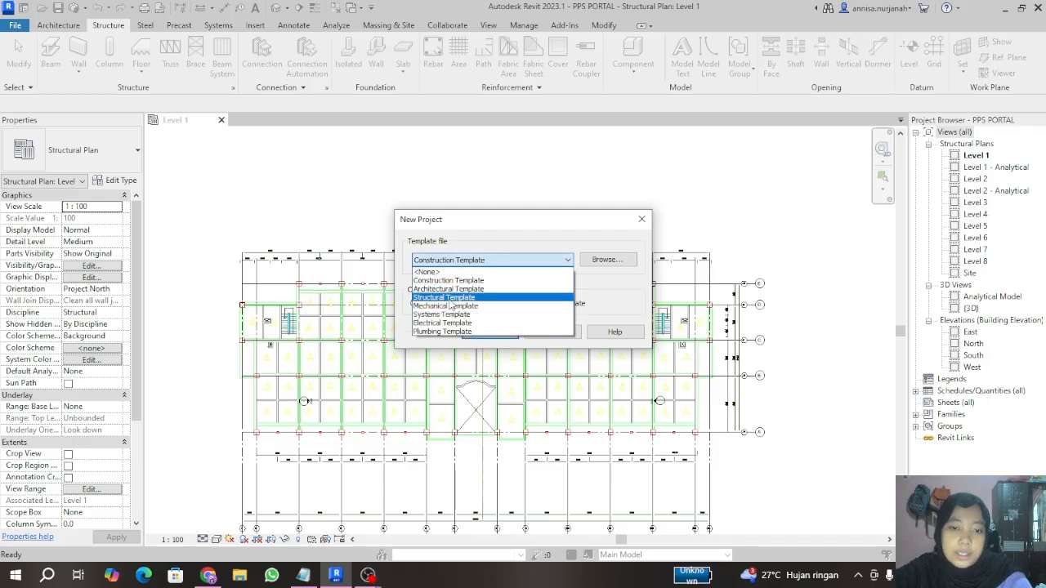
{"action": "left_click", "coordinate": [450, 300]}
{"action": "left_click", "coordinate": [490, 331]}
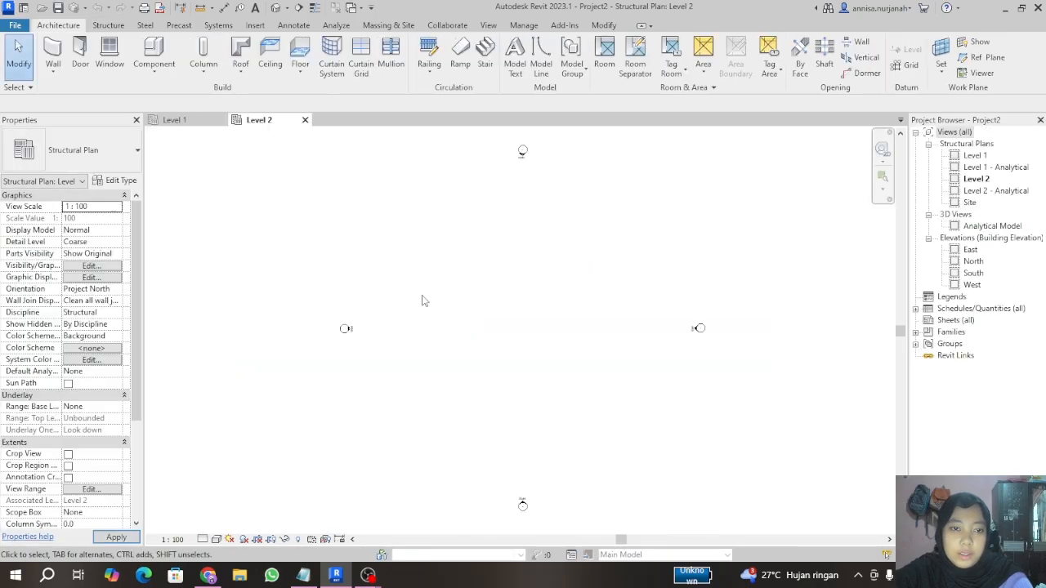
Step: Open the Level 1 structural plan of the new project and close its Level 2 plan
{"action": "scroll", "coordinate": [290, 266], "scroll_direction": "down", "scroll_amount": 1}
{"action": "scroll", "coordinate": [494, 282], "scroll_direction": "up", "scroll_amount": 1}
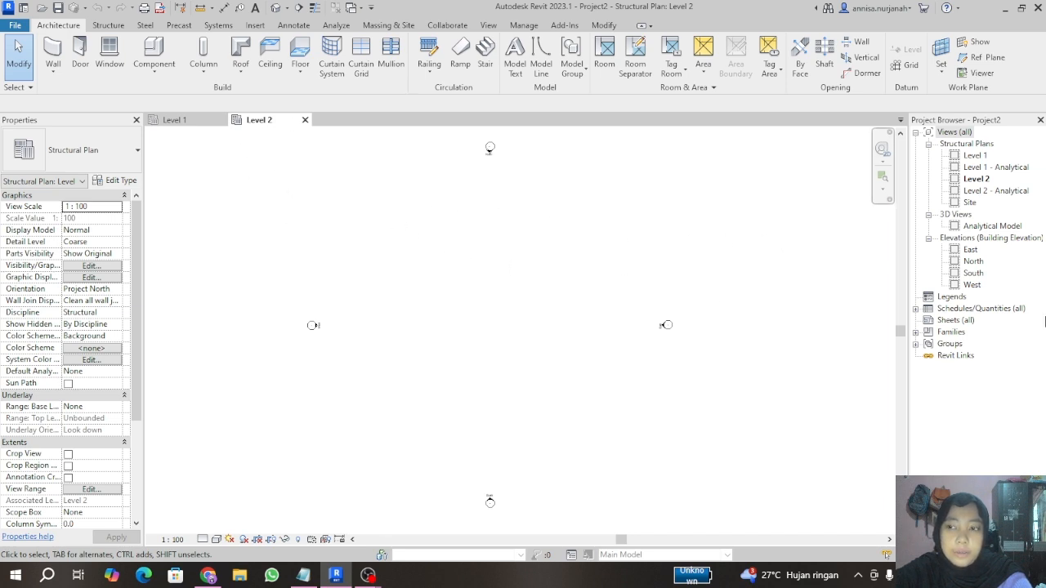
{"action": "double_click", "coordinate": [975, 157]}
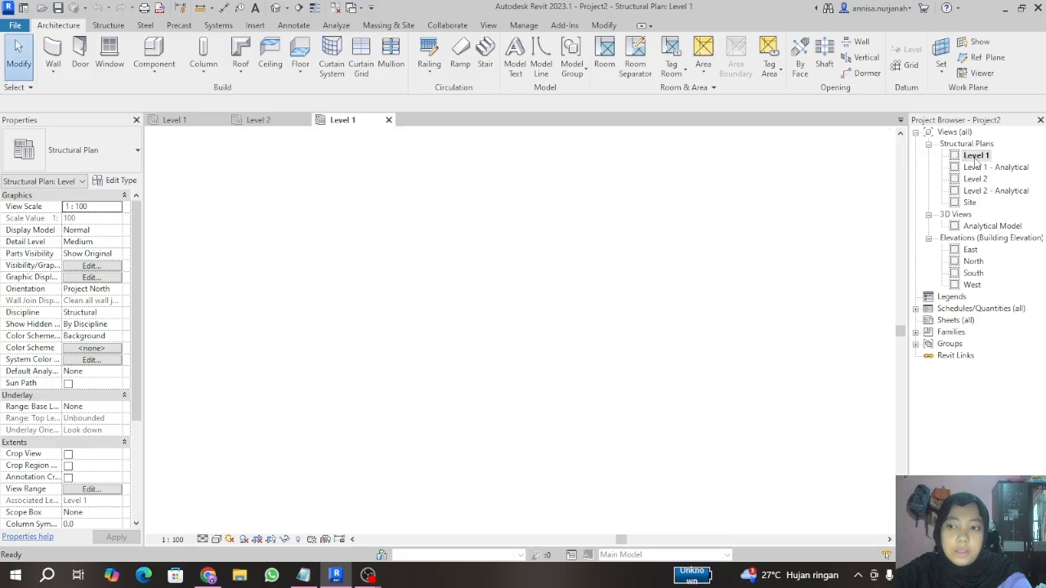
{"action": "left_click", "coordinate": [304, 120]}
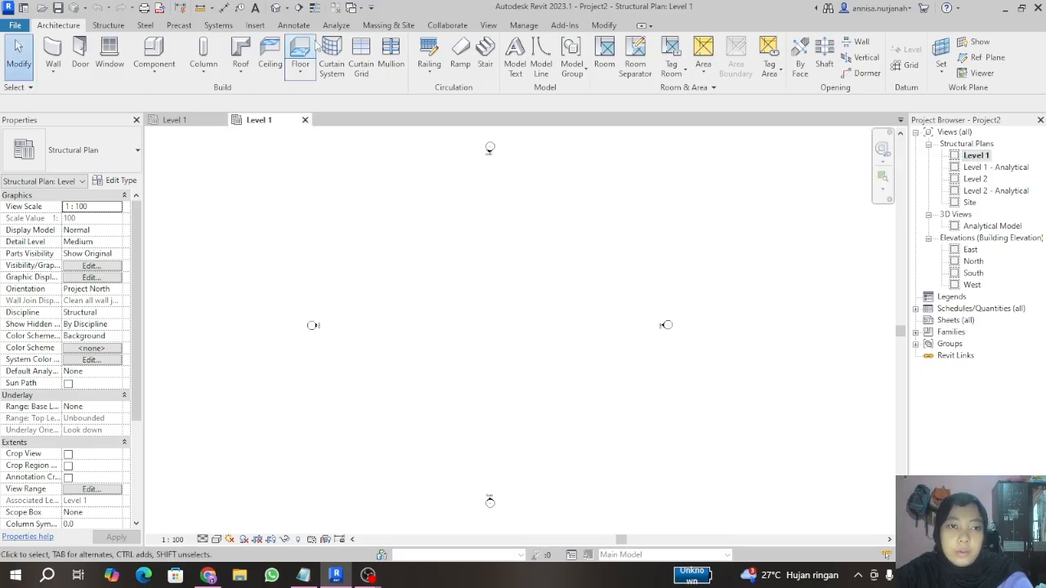
Step: Link the CAD file BALOK LT 2.dwg into the Level 1 plan with import units set to centimeter
{"action": "left_click", "coordinate": [261, 27]}
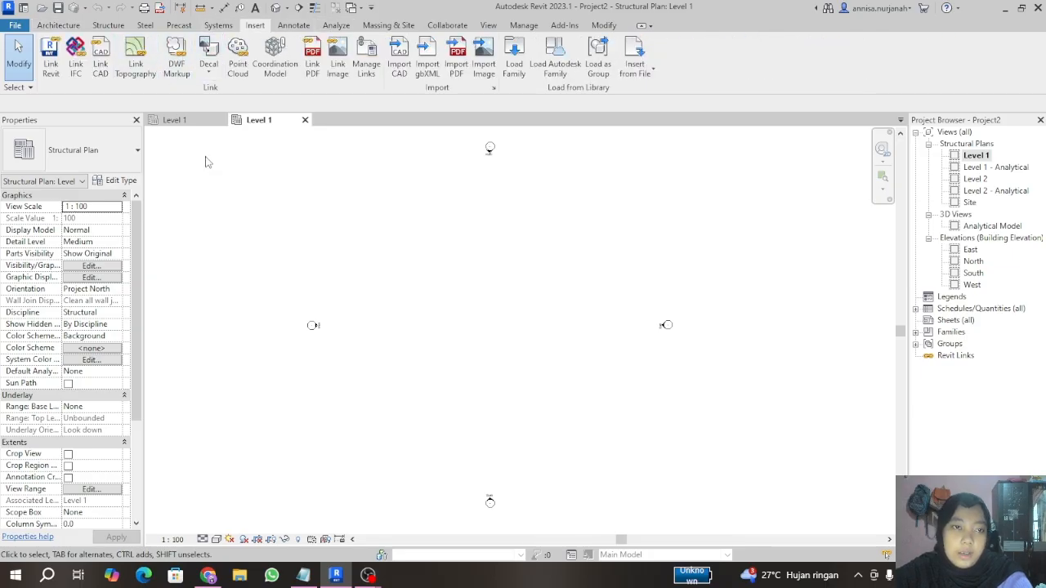
{"action": "left_click", "coordinate": [100, 72]}
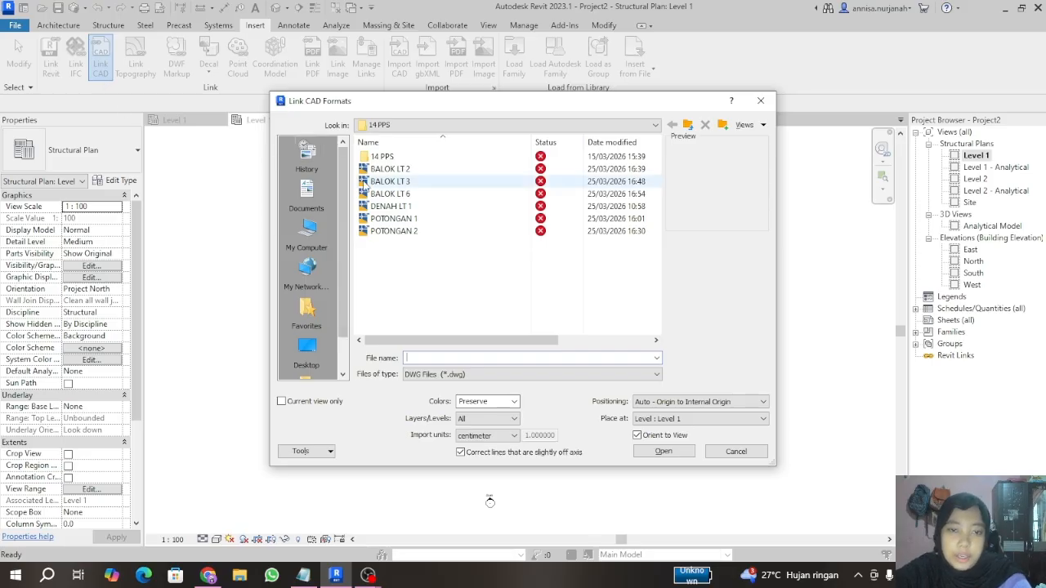
{"action": "left_click", "coordinate": [409, 169]}
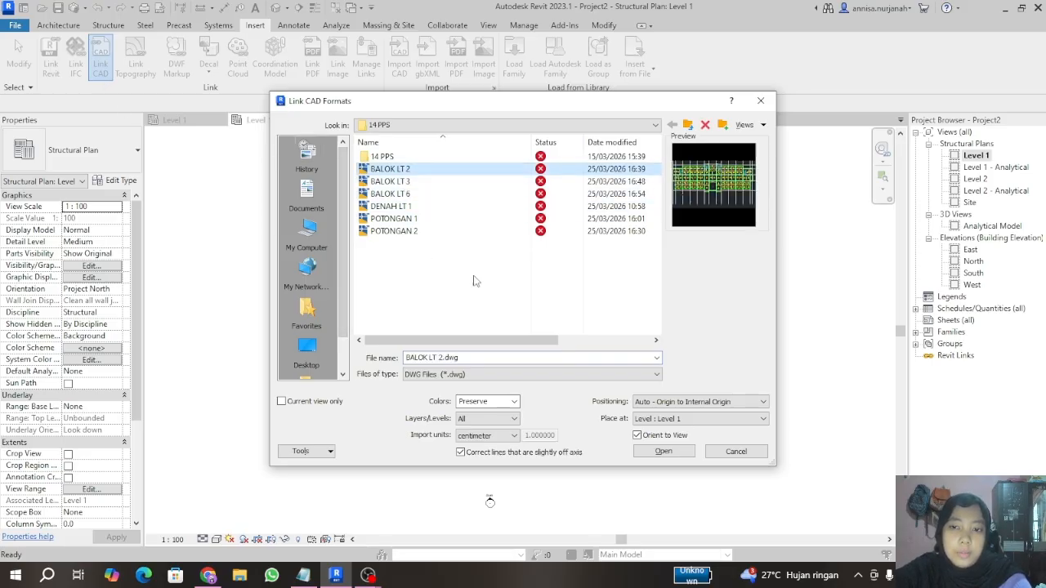
{"action": "left_click", "coordinate": [488, 438]}
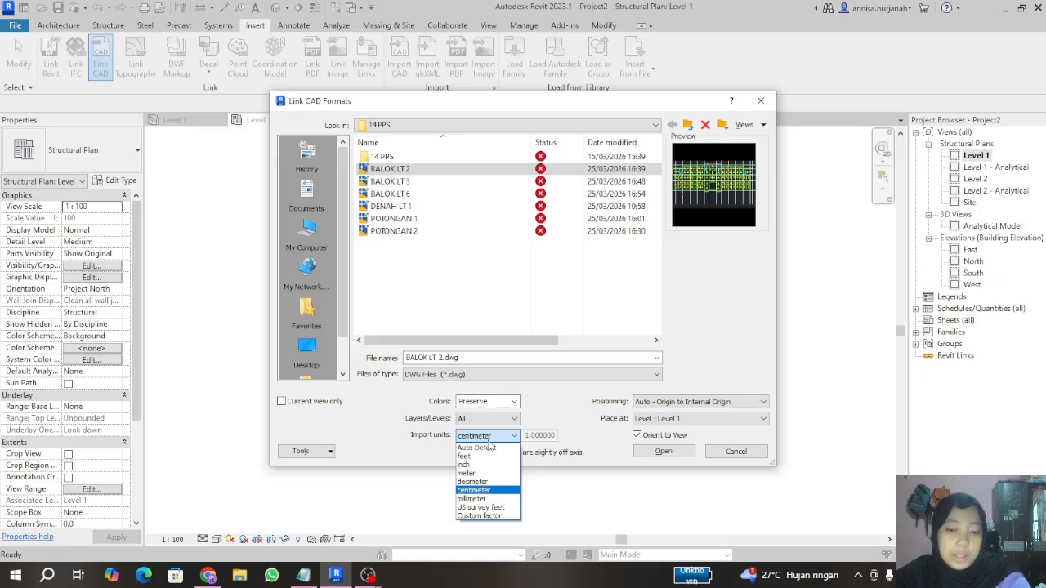
{"action": "left_click", "coordinate": [474, 489]}
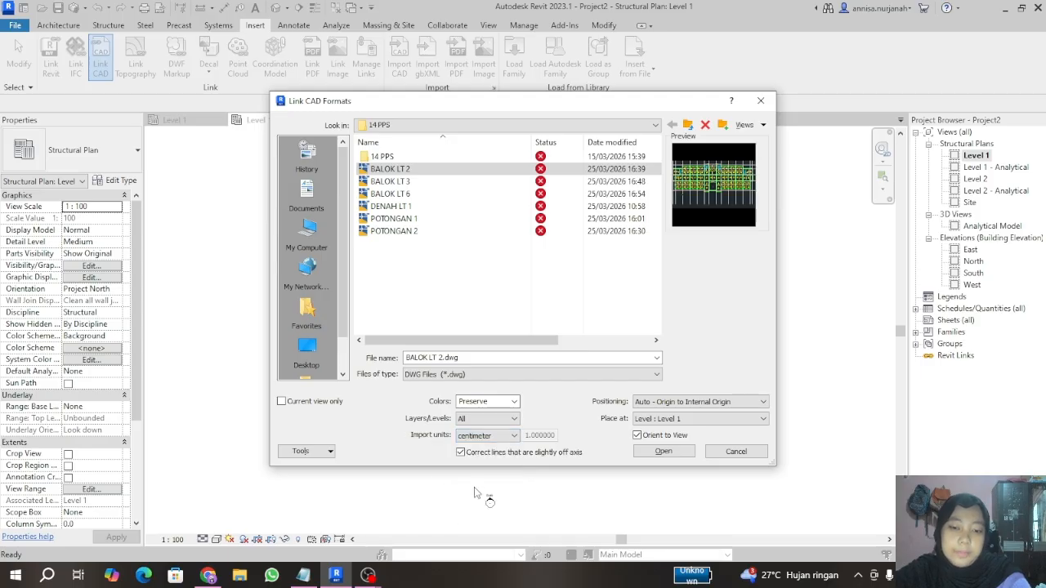
{"action": "left_click", "coordinate": [662, 454]}
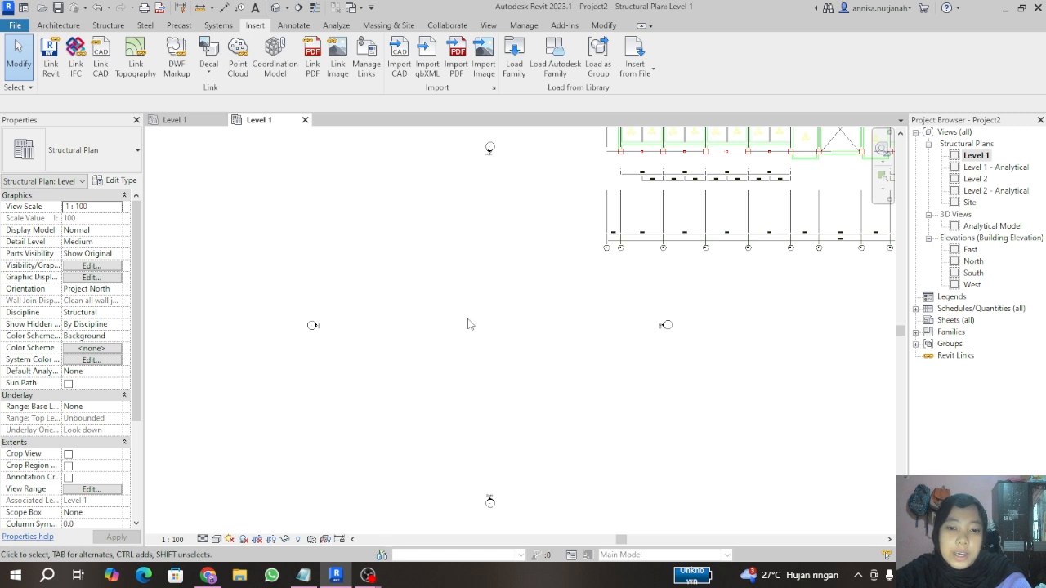
Step: Unpin the linked BALOK LT 2 drawing and move it so the plan lies between the north and south elevation markers
{"action": "right_click", "coordinate": [472, 308]}
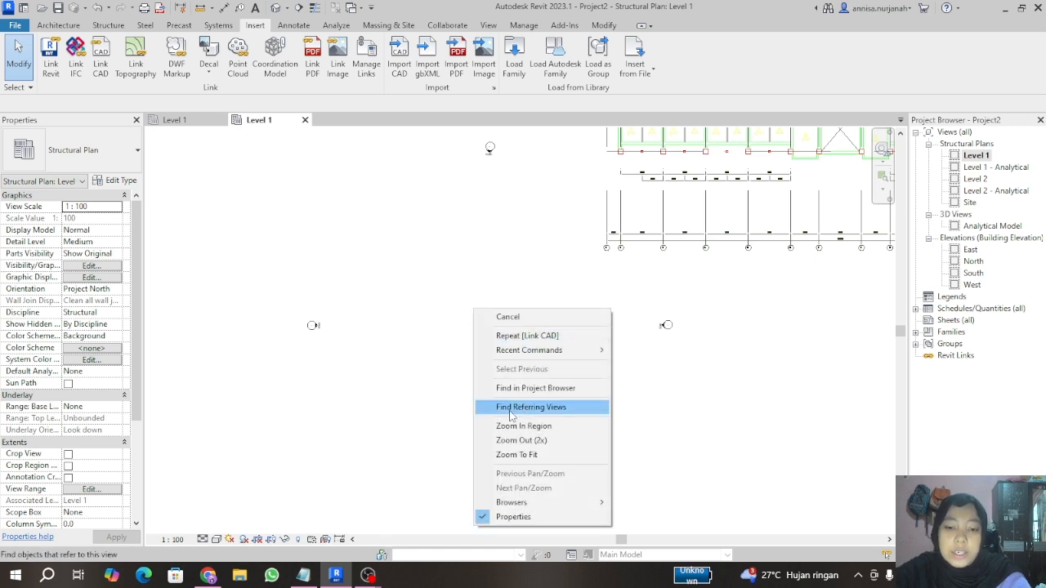
{"action": "left_click", "coordinate": [516, 455]}
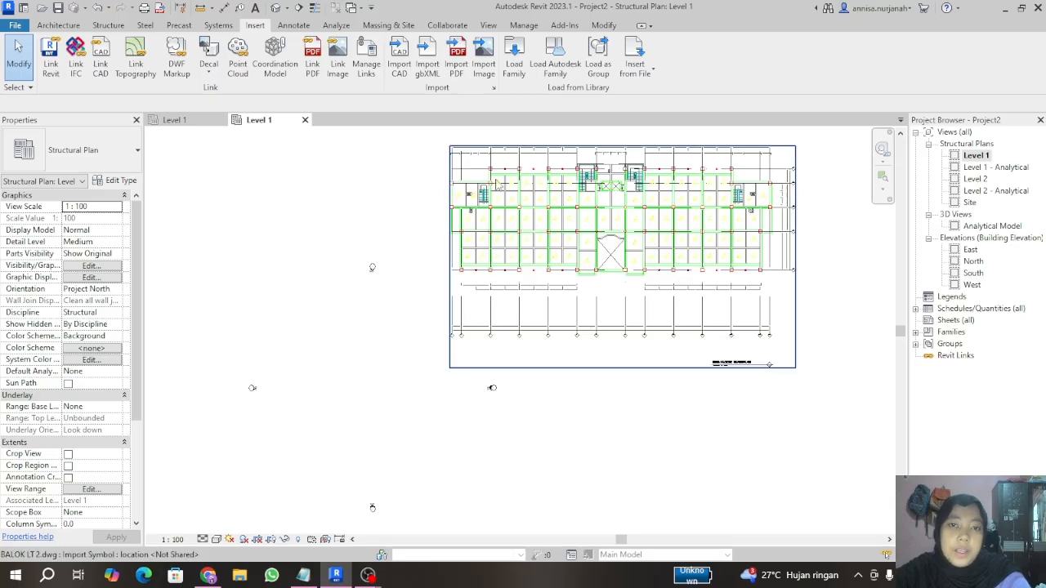
{"action": "left_click", "coordinate": [536, 198]}
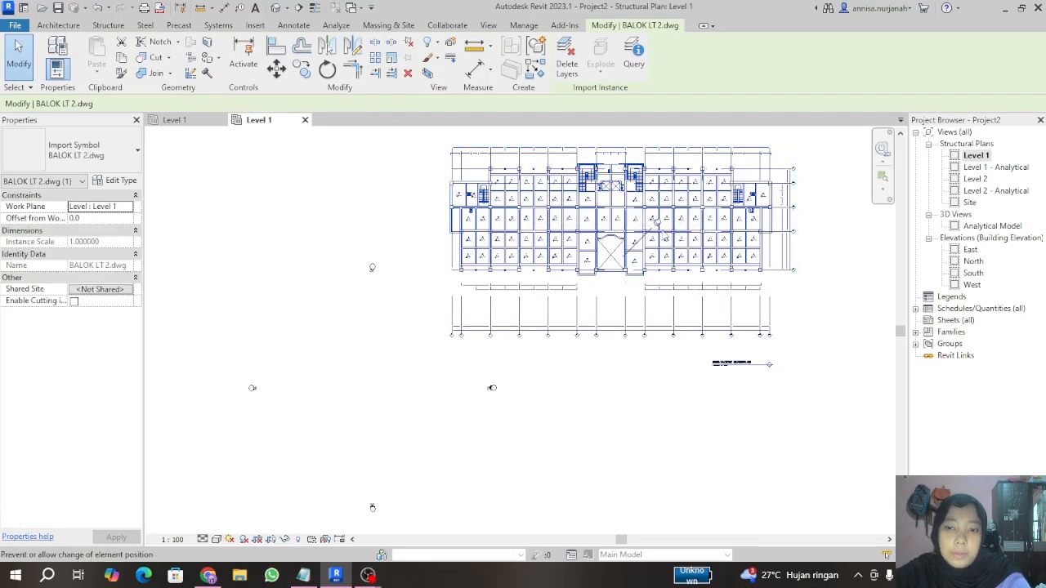
{"action": "left_click", "coordinate": [656, 222]}
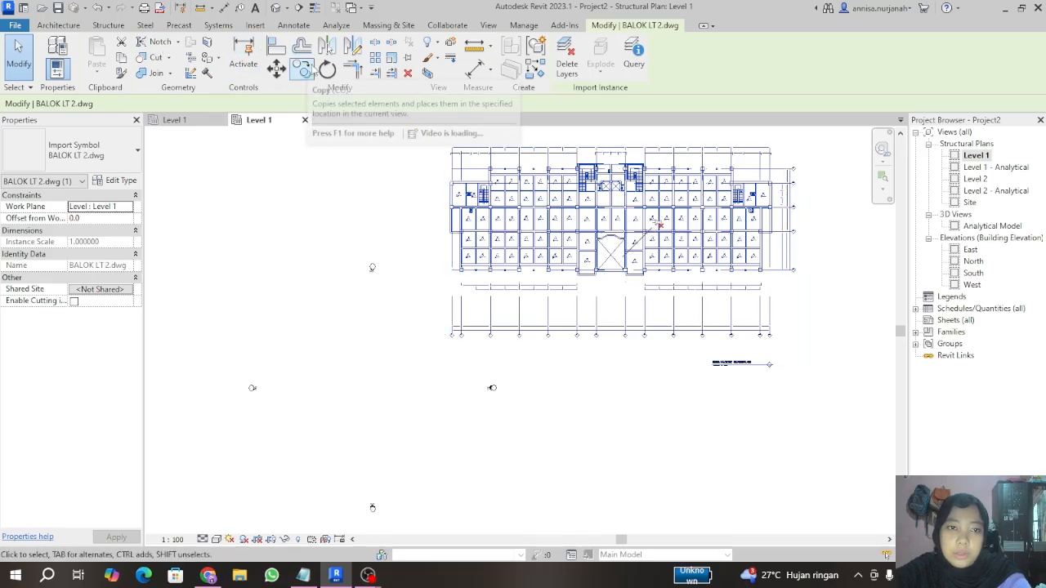
{"action": "left_click", "coordinate": [276, 70]}
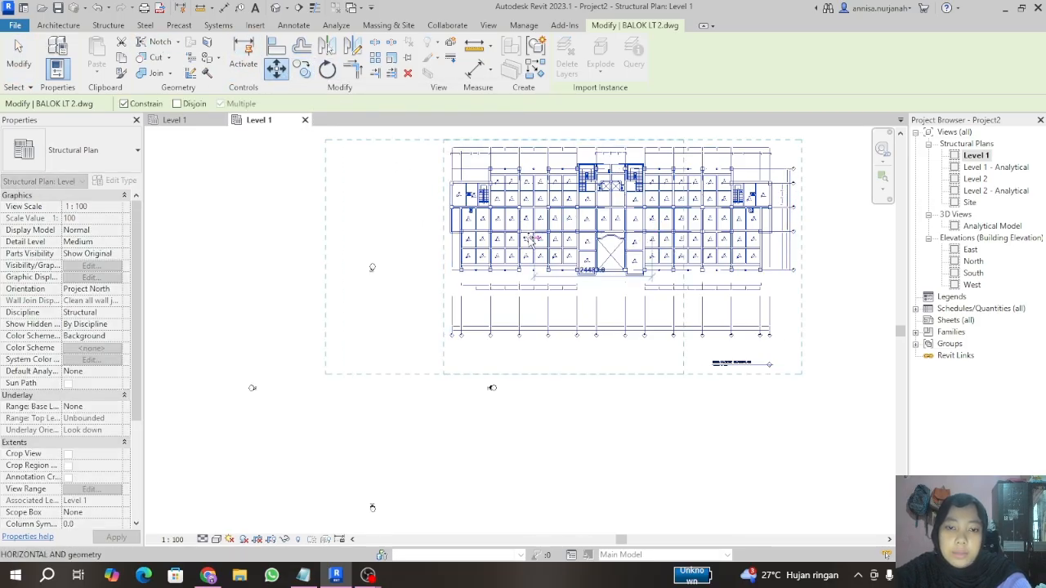
{"action": "left_click", "coordinate": [411, 218]}
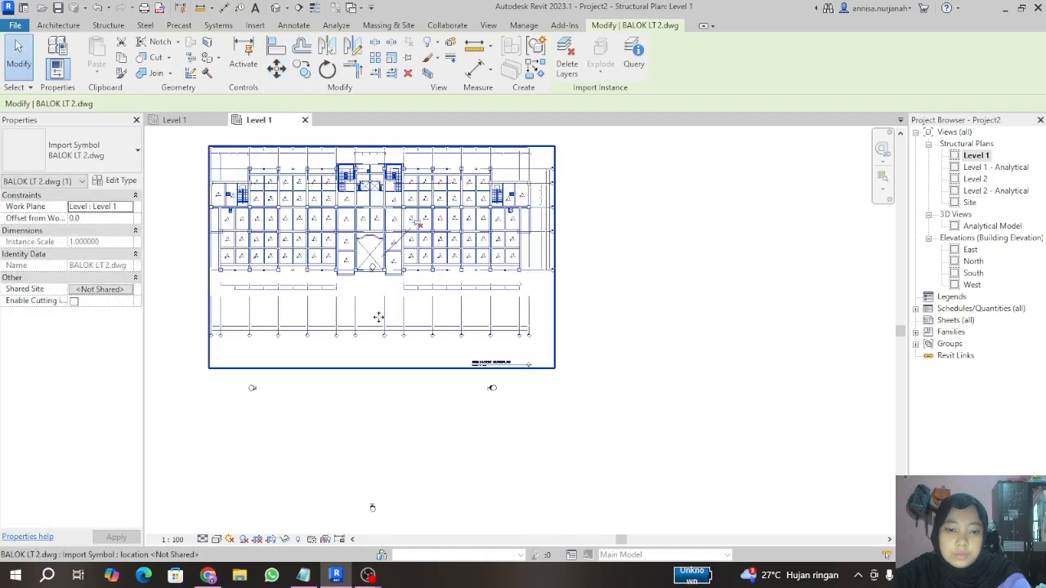
{"action": "left_click_drag", "start_coordinate": [380, 391], "coordinate": [377, 460]}
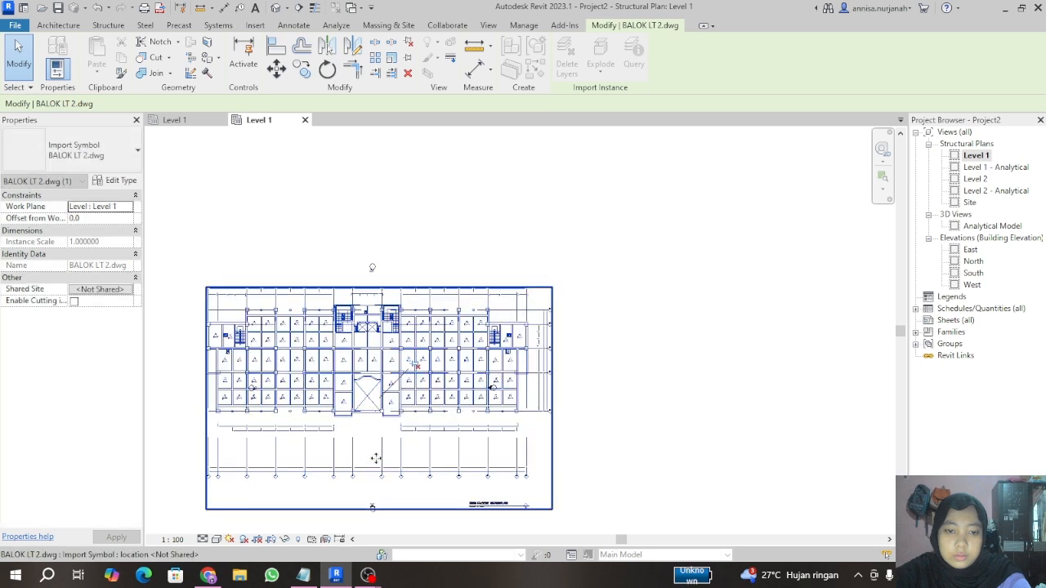
{"action": "left_click", "coordinate": [496, 242]}
{"action": "scroll", "coordinate": [695, 224], "scroll_direction": "down", "scroll_amount": 2}
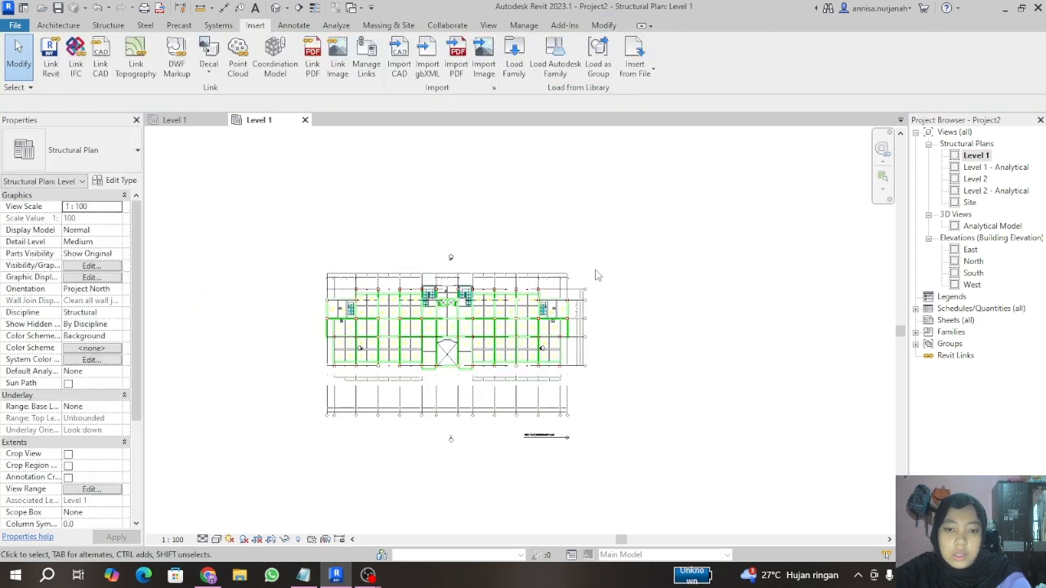
{"action": "scroll", "coordinate": [437, 257], "scroll_direction": "up", "scroll_amount": 2}
{"action": "scroll", "coordinate": [461, 168], "scroll_direction": "down", "scroll_amount": 2}
{"action": "scroll", "coordinate": [433, 246], "scroll_direction": "up", "scroll_amount": 1}
{"action": "scroll", "coordinate": [433, 250], "scroll_direction": "up", "scroll_amount": 1}
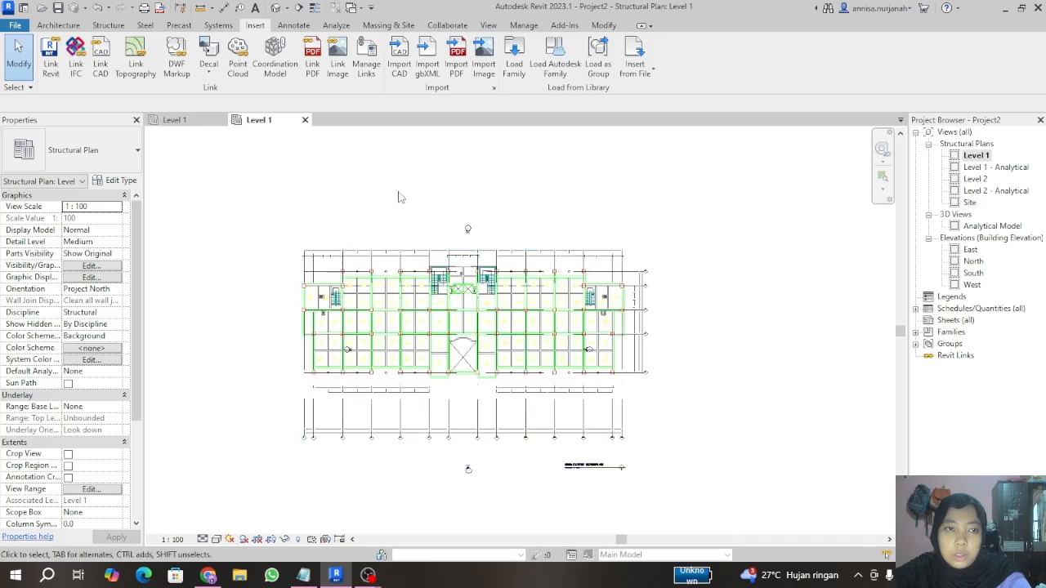
Step: Create grid 1 with Pick Lines from the plan's leftmost vertical axis line and extend its bubble above the upper dimension line
{"action": "left_click", "coordinate": [57, 25]}
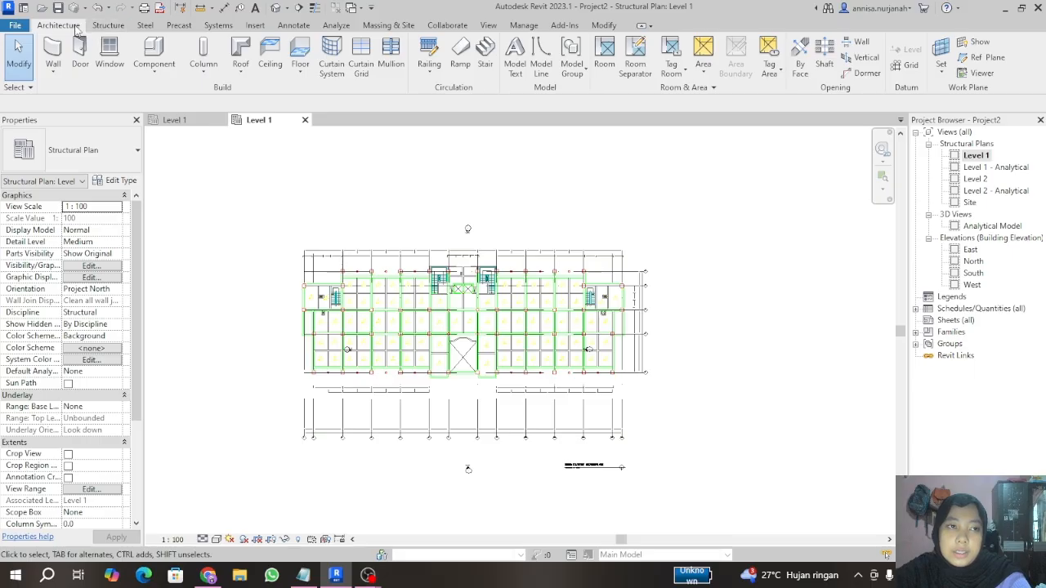
{"action": "left_click", "coordinate": [108, 25]}
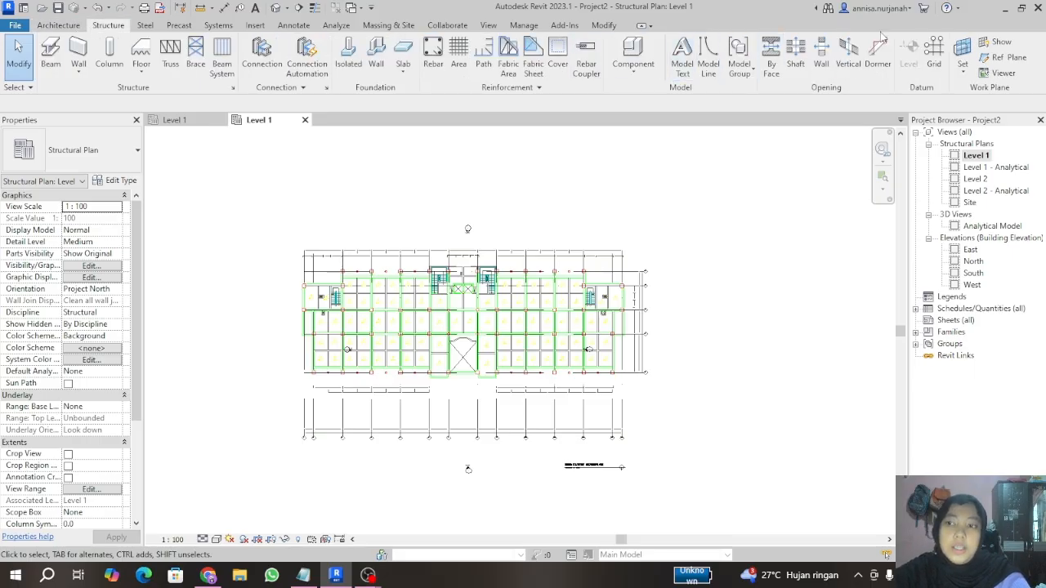
{"action": "left_click", "coordinate": [933, 51]}
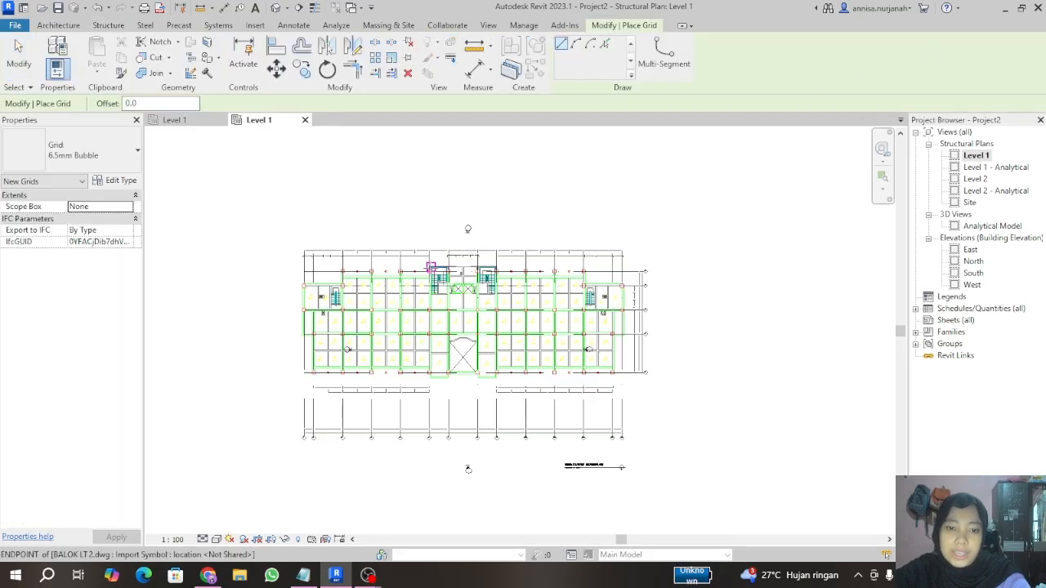
{"action": "scroll", "coordinate": [385, 294], "scroll_direction": "down", "scroll_amount": 3}
{"action": "scroll", "coordinate": [347, 381], "scroll_direction": "up", "scroll_amount": 4}
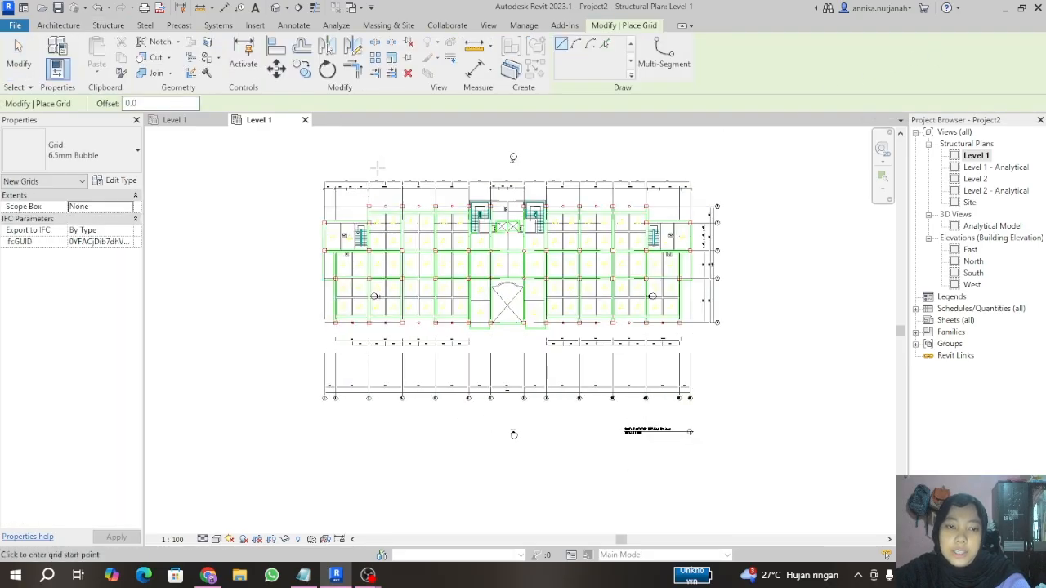
{"action": "scroll", "coordinate": [378, 168], "scroll_direction": "up", "scroll_amount": 2}
{"action": "scroll", "coordinate": [377, 168], "scroll_direction": "up", "scroll_amount": 2}
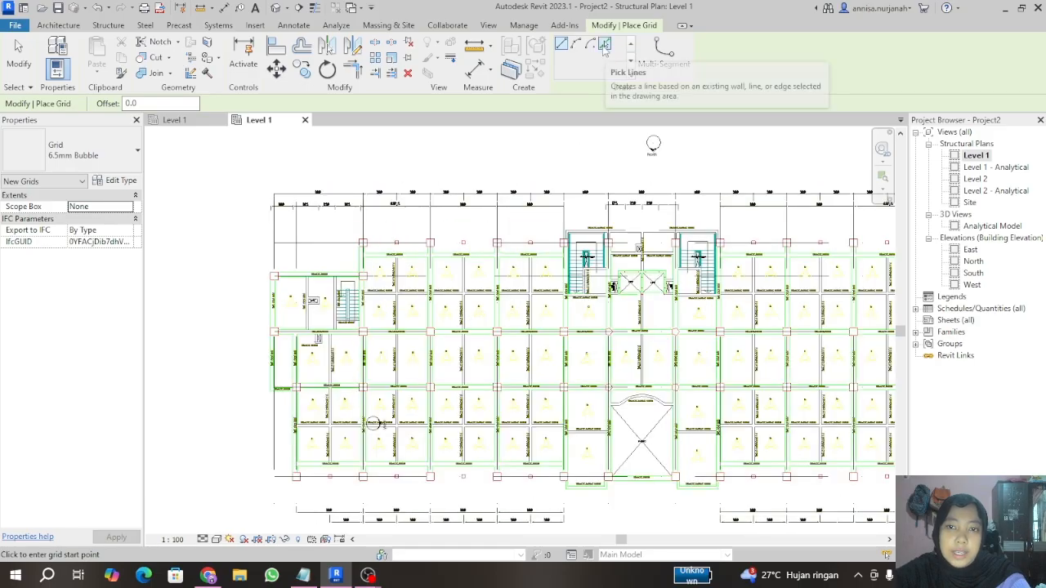
{"action": "left_click", "coordinate": [604, 46]}
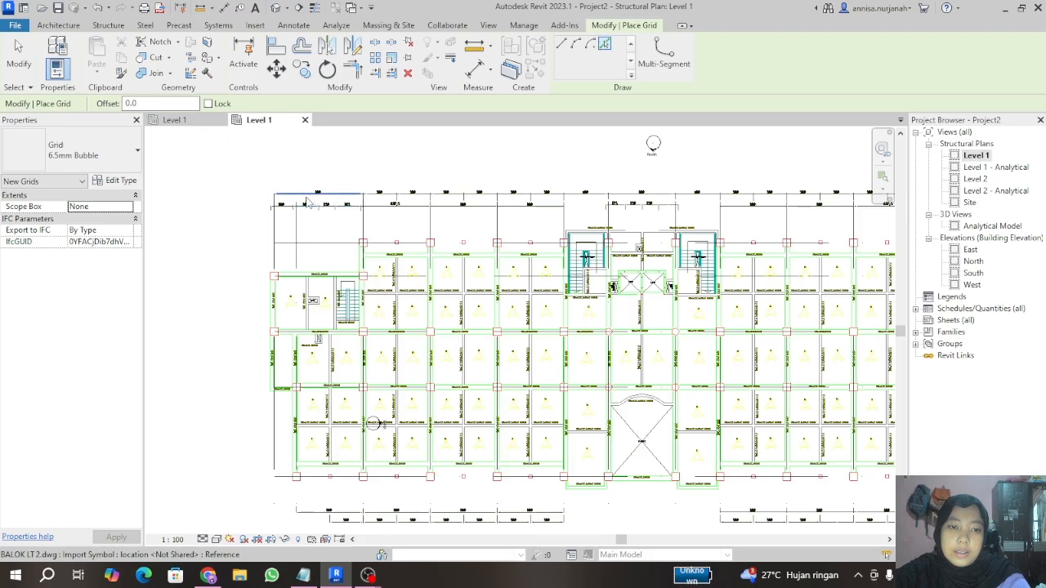
{"action": "scroll", "coordinate": [286, 211], "scroll_direction": "up", "scroll_amount": 1}
{"action": "left_click", "coordinate": [282, 231]}
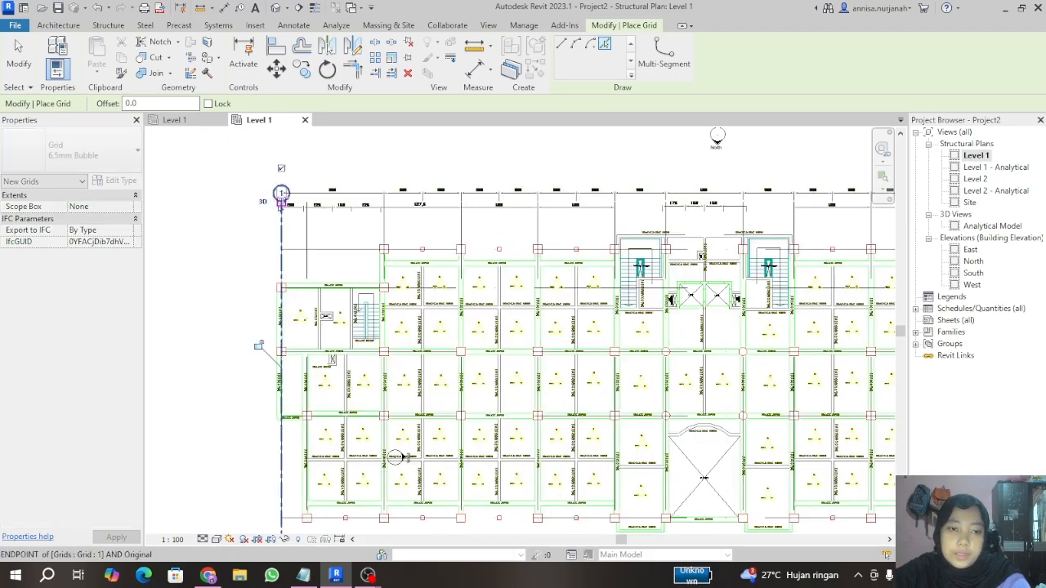
{"action": "left_click_drag", "start_coordinate": [281, 201], "coordinate": [283, 178]}
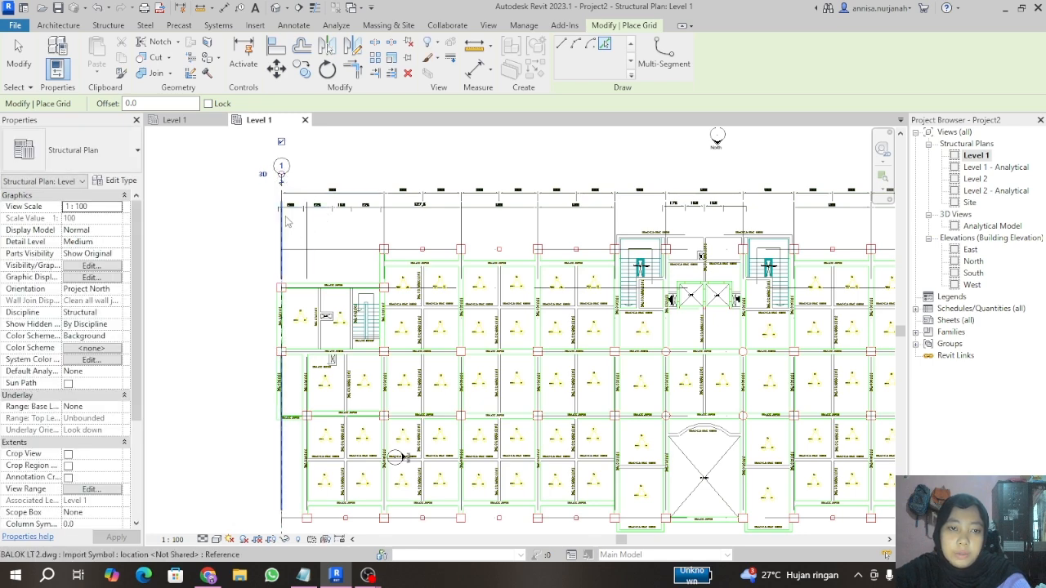
Step: Create grid 2 from the second vertical axis line of the linked drawing and align its bubble with grid 1
{"action": "scroll", "coordinate": [285, 221], "scroll_direction": "down", "scroll_amount": 2}
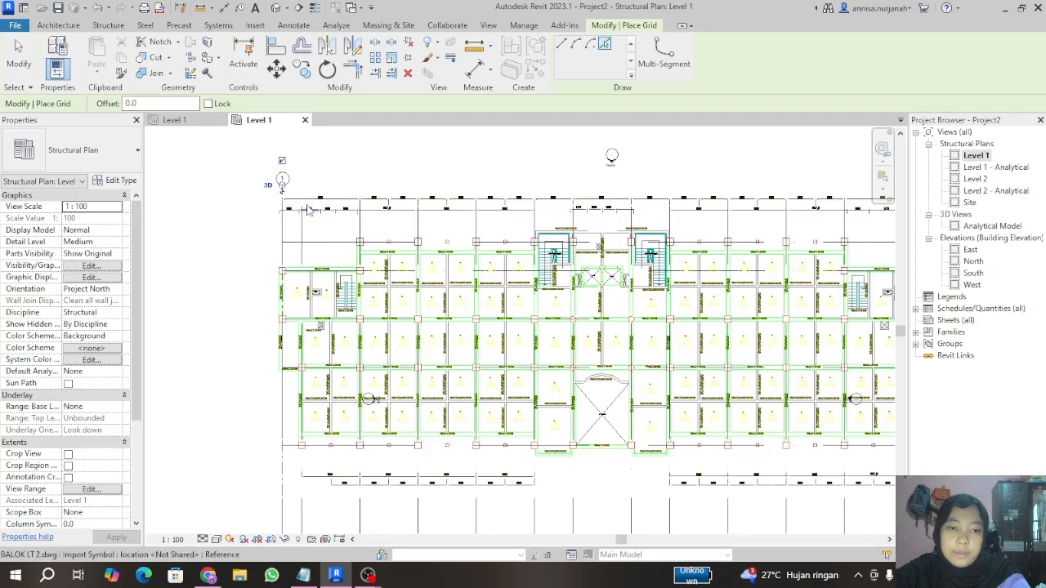
{"action": "scroll", "coordinate": [303, 196], "scroll_direction": "up", "scroll_amount": 3}
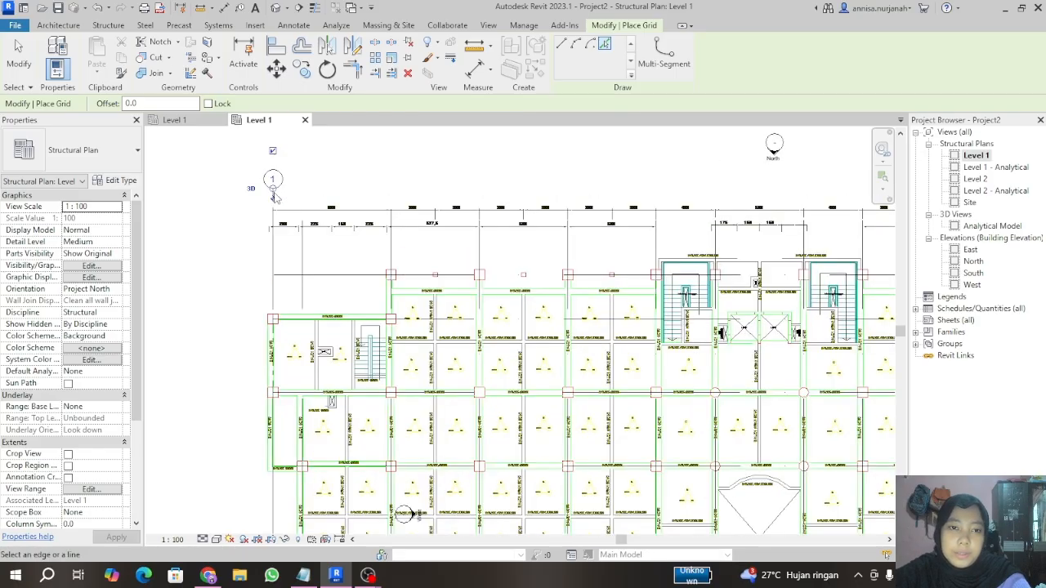
{"action": "scroll", "coordinate": [275, 201], "scroll_direction": "down", "scroll_amount": 1}
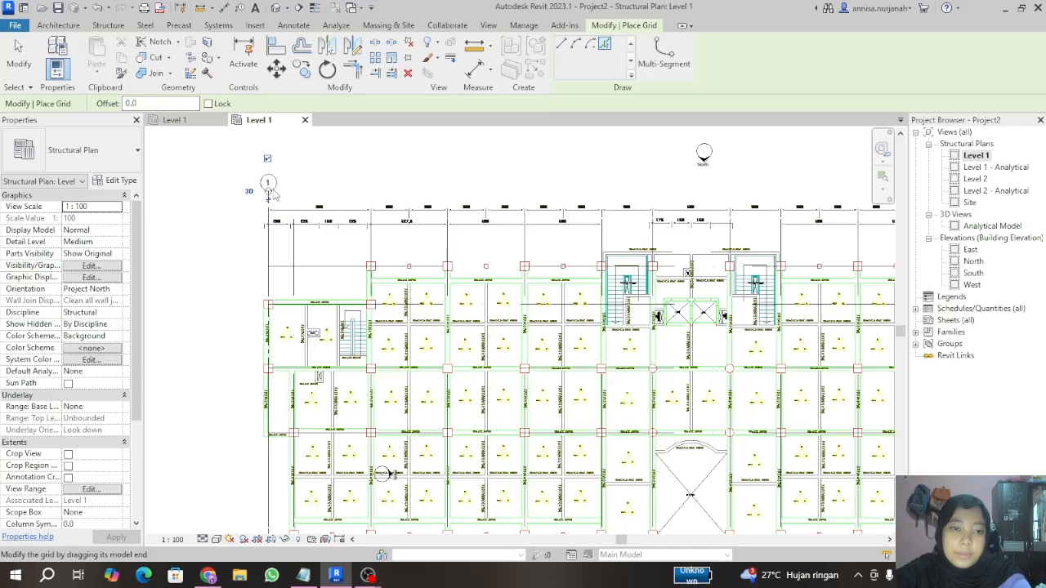
{"action": "left_click", "coordinate": [293, 227]}
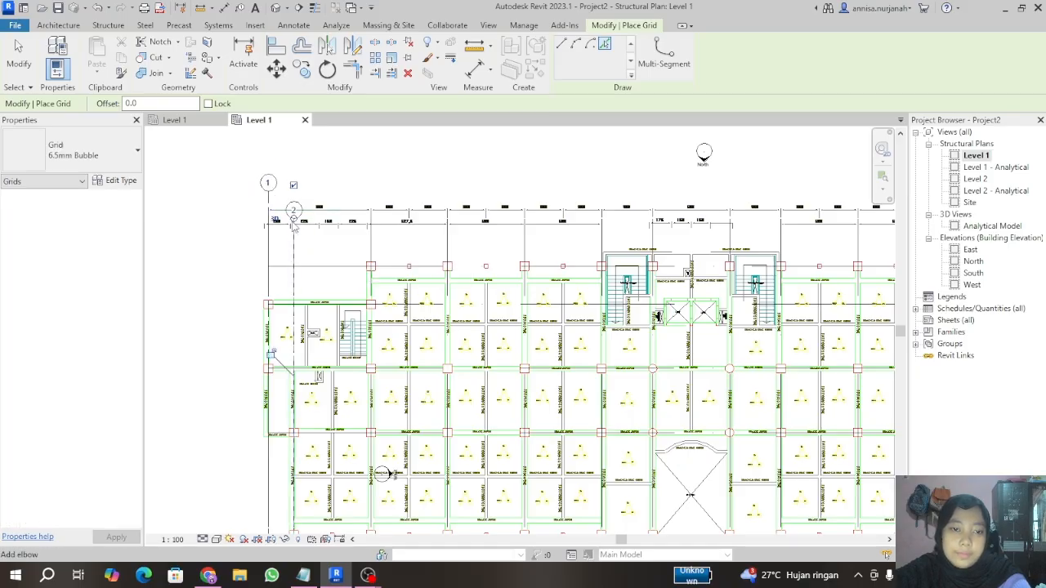
{"action": "left_click_drag", "start_coordinate": [294, 226], "coordinate": [293, 185]}
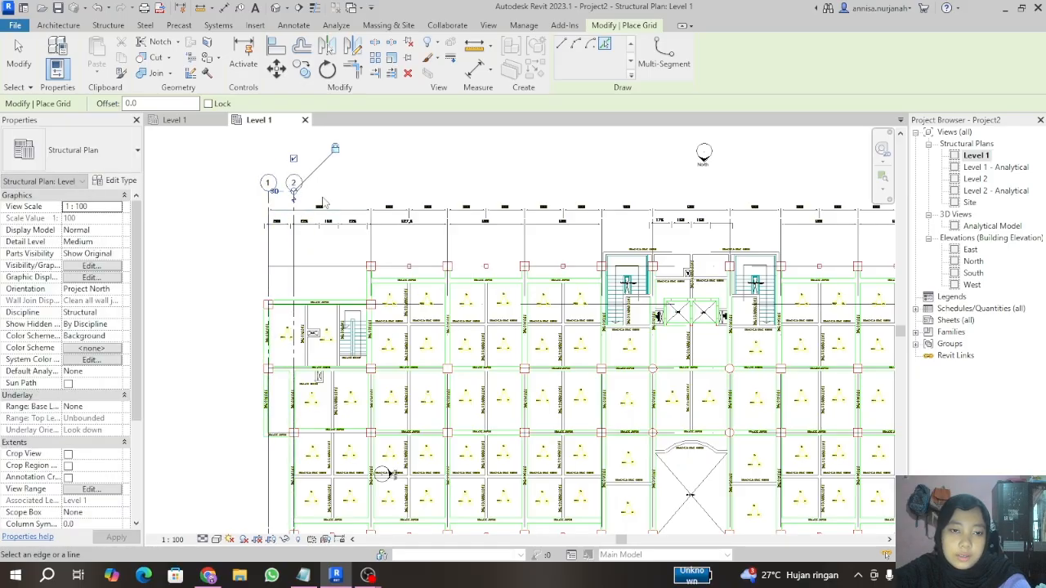
Step: Create grids 3, 4 and 5 from the next three vertical axis lines and align their upper bubbles with grid 2
{"action": "left_click", "coordinate": [371, 228]}
{"action": "left_click_drag", "start_coordinate": [371, 219], "coordinate": [370, 184]}
{"action": "left_click", "coordinate": [448, 233]}
{"action": "left_click_drag", "start_coordinate": [448, 222], "coordinate": [446, 185]}
{"action": "left_click", "coordinate": [528, 240]}
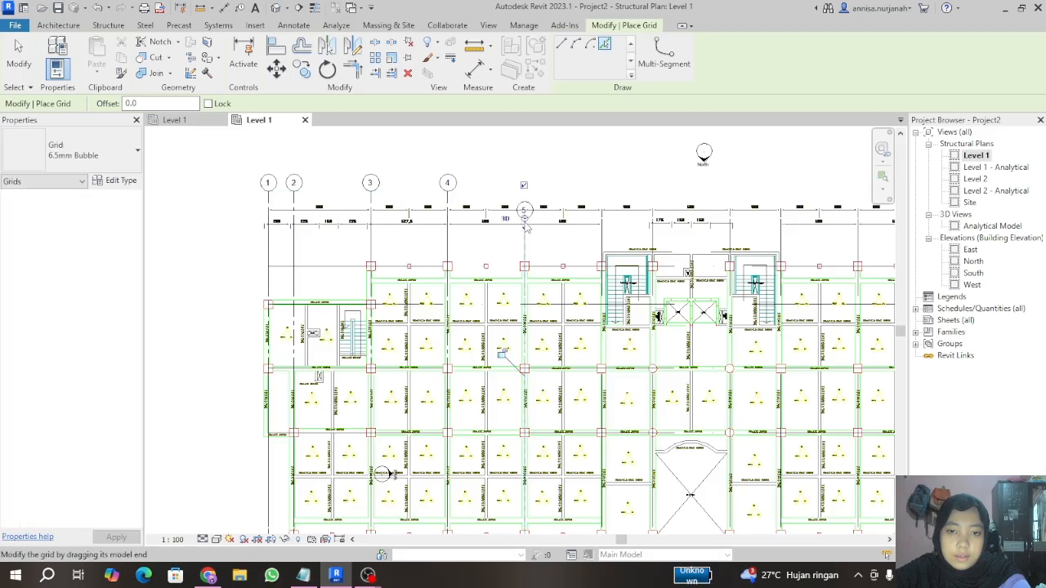
{"action": "left_click_drag", "start_coordinate": [525, 222], "coordinate": [523, 184]}
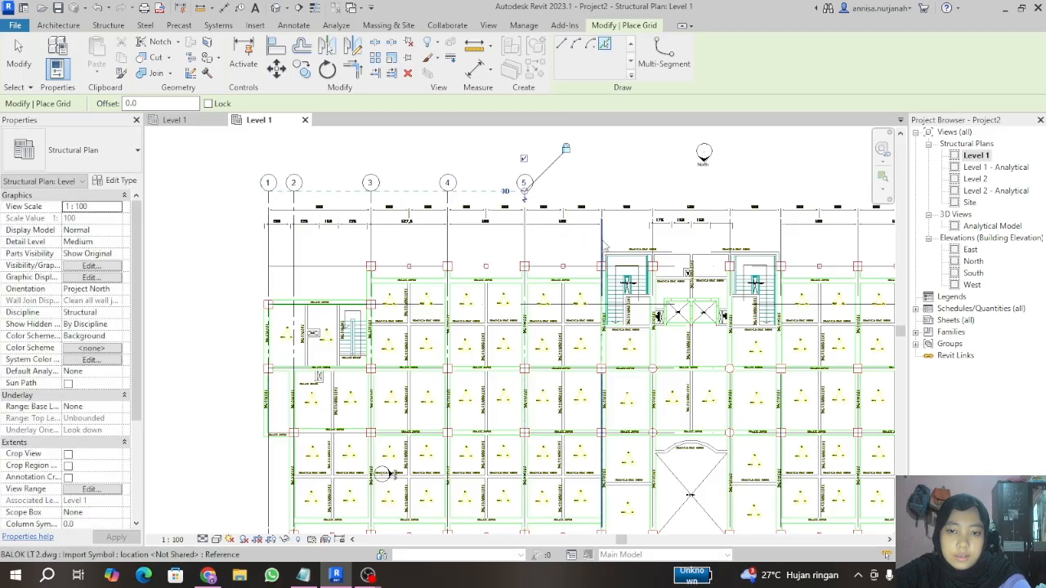
Step: Create grids 6, 7 and 8 from the vertical axis lines around the central stairs and align their bubbles with the row
{"action": "left_click", "coordinate": [603, 238]}
{"action": "left_click_drag", "start_coordinate": [600, 216], "coordinate": [601, 183]}
{"action": "left_click", "coordinate": [654, 237]}
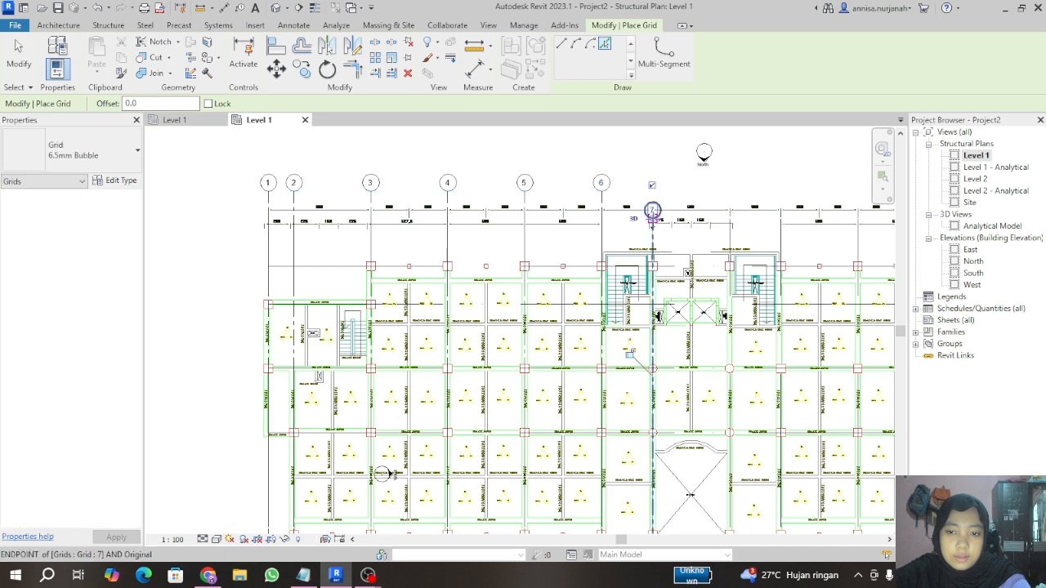
{"action": "left_click_drag", "start_coordinate": [653, 214], "coordinate": [652, 185]}
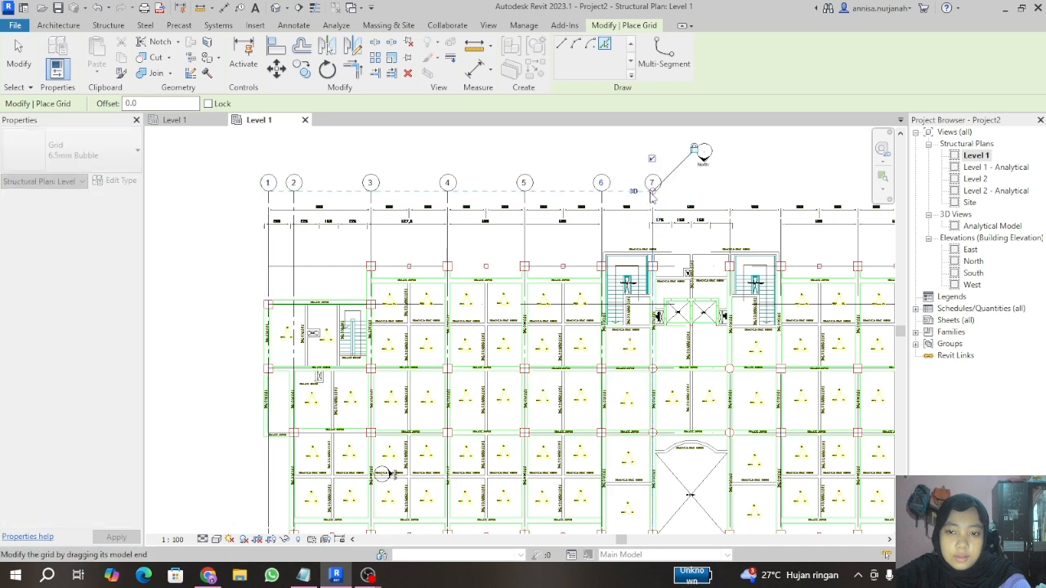
{"action": "left_click", "coordinate": [730, 238]}
{"action": "left_click_drag", "start_coordinate": [729, 216], "coordinate": [729, 183]}
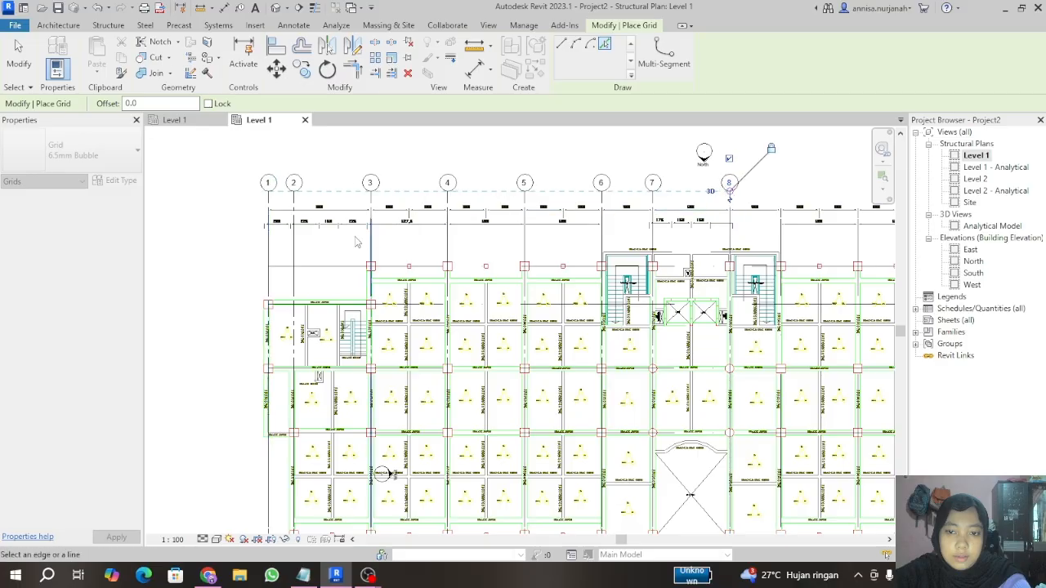
Step: Create grids 9, 10 and 11 from the three vertical axis lines east of grid 8 and extend their bubbles to the row
{"action": "scroll", "coordinate": [355, 243], "scroll_direction": "down", "scroll_amount": 1}
{"action": "scroll", "coordinate": [356, 243], "scroll_direction": "down", "scroll_amount": 3}
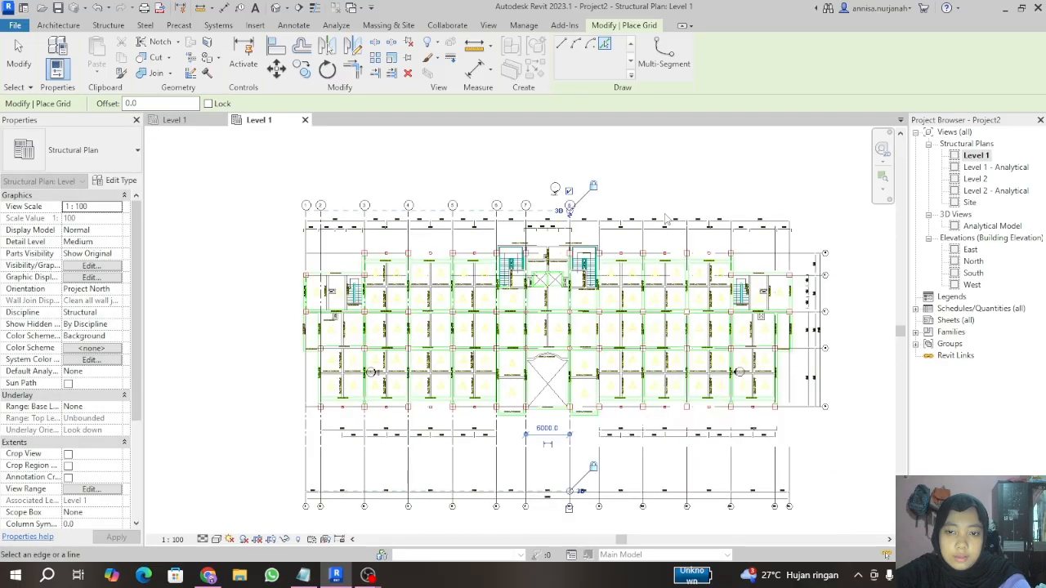
{"action": "scroll", "coordinate": [674, 217], "scroll_direction": "up", "scroll_amount": 2}
{"action": "scroll", "coordinate": [600, 223], "scroll_direction": "up", "scroll_amount": 3}
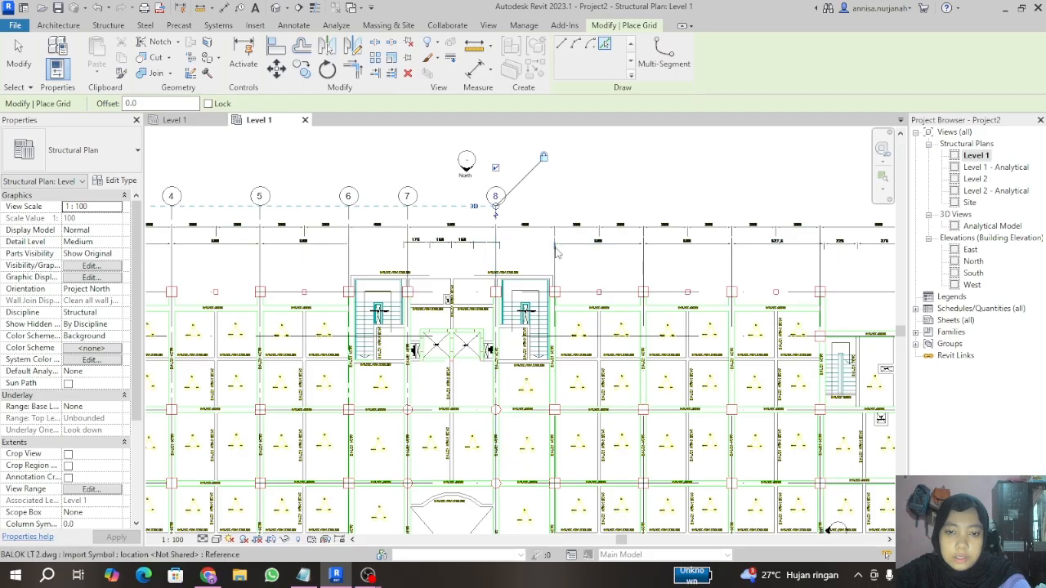
{"action": "left_click", "coordinate": [555, 262]}
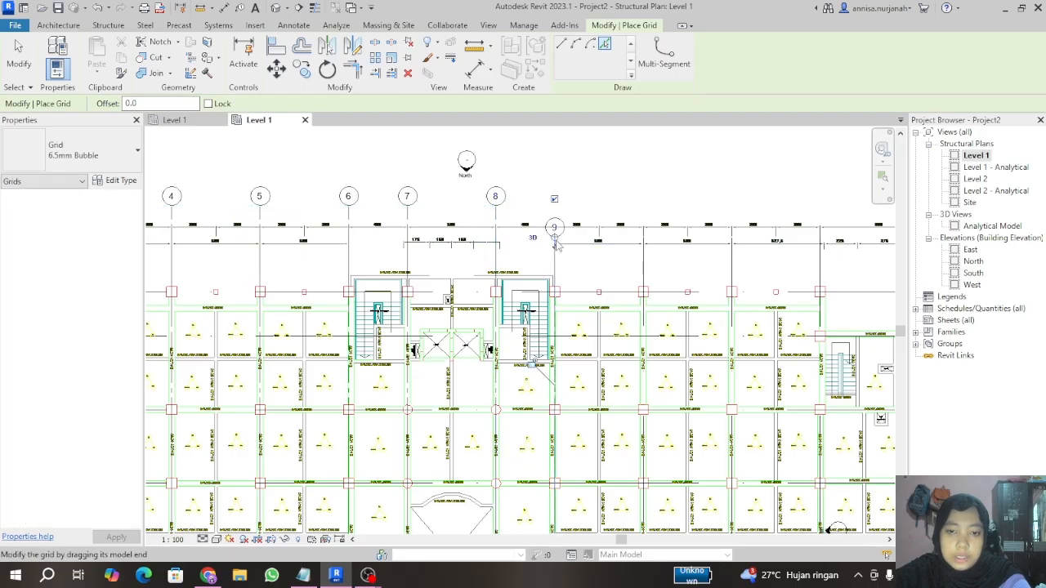
{"action": "left_click_drag", "start_coordinate": [554, 238], "coordinate": [555, 206]}
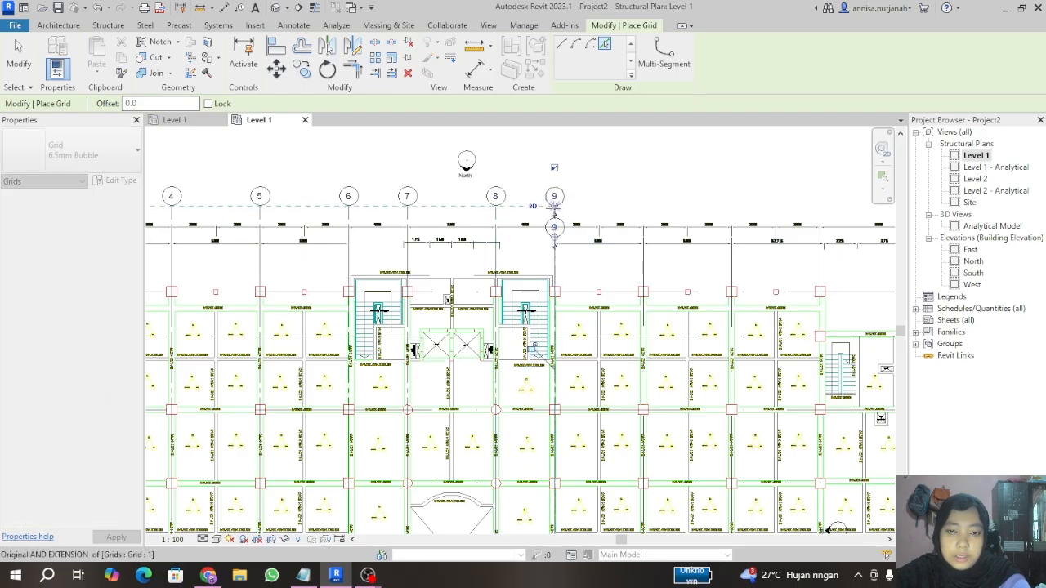
{"action": "left_click", "coordinate": [643, 269]}
{"action": "left_click", "coordinate": [643, 207]}
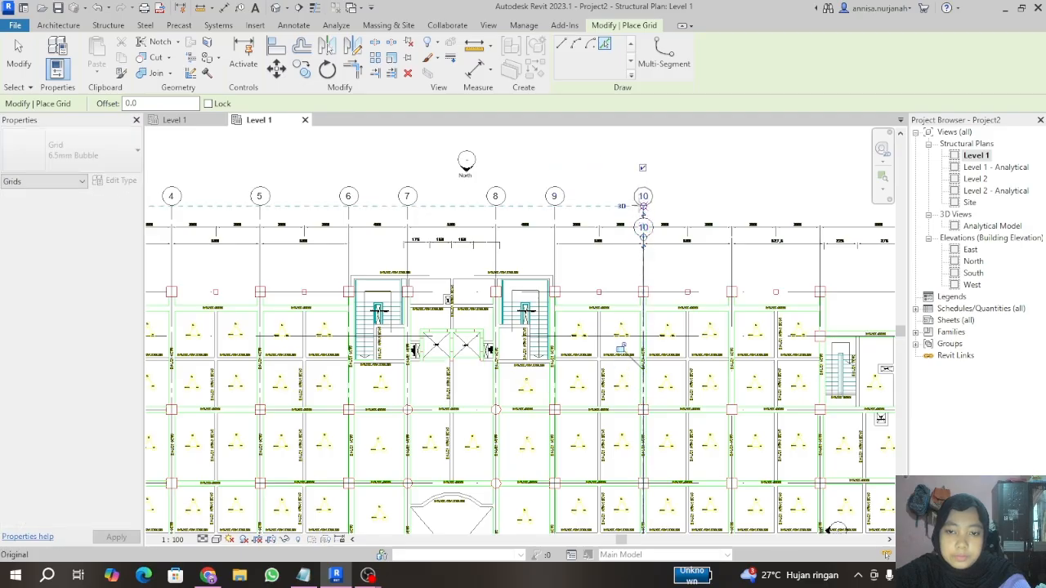
{"action": "left_click", "coordinate": [732, 274]}
{"action": "left_click", "coordinate": [731, 227]}
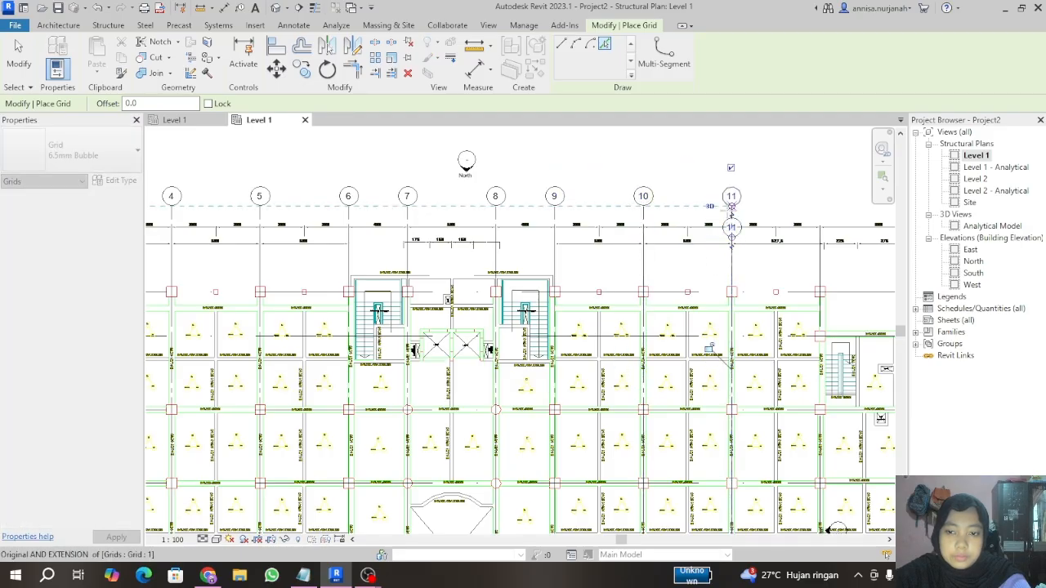
Step: Create grids 12, 13 and 14 from the last three vertical axis lines at the plan's east end, aligning their bubbles with the others
{"action": "scroll", "coordinate": [523, 228], "scroll_direction": "down", "scroll_amount": 3}
{"action": "scroll", "coordinate": [555, 214], "scroll_direction": "down", "scroll_amount": 2}
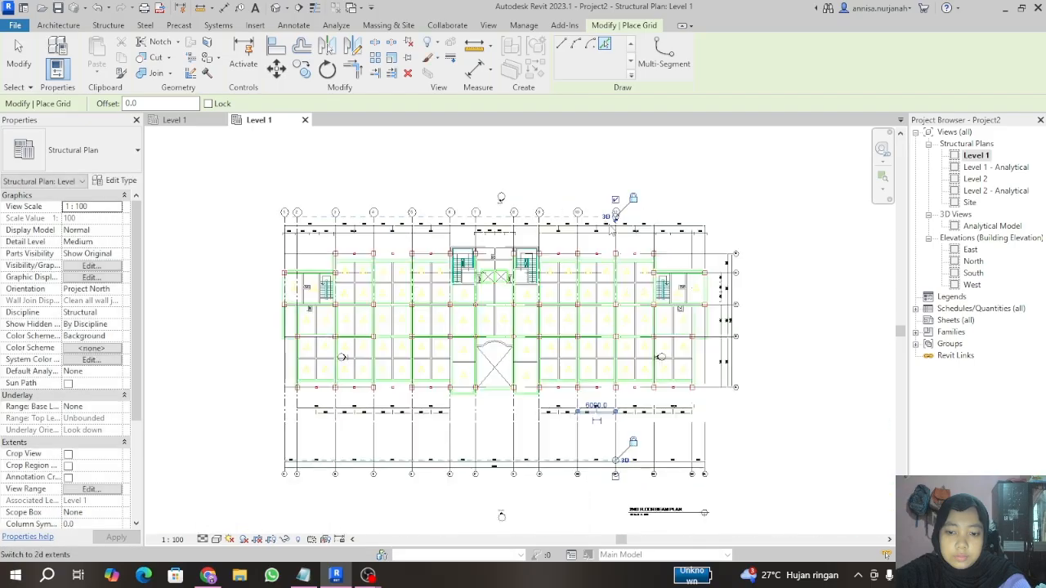
{"action": "scroll", "coordinate": [621, 225], "scroll_direction": "up", "scroll_amount": 2}
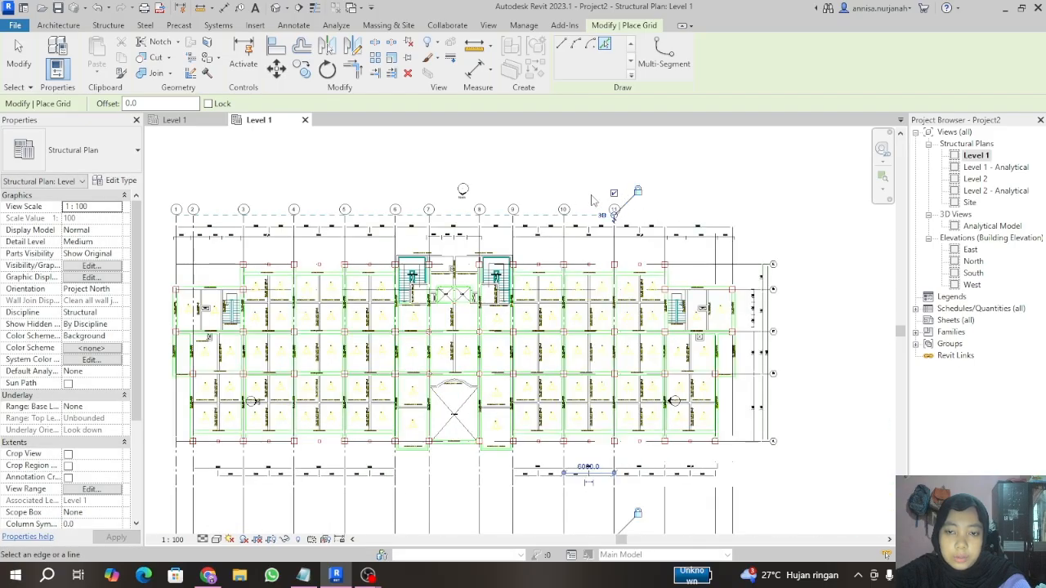
{"action": "scroll", "coordinate": [591, 202], "scroll_direction": "down", "scroll_amount": 1}
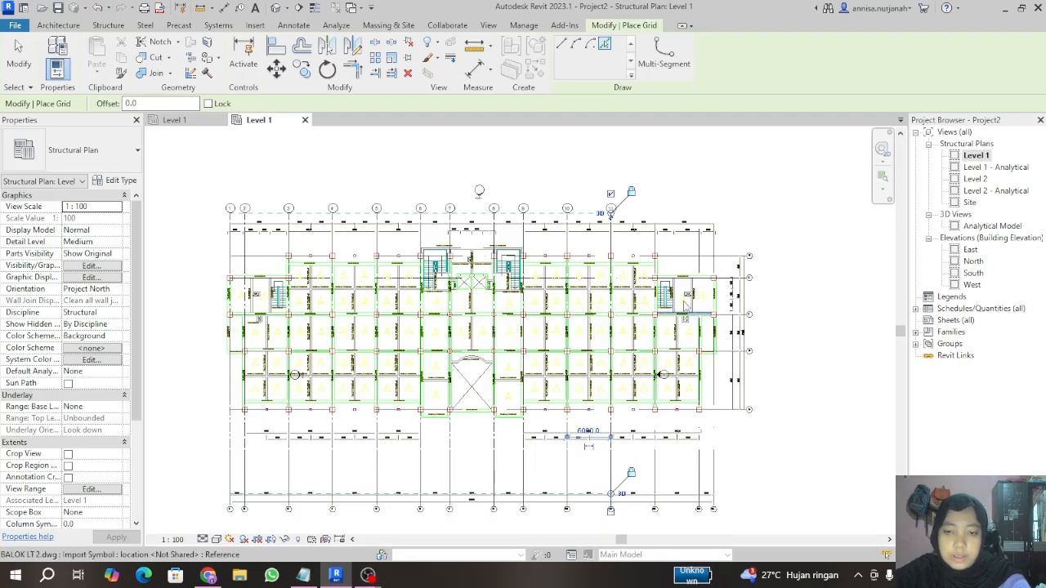
{"action": "scroll", "coordinate": [688, 216], "scroll_direction": "up", "scroll_amount": 2}
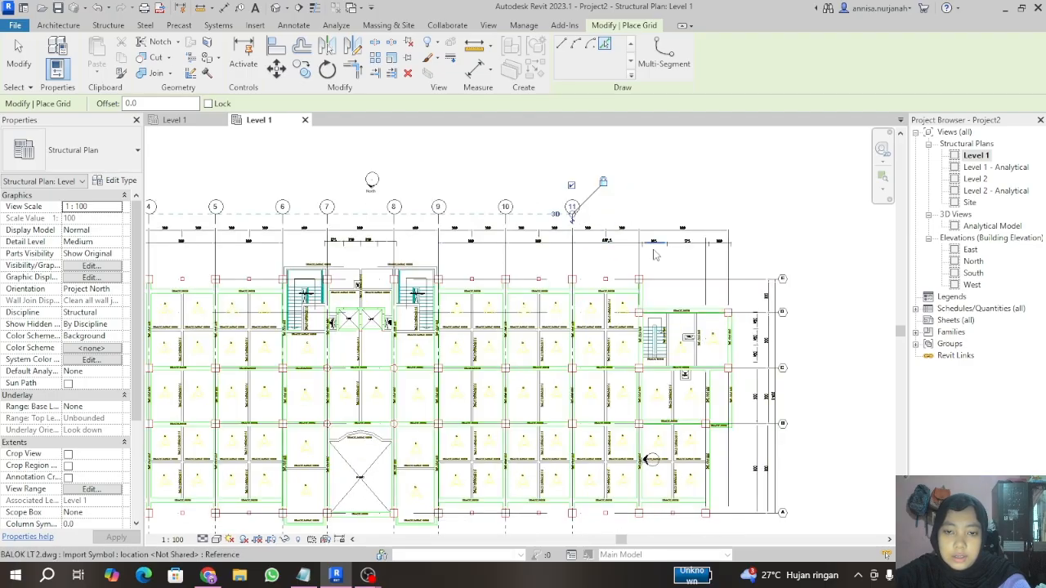
{"action": "left_click", "coordinate": [640, 256]}
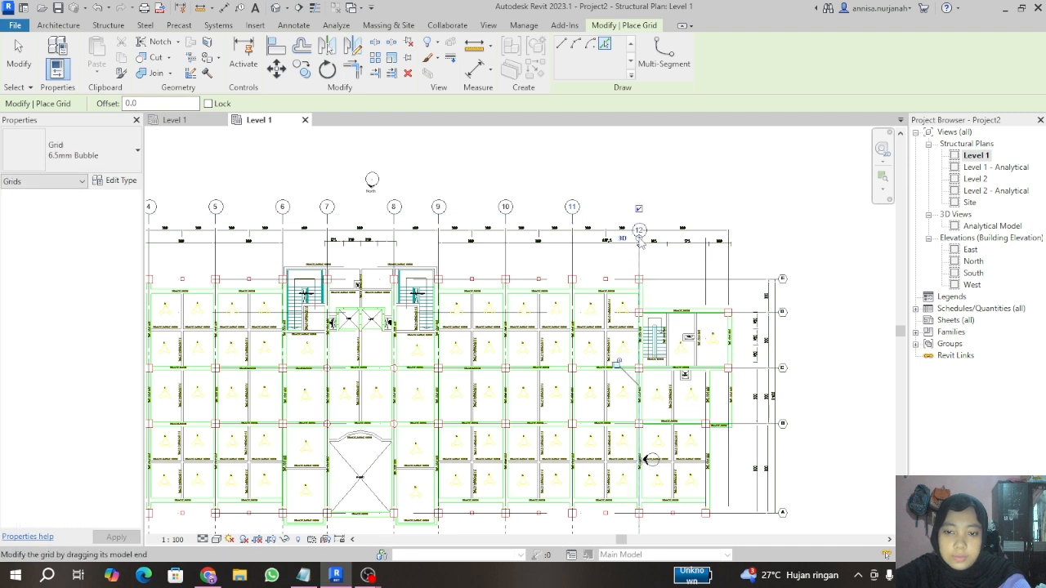
{"action": "left_click_drag", "start_coordinate": [639, 235], "coordinate": [639, 206]}
{"action": "left_click", "coordinate": [706, 260]}
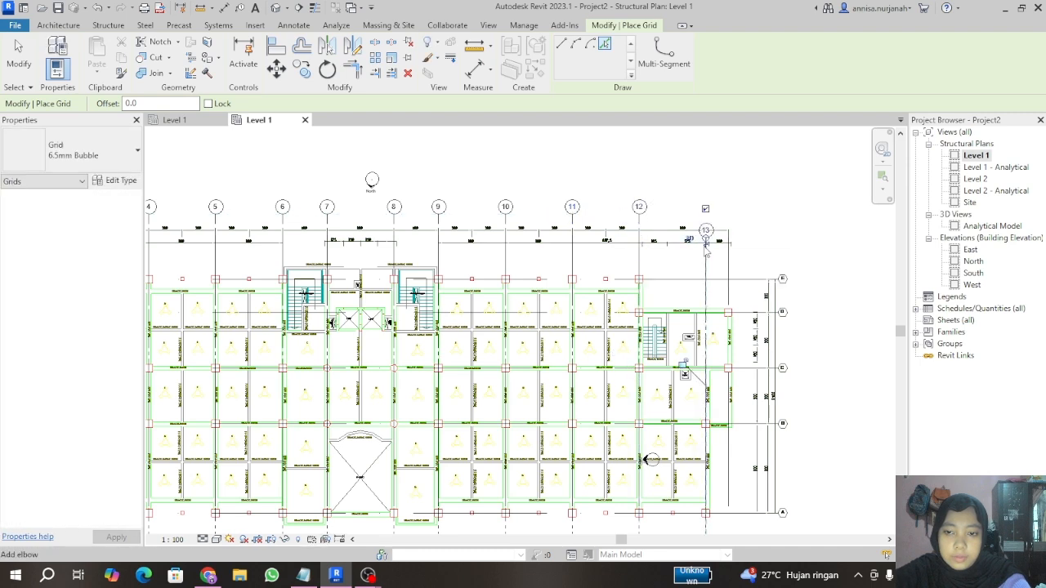
{"action": "left_click_drag", "start_coordinate": [709, 244], "coordinate": [706, 237]}
{"action": "left_click_drag", "start_coordinate": [705, 215], "coordinate": [706, 214]}
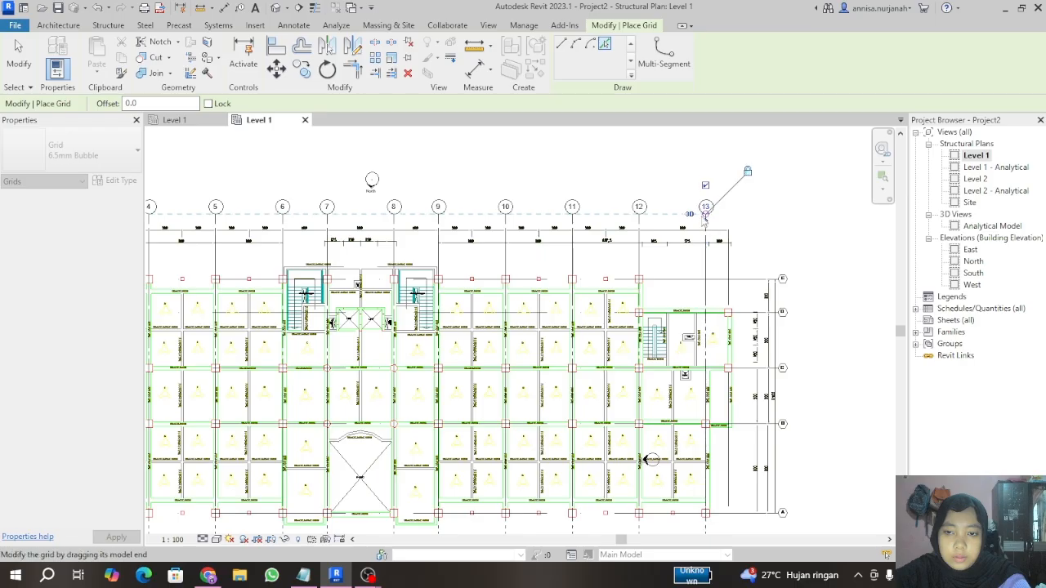
{"action": "left_click", "coordinate": [727, 214]}
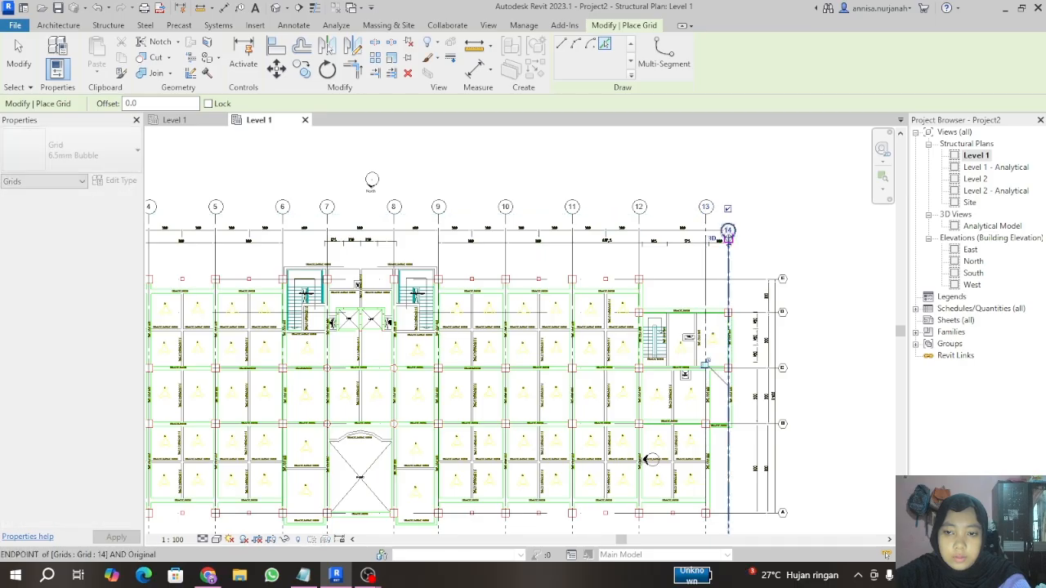
{"action": "left_click_drag", "start_coordinate": [727, 215], "coordinate": [727, 214]}
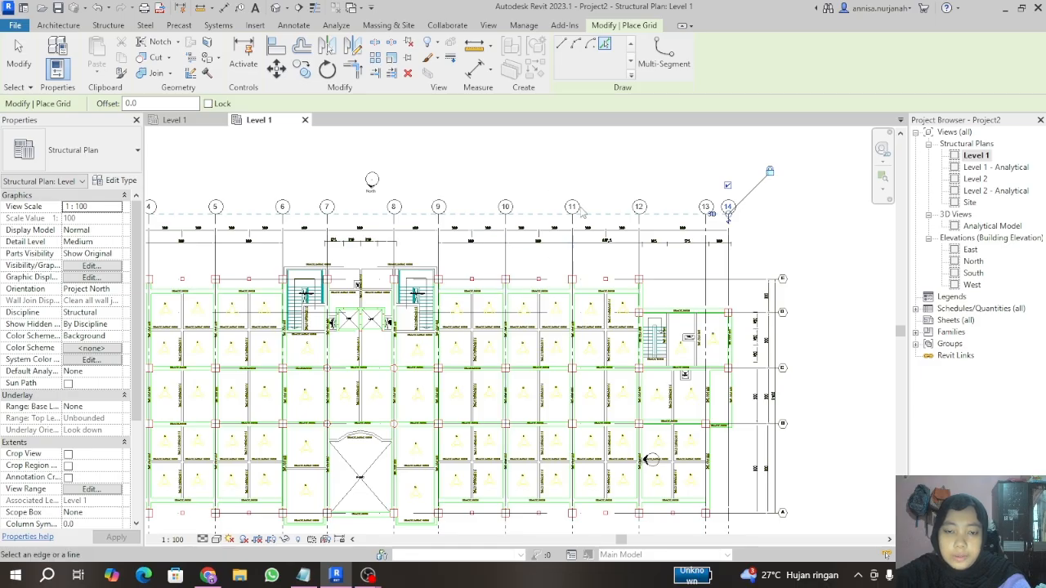
Step: Create a grid from the plan's lowest horizontal axis line and extend its east end past the CAD bubble A
{"action": "scroll", "coordinate": [551, 191], "scroll_direction": "down", "scroll_amount": 2}
{"action": "scroll", "coordinate": [540, 171], "scroll_direction": "down", "scroll_amount": 1}
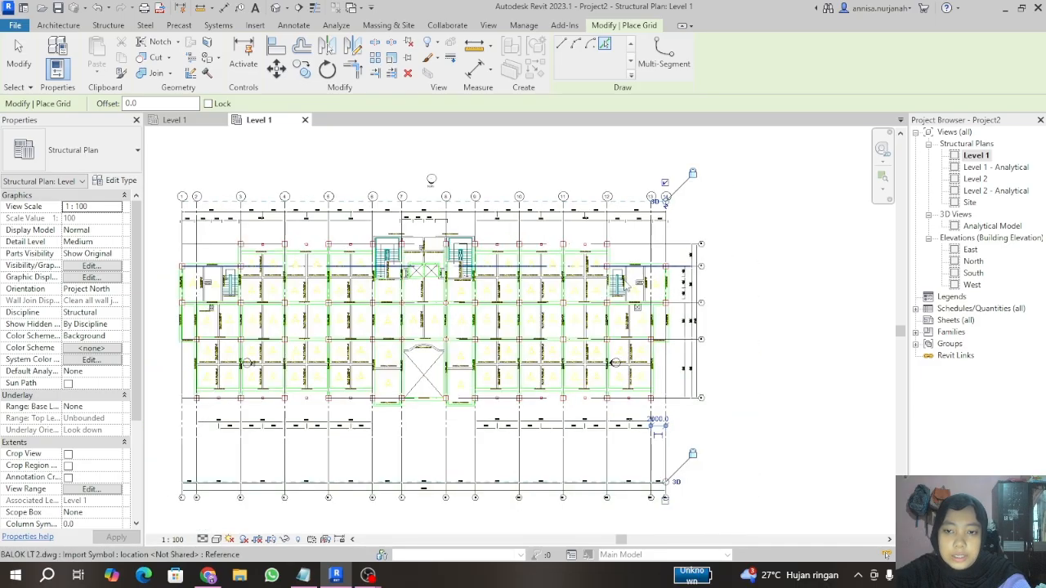
{"action": "scroll", "coordinate": [720, 384], "scroll_direction": "up", "scroll_amount": 2}
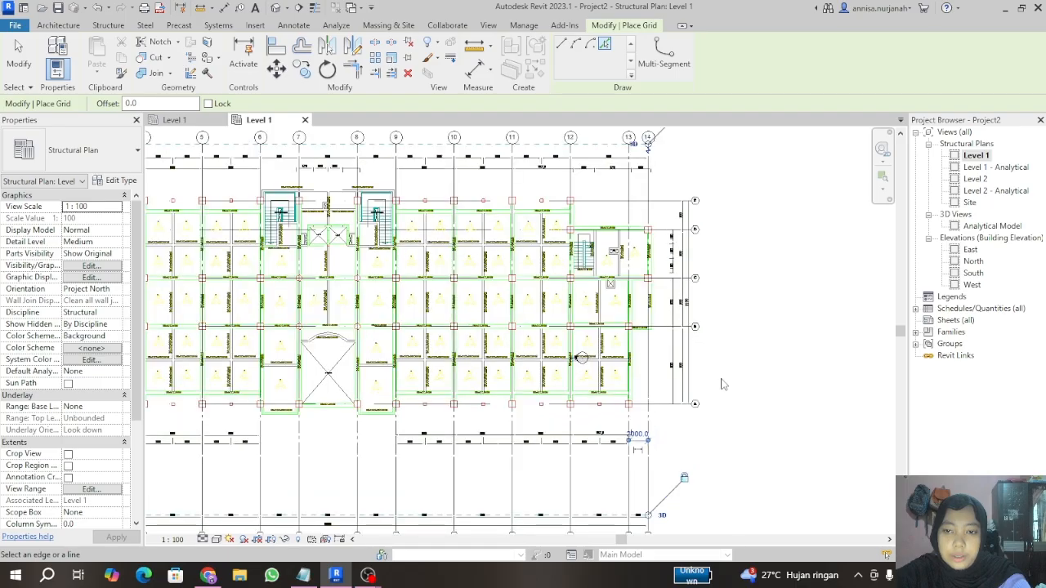
{"action": "scroll", "coordinate": [715, 398], "scroll_direction": "up", "scroll_amount": 4}
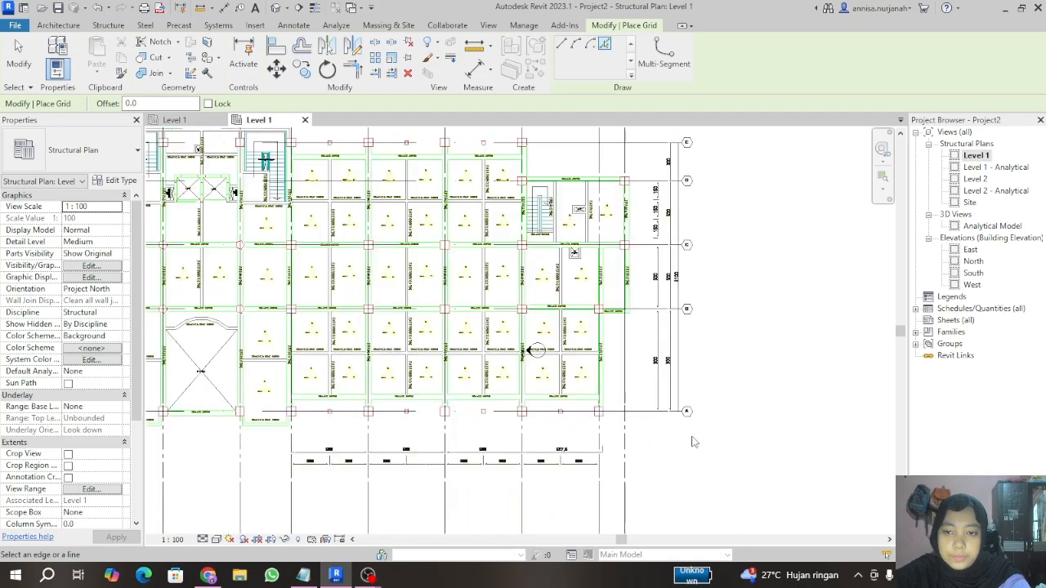
{"action": "scroll", "coordinate": [692, 442], "scroll_direction": "down", "scroll_amount": 1}
{"action": "scroll", "coordinate": [692, 440], "scroll_direction": "up", "scroll_amount": 3}
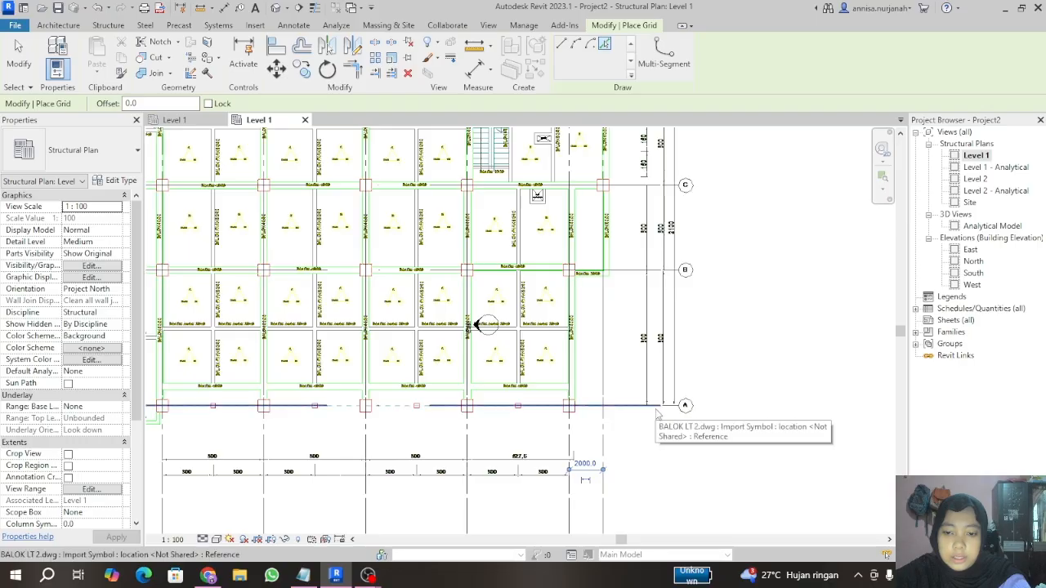
{"action": "left_click", "coordinate": [659, 415]}
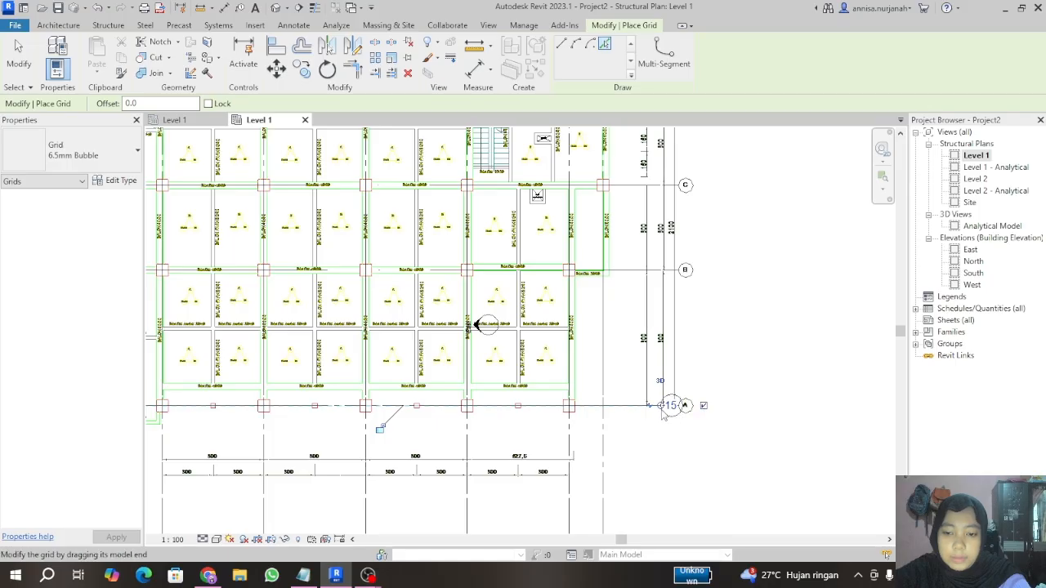
{"action": "left_click_drag", "start_coordinate": [660, 406], "coordinate": [710, 406]}
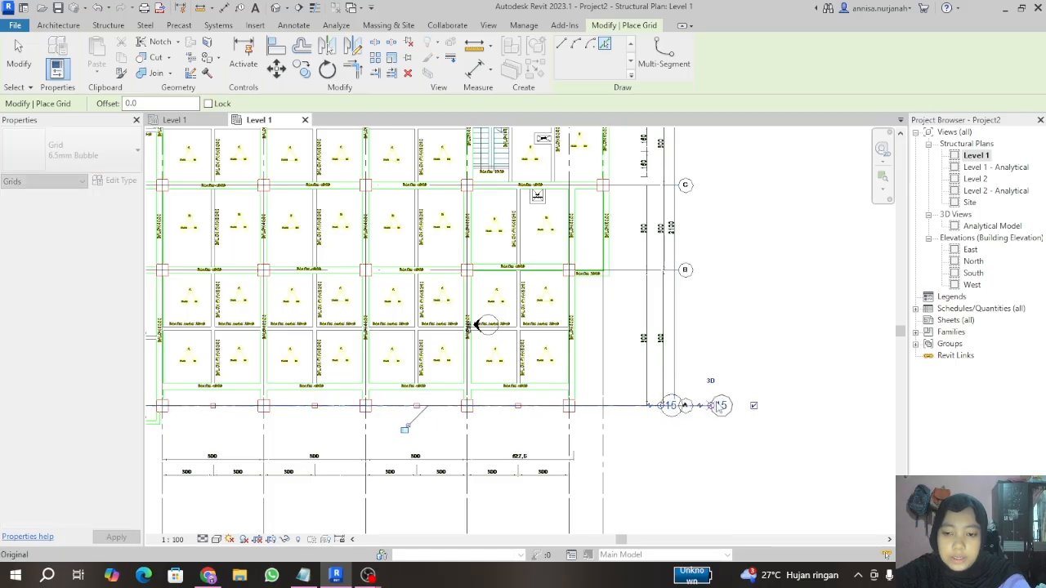
Step: Rename the lowest horizontal grid as A
{"action": "scroll", "coordinate": [804, 399], "scroll_direction": "down", "scroll_amount": 4}
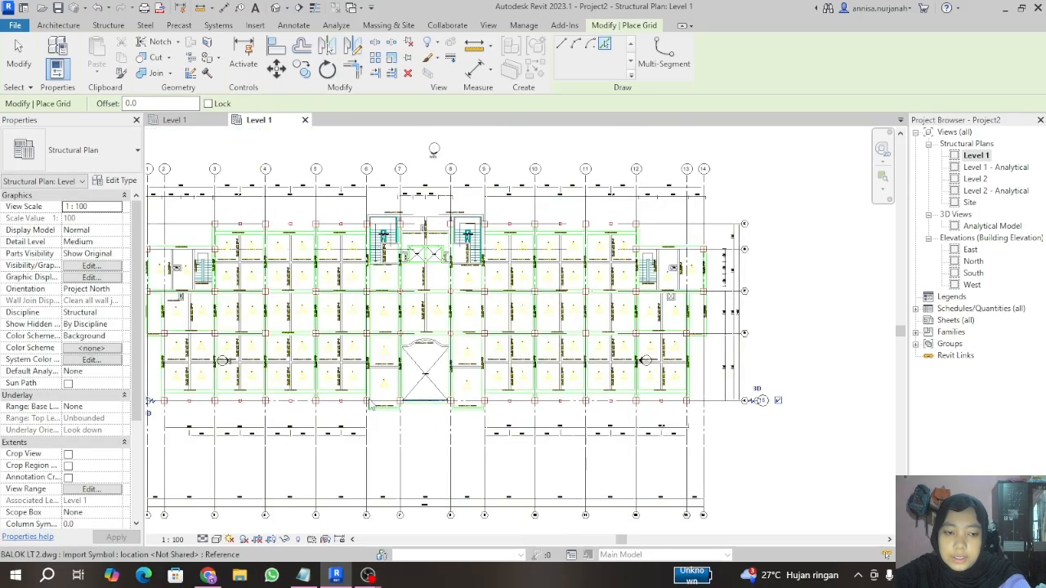
{"action": "scroll", "coordinate": [368, 399], "scroll_direction": "down", "scroll_amount": 1}
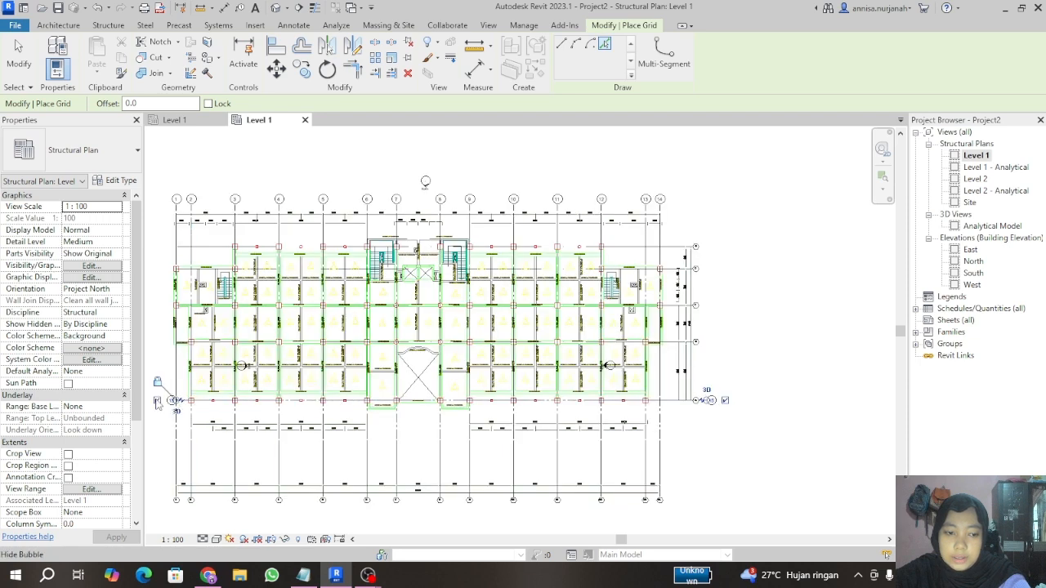
{"action": "scroll", "coordinate": [740, 408], "scroll_direction": "up", "scroll_amount": 4}
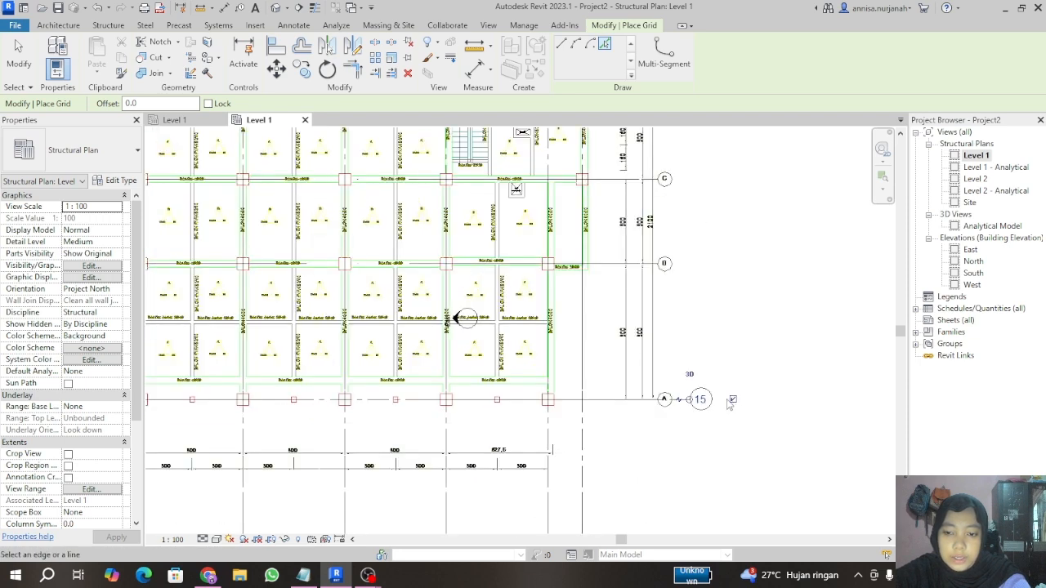
{"action": "scroll", "coordinate": [690, 416], "scroll_direction": "down", "scroll_amount": 3}
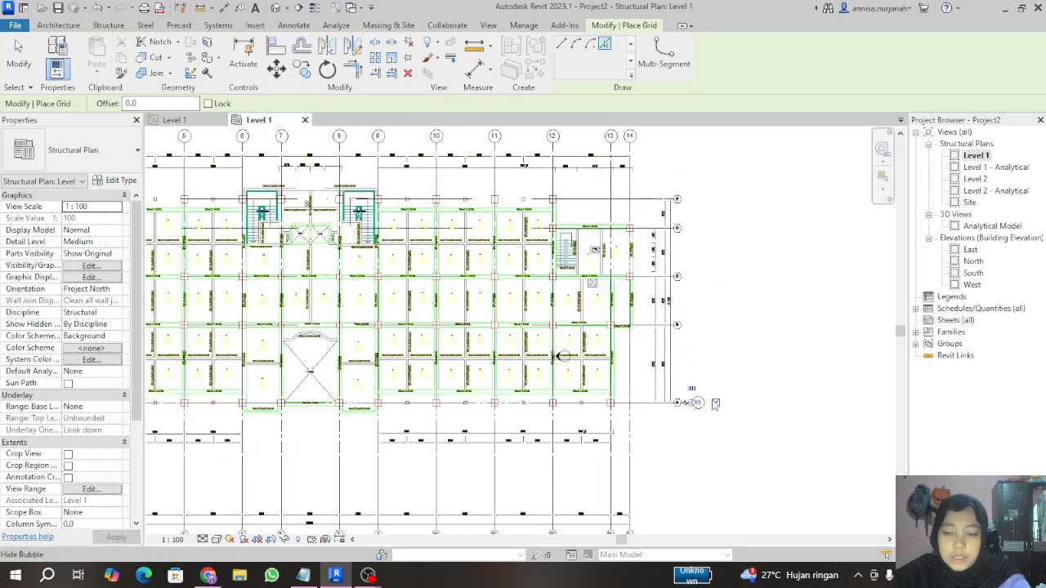
{"action": "scroll", "coordinate": [702, 406], "scroll_direction": "up", "scroll_amount": 2}
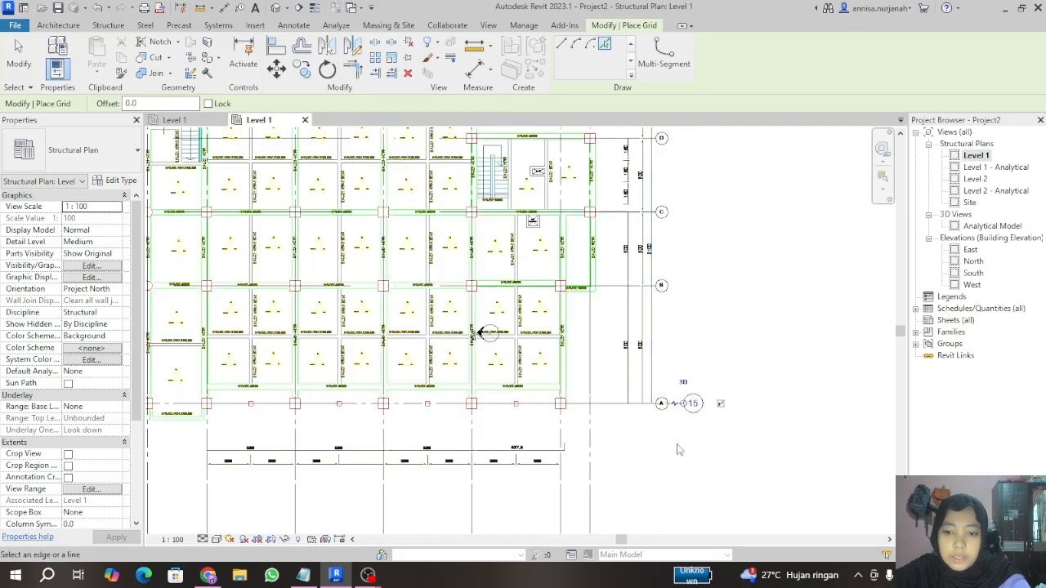
{"action": "scroll", "coordinate": [691, 398], "scroll_direction": "up", "scroll_amount": 1}
{"action": "left_click", "coordinate": [697, 406]}
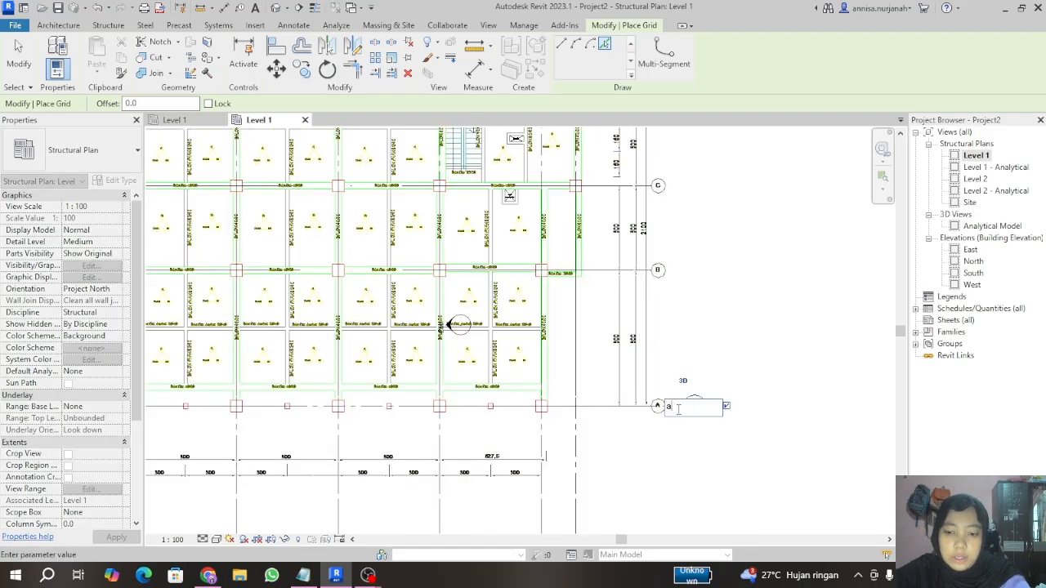
{"action": "key", "text": "Return"}
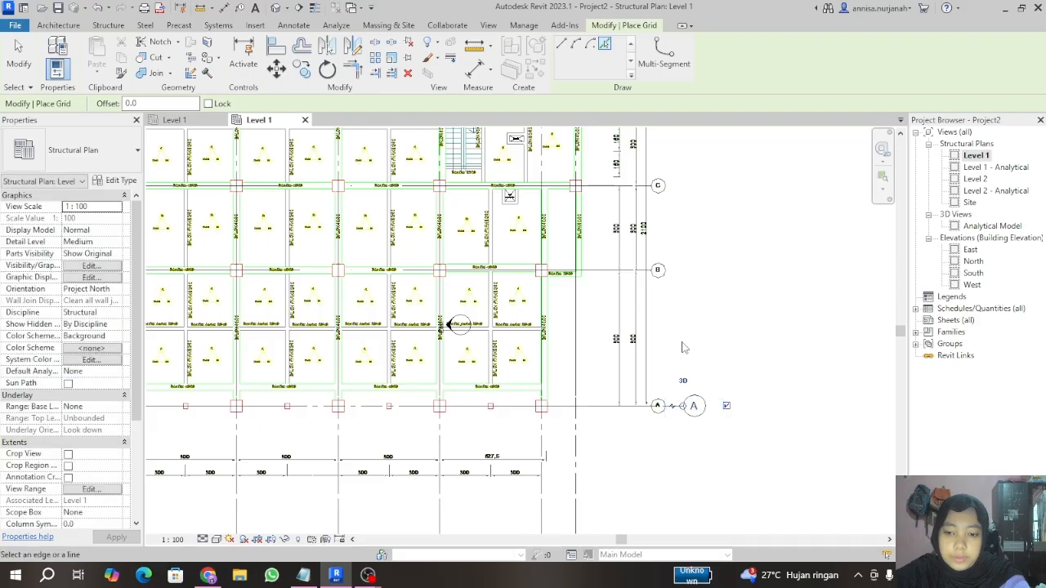
Step: Create grid B from the second-lowest horizontal axis line and show its bubble at the east end, aligned with grid A
{"action": "left_click", "coordinate": [629, 272]}
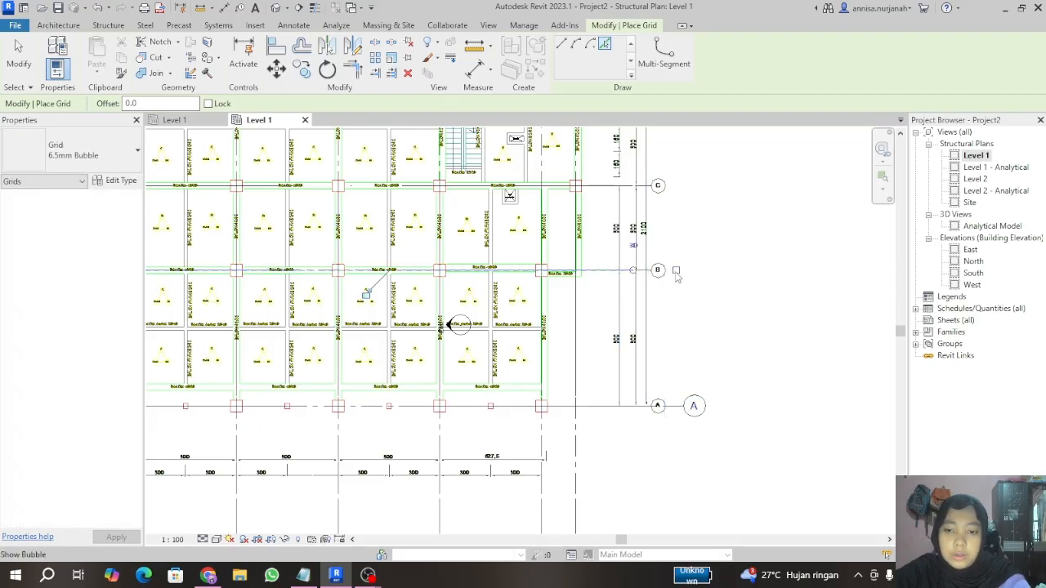
{"action": "left_click_drag", "start_coordinate": [641, 272], "coordinate": [683, 271]}
{"action": "scroll", "coordinate": [774, 317], "scroll_direction": "down", "scroll_amount": 7}
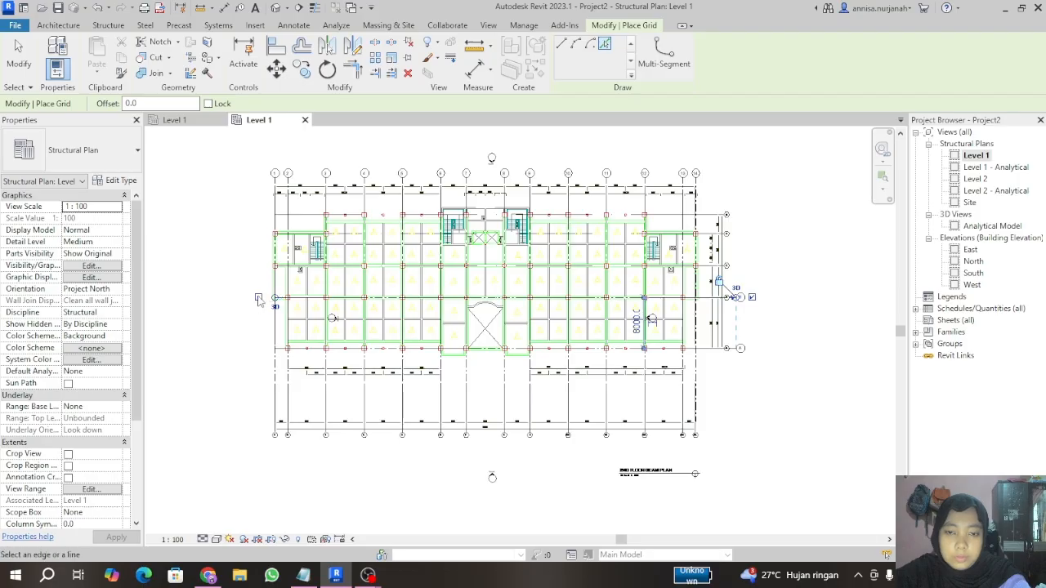
Step: Create grid C from the middle horizontal axis line, with its east end aligned to grids A and B and only the east bubble shown
{"action": "left_click", "coordinate": [707, 267]}
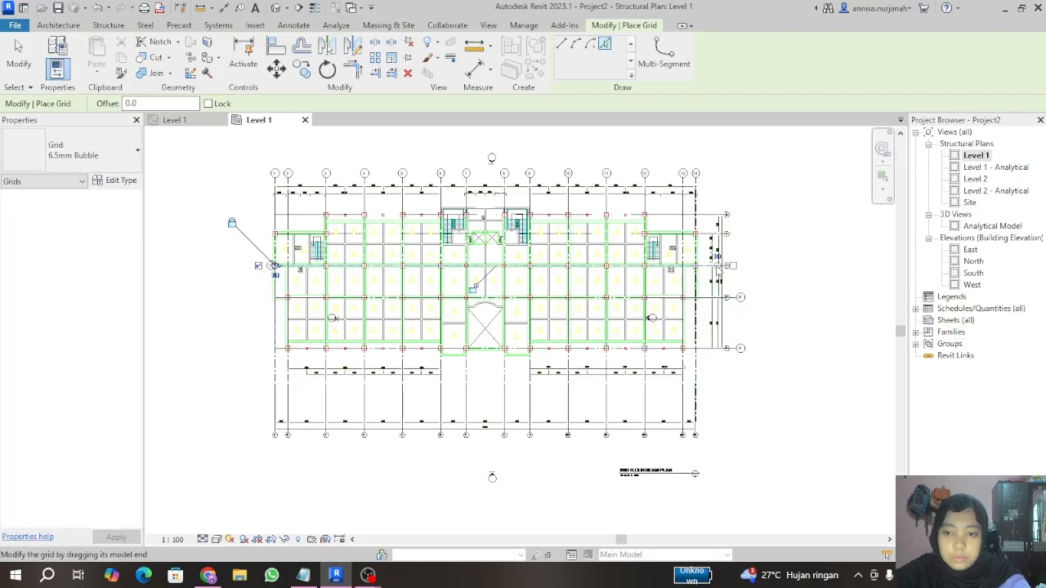
{"action": "left_click", "coordinate": [732, 267]}
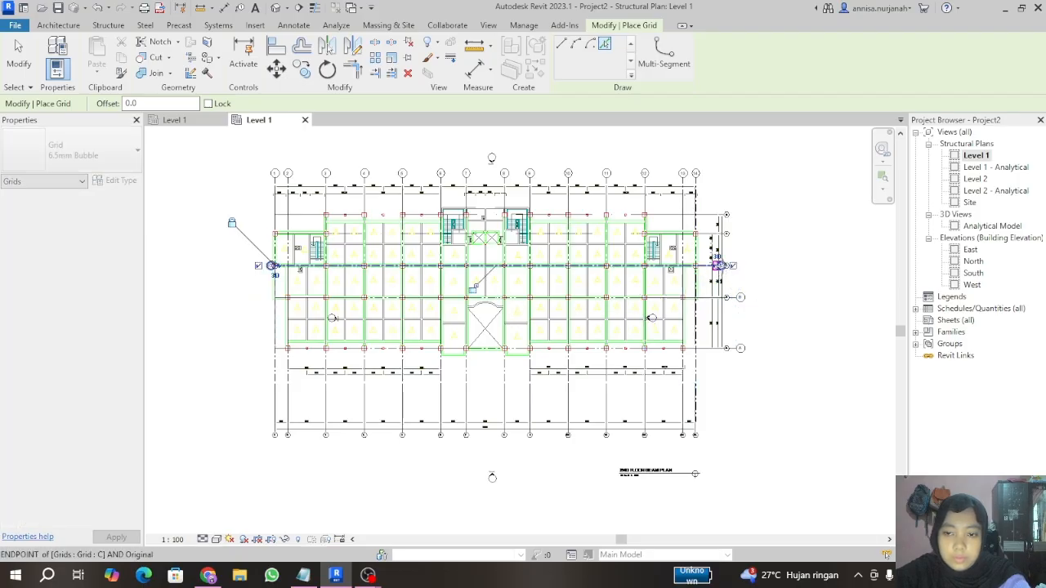
{"action": "left_click_drag", "start_coordinate": [735, 266], "coordinate": [736, 265]}
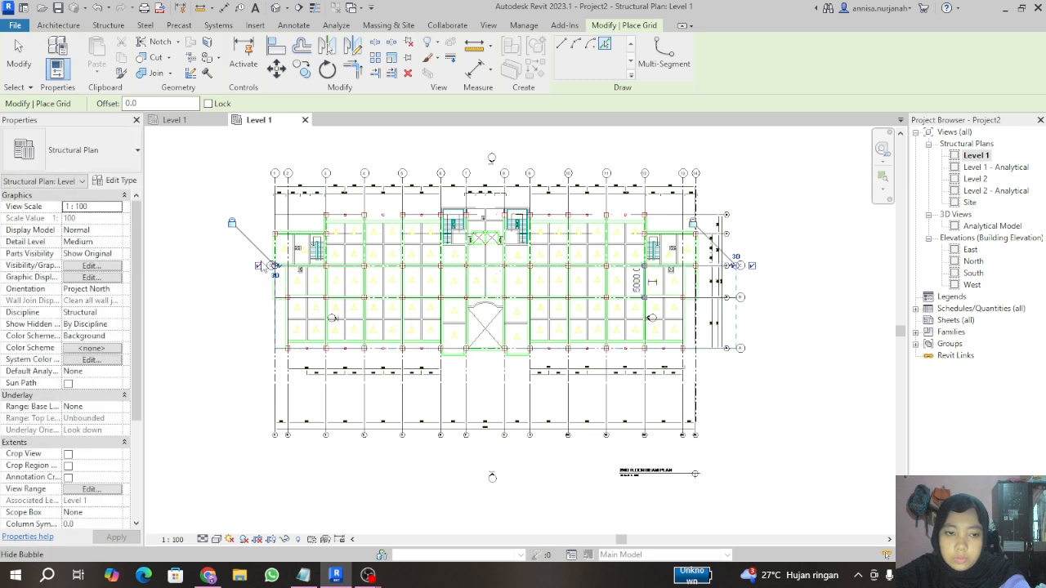
Step: Create grids D and E from the two uppermost horizontal axis lines, align their east bubbles with the other lettered grids, and end grid placement
{"action": "left_click", "coordinate": [697, 237]}
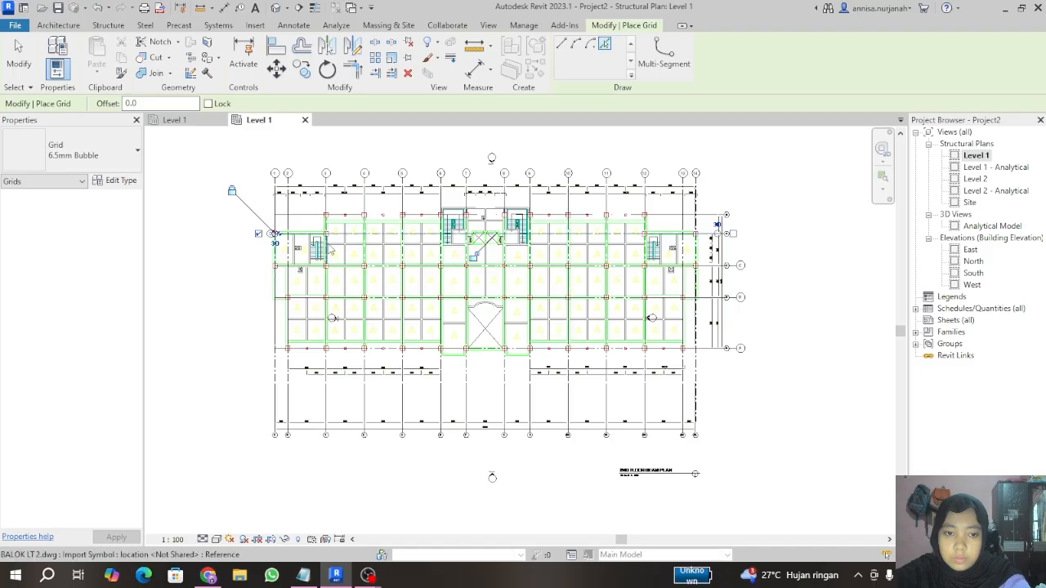
{"action": "left_click_drag", "start_coordinate": [717, 234], "coordinate": [737, 234]}
{"action": "left_click", "coordinate": [717, 216]}
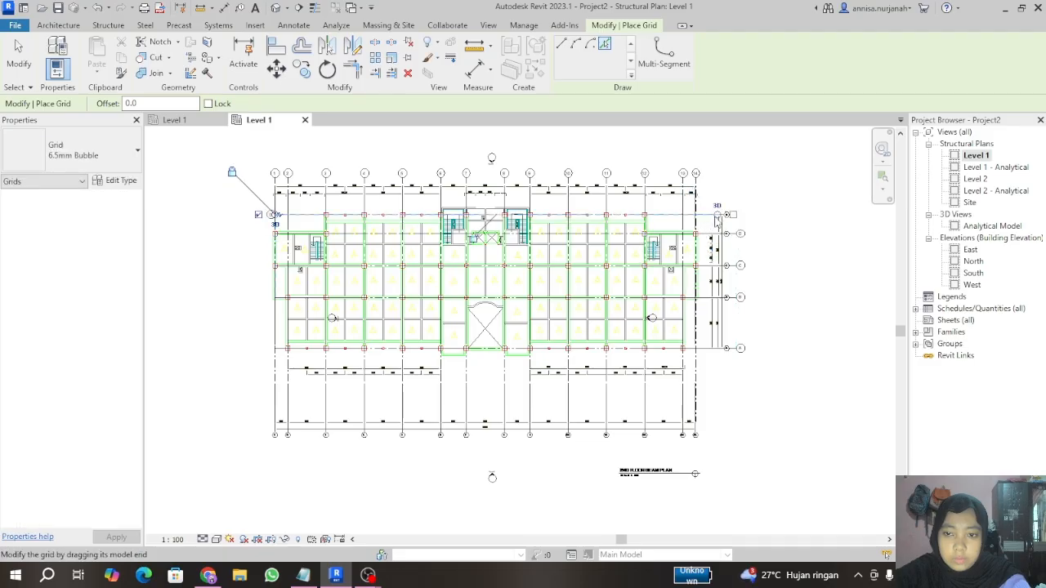
{"action": "left_click_drag", "start_coordinate": [717, 215], "coordinate": [737, 215]}
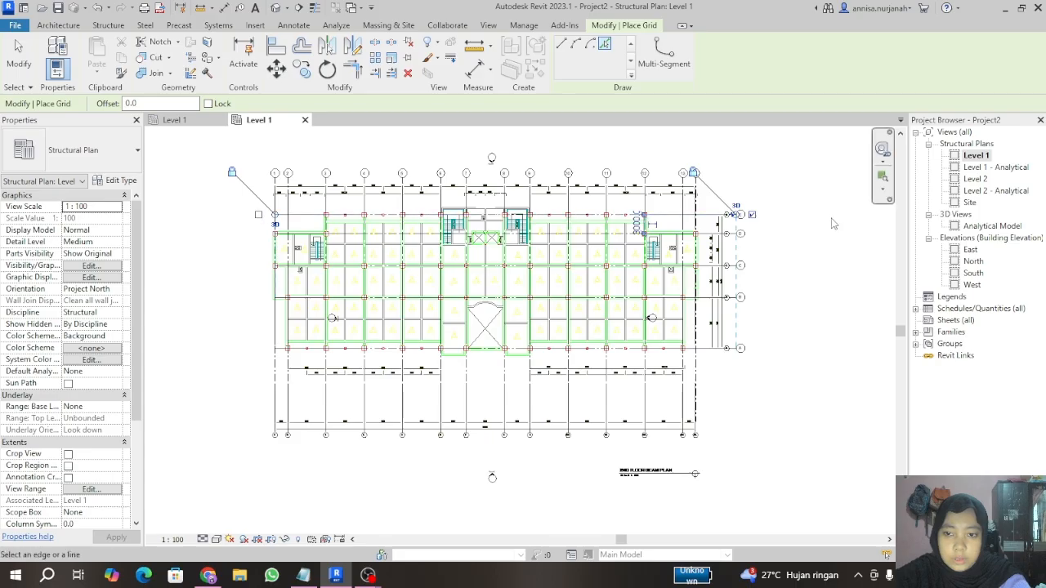
{"action": "scroll", "coordinate": [753, 213], "scroll_direction": "up", "scroll_amount": 4}
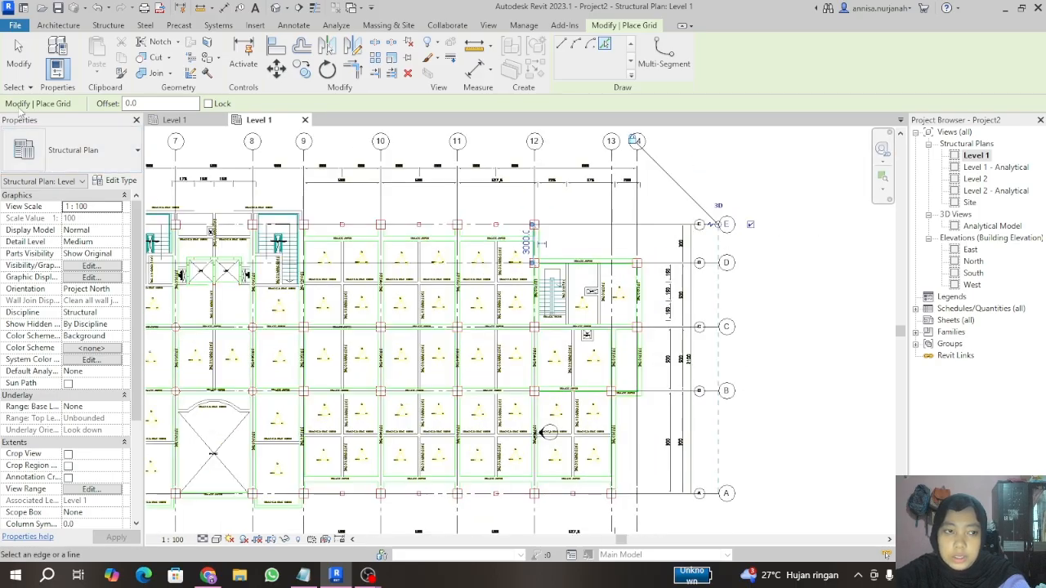
{"action": "left_click", "coordinate": [18, 57]}
Step: Hide the linked BALOK LT 2.dwg in the Level 1 structural plan through its visibility overrides
{"action": "scroll", "coordinate": [670, 254], "scroll_direction": "down", "scroll_amount": 4}
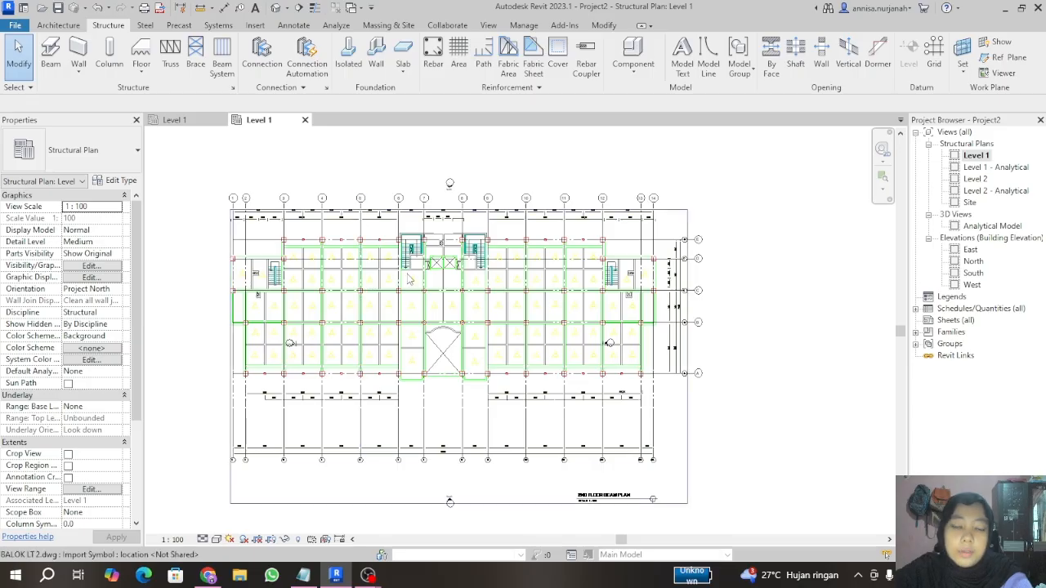
{"action": "middle_click_drag", "start_coordinate": [462, 287], "coordinate": [448, 277]}
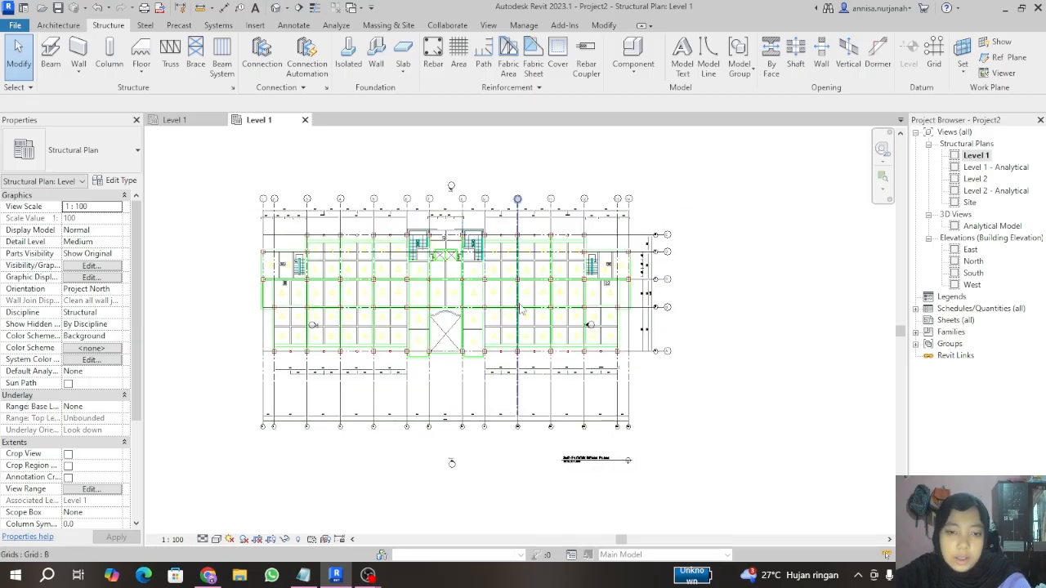
{"action": "scroll", "coordinate": [545, 269], "scroll_direction": "up", "scroll_amount": 2}
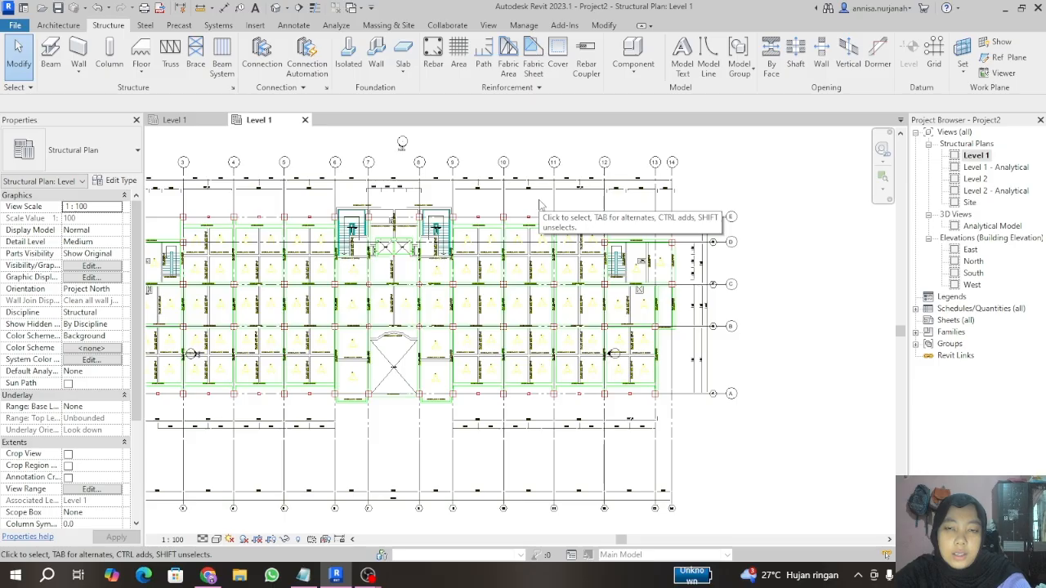
{"action": "key", "text": "v"}
{"action": "key", "text": "v"}
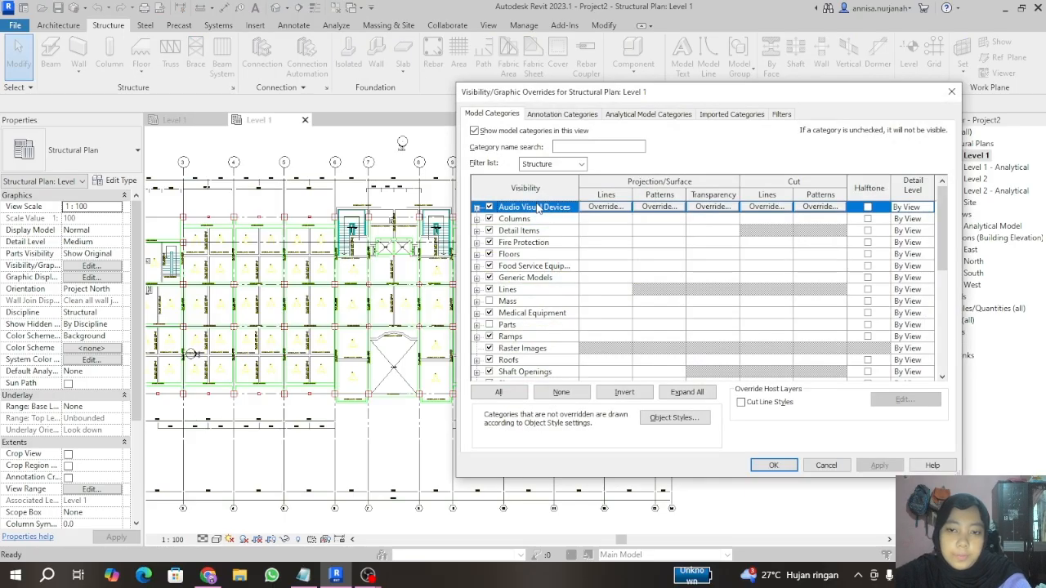
{"action": "left_click", "coordinate": [731, 114]}
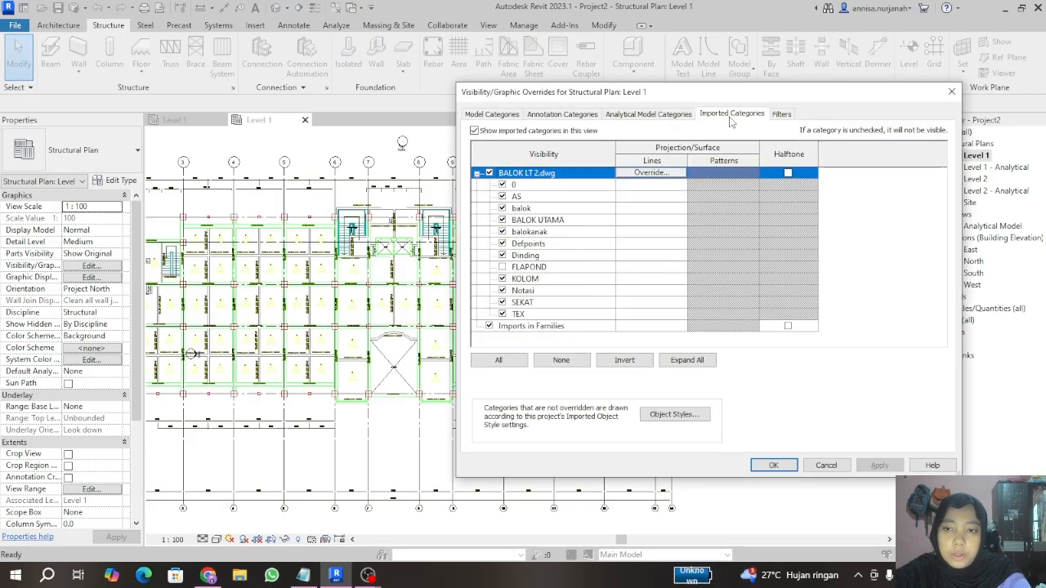
{"action": "left_click", "coordinate": [489, 173]}
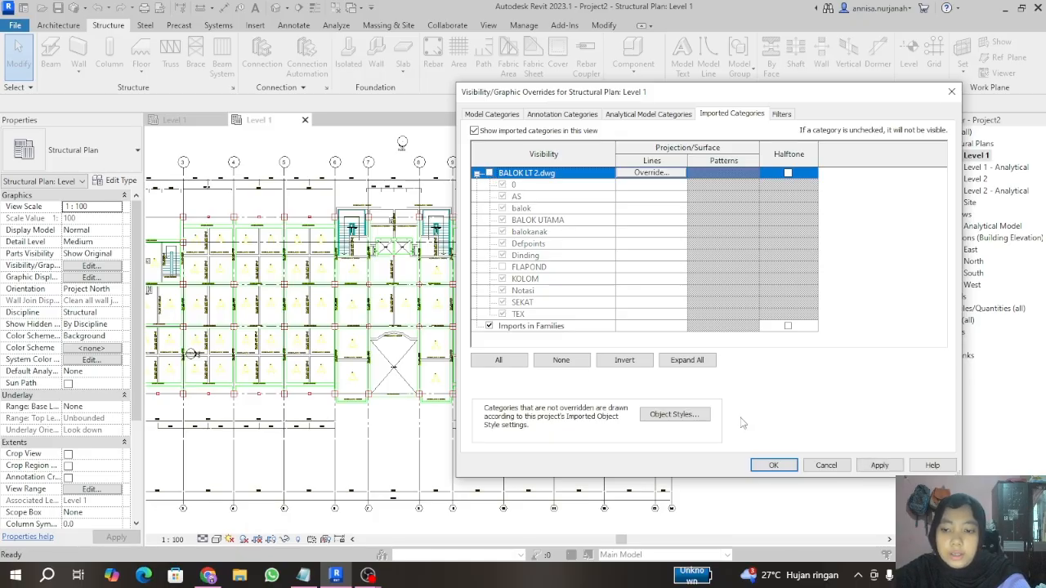
{"action": "left_click", "coordinate": [879, 464]}
{"action": "left_click", "coordinate": [773, 465]}
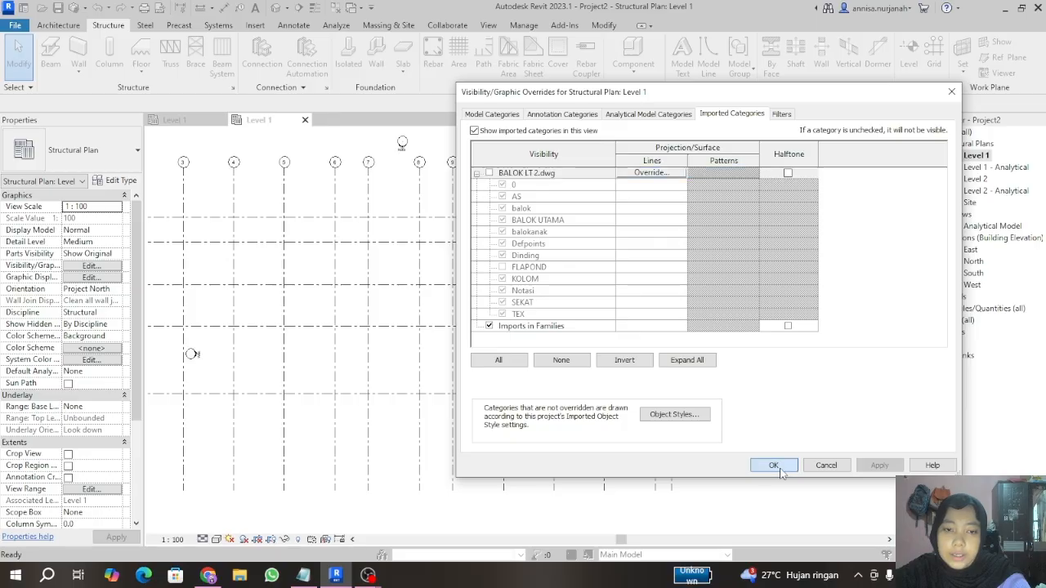
Step: Examine the numbered and lettered grid layout on Level 1 without the CAD plan
{"action": "scroll", "coordinate": [623, 195], "scroll_direction": "down", "scroll_amount": 3}
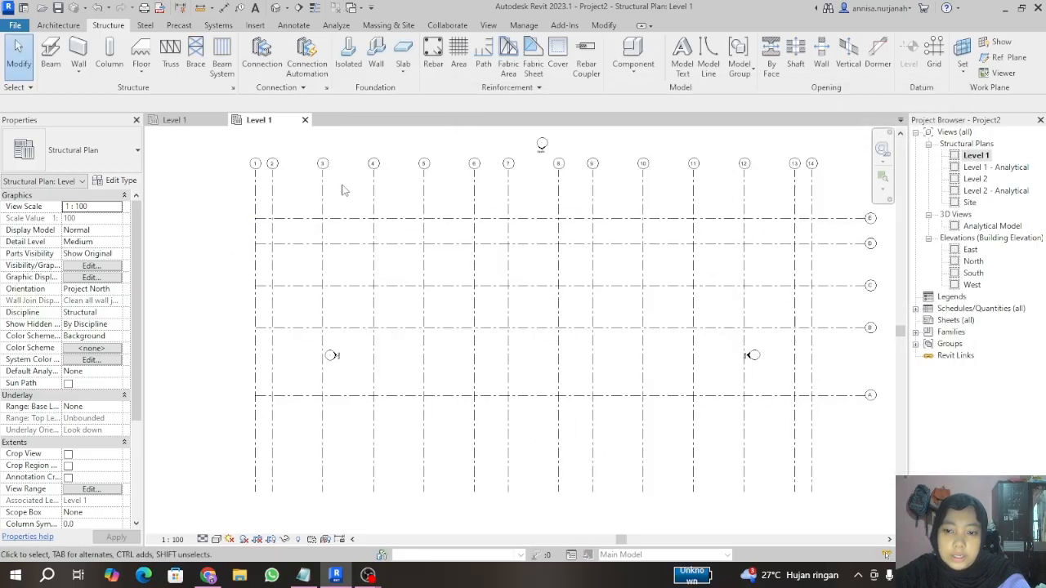
{"action": "scroll", "coordinate": [329, 282], "scroll_direction": "down", "scroll_amount": 2}
{"action": "scroll", "coordinate": [351, 332], "scroll_direction": "up", "scroll_amount": 3}
{"action": "scroll", "coordinate": [719, 282], "scroll_direction": "down", "scroll_amount": 4}
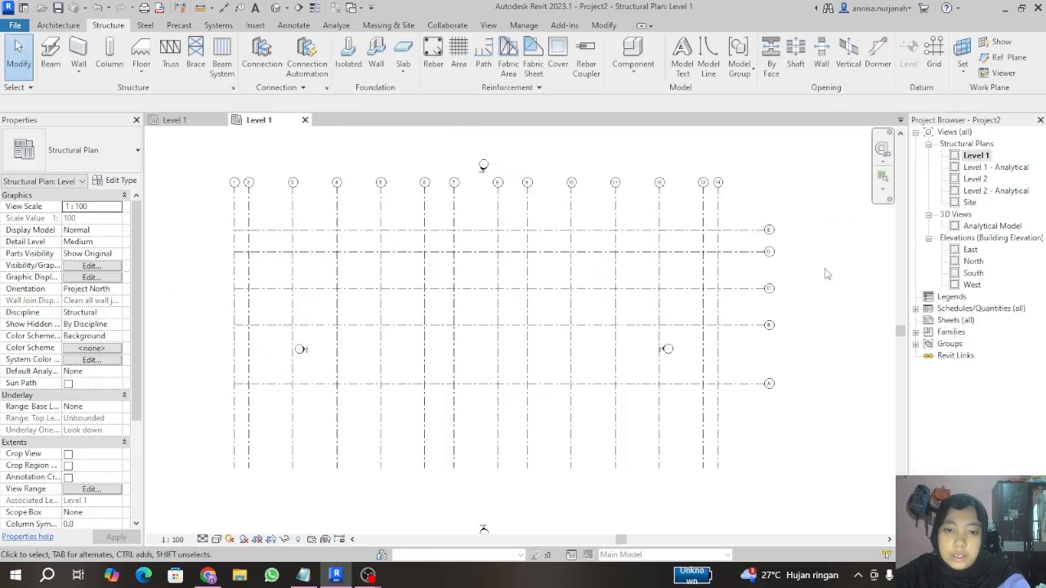
{"action": "scroll", "coordinate": [696, 299], "scroll_direction": "up", "scroll_amount": 3}
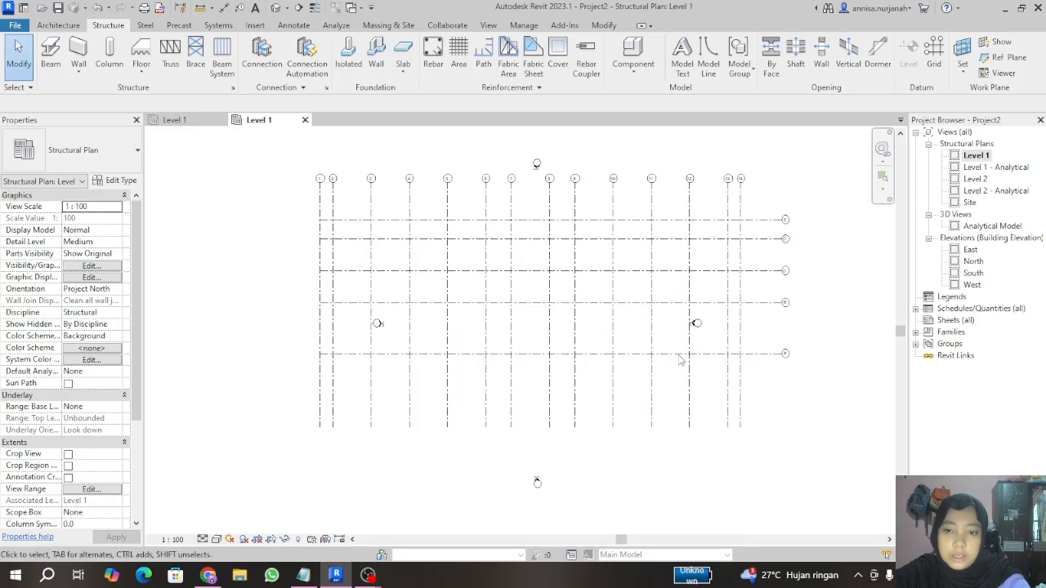
{"action": "scroll", "coordinate": [624, 189], "scroll_direction": "up", "scroll_amount": 2}
{"action": "scroll", "coordinate": [507, 259], "scroll_direction": "down", "scroll_amount": 3}
{"action": "scroll", "coordinate": [505, 264], "scroll_direction": "up", "scroll_amount": 2}
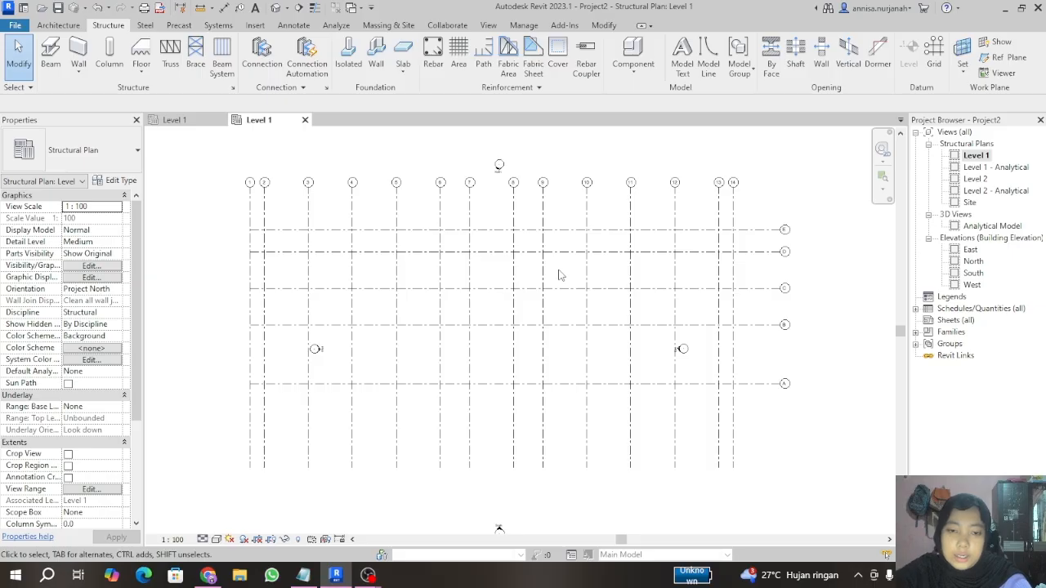
Step: Turn the visibility of BALOK LT 2.dwg back on in the Level 1 structural plan
{"action": "key", "text": "v"}
{"action": "key", "text": "g"}
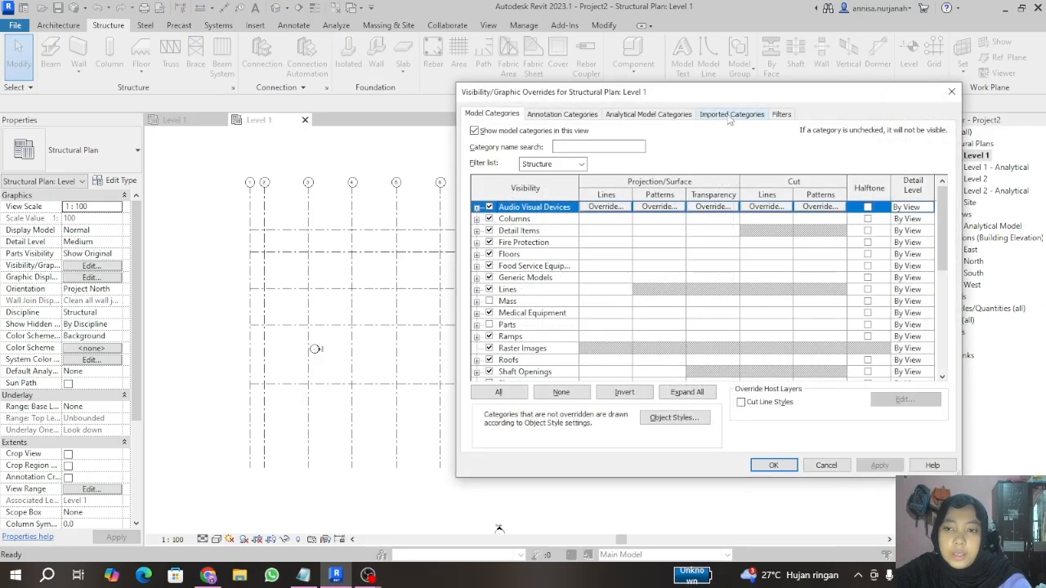
{"action": "left_click", "coordinate": [729, 115]}
{"action": "left_click", "coordinate": [488, 173]}
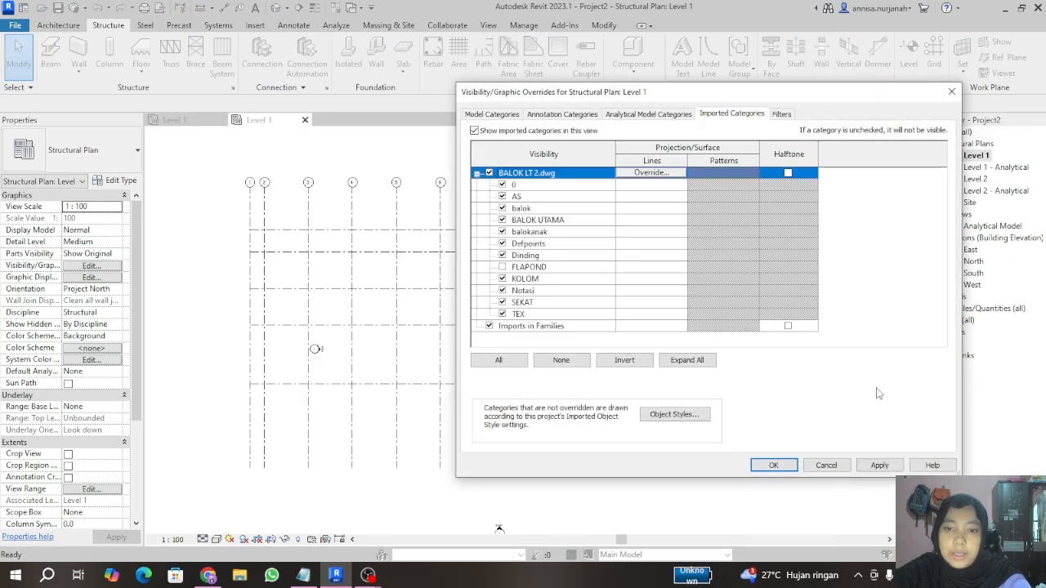
{"action": "left_click", "coordinate": [878, 465]}
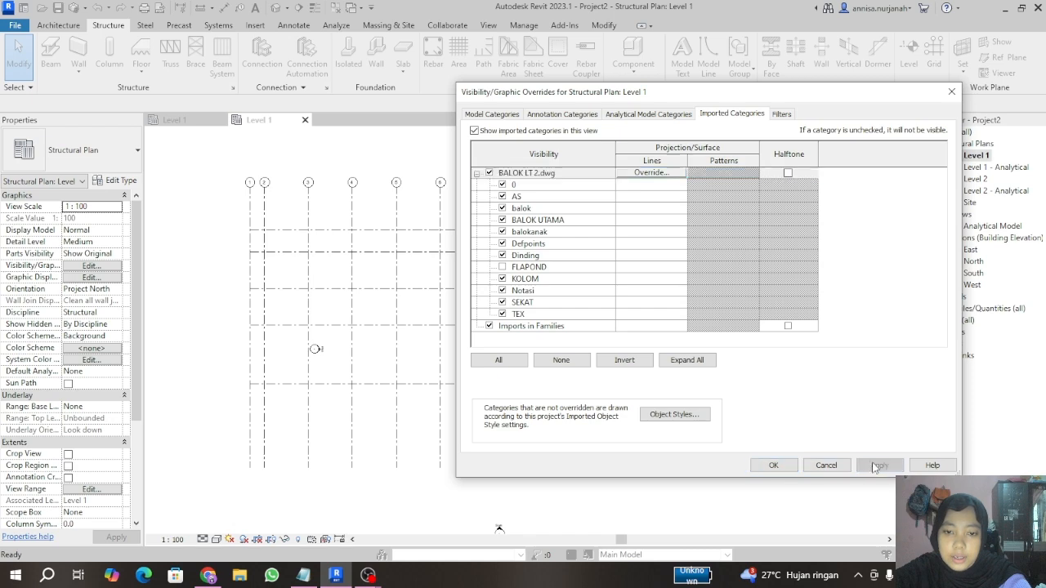
{"action": "left_click", "coordinate": [773, 465]}
{"action": "scroll", "coordinate": [574, 361], "scroll_direction": "down", "scroll_amount": 2}
{"action": "scroll", "coordinate": [482, 306], "scroll_direction": "up", "scroll_amount": 2}
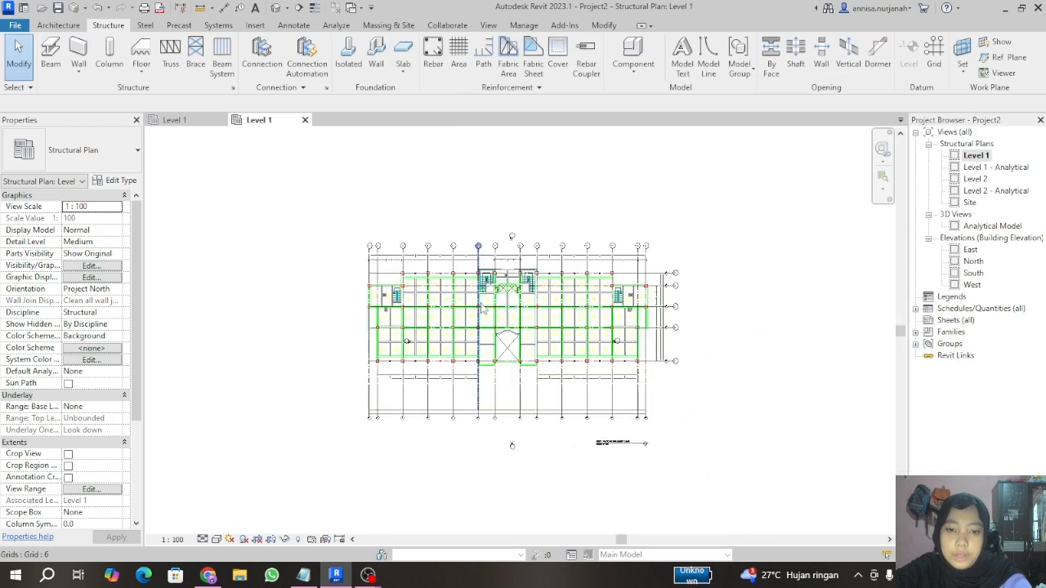
{"action": "scroll", "coordinate": [562, 184], "scroll_direction": "down", "scroll_amount": 1}
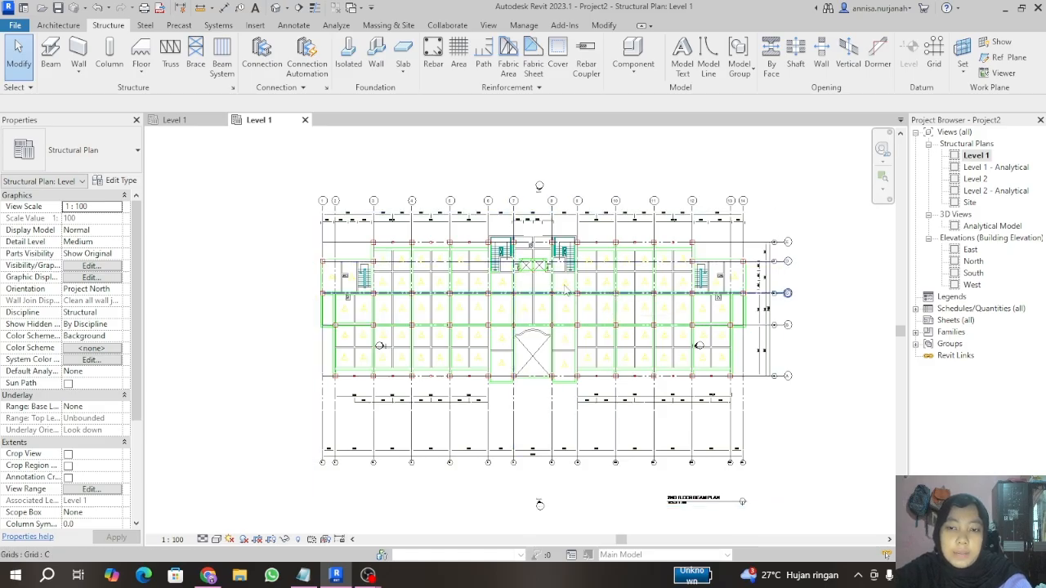
{"action": "scroll", "coordinate": [410, 311], "scroll_direction": "down", "scroll_amount": 1}
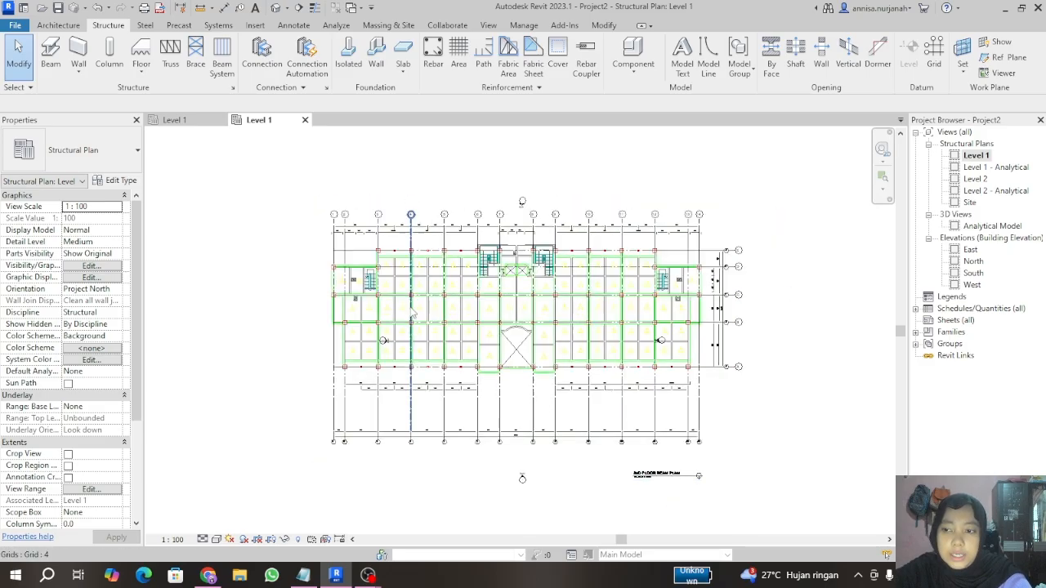
{"action": "scroll", "coordinate": [491, 299], "scroll_direction": "up", "scroll_amount": 1}
{"action": "scroll", "coordinate": [491, 300], "scroll_direction": "up", "scroll_amount": 1}
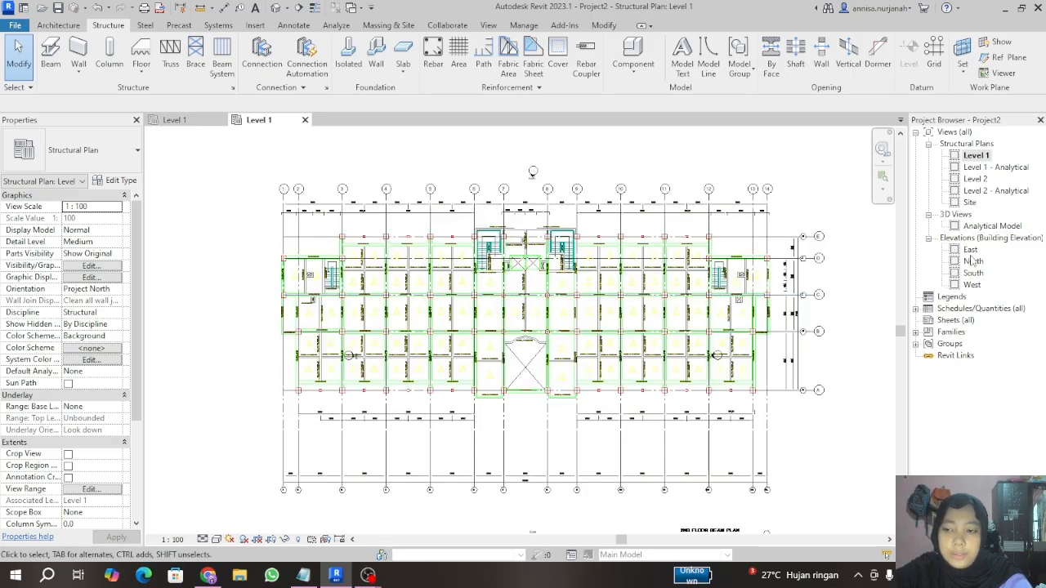
{"action": "scroll", "coordinate": [631, 462], "scroll_direction": "up", "scroll_amount": 1}
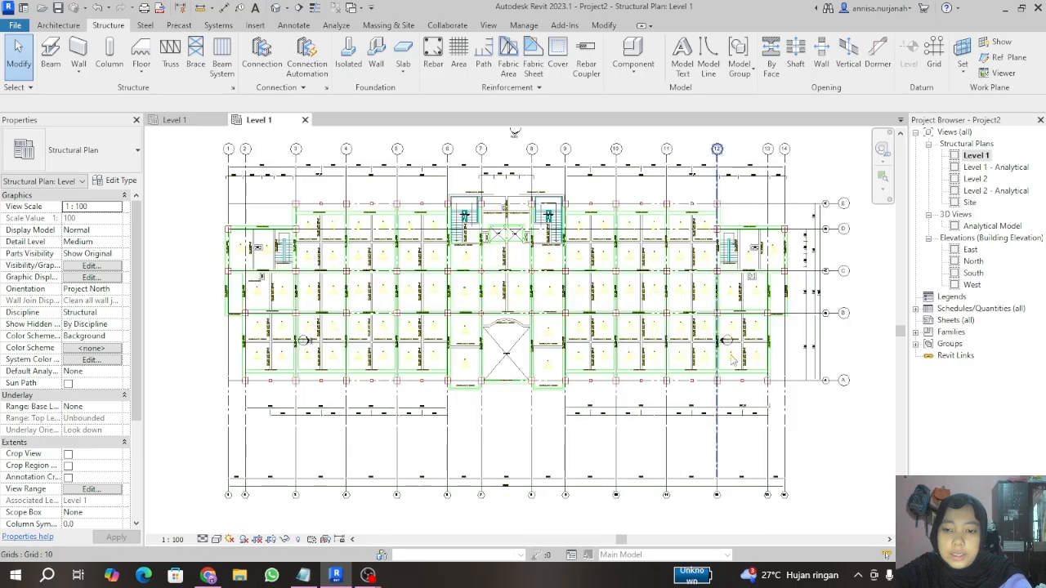
Step: Open the East elevation and inspect the lettered grids against the levels
{"action": "double_click", "coordinate": [971, 251]}
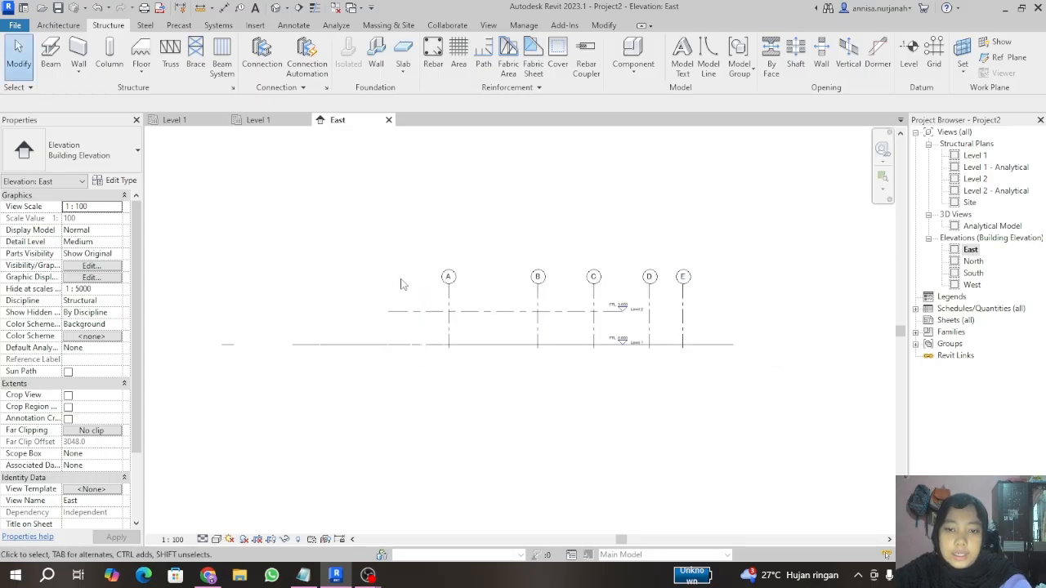
{"action": "scroll", "coordinate": [409, 322], "scroll_direction": "down", "scroll_amount": 1}
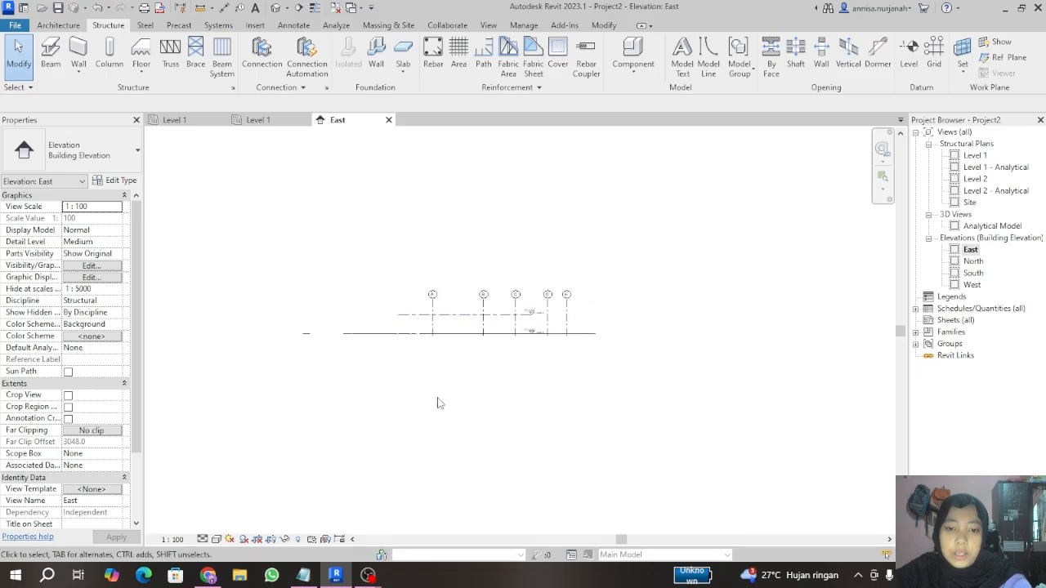
{"action": "scroll", "coordinate": [516, 329], "scroll_direction": "up", "scroll_amount": 4}
{"action": "scroll", "coordinate": [572, 363], "scroll_direction": "down", "scroll_amount": 4}
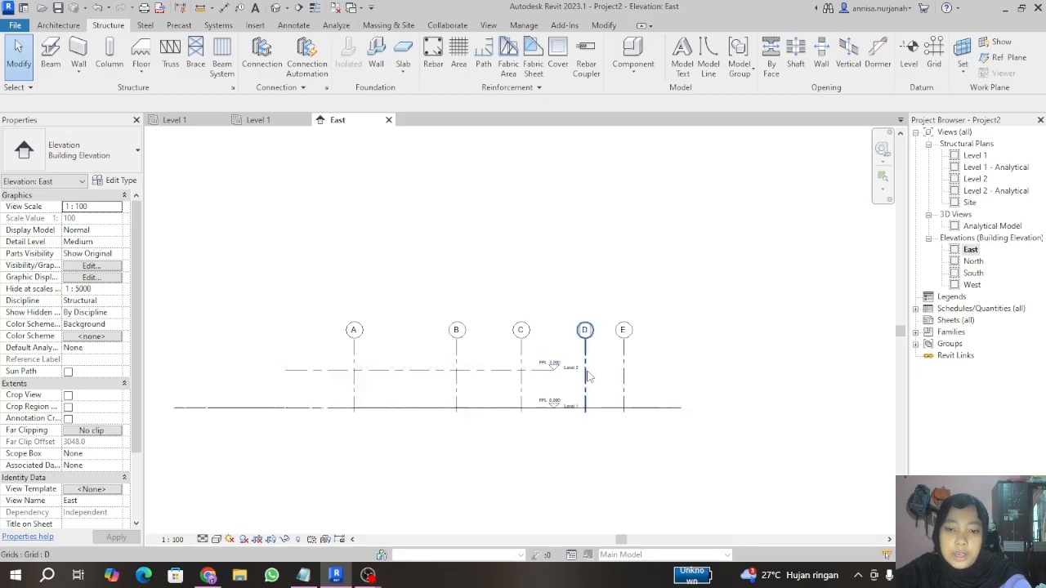
Step: Raise the top end of grid B in the East elevation so aligned grids A to E extend well above Level 2
{"action": "left_click", "coordinate": [513, 361]}
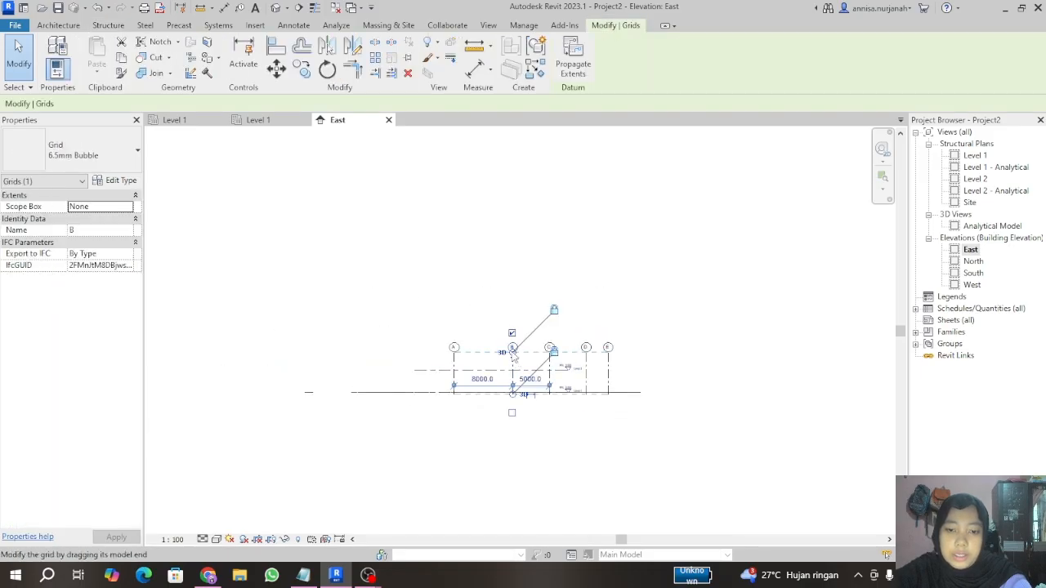
{"action": "left_click_drag", "start_coordinate": [513, 353], "coordinate": [513, 211]}
{"action": "scroll", "coordinate": [531, 375], "scroll_direction": "down", "scroll_amount": 4}
{"action": "scroll", "coordinate": [524, 280], "scroll_direction": "up", "scroll_amount": 7}
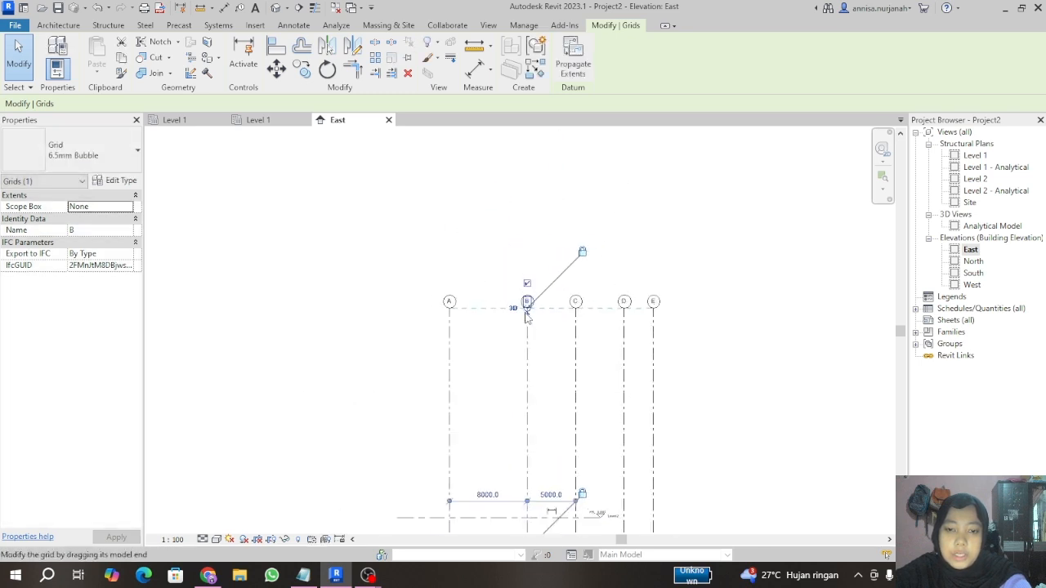
{"action": "left_click_drag", "start_coordinate": [529, 315], "coordinate": [518, 222]}
{"action": "scroll", "coordinate": [527, 252], "scroll_direction": "down", "scroll_amount": 4}
{"action": "scroll", "coordinate": [518, 254], "scroll_direction": "up", "scroll_amount": 4}
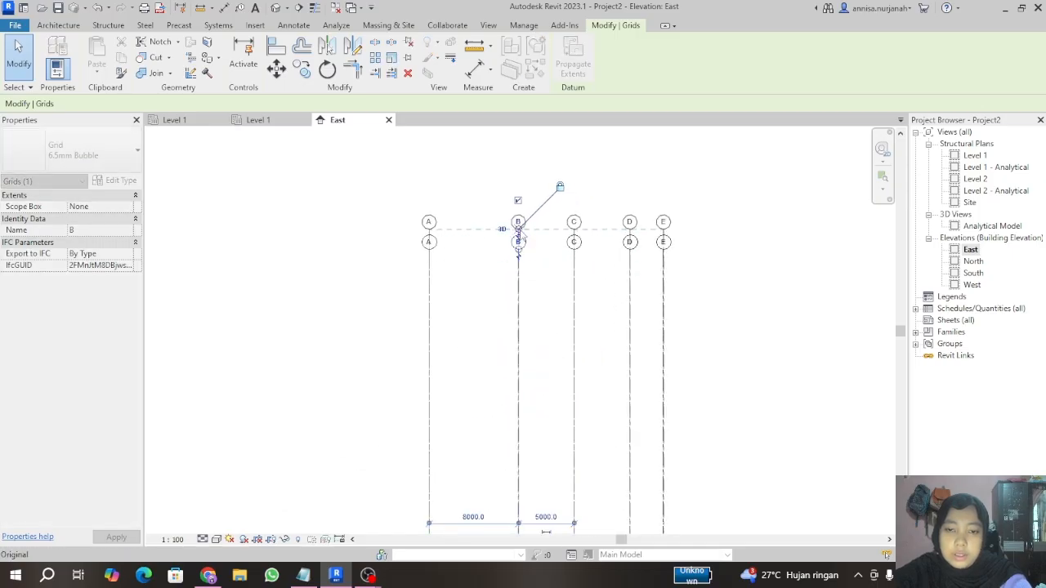
{"action": "left_click", "coordinate": [376, 265]}
{"action": "scroll", "coordinate": [375, 265], "scroll_direction": "down", "scroll_amount": 3}
{"action": "scroll", "coordinate": [444, 374], "scroll_direction": "up", "scroll_amount": 3}
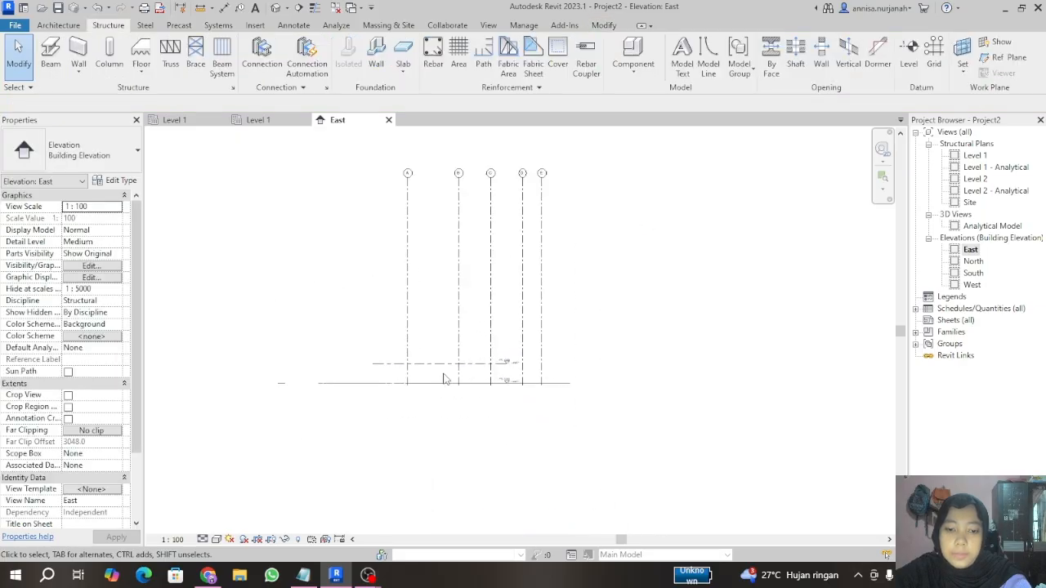
Step: Link POTONGAN 2.dwg into the East elevation in centimeters, positioned Auto - Origin to Internal Origin
{"action": "scroll", "coordinate": [401, 407], "scroll_direction": "down", "scroll_amount": 4}
{"action": "scroll", "coordinate": [353, 304], "scroll_direction": "up", "scroll_amount": 2}
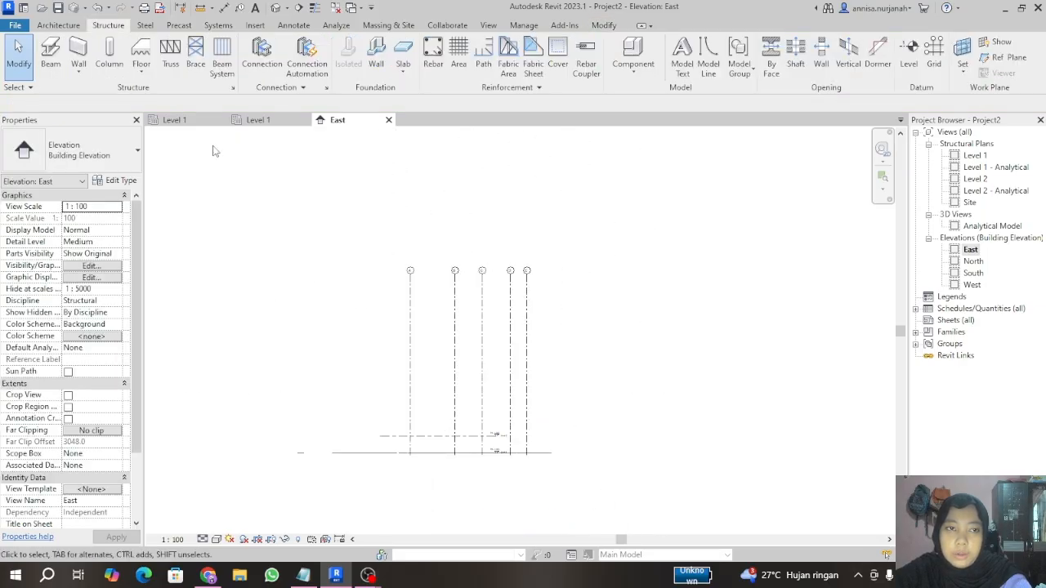
{"action": "left_click", "coordinate": [263, 26]}
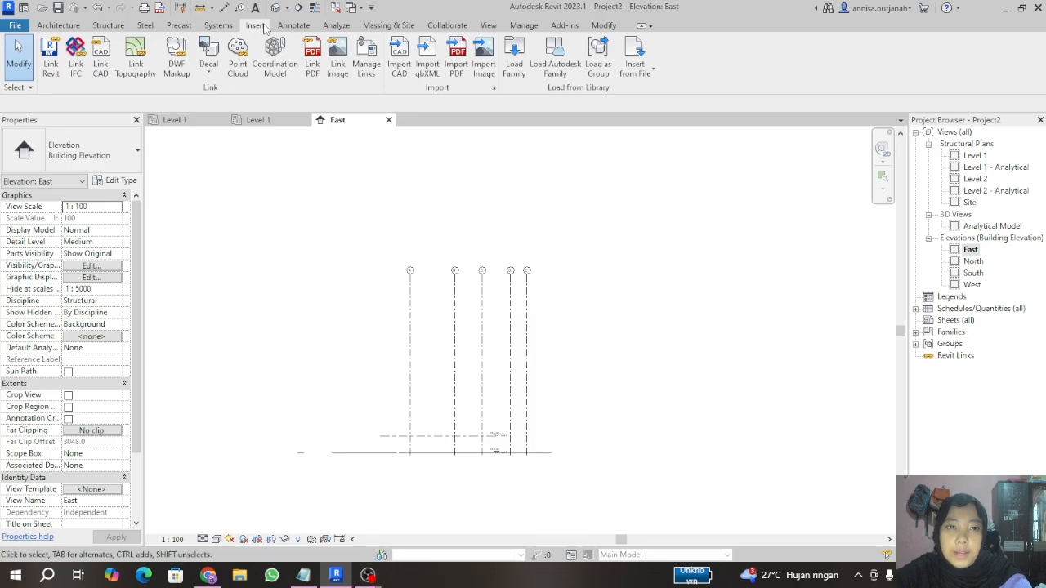
{"action": "left_click", "coordinate": [102, 66]}
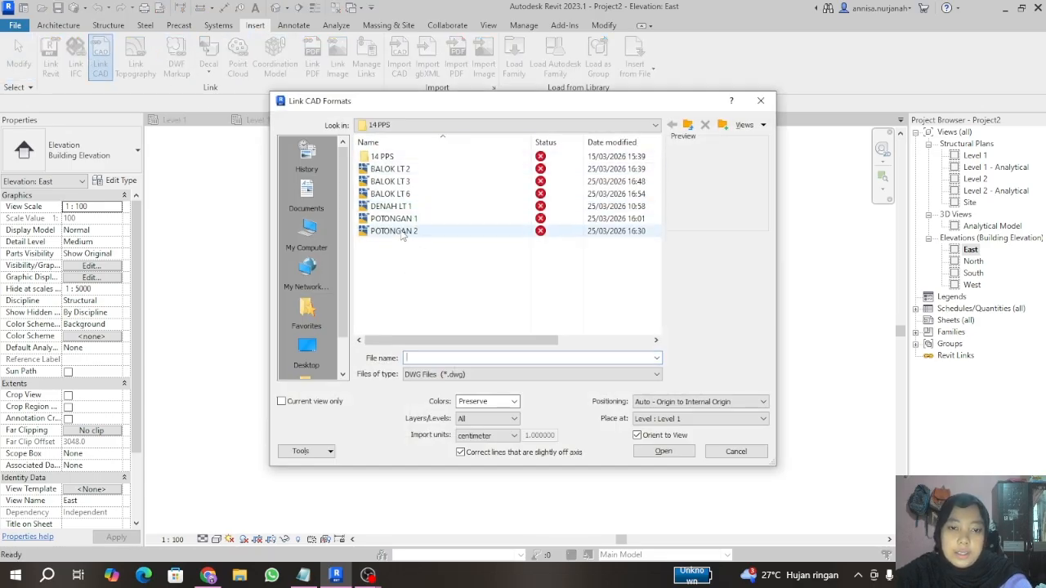
{"action": "left_click", "coordinate": [397, 231]}
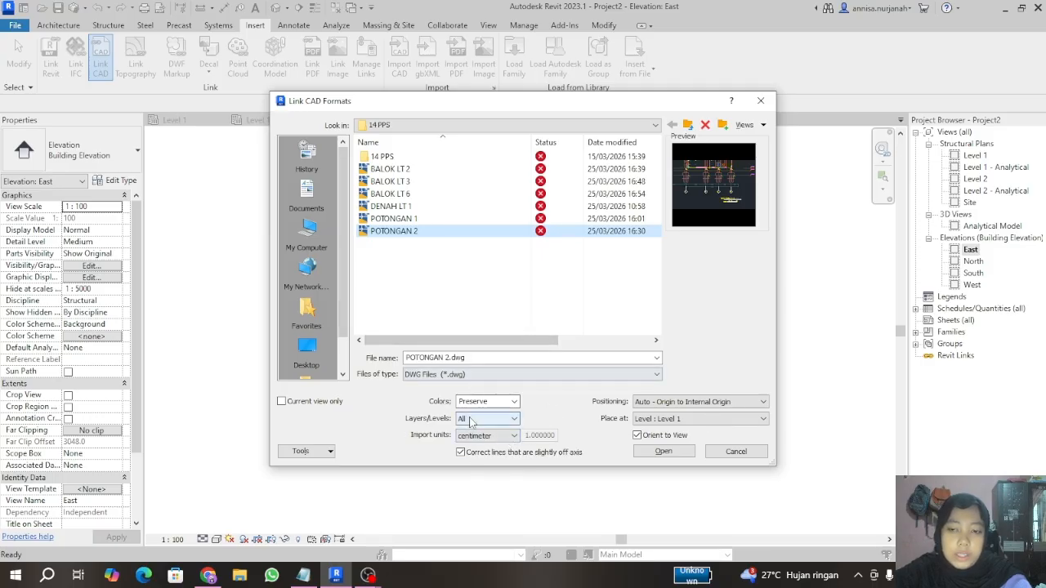
{"action": "left_click", "coordinate": [663, 451]}
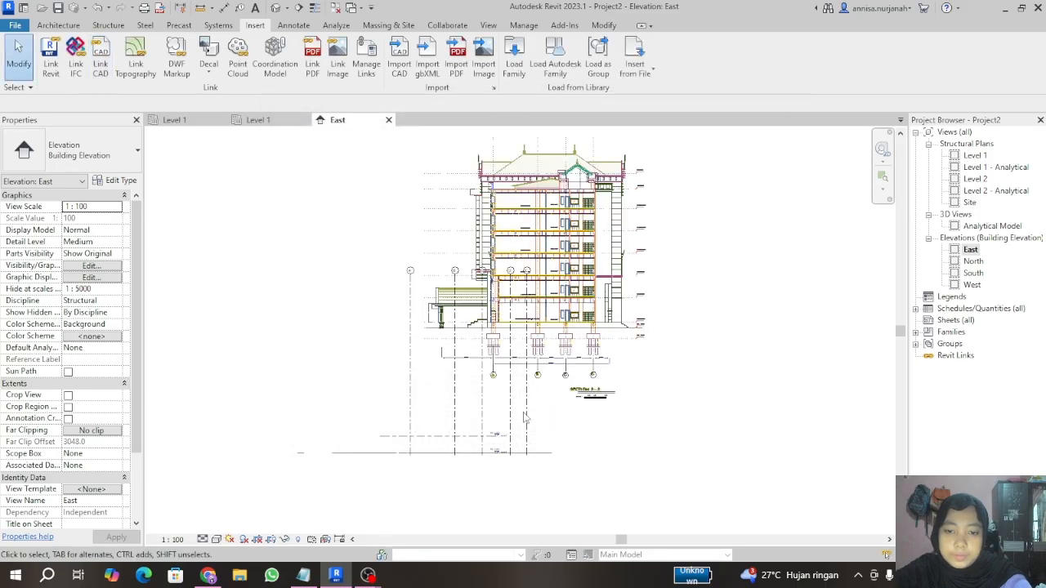
Step: Move the linked POTONGAN 2.dwg section vertically so its 1fl ± 0.00 floor mark sits on Level 1
{"action": "scroll", "coordinate": [441, 295], "scroll_direction": "down", "scroll_amount": 1}
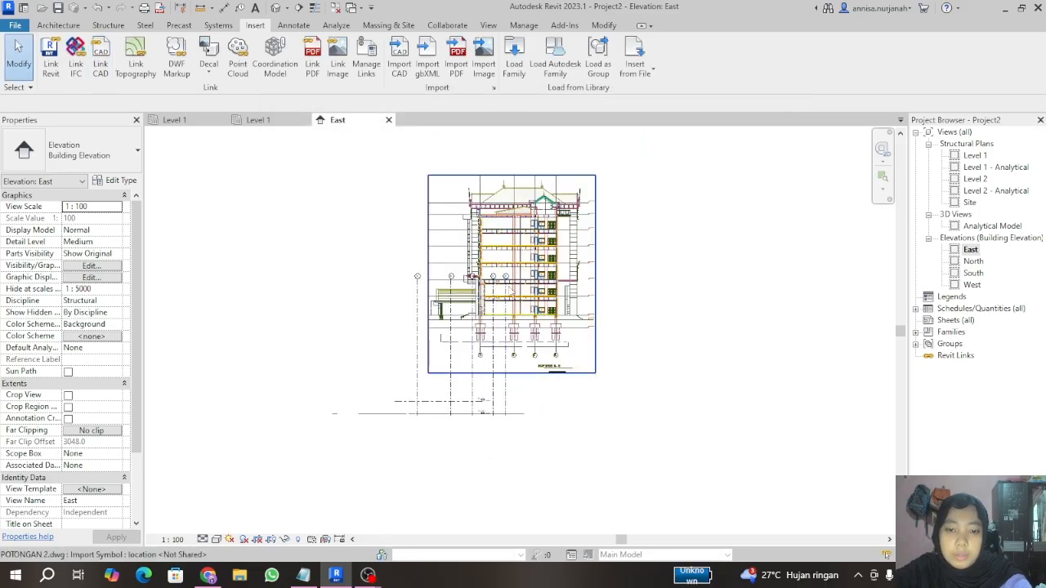
{"action": "scroll", "coordinate": [507, 374], "scroll_direction": "up", "scroll_amount": 3}
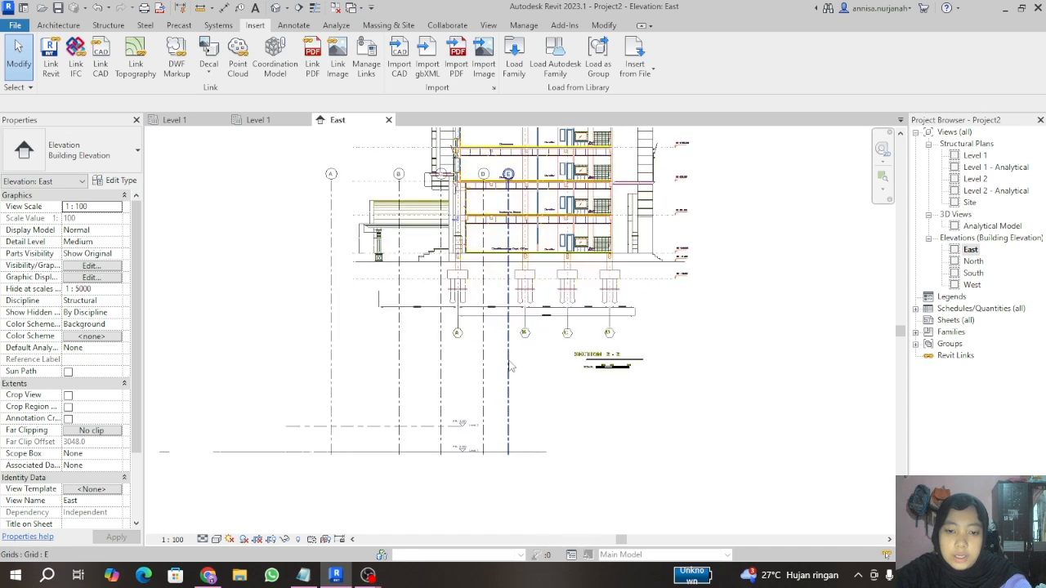
{"action": "left_click", "coordinate": [615, 268]}
{"action": "scroll", "coordinate": [557, 268], "scroll_direction": "down", "scroll_amount": 2}
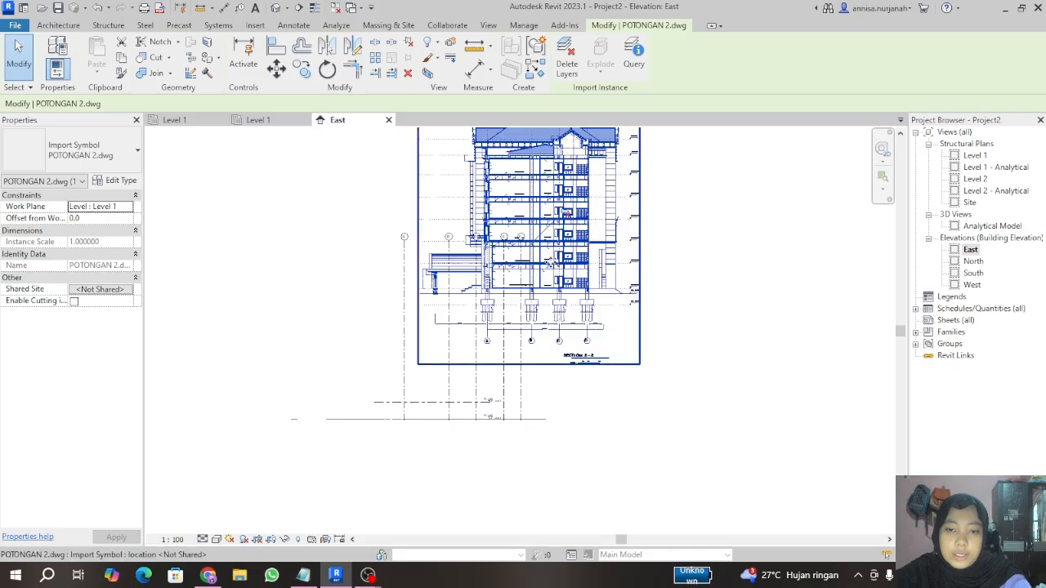
{"action": "left_click", "coordinate": [276, 70]}
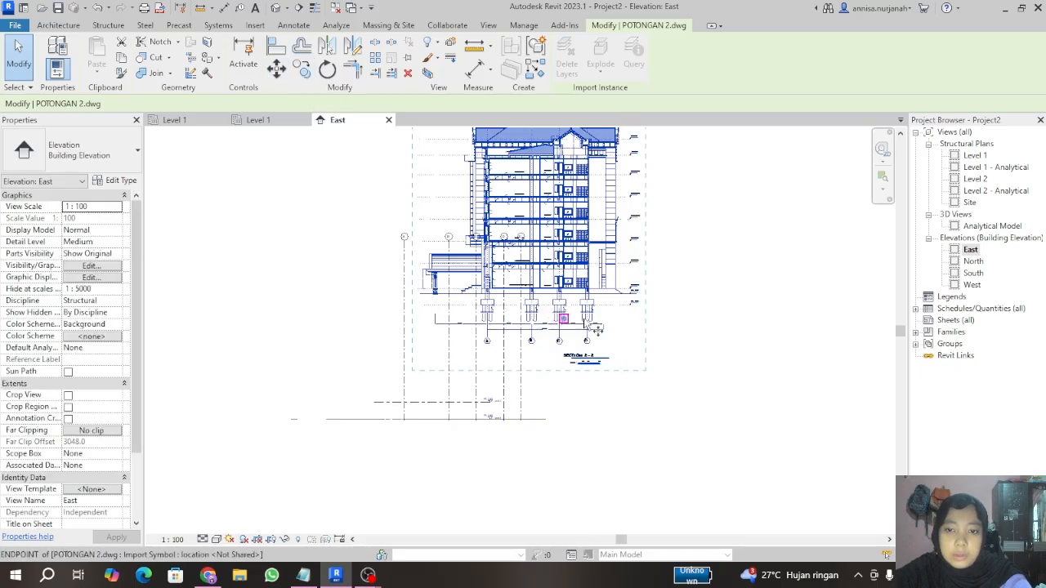
{"action": "scroll", "coordinate": [653, 313], "scroll_direction": "up", "scroll_amount": 5}
{"action": "scroll", "coordinate": [660, 308], "scroll_direction": "up", "scroll_amount": 4}
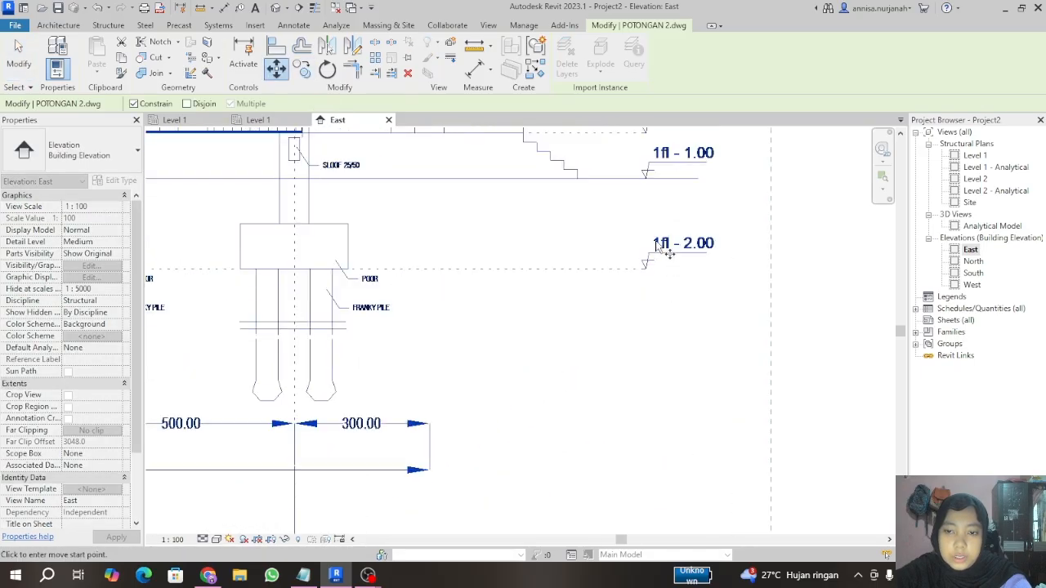
{"action": "scroll", "coordinate": [649, 294], "scroll_direction": "down", "scroll_amount": 4}
{"action": "scroll", "coordinate": [642, 292], "scroll_direction": "up", "scroll_amount": 5}
{"action": "scroll", "coordinate": [650, 282], "scroll_direction": "up", "scroll_amount": 3}
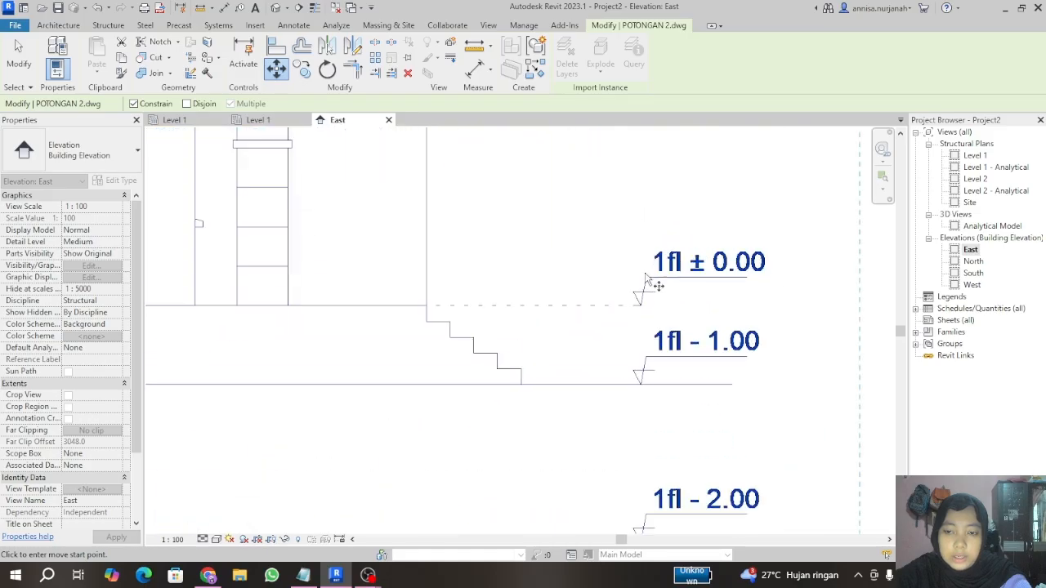
{"action": "left_click", "coordinate": [639, 317]}
{"action": "scroll", "coordinate": [652, 278], "scroll_direction": "down", "scroll_amount": 6}
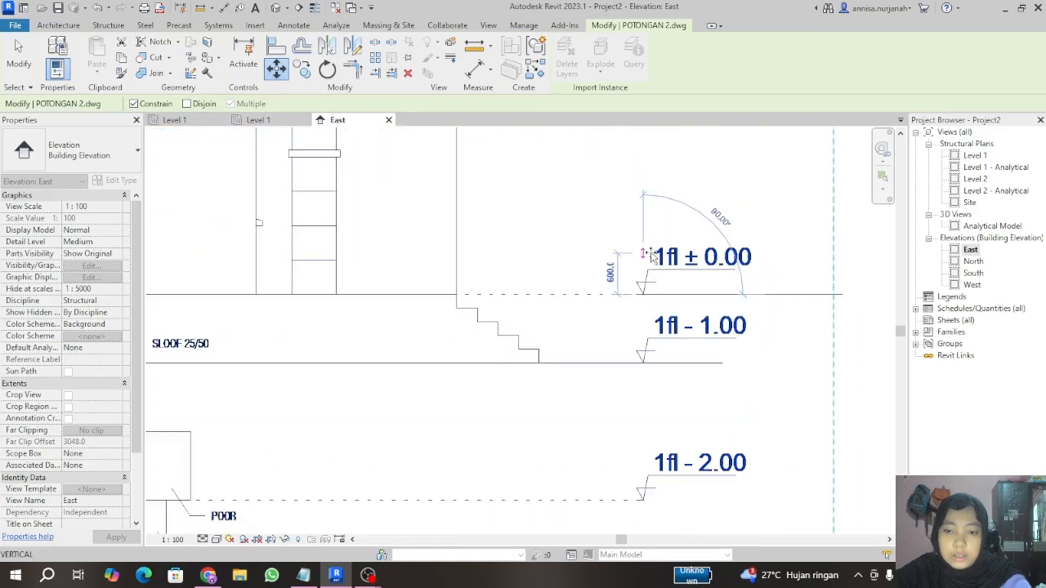
{"action": "scroll", "coordinate": [652, 246], "scroll_direction": "up", "scroll_amount": 2}
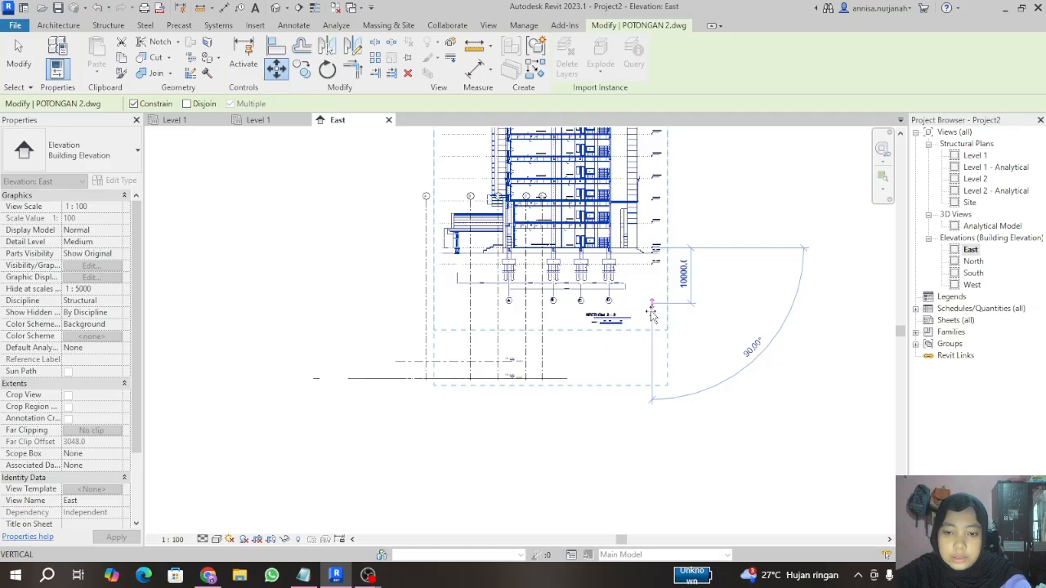
{"action": "scroll", "coordinate": [652, 363], "scroll_direction": "down", "scroll_amount": 2}
{"action": "left_click", "coordinate": [634, 384]}
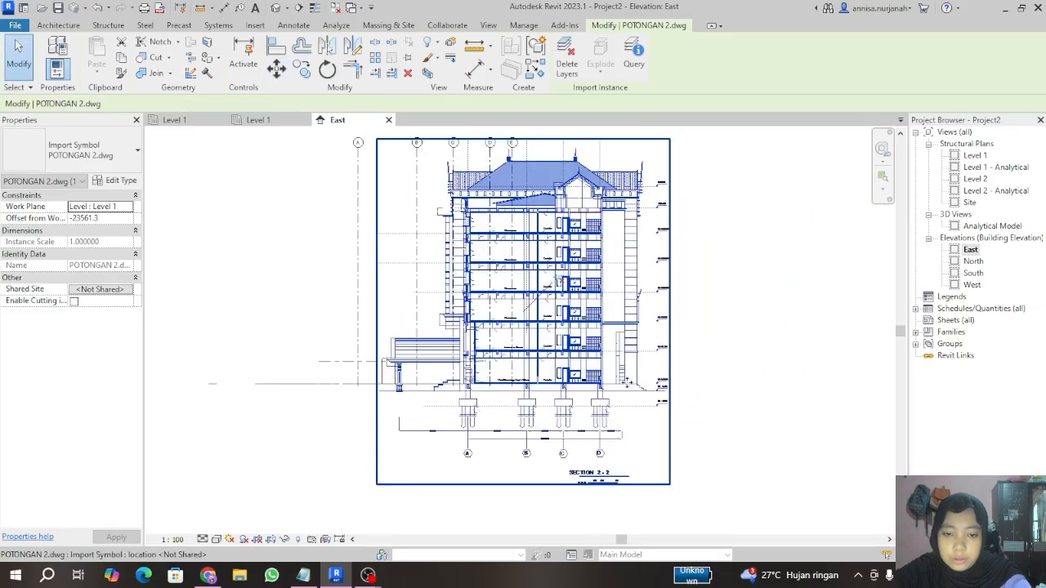
Step: Examine how the section drawing's ground floor and lettered axes line up with Level 1 and the project grids
{"action": "scroll", "coordinate": [621, 386], "scroll_direction": "up", "scroll_amount": 5}
{"action": "scroll", "coordinate": [595, 391], "scroll_direction": "down", "scroll_amount": 6}
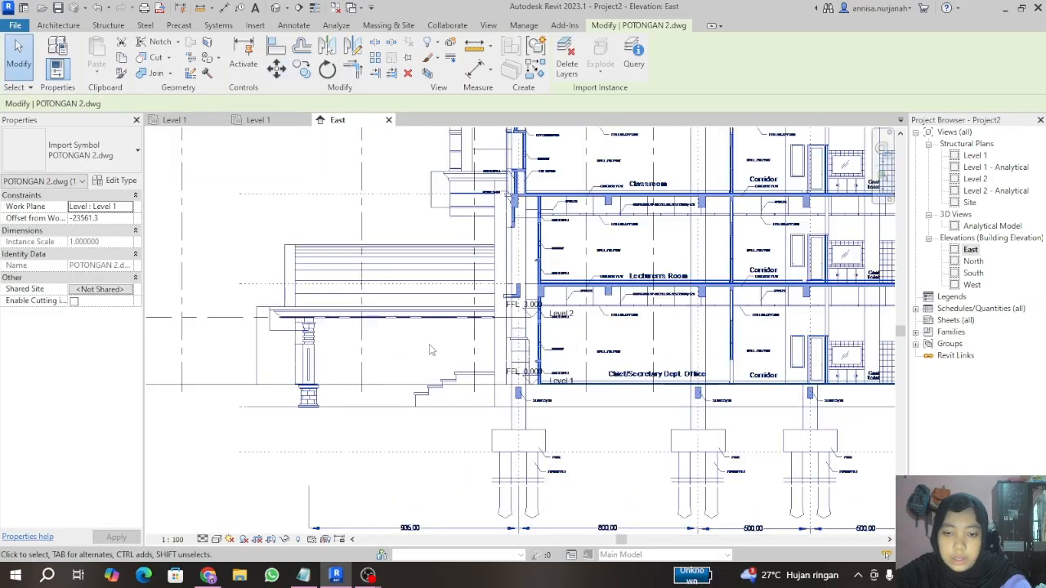
{"action": "scroll", "coordinate": [363, 374], "scroll_direction": "up", "scroll_amount": 4}
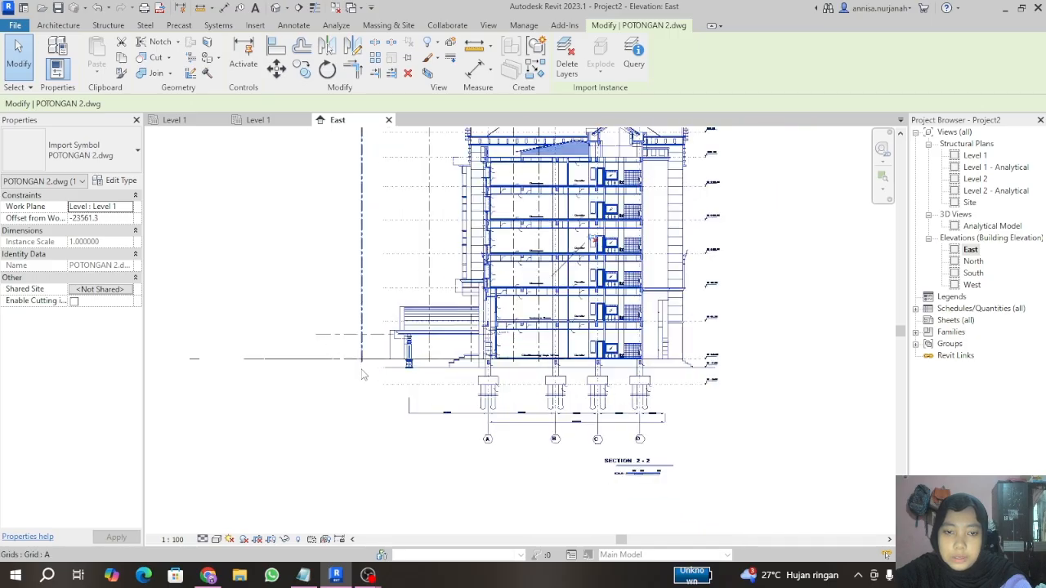
{"action": "scroll", "coordinate": [379, 363], "scroll_direction": "down", "scroll_amount": 5}
{"action": "scroll", "coordinate": [379, 363], "scroll_direction": "up", "scroll_amount": 1}
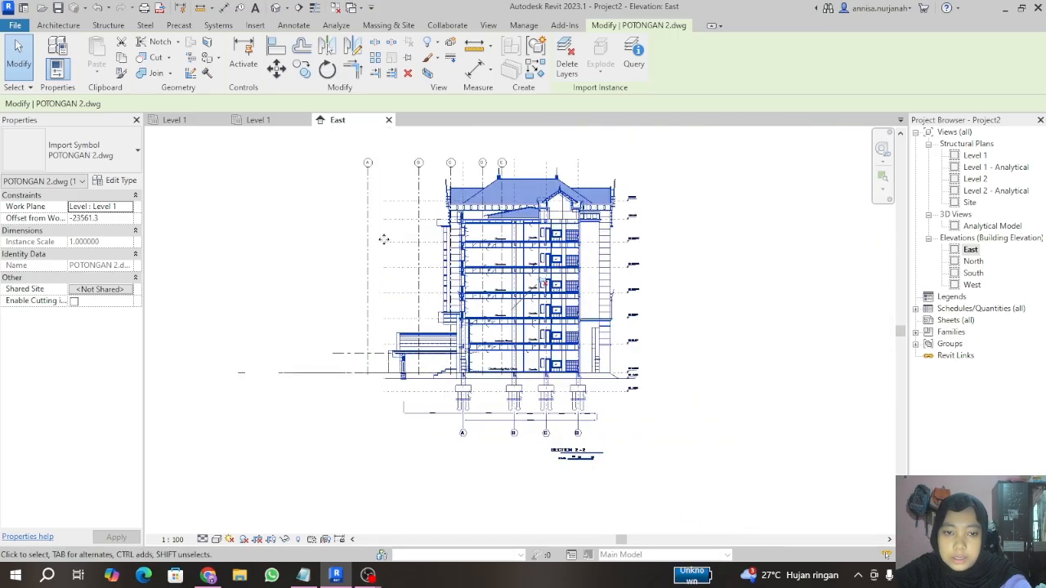
{"action": "scroll", "coordinate": [462, 470], "scroll_direction": "up", "scroll_amount": 2}
{"action": "scroll", "coordinate": [439, 360], "scroll_direction": "up", "scroll_amount": 5}
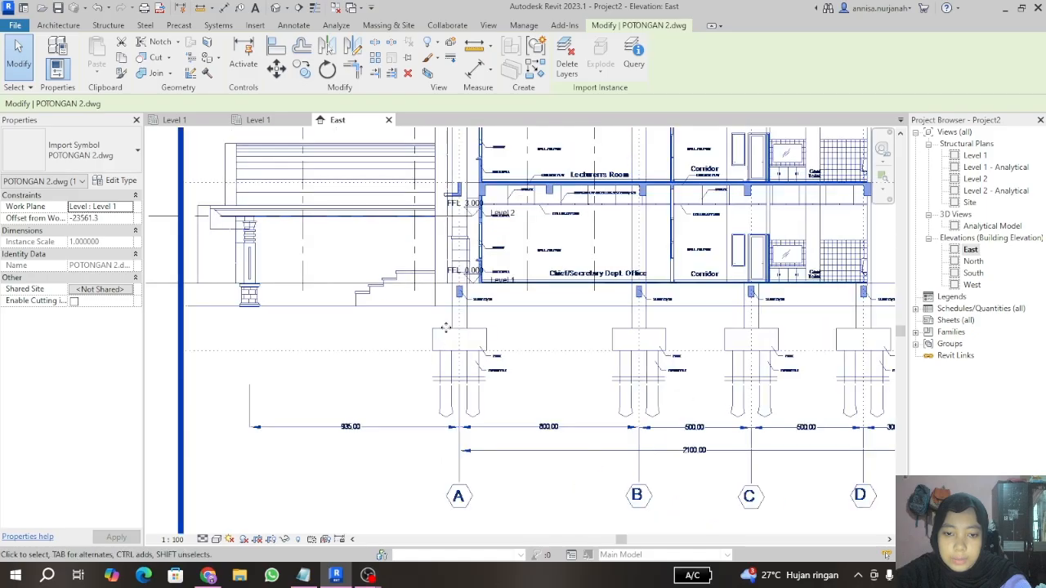
{"action": "scroll", "coordinate": [483, 302], "scroll_direction": "down", "scroll_amount": 6}
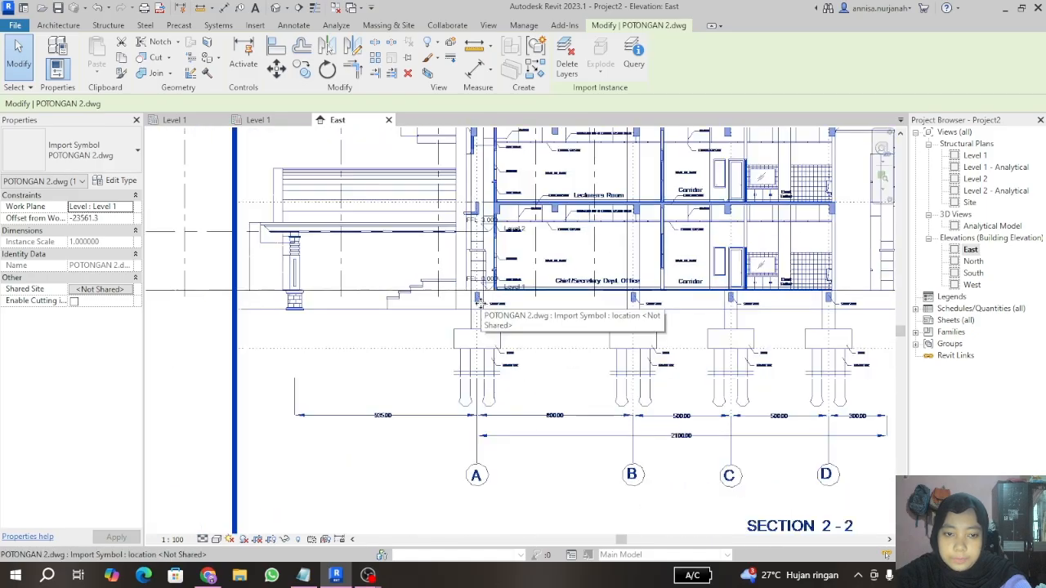
{"action": "scroll", "coordinate": [477, 303], "scroll_direction": "up", "scroll_amount": 7}
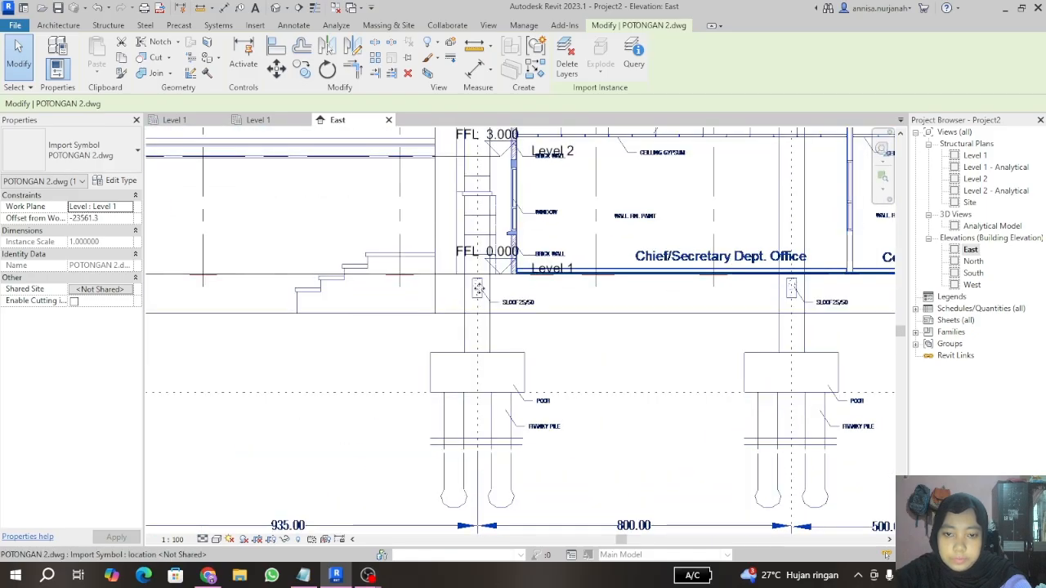
{"action": "scroll", "coordinate": [478, 288], "scroll_direction": "up", "scroll_amount": 4}
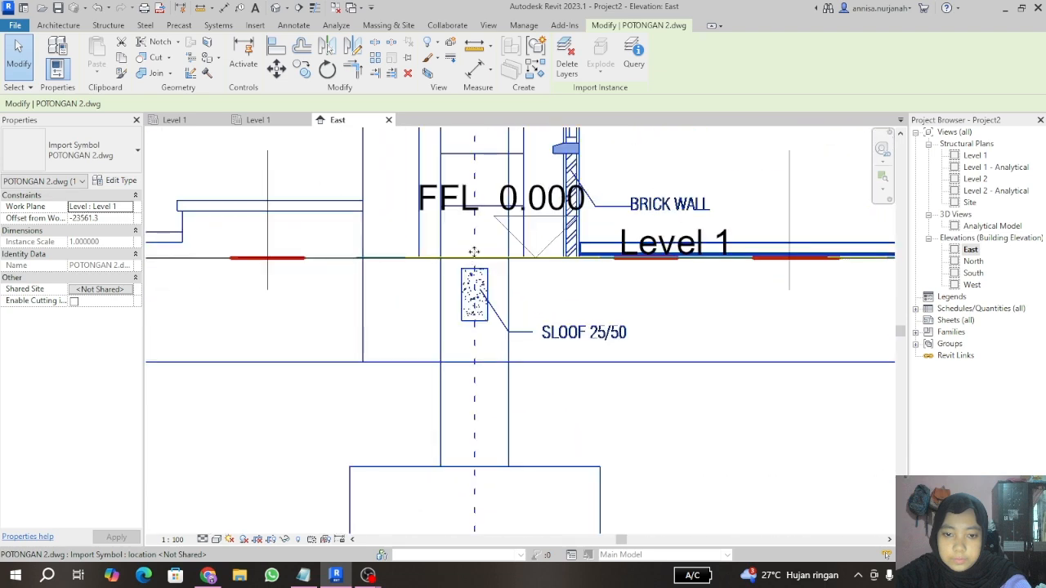
Step: Move the POTONGAN 2.dwg section horizontally along Level 1 so its axis A coincides with project grid A
{"action": "left_click", "coordinate": [298, 325]}
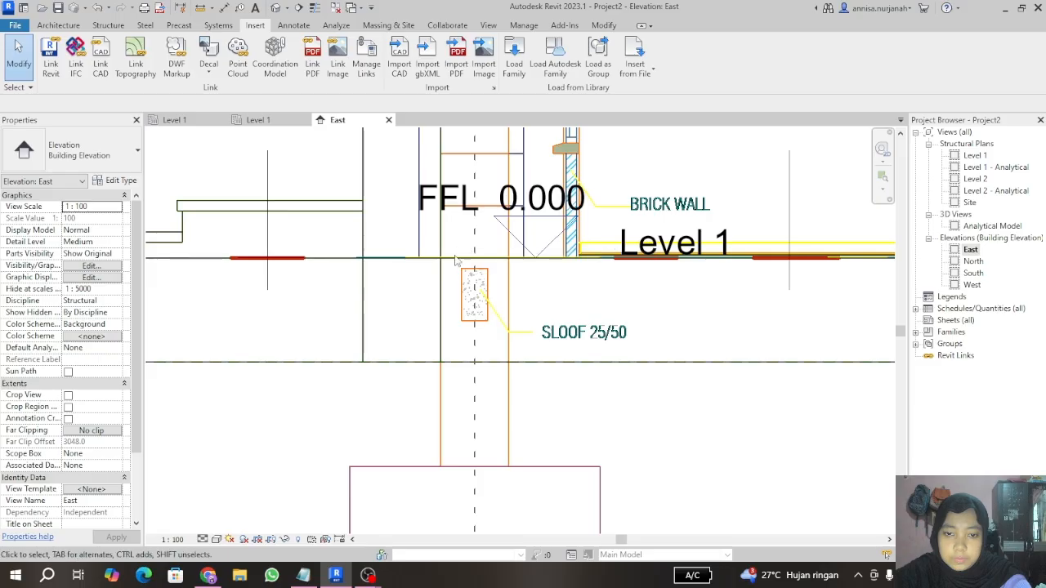
{"action": "left_click", "coordinate": [454, 368]}
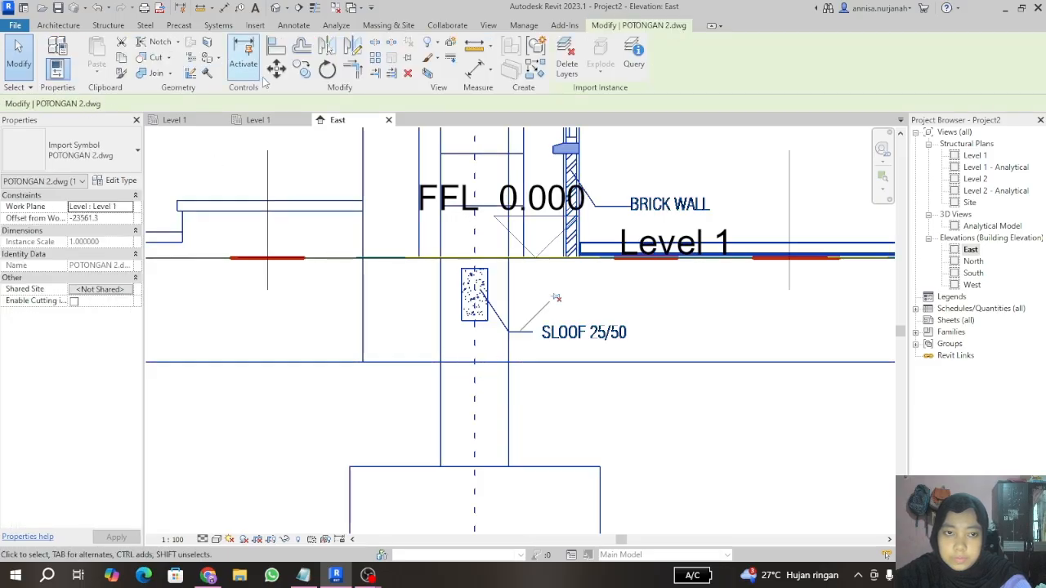
{"action": "left_click", "coordinate": [276, 69]}
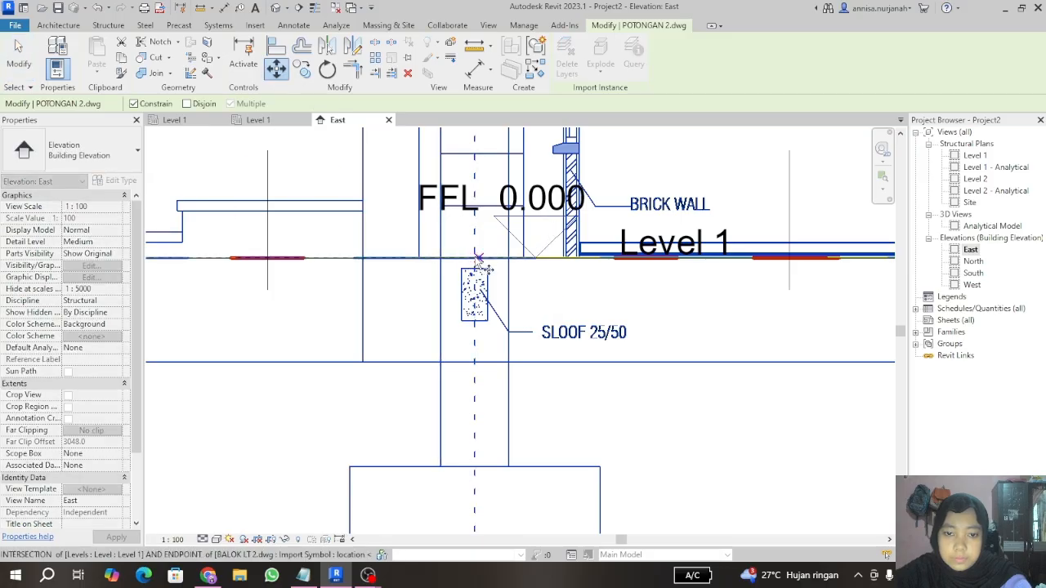
{"action": "scroll", "coordinate": [476, 260], "scroll_direction": "up", "scroll_amount": 4}
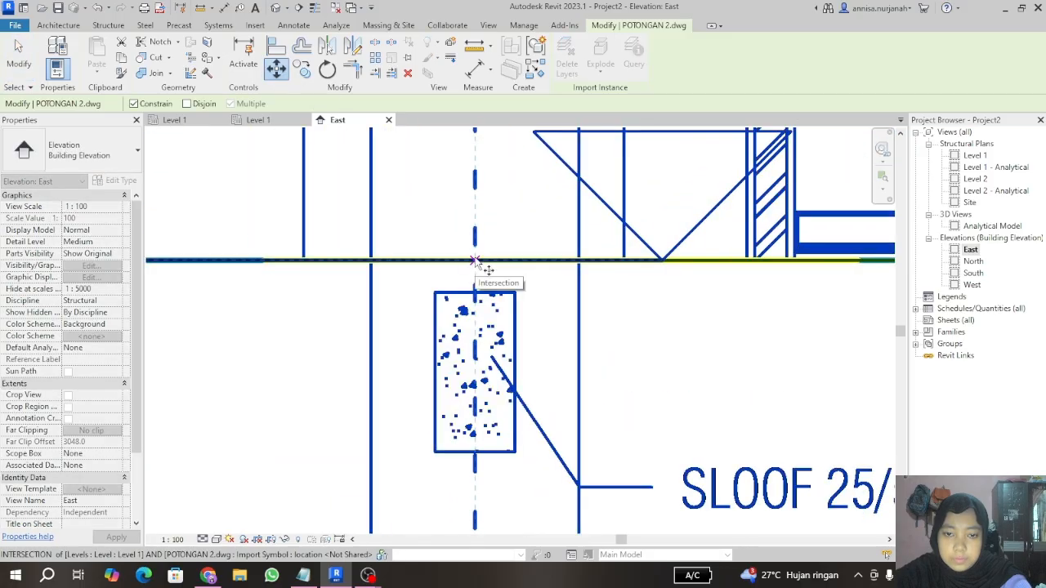
{"action": "left_click", "coordinate": [477, 260]}
{"action": "scroll", "coordinate": [482, 260], "scroll_direction": "down", "scroll_amount": 6}
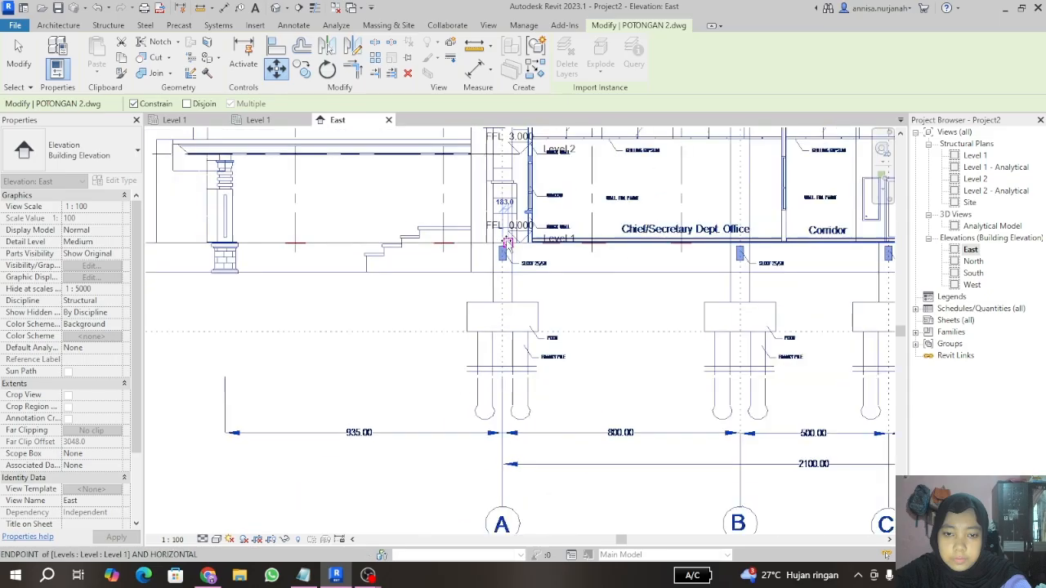
{"action": "scroll", "coordinate": [506, 241], "scroll_direction": "down", "scroll_amount": 4}
{"action": "scroll", "coordinate": [342, 248], "scroll_direction": "up", "scroll_amount": 4}
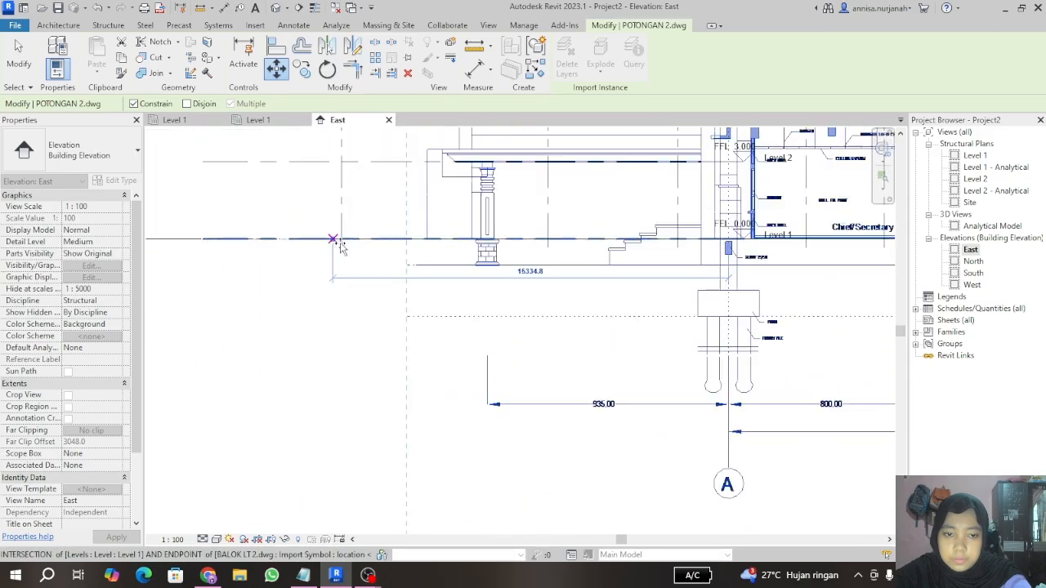
{"action": "left_click", "coordinate": [340, 244]}
{"action": "left_click", "coordinate": [341, 235]}
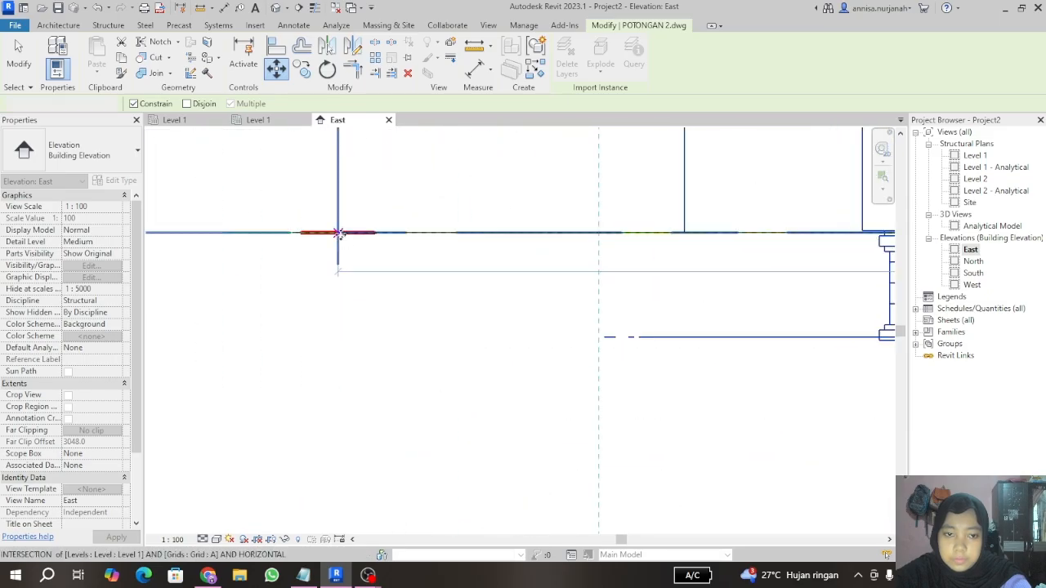
{"action": "scroll", "coordinate": [310, 225], "scroll_direction": "down", "scroll_amount": 4}
{"action": "scroll", "coordinate": [295, 221], "scroll_direction": "down", "scroll_amount": 1}
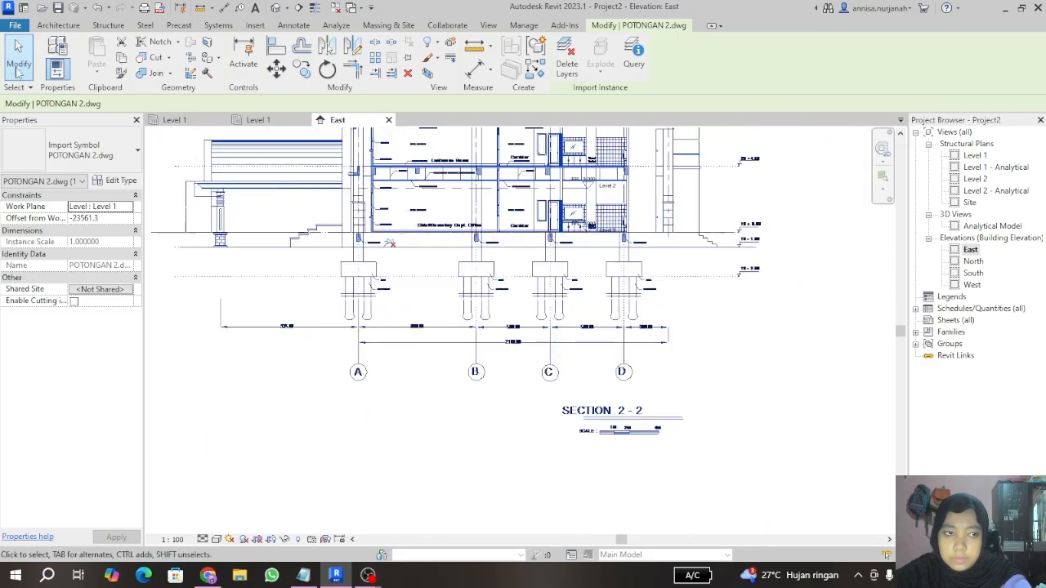
{"action": "left_click", "coordinate": [18, 64]}
Step: Check the section's axes A to D against the project grids and inspect its floor marks beside Levels 1 and 2
{"action": "scroll", "coordinate": [463, 275], "scroll_direction": "up", "scroll_amount": 2}
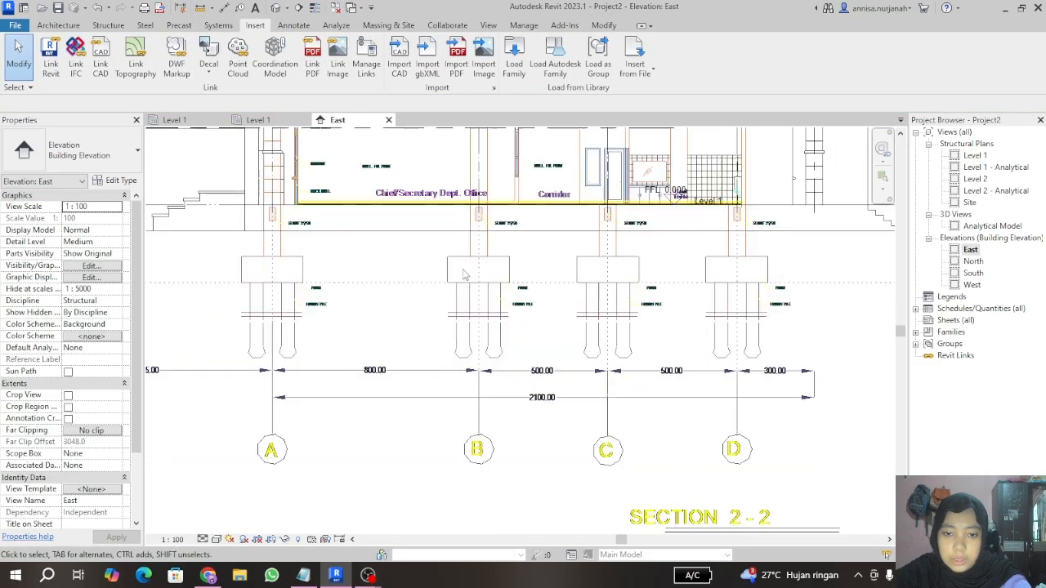
{"action": "scroll", "coordinate": [460, 243], "scroll_direction": "down", "scroll_amount": 4}
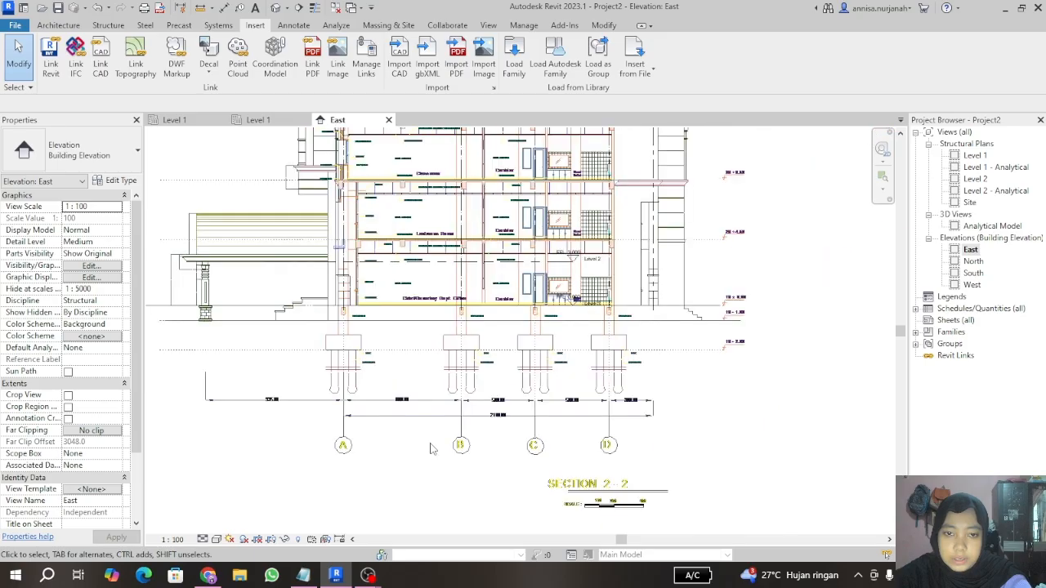
{"action": "scroll", "coordinate": [433, 448], "scroll_direction": "down", "scroll_amount": 1}
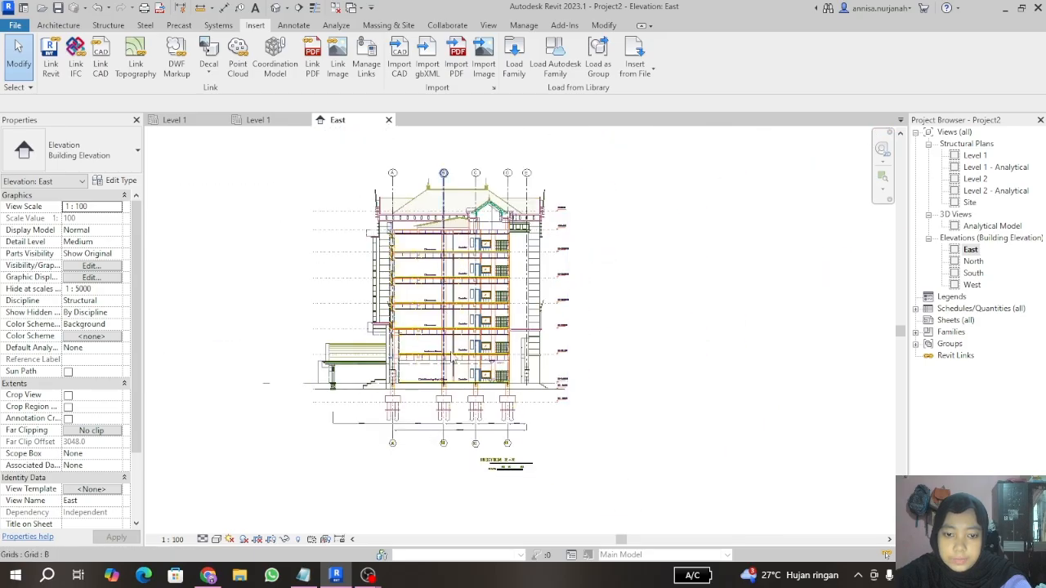
{"action": "scroll", "coordinate": [458, 325], "scroll_direction": "up", "scroll_amount": 1}
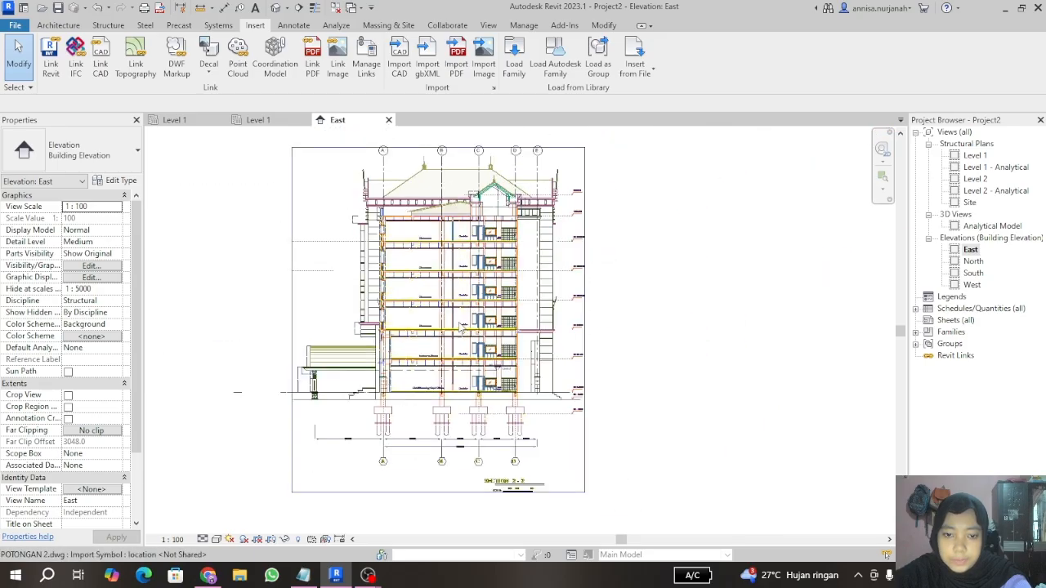
{"action": "scroll", "coordinate": [487, 362], "scroll_direction": "up", "scroll_amount": 3}
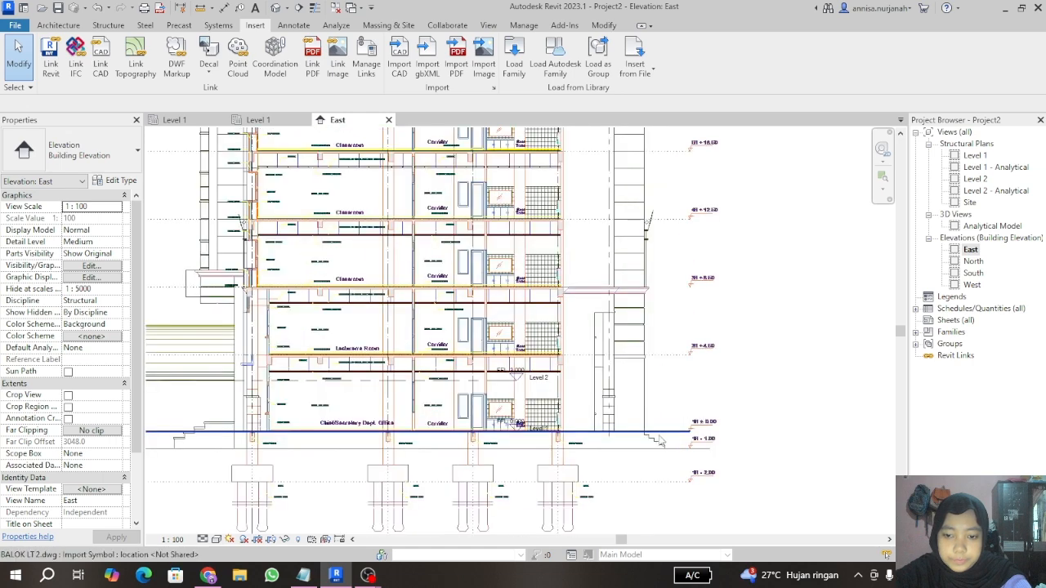
{"action": "scroll", "coordinate": [660, 441], "scroll_direction": "up", "scroll_amount": 3}
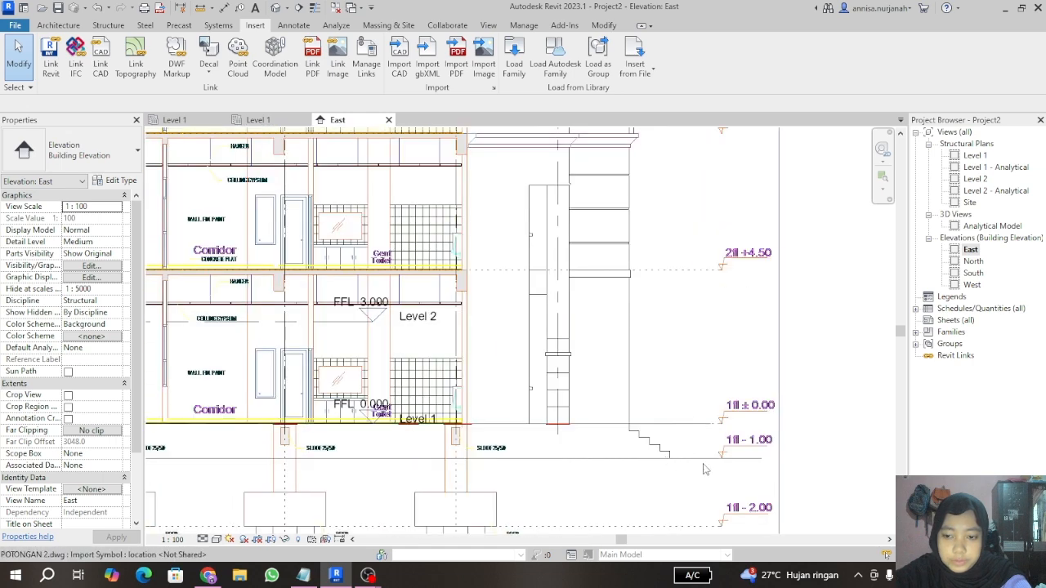
Step: Extend the Level 1 and Level 2 lines so their level heads sit clear beyond the section drawing's floor marks
{"action": "scroll", "coordinate": [691, 351], "scroll_direction": "down", "scroll_amount": 3}
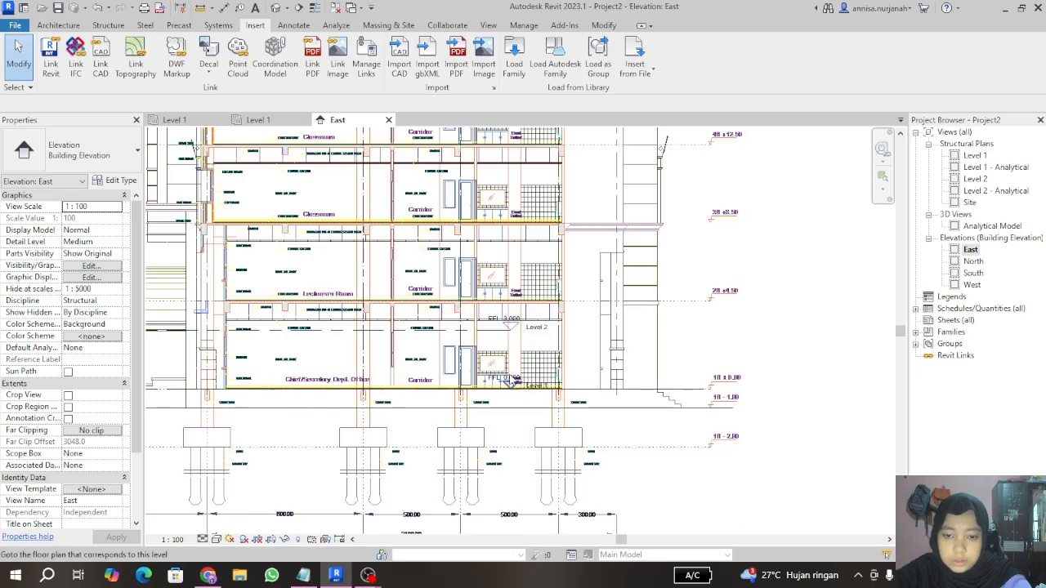
{"action": "left_click", "coordinate": [542, 337]}
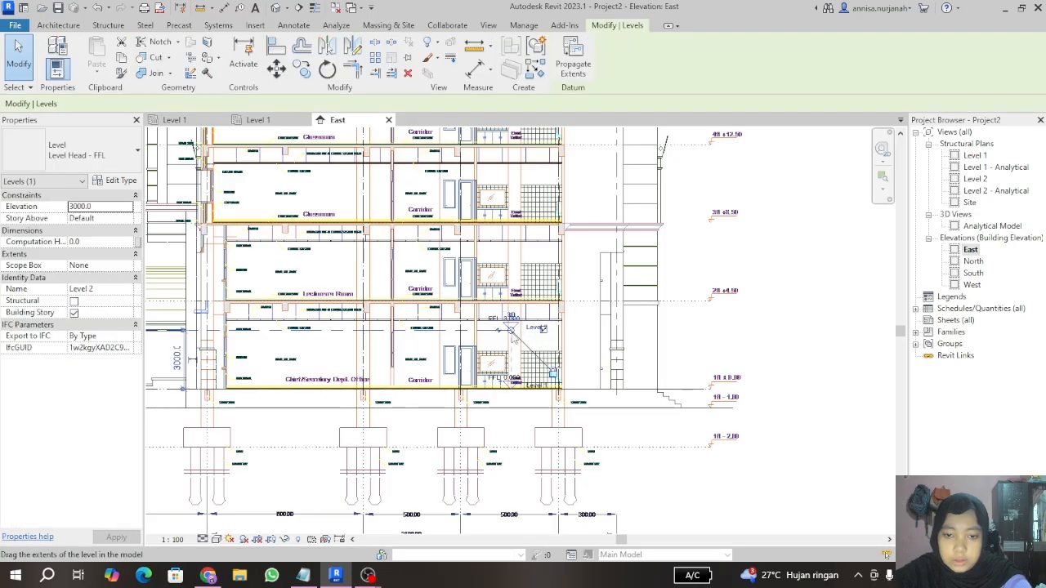
{"action": "left_click_drag", "start_coordinate": [511, 334], "coordinate": [780, 328]}
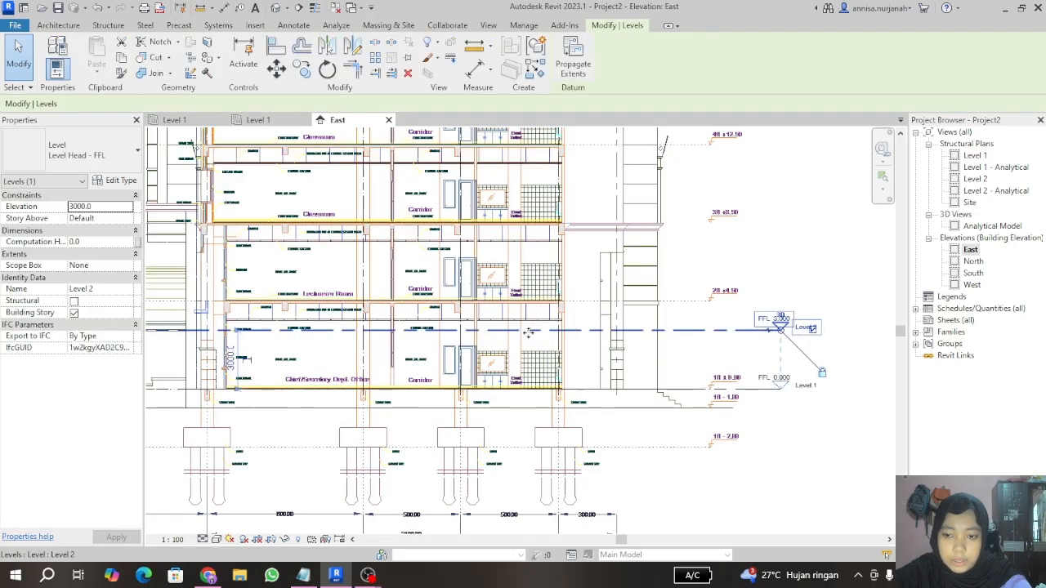
{"action": "scroll", "coordinate": [529, 332], "scroll_direction": "down", "scroll_amount": 3}
{"action": "scroll", "coordinate": [662, 341], "scroll_direction": "up", "scroll_amount": 4}
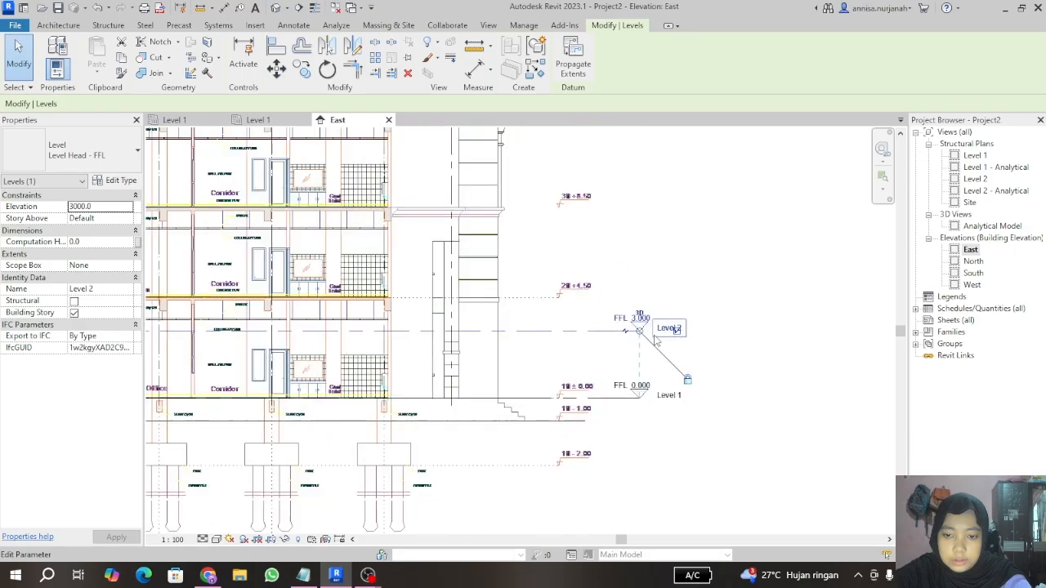
{"action": "scroll", "coordinate": [655, 342], "scroll_direction": "up", "scroll_amount": 1}
{"action": "left_click_drag", "start_coordinate": [637, 339], "coordinate": [650, 337]}
{"action": "key", "text": "Escape"}
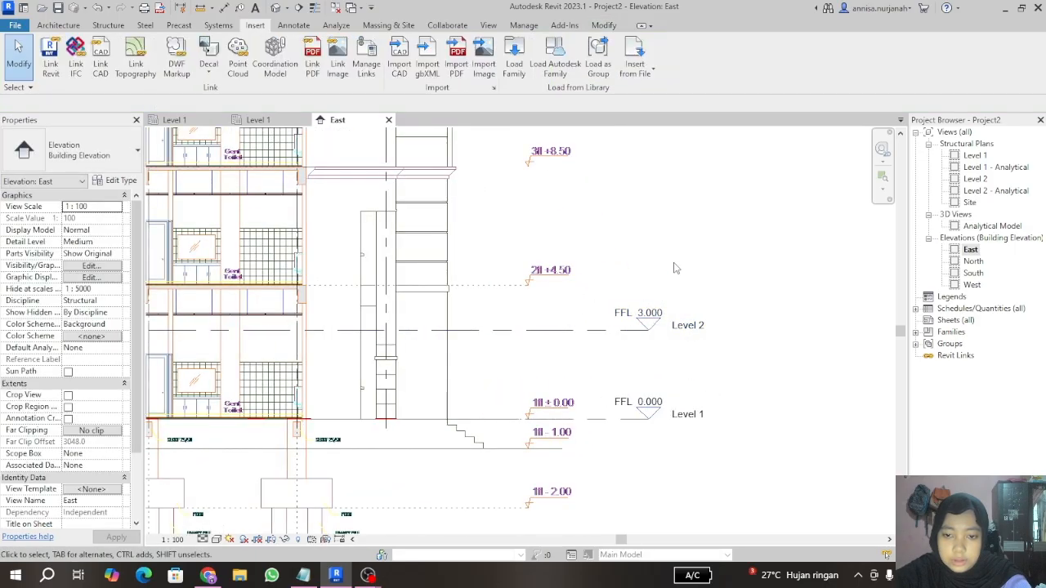
Step: Align Level 2 to the 2fl +4.50 floor line of the linked POTONGAN 2.dwg section
{"action": "scroll", "coordinate": [675, 268], "scroll_direction": "down", "scroll_amount": 5}
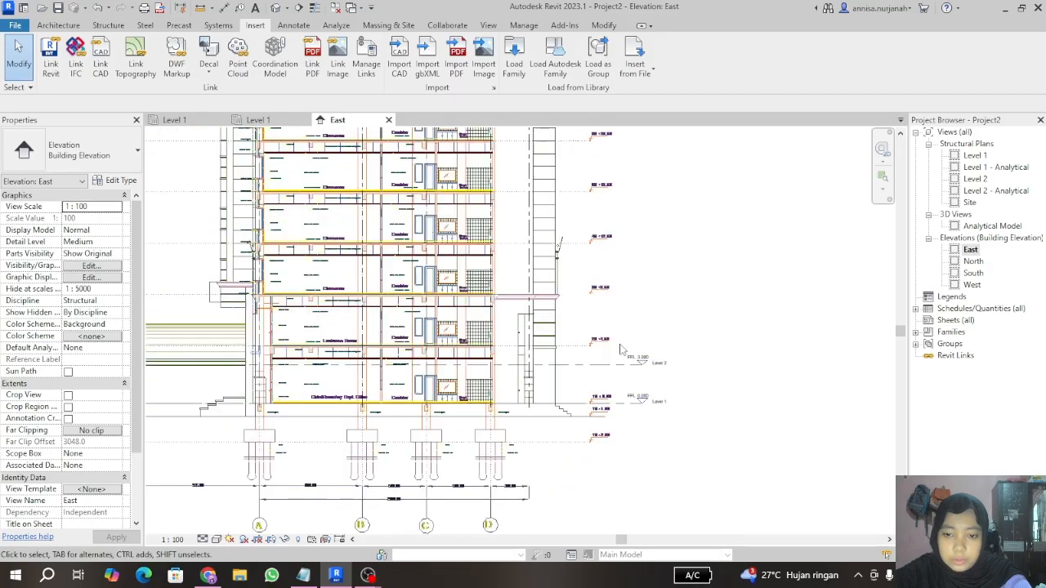
{"action": "scroll", "coordinate": [630, 370], "scroll_direction": "up", "scroll_amount": 3}
{"action": "scroll", "coordinate": [630, 370], "scroll_direction": "up", "scroll_amount": 2}
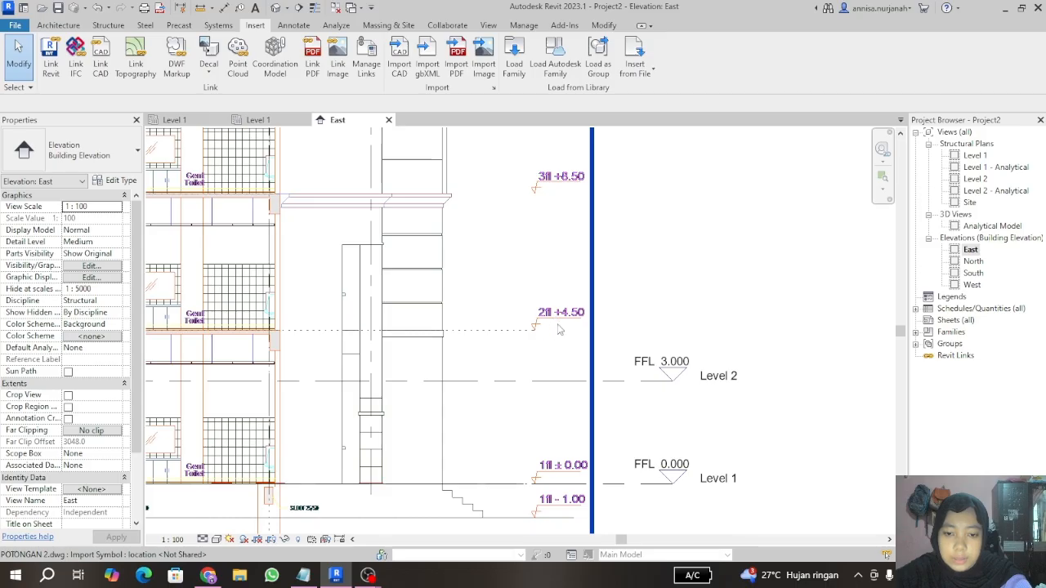
{"action": "scroll", "coordinate": [565, 364], "scroll_direction": "down", "scroll_amount": 1}
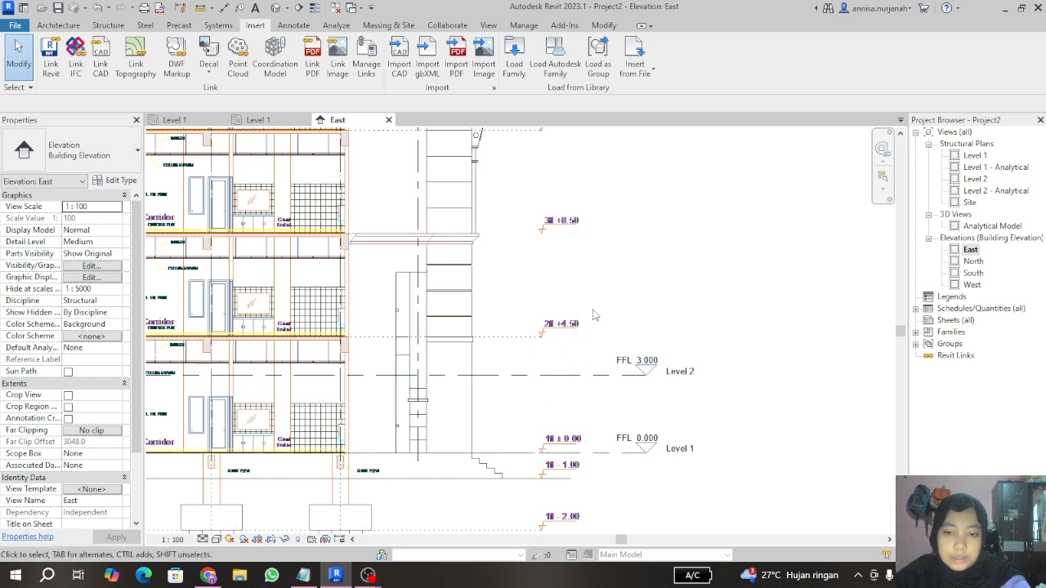
{"action": "key", "text": "l"}
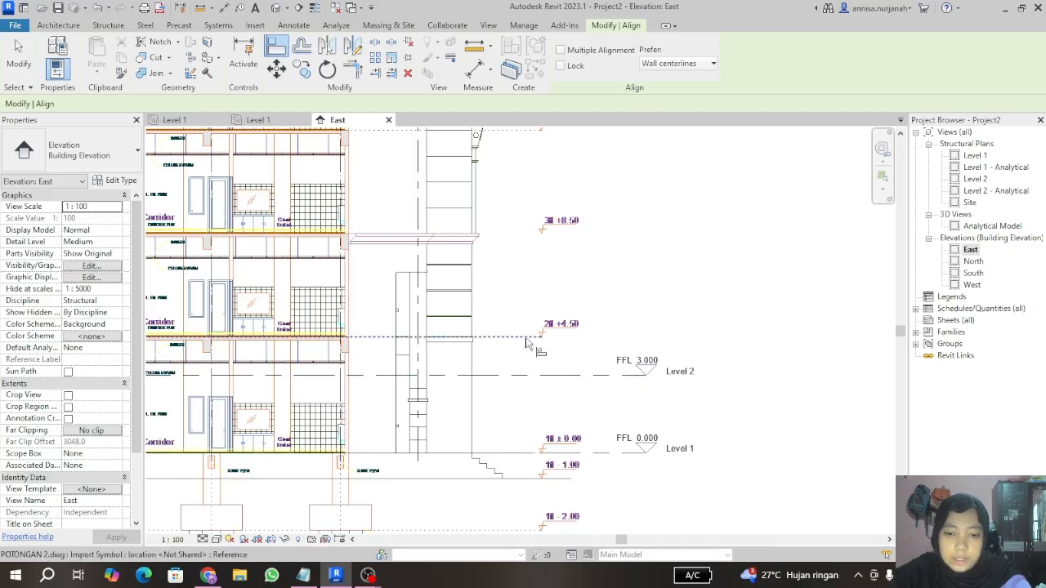
{"action": "scroll", "coordinate": [527, 343], "scroll_direction": "up", "scroll_amount": 2}
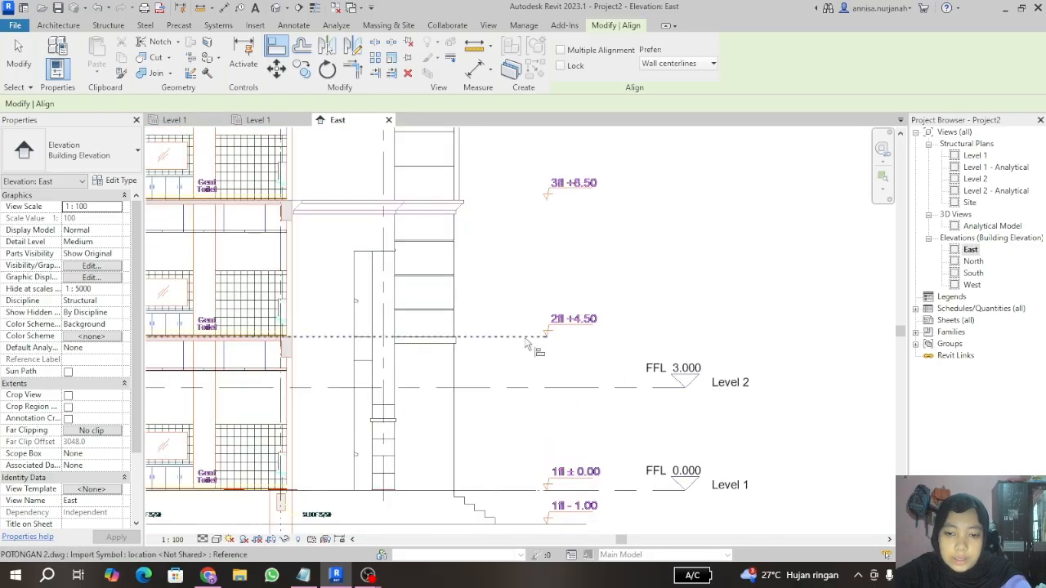
{"action": "left_click", "coordinate": [527, 343]}
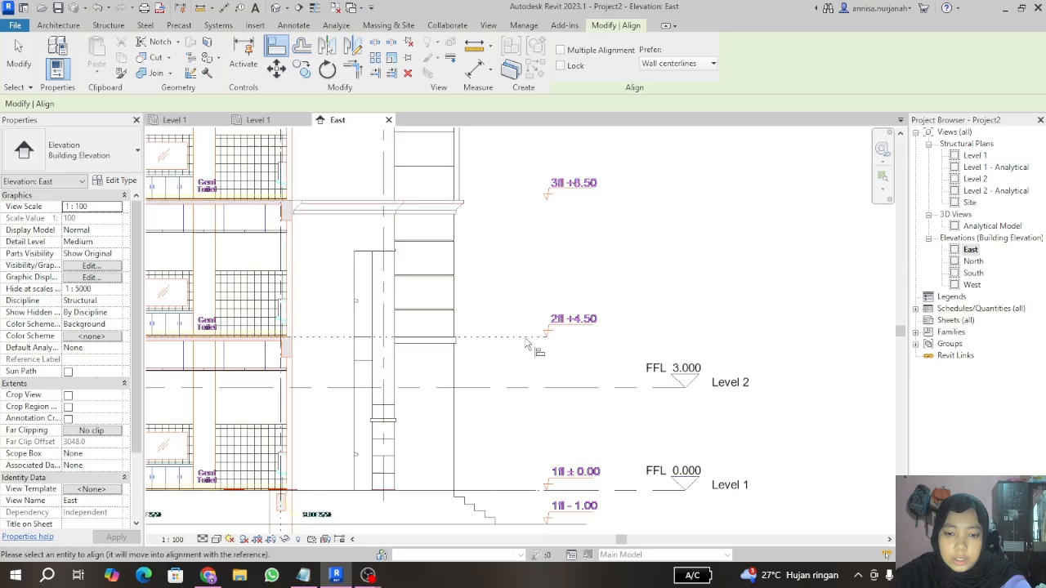
{"action": "left_click", "coordinate": [513, 389]}
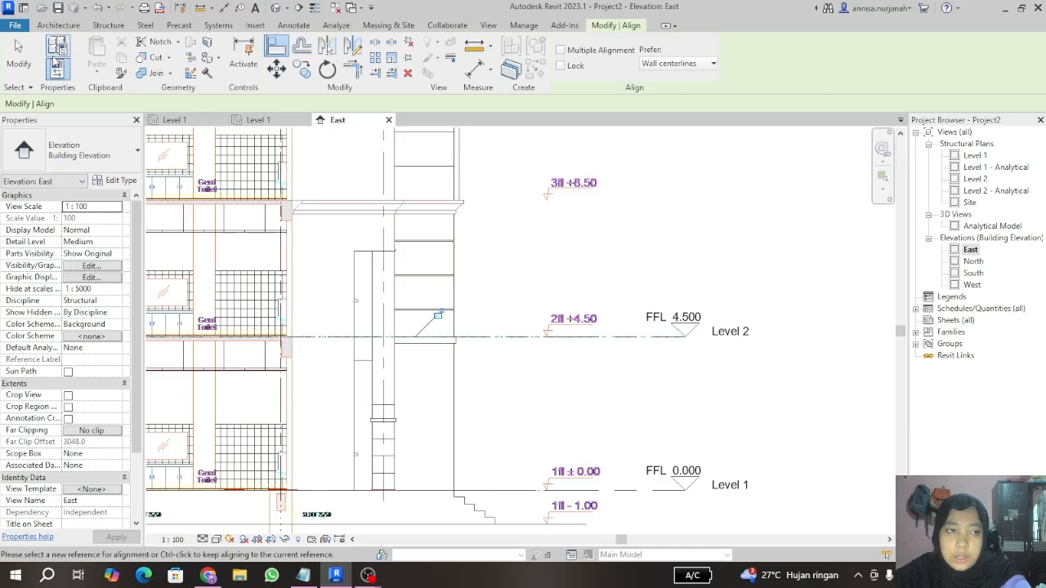
{"action": "left_click", "coordinate": [24, 59]}
Step: Add a level at elevation 8.500 on the section's 3fl +8.50 line, its ends in line with the existing level heads
{"action": "scroll", "coordinate": [751, 319], "scroll_direction": "down", "scroll_amount": 5}
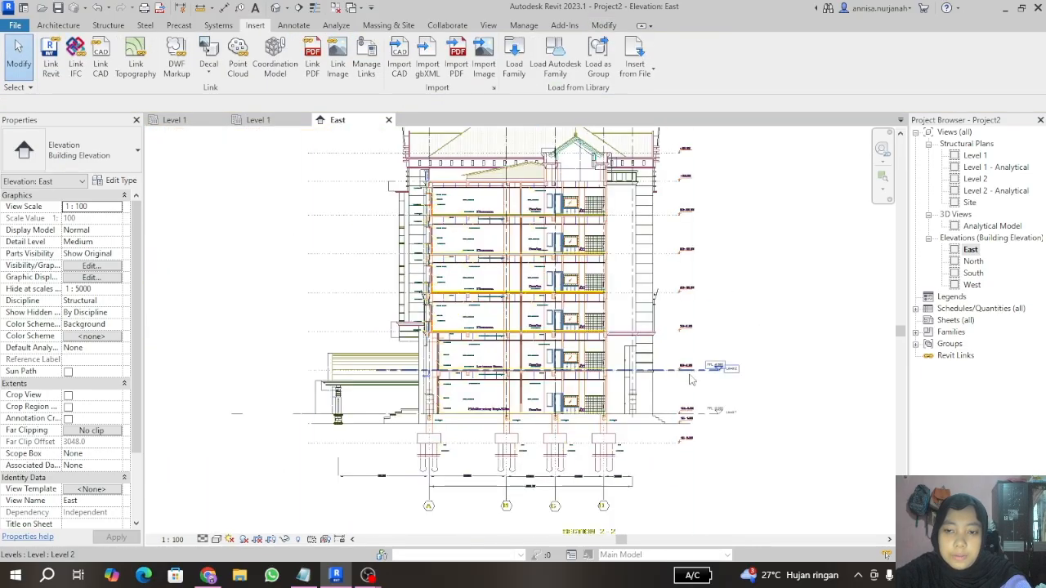
{"action": "scroll", "coordinate": [692, 407], "scroll_direction": "down", "scroll_amount": 1}
{"action": "scroll", "coordinate": [682, 310], "scroll_direction": "up", "scroll_amount": 3}
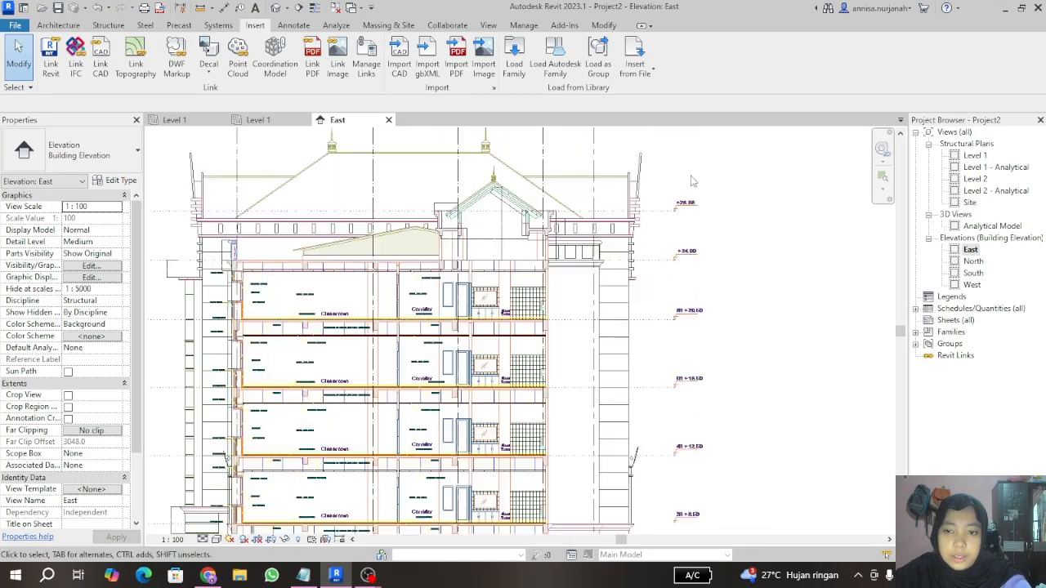
{"action": "scroll", "coordinate": [682, 311], "scroll_direction": "down", "scroll_amount": 2}
{"action": "scroll", "coordinate": [670, 396], "scroll_direction": "up", "scroll_amount": 3}
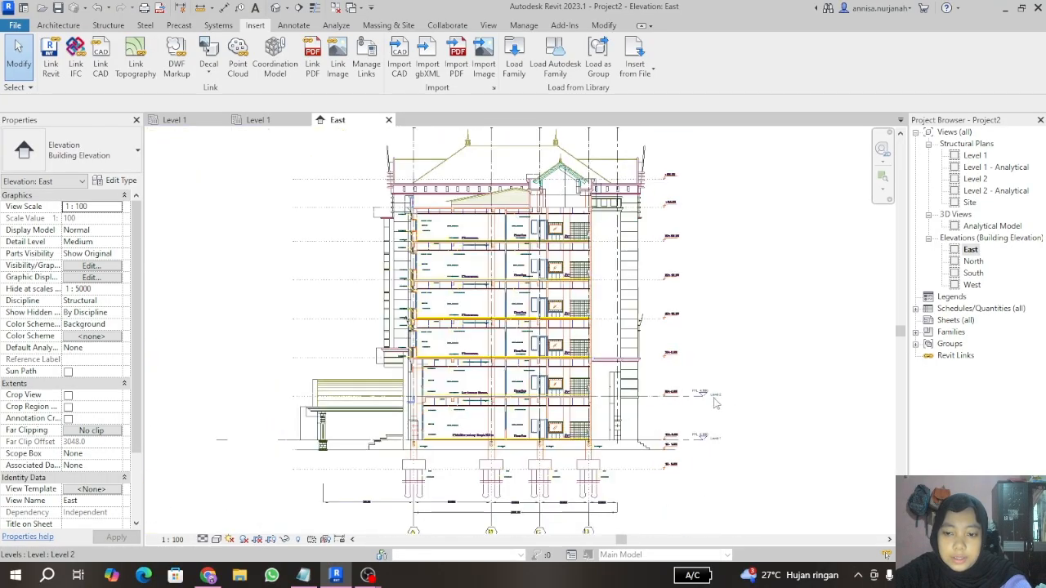
{"action": "left_click", "coordinate": [72, 25]}
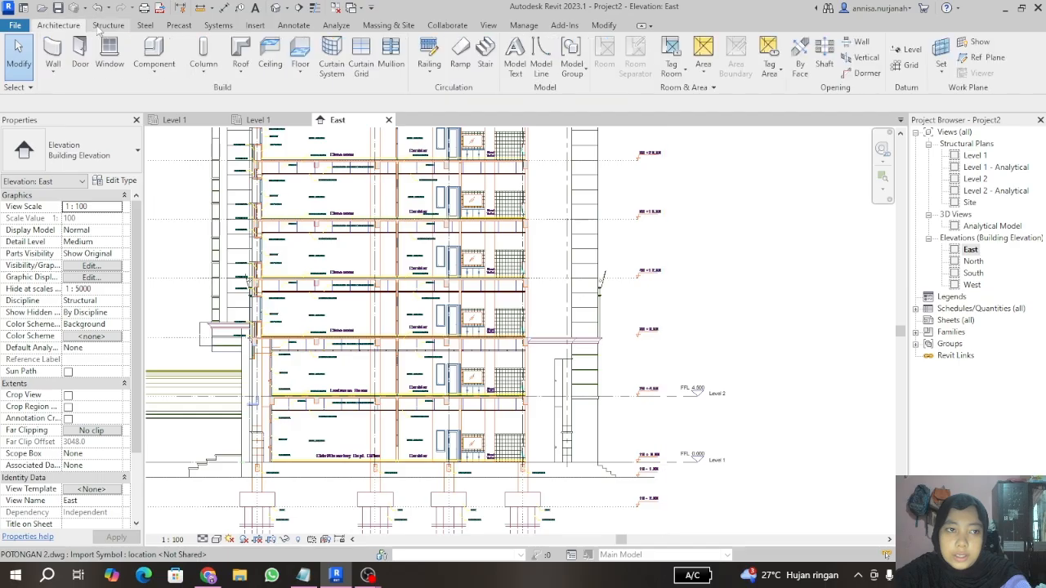
{"action": "left_click", "coordinate": [108, 26]}
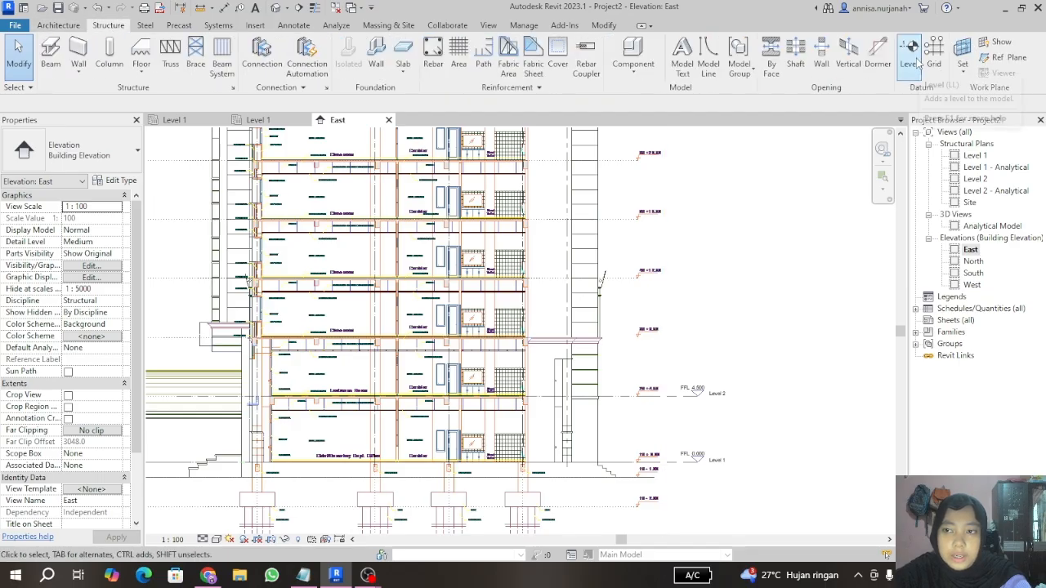
{"action": "left_click", "coordinate": [918, 62]}
{"action": "scroll", "coordinate": [753, 312], "scroll_direction": "down", "scroll_amount": 3}
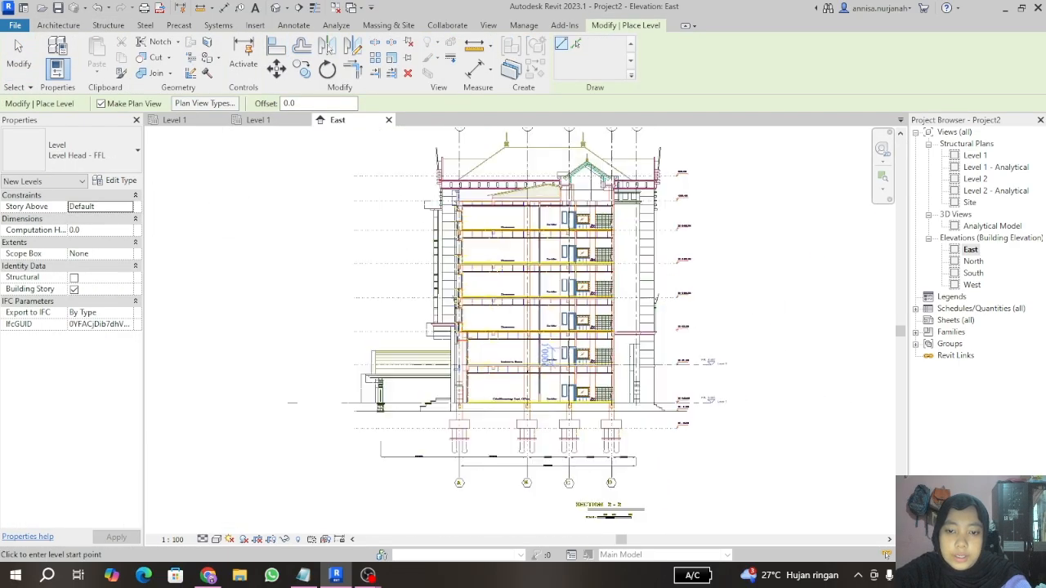
{"action": "scroll", "coordinate": [567, 327], "scroll_direction": "up", "scroll_amount": 2}
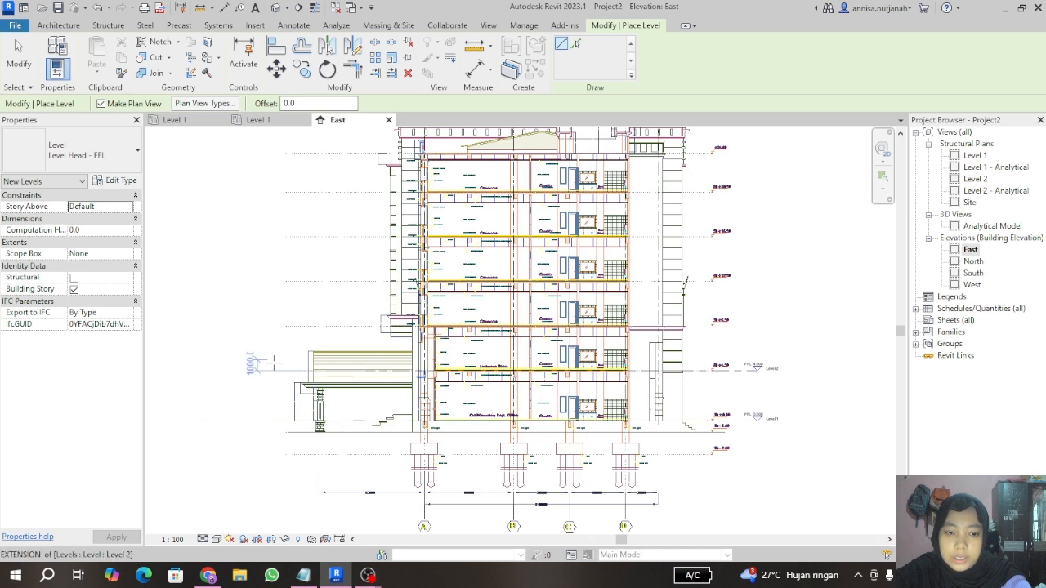
{"action": "left_click", "coordinate": [260, 325]}
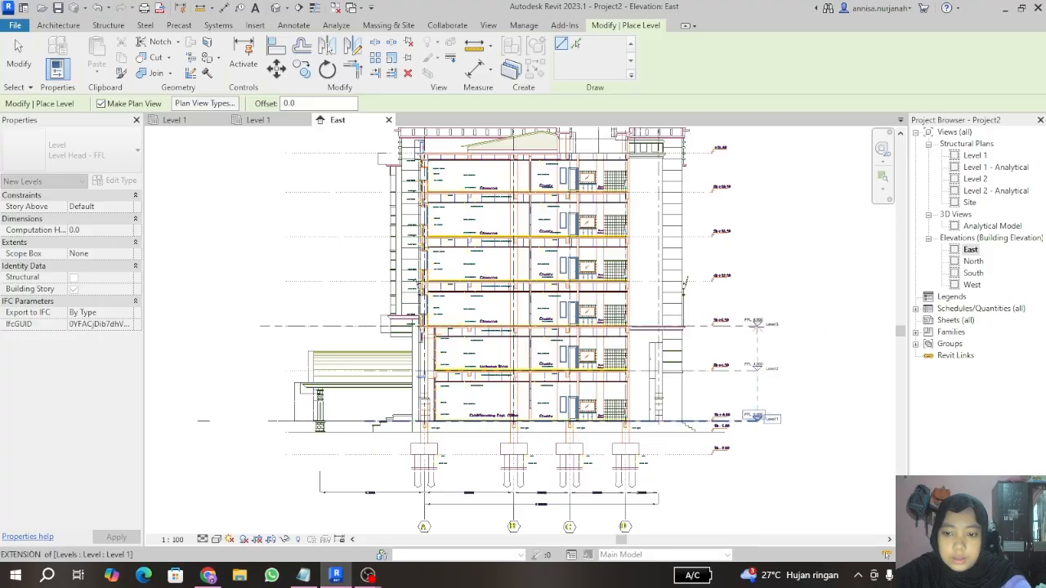
{"action": "left_click", "coordinate": [757, 325]}
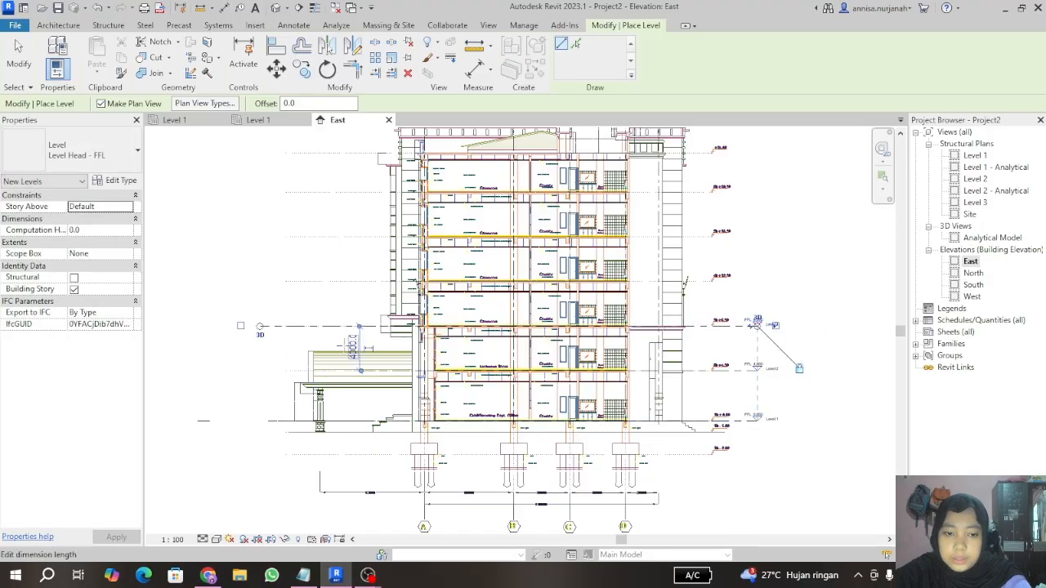
Step: Add two more levels at elevations 12.500 and 16.500, matching the section's 4fl and 5fl marks
{"action": "left_click", "coordinate": [260, 279]}
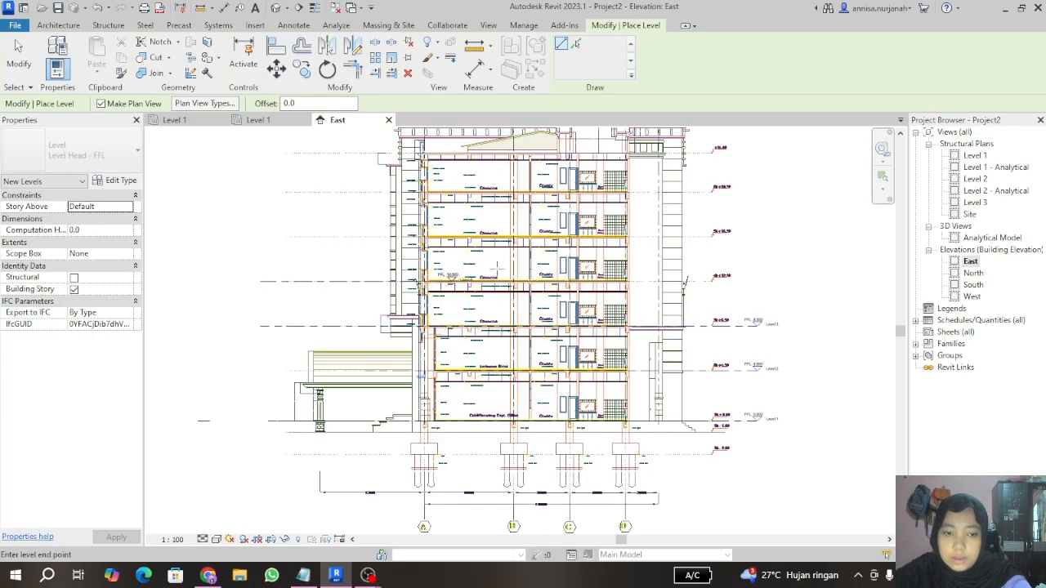
{"action": "left_click", "coordinate": [756, 280]}
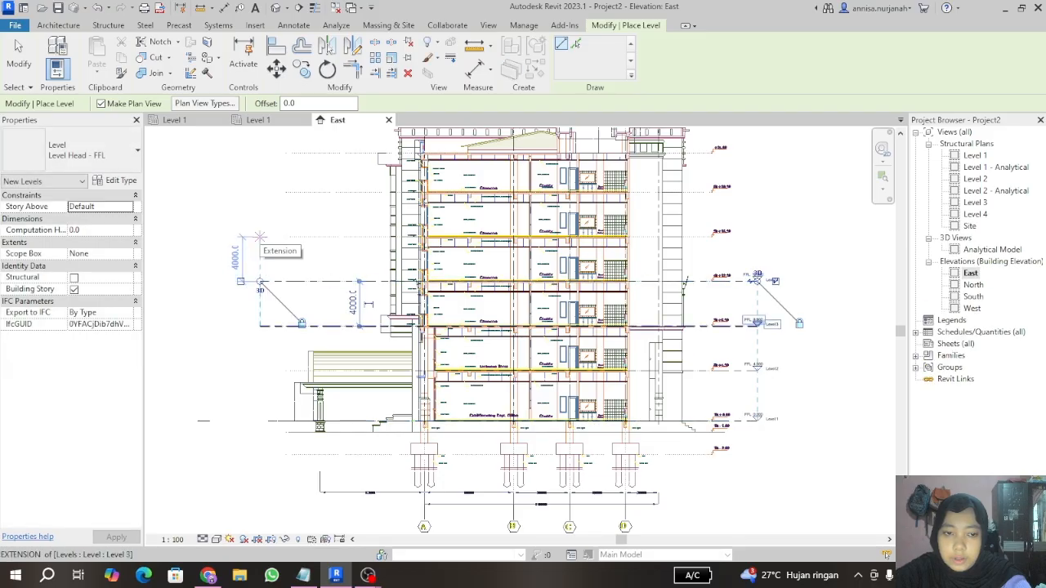
{"action": "left_click", "coordinate": [260, 237]}
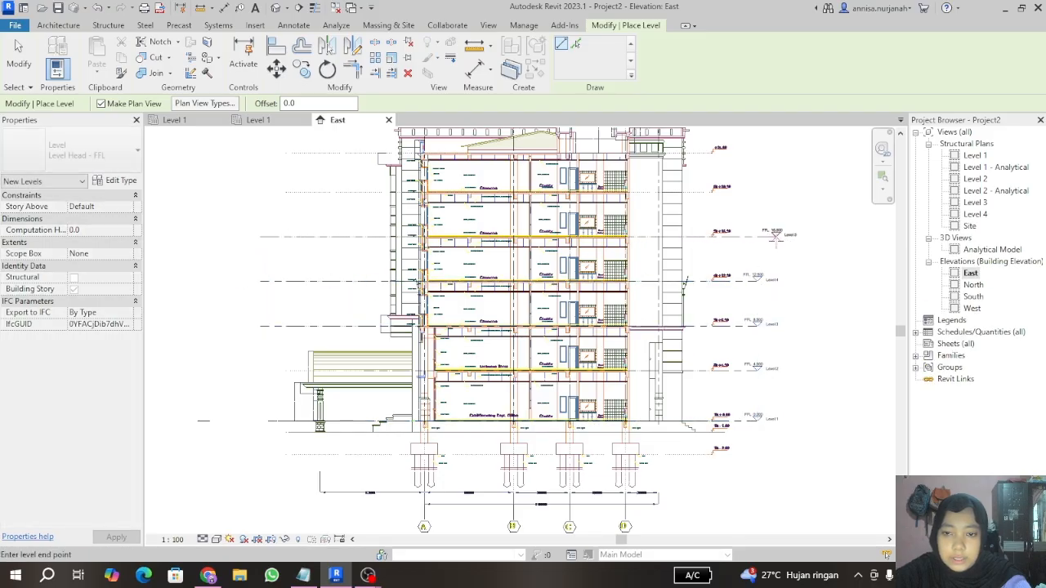
{"action": "left_click", "coordinate": [760, 237]}
{"action": "scroll", "coordinate": [721, 231], "scroll_direction": "up", "scroll_amount": 5}
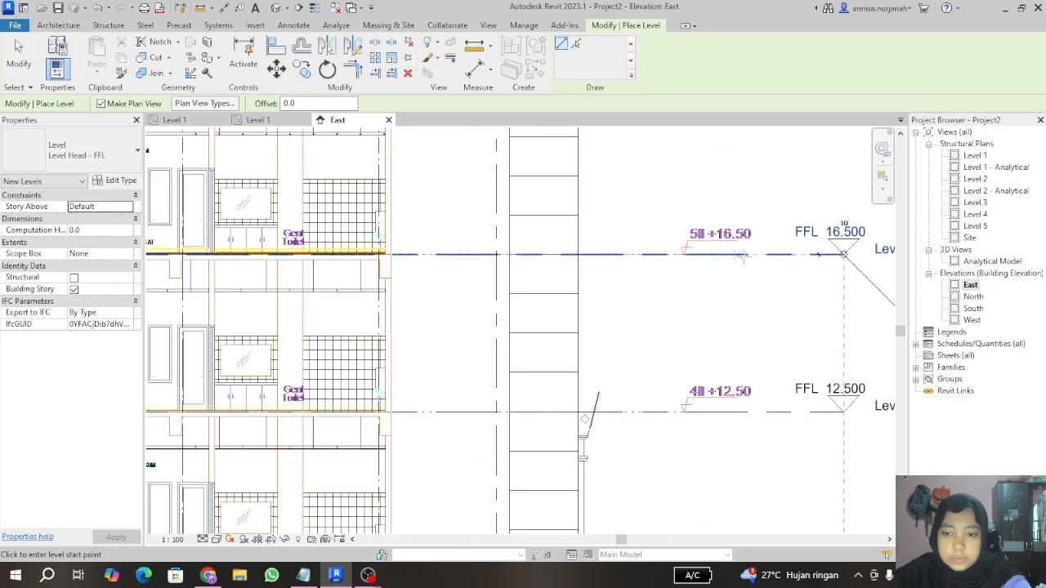
Step: Add a level at elevation 20.500 on the section's 6fl +20.50 line, aligned with the level heads below
{"action": "scroll", "coordinate": [765, 303], "scroll_direction": "down", "scroll_amount": 5}
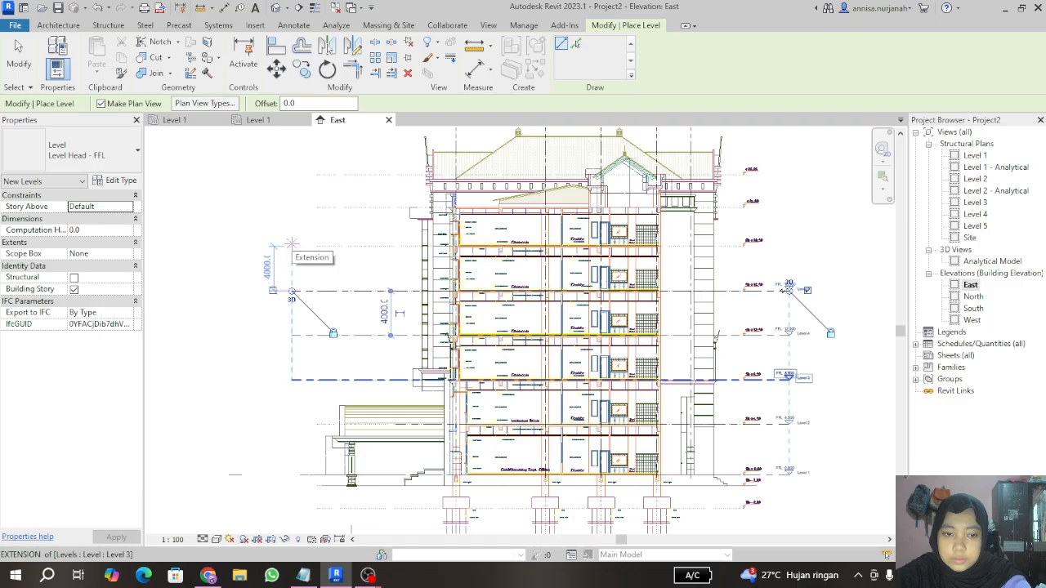
{"action": "left_click", "coordinate": [292, 245]}
{"action": "scroll", "coordinate": [772, 249], "scroll_direction": "up", "scroll_amount": 4}
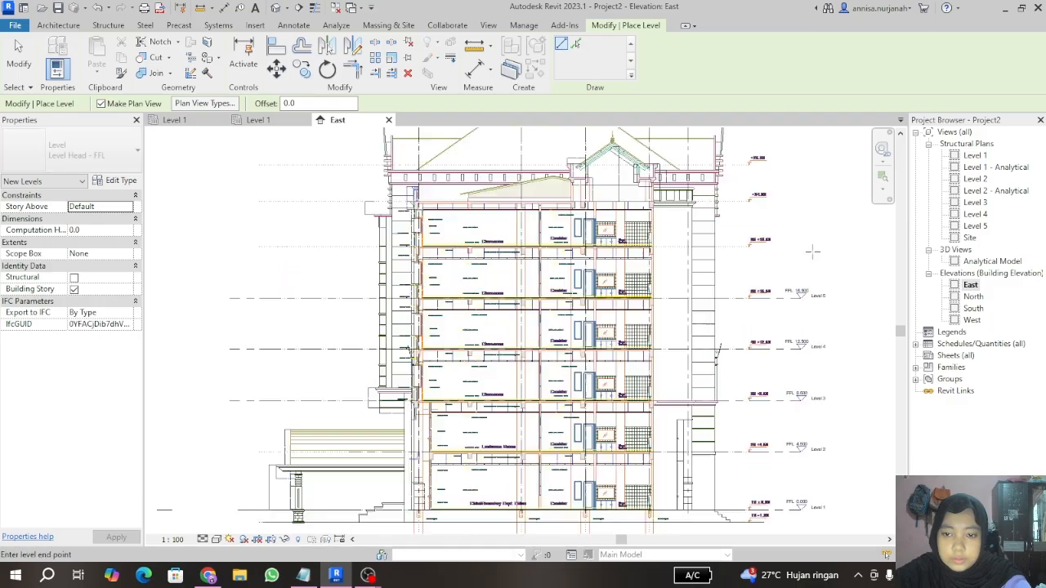
{"action": "left_click", "coordinate": [801, 244]}
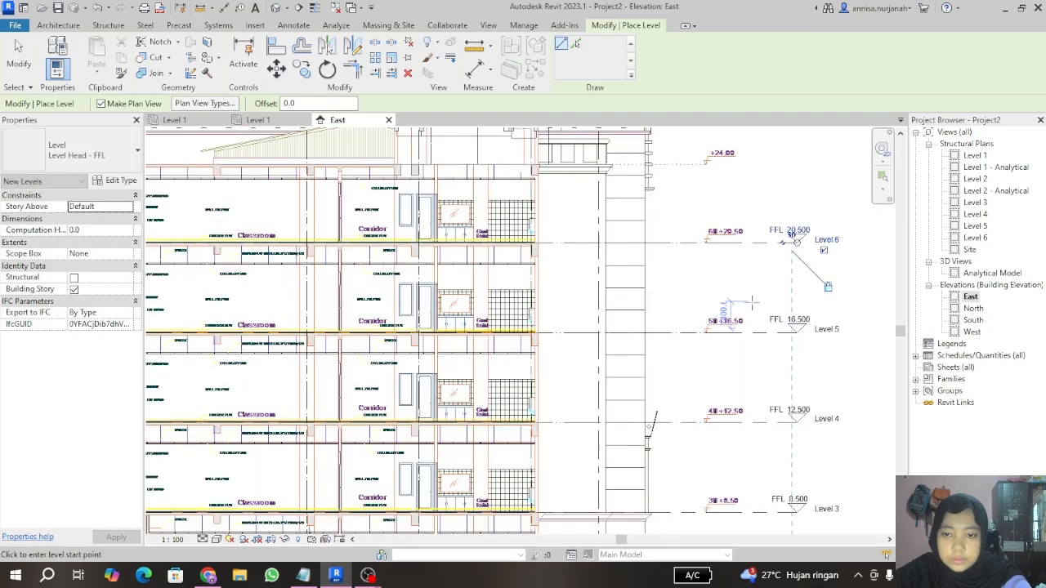
Step: Add two upper levels at elevations 24.500 and 28.500 near the section's +24.00 and +28.00 roof marks, and finish placing levels
{"action": "scroll", "coordinate": [745, 300], "scroll_direction": "down", "scroll_amount": 4}
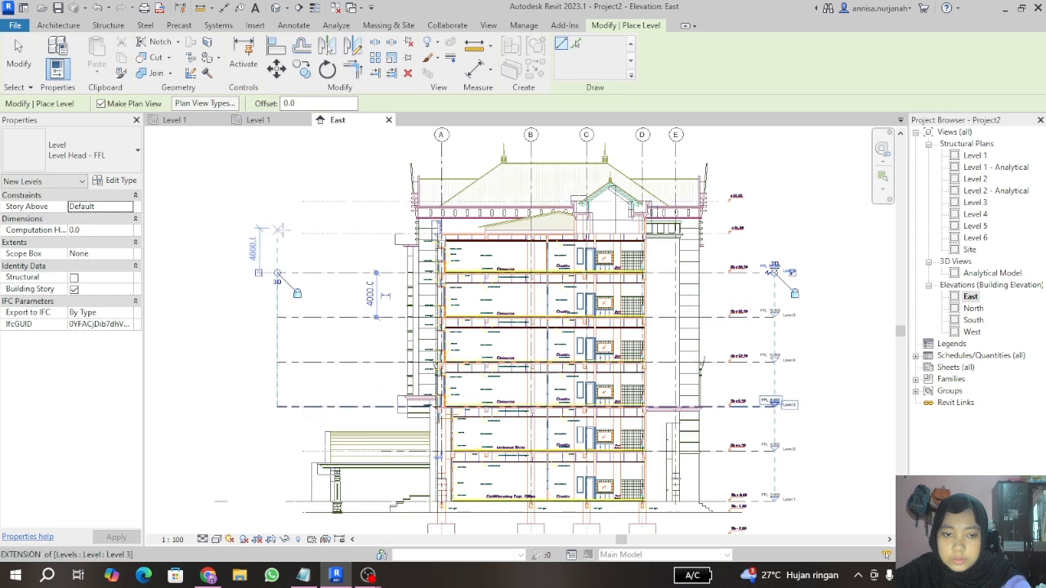
{"action": "left_click", "coordinate": [278, 229]}
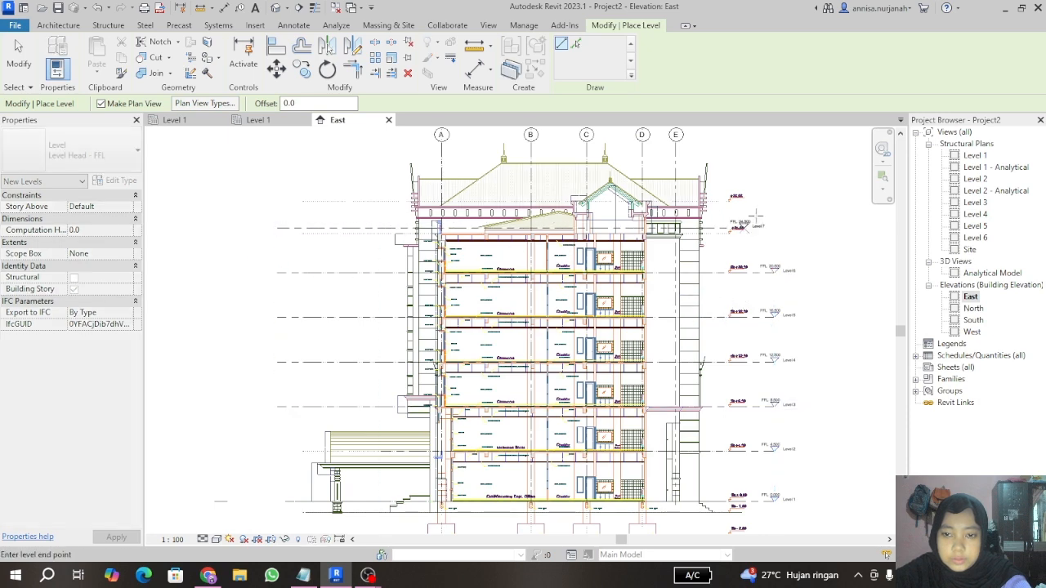
{"action": "scroll", "coordinate": [772, 227], "scroll_direction": "up", "scroll_amount": 2}
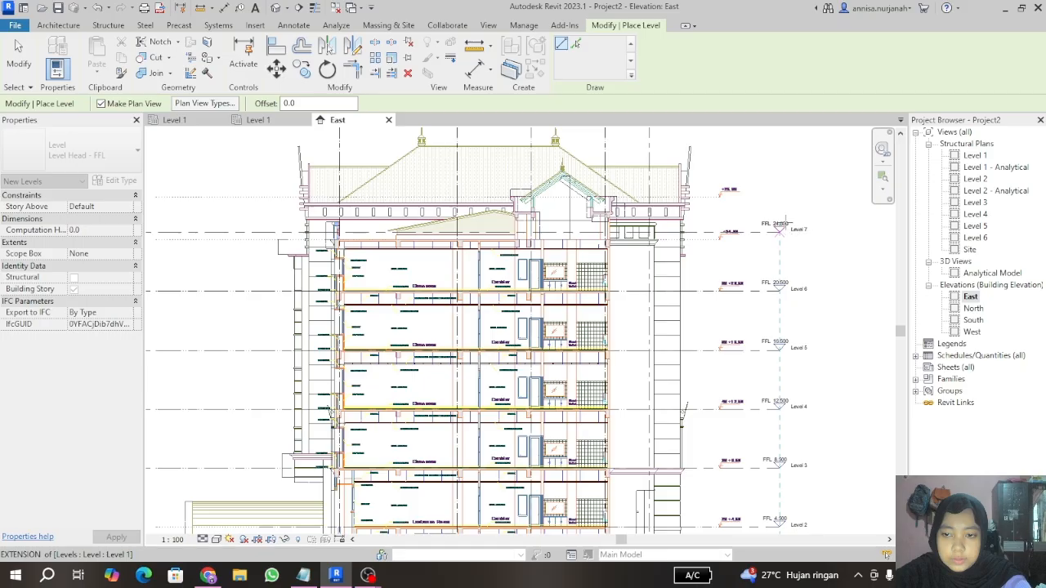
{"action": "left_click", "coordinate": [778, 229]}
{"action": "scroll", "coordinate": [183, 214], "scroll_direction": "down", "scroll_amount": 2}
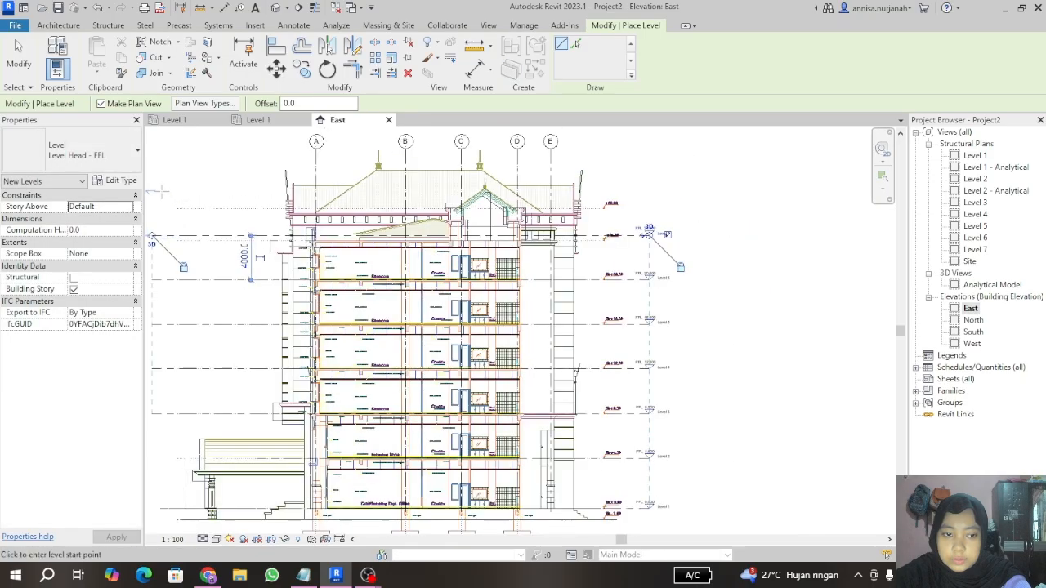
{"action": "left_click", "coordinate": [158, 191]}
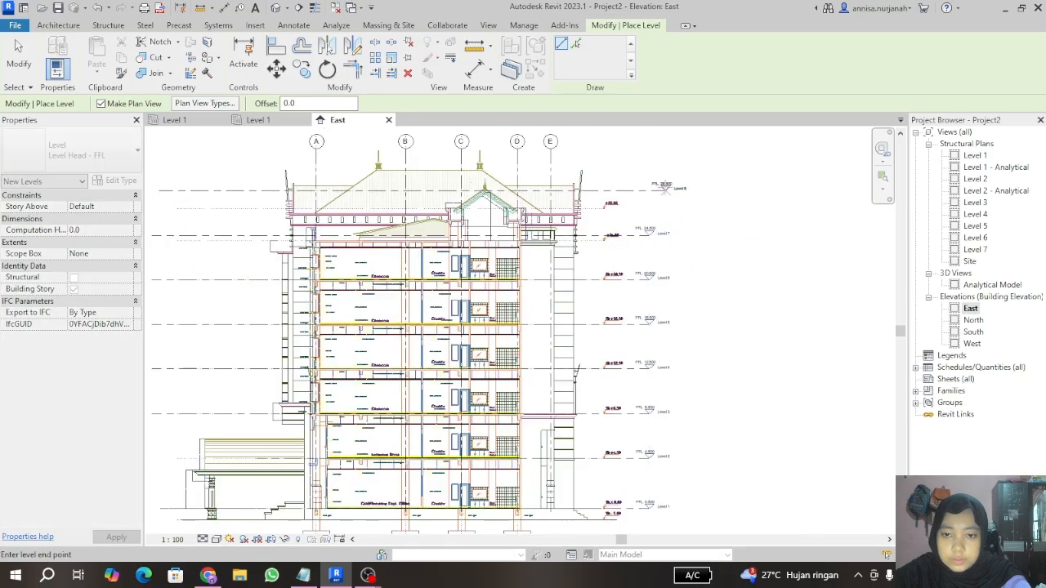
{"action": "left_click", "coordinate": [650, 188]}
{"action": "key", "text": "Escape"}
{"action": "key", "text": "Escape"}
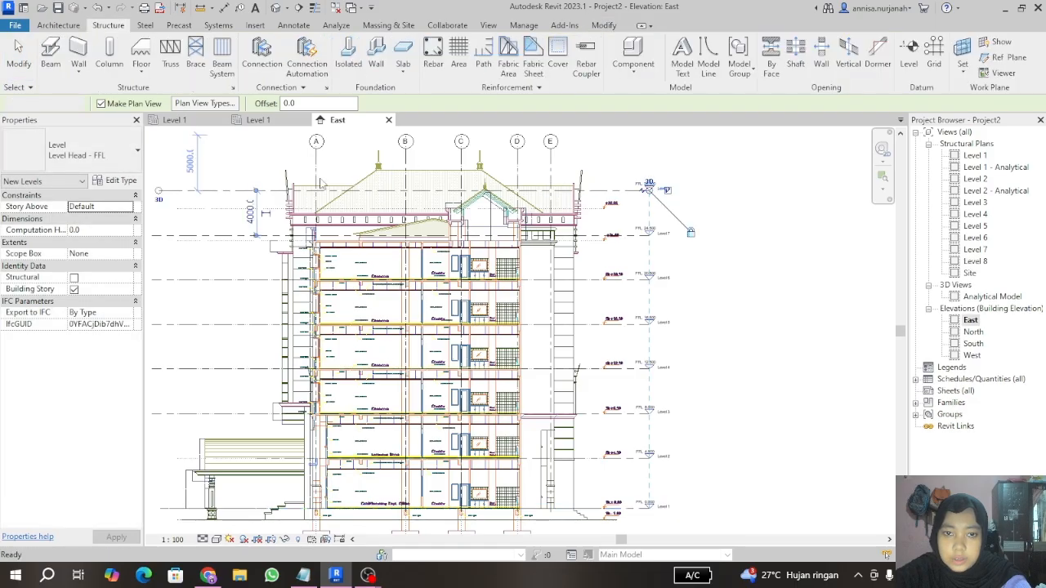
{"action": "scroll", "coordinate": [595, 266], "scroll_direction": "up", "scroll_amount": 3}
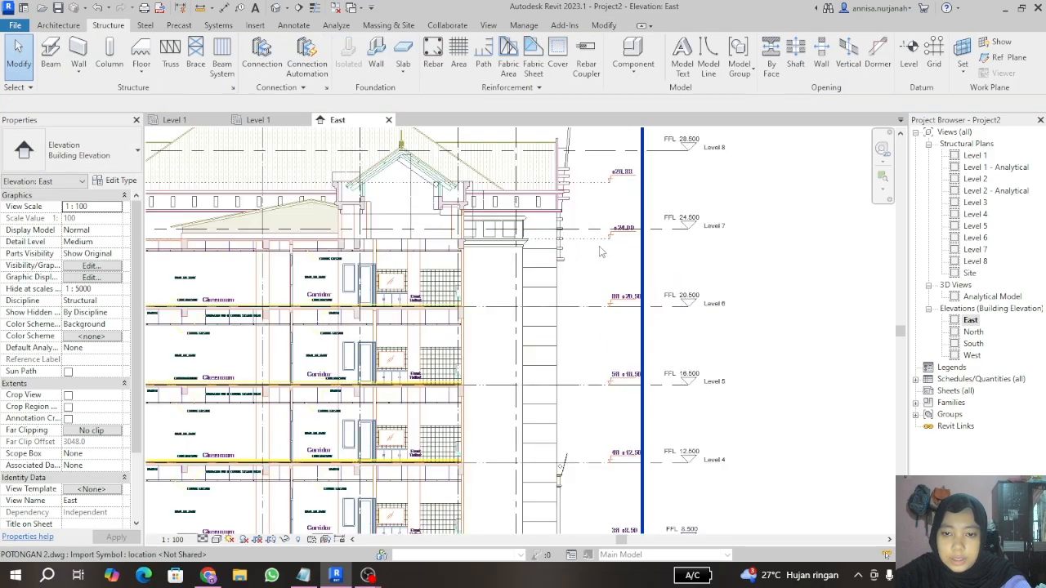
Step: Align Level 7 with the section's +24.00 line and Level 8 with the dotted roof mark line above it
{"action": "key", "text": "a"}
{"action": "key", "text": "l"}
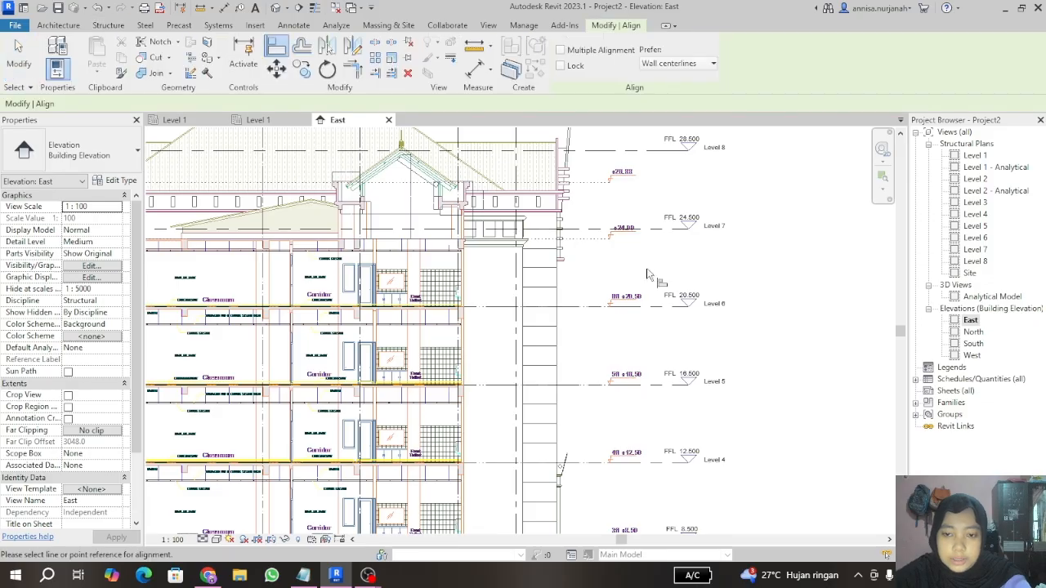
{"action": "left_click", "coordinate": [596, 237]}
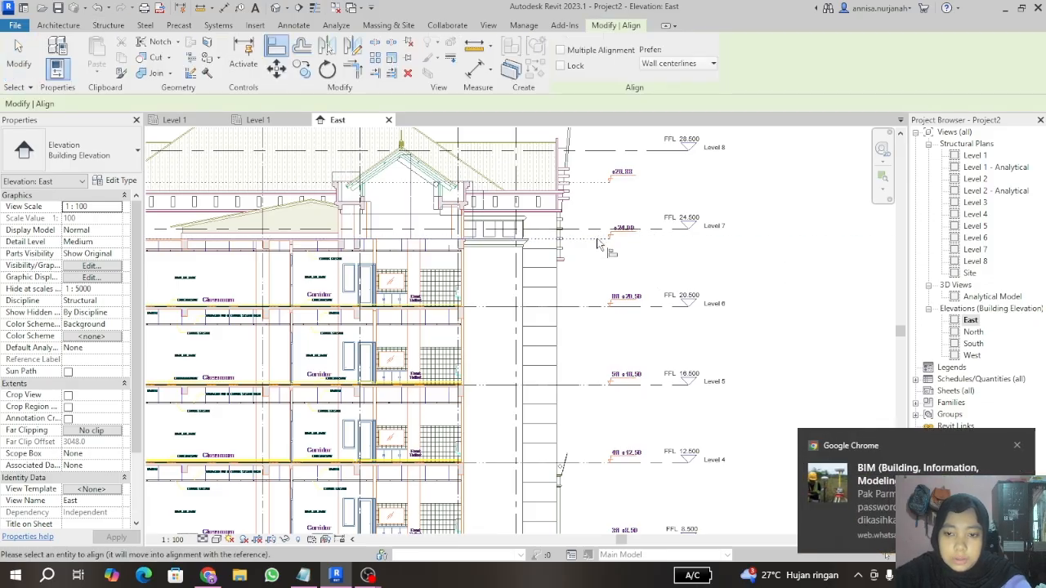
{"action": "left_click", "coordinate": [596, 229]}
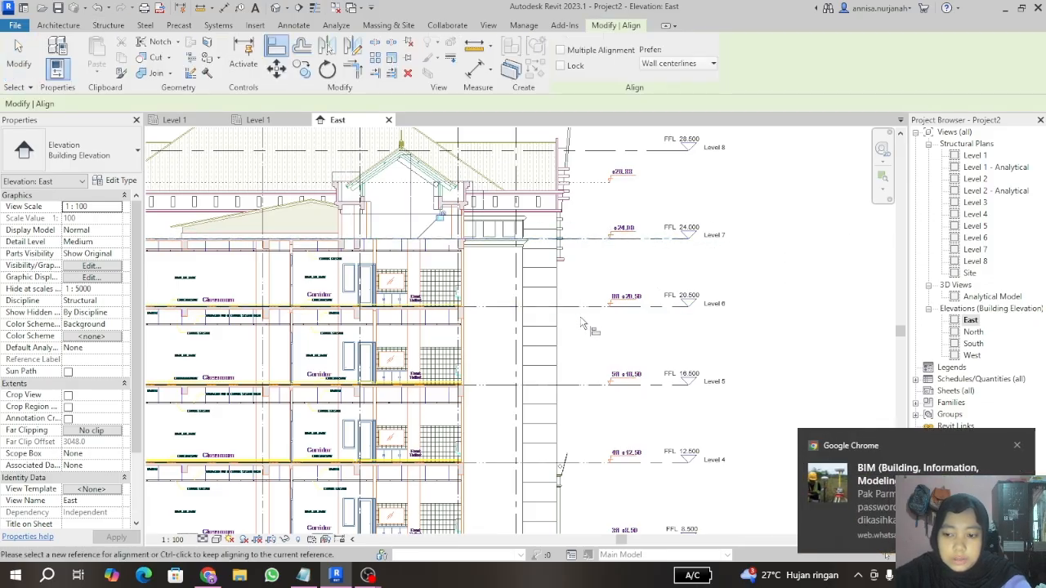
{"action": "left_click", "coordinate": [594, 181]}
{"action": "left_click", "coordinate": [595, 160]}
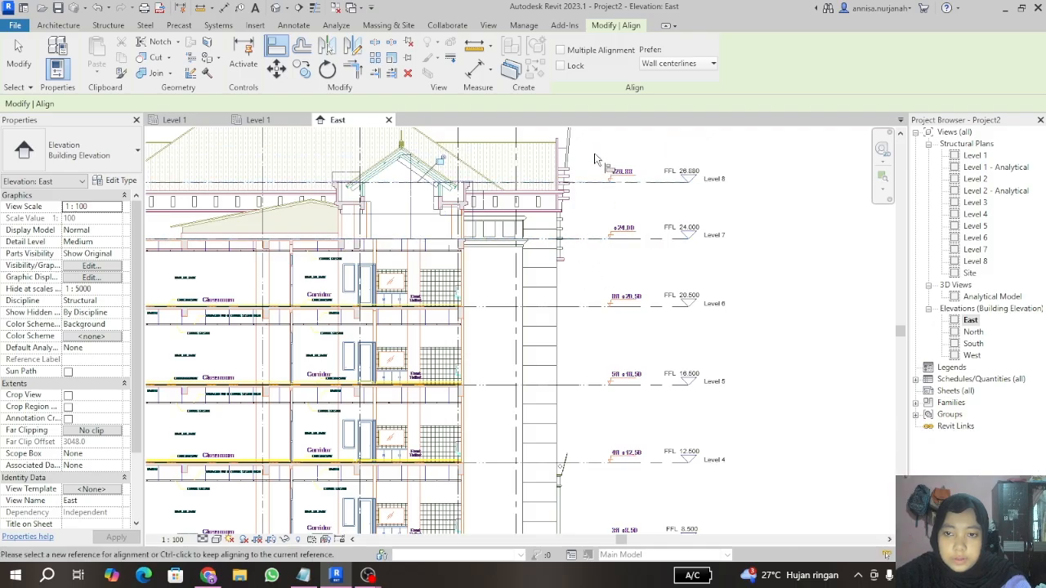
{"action": "scroll", "coordinate": [679, 258], "scroll_direction": "down", "scroll_amount": 3}
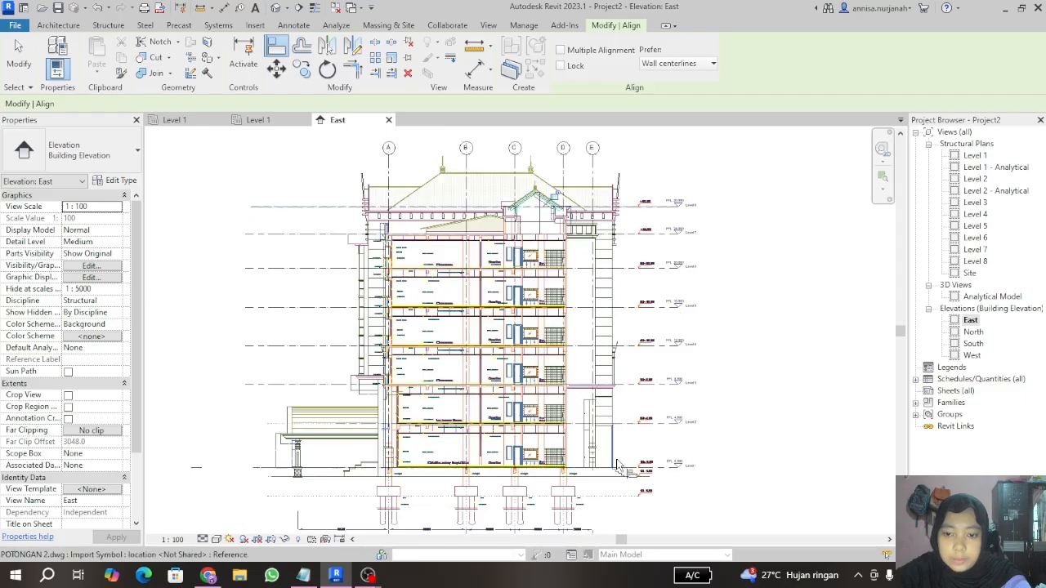
{"action": "scroll", "coordinate": [692, 308], "scroll_direction": "up", "scroll_amount": 4}
{"action": "scroll", "coordinate": [692, 308], "scroll_direction": "down", "scroll_amount": 4}
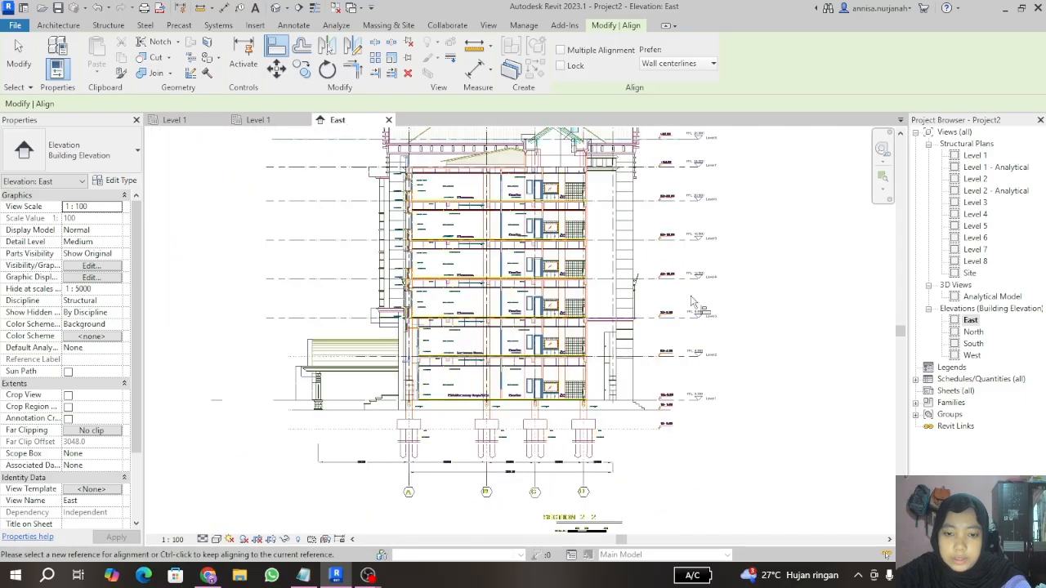
{"action": "left_click", "coordinate": [18, 54]}
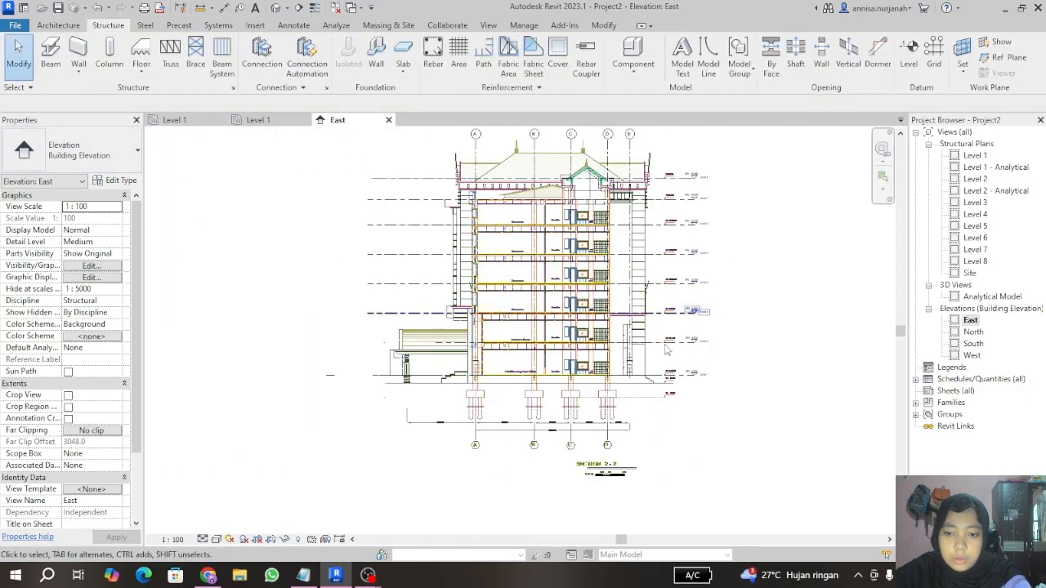
Step: Extend the far end of the Level 1 line past the porch to match the ends of the levels above
{"action": "scroll", "coordinate": [667, 353], "scroll_direction": "up", "scroll_amount": 2}
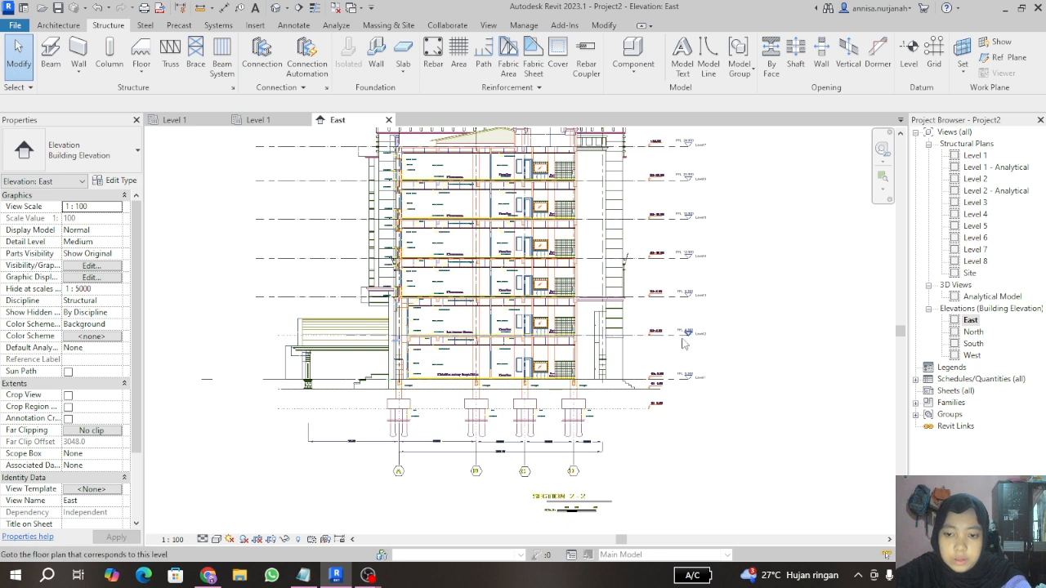
{"action": "left_click", "coordinate": [677, 384]}
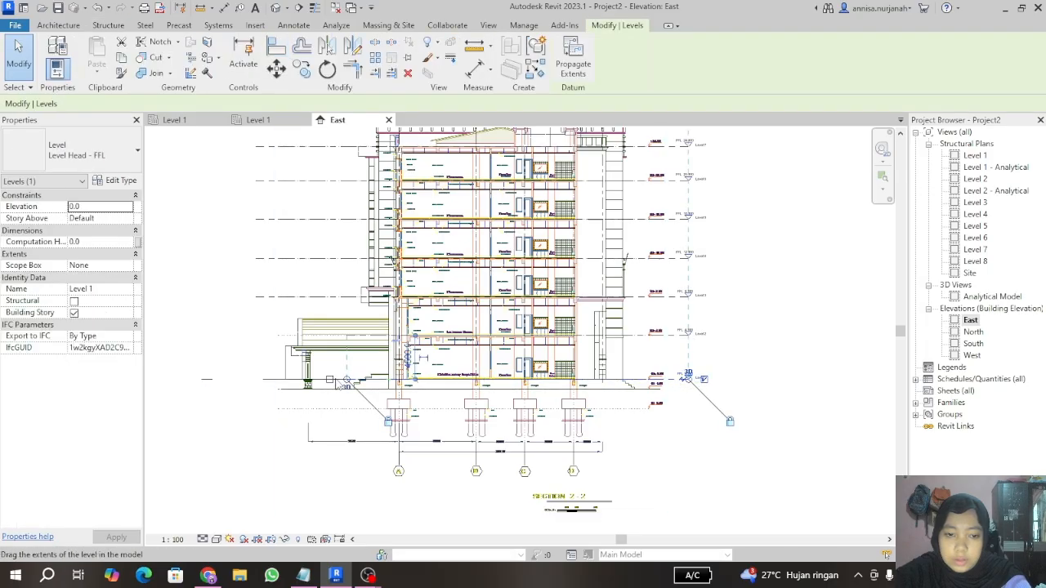
{"action": "left_click_drag", "start_coordinate": [347, 380], "coordinate": [249, 379]}
{"action": "key", "text": "Escape"}
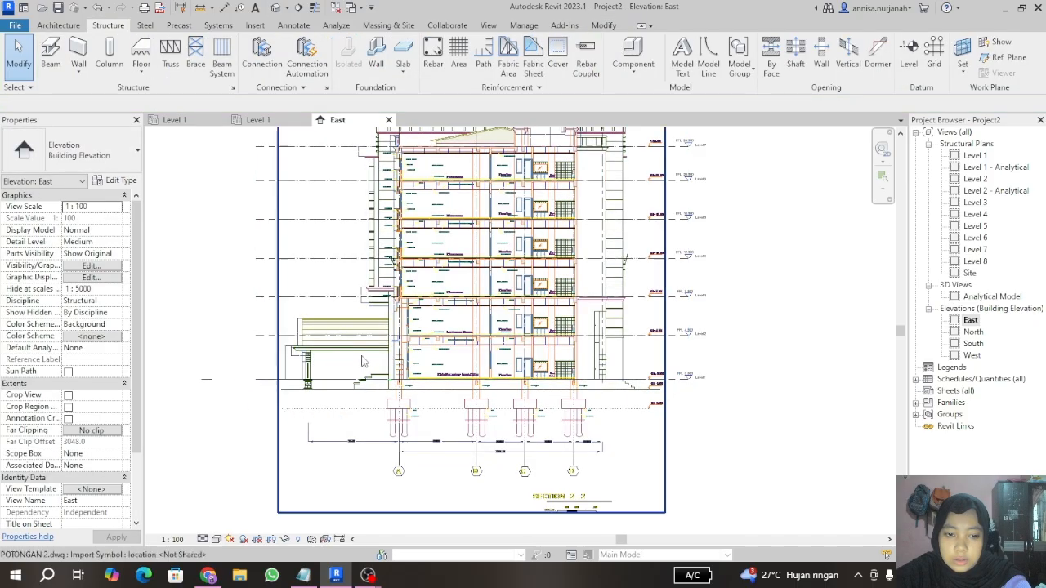
{"action": "left_click", "coordinate": [664, 344]}
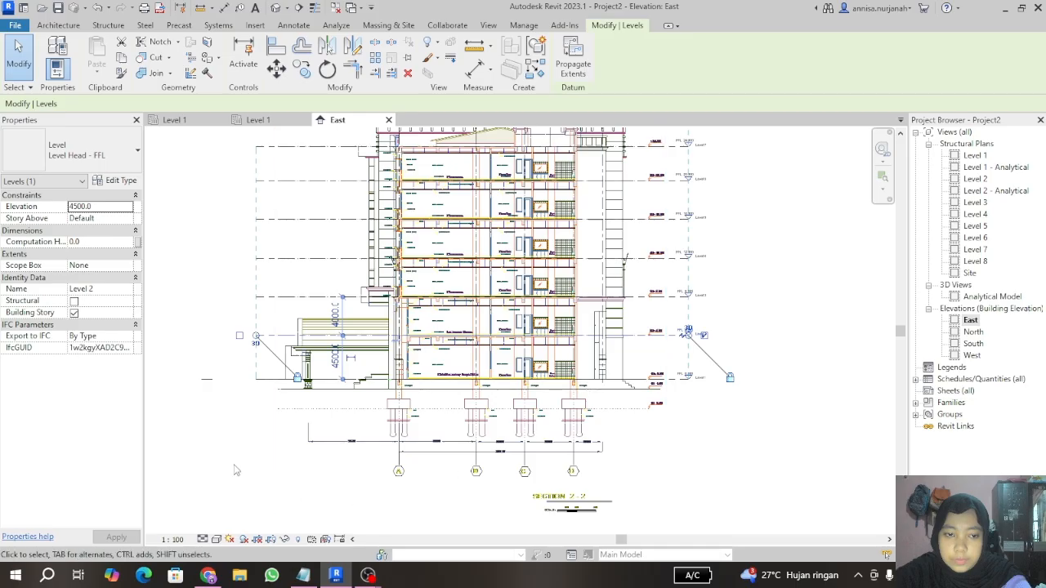
{"action": "key", "text": "Escape"}
{"action": "scroll", "coordinate": [322, 370], "scroll_direction": "down", "scroll_amount": 1}
{"action": "scroll", "coordinate": [291, 288], "scroll_direction": "up", "scroll_amount": 2}
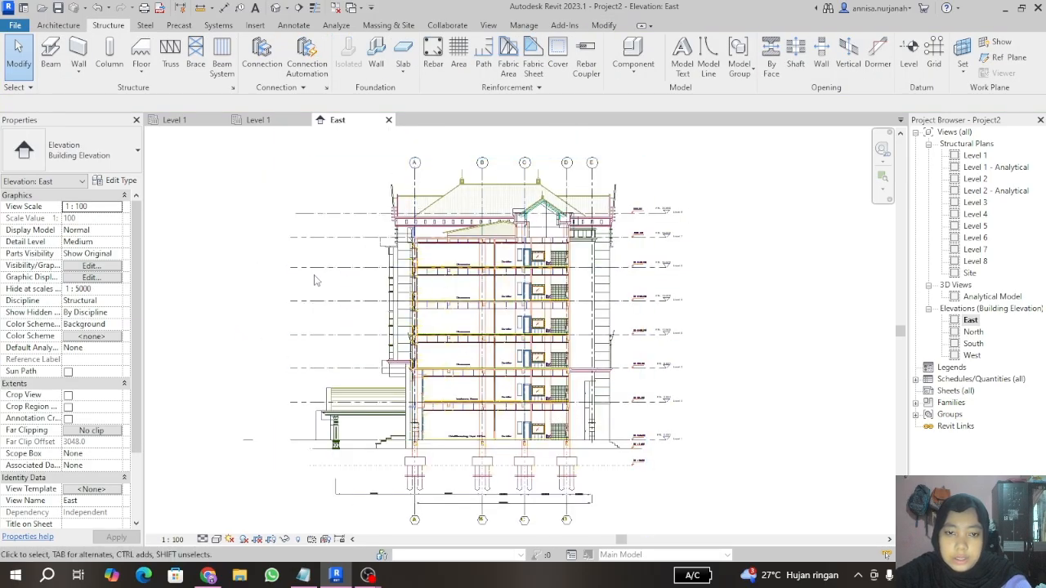
Step: Hide the imported POTONGAN 2.dwg section in the East elevation through the view's visibility overrides
{"action": "key", "text": "v"}
{"action": "key", "text": "g"}
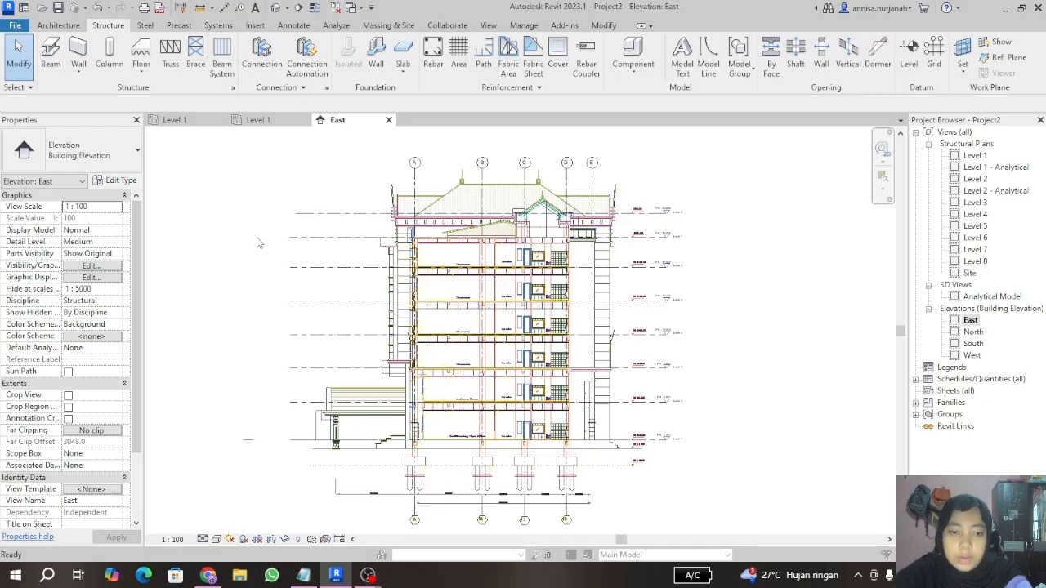
{"action": "left_click", "coordinate": [738, 114]}
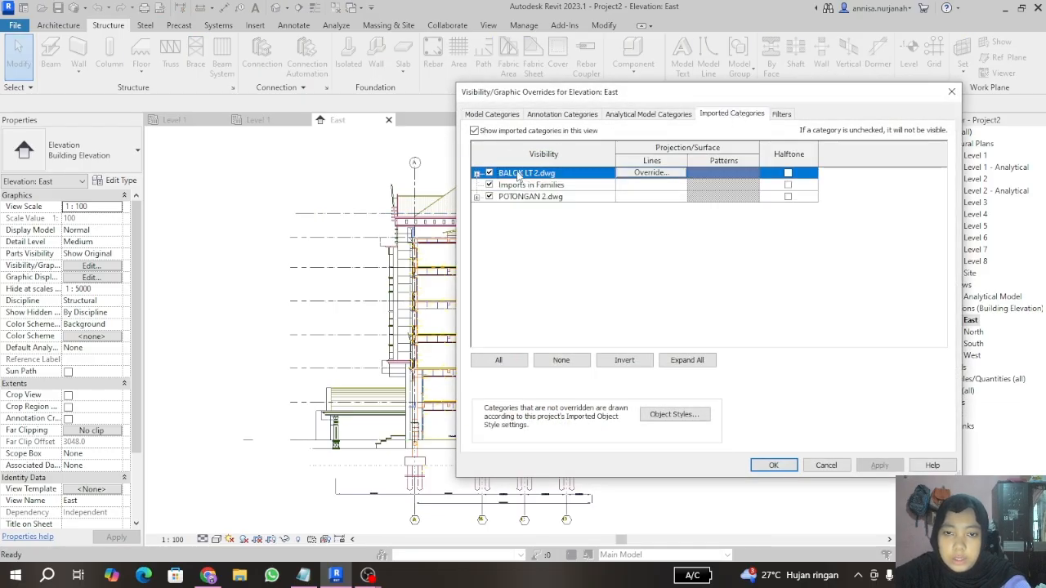
{"action": "left_click", "coordinate": [488, 197]}
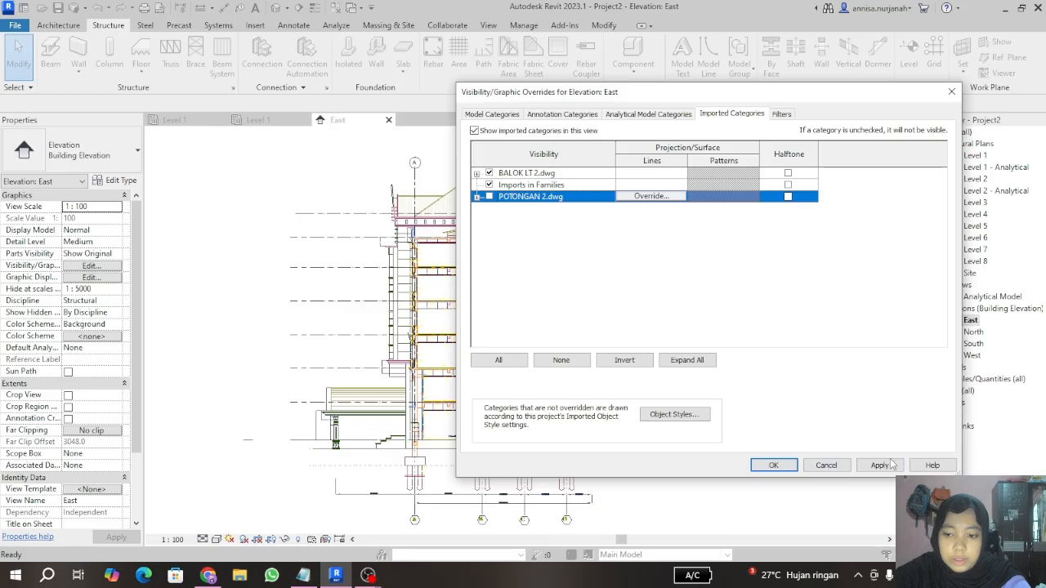
{"action": "left_click", "coordinate": [880, 465]}
{"action": "left_click", "coordinate": [773, 465]}
Step: Examine the bare grids A to E and the level lines in the East elevation
{"action": "scroll", "coordinate": [541, 343], "scroll_direction": "down", "scroll_amount": 3}
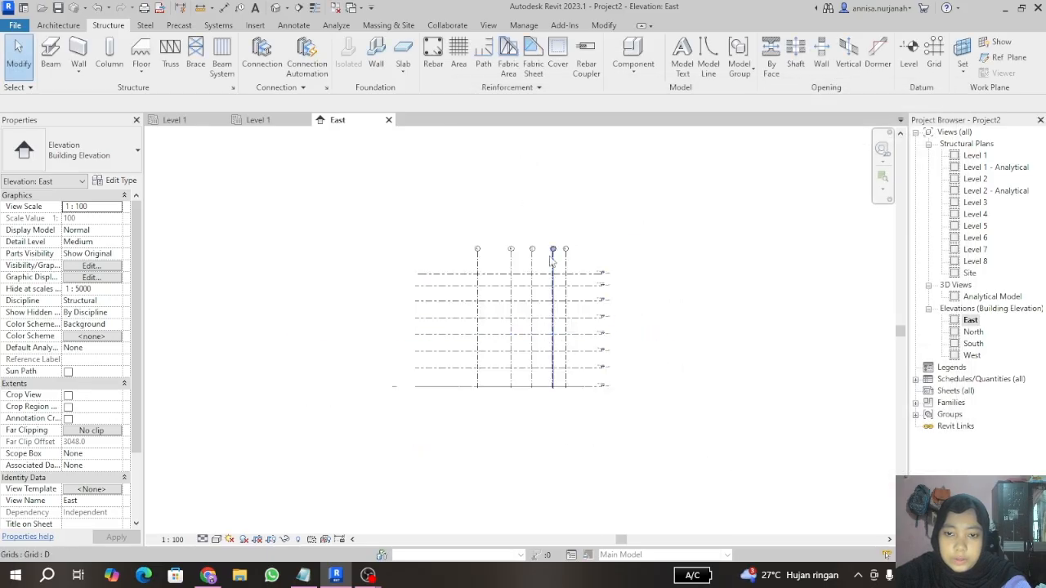
{"action": "scroll", "coordinate": [551, 260], "scroll_direction": "up", "scroll_amount": 5}
{"action": "scroll", "coordinate": [530, 362], "scroll_direction": "down", "scroll_amount": 4}
{"action": "scroll", "coordinate": [494, 368], "scroll_direction": "up", "scroll_amount": 5}
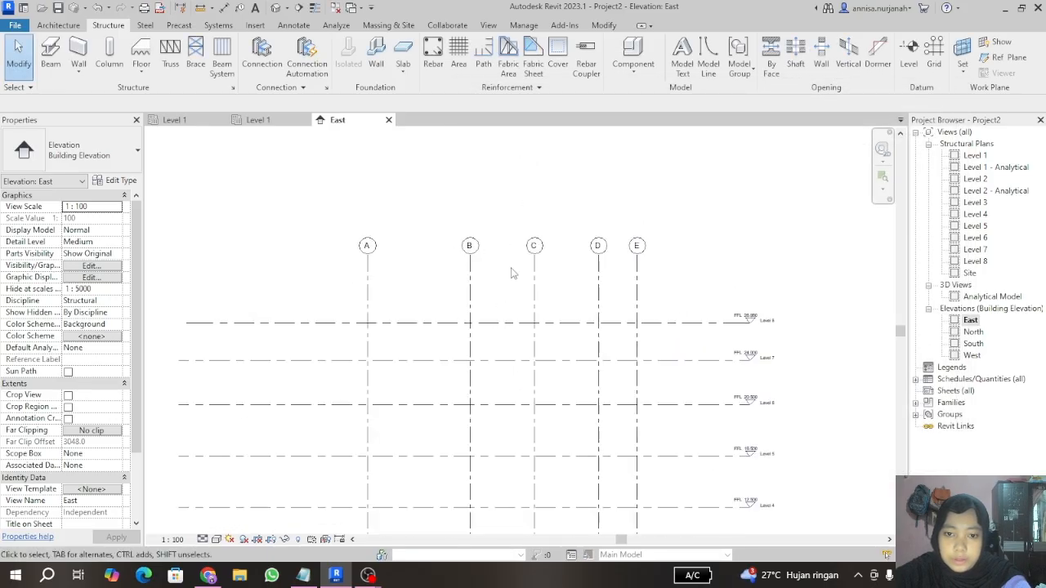
{"action": "scroll", "coordinate": [592, 221], "scroll_direction": "down", "scroll_amount": 1}
{"action": "scroll", "coordinate": [508, 180], "scroll_direction": "down", "scroll_amount": 5}
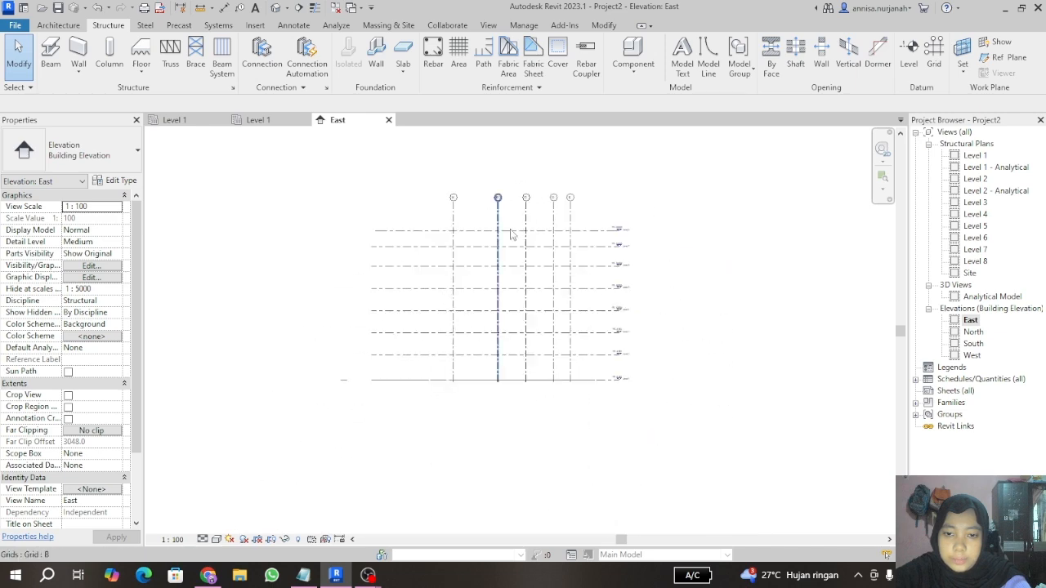
{"action": "scroll", "coordinate": [507, 223], "scroll_direction": "up", "scroll_amount": 4}
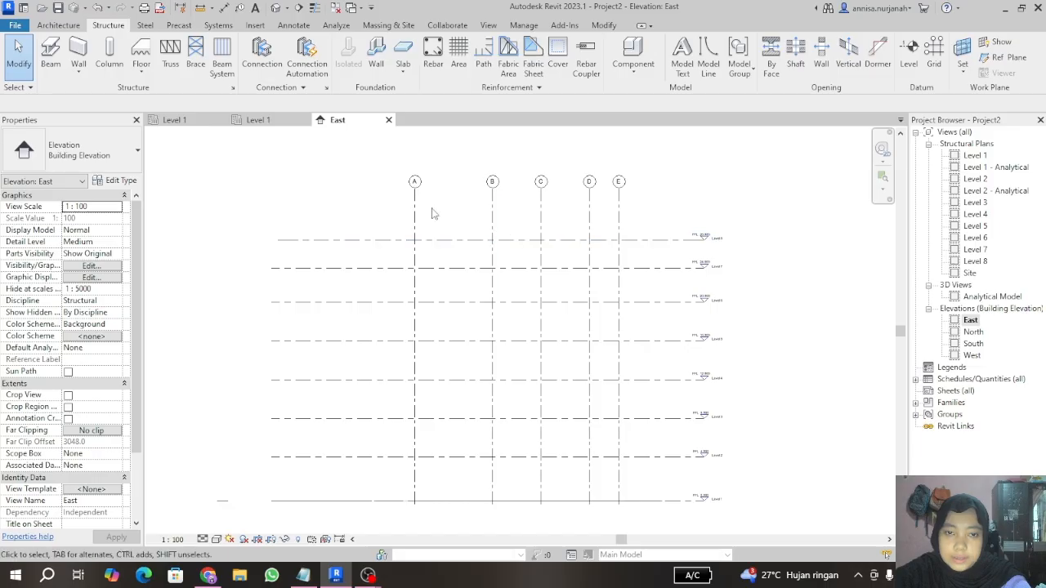
{"action": "scroll", "coordinate": [392, 173], "scroll_direction": "down", "scroll_amount": 1}
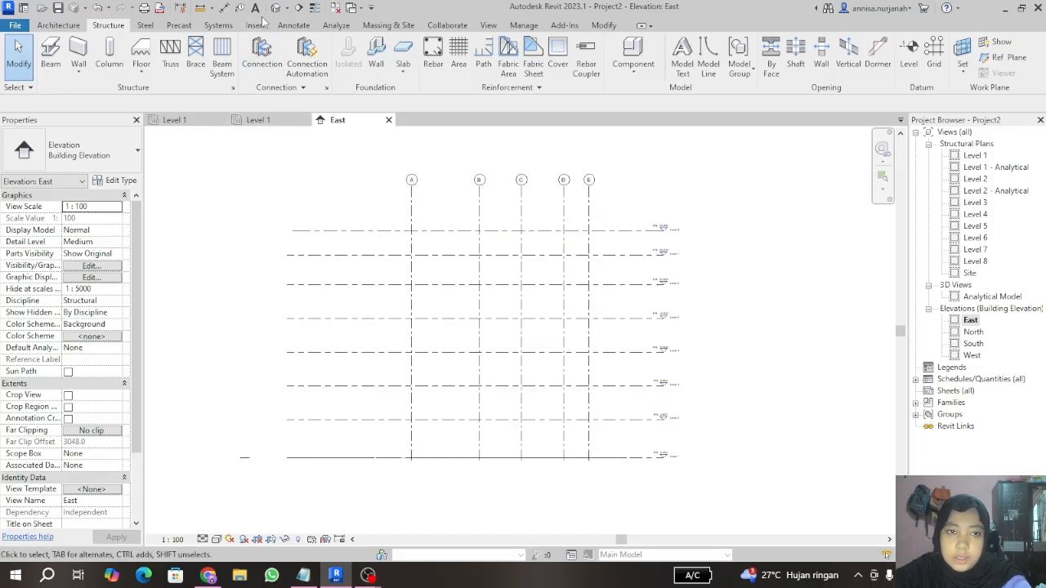
Step: Make the imported POTONGAN 2.dwg section visible again in the East elevation
{"action": "key", "text": "g"}
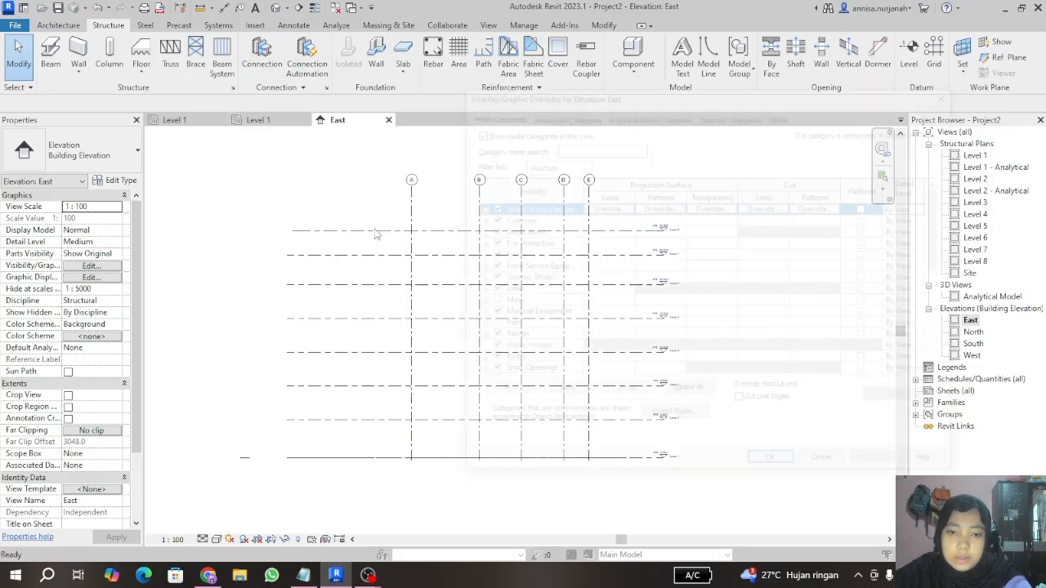
{"action": "left_click", "coordinate": [733, 115]}
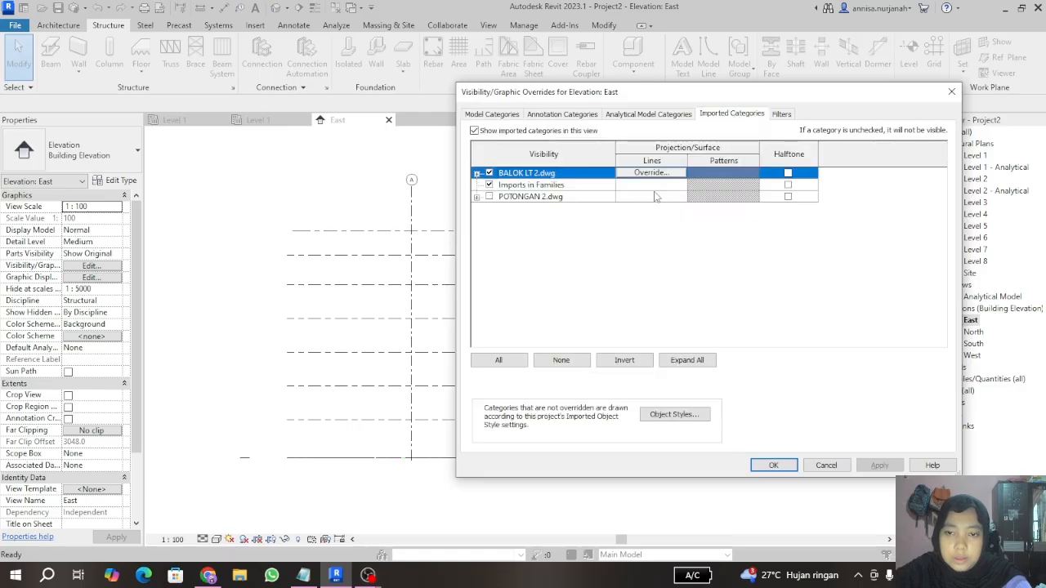
{"action": "left_click", "coordinate": [488, 197]}
{"action": "left_click", "coordinate": [879, 465]}
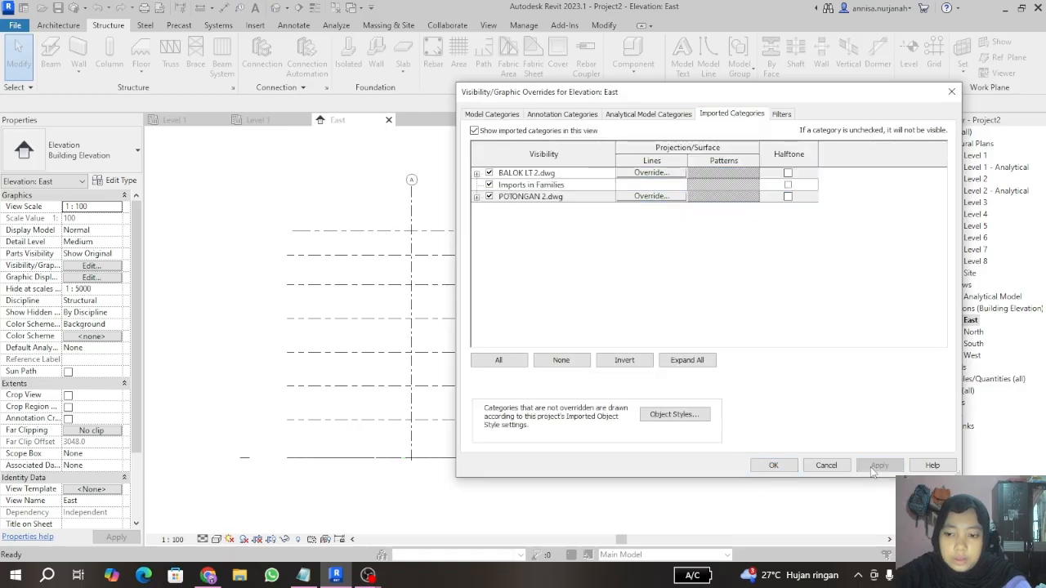
{"action": "left_click", "coordinate": [773, 465]}
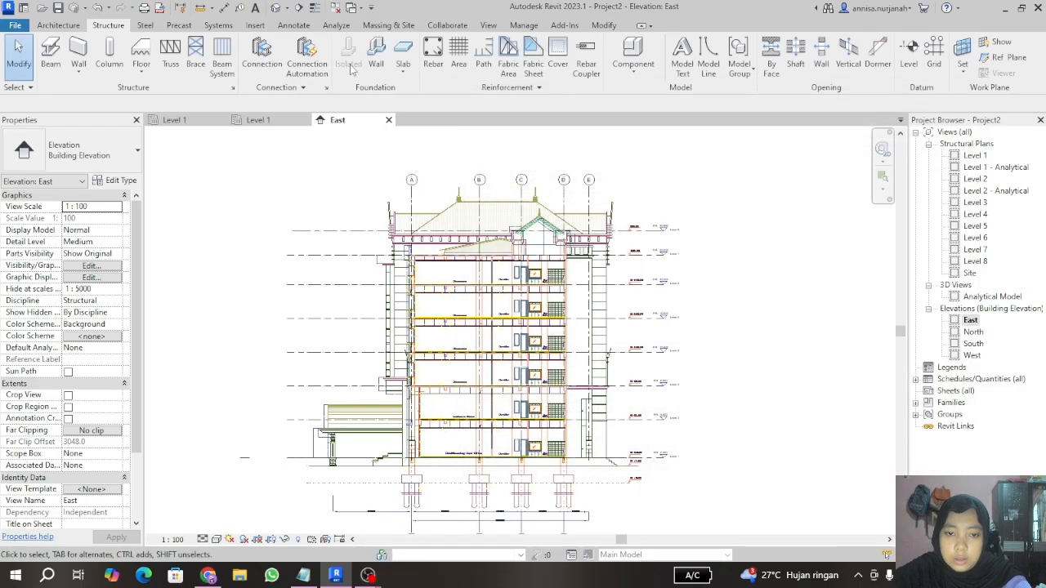
Step: Open the default 3D view and inspect the grids, levels and both imported CAD drawings together
{"action": "left_click", "coordinate": [277, 10]}
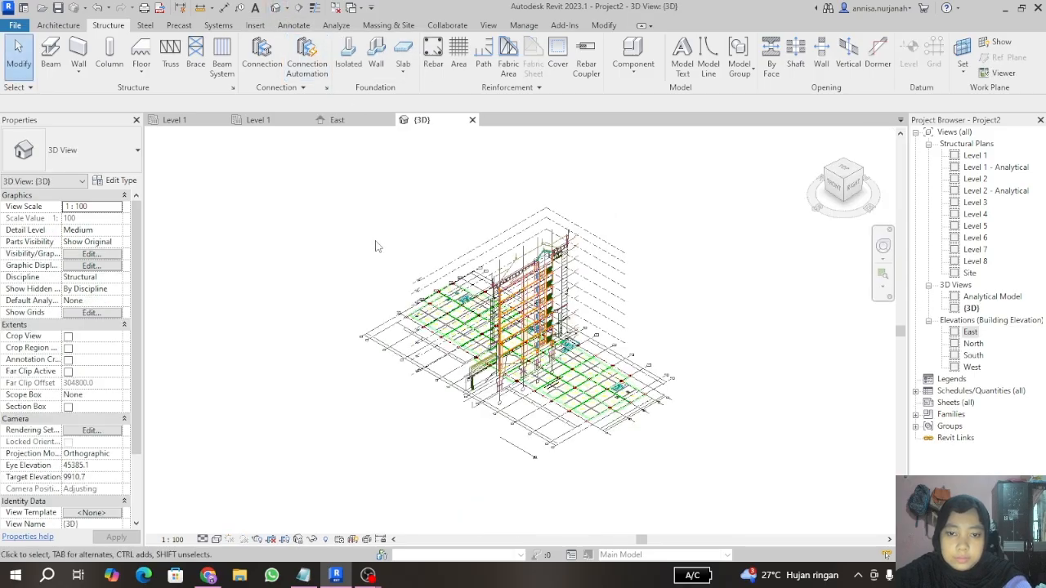
{"action": "scroll", "coordinate": [372, 243], "scroll_direction": "down", "scroll_amount": 4}
{"action": "scroll", "coordinate": [375, 237], "scroll_direction": "up", "scroll_amount": 6}
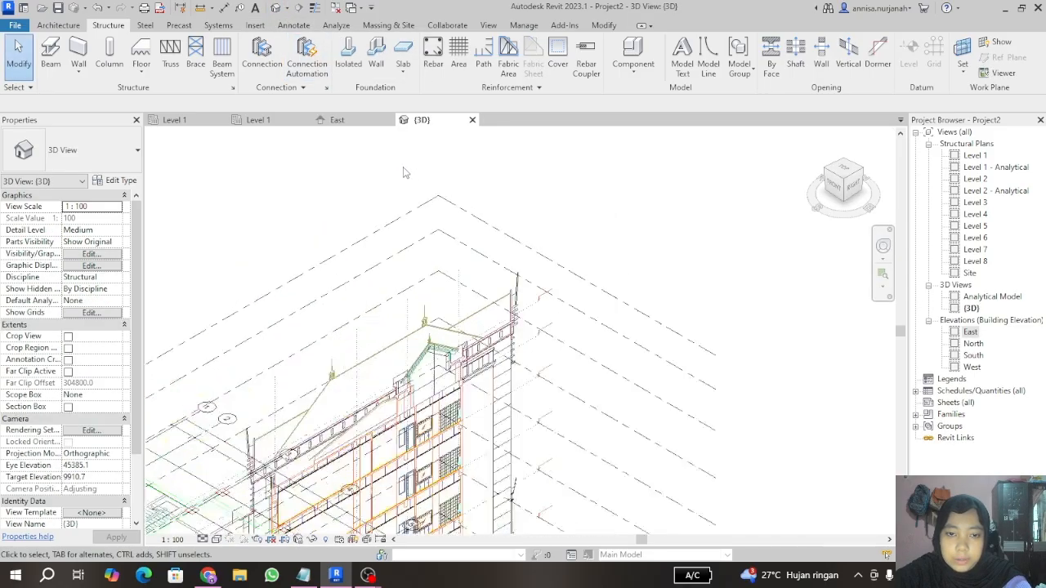
{"action": "scroll", "coordinate": [375, 237], "scroll_direction": "down", "scroll_amount": 4}
{"action": "scroll", "coordinate": [413, 470], "scroll_direction": "up", "scroll_amount": 5}
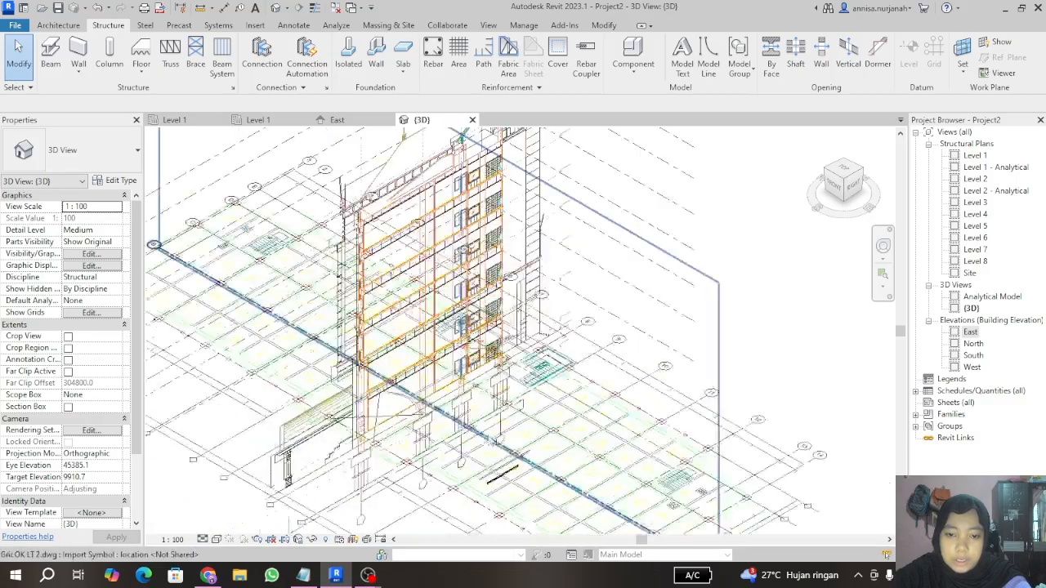
{"action": "scroll", "coordinate": [412, 470], "scroll_direction": "down", "scroll_amount": 5}
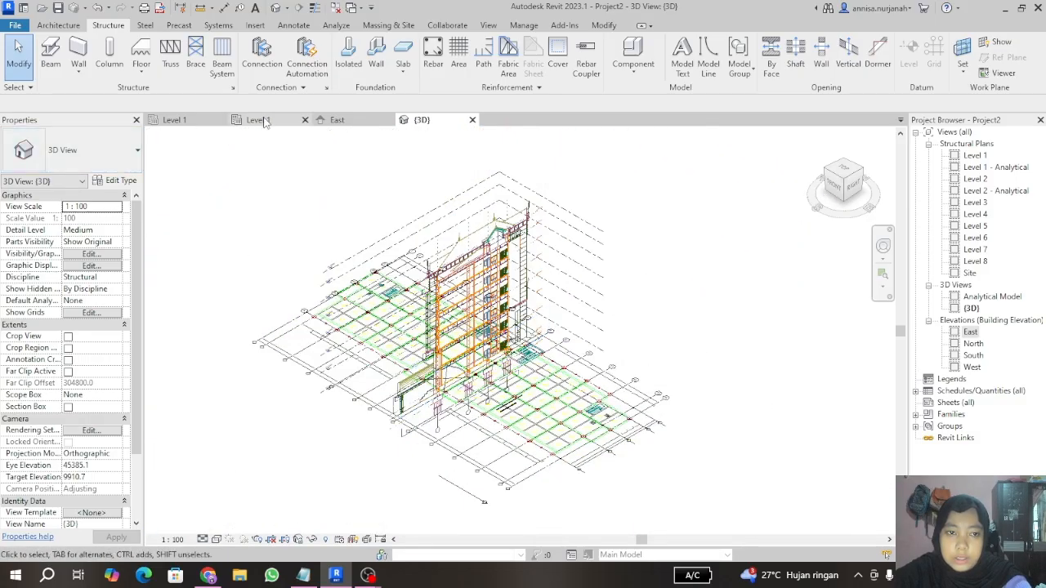
Step: Return to the Level 1 structural plan and examine the CAD column and beam layout around grids 3 to 6
{"action": "left_click", "coordinate": [263, 119]}
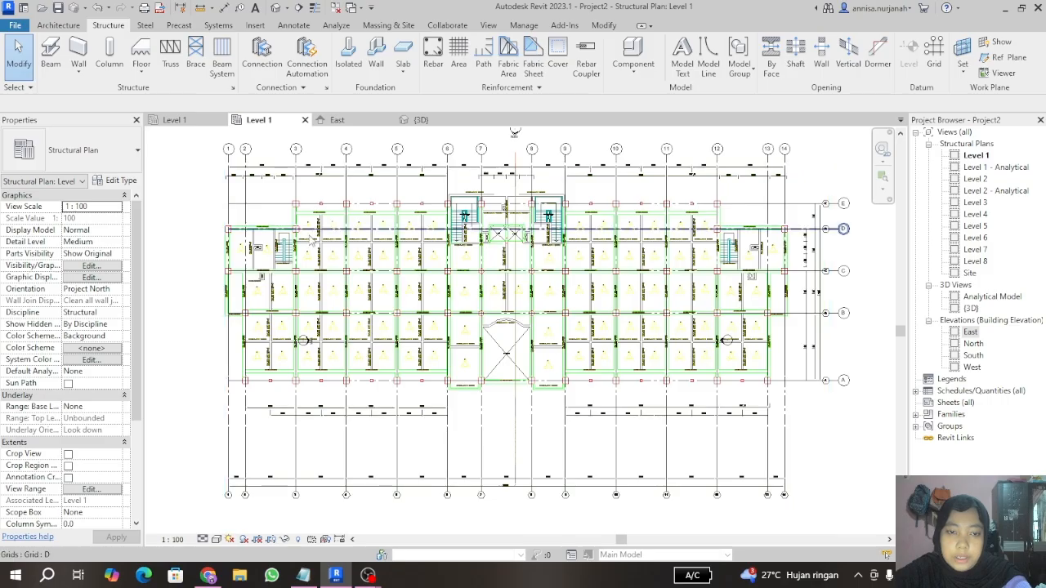
{"action": "scroll", "coordinate": [388, 255], "scroll_direction": "down", "scroll_amount": 2}
{"action": "scroll", "coordinate": [392, 256], "scroll_direction": "up", "scroll_amount": 4}
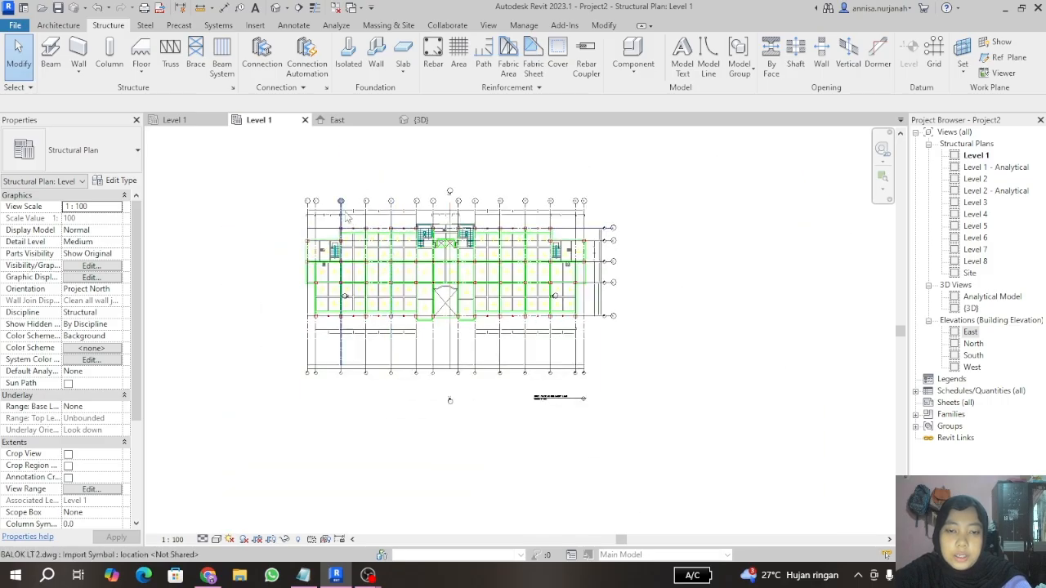
{"action": "scroll", "coordinate": [346, 220], "scroll_direction": "up", "scroll_amount": 3}
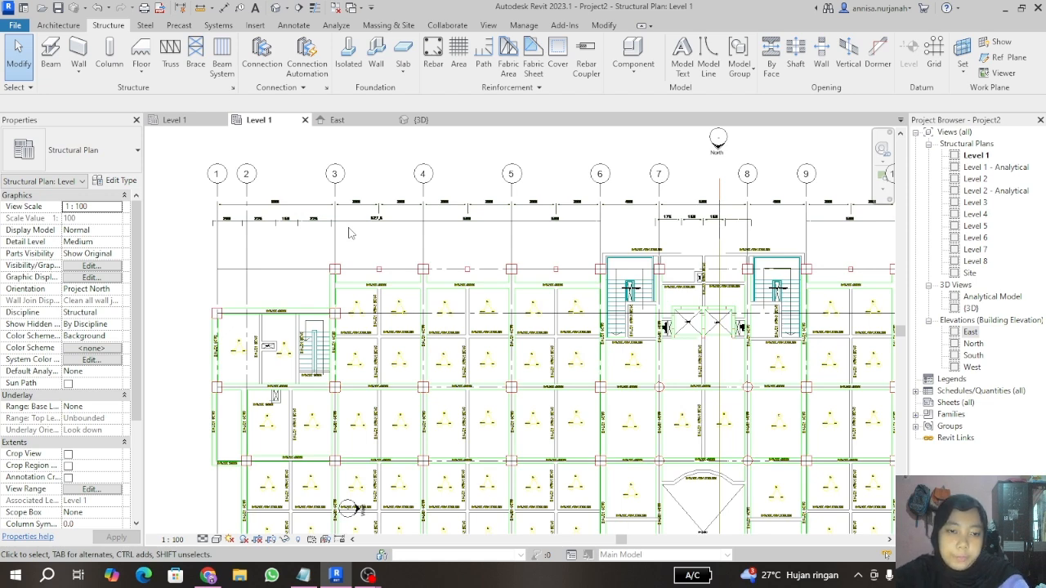
{"action": "scroll", "coordinate": [327, 258], "scroll_direction": "up", "scroll_amount": 4}
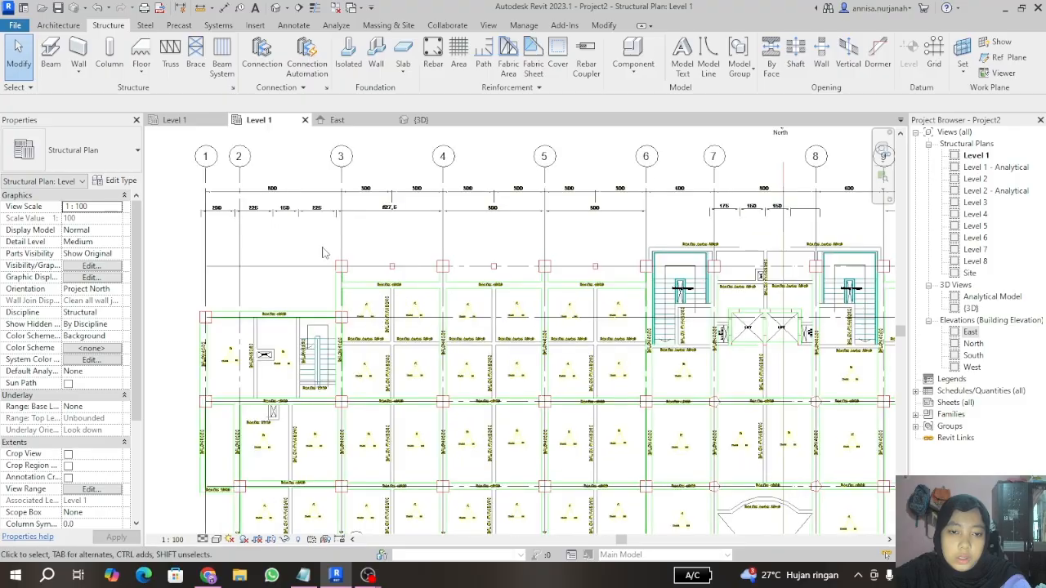
{"action": "scroll", "coordinate": [337, 258], "scroll_direction": "up", "scroll_amount": 2}
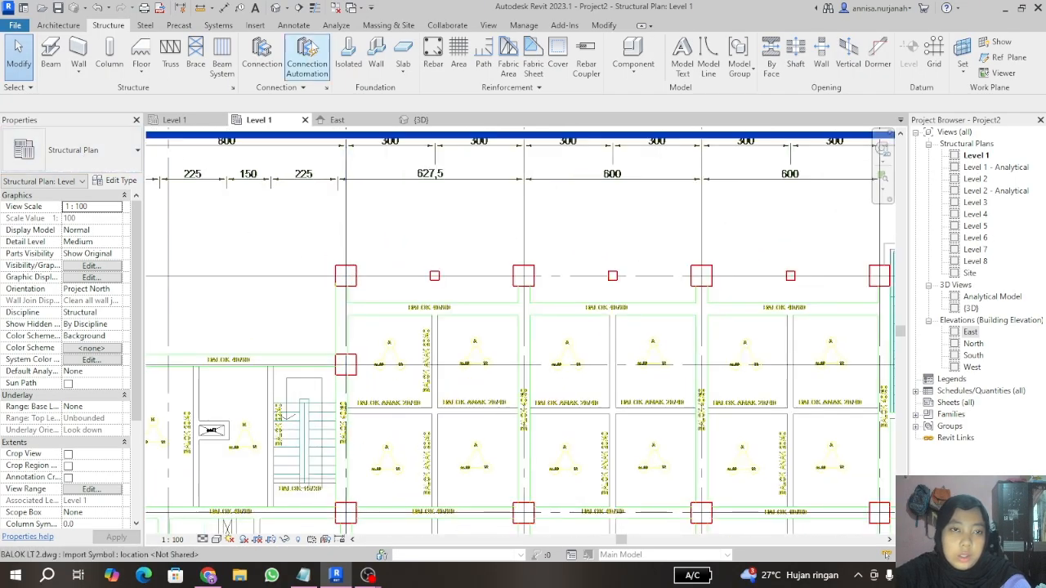
{"action": "left_click", "coordinate": [58, 24]}
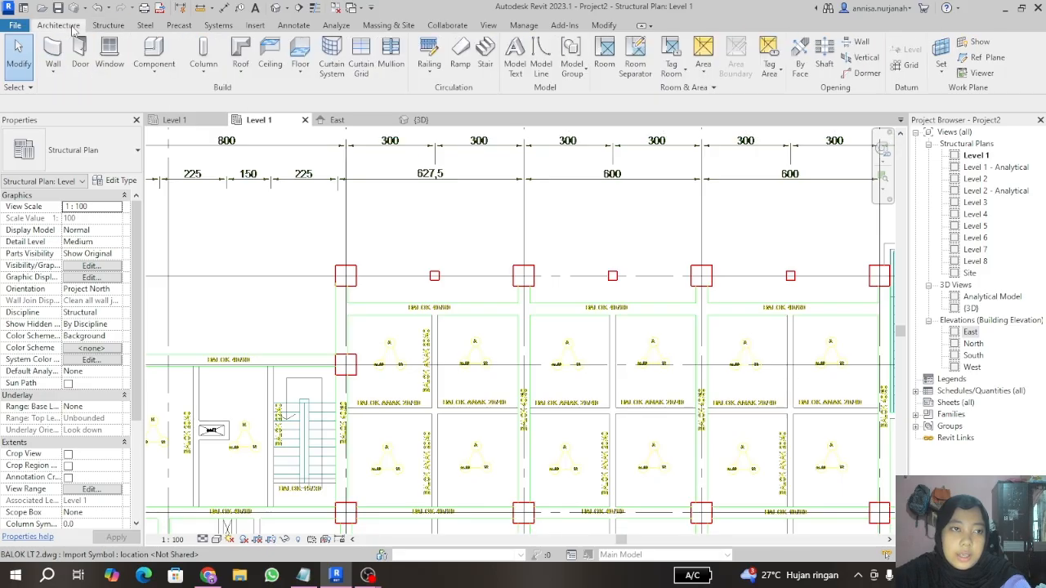
{"action": "left_click", "coordinate": [107, 25]}
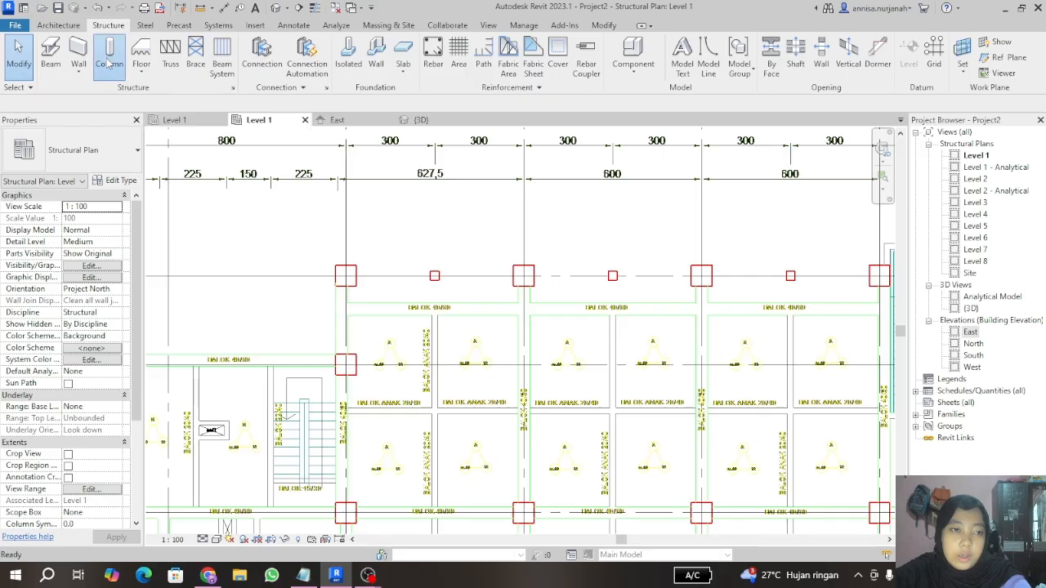
Step: Start placing a structural column and check the column types already loaded in the project
{"action": "left_click", "coordinate": [108, 59]}
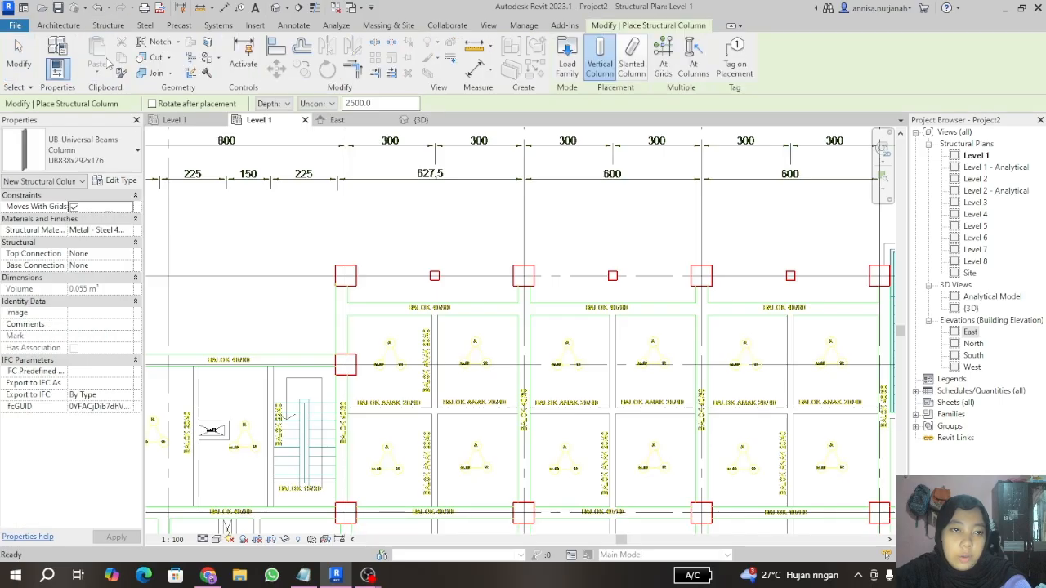
{"action": "left_click", "coordinate": [105, 157]}
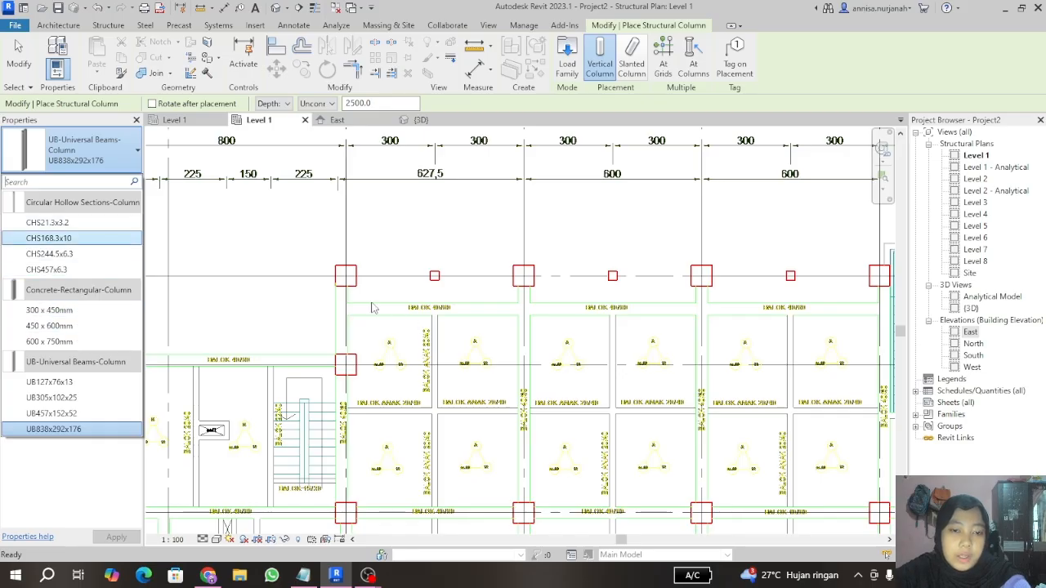
{"action": "scroll", "coordinate": [346, 281], "scroll_direction": "down", "scroll_amount": 2}
{"action": "scroll", "coordinate": [345, 277], "scroll_direction": "up", "scroll_amount": 3}
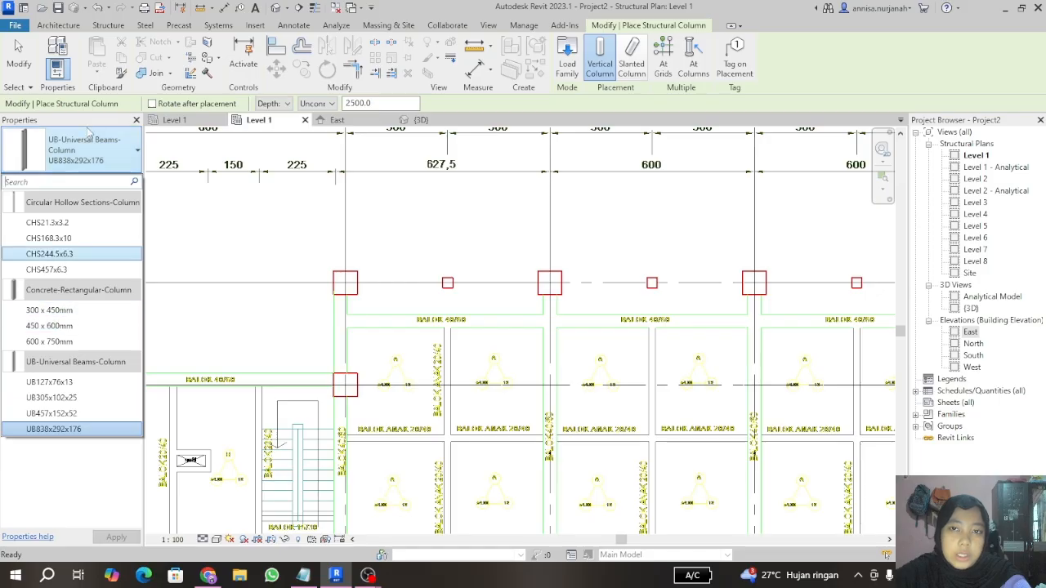
Step: Start loading a column family and browse to the US folder in the English library
{"action": "left_click", "coordinate": [572, 63]}
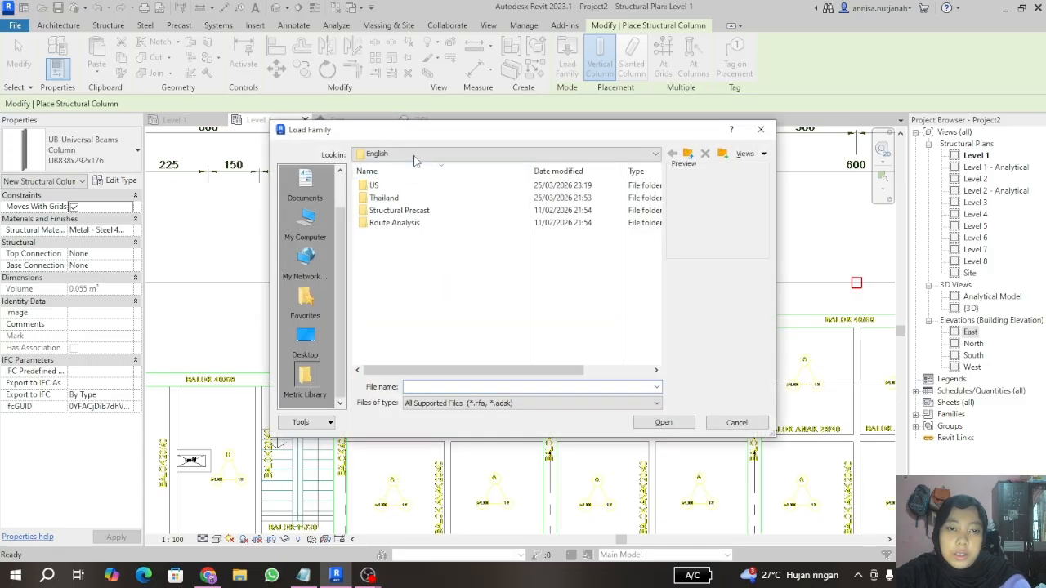
{"action": "left_click", "coordinate": [424, 153]}
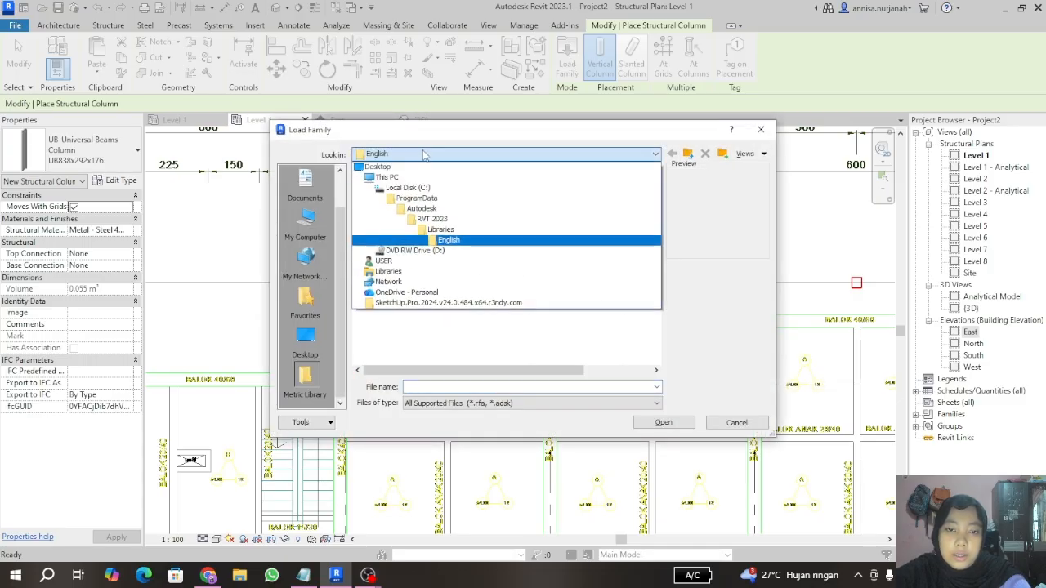
{"action": "left_click", "coordinate": [450, 229]}
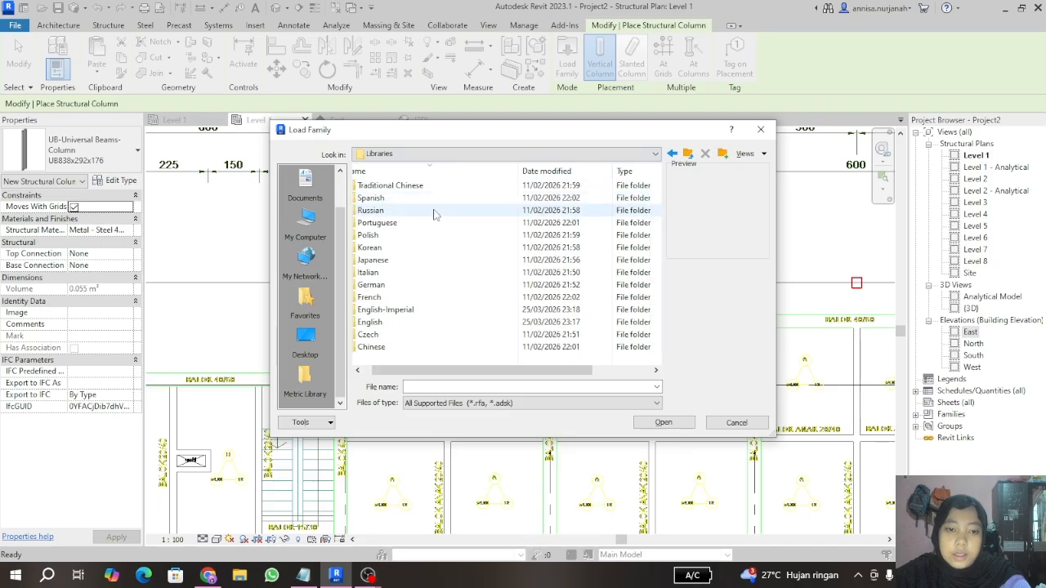
{"action": "left_click", "coordinate": [392, 325]}
{"action": "double_click", "coordinate": [393, 325]}
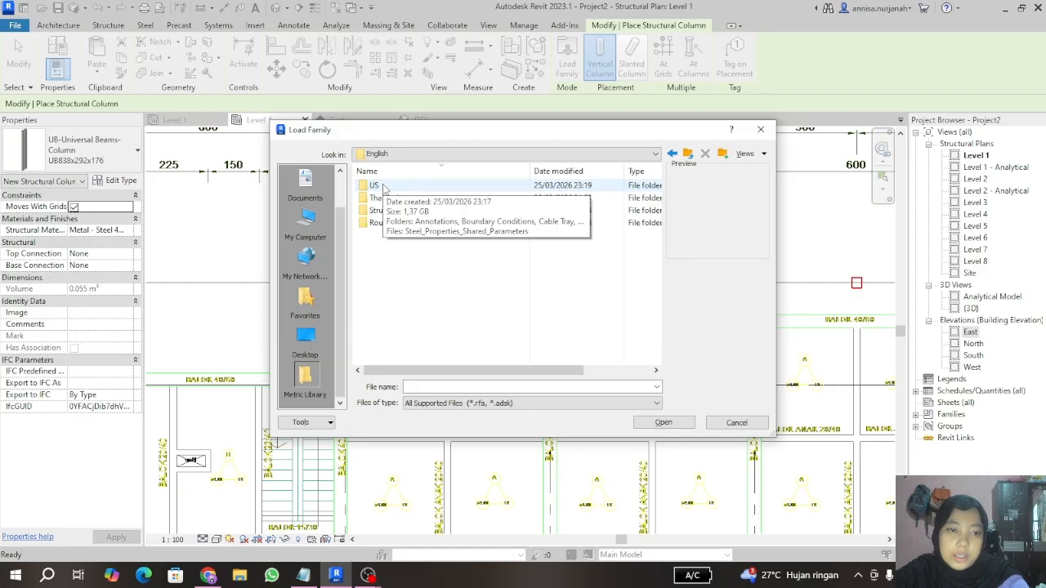
{"action": "double_click", "coordinate": [382, 186]}
Step: Load the M_Concrete-Square-Column family from the Concrete folder under Structural Columns
{"action": "scroll", "coordinate": [397, 263], "scroll_direction": "down", "scroll_amount": 3}
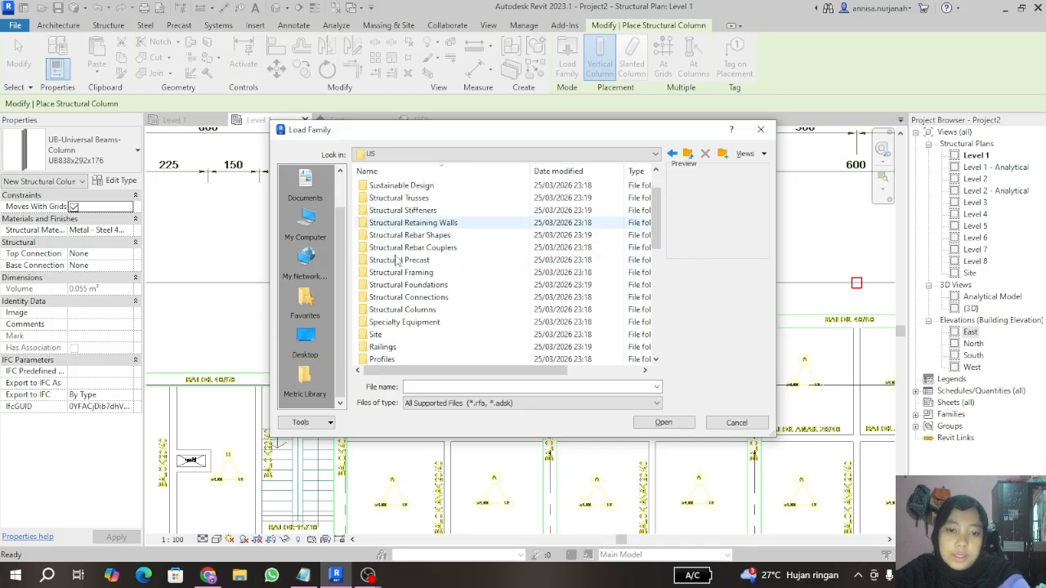
{"action": "scroll", "coordinate": [396, 263], "scroll_direction": "up", "scroll_amount": 1}
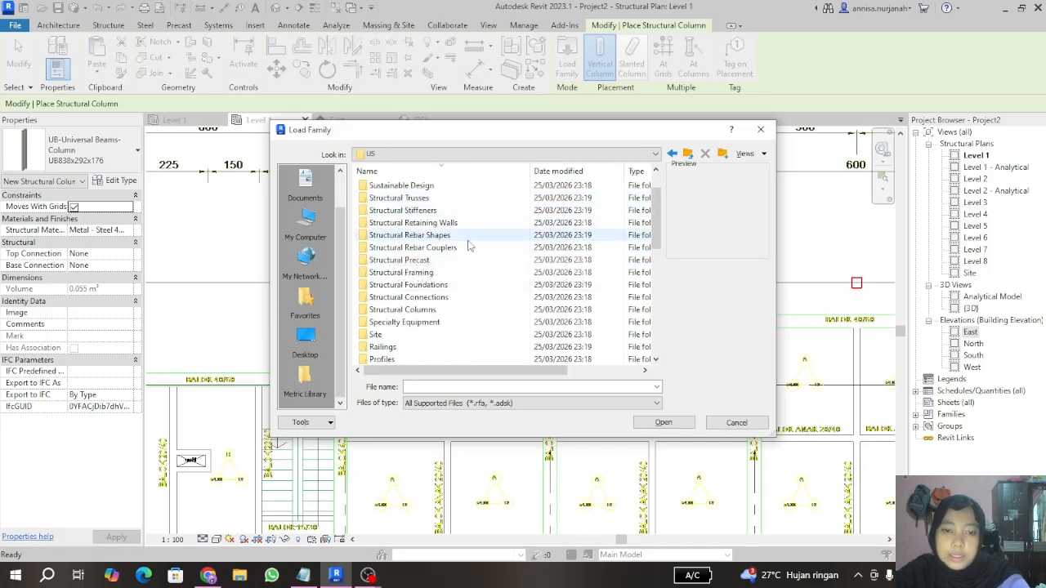
{"action": "scroll", "coordinate": [445, 188], "scroll_direction": "up", "scroll_amount": 1}
{"action": "scroll", "coordinate": [453, 237], "scroll_direction": "down", "scroll_amount": 2}
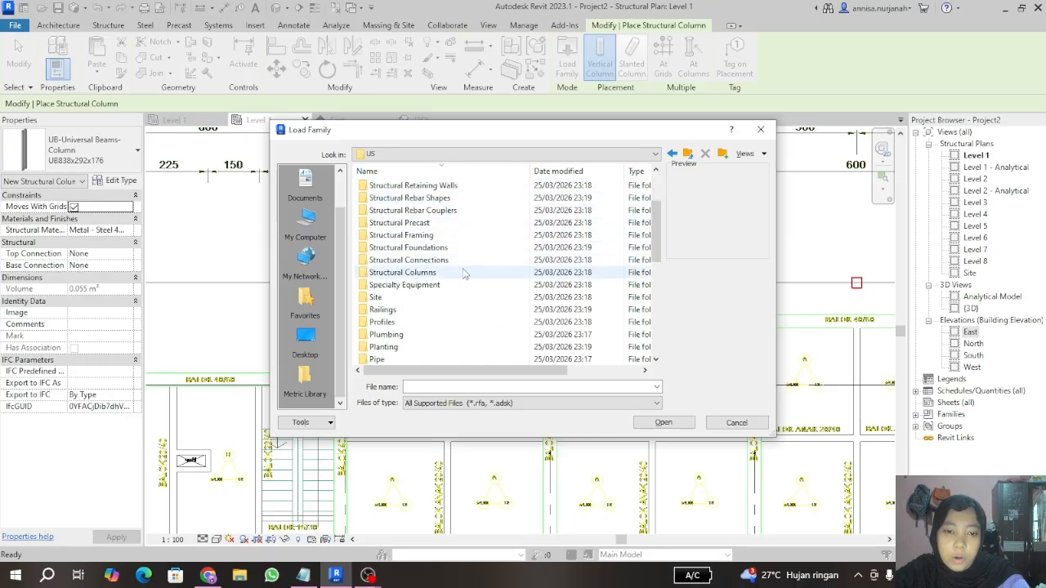
{"action": "double_click", "coordinate": [414, 278]}
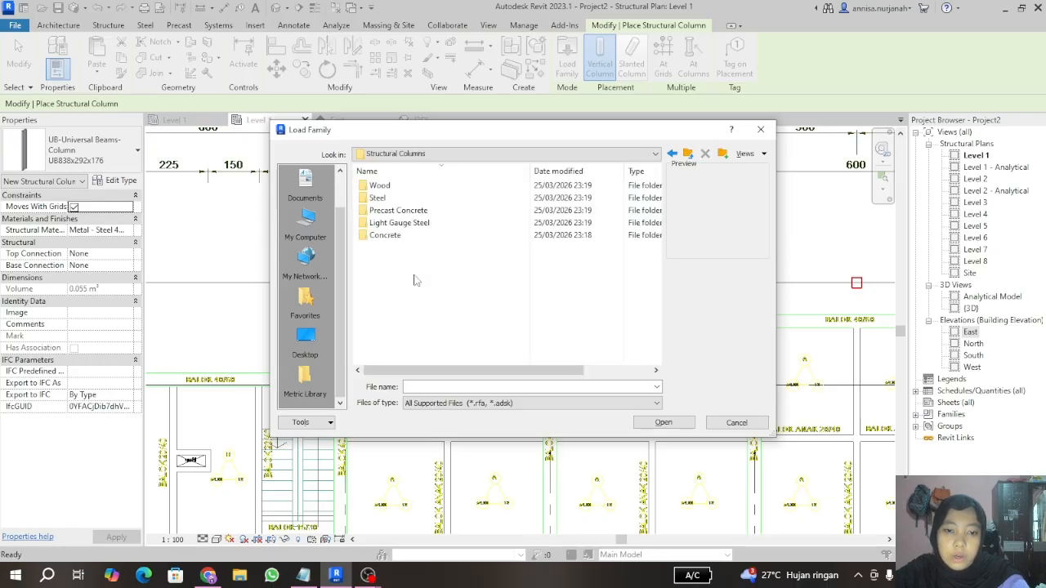
{"action": "double_click", "coordinate": [385, 235]}
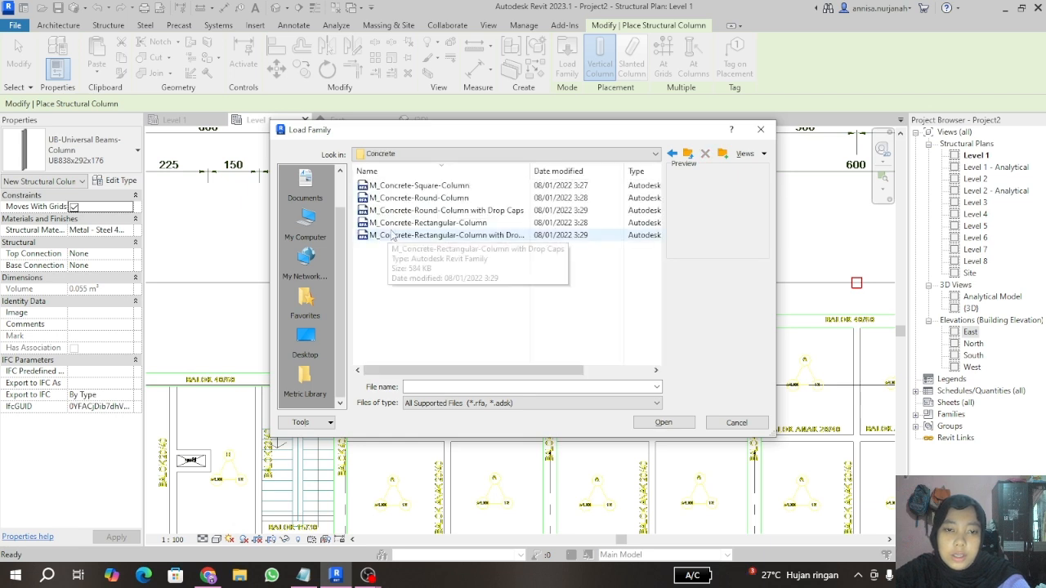
{"action": "left_click", "coordinate": [409, 187]}
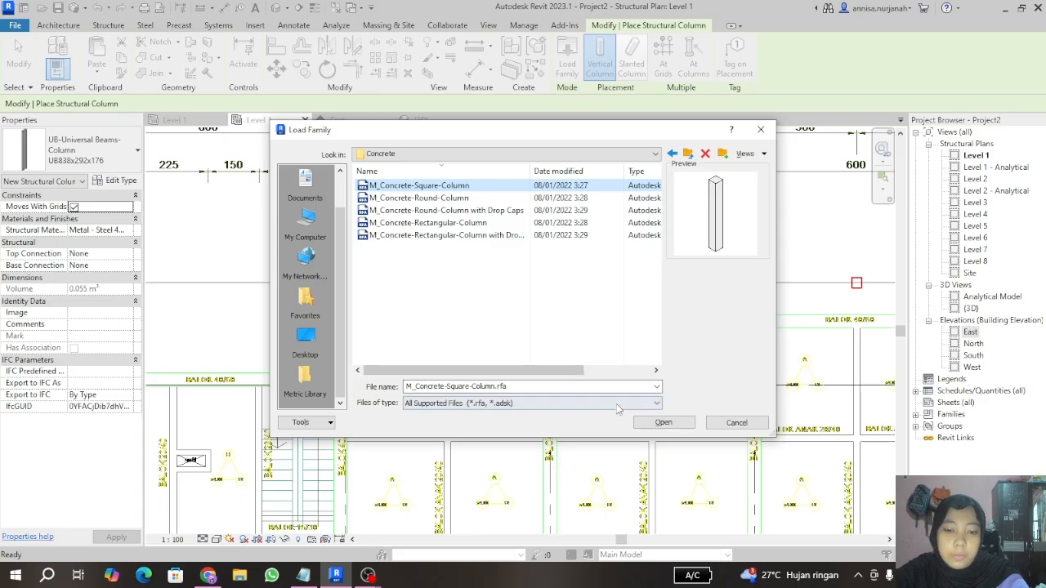
{"action": "left_click", "coordinate": [663, 423]}
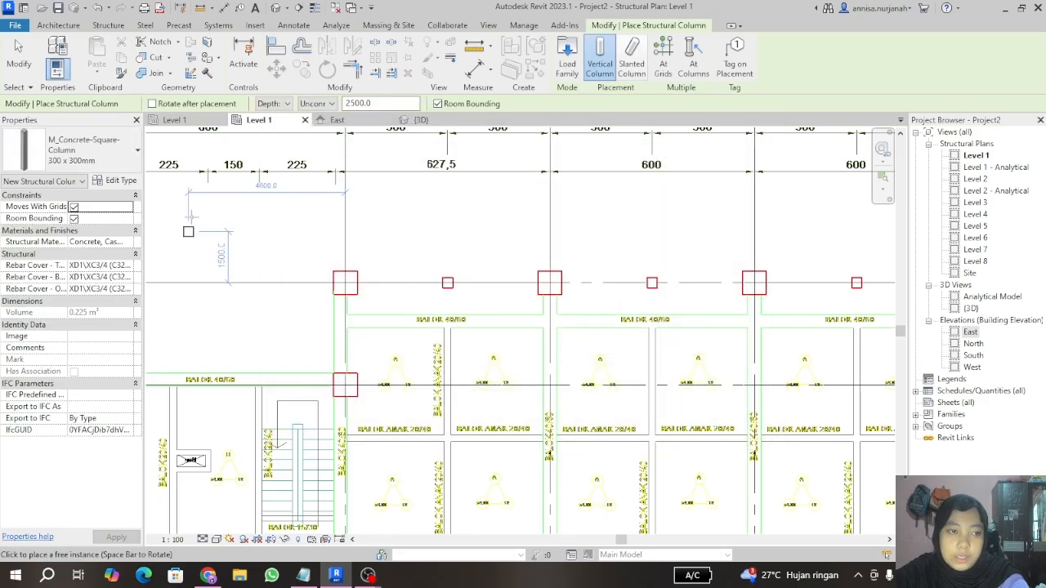
Step: Choose the 600 x 600mm type of M_Concrete-Square-Column for the column placement
{"action": "left_click", "coordinate": [98, 145]}
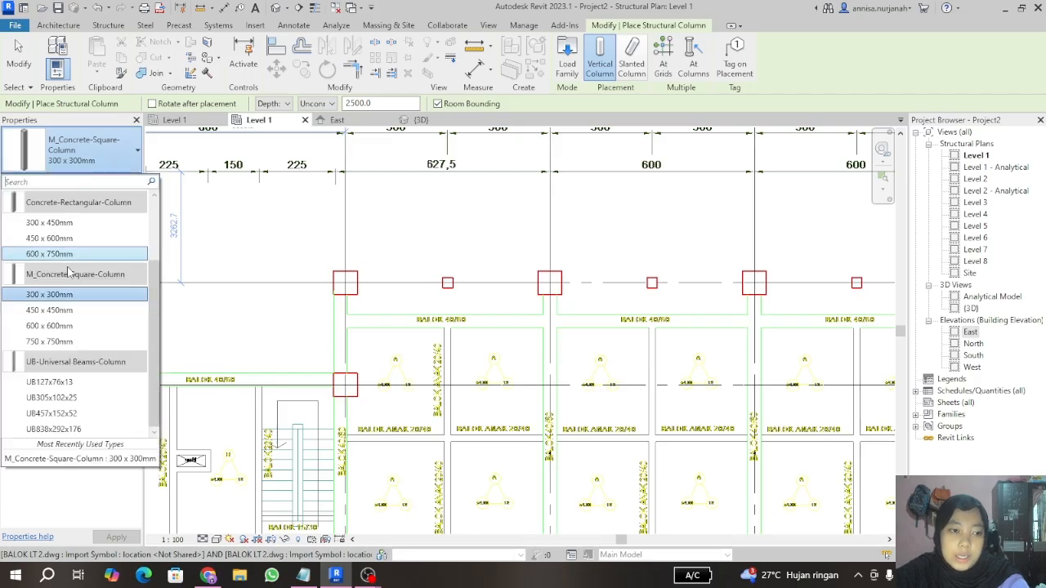
{"action": "scroll", "coordinate": [53, 319], "scroll_direction": "up", "scroll_amount": 2}
{"action": "scroll", "coordinate": [82, 302], "scroll_direction": "down", "scroll_amount": 2}
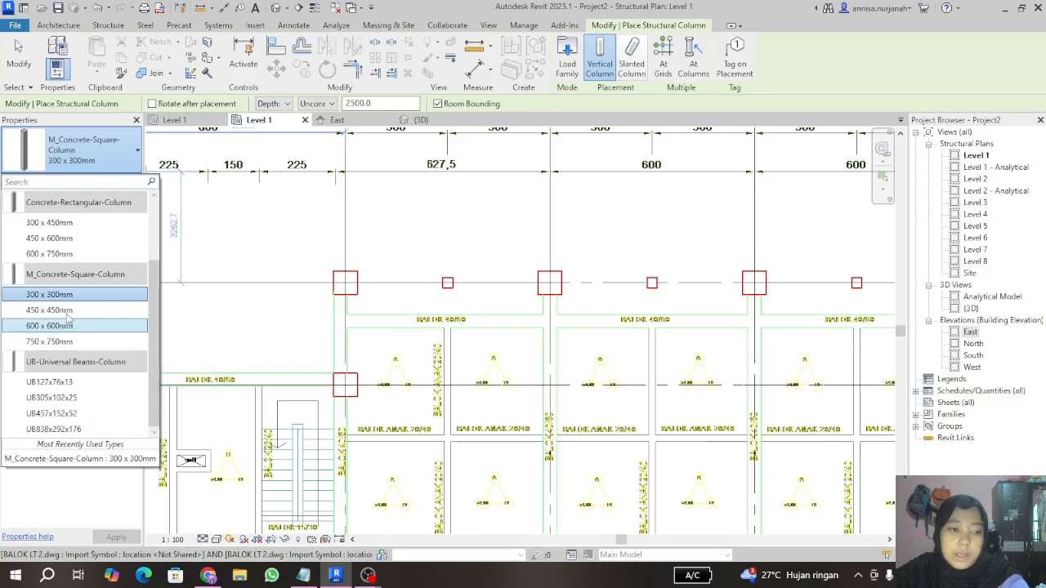
{"action": "left_click", "coordinate": [67, 327]}
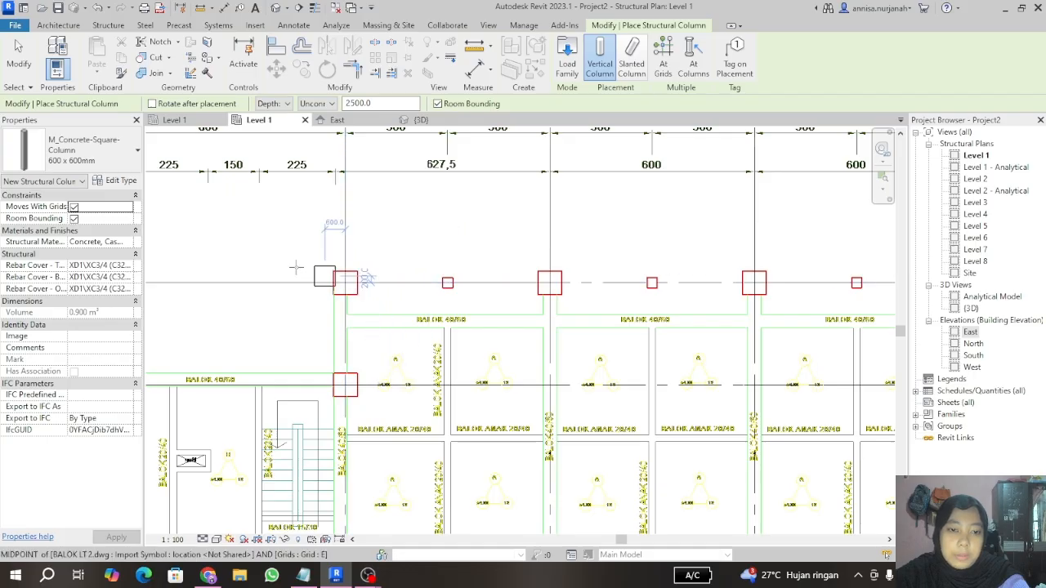
{"action": "left_click", "coordinate": [81, 151]}
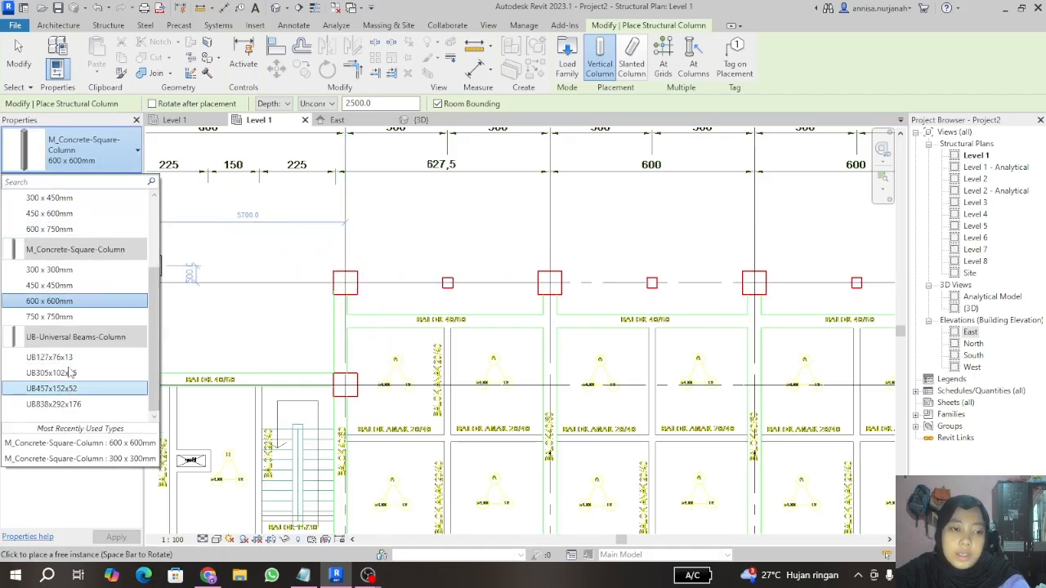
{"action": "left_click", "coordinate": [122, 158]}
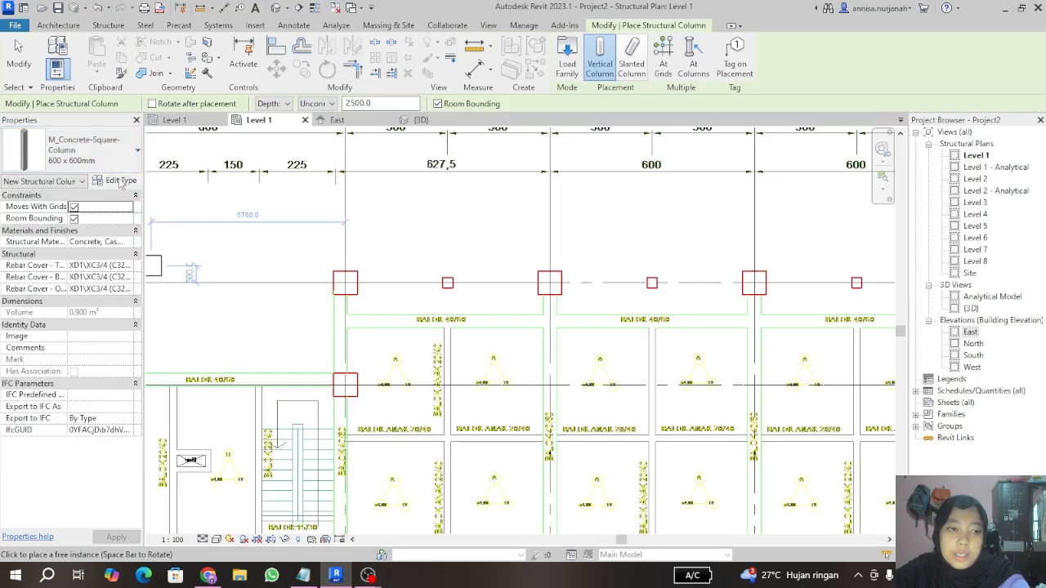
Step: Duplicate the 600 x 600mm column type as 650x650 and set its dimension b to 650
{"action": "left_click", "coordinate": [114, 182]}
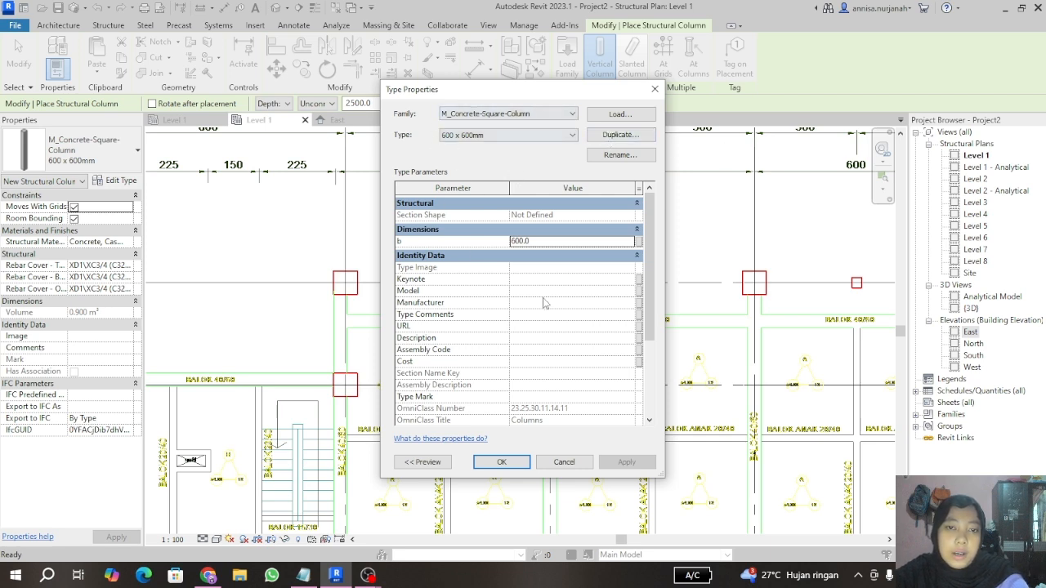
{"action": "left_click", "coordinate": [620, 135]}
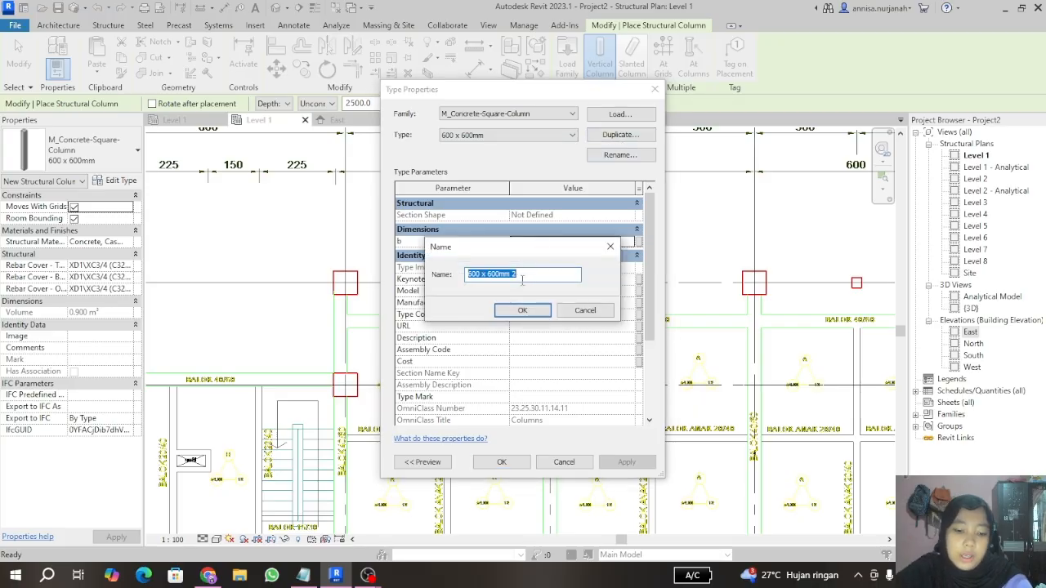
{"action": "type", "text": "650x650"}
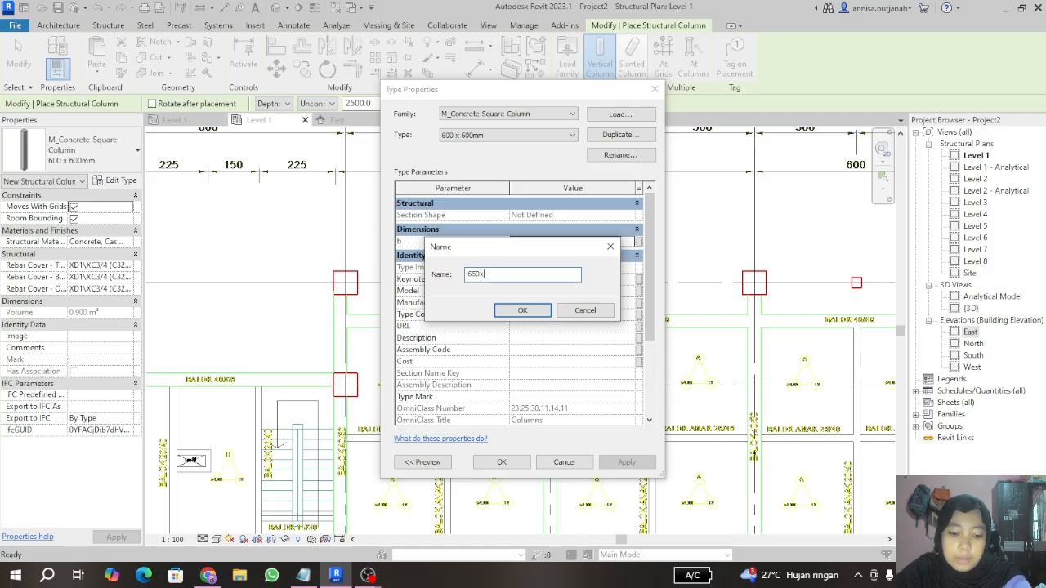
{"action": "left_click", "coordinate": [515, 314]}
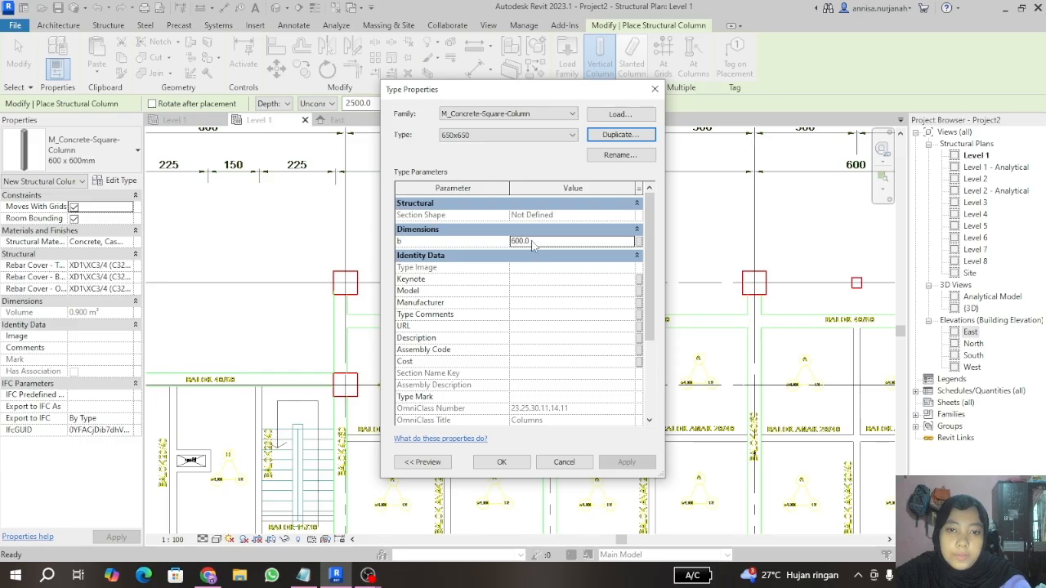
{"action": "left_click_drag", "start_coordinate": [531, 241], "coordinate": [509, 241]}
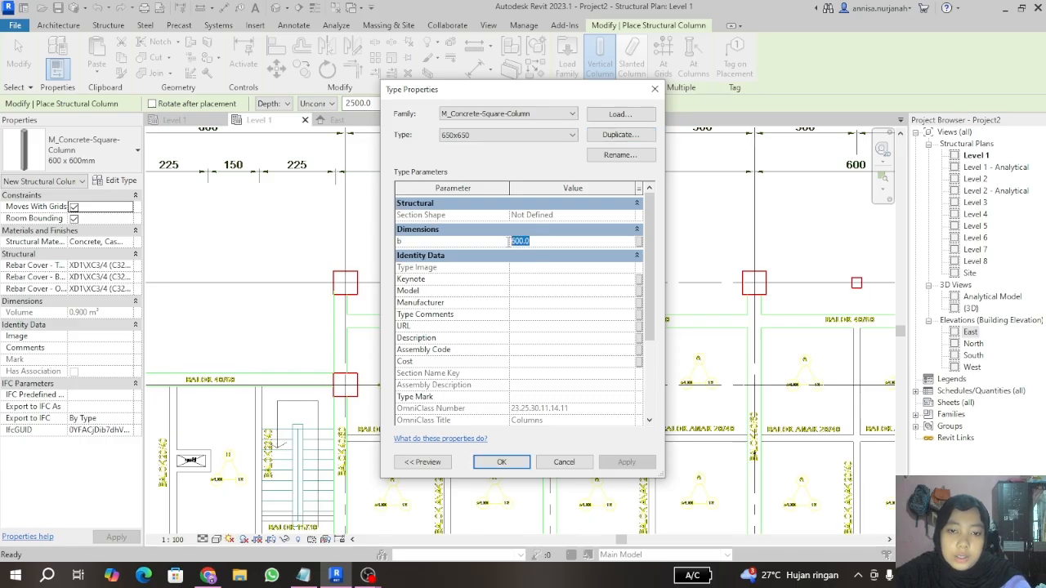
{"action": "type", "text": "650"}
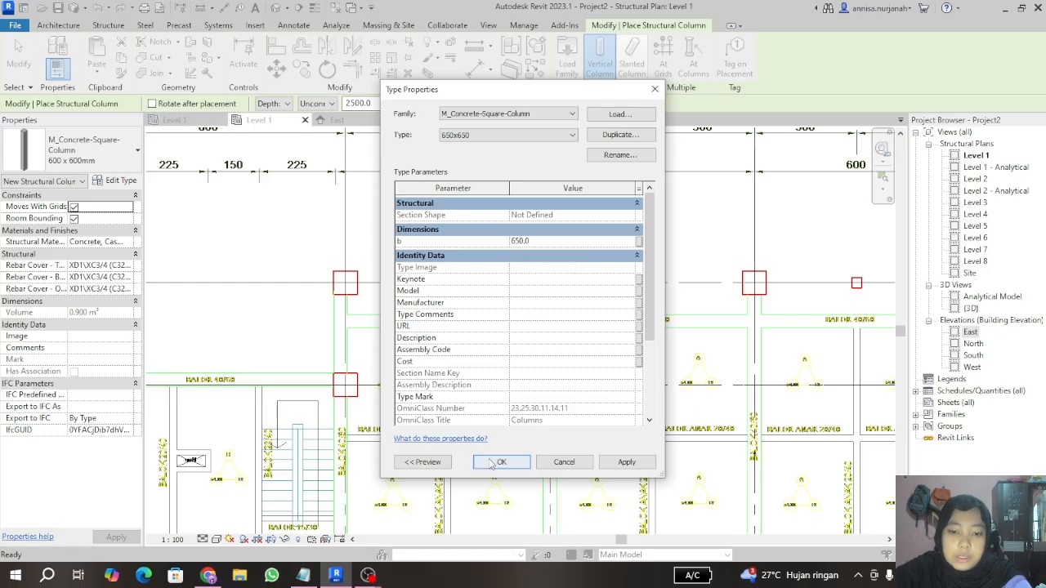
{"action": "left_click", "coordinate": [626, 462]}
{"action": "left_click", "coordinate": [500, 462]}
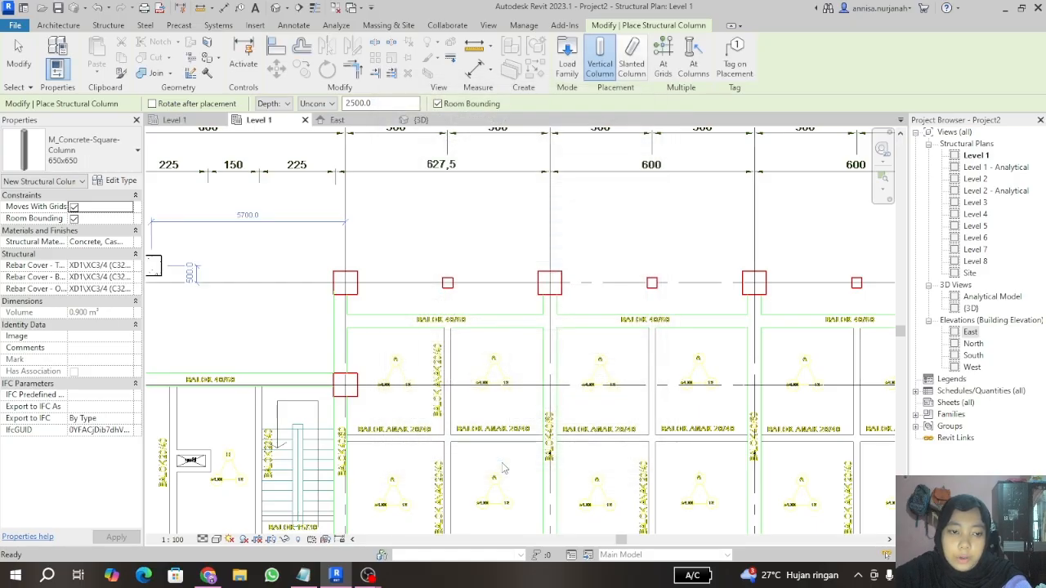
Step: Place a 650x650 concrete column at the intersection of grids 3 and E, over the CAD column outline
{"action": "scroll", "coordinate": [351, 219], "scroll_direction": "down", "scroll_amount": 2}
{"action": "scroll", "coordinate": [351, 220], "scroll_direction": "down", "scroll_amount": 1}
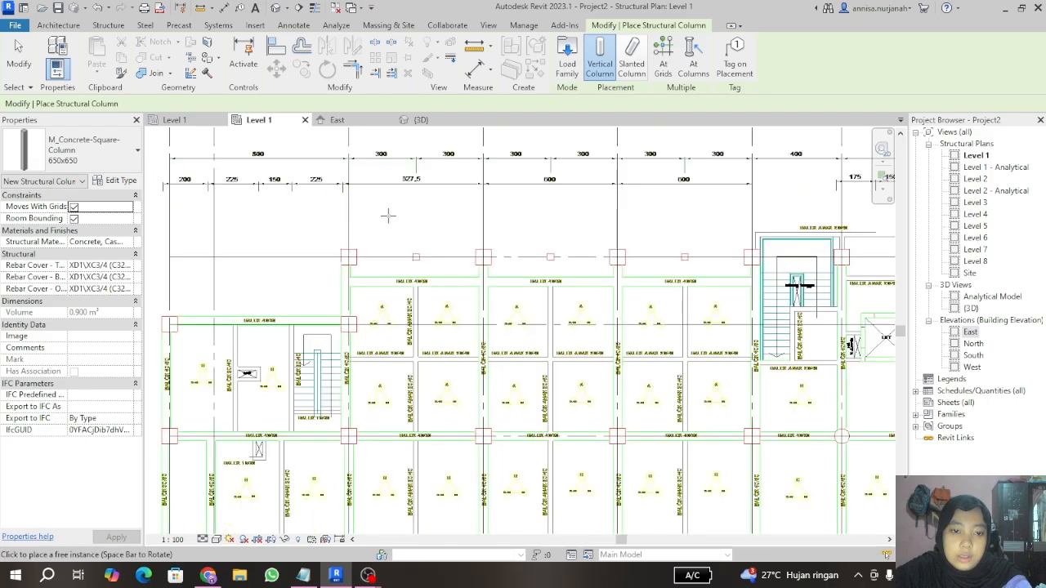
{"action": "scroll", "coordinate": [346, 254], "scroll_direction": "up", "scroll_amount": 4}
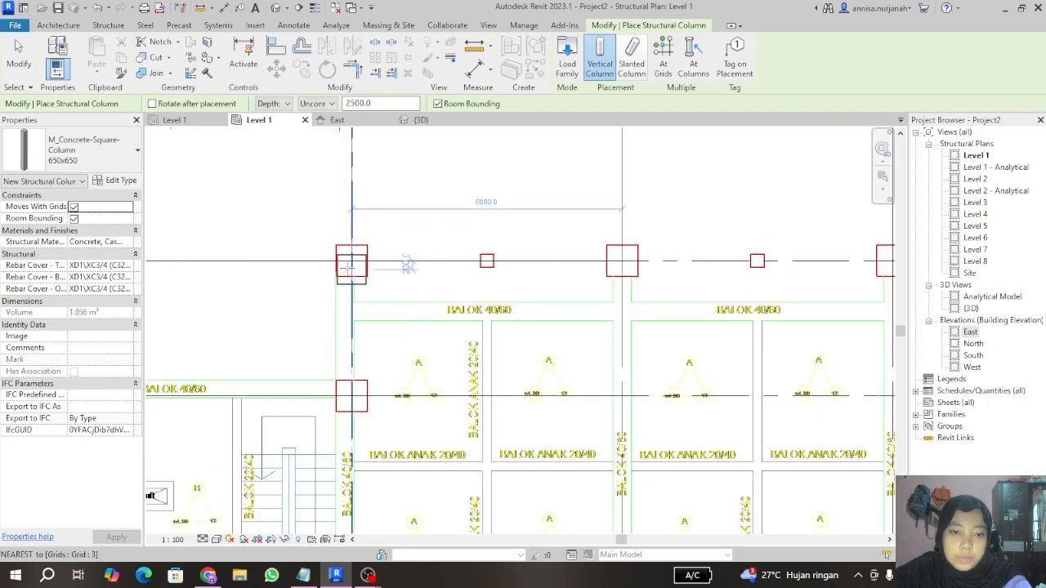
{"action": "scroll", "coordinate": [349, 258], "scroll_direction": "up", "scroll_amount": 2}
{"action": "scroll", "coordinate": [353, 262], "scroll_direction": "up", "scroll_amount": 2}
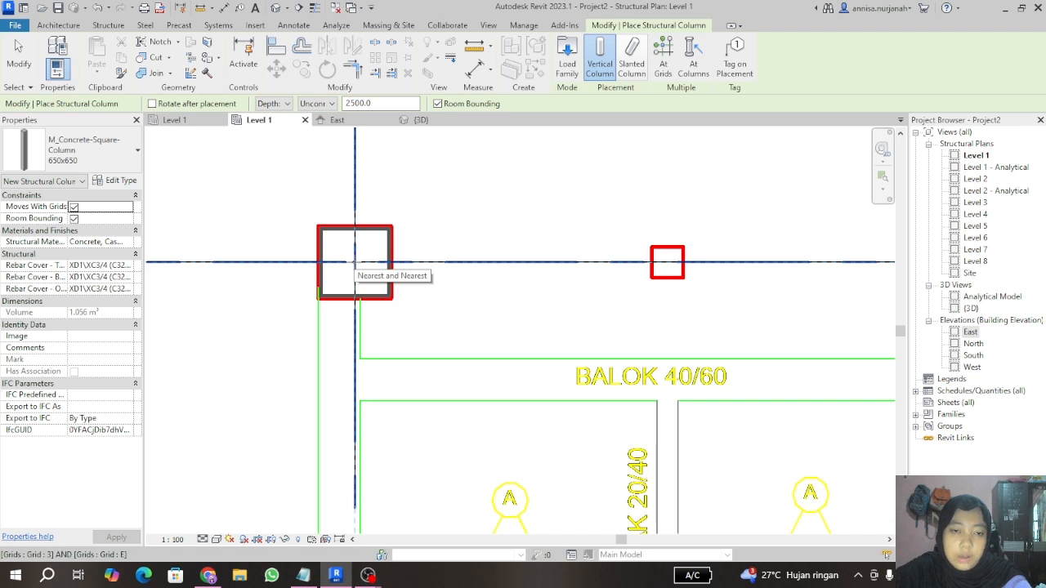
{"action": "left_click", "coordinate": [354, 262]}
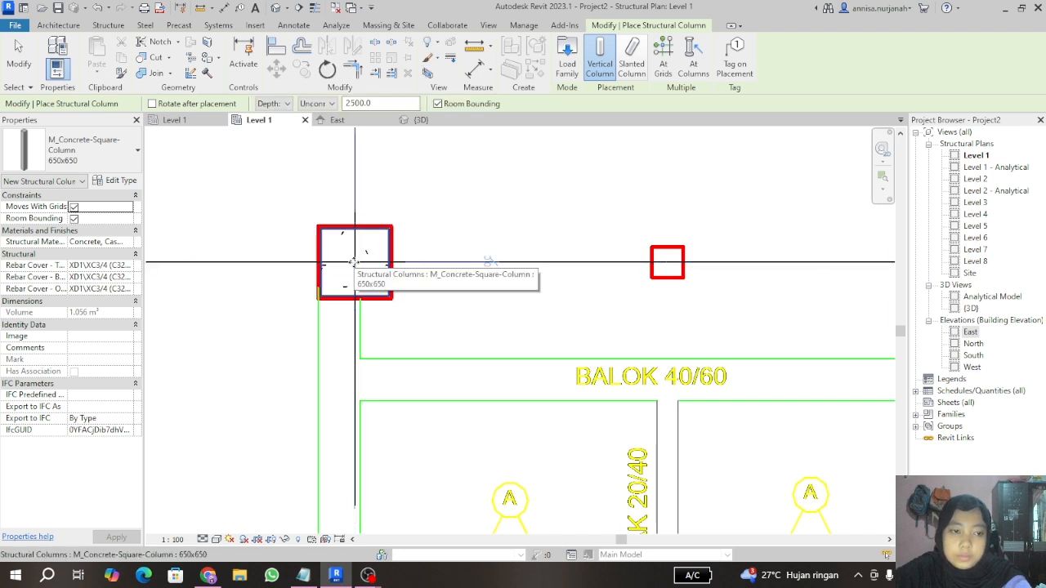
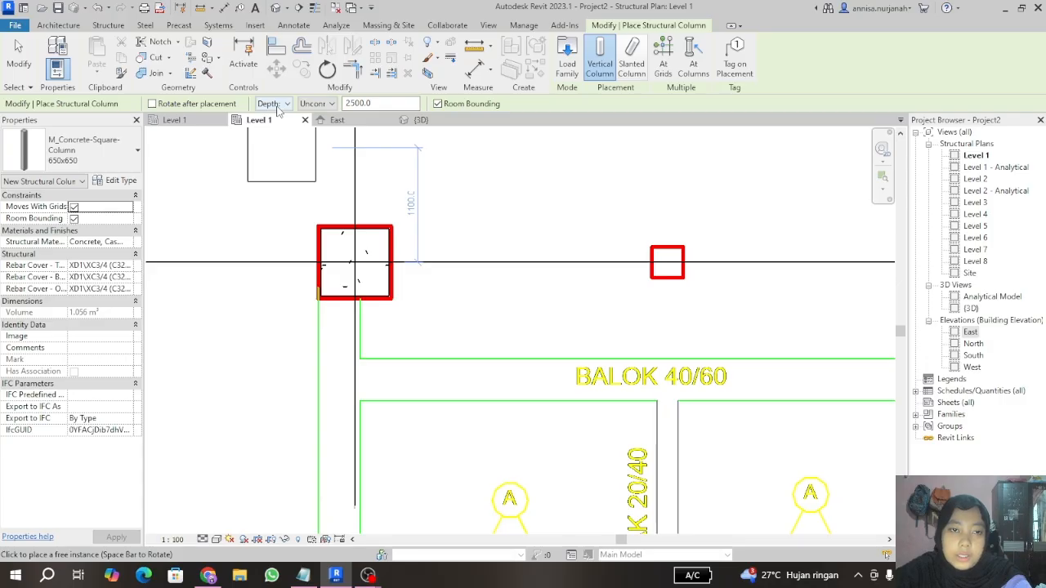
Step: Set the column placement option to Height, then end placement and open the default 3D view
{"action": "left_click", "coordinate": [276, 104]}
{"action": "left_click", "coordinate": [272, 121]}
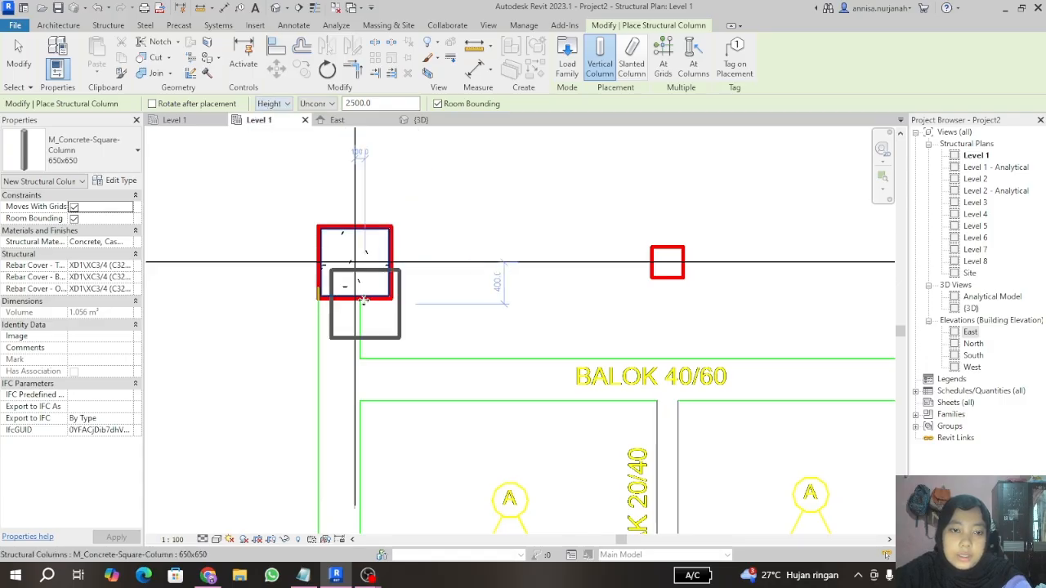
{"action": "scroll", "coordinate": [299, 255], "scroll_direction": "down", "scroll_amount": 4}
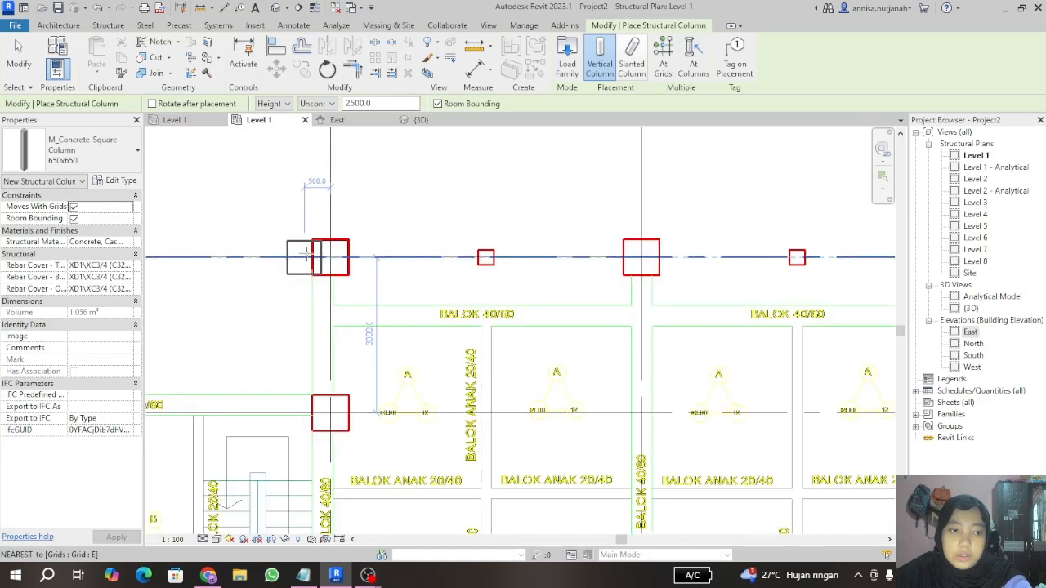
{"action": "scroll", "coordinate": [308, 241], "scroll_direction": "up", "scroll_amount": 1}
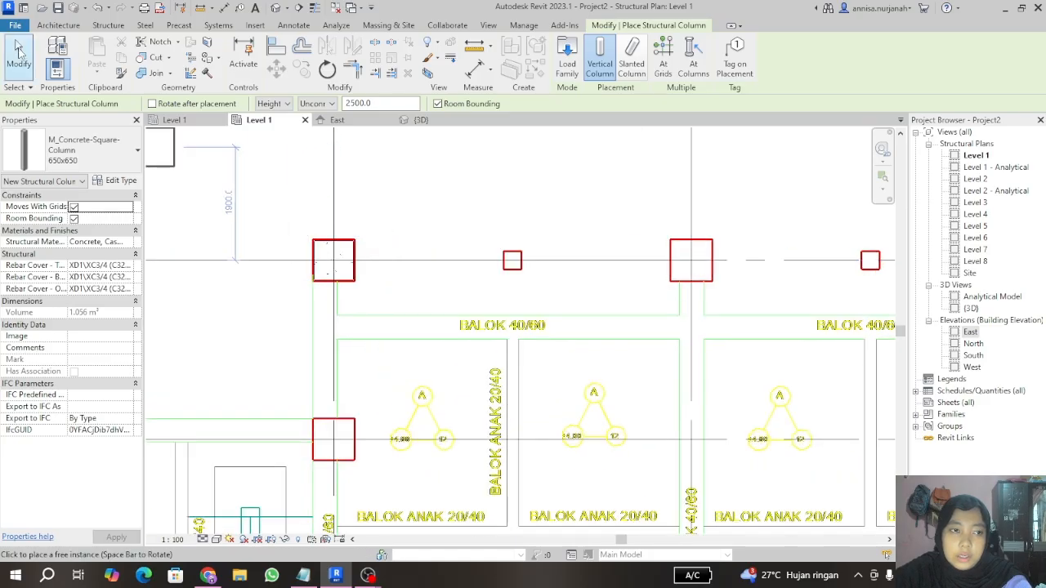
{"action": "left_click", "coordinate": [18, 50]}
{"action": "left_click", "coordinate": [416, 120]}
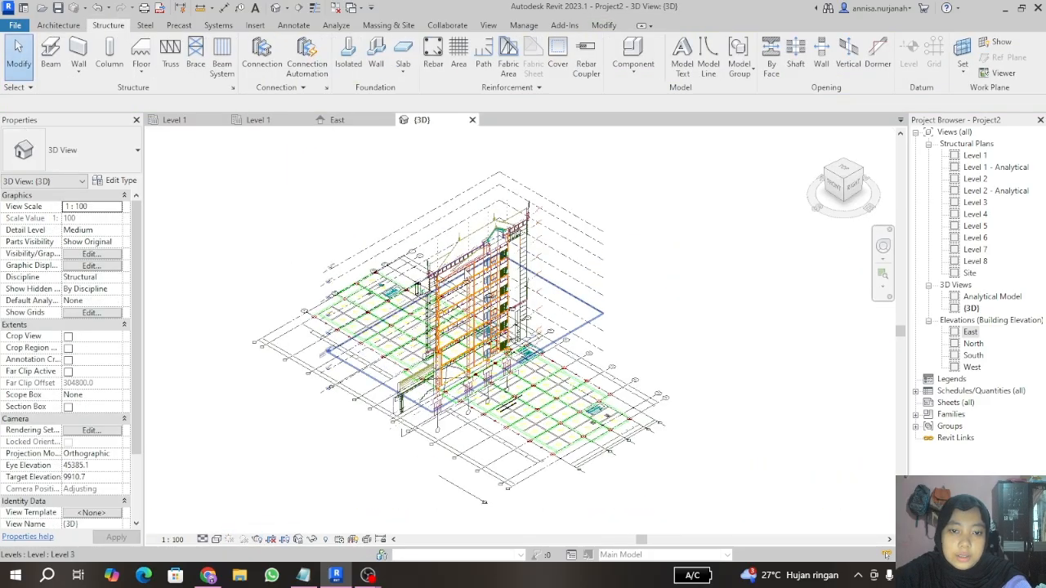
Step: Hide the imported drawings BALOK LT 2.dwg and POTONGAN 2.dwg in the 3D view through its visibility/graphics overrides
{"action": "scroll", "coordinate": [302, 266], "scroll_direction": "up", "scroll_amount": 2}
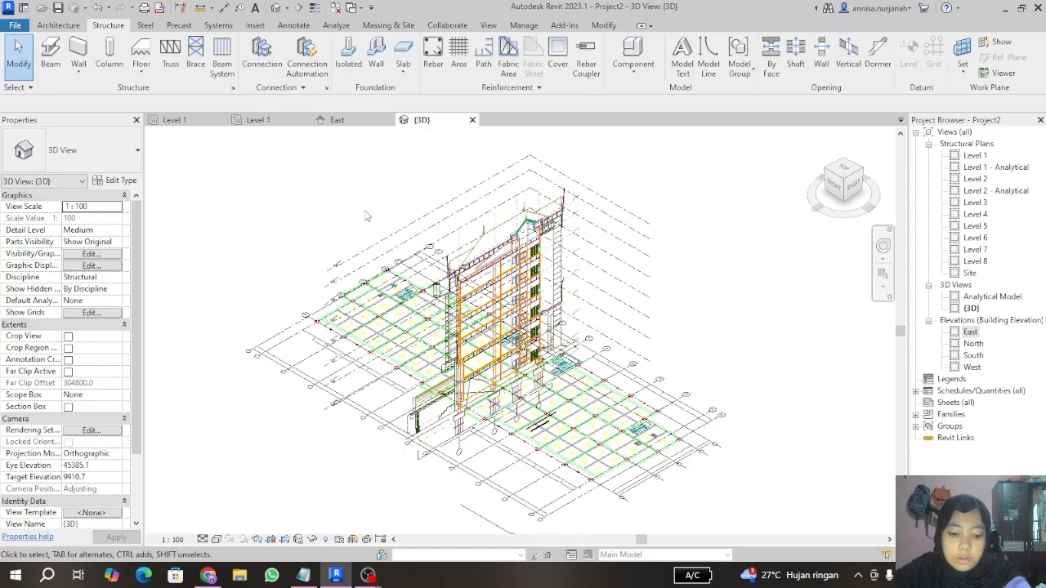
{"action": "key", "text": "v"}
{"action": "key", "text": "g"}
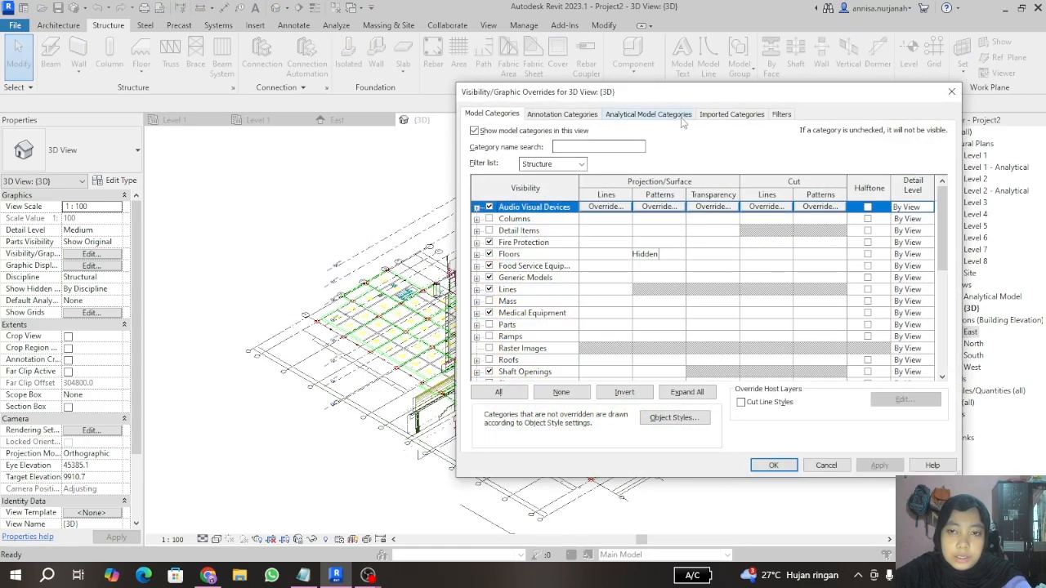
{"action": "left_click", "coordinate": [717, 116]}
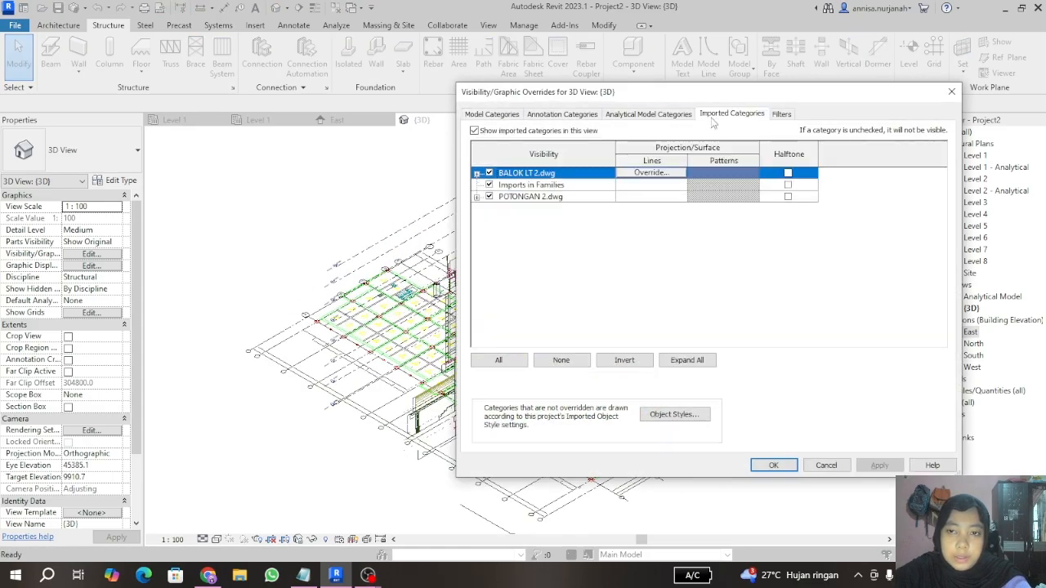
{"action": "left_click", "coordinate": [489, 196]}
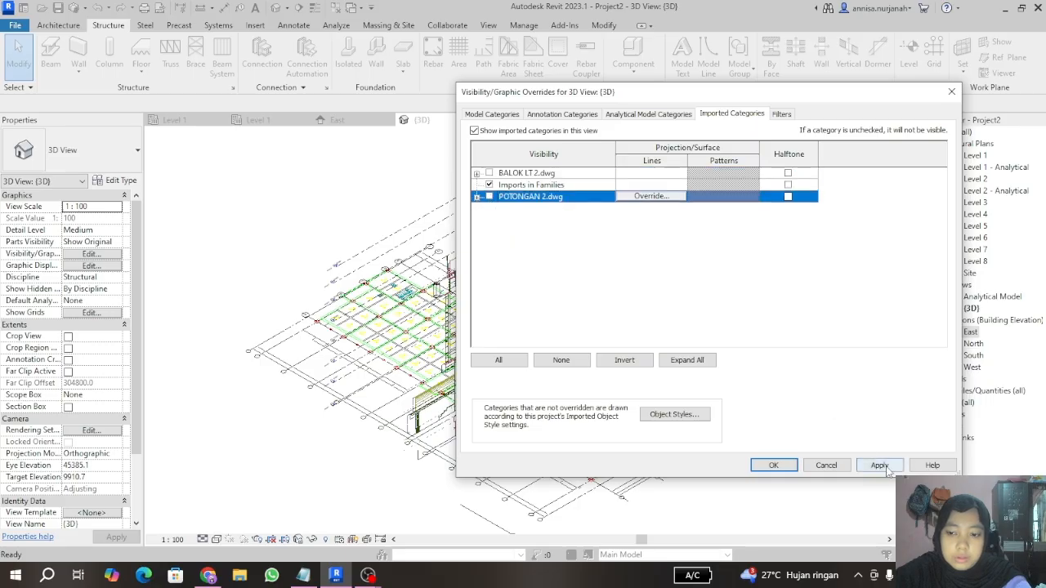
{"action": "left_click", "coordinate": [771, 467]}
Step: Set the 650x650 column at grids 3 and E to top level Level 2 with a base offset of 0
{"action": "scroll", "coordinate": [541, 342], "scroll_direction": "up", "scroll_amount": 5}
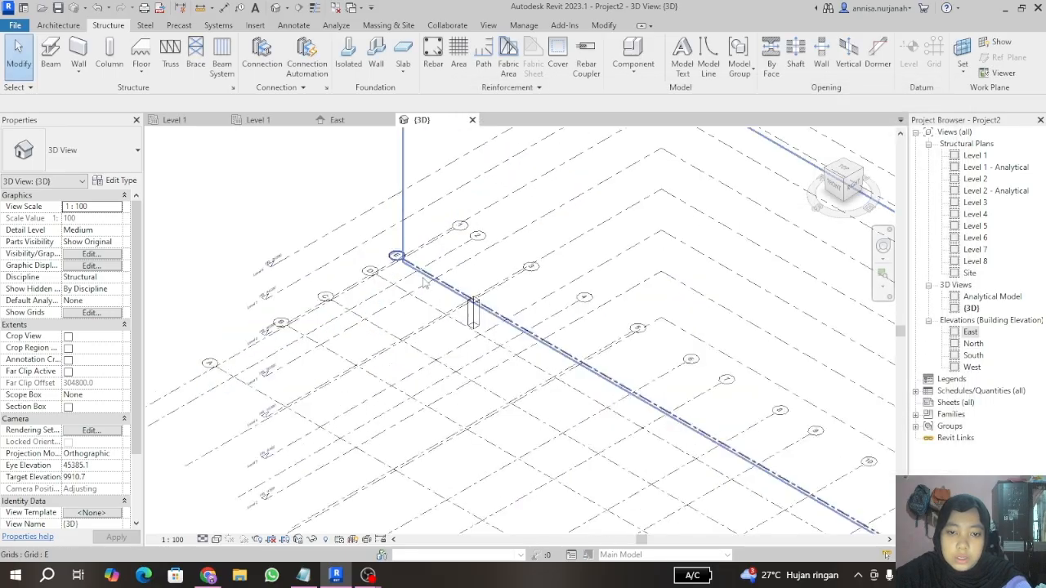
{"action": "scroll", "coordinate": [523, 339], "scroll_direction": "up", "scroll_amount": 5}
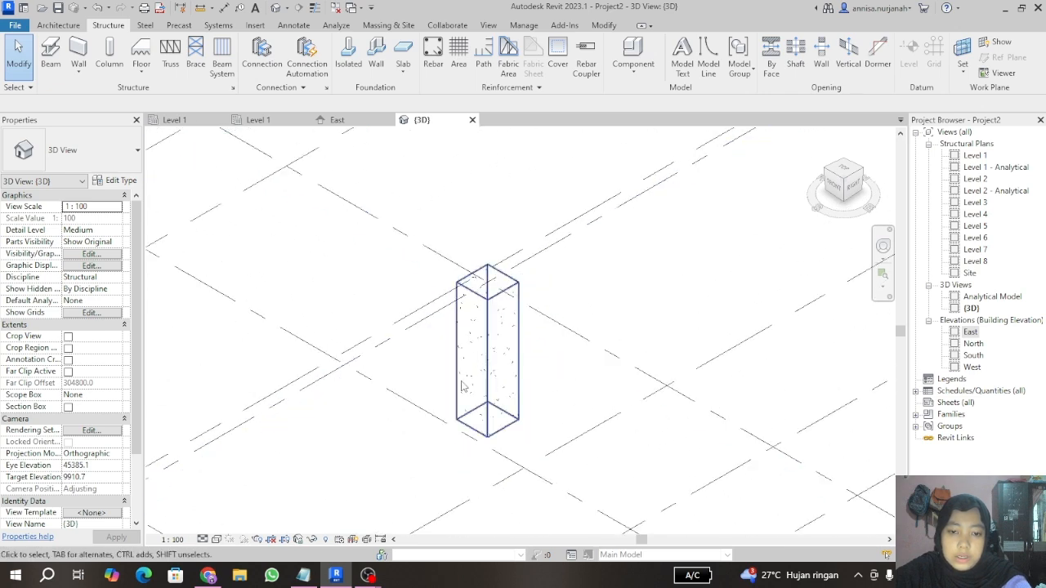
{"action": "left_click", "coordinate": [484, 331]}
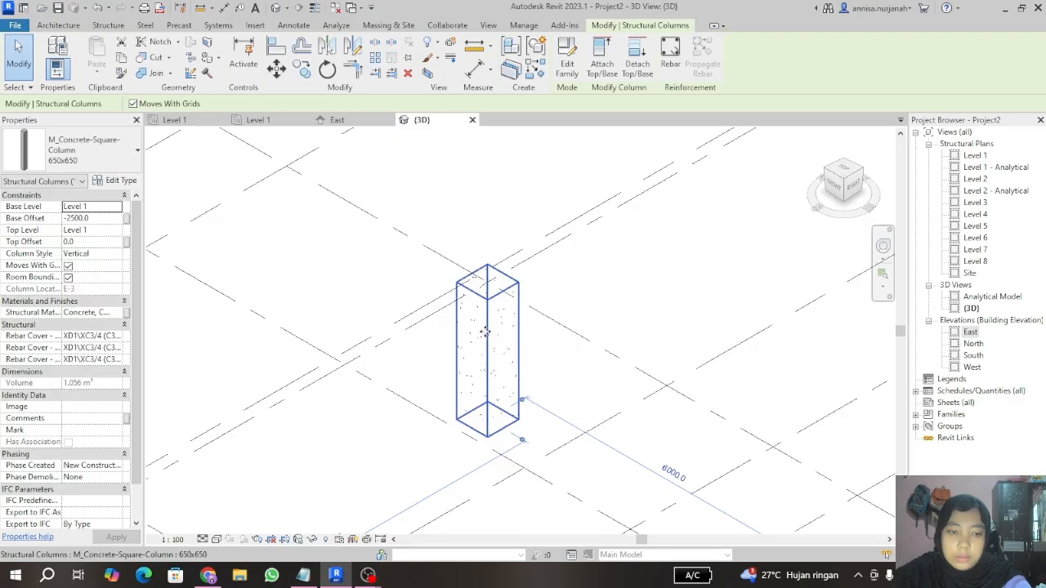
{"action": "scroll", "coordinate": [484, 332], "scroll_direction": "down", "scroll_amount": 3}
{"action": "key", "text": "Escape"}
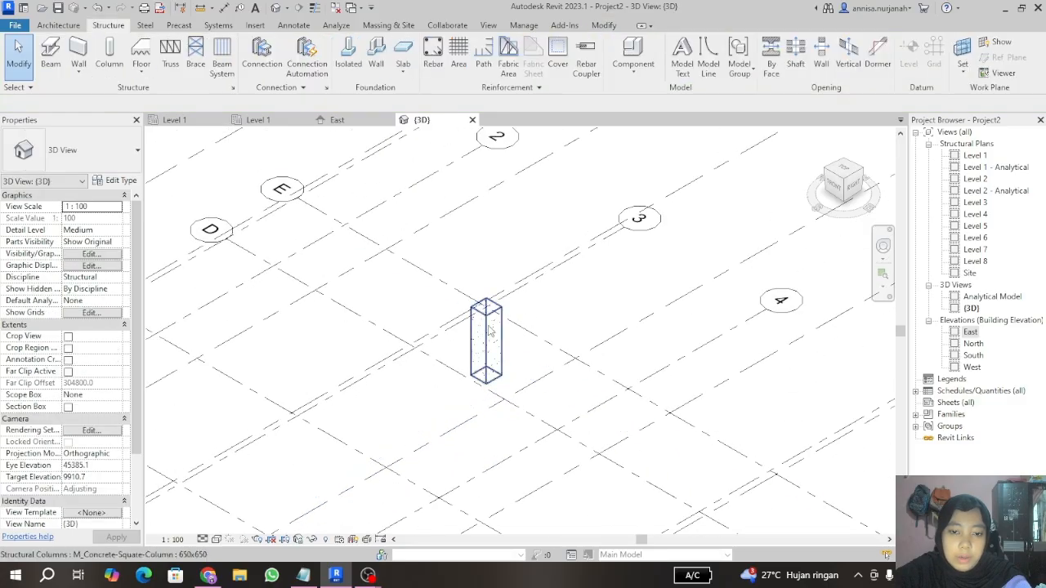
{"action": "left_click", "coordinate": [484, 327]}
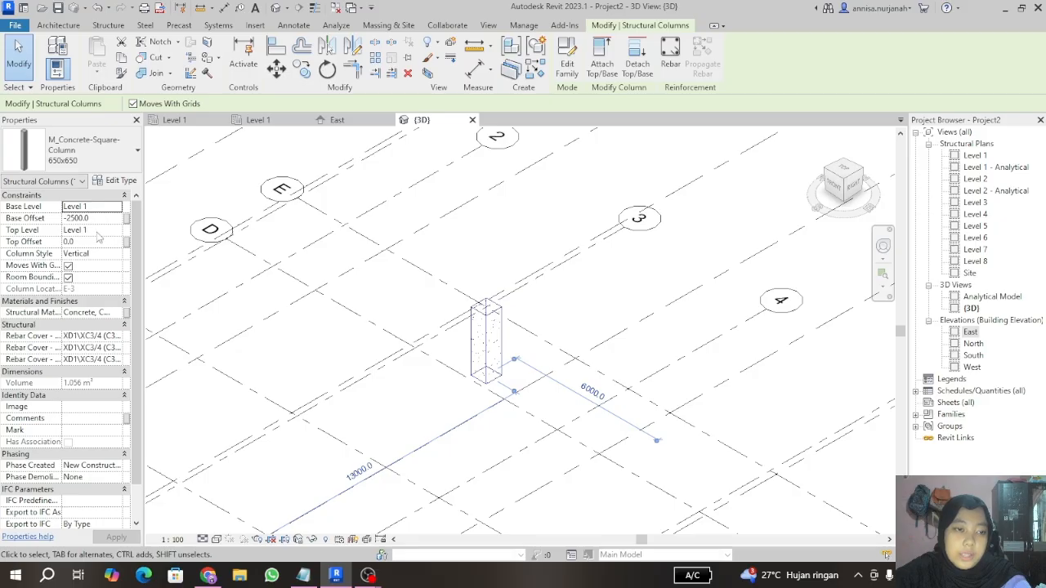
{"action": "left_click", "coordinate": [103, 233]}
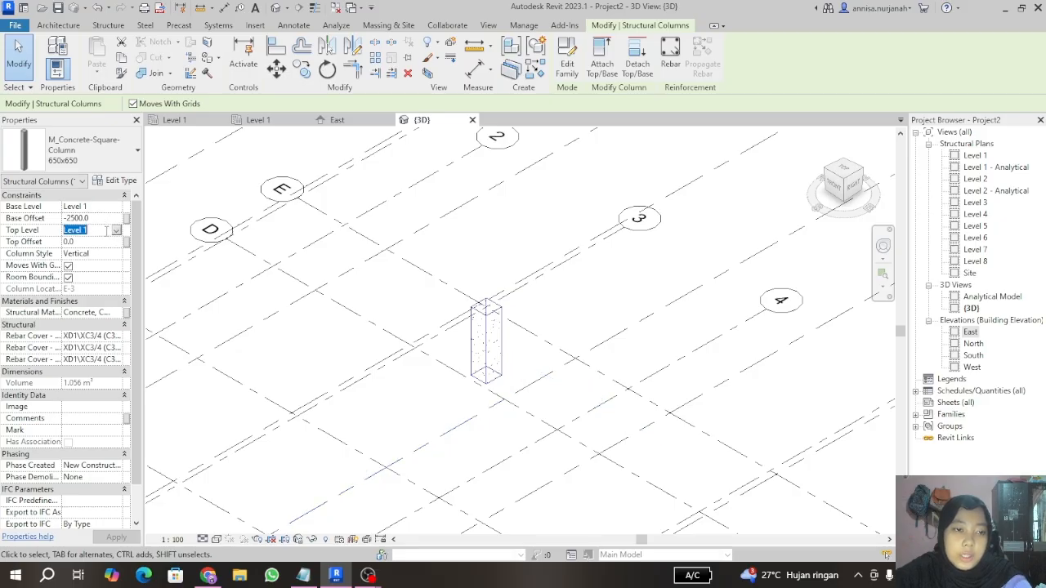
{"action": "left_click", "coordinate": [116, 231]}
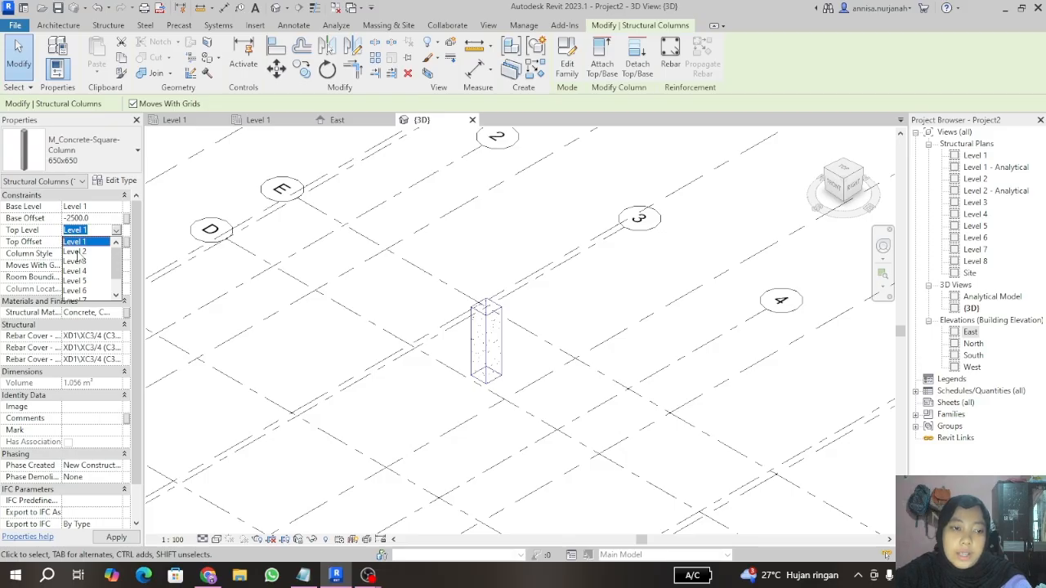
{"action": "left_click", "coordinate": [77, 253]}
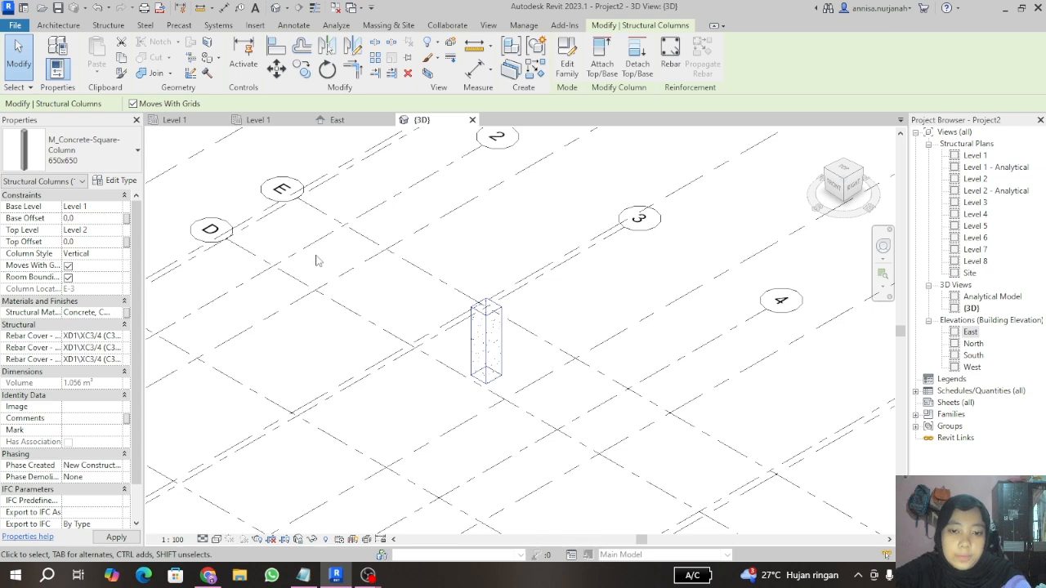
Step: Examine the height of the 650x650 column against the grids and levels from different angles in the 3D view
{"action": "scroll", "coordinate": [329, 311], "scroll_direction": "down", "scroll_amount": 2}
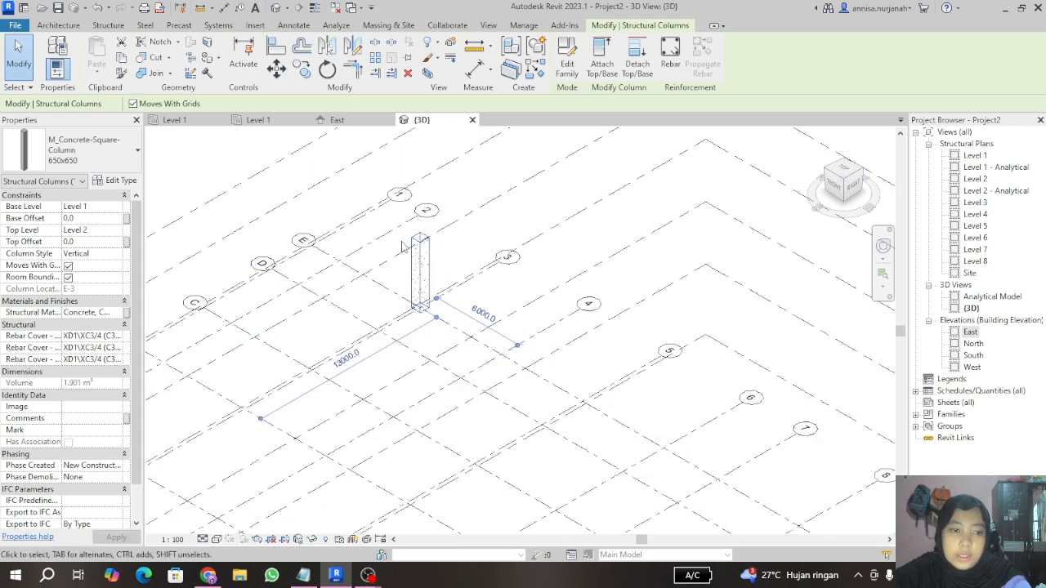
{"action": "scroll", "coordinate": [401, 247], "scroll_direction": "up", "scroll_amount": 4}
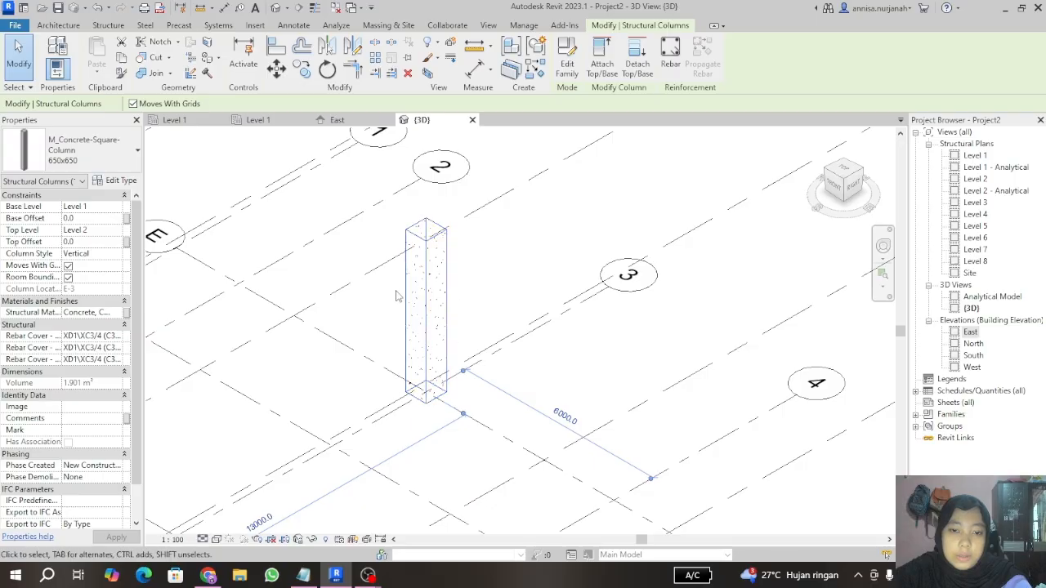
{"action": "scroll", "coordinate": [378, 314], "scroll_direction": "down", "scroll_amount": 1}
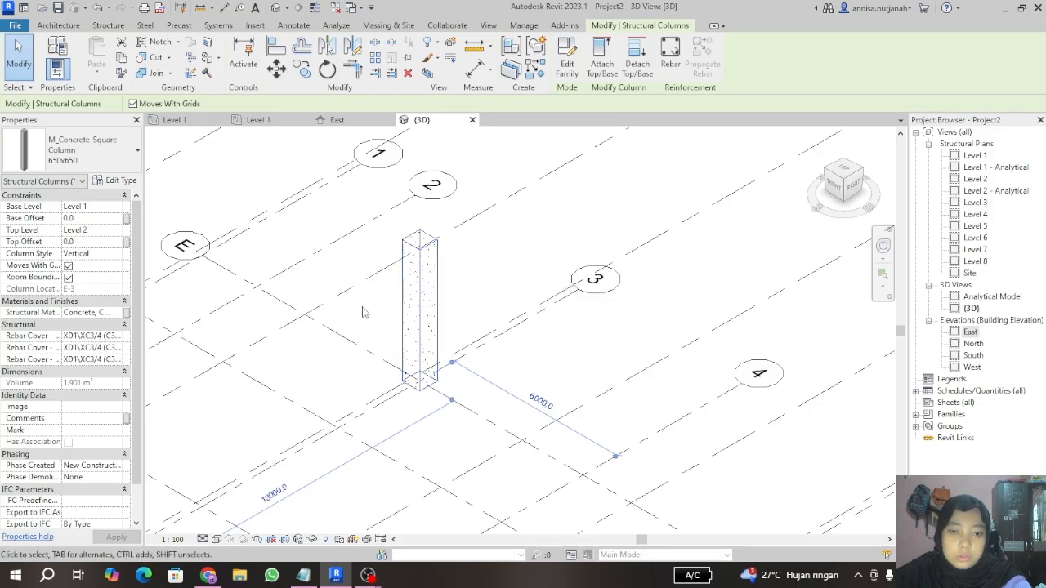
{"action": "left_click", "coordinate": [24, 65]}
{"action": "scroll", "coordinate": [478, 365], "scroll_direction": "down", "scroll_amount": 2}
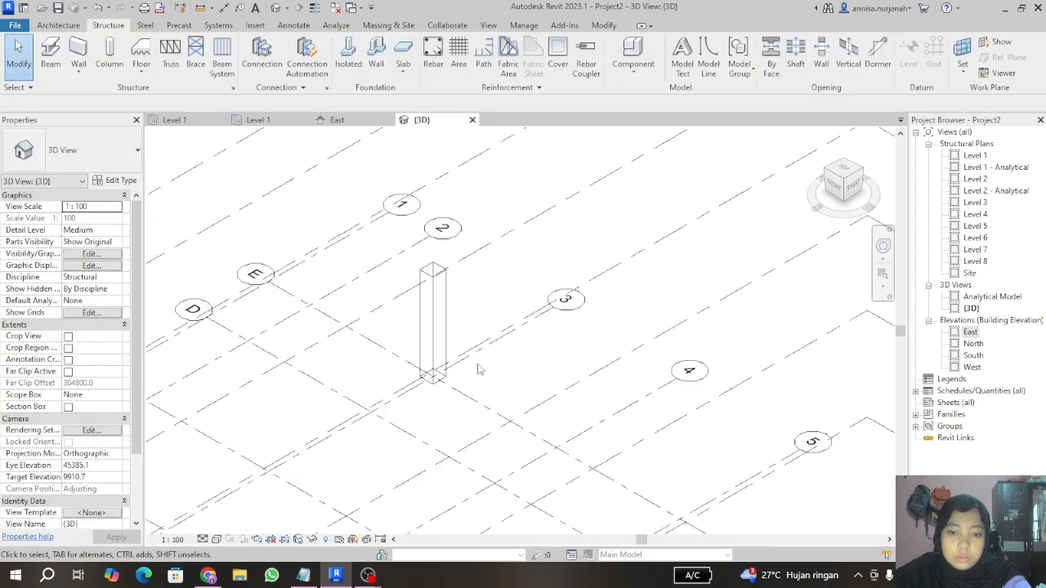
{"action": "left_click", "coordinate": [434, 308]}
{"action": "scroll", "coordinate": [433, 331], "scroll_direction": "down", "scroll_amount": 2}
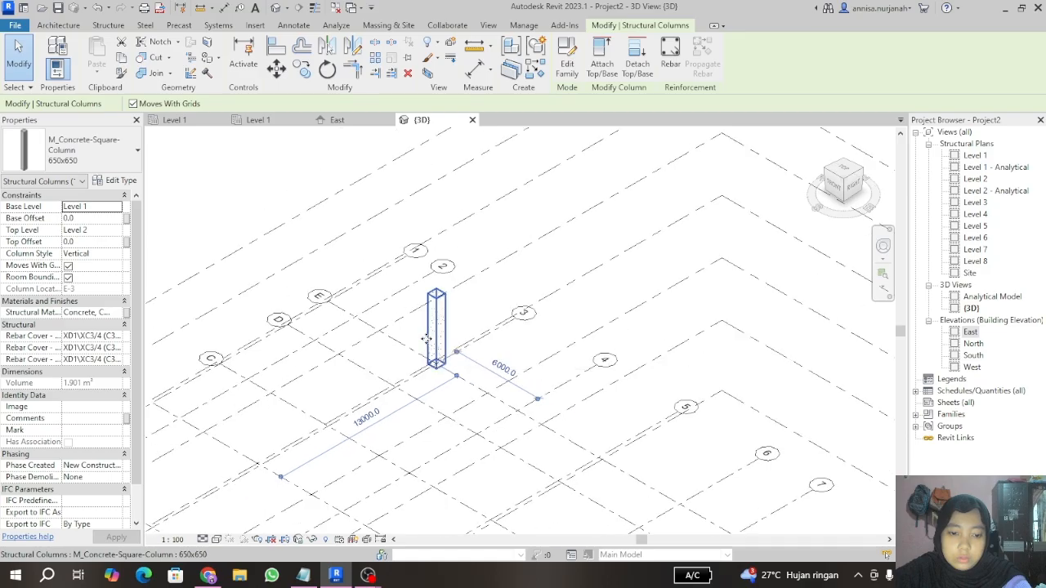
{"action": "scroll", "coordinate": [437, 331], "scroll_direction": "up", "scroll_amount": 4}
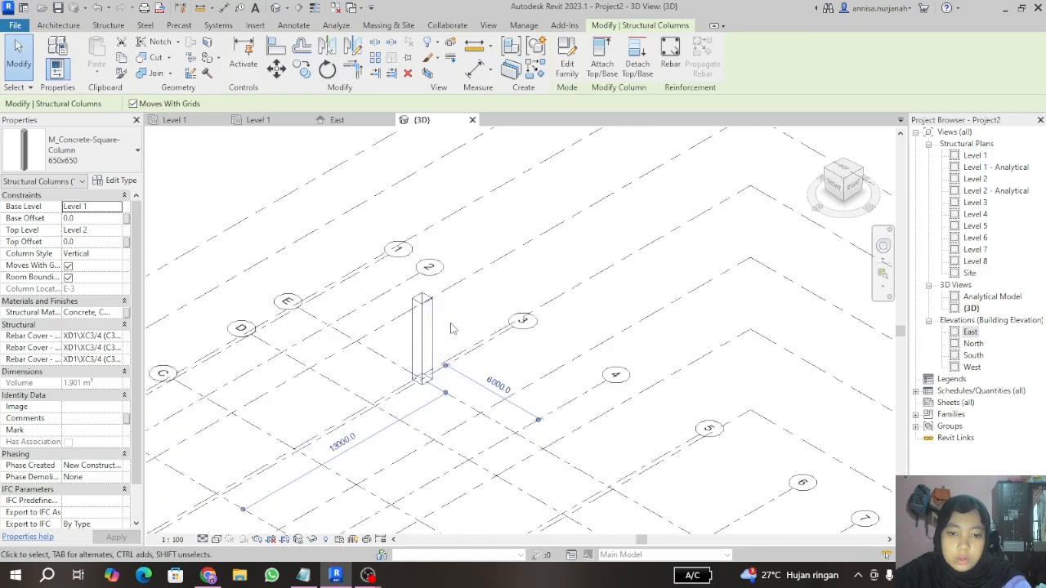
{"action": "left_click", "coordinate": [452, 329]}
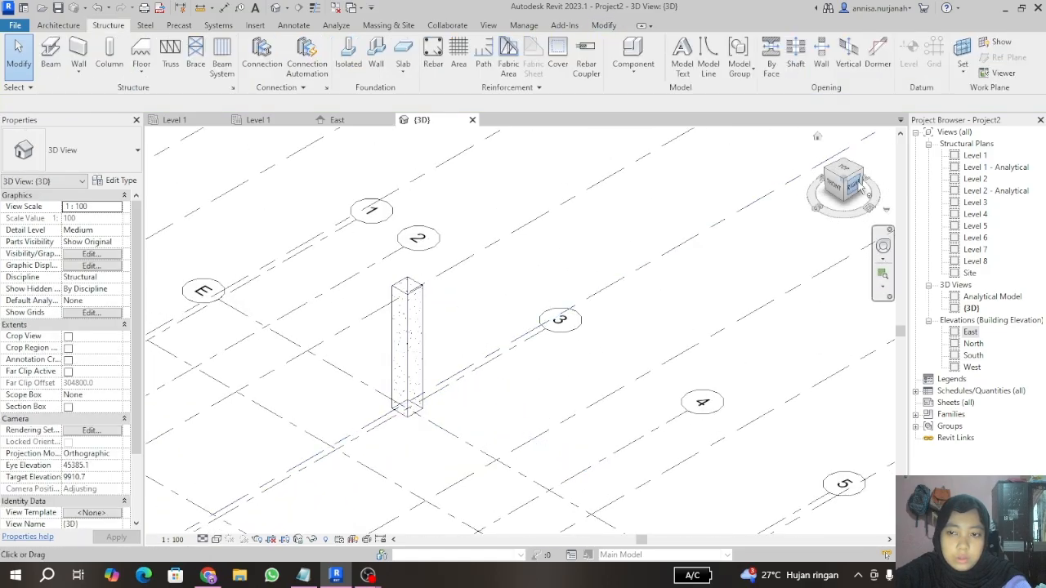
{"action": "mouse_move", "coordinate": [855, 183]}
{"action": "left_mouse_down"}
{"action": "mouse_move", "coordinate": [841, 173]}
{"action": "mouse_move", "coordinate": [834, 121]}
{"action": "left_mouse_up"}
{"action": "scroll", "coordinate": [533, 336], "scroll_direction": "down", "scroll_amount": 3}
{"action": "scroll", "coordinate": [543, 315], "scroll_direction": "down", "scroll_amount": 3}
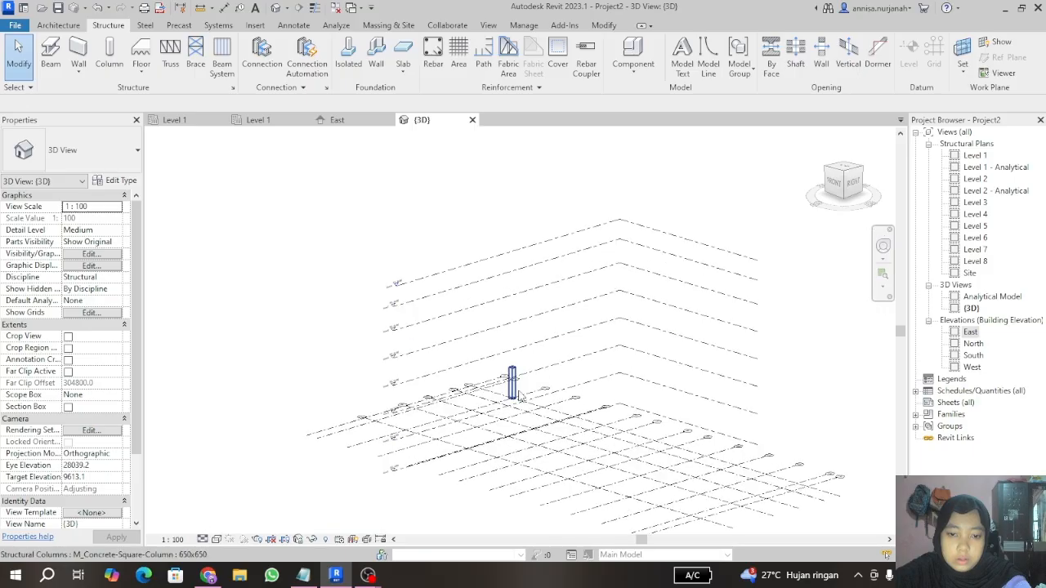
{"action": "scroll", "coordinate": [434, 407], "scroll_direction": "up", "scroll_amount": 5}
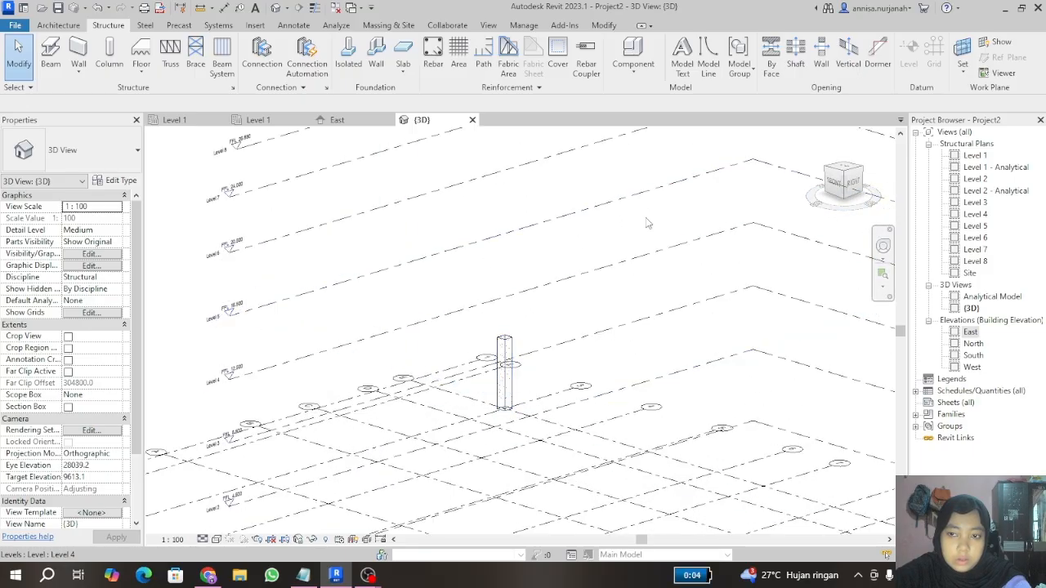
Step: Open the East elevation and examine the section drawing against the building levels
{"action": "left_click", "coordinate": [332, 120]}
{"action": "scroll", "coordinate": [415, 199], "scroll_direction": "down", "scroll_amount": 1}
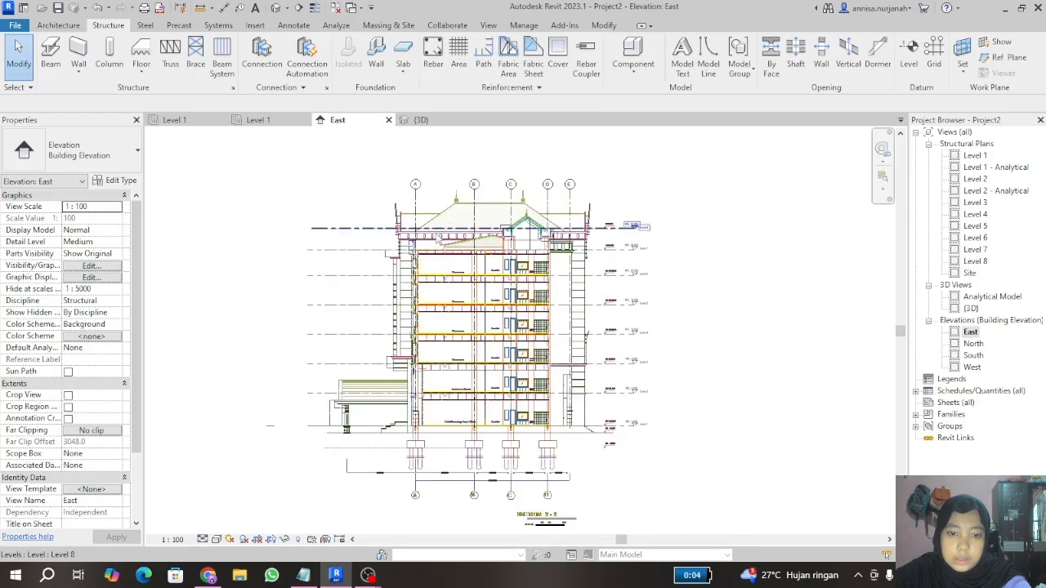
{"action": "scroll", "coordinate": [331, 423], "scroll_direction": "up", "scroll_amount": 3}
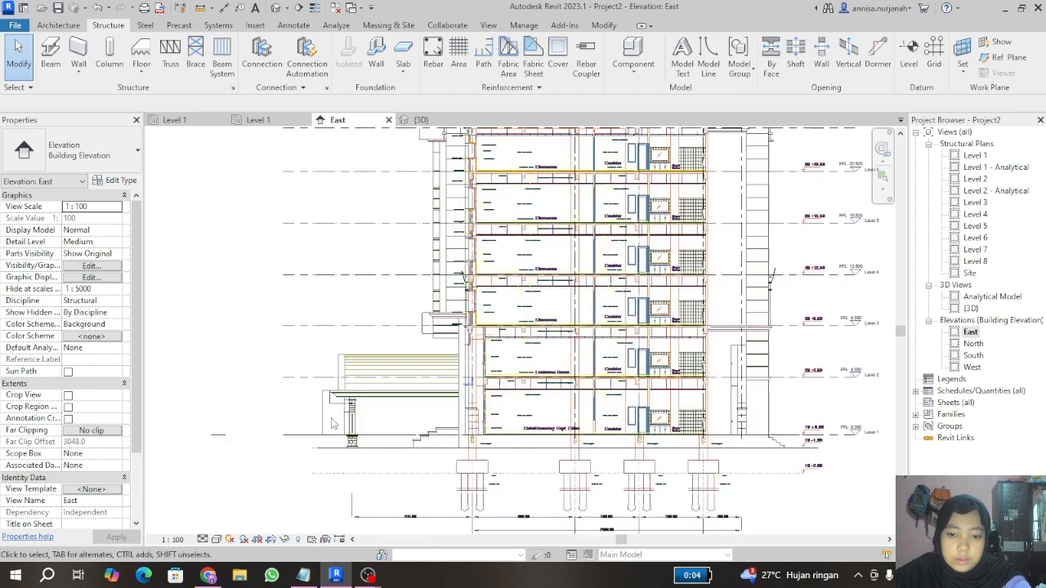
{"action": "scroll", "coordinate": [331, 423], "scroll_direction": "down", "scroll_amount": 1}
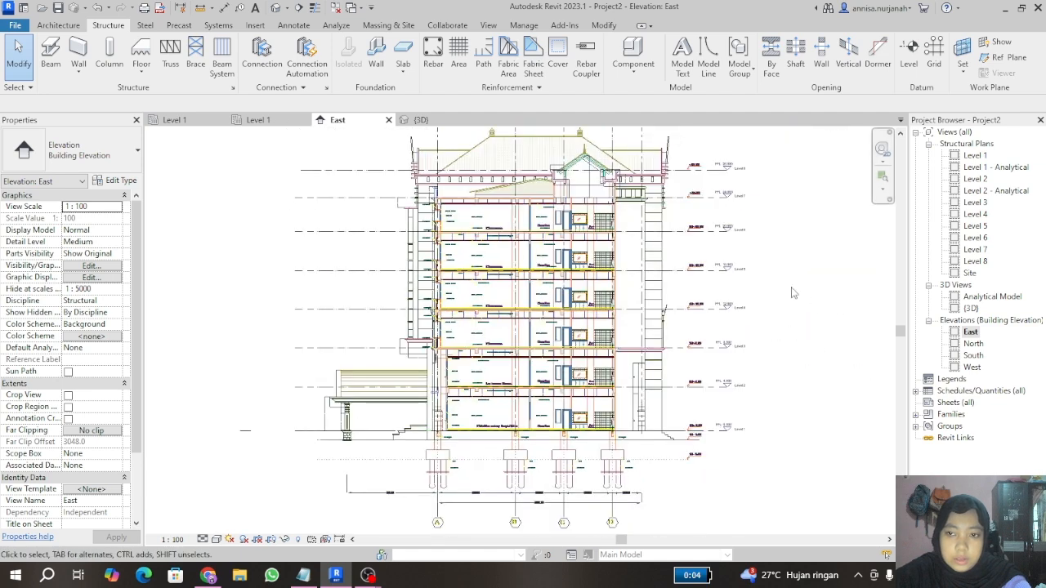
Step: Open the South elevation and examine the top of the column at grid 3 against the Level 2 line
{"action": "double_click", "coordinate": [972, 356]}
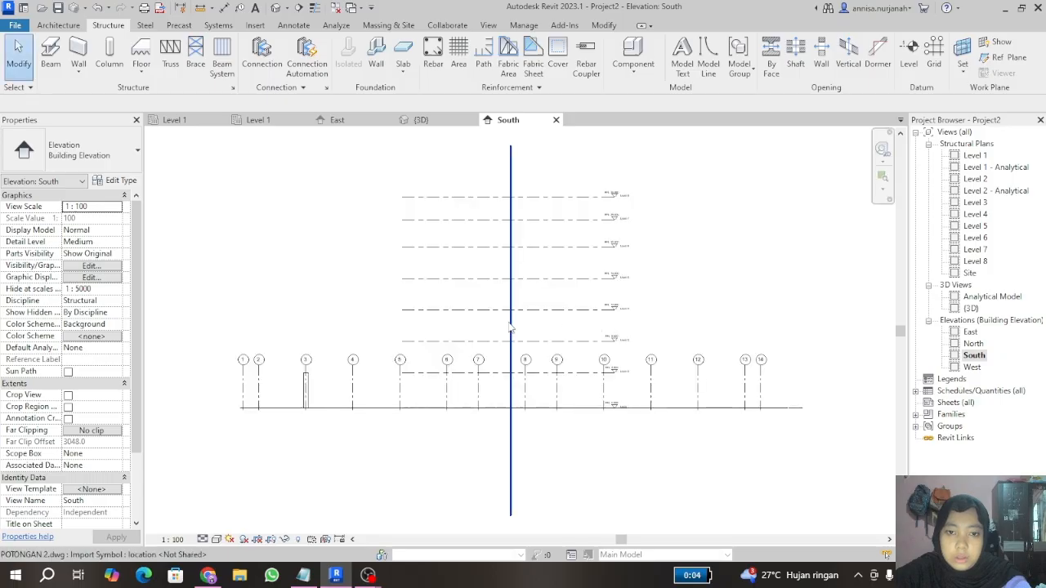
{"action": "scroll", "coordinate": [384, 360], "scroll_direction": "up", "scroll_amount": 5}
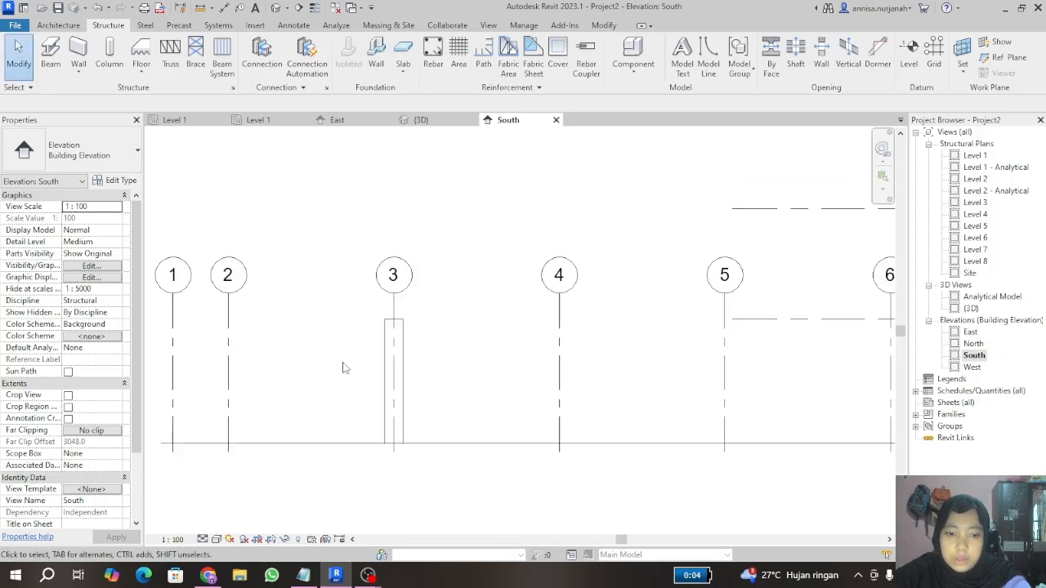
{"action": "scroll", "coordinate": [393, 342], "scroll_direction": "down", "scroll_amount": 1}
{"action": "scroll", "coordinate": [393, 342], "scroll_direction": "down", "scroll_amount": 1}
{"action": "left_click", "coordinate": [637, 326]}
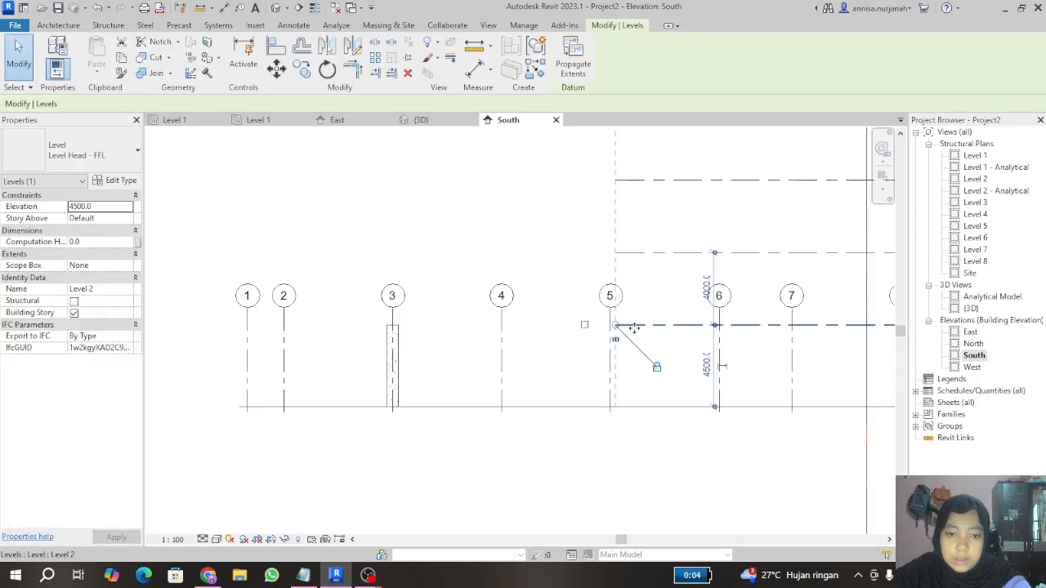
{"action": "scroll", "coordinate": [434, 328], "scroll_direction": "down", "scroll_amount": 3}
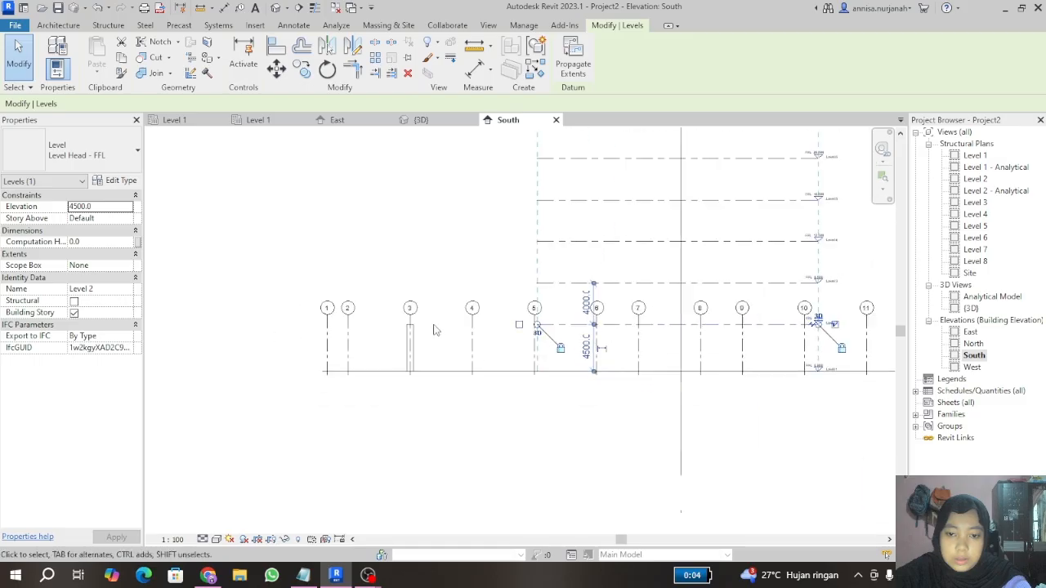
{"action": "left_click", "coordinate": [439, 284]}
{"action": "scroll", "coordinate": [408, 297], "scroll_direction": "down", "scroll_amount": 2}
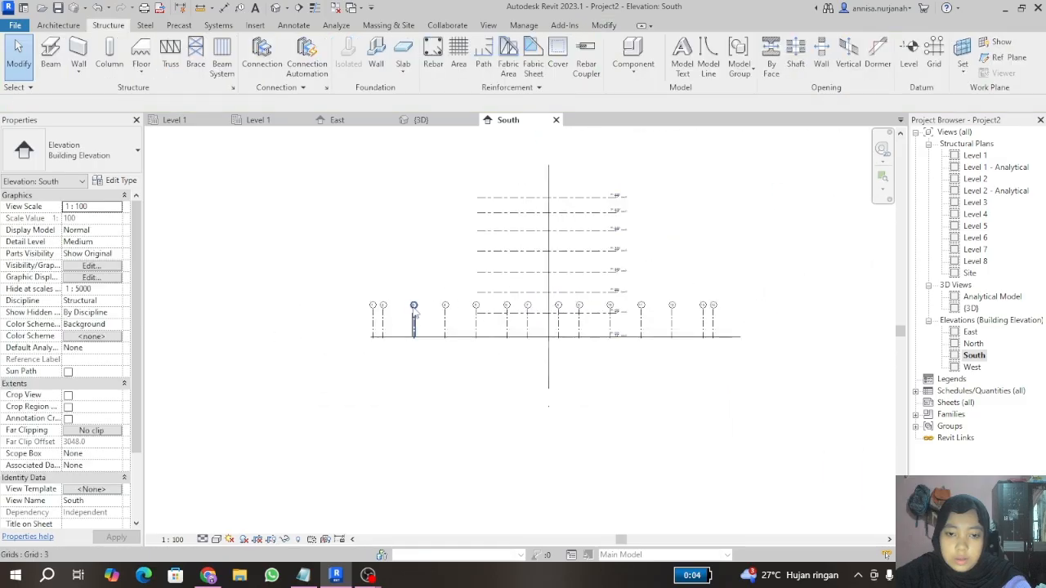
Step: Extend the upper ends of the numbered grid lines to above Level 8 in the South elevation
{"action": "left_click", "coordinate": [414, 310]}
{"action": "scroll", "coordinate": [415, 311], "scroll_direction": "up", "scroll_amount": 2}
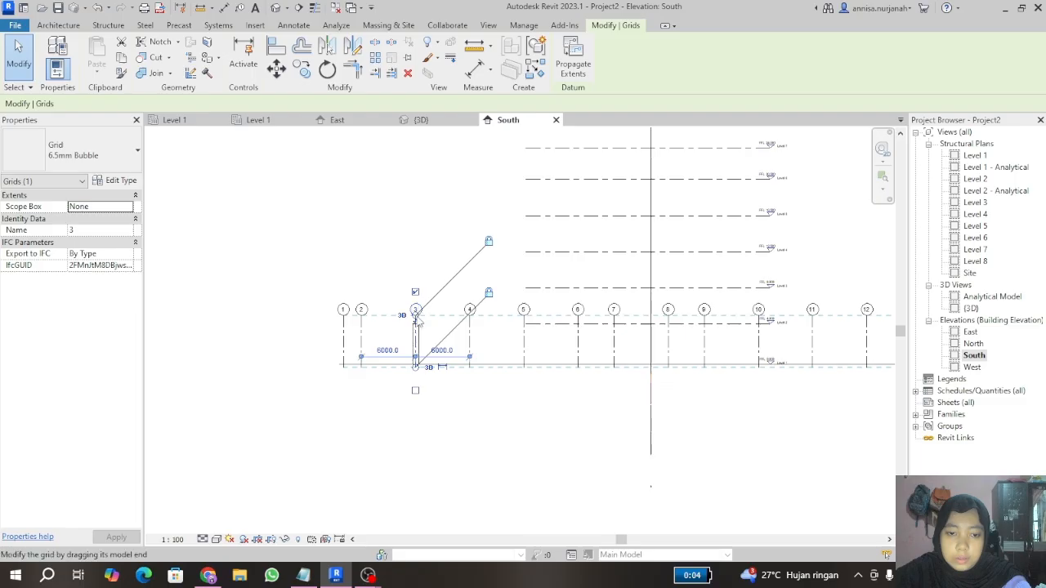
{"action": "left_click_drag", "start_coordinate": [416, 315], "coordinate": [415, 206]}
{"action": "scroll", "coordinate": [423, 270], "scroll_direction": "down", "scroll_amount": 2}
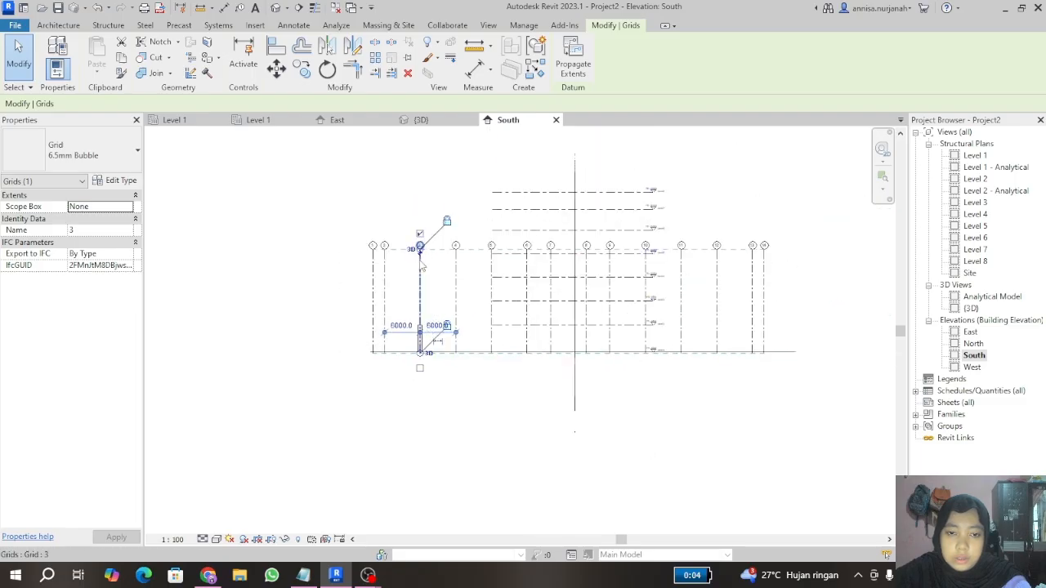
{"action": "left_click_drag", "start_coordinate": [419, 248], "coordinate": [418, 164]}
{"action": "left_click", "coordinate": [469, 425]}
{"action": "scroll", "coordinate": [408, 335], "scroll_direction": "up", "scroll_amount": 2}
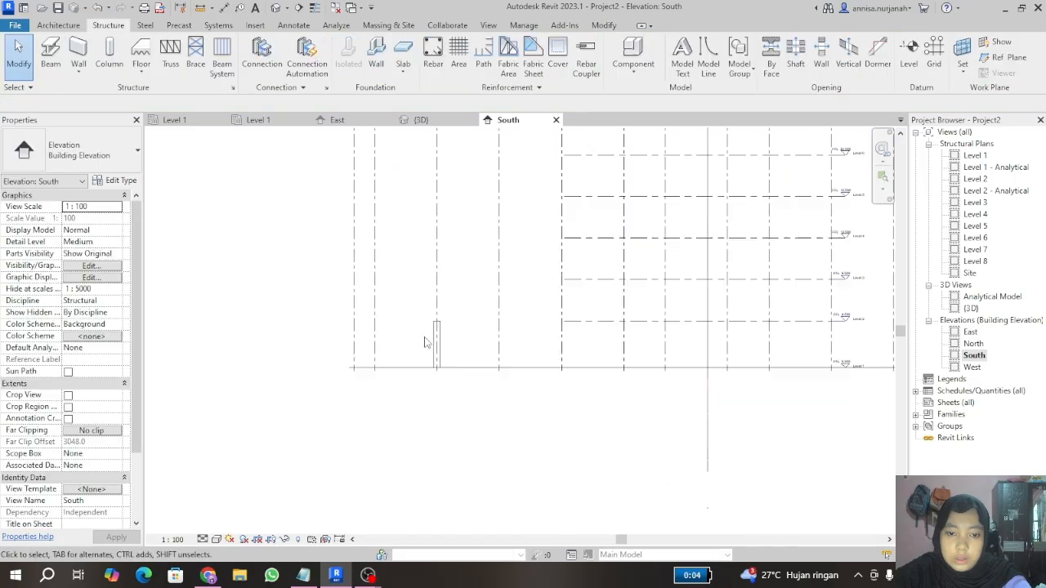
Step: Extend the level lines in the South elevation beyond grid 1 so they cross the column at grid 3
{"action": "left_click", "coordinate": [582, 320]}
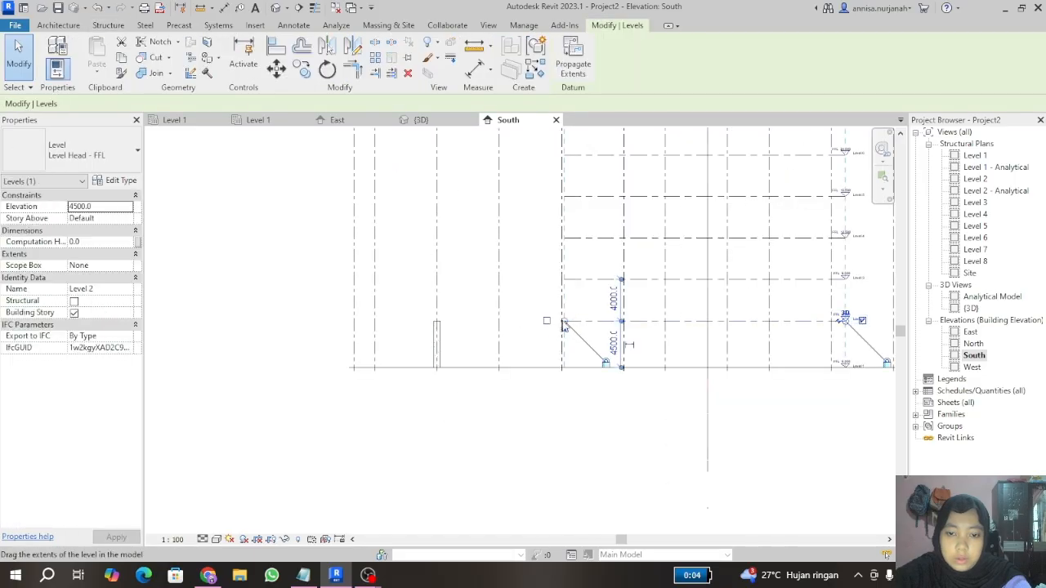
{"action": "left_click_drag", "start_coordinate": [563, 325], "coordinate": [291, 325]}
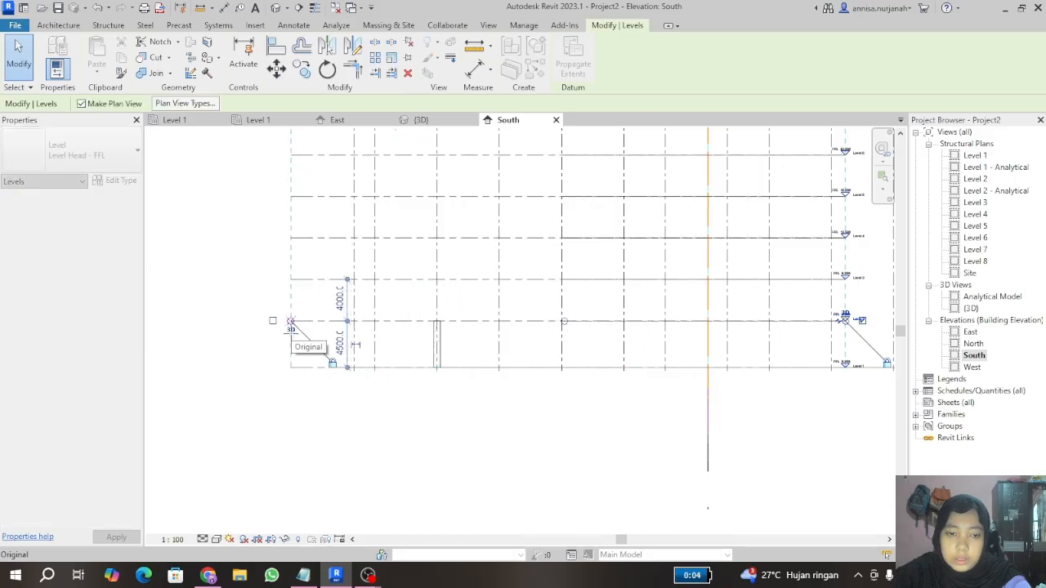
{"action": "left_click", "coordinate": [324, 438]}
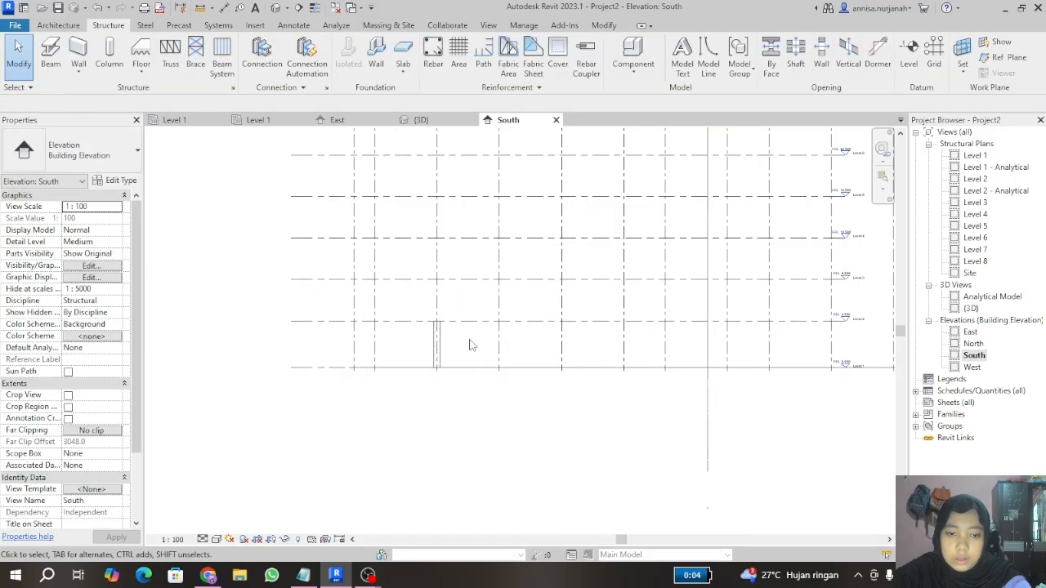
Step: Check the column top against the Level 2 line in the South elevation and return to the Level 1 structural plan
{"action": "scroll", "coordinate": [422, 349], "scroll_direction": "up", "scroll_amount": 3}
{"action": "scroll", "coordinate": [437, 319], "scroll_direction": "up", "scroll_amount": 3}
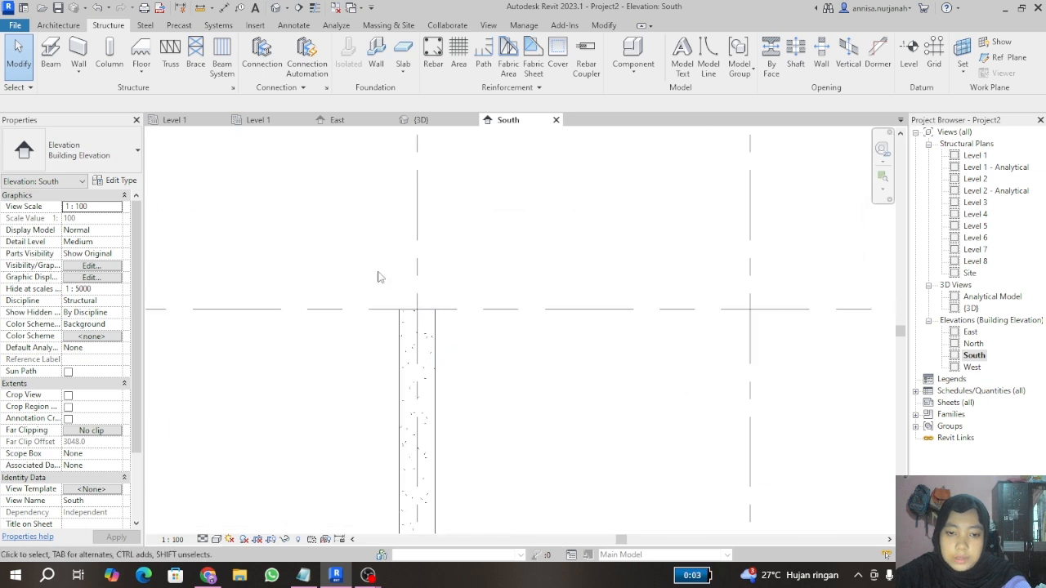
{"action": "scroll", "coordinate": [389, 373], "scroll_direction": "down", "scroll_amount": 2}
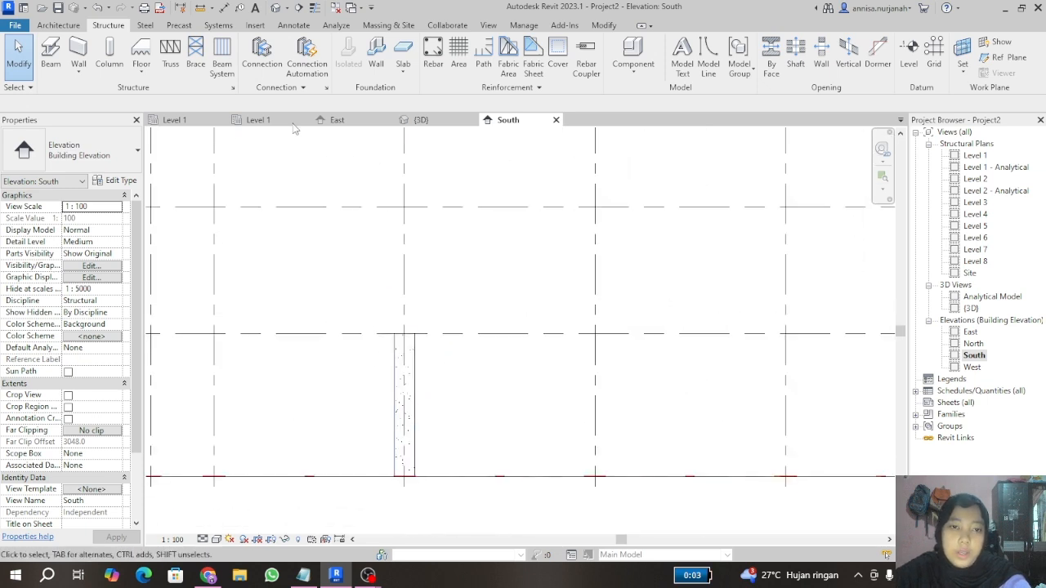
{"action": "left_click", "coordinate": [249, 121]}
{"action": "scroll", "coordinate": [286, 306], "scroll_direction": "down", "scroll_amount": 4}
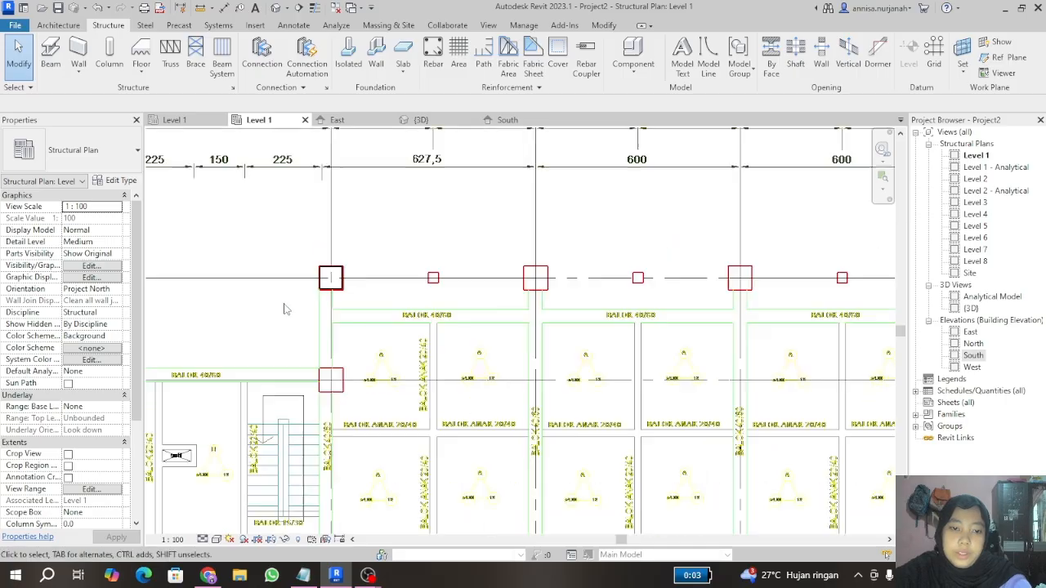
{"action": "scroll", "coordinate": [284, 296], "scroll_direction": "up", "scroll_amount": 5}
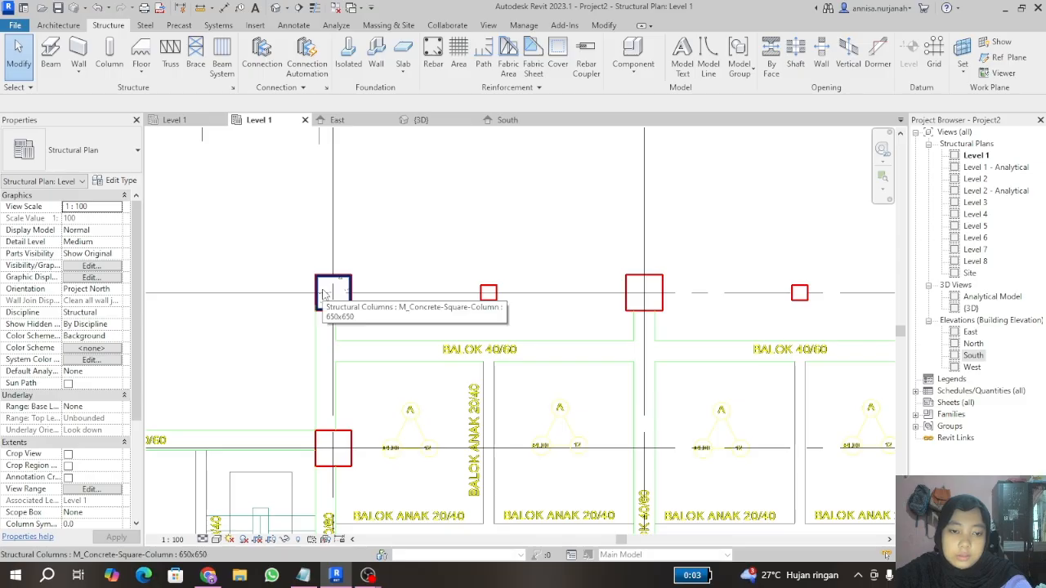
Step: Start a constrained multiple copy of the 650x650 column from its midpoint at grids 3 and E, placing a copy at grids 3 and D
{"action": "left_click", "coordinate": [322, 294]}
{"action": "scroll", "coordinate": [319, 278], "scroll_direction": "down", "scroll_amount": 5}
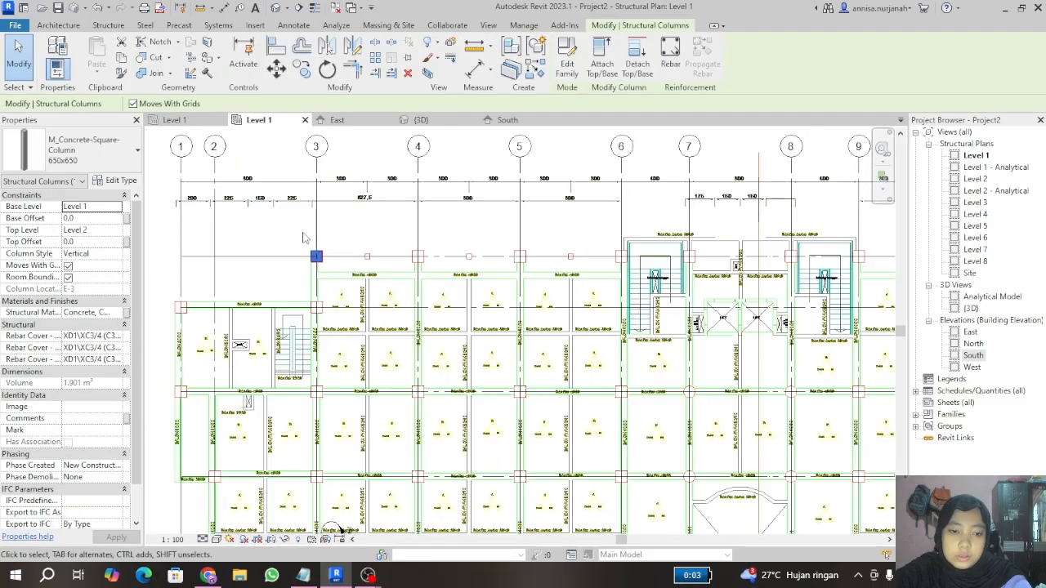
{"action": "scroll", "coordinate": [299, 241], "scroll_direction": "down", "scroll_amount": 2}
{"action": "scroll", "coordinate": [360, 261], "scroll_direction": "up", "scroll_amount": 5}
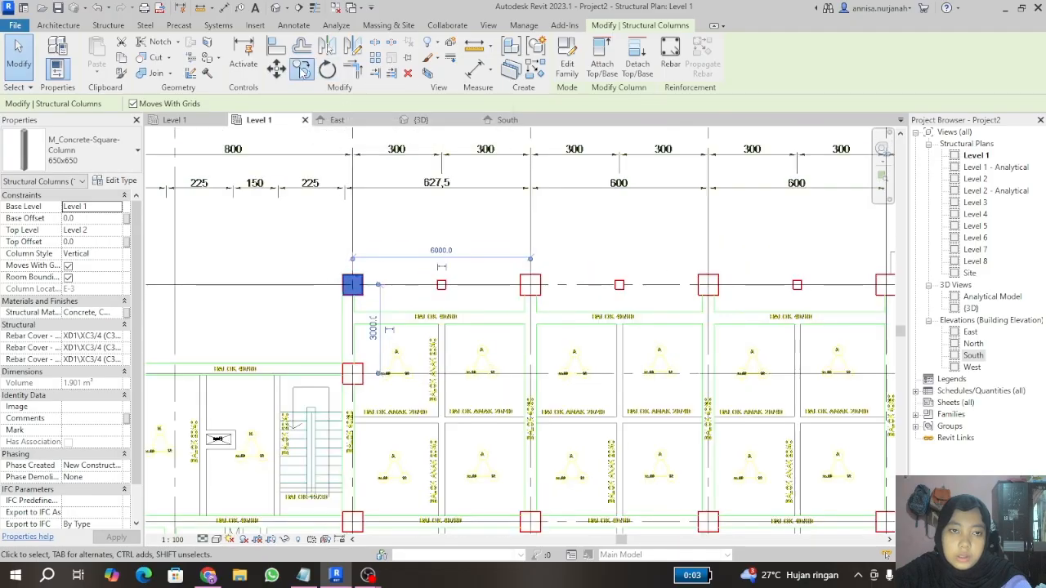
{"action": "left_click", "coordinate": [304, 72]}
{"action": "scroll", "coordinate": [346, 273], "scroll_direction": "up", "scroll_amount": 2}
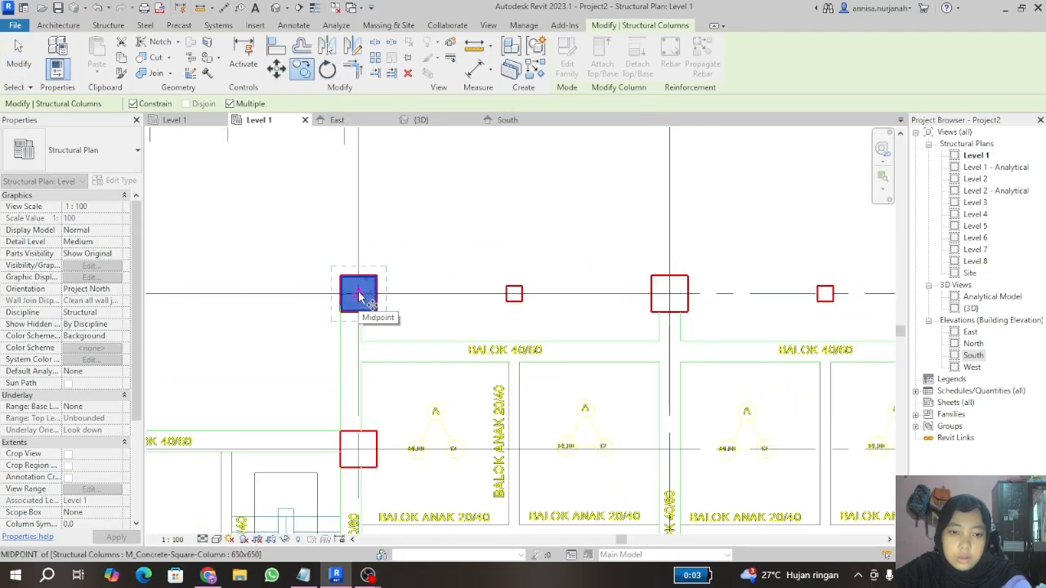
{"action": "scroll", "coordinate": [358, 298], "scroll_direction": "up", "scroll_amount": 3}
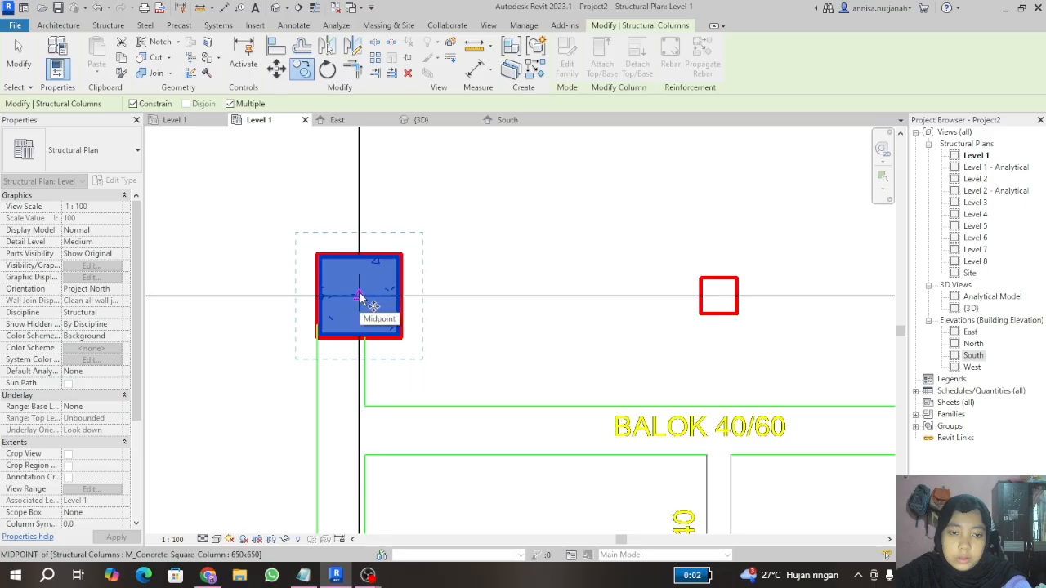
{"action": "left_click", "coordinate": [358, 298]}
{"action": "scroll", "coordinate": [359, 164], "scroll_direction": "down", "scroll_amount": 2}
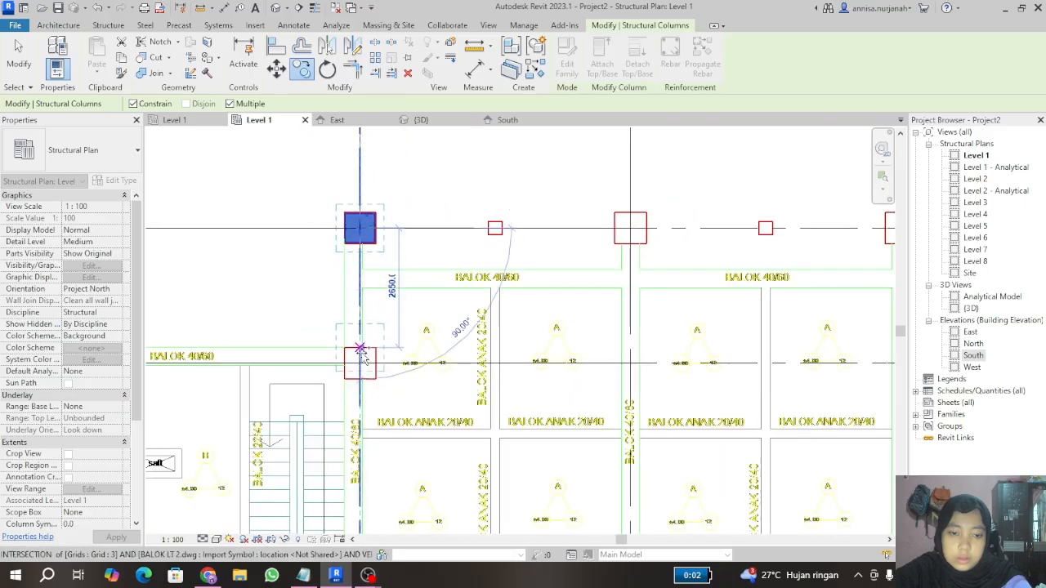
{"action": "left_click", "coordinate": [359, 362]}
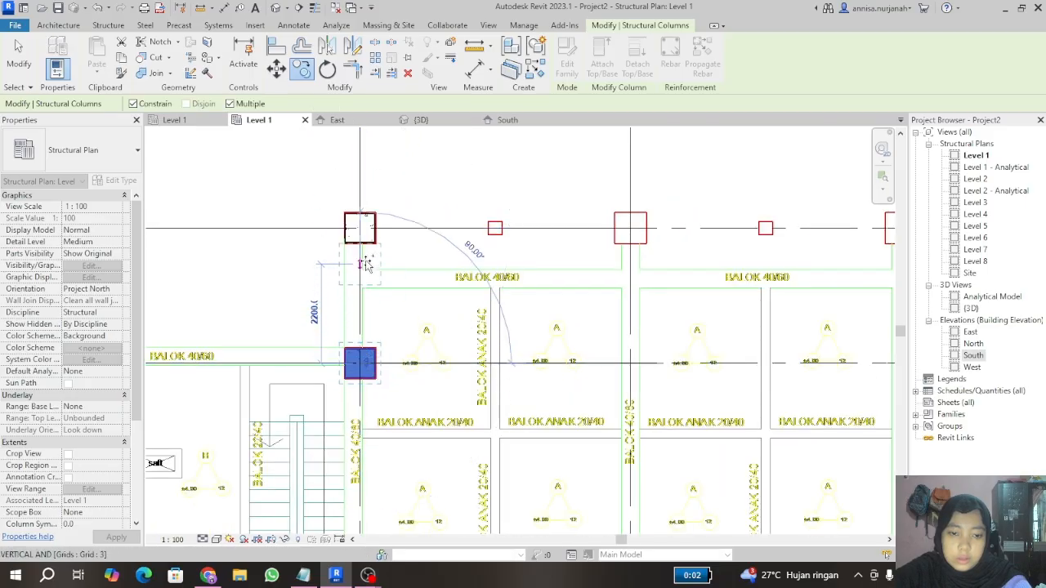
Step: Place further copies of the 650x650 column along grid 3 at its intersections with grids C and B
{"action": "scroll", "coordinate": [360, 261], "scroll_direction": "down", "scroll_amount": 3}
{"action": "scroll", "coordinate": [362, 437], "scroll_direction": "up", "scroll_amount": 4}
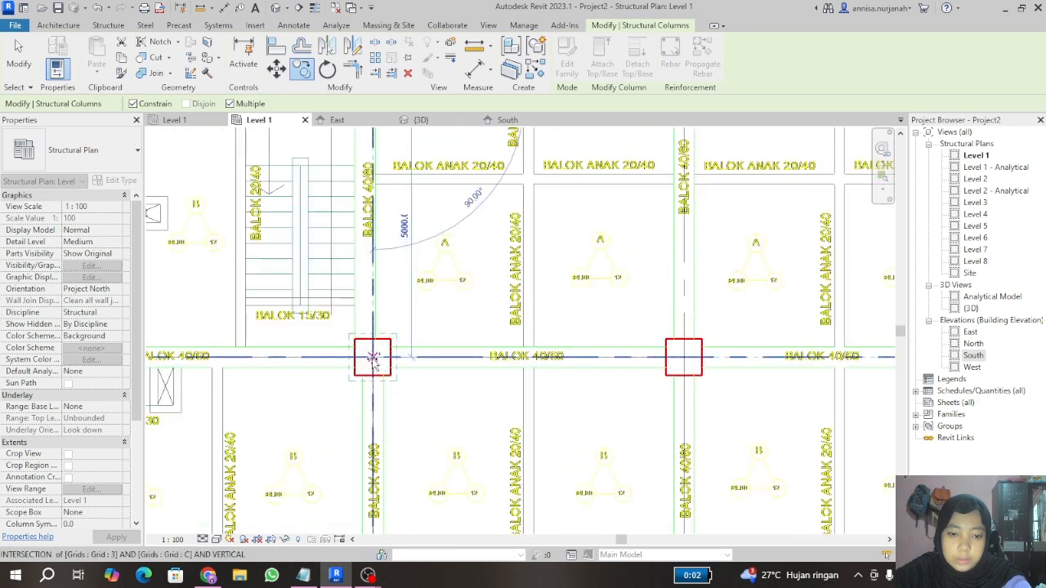
{"action": "left_click", "coordinate": [373, 357]}
{"action": "scroll", "coordinate": [419, 494], "scroll_direction": "down", "scroll_amount": 4}
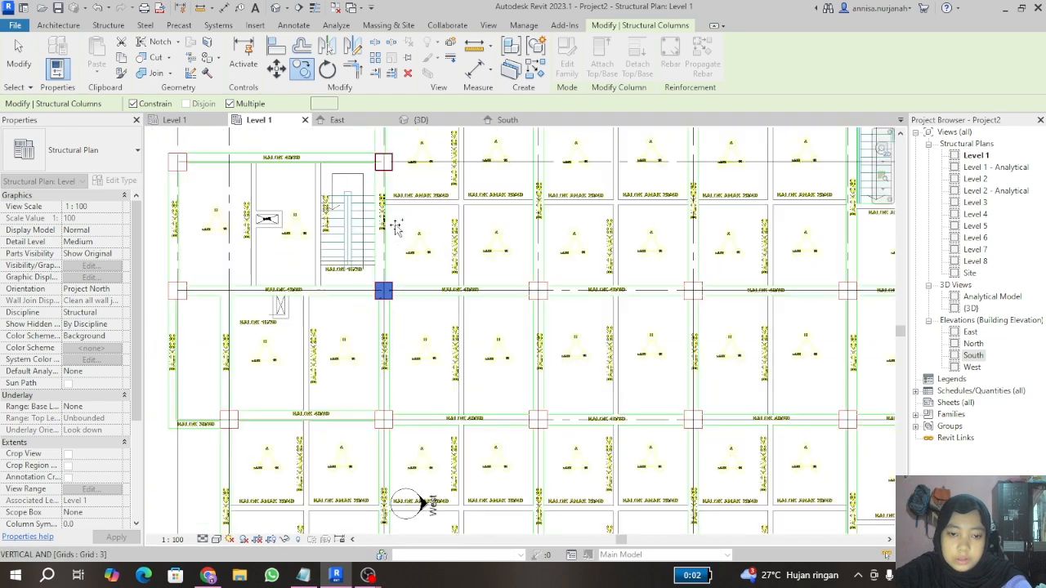
{"action": "scroll", "coordinate": [384, 384], "scroll_direction": "up", "scroll_amount": 5}
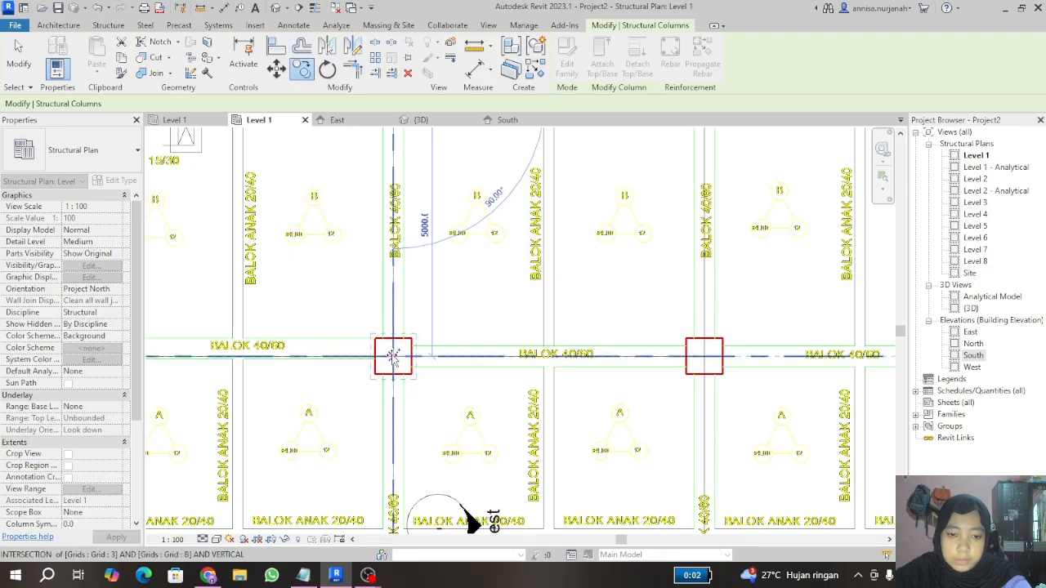
{"action": "left_click", "coordinate": [393, 357]}
Step: Place a copy of the 650x650 column on grid 3 at the CAD plan's lowest row of column outlines
{"action": "scroll", "coordinate": [393, 253], "scroll_direction": "down", "scroll_amount": 4}
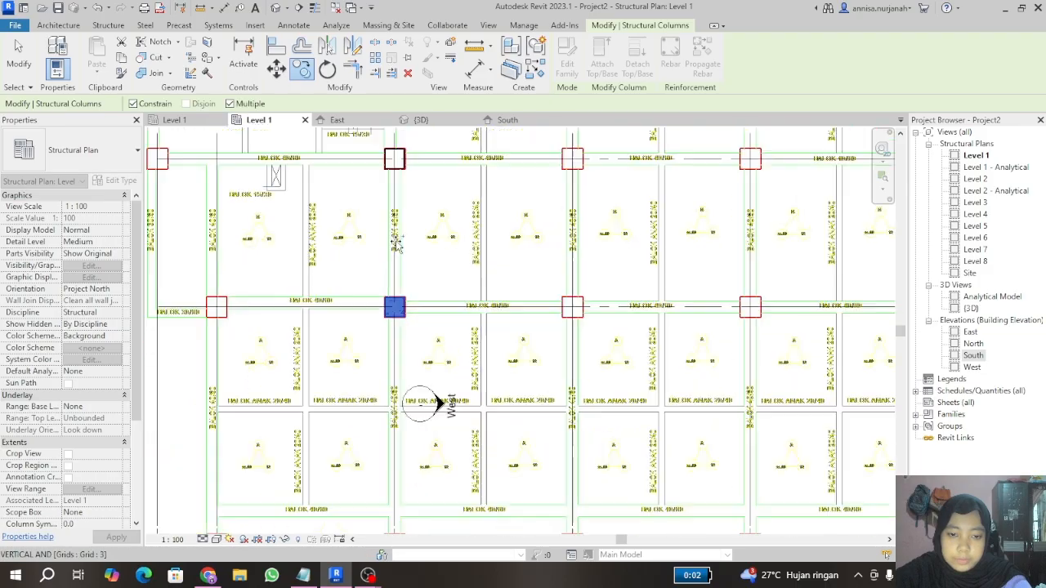
{"action": "scroll", "coordinate": [388, 327], "scroll_direction": "up", "scroll_amount": 4}
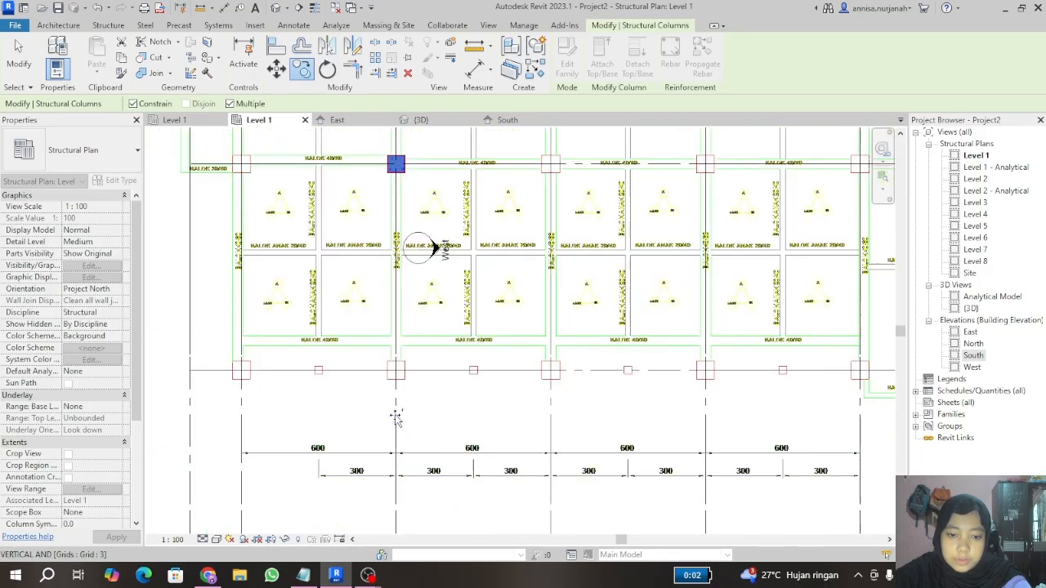
{"action": "left_click", "coordinate": [397, 345]}
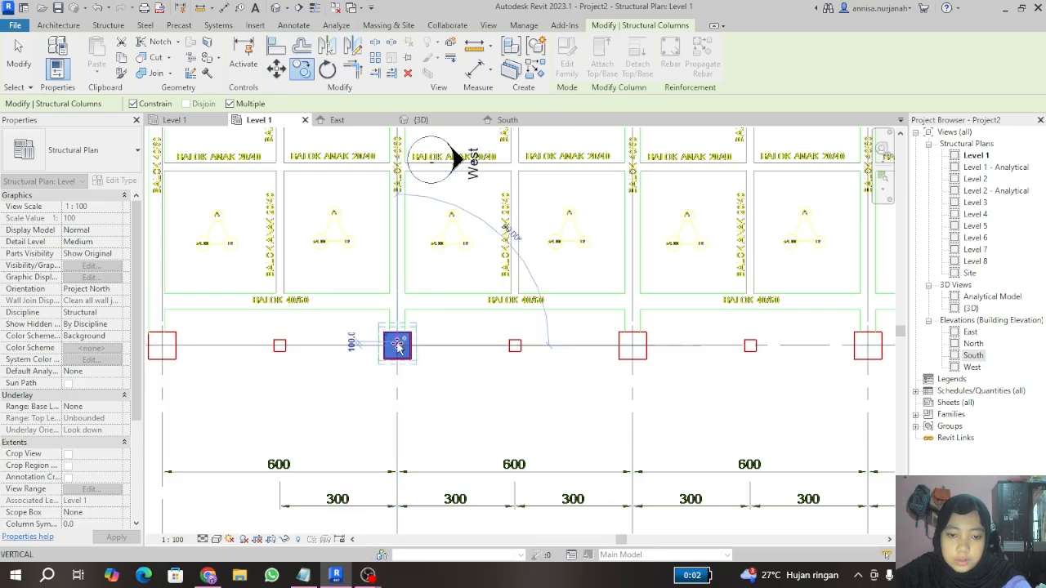
{"action": "scroll", "coordinate": [398, 404], "scroll_direction": "down", "scroll_amount": 4}
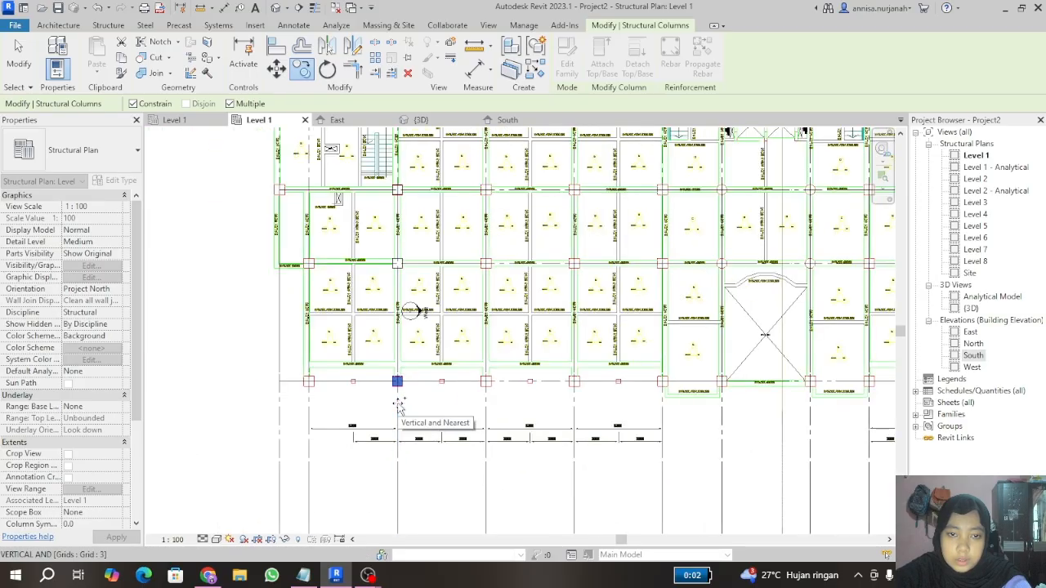
{"action": "scroll", "coordinate": [398, 404], "scroll_direction": "down", "scroll_amount": 1}
{"action": "left_click", "coordinate": [397, 388]}
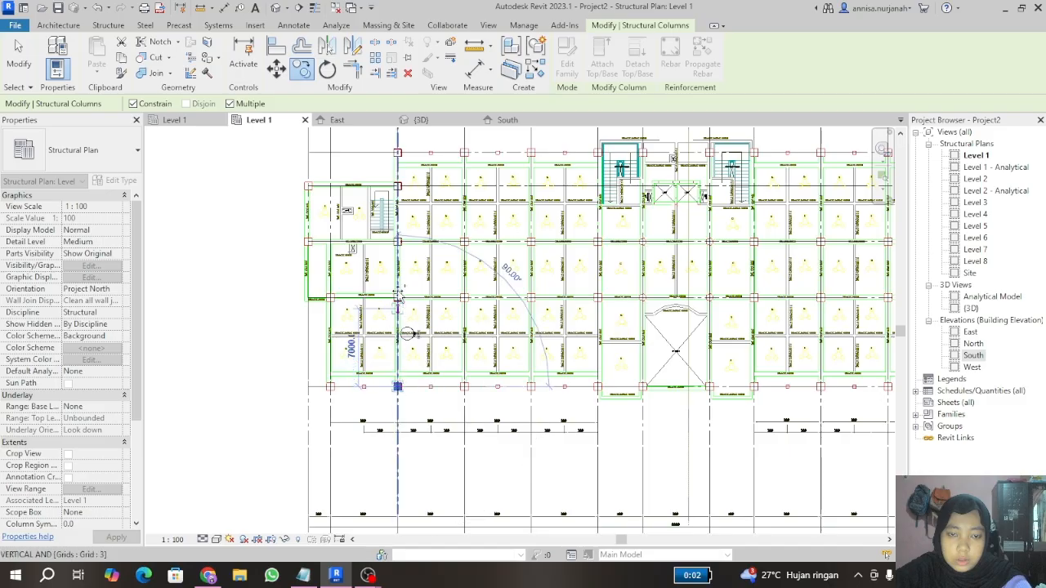
Step: Turn off the Constrain option and place a column copy on the CAD outline at grids 1 and D
{"action": "scroll", "coordinate": [311, 185], "scroll_direction": "up", "scroll_amount": 5}
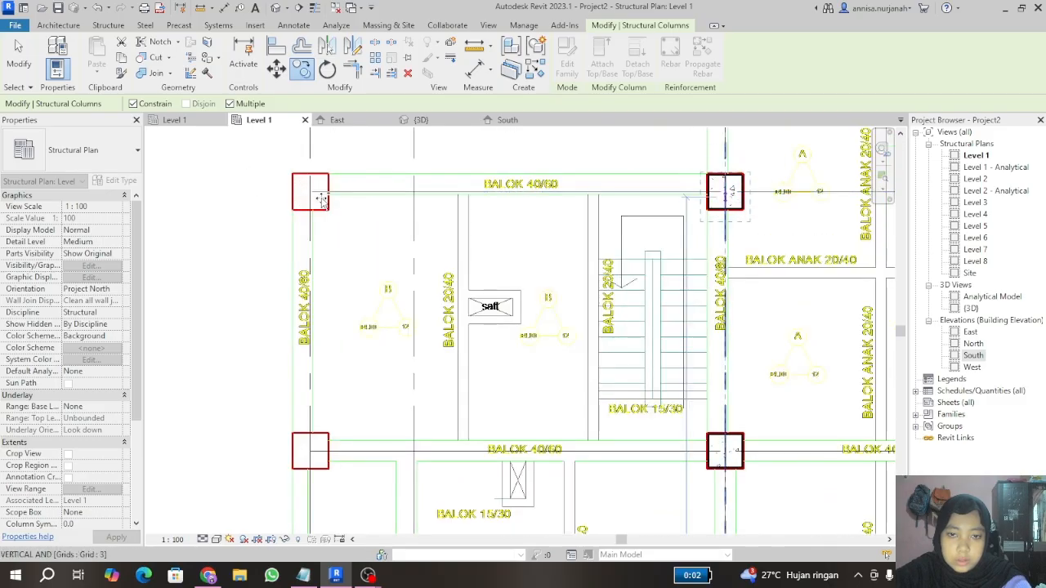
{"action": "left_click", "coordinate": [230, 104]}
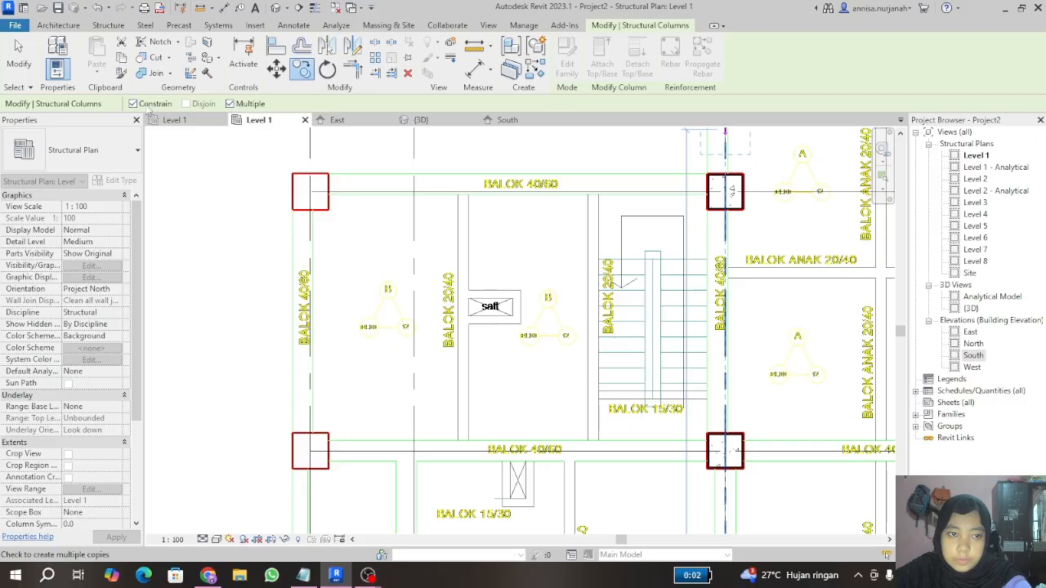
{"action": "left_click", "coordinate": [145, 107]}
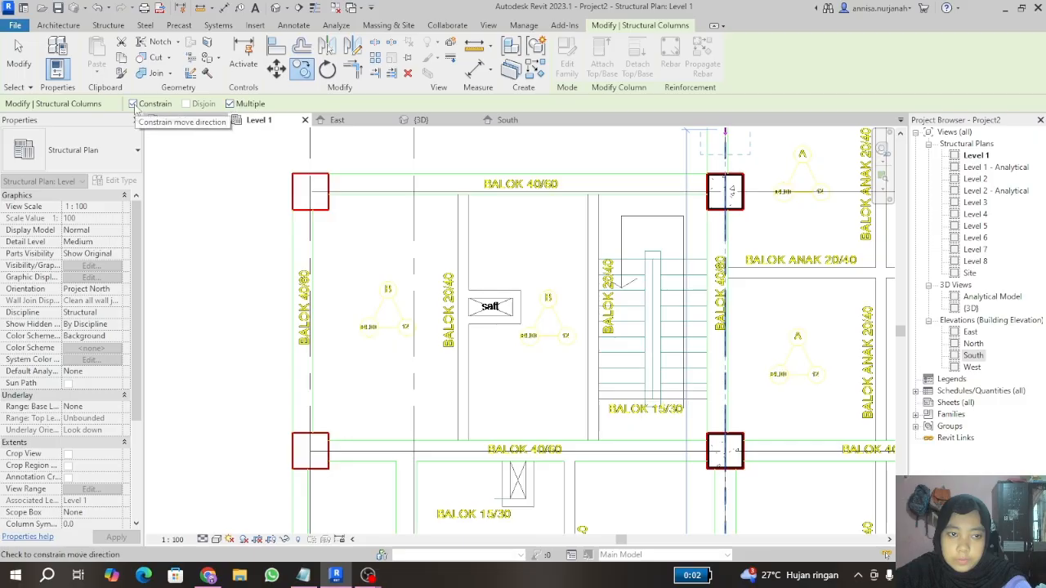
{"action": "left_click", "coordinate": [310, 193]}
{"action": "scroll", "coordinate": [319, 175], "scroll_direction": "down", "scroll_amount": 5}
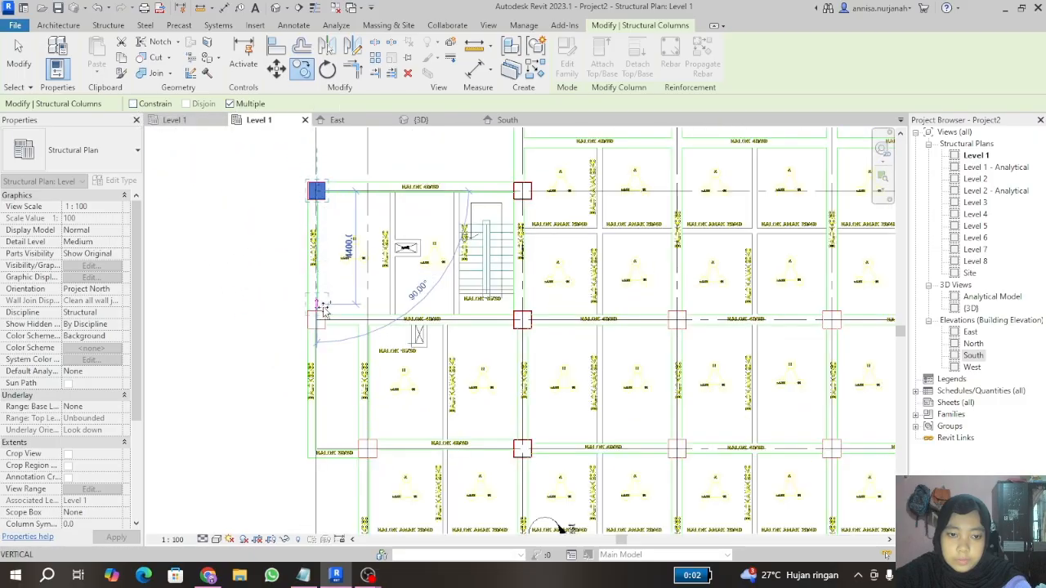
{"action": "scroll", "coordinate": [311, 317], "scroll_direction": "up", "scroll_amount": 3}
{"action": "scroll", "coordinate": [313, 322], "scroll_direction": "up", "scroll_amount": 2}
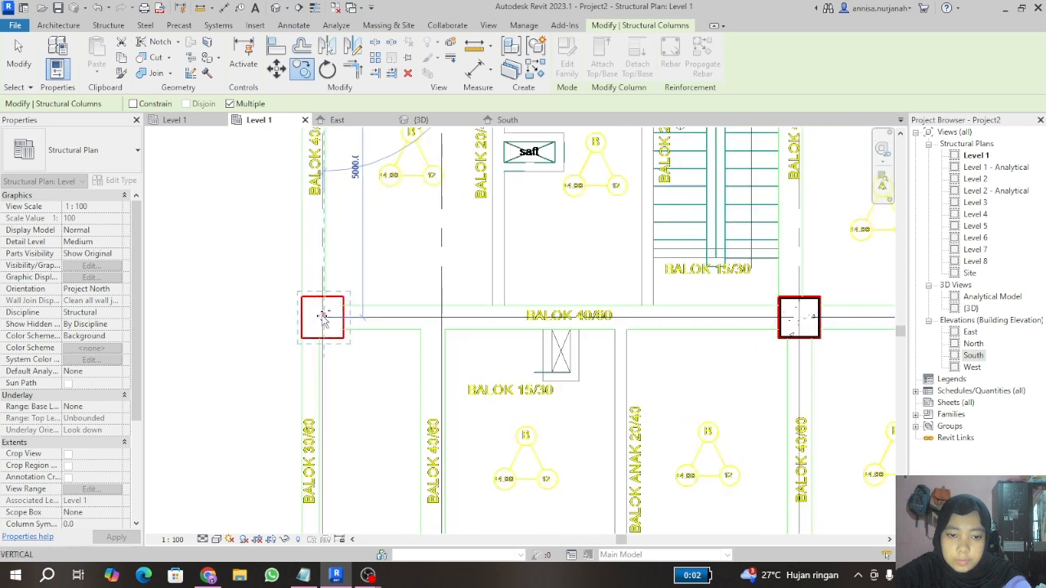
{"action": "scroll", "coordinate": [322, 317], "scroll_direction": "up", "scroll_amount": 5}
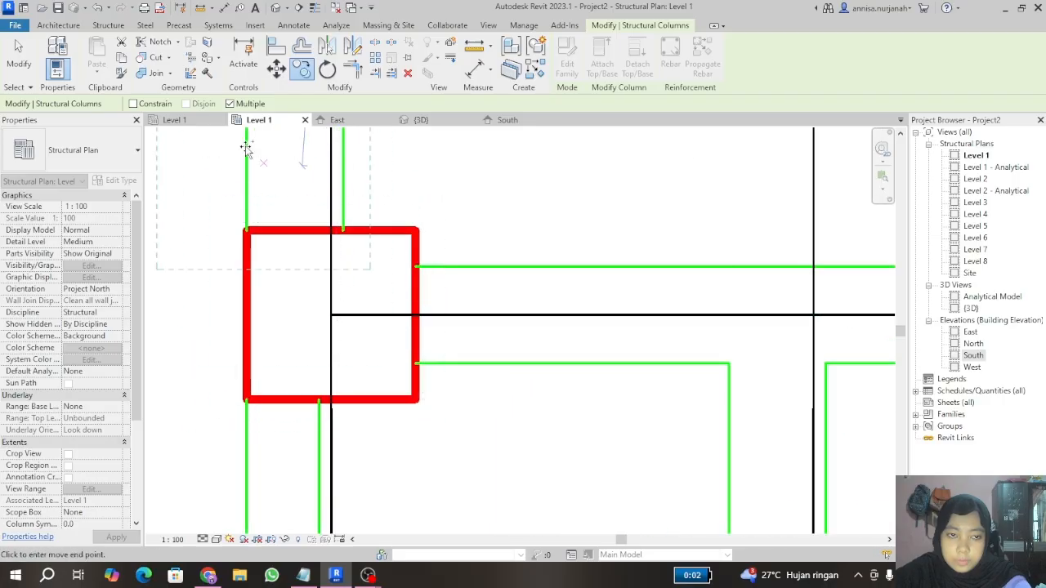
{"action": "scroll", "coordinate": [315, 317], "scroll_direction": "down", "scroll_amount": 5}
{"action": "scroll", "coordinate": [335, 347], "scroll_direction": "down", "scroll_amount": 4}
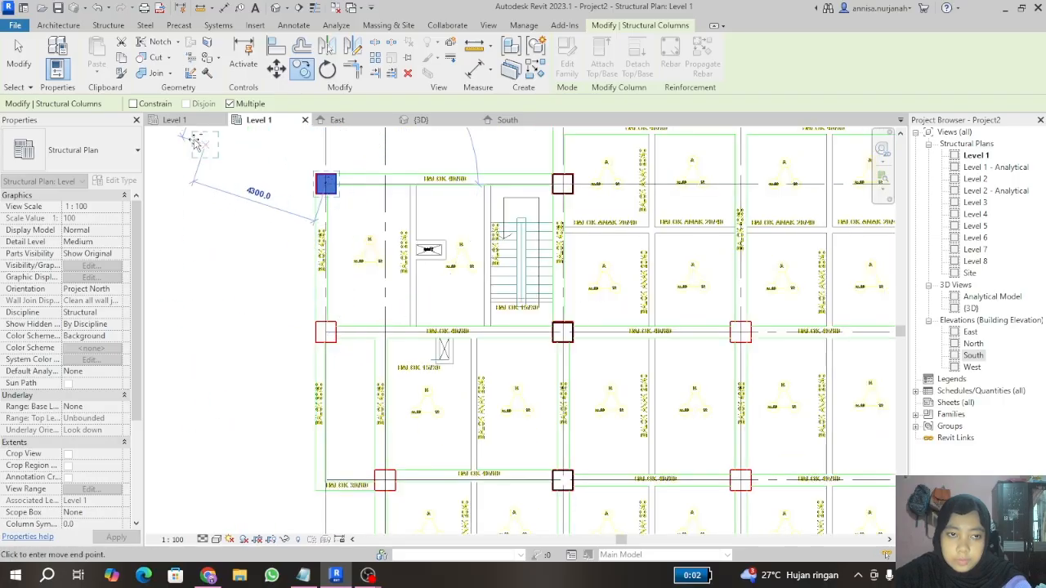
Step: Restart the copy with Constrain enabled and copy the column at grids 1 and D to the intersection of grids 1 and C
{"action": "left_click", "coordinate": [133, 104]}
{"action": "key", "text": "Escape"}
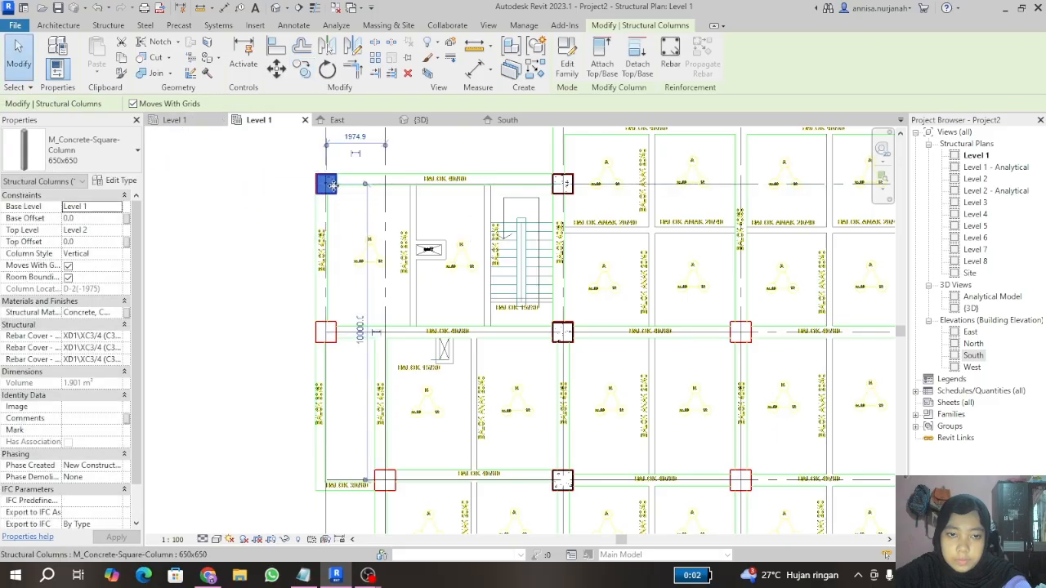
{"action": "key", "text": "Escape"}
{"action": "left_click", "coordinate": [325, 185]}
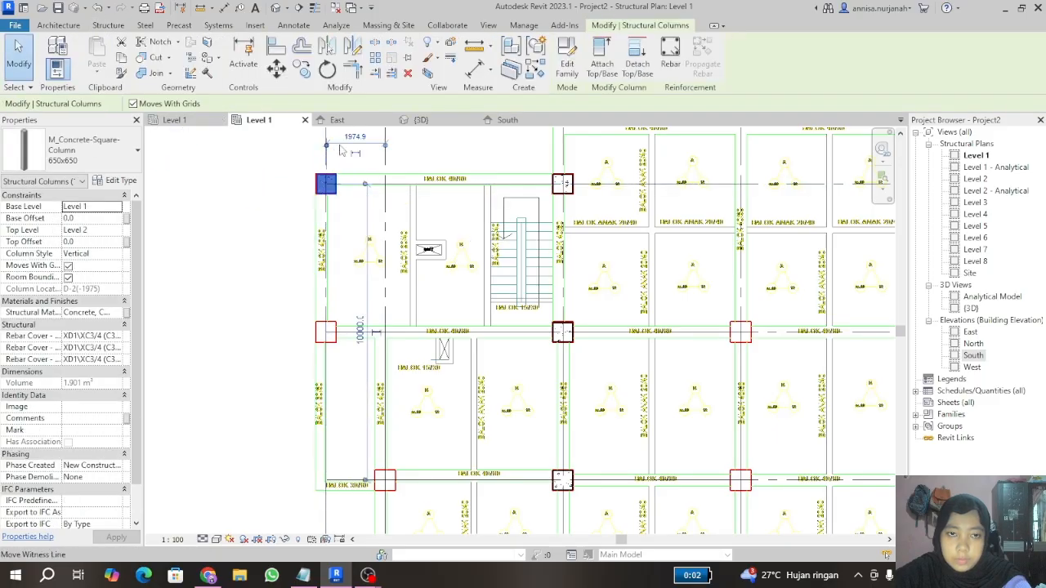
{"action": "left_click", "coordinate": [301, 70]}
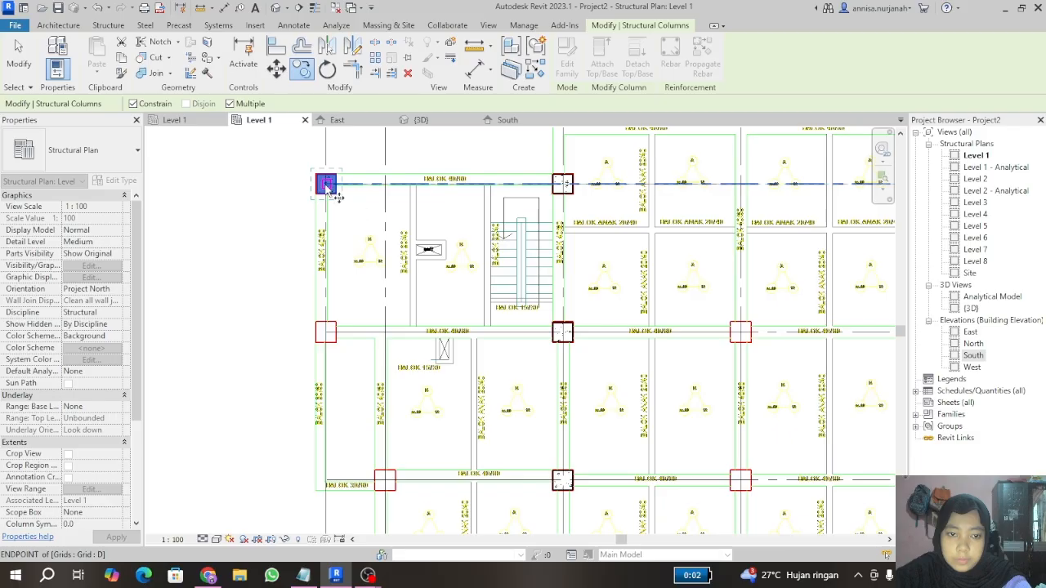
{"action": "left_click", "coordinate": [327, 184]}
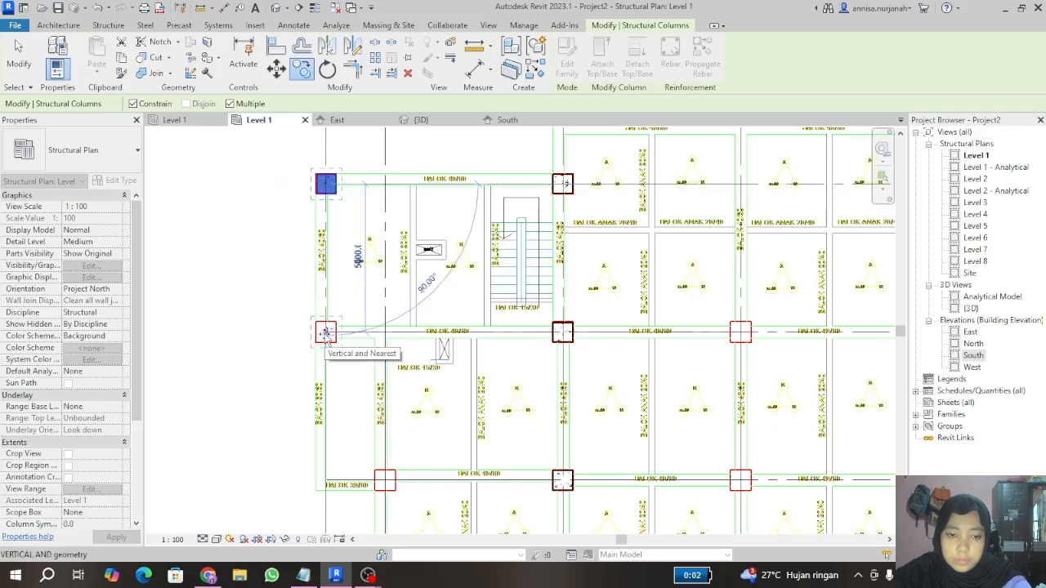
{"action": "scroll", "coordinate": [325, 333], "scroll_direction": "up", "scroll_amount": 5}
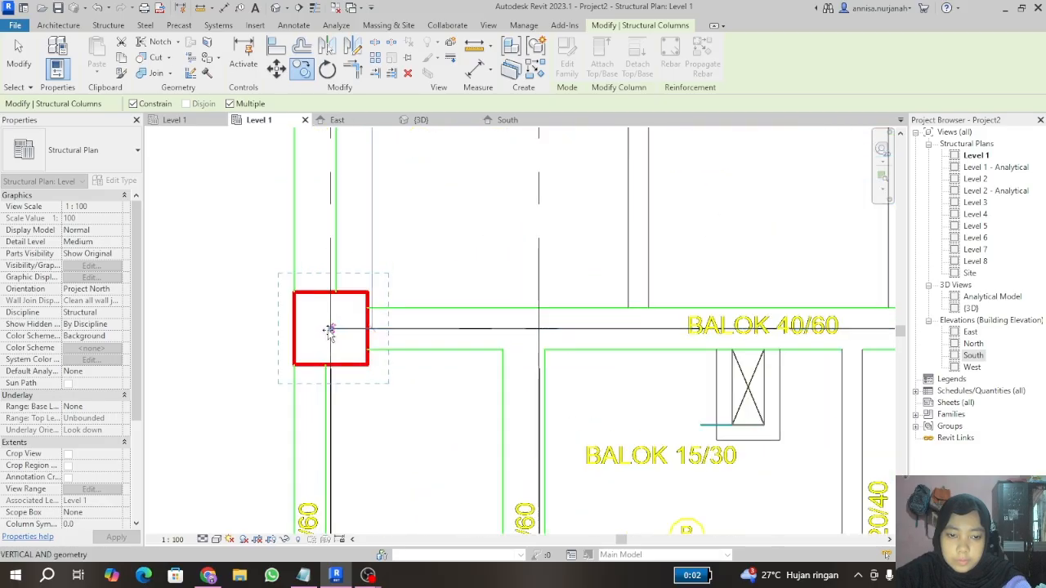
{"action": "left_click", "coordinate": [329, 330]}
{"action": "scroll", "coordinate": [362, 196], "scroll_direction": "down", "scroll_amount": 5}
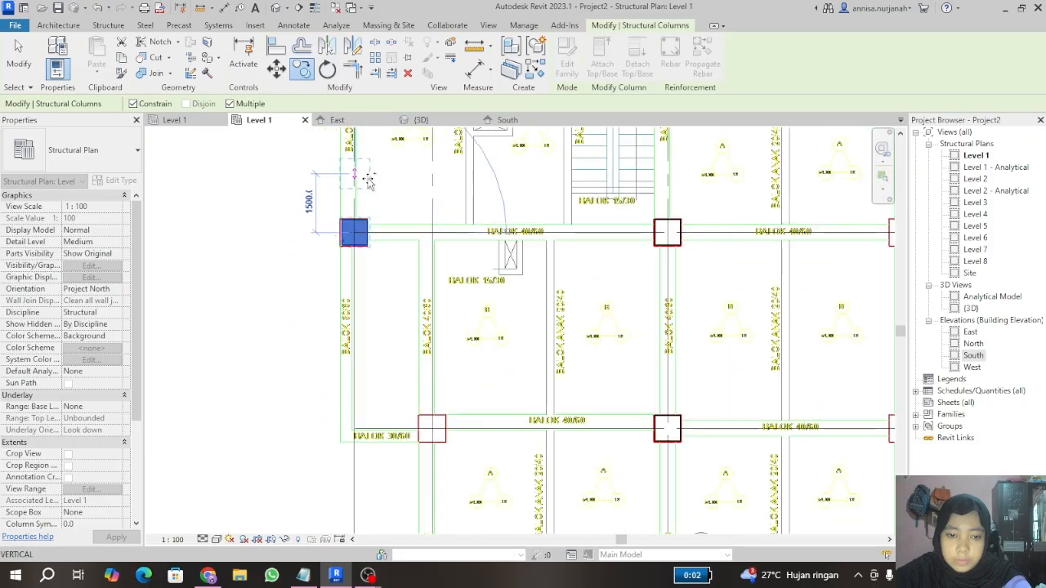
{"action": "scroll", "coordinate": [368, 181], "scroll_direction": "down", "scroll_amount": 3}
{"action": "scroll", "coordinate": [364, 214], "scroll_direction": "down", "scroll_amount": 3}
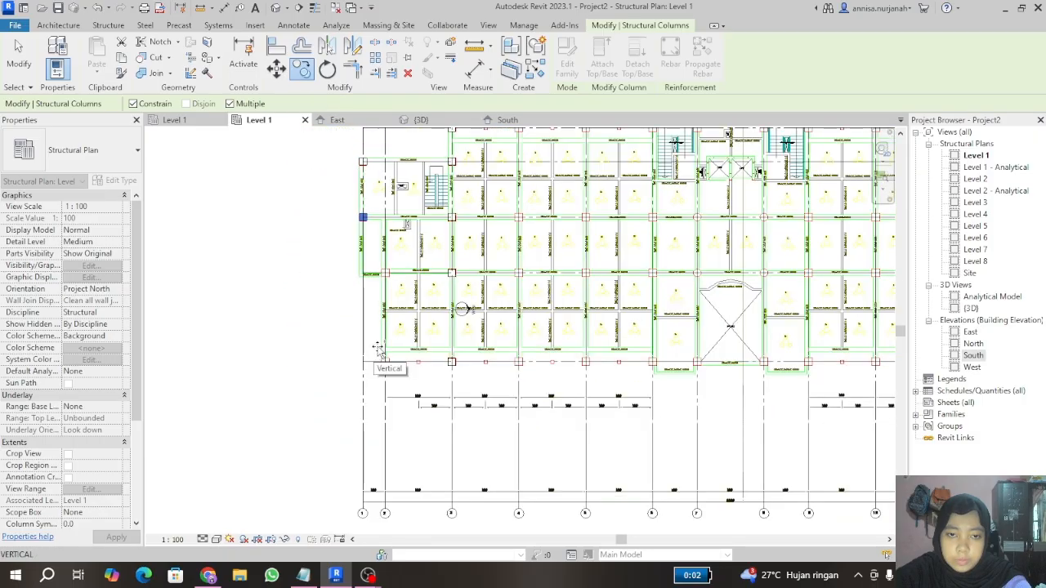
{"action": "scroll", "coordinate": [393, 310], "scroll_direction": "up", "scroll_amount": 1}
{"action": "key", "text": "Escape"}
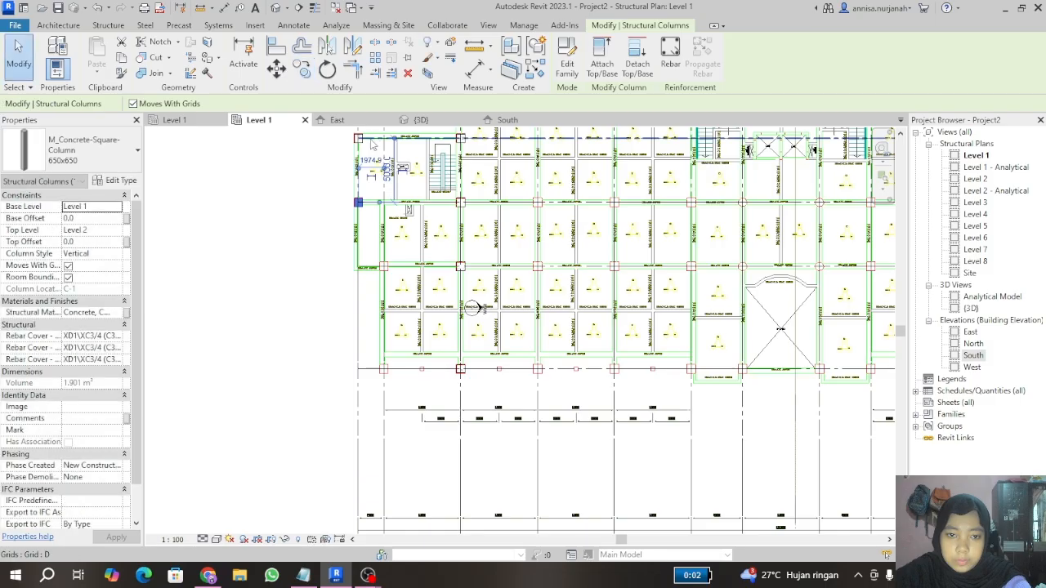
{"action": "scroll", "coordinate": [372, 141], "scroll_direction": "up", "scroll_amount": 4}
{"action": "key", "text": "Escape"}
{"action": "scroll", "coordinate": [407, 364], "scroll_direction": "down", "scroll_amount": 1}
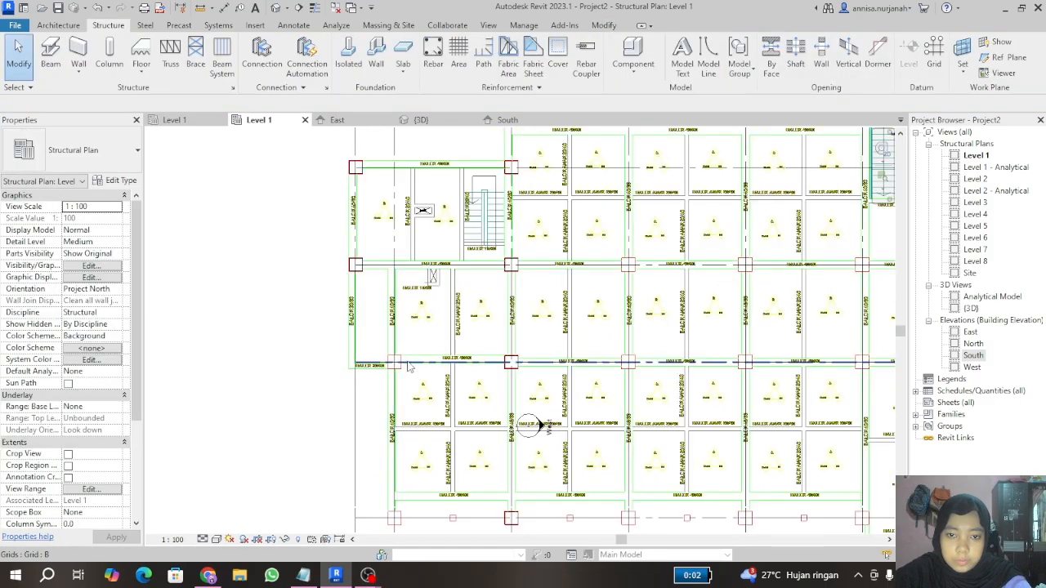
{"action": "scroll", "coordinate": [525, 419], "scroll_direction": "up", "scroll_amount": 4}
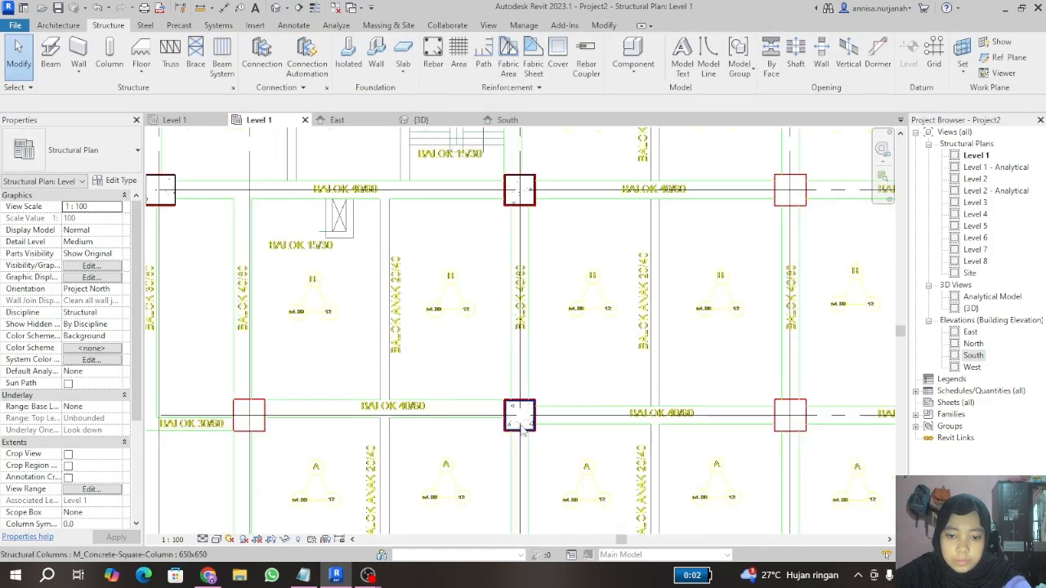
{"action": "left_click", "coordinate": [522, 426]}
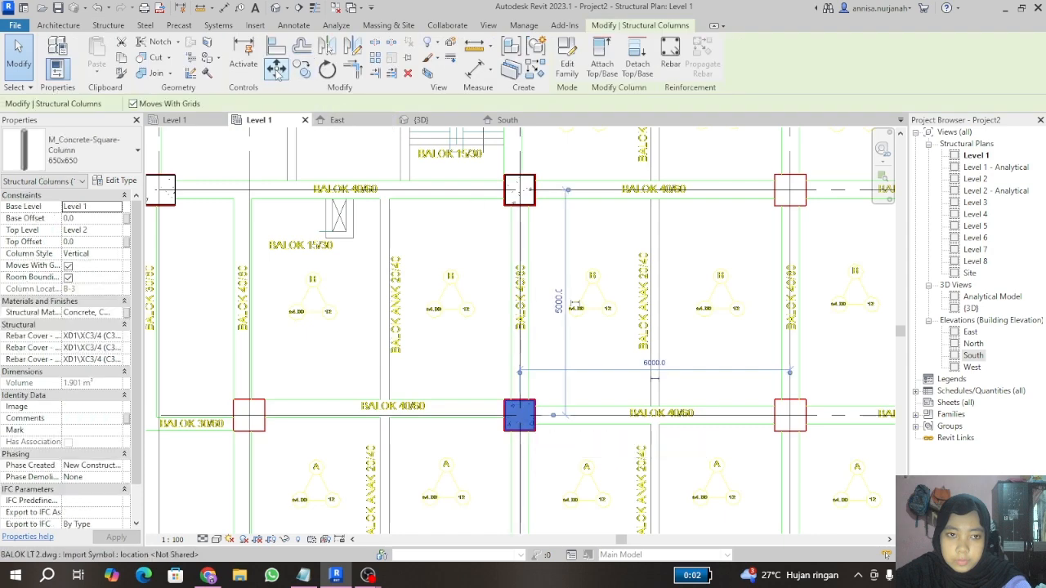
{"action": "left_click", "coordinate": [302, 70]}
{"action": "scroll", "coordinate": [469, 233], "scroll_direction": "down", "scroll_amount": 3}
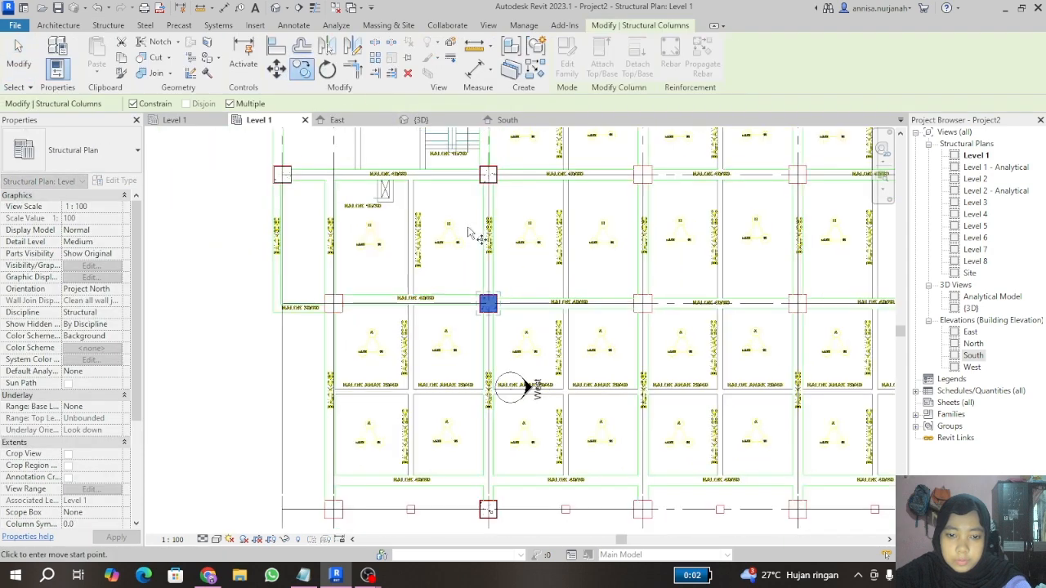
{"action": "scroll", "coordinate": [472, 237], "scroll_direction": "down", "scroll_amount": 2}
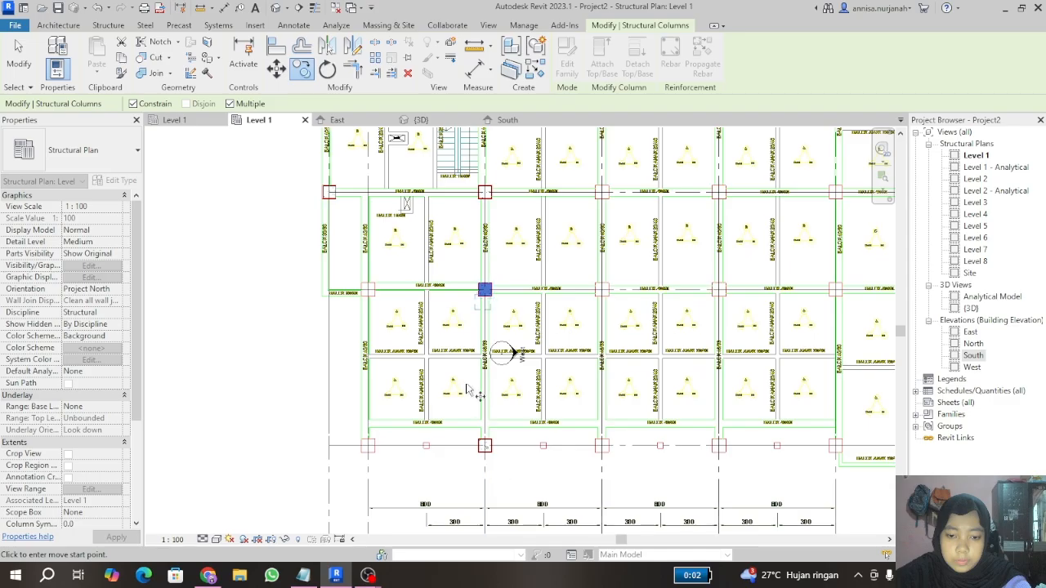
{"action": "scroll", "coordinate": [470, 390], "scroll_direction": "down", "scroll_amount": 4}
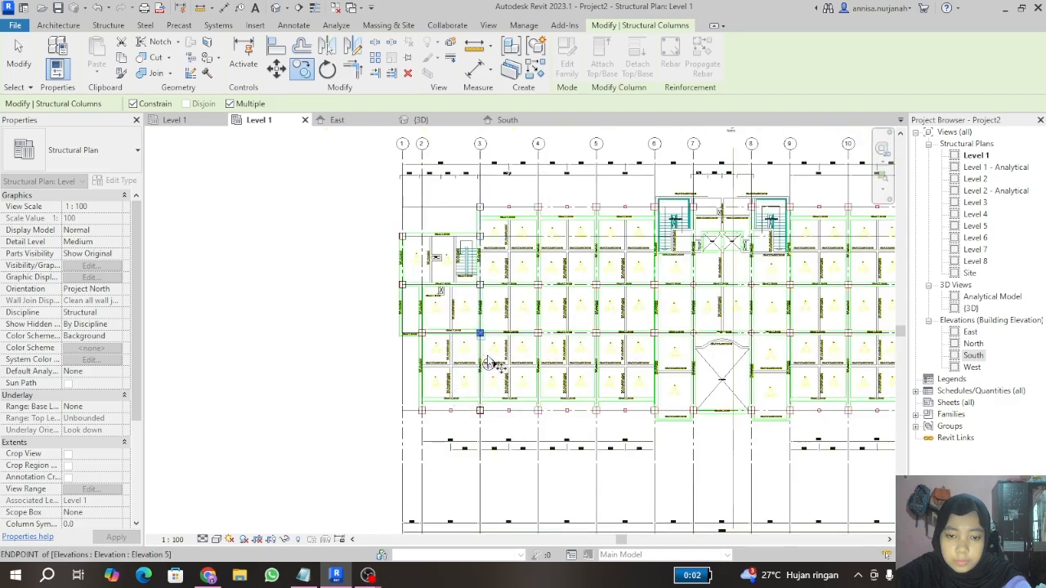
{"action": "scroll", "coordinate": [492, 399], "scroll_direction": "up", "scroll_amount": 4}
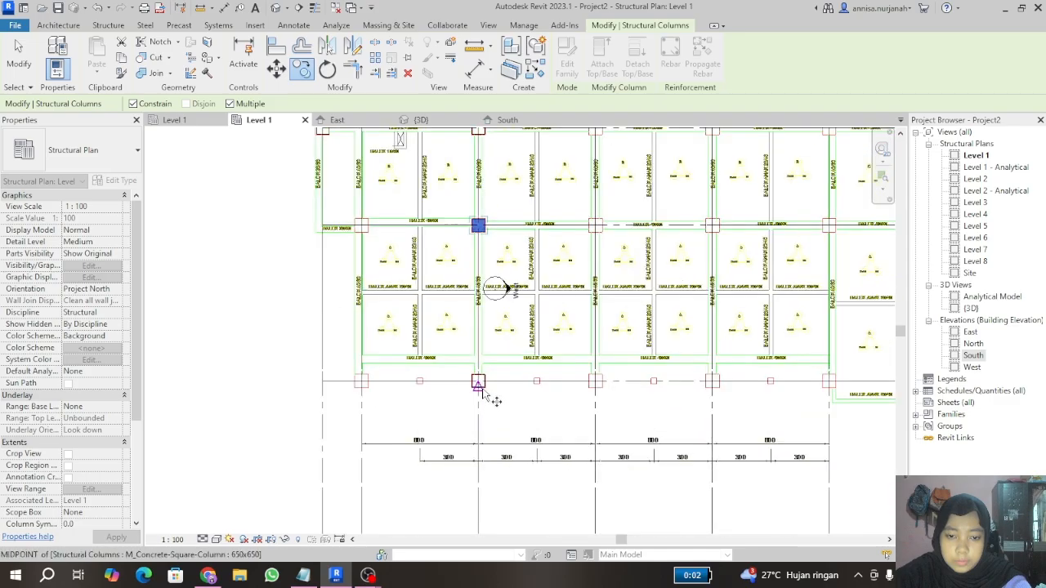
{"action": "scroll", "coordinate": [482, 385], "scroll_direction": "up", "scroll_amount": 5}
{"action": "scroll", "coordinate": [497, 420], "scroll_direction": "down", "scroll_amount": 4}
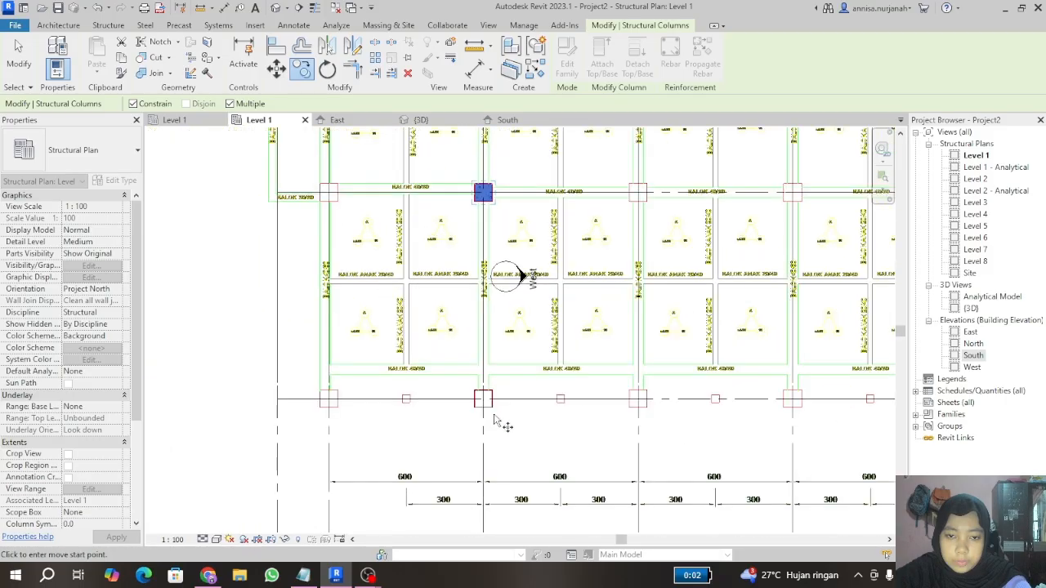
{"action": "key", "text": "Escape"}
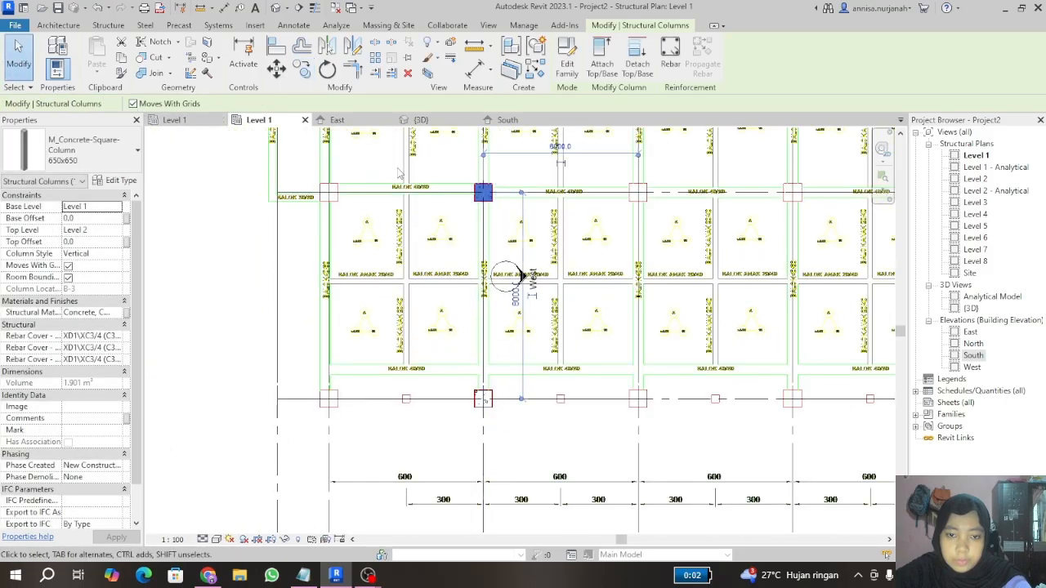
{"action": "key", "text": "Escape"}
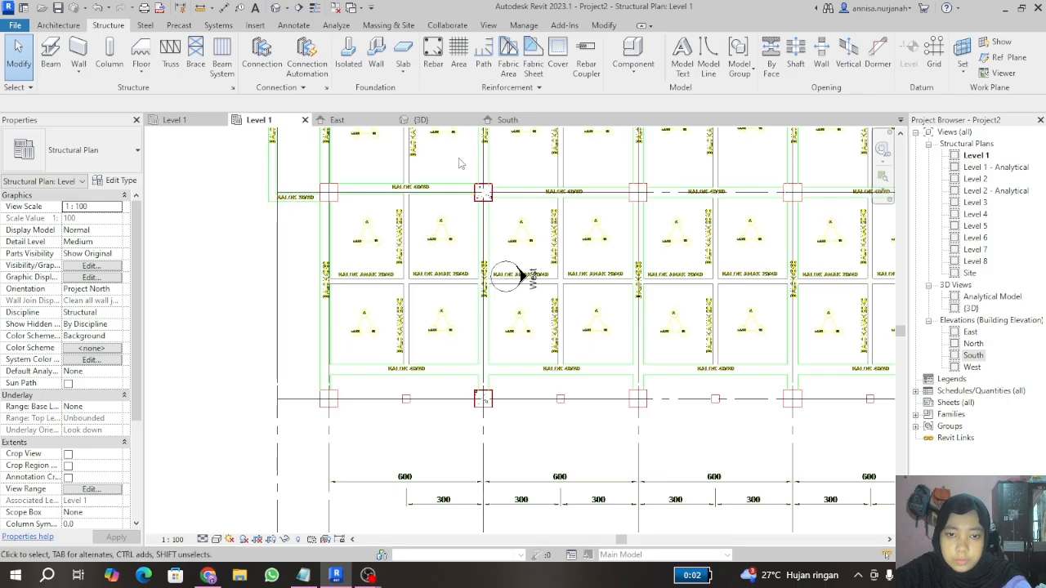
Step: Copy the two columns on grid 3, at grid B and the lowest column row, together onto grid 2
{"action": "left_click_drag", "start_coordinate": [459, 163], "coordinate": [529, 437]}
{"action": "key", "text": "Escape"}
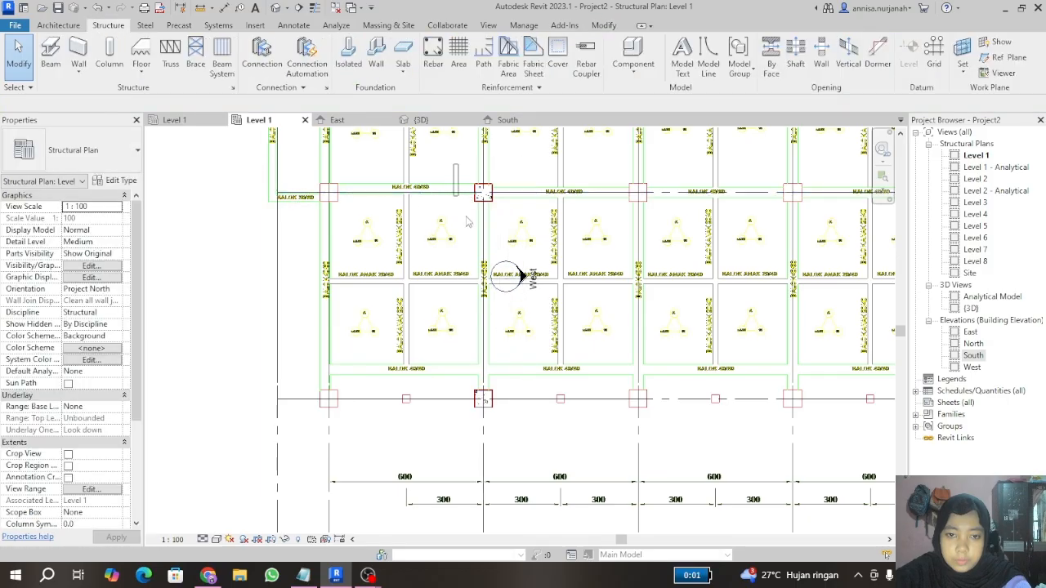
{"action": "left_click_drag", "start_coordinate": [468, 221], "coordinate": [515, 433]}
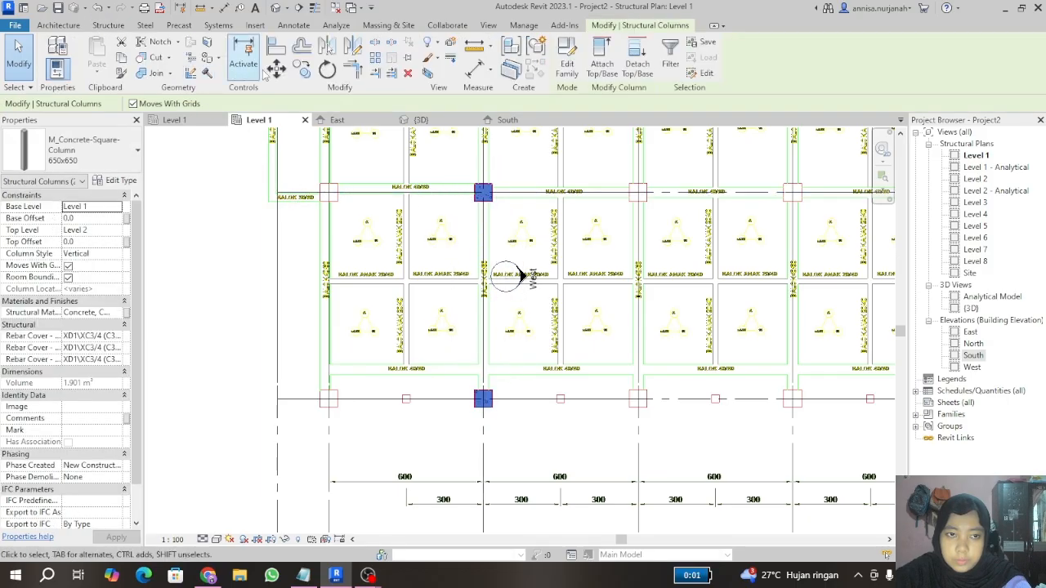
{"action": "left_click", "coordinate": [300, 72]}
{"action": "scroll", "coordinate": [451, 269], "scroll_direction": "down", "scroll_amount": 3}
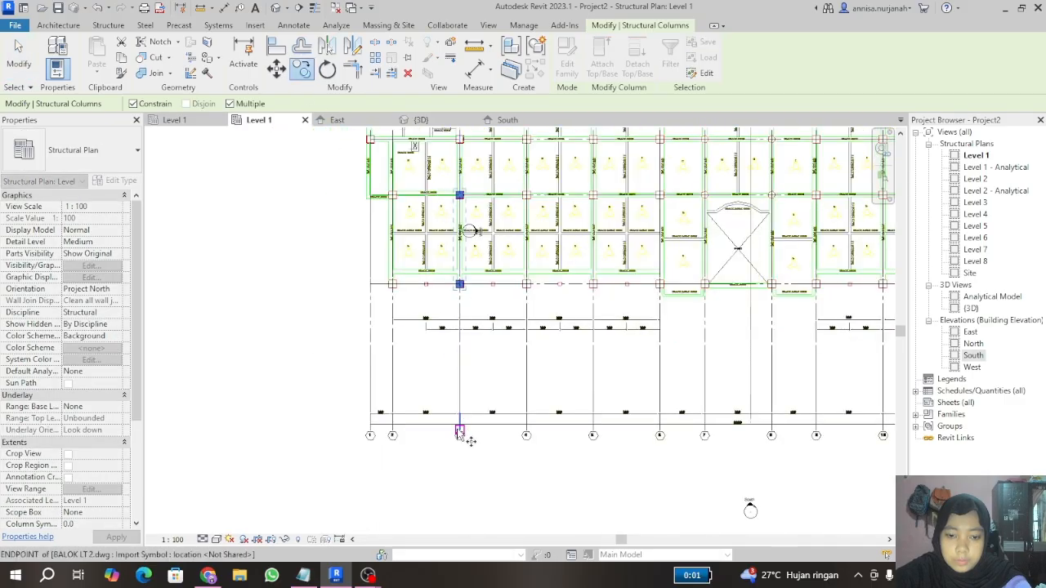
{"action": "left_click", "coordinate": [459, 431]}
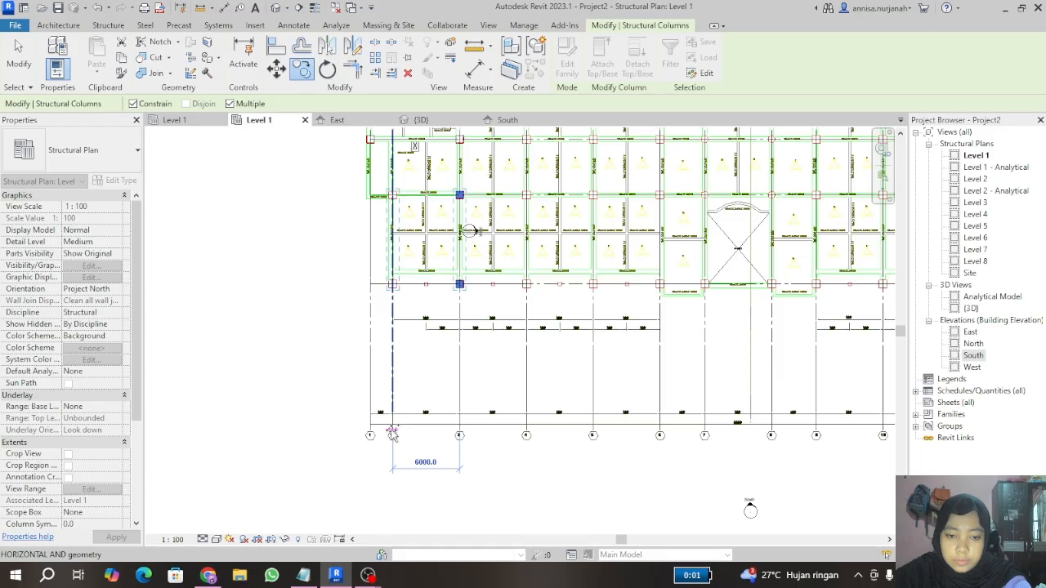
{"action": "scroll", "coordinate": [464, 196], "scroll_direction": "up", "scroll_amount": 8}
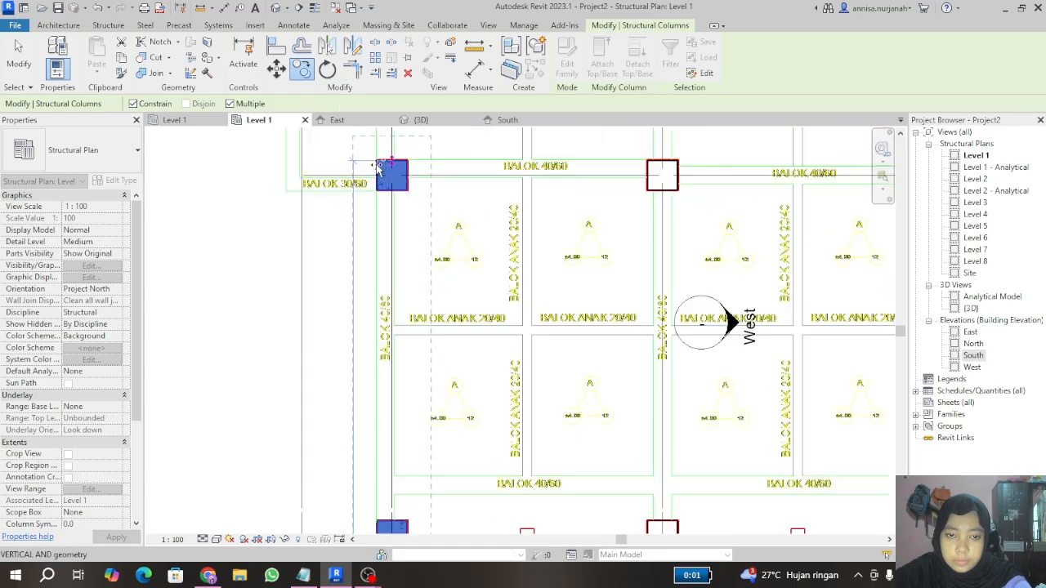
{"action": "left_click", "coordinate": [265, 279]}
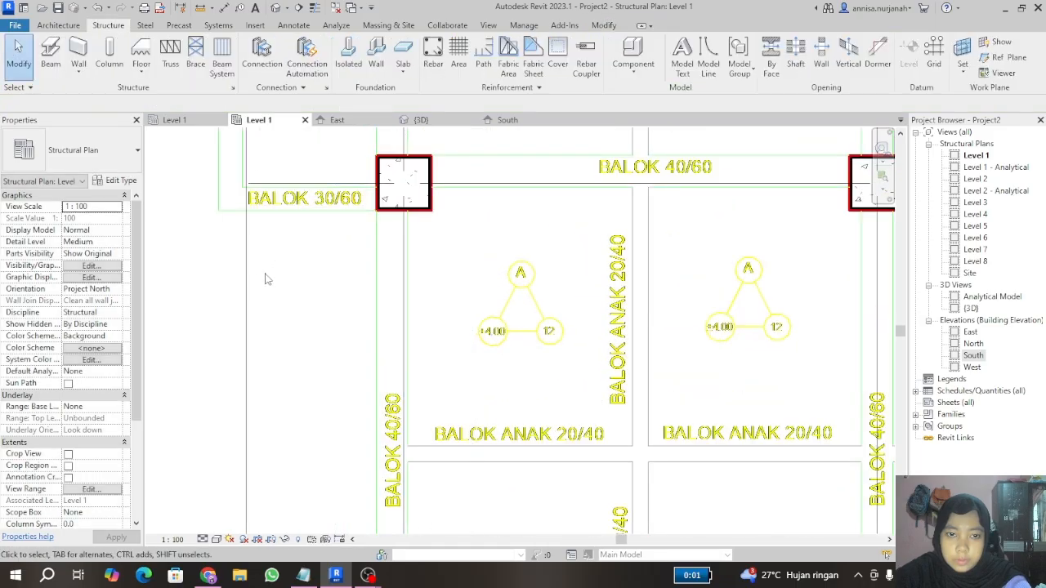
Step: Select all five columns along grid 3 and filter the selection to the Structural Columns category
{"action": "scroll", "coordinate": [682, 397], "scroll_direction": "down", "scroll_amount": 8}
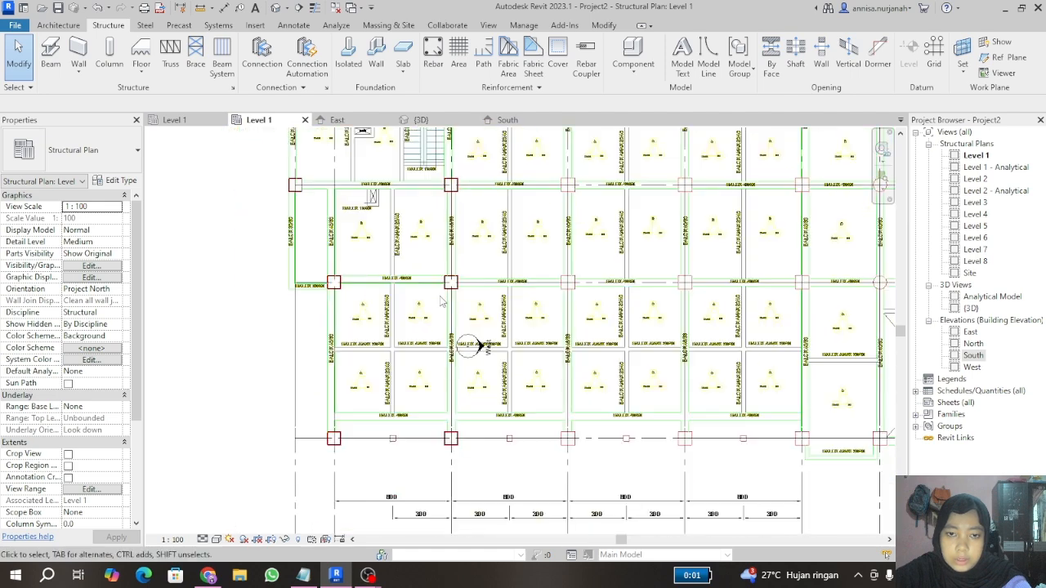
{"action": "scroll", "coordinate": [504, 290], "scroll_direction": "down", "scroll_amount": 3}
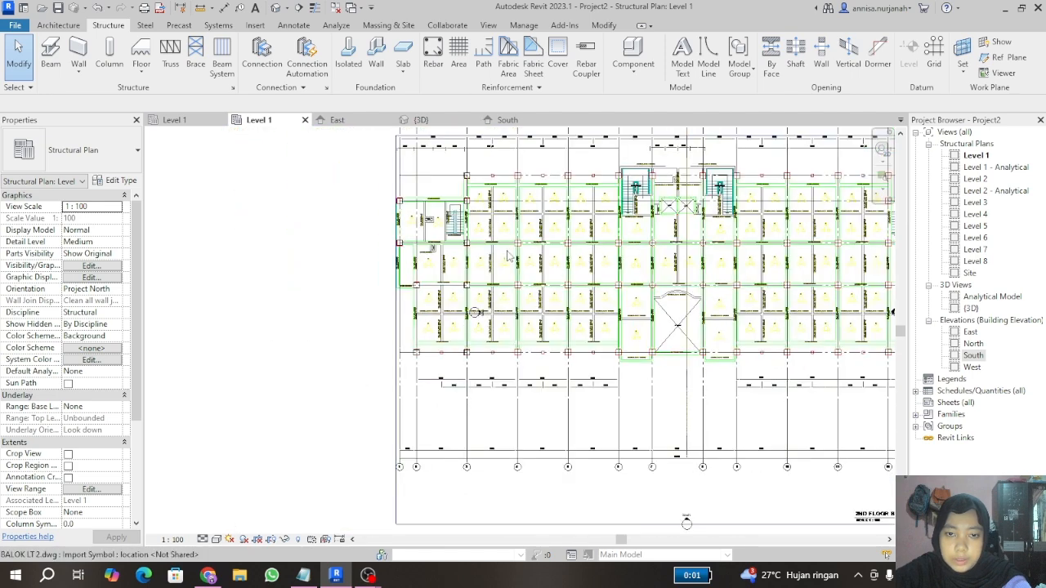
{"action": "scroll", "coordinate": [474, 170], "scroll_direction": "up", "scroll_amount": 1}
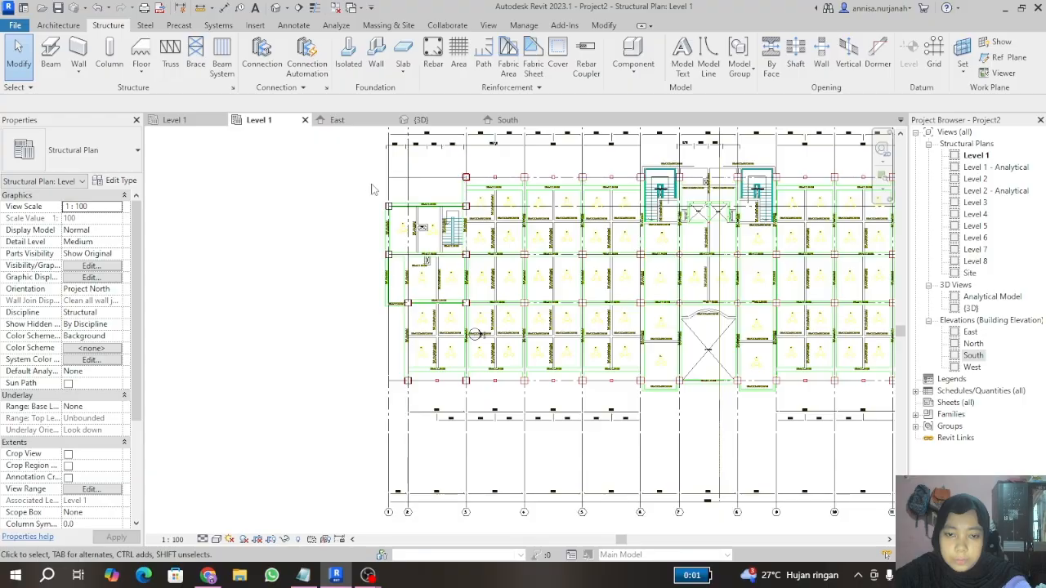
{"action": "scroll", "coordinate": [374, 186], "scroll_direction": "down", "scroll_amount": 1}
{"action": "scroll", "coordinate": [494, 216], "scroll_direction": "up", "scroll_amount": 1}
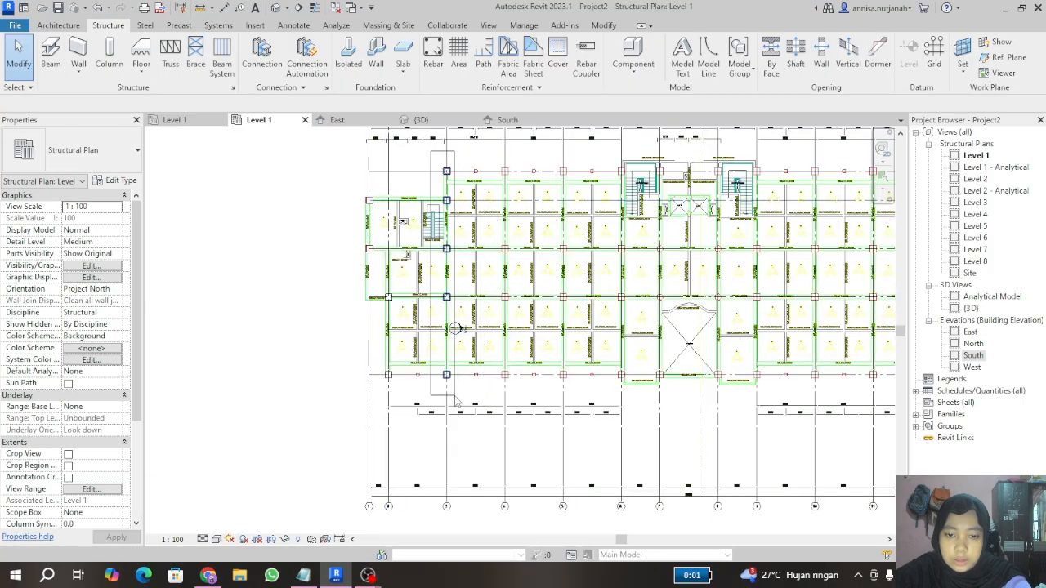
{"action": "left_click_drag", "start_coordinate": [455, 400], "coordinate": [457, 401]}
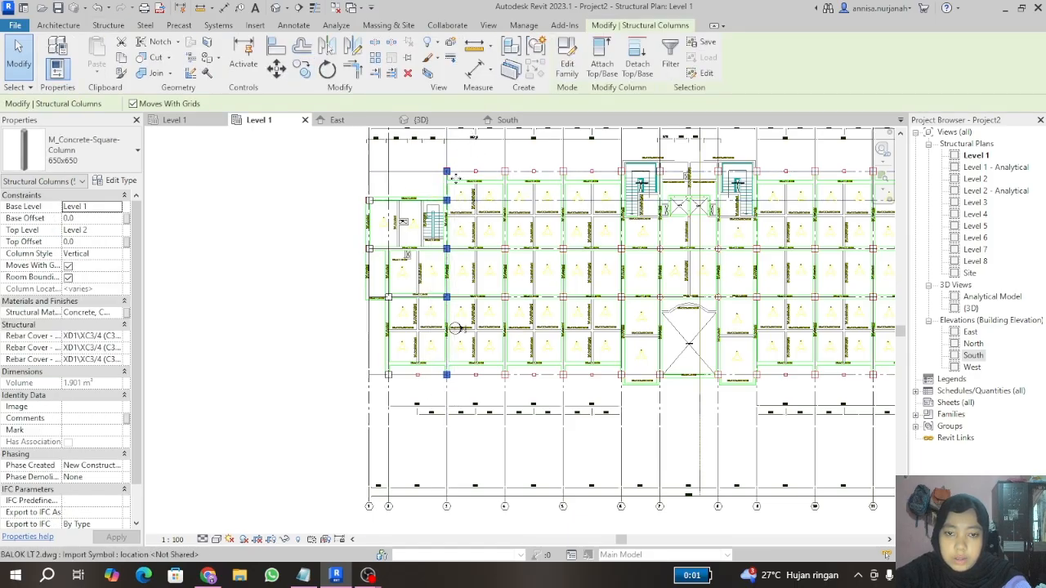
{"action": "left_click", "coordinate": [670, 59]}
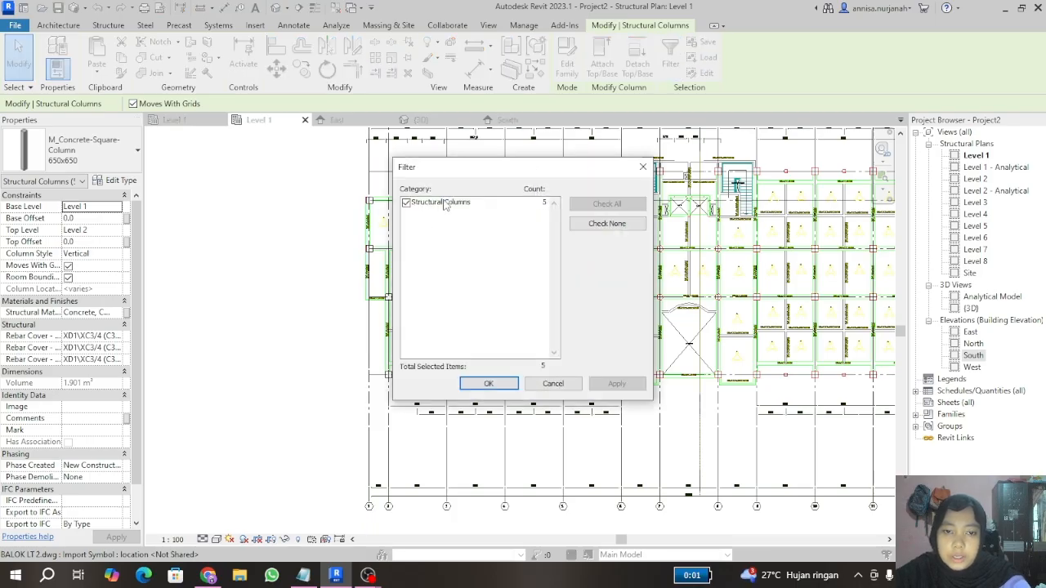
{"action": "left_click", "coordinate": [487, 384]}
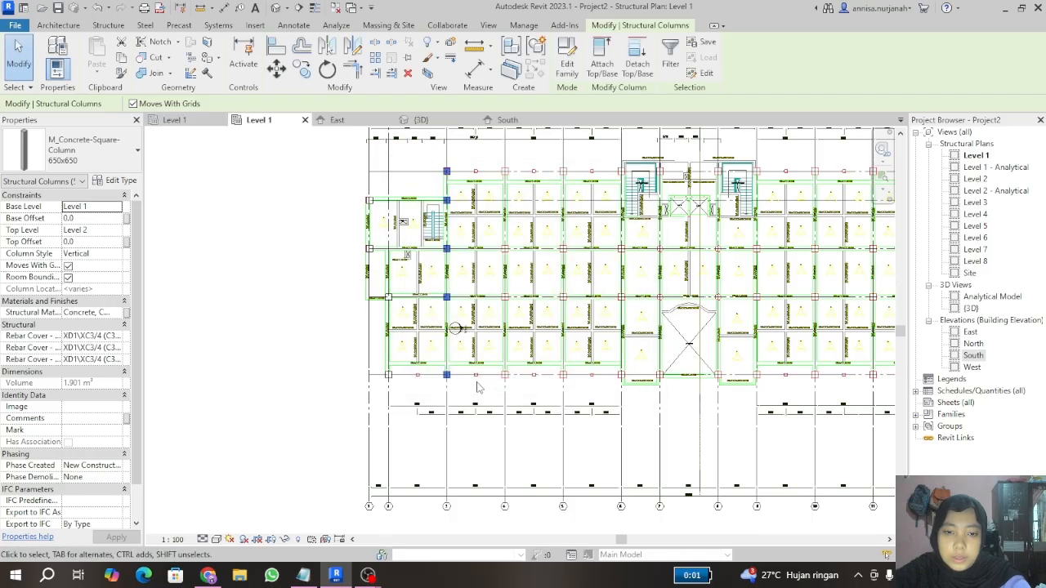
Step: Copy the selected grid 3 column line onto grids 4, 5 and 6 with Constrain and Multiple enabled
{"action": "scroll", "coordinate": [496, 315], "scroll_direction": "down", "scroll_amount": 3}
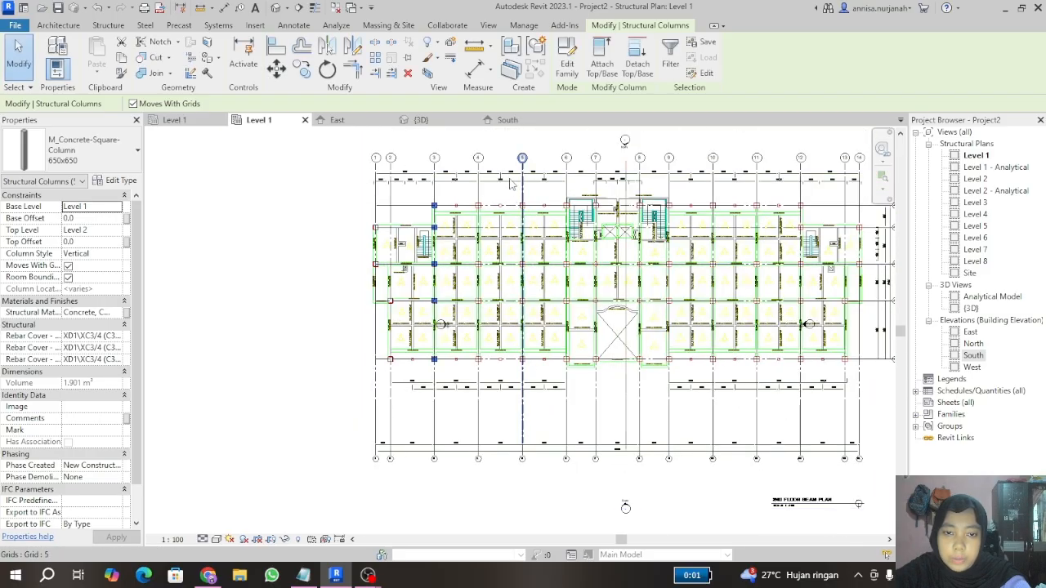
{"action": "scroll", "coordinate": [511, 184], "scroll_direction": "up", "scroll_amount": 2}
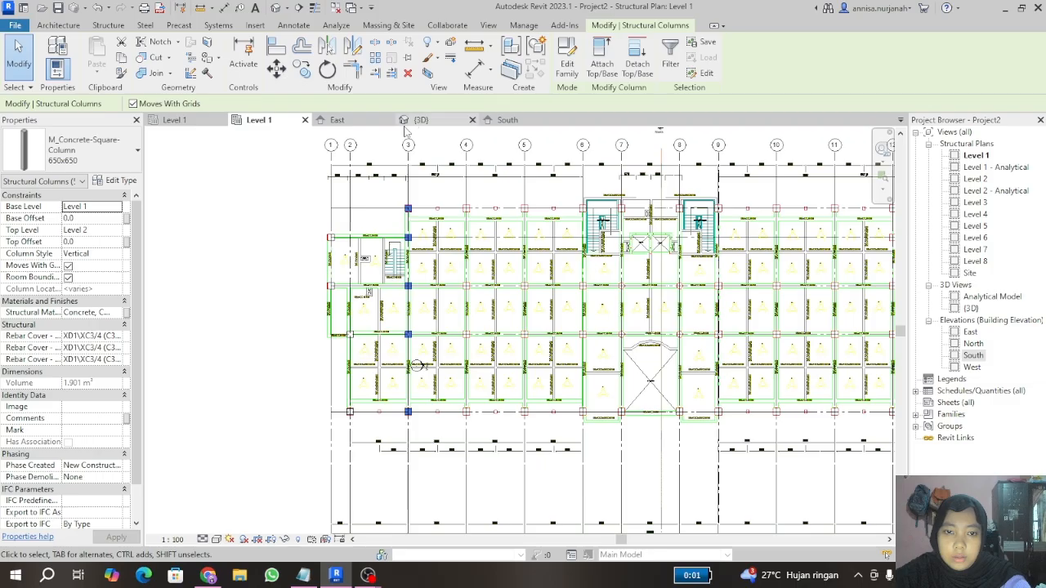
{"action": "scroll", "coordinate": [451, 170], "scroll_direction": "up", "scroll_amount": 1}
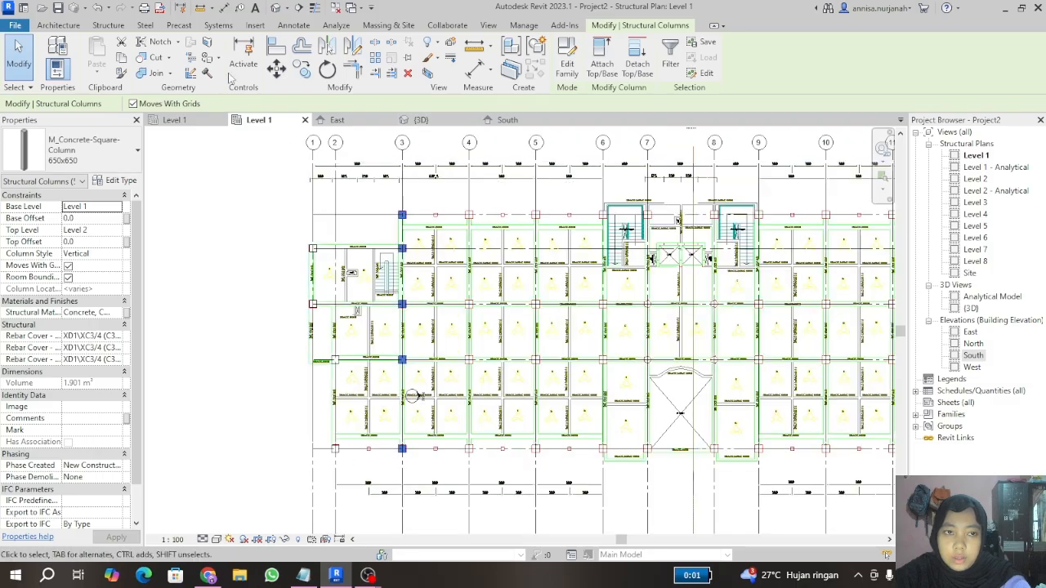
{"action": "left_click", "coordinate": [301, 70]}
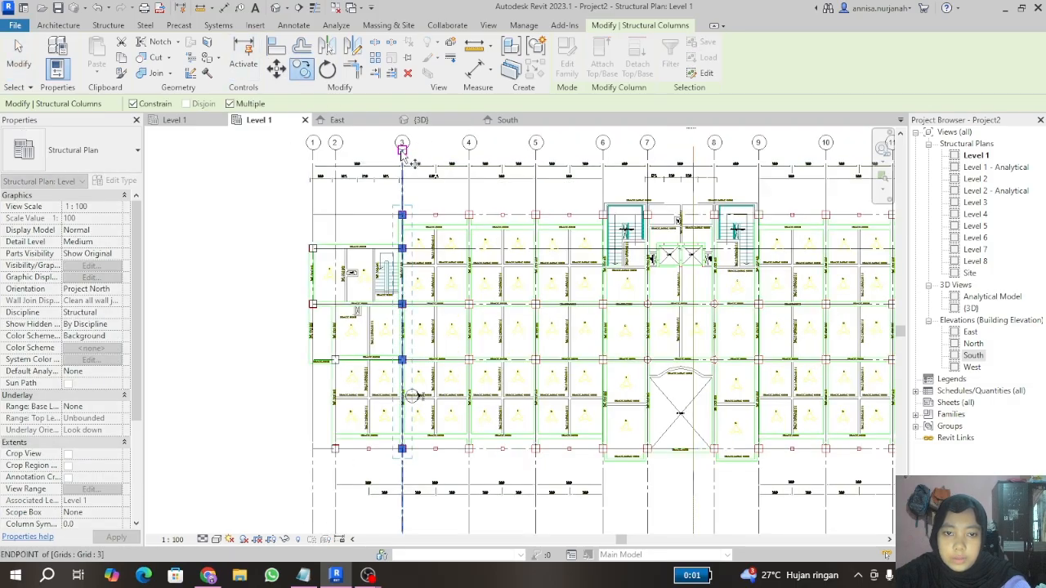
{"action": "left_click", "coordinate": [401, 160]}
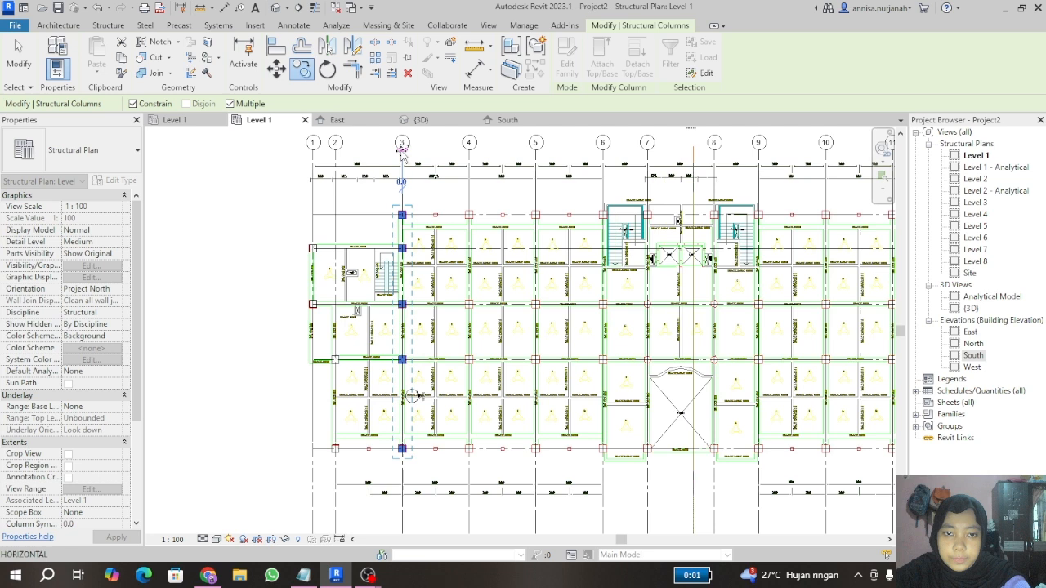
{"action": "left_click", "coordinate": [468, 159]}
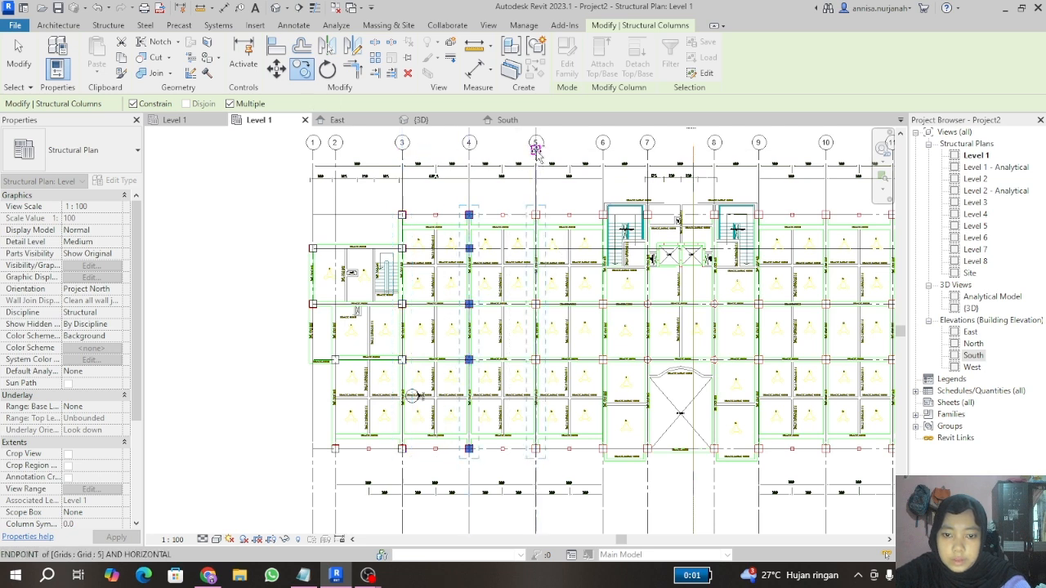
{"action": "left_click", "coordinate": [535, 151]}
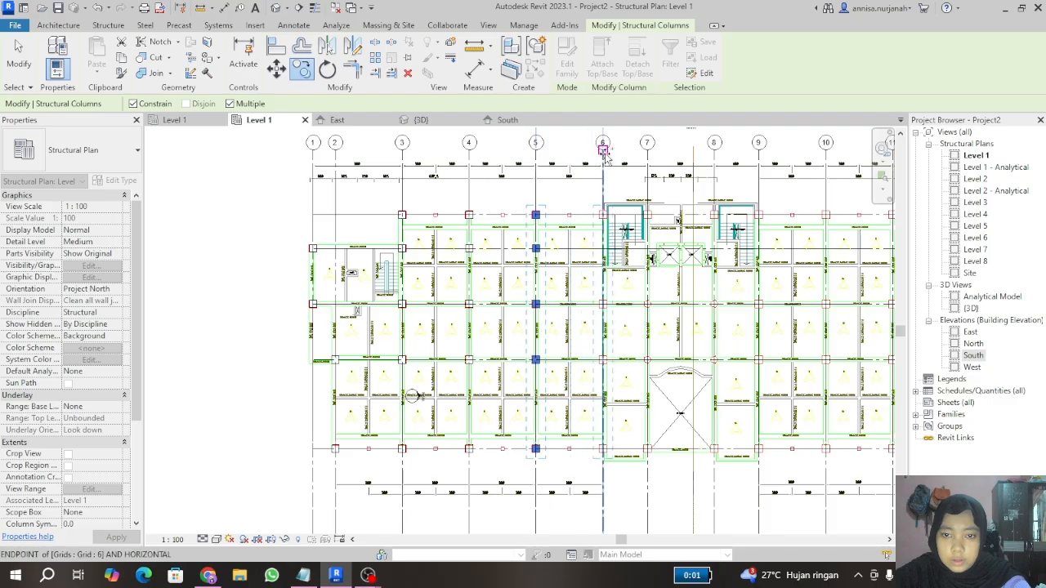
{"action": "left_click", "coordinate": [603, 149]}
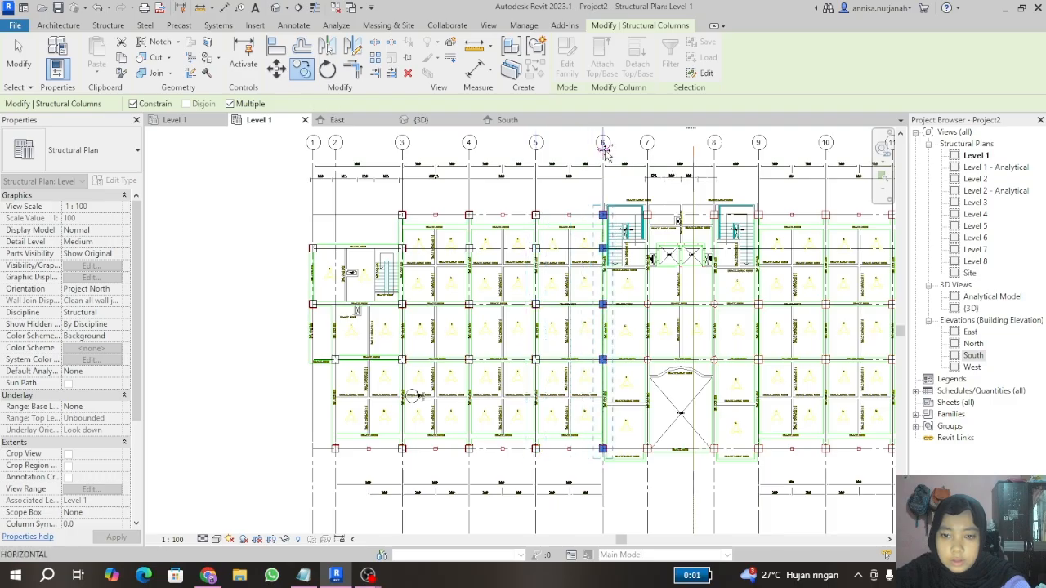
Step: Copy the selected line of structural columns onto grids 7, 9 and 8
{"action": "left_click", "coordinate": [646, 151]}
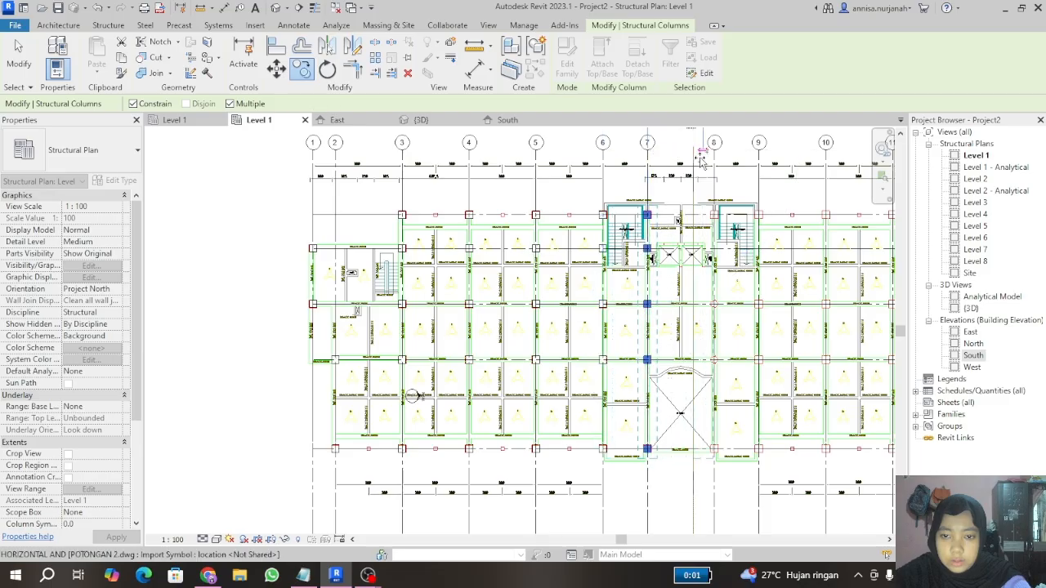
{"action": "left_click", "coordinate": [758, 151]}
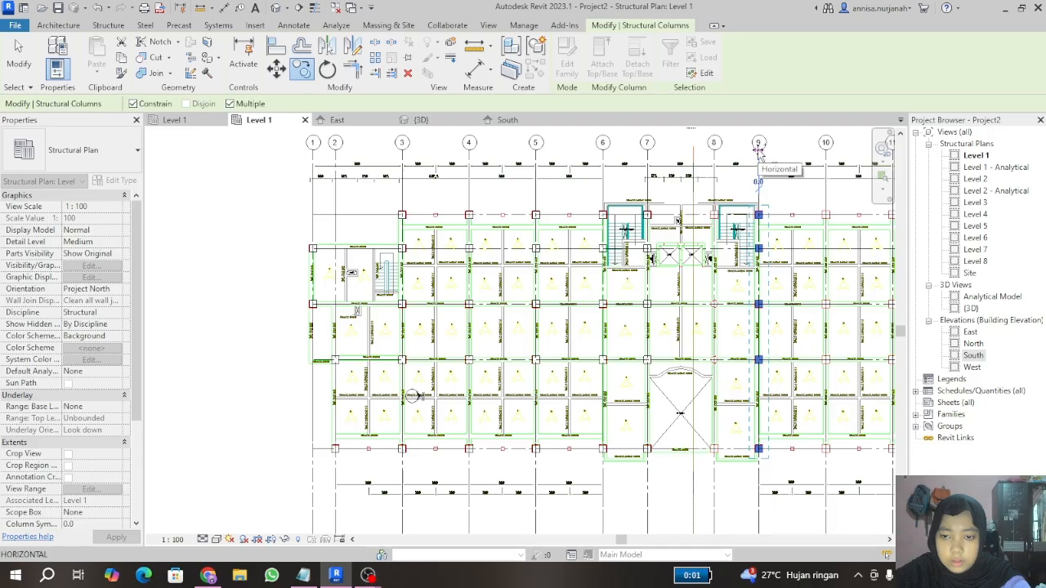
{"action": "left_click", "coordinate": [713, 151]}
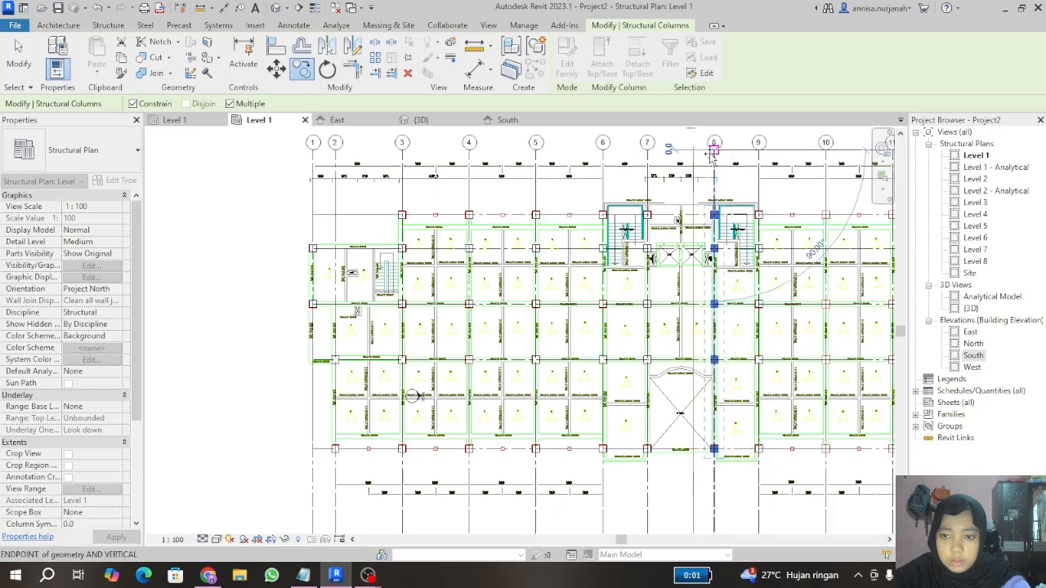
Step: Place further copies of the column line on grids 10, 11 and 12, and finish the multiple copy
{"action": "scroll", "coordinate": [690, 158], "scroll_direction": "down", "scroll_amount": 3}
{"action": "scroll", "coordinate": [691, 159], "scroll_direction": "up", "scroll_amount": 5}
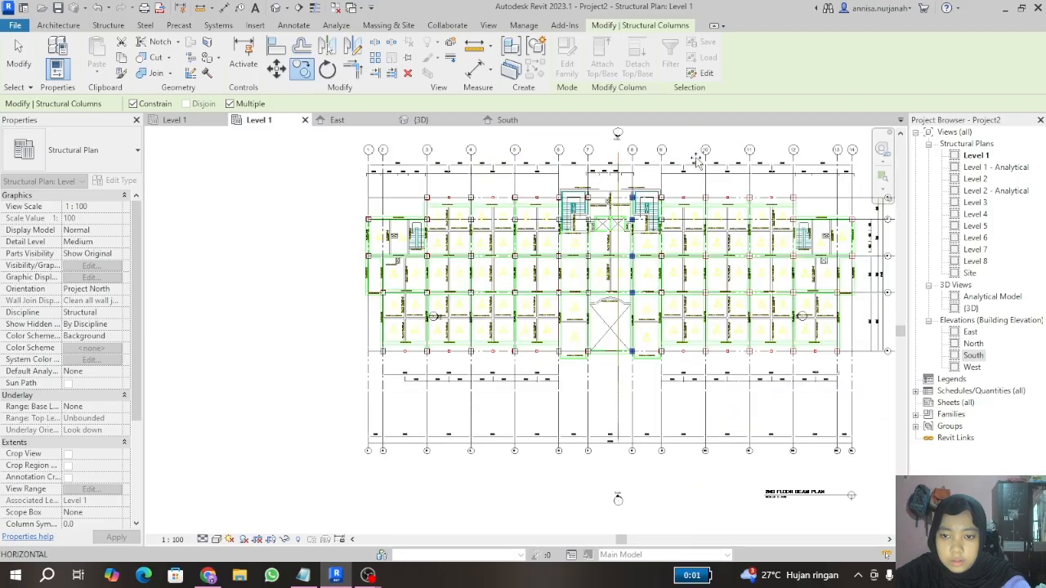
{"action": "scroll", "coordinate": [709, 160], "scroll_direction": "up", "scroll_amount": 1}
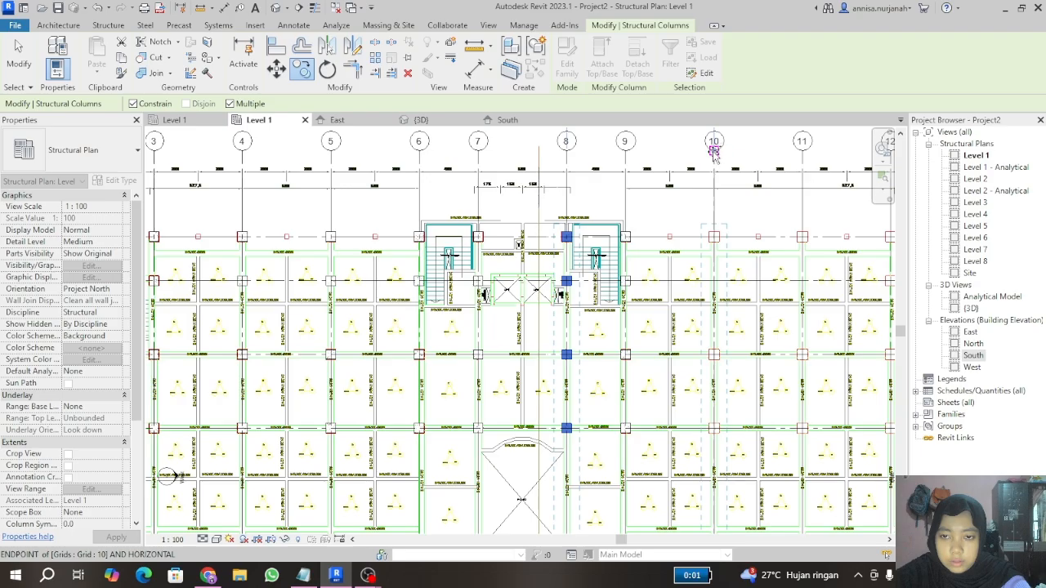
{"action": "scroll", "coordinate": [636, 255], "scroll_direction": "up", "scroll_amount": 4}
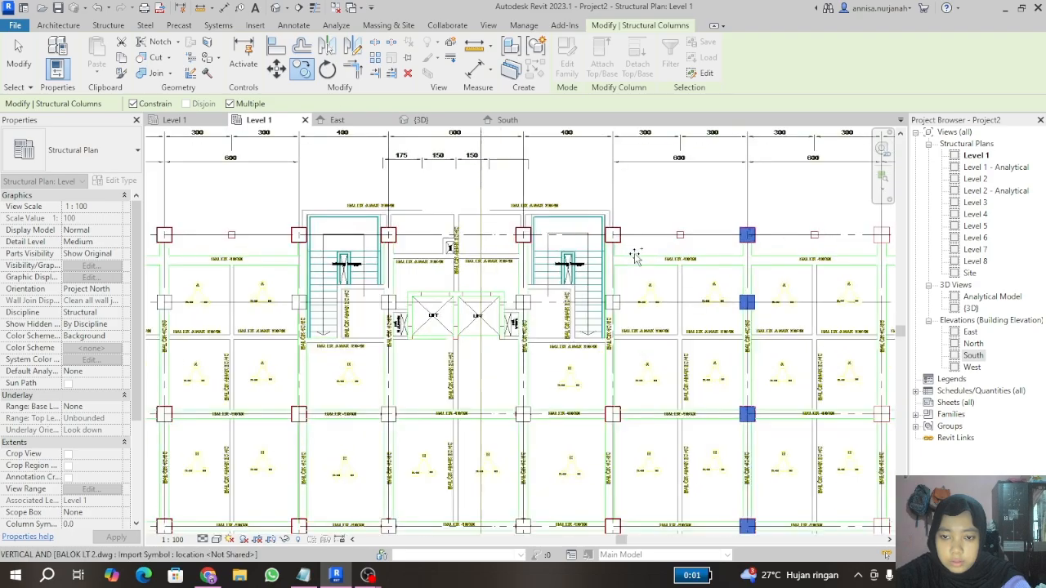
{"action": "scroll", "coordinate": [530, 233], "scroll_direction": "down", "scroll_amount": 4}
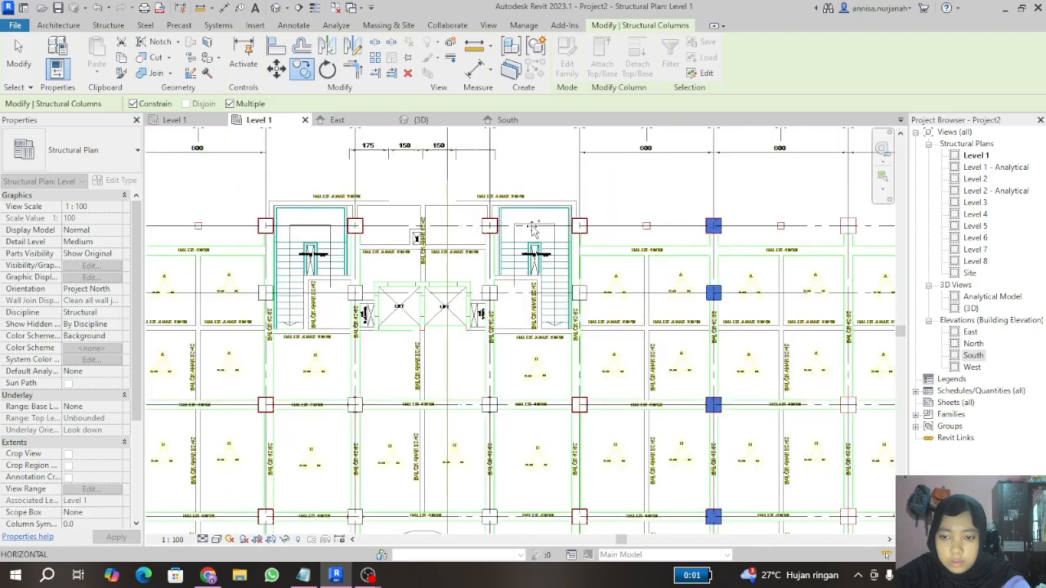
{"action": "scroll", "coordinate": [529, 232], "scroll_direction": "down", "scroll_amount": 2}
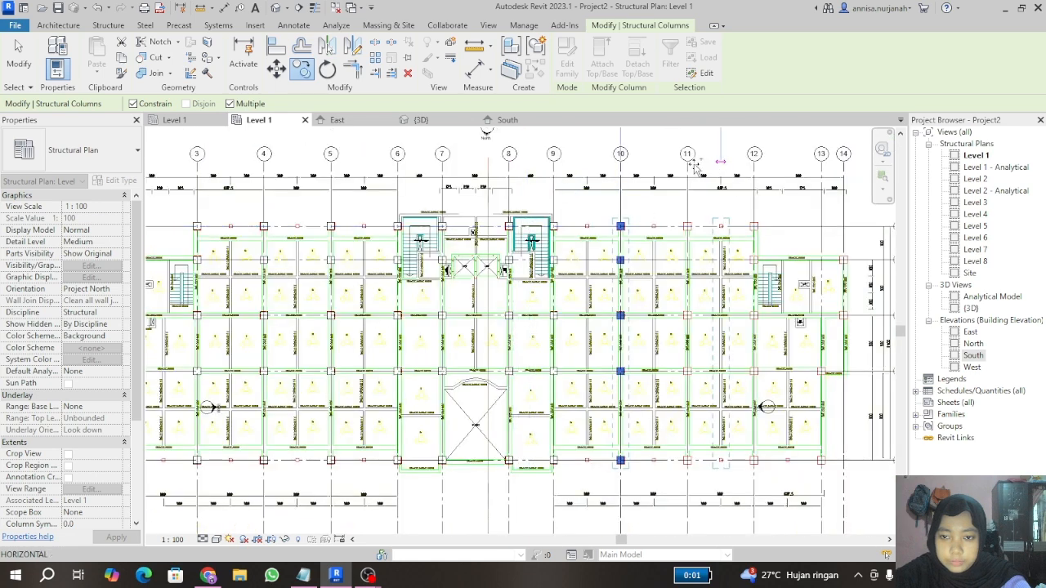
{"action": "scroll", "coordinate": [691, 167], "scroll_direction": "up", "scroll_amount": 2}
{"action": "left_click", "coordinate": [678, 159]}
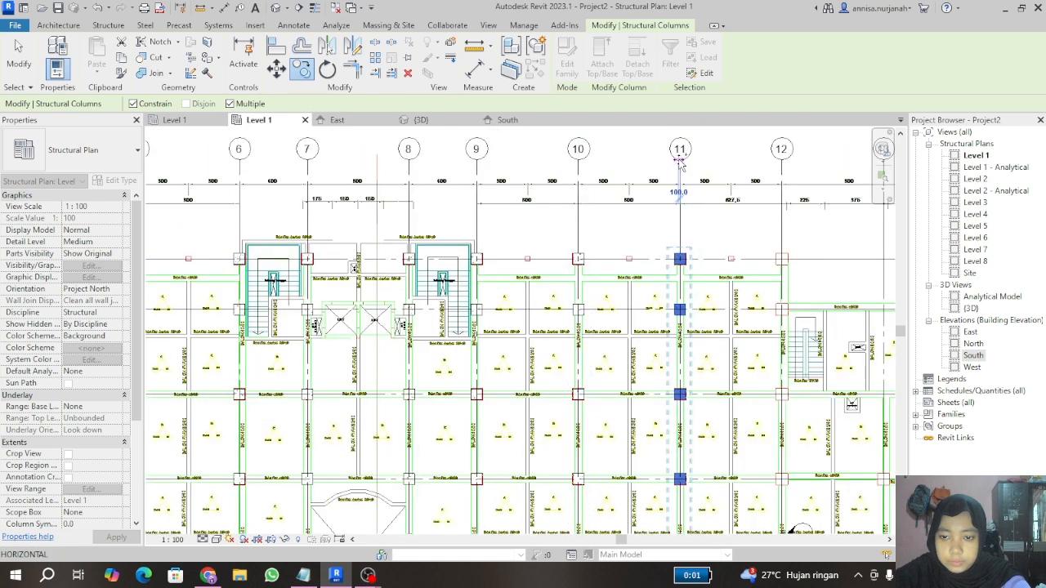
{"action": "left_click", "coordinate": [781, 162]}
{"action": "scroll", "coordinate": [600, 188], "scroll_direction": "down", "scroll_amount": 3}
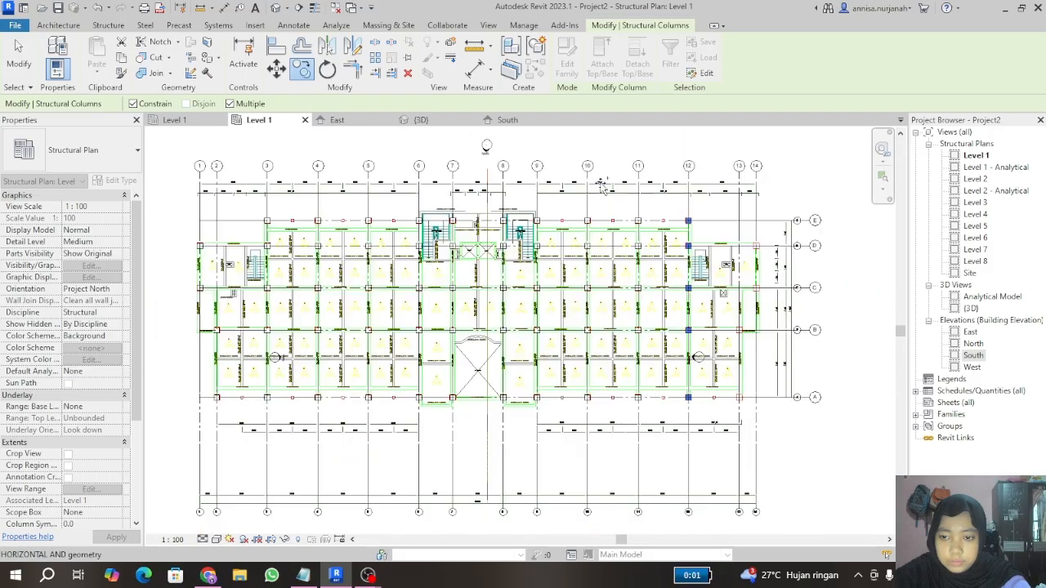
{"action": "scroll", "coordinate": [600, 187], "scroll_direction": "down", "scroll_amount": 1}
{"action": "key", "text": "Escape"}
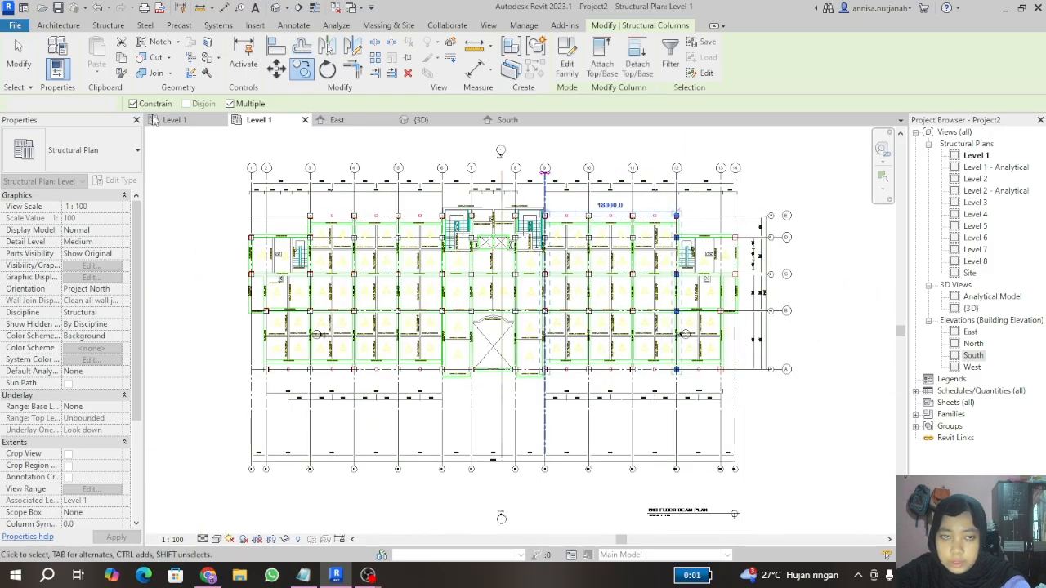
{"action": "left_click", "coordinate": [18, 49]}
Step: Delete the four 650x650 columns on grid D at grids 6, 7, 8 and 9 beside the stairs and lifts
{"action": "scroll", "coordinate": [474, 241], "scroll_direction": "up", "scroll_amount": 2}
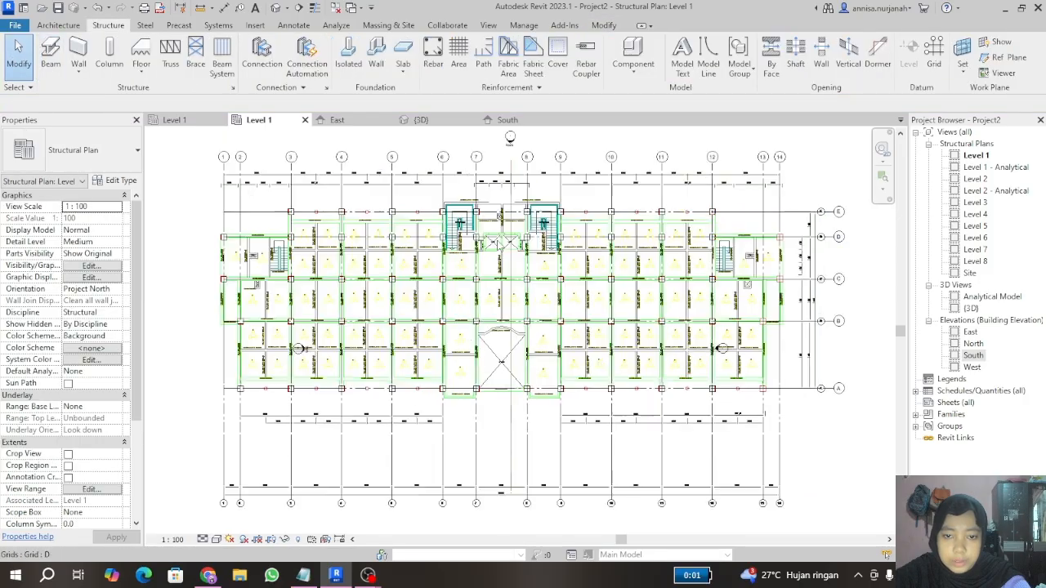
{"action": "scroll", "coordinate": [473, 241], "scroll_direction": "up", "scroll_amount": 3}
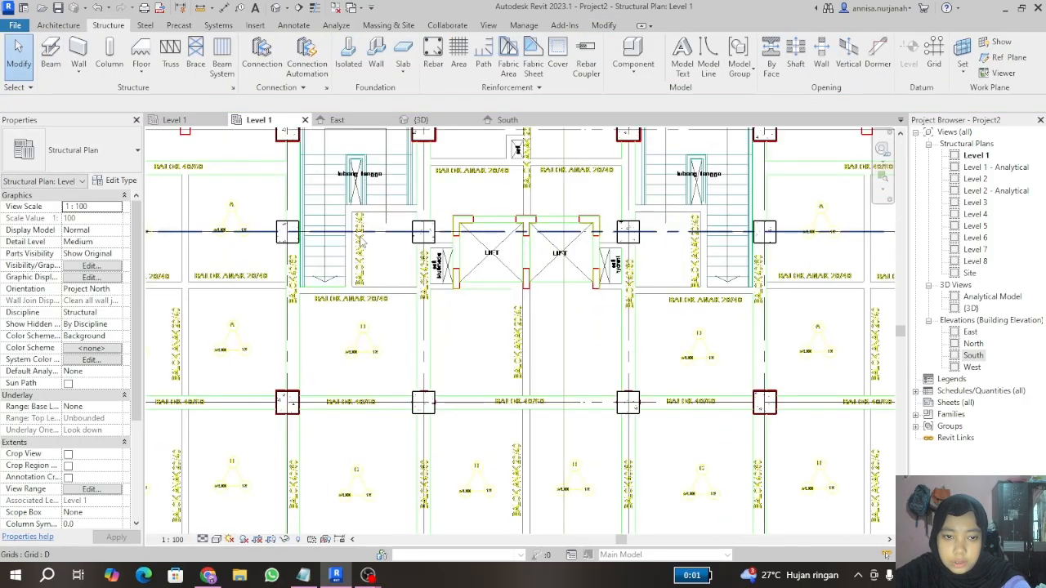
{"action": "left_click", "coordinate": [290, 230]}
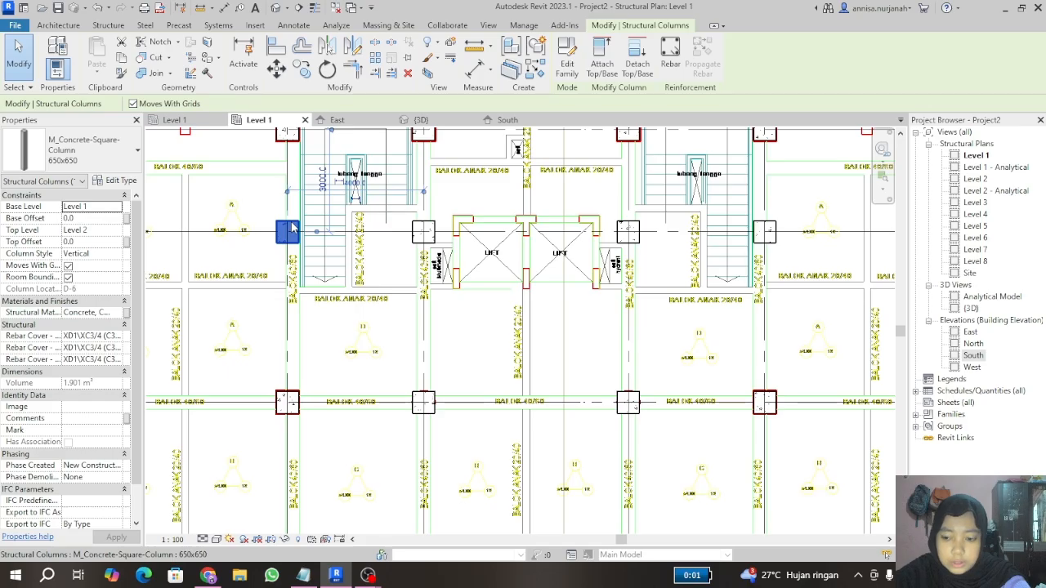
{"action": "left_click_drag", "start_coordinate": [291, 230], "coordinate": [420, 229]}
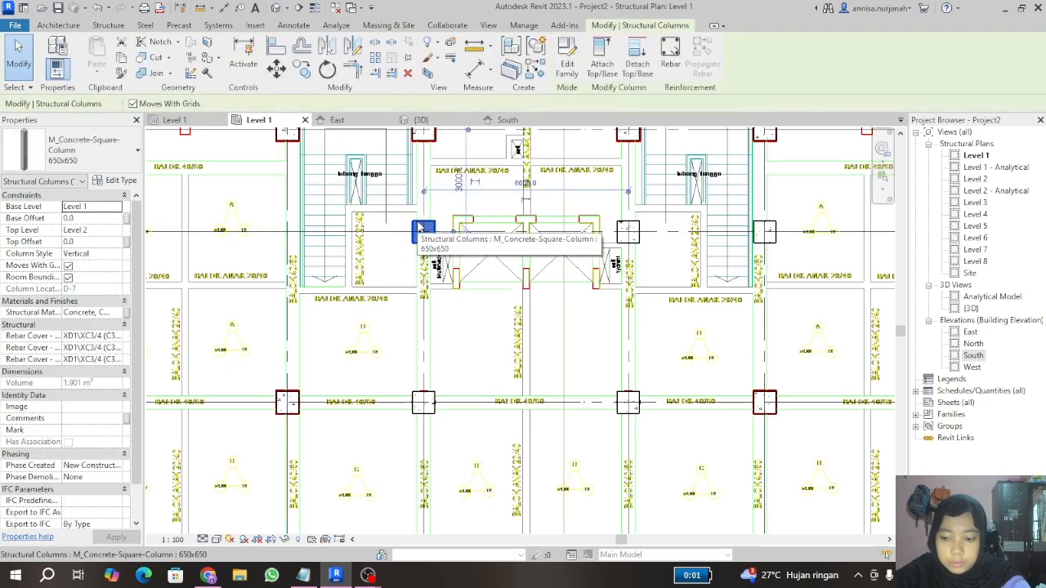
{"action": "key", "text": "Escape"}
{"action": "left_click", "coordinate": [629, 226]}
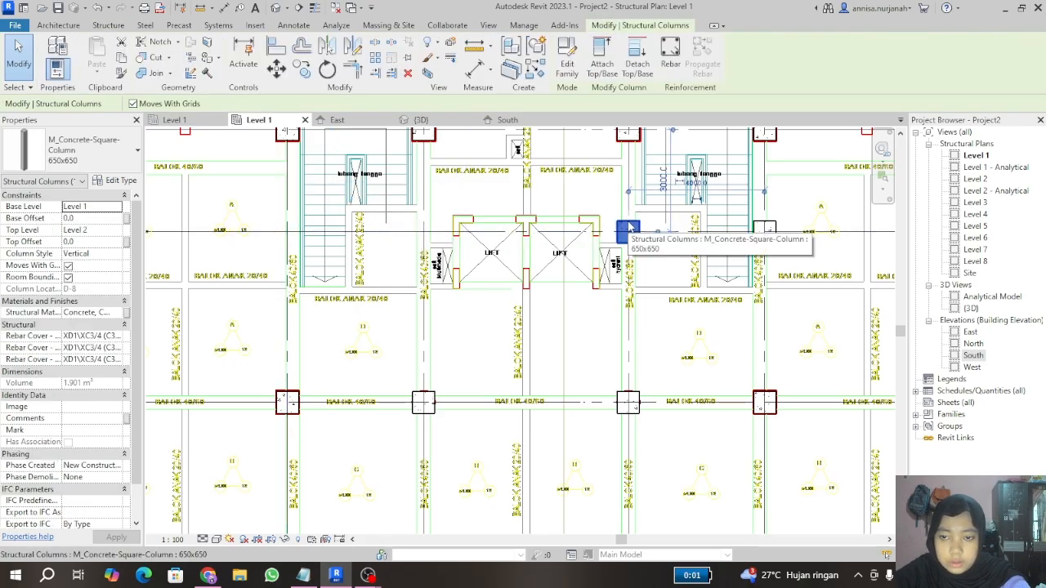
{"action": "key", "text": "Delete"}
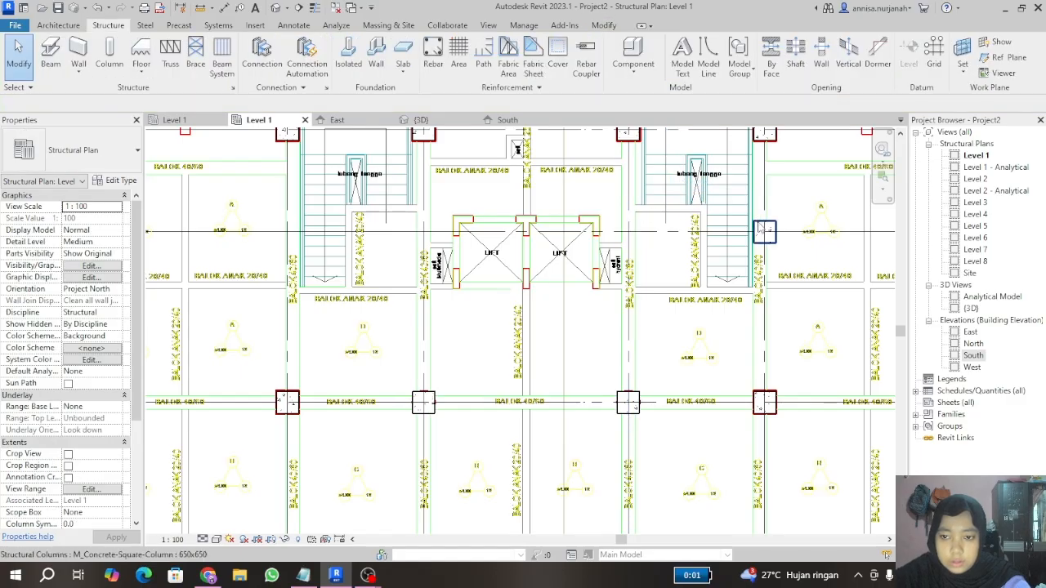
{"action": "left_click", "coordinate": [762, 229]}
{"action": "key", "text": "Delete"}
{"action": "scroll", "coordinate": [739, 231], "scroll_direction": "down", "scroll_amount": 2}
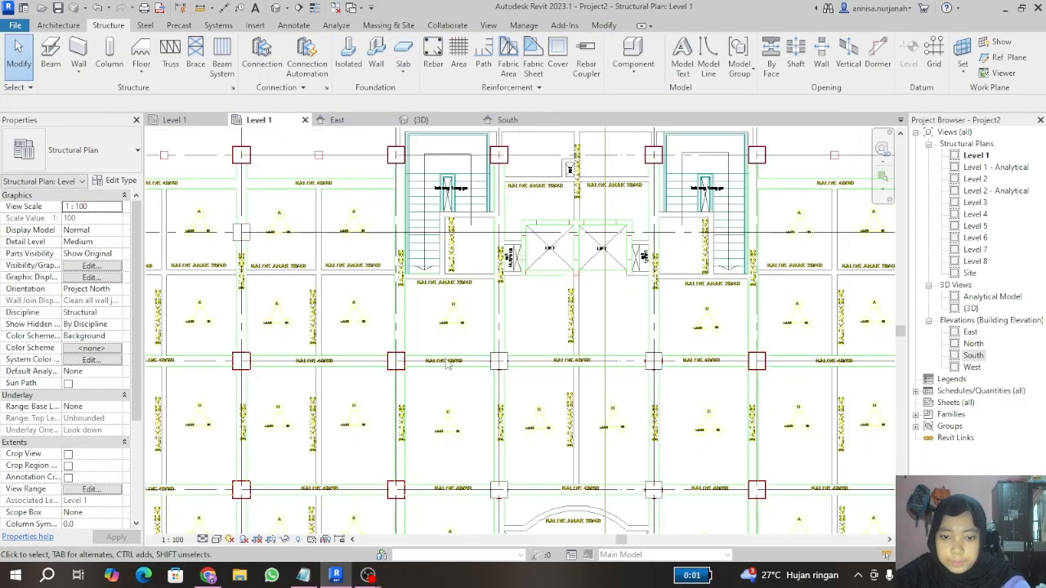
Step: Delete the 650x650 columns on grid D at grids 11 and 10
{"action": "scroll", "coordinate": [447, 367], "scroll_direction": "down", "scroll_amount": 2}
{"action": "scroll", "coordinate": [472, 338], "scroll_direction": "down", "scroll_amount": 2}
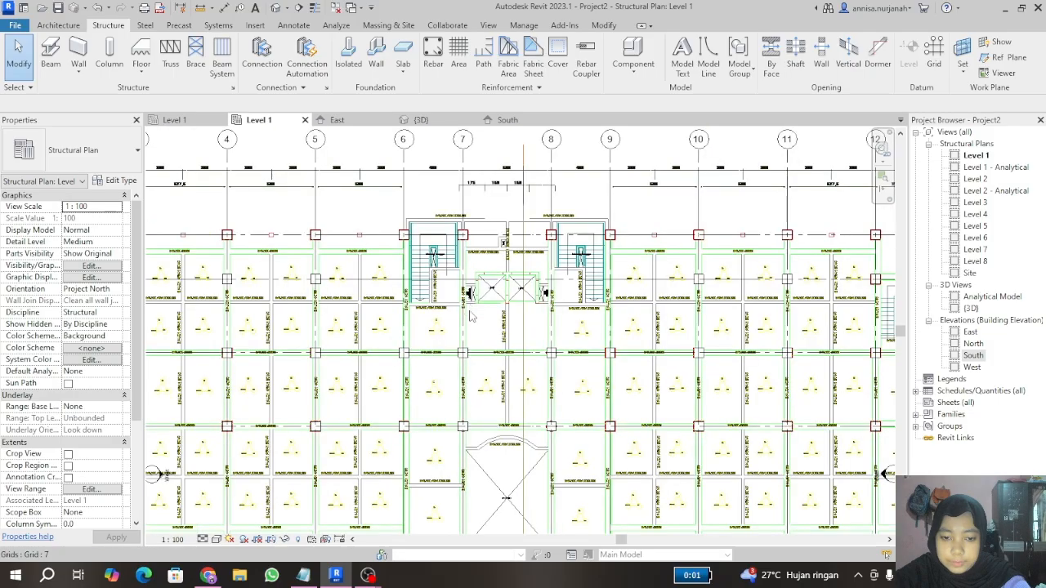
{"action": "scroll", "coordinate": [482, 503], "scroll_direction": "up", "scroll_amount": 4}
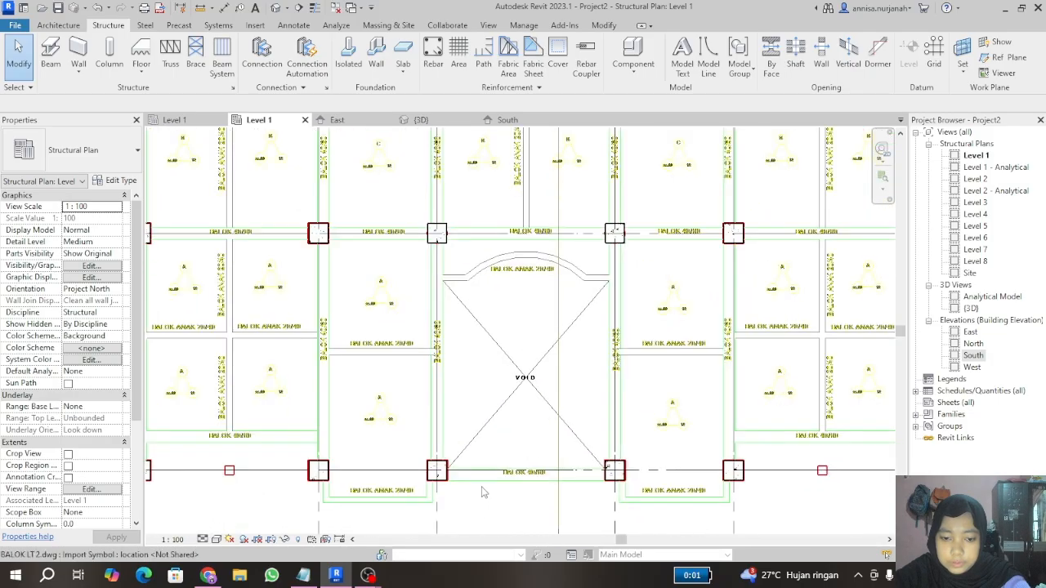
{"action": "scroll", "coordinate": [416, 467], "scroll_direction": "down", "scroll_amount": 5}
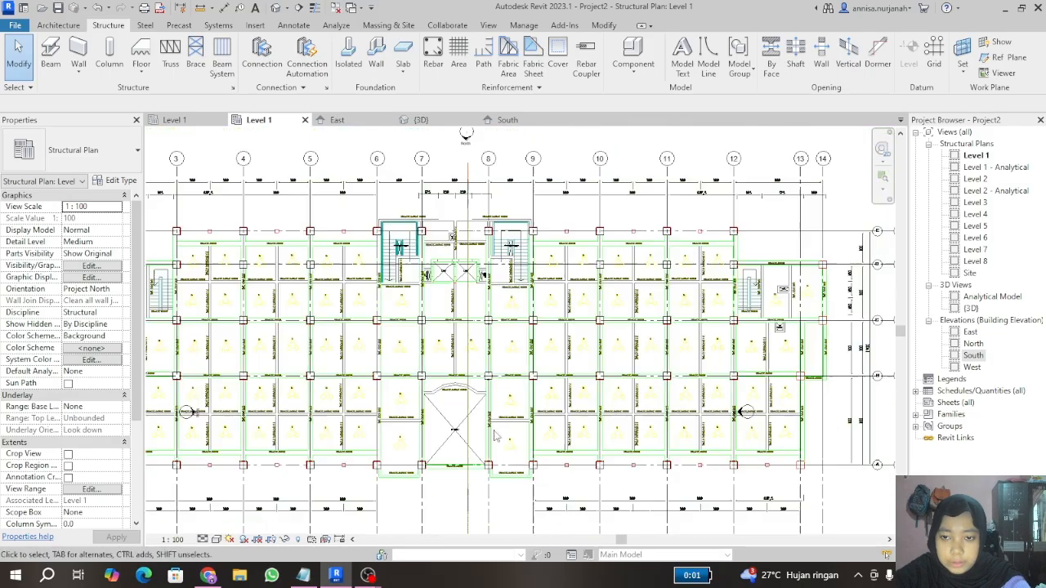
{"action": "scroll", "coordinate": [670, 256], "scroll_direction": "up", "scroll_amount": 6}
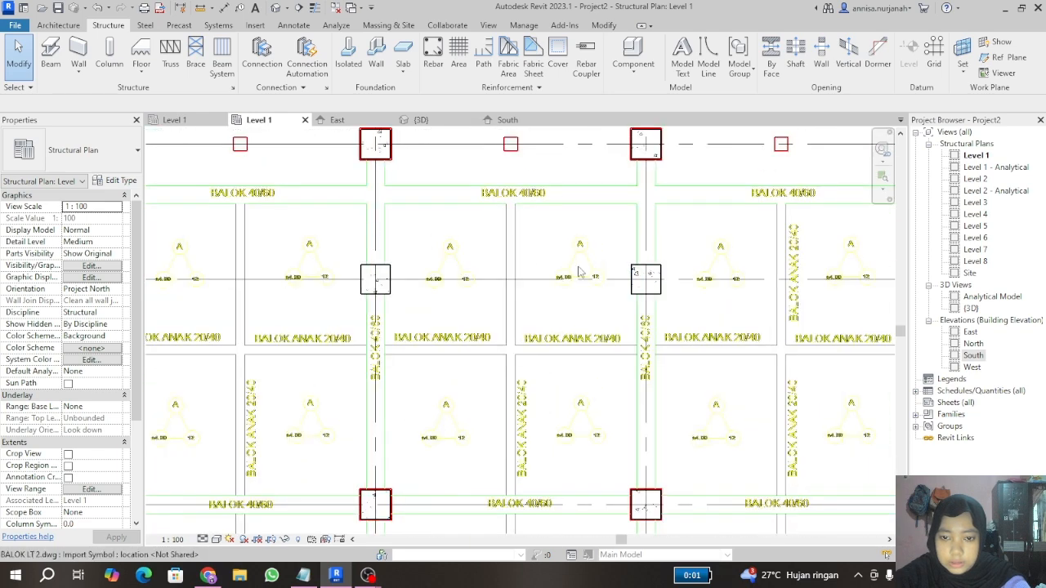
{"action": "left_click", "coordinate": [646, 279]}
{"action": "key", "text": "Escape"}
{"action": "scroll", "coordinate": [678, 257], "scroll_direction": "down", "scroll_amount": 2}
{"action": "scroll", "coordinate": [678, 257], "scroll_direction": "down", "scroll_amount": 1}
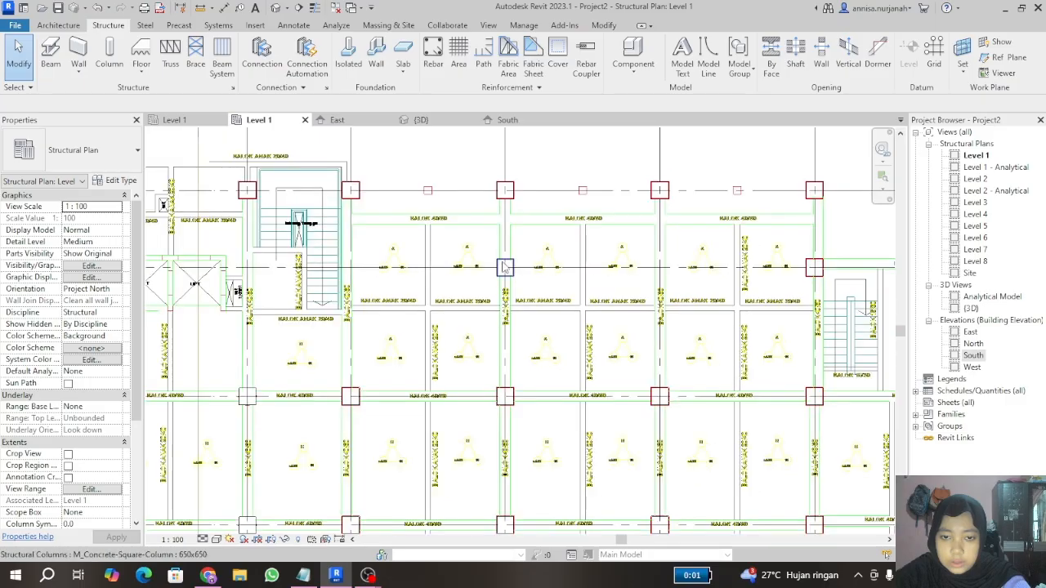
{"action": "left_click", "coordinate": [505, 268]}
{"action": "key", "text": "Escape"}
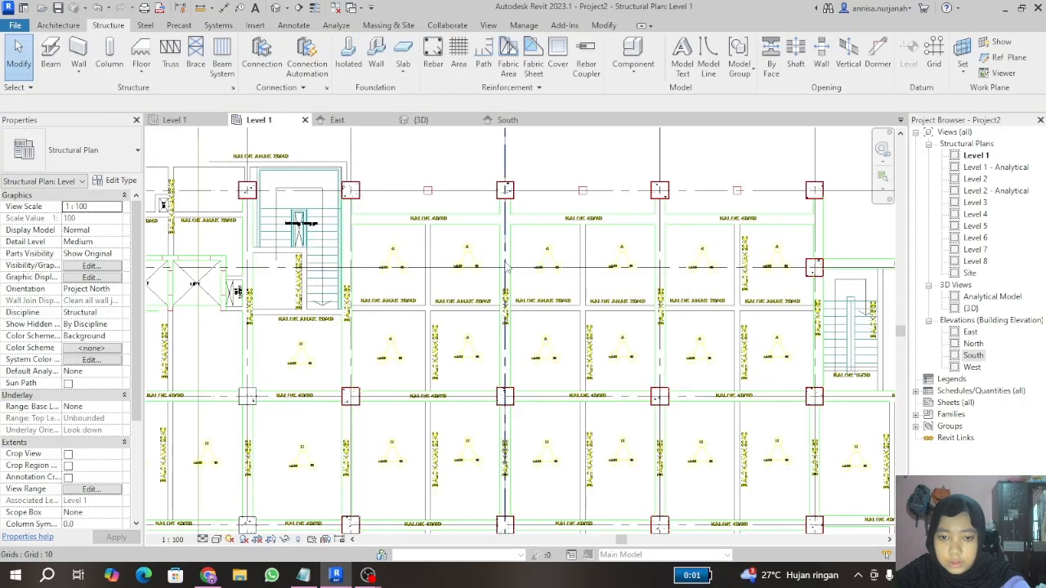
{"action": "scroll", "coordinate": [850, 274], "scroll_direction": "down", "scroll_amount": 2}
{"action": "scroll", "coordinate": [847, 274], "scroll_direction": "down", "scroll_amount": 1}
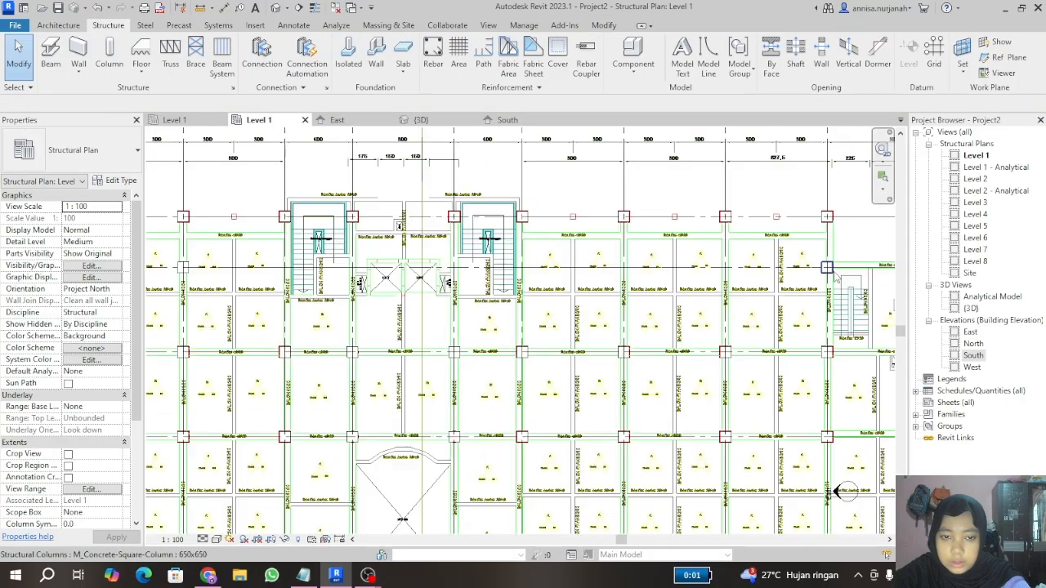
Step: Delete the 650x650 columns on grid D at grids 5 and 4
{"action": "scroll", "coordinate": [835, 279], "scroll_direction": "down", "scroll_amount": 1}
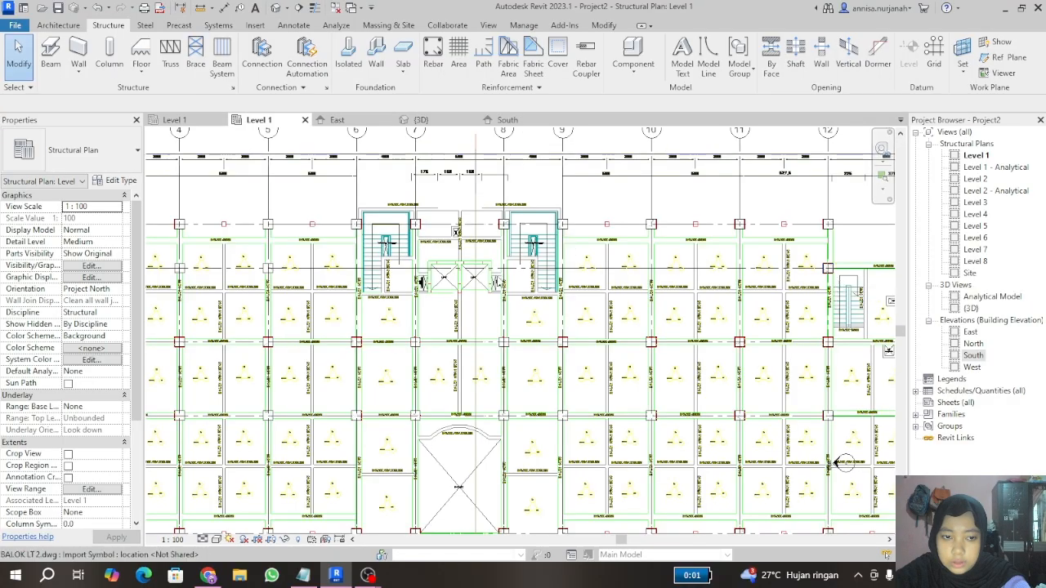
{"action": "scroll", "coordinate": [263, 271], "scroll_direction": "up", "scroll_amount": 3}
{"action": "left_click", "coordinate": [277, 272]}
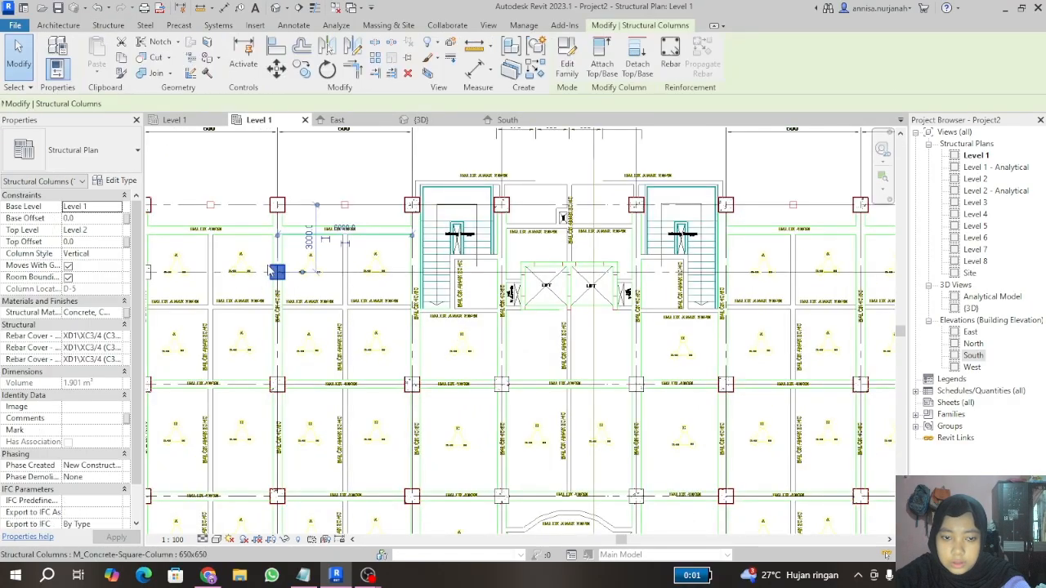
{"action": "key", "text": "Escape"}
{"action": "scroll", "coordinate": [438, 255], "scroll_direction": "down", "scroll_amount": 2}
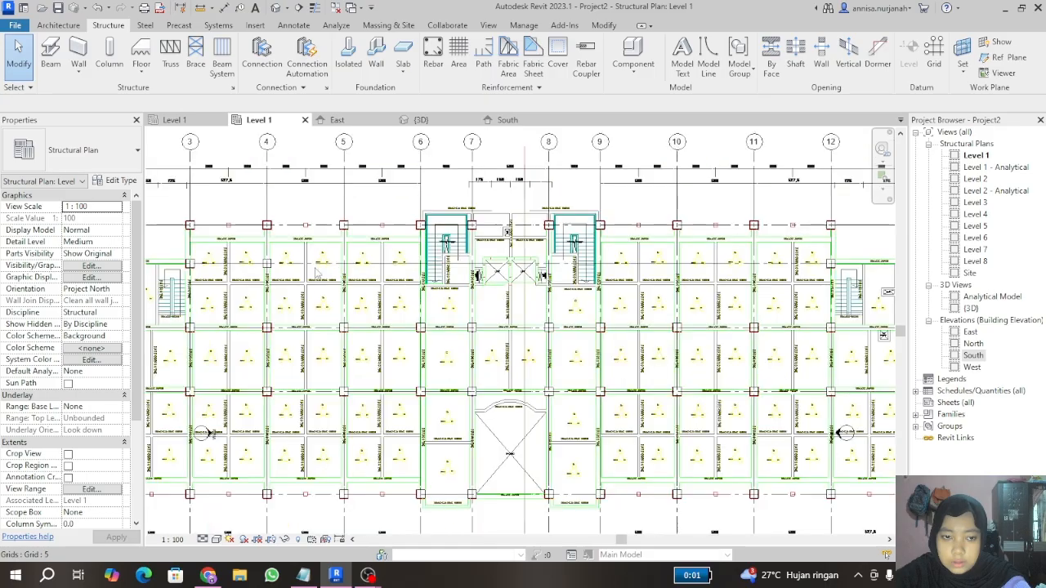
{"action": "scroll", "coordinate": [276, 278], "scroll_direction": "up", "scroll_amount": 4}
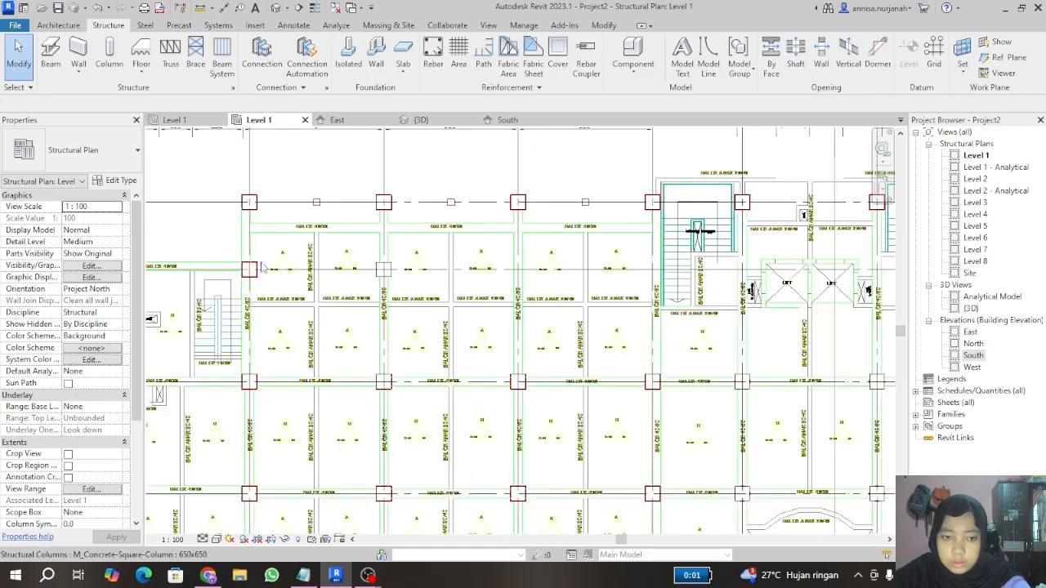
{"action": "left_click", "coordinate": [424, 272]}
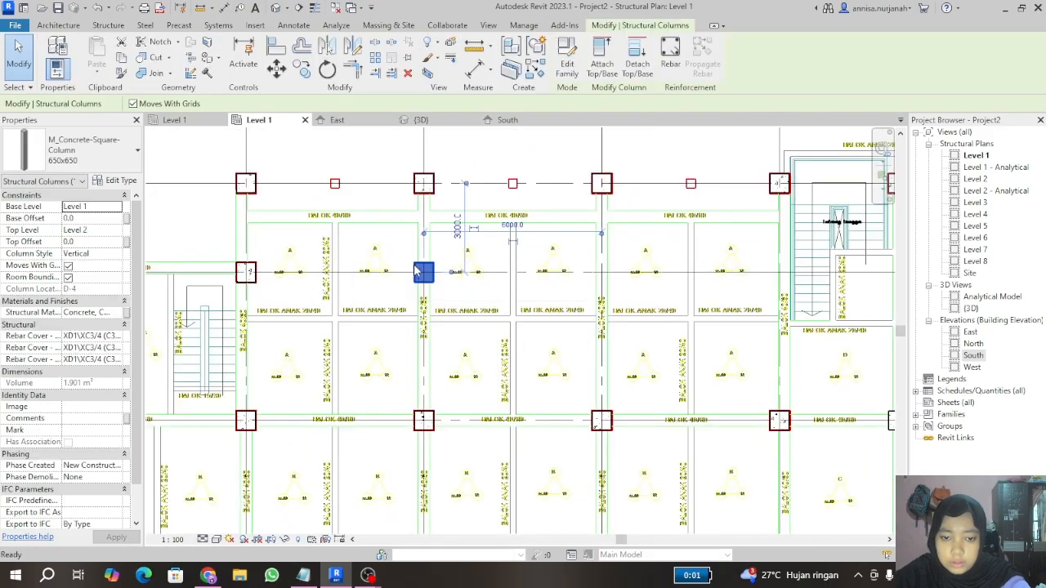
{"action": "key", "text": "Escape"}
Step: Examine the beam labels around the West elevation marker between grids A and B
{"action": "scroll", "coordinate": [393, 215], "scroll_direction": "down", "scroll_amount": 4}
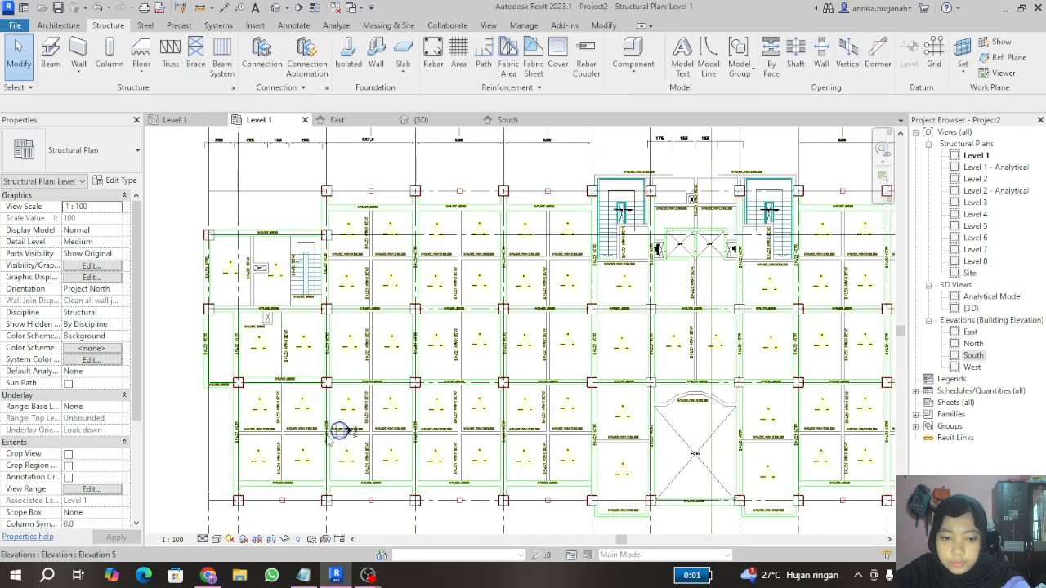
{"action": "scroll", "coordinate": [322, 437], "scroll_direction": "up", "scroll_amount": 5}
{"action": "scroll", "coordinate": [269, 237], "scroll_direction": "down", "scroll_amount": 3}
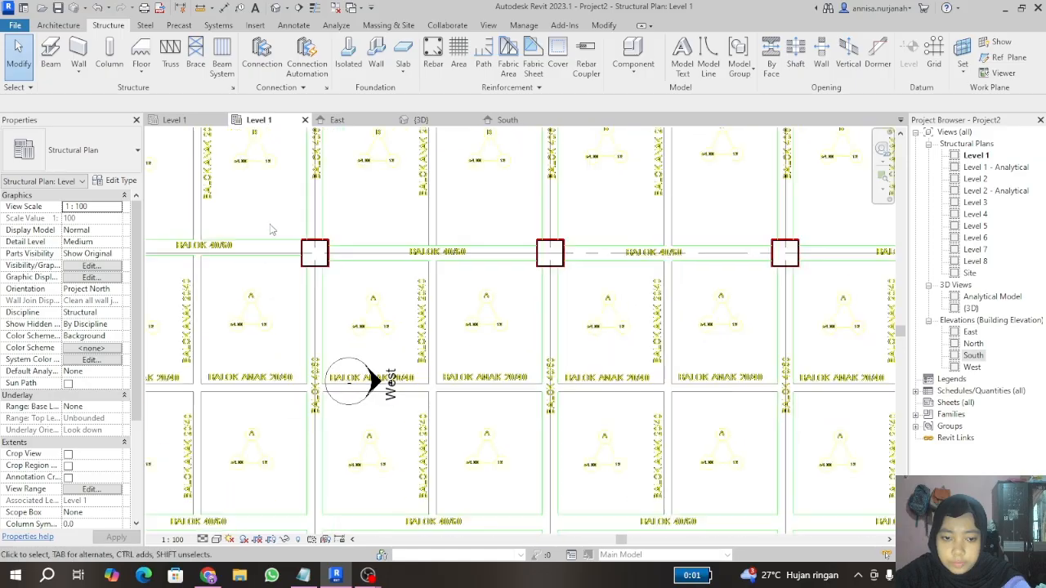
{"action": "scroll", "coordinate": [261, 237], "scroll_direction": "down", "scroll_amount": 1}
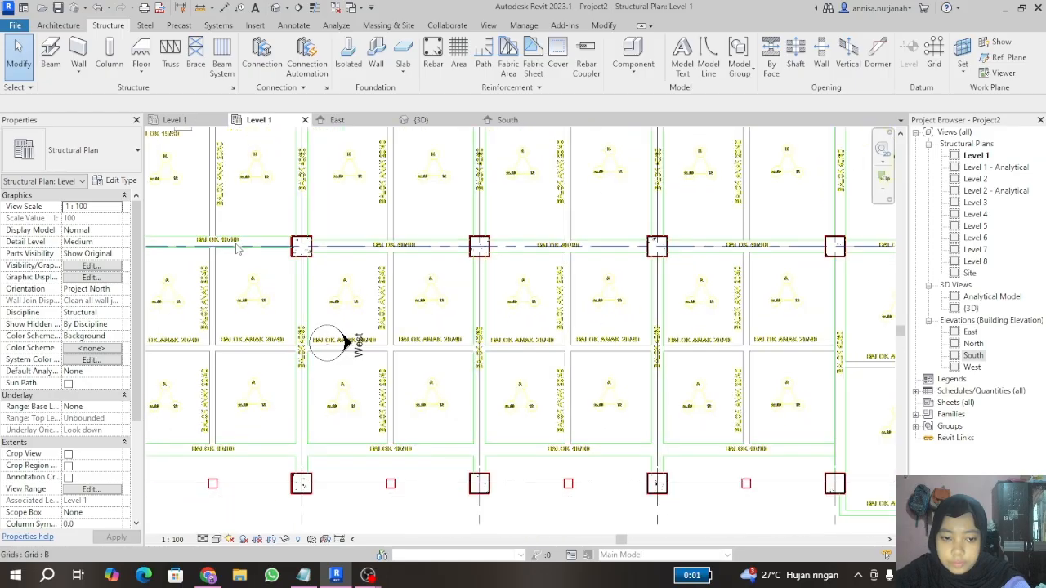
{"action": "scroll", "coordinate": [249, 257], "scroll_direction": "down", "scroll_amount": 1}
{"action": "scroll", "coordinate": [368, 351], "scroll_direction": "up", "scroll_amount": 2}
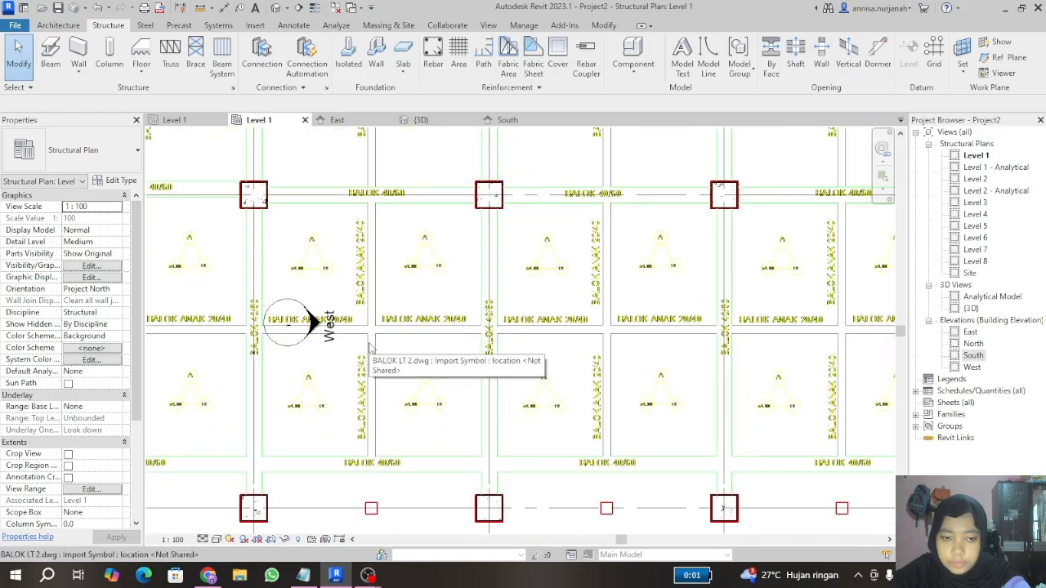
{"action": "scroll", "coordinate": [245, 323], "scroll_direction": "up", "scroll_amount": 3}
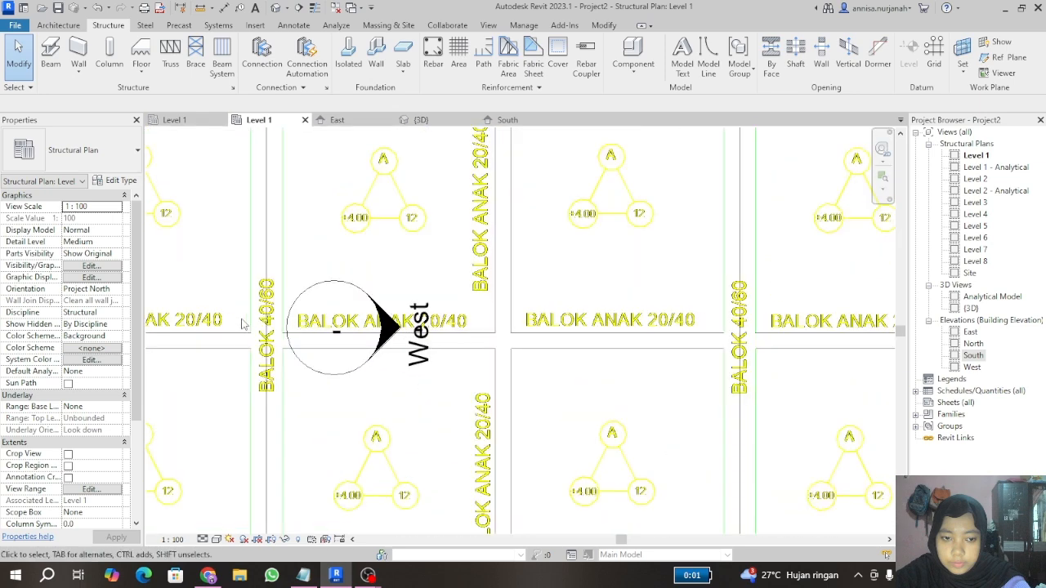
Step: Delete the 650x650 columns on grid 8 at grids B and C, above the void
{"action": "scroll", "coordinate": [241, 325], "scroll_direction": "down", "scroll_amount": 5}
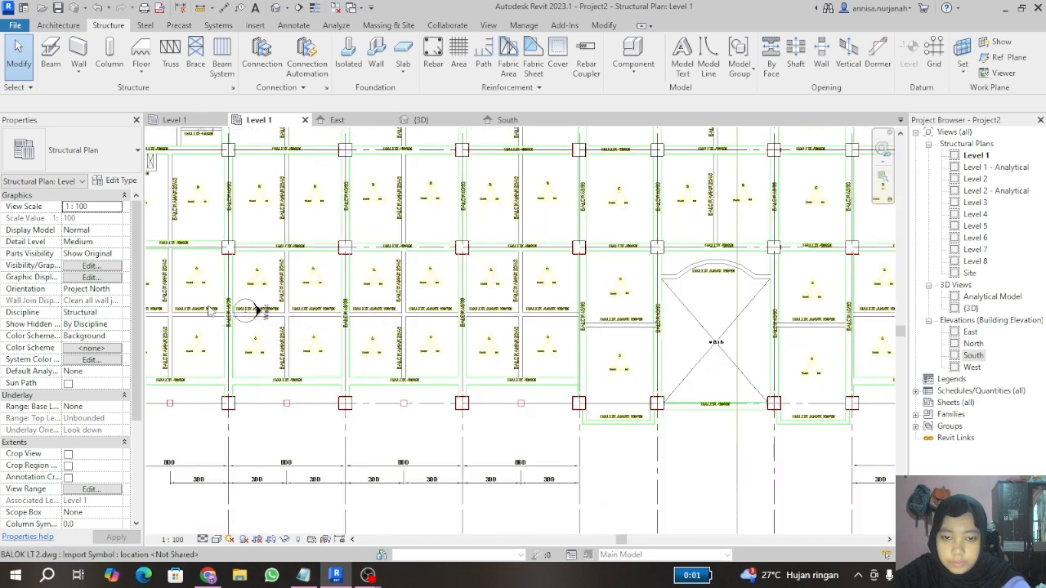
{"action": "scroll", "coordinate": [250, 306], "scroll_direction": "down", "scroll_amount": 2}
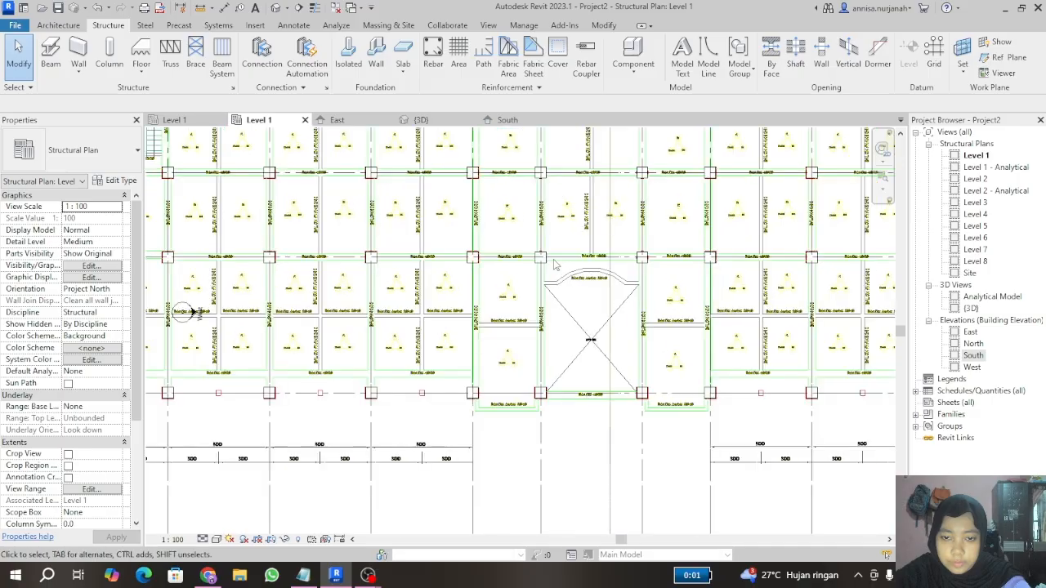
{"action": "scroll", "coordinate": [540, 259], "scroll_direction": "up", "scroll_amount": 4}
{"action": "scroll", "coordinate": [740, 239], "scroll_direction": "up", "scroll_amount": 5}
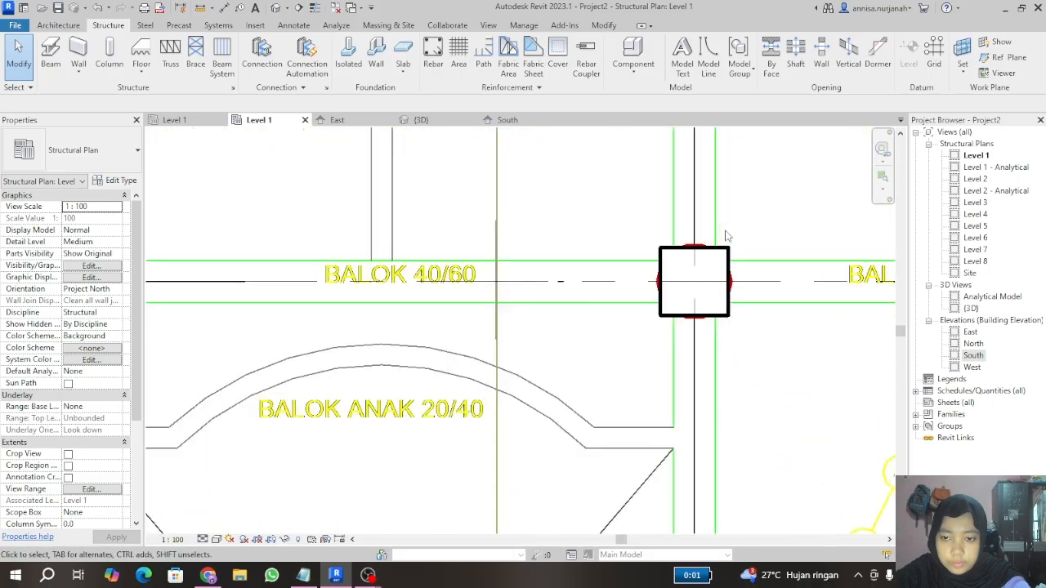
{"action": "scroll", "coordinate": [710, 249], "scroll_direction": "down", "scroll_amount": 5}
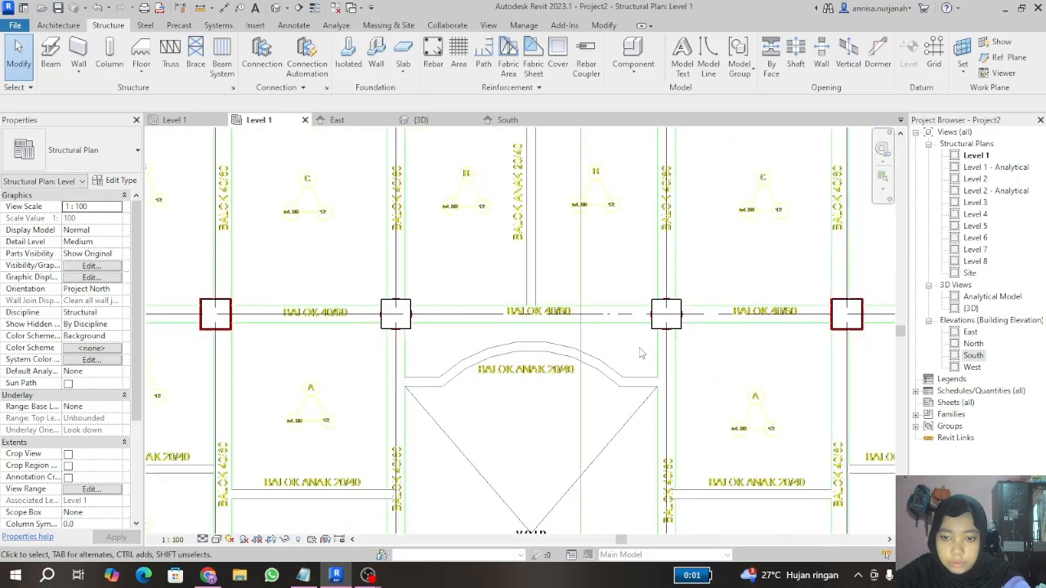
{"action": "scroll", "coordinate": [680, 246], "scroll_direction": "up", "scroll_amount": 3}
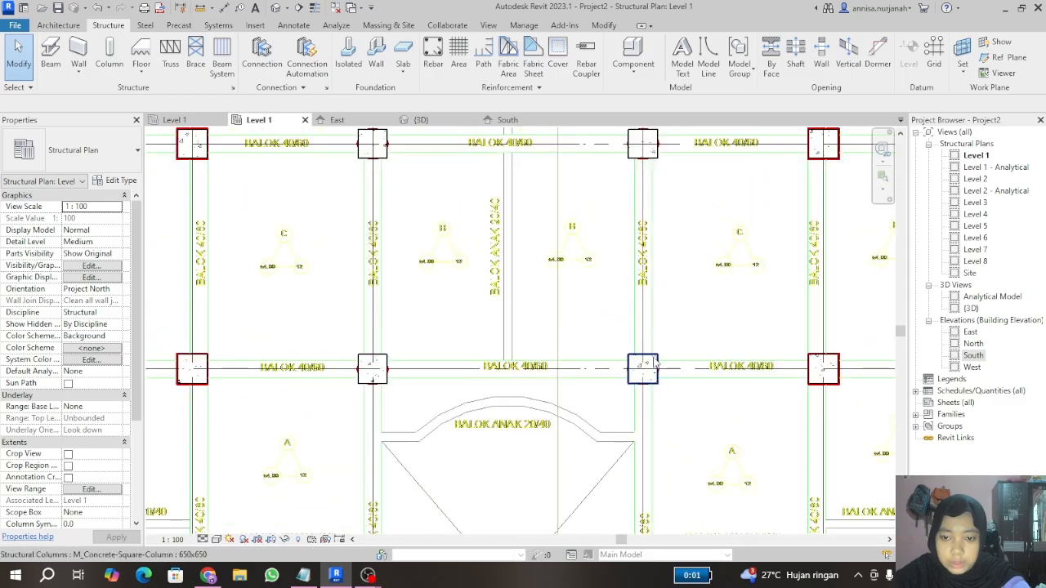
{"action": "left_click", "coordinate": [654, 365]}
{"action": "key", "text": "Delete"}
{"action": "left_click", "coordinate": [653, 152]}
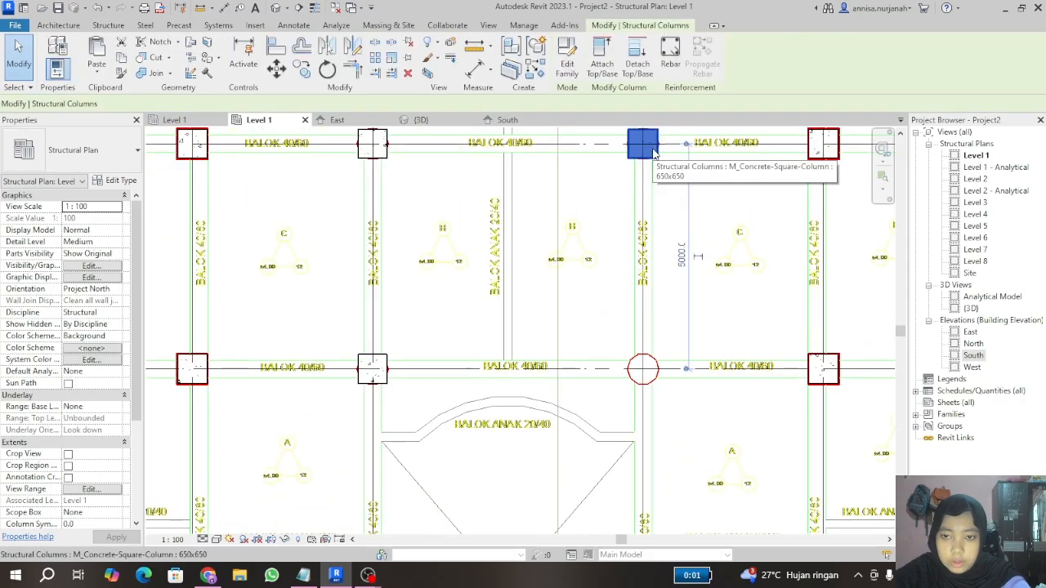
{"action": "key", "text": "Delete"}
Step: Delete the 650x650 columns on grid 7 at grids C and B
{"action": "left_click", "coordinate": [378, 150]}
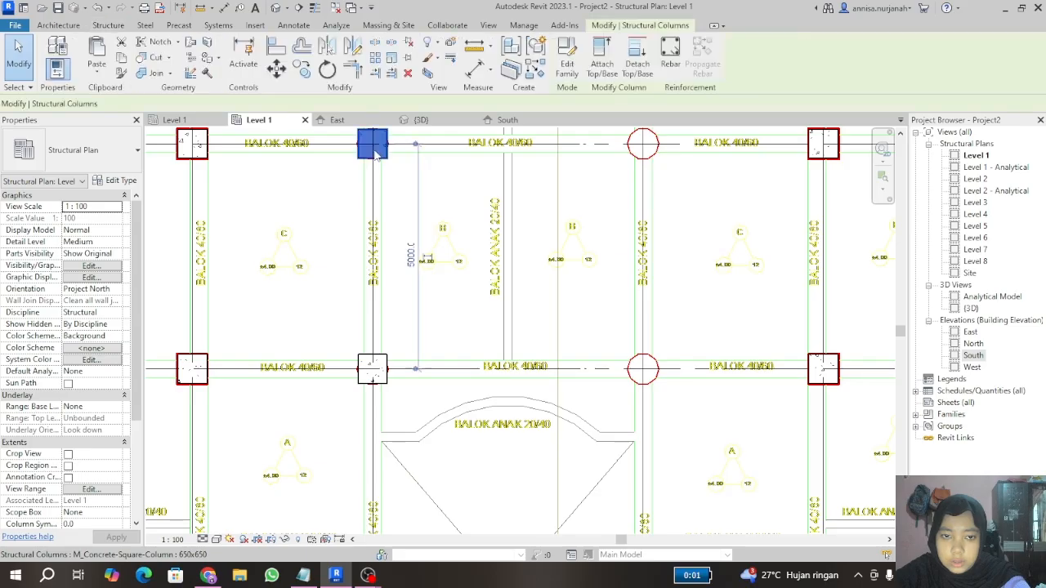
{"action": "key", "text": "Delete"}
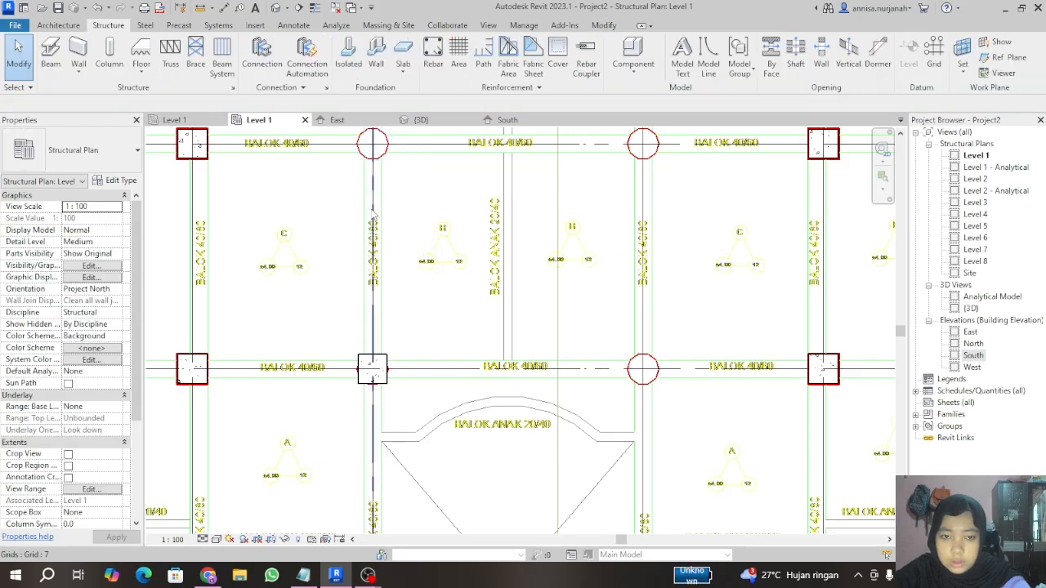
{"action": "left_click", "coordinate": [383, 368]}
{"action": "key", "text": "Delete"}
Step: Examine the column positions against the beam plan, from the void to the stair block between grids 12 and 14
{"action": "scroll", "coordinate": [378, 385], "scroll_direction": "down", "scroll_amount": 3}
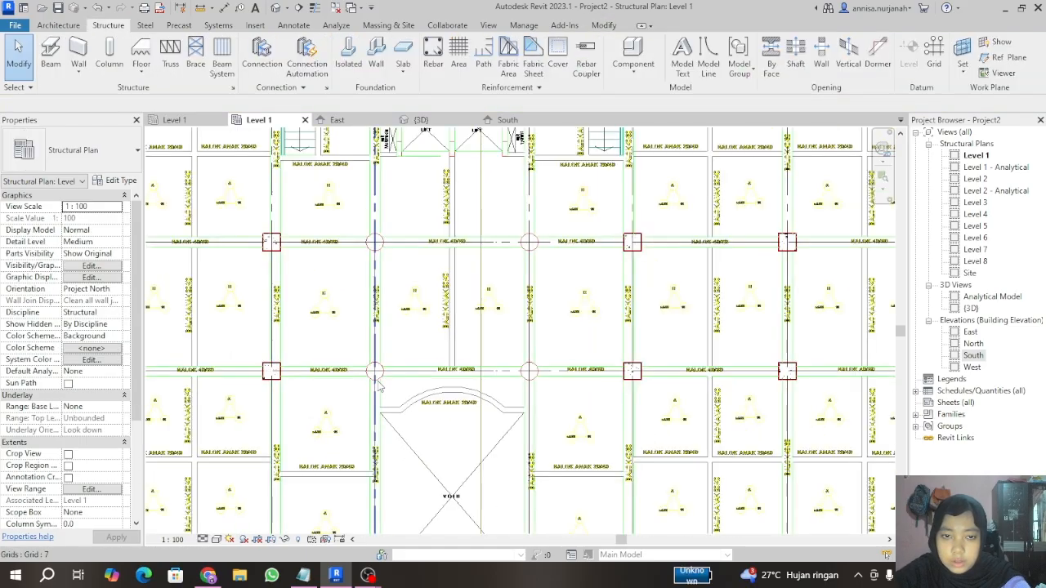
{"action": "scroll", "coordinate": [378, 386], "scroll_direction": "down", "scroll_amount": 3}
{"action": "scroll", "coordinate": [380, 343], "scroll_direction": "down", "scroll_amount": 2}
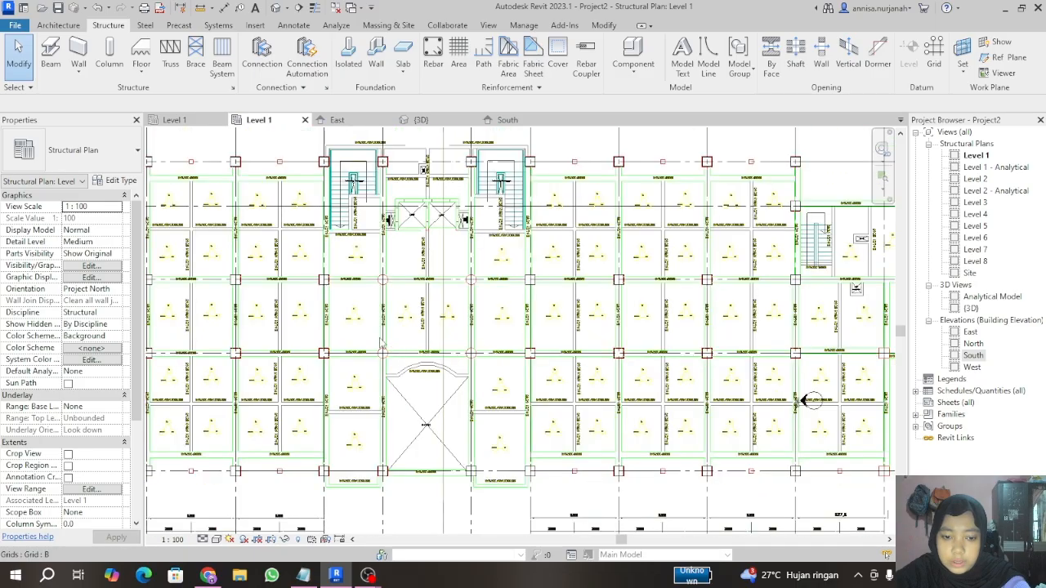
{"action": "scroll", "coordinate": [410, 483], "scroll_direction": "up", "scroll_amount": 6}
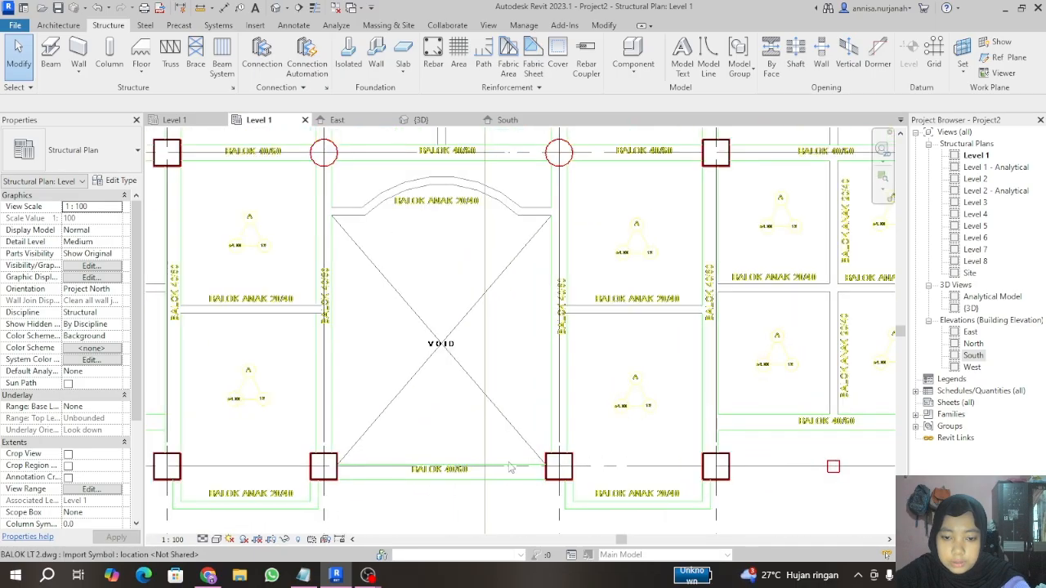
{"action": "scroll", "coordinate": [364, 425], "scroll_direction": "down", "scroll_amount": 5}
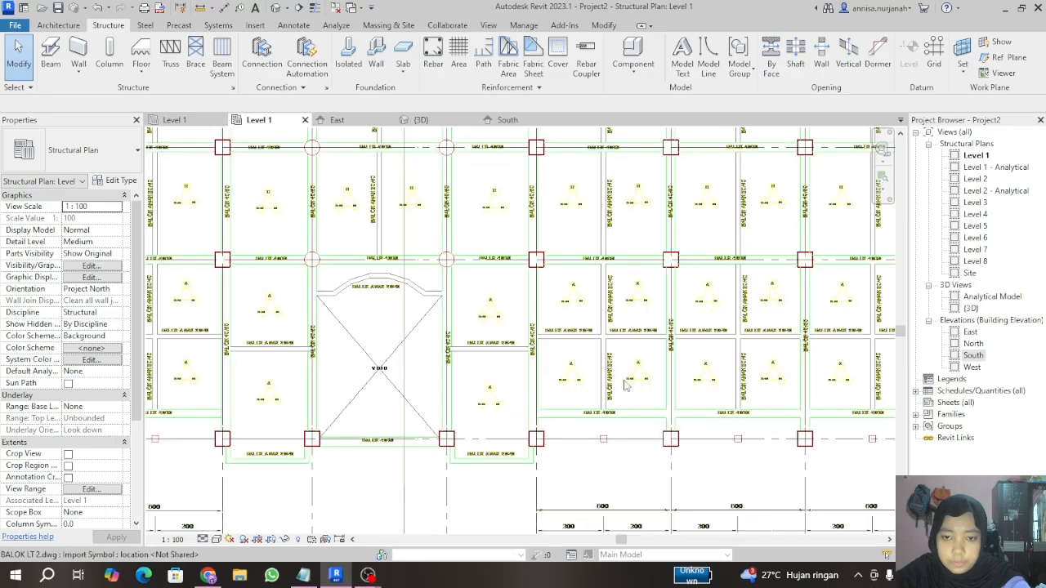
{"action": "scroll", "coordinate": [836, 383], "scroll_direction": "up", "scroll_amount": 2}
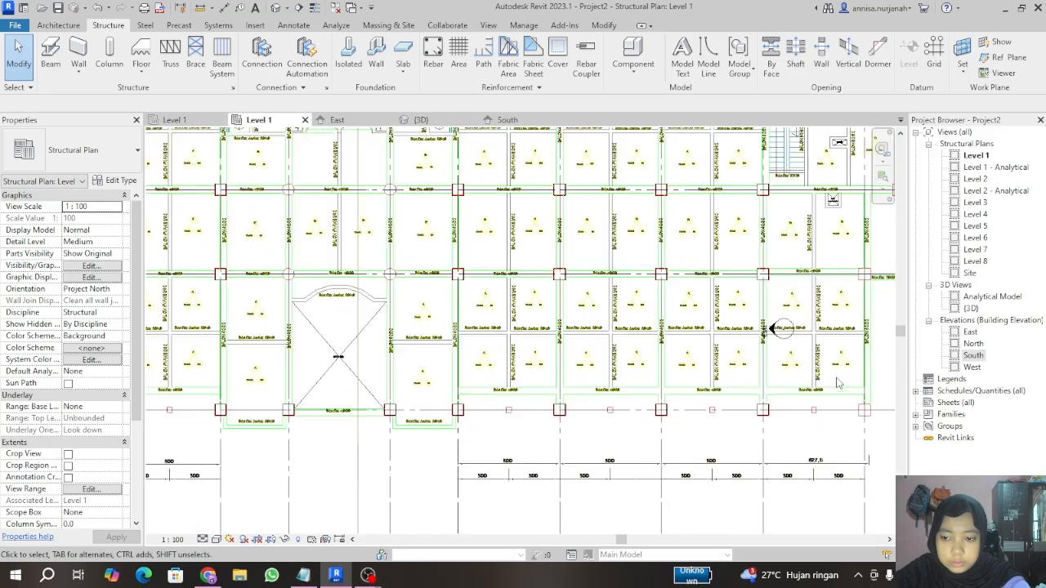
{"action": "scroll", "coordinate": [428, 349], "scroll_direction": "down", "scroll_amount": 2}
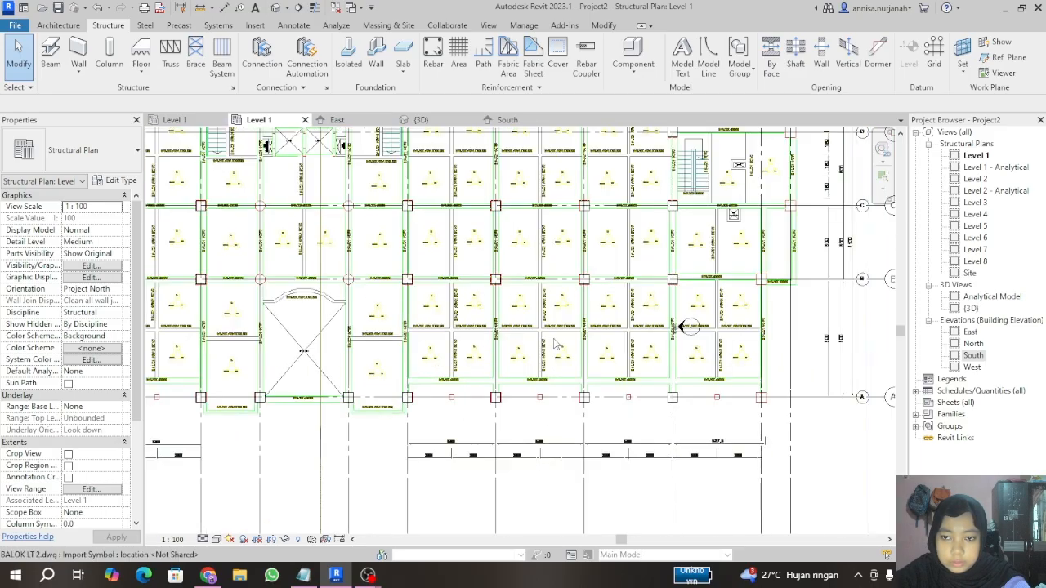
{"action": "scroll", "coordinate": [703, 236], "scroll_direction": "down", "scroll_amount": 1}
{"action": "scroll", "coordinate": [731, 162], "scroll_direction": "up", "scroll_amount": 5}
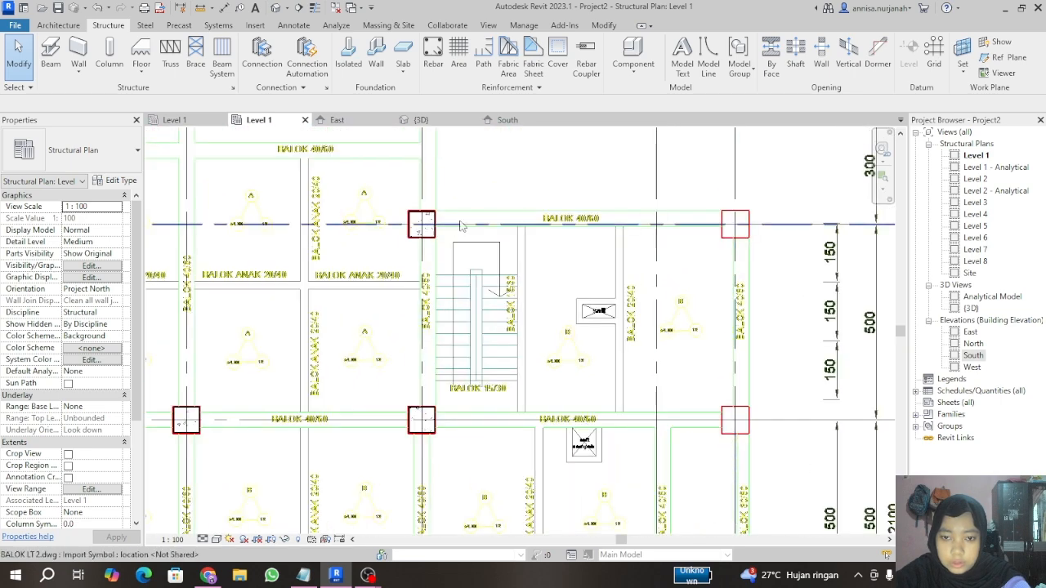
{"action": "scroll", "coordinate": [501, 184], "scroll_direction": "down", "scroll_amount": 2}
{"action": "scroll", "coordinate": [501, 184], "scroll_direction": "down", "scroll_amount": 3}
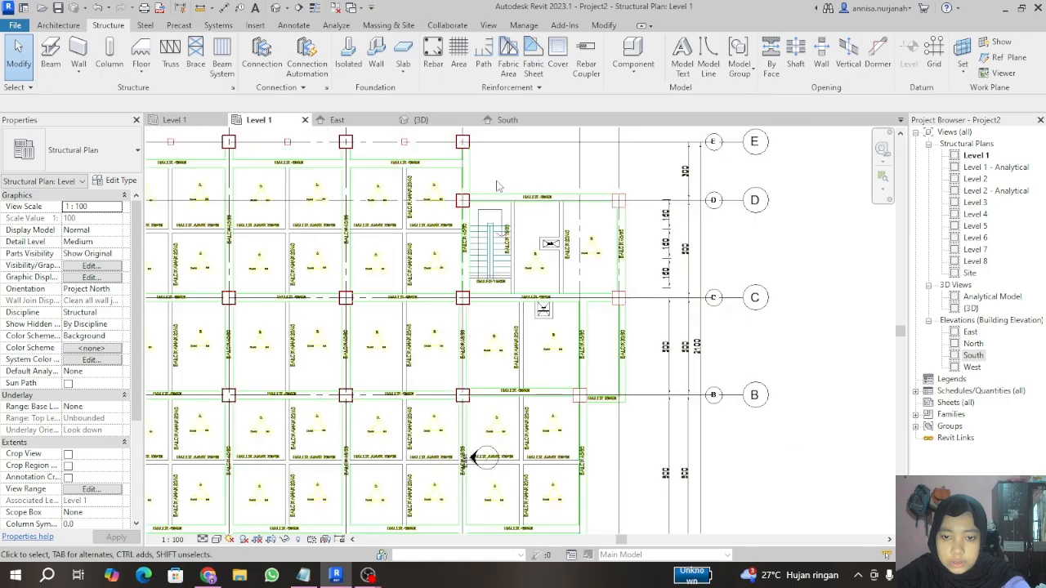
{"action": "scroll", "coordinate": [490, 190], "scroll_direction": "up", "scroll_amount": 1}
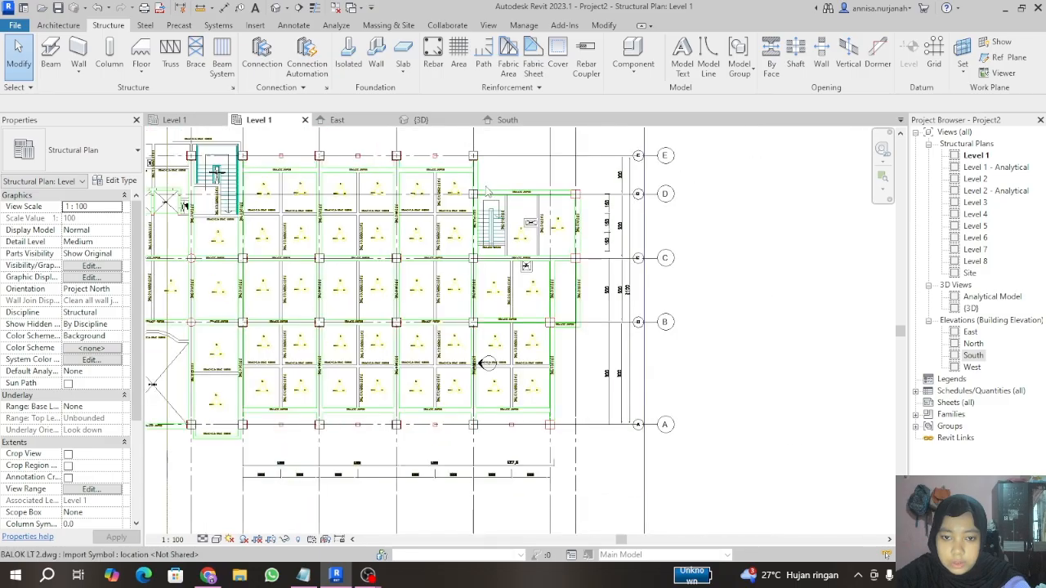
{"action": "scroll", "coordinate": [486, 192], "scroll_direction": "up", "scroll_amount": 1}
{"action": "left_click", "coordinate": [485, 283]}
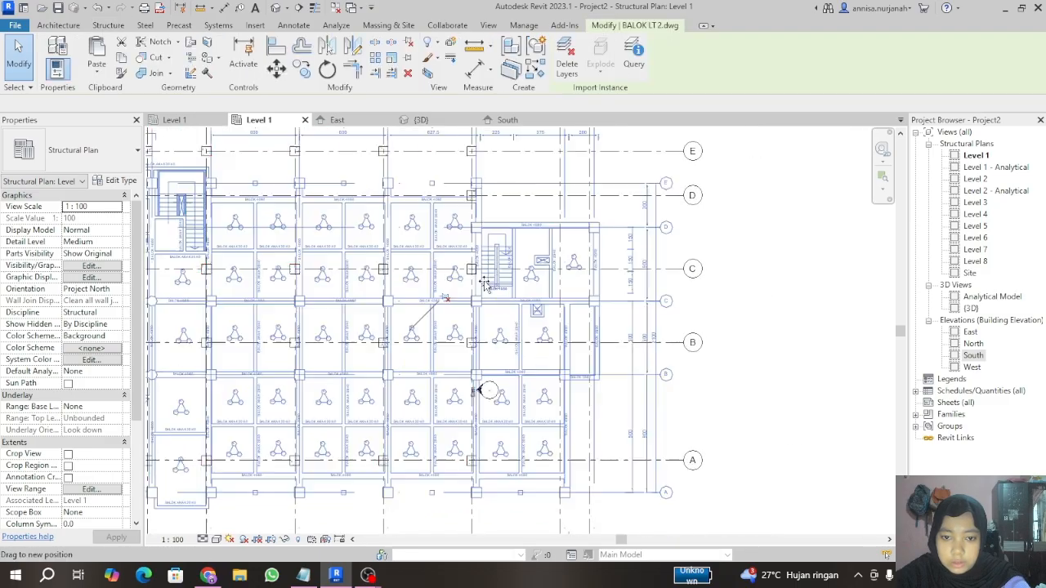
{"action": "left_click_drag", "start_coordinate": [485, 282], "coordinate": [487, 283]}
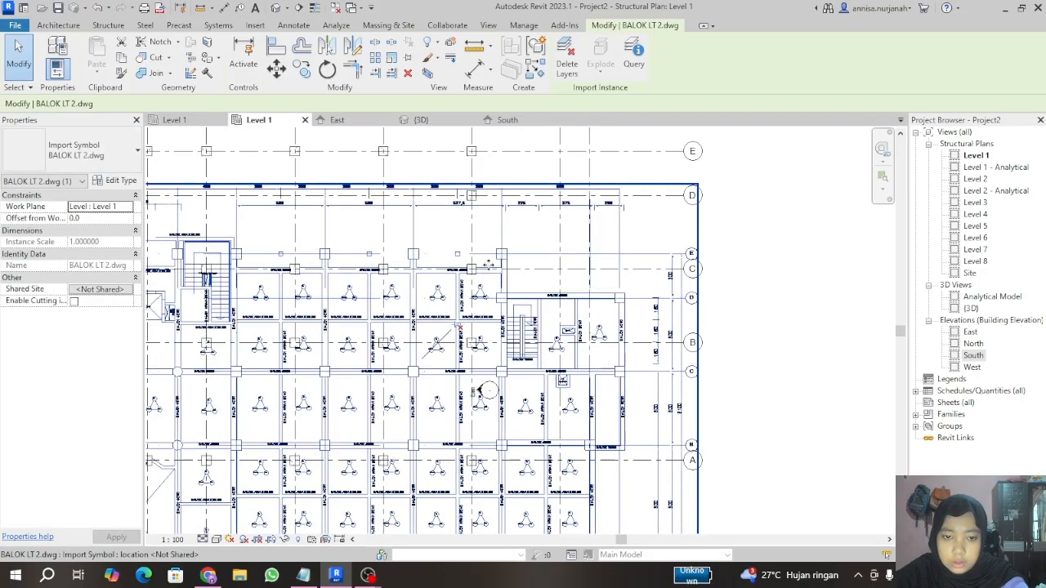
{"action": "key", "text": "ctrl+z"}
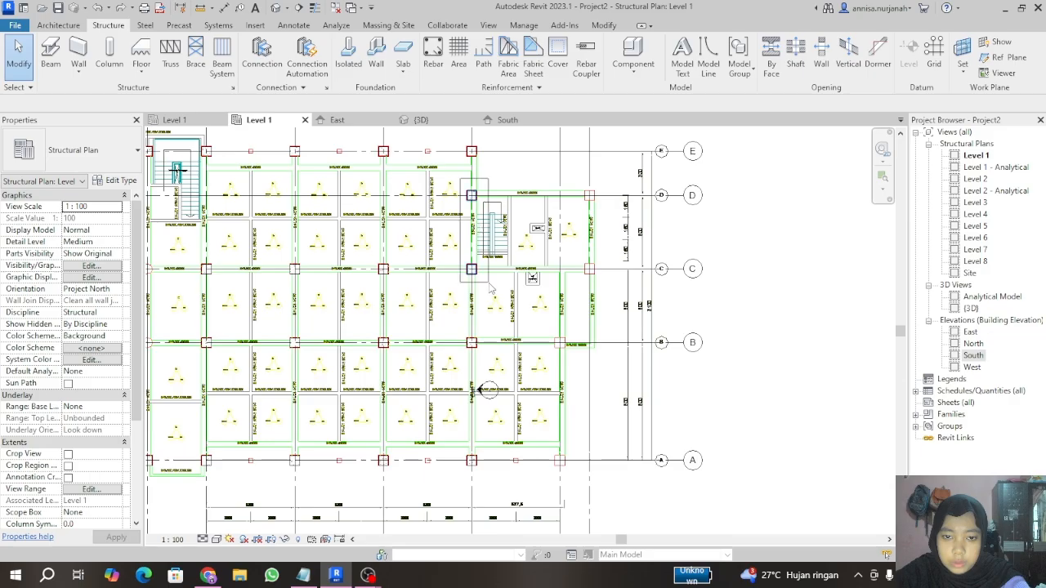
Step: Copy the two 650x650 columns on grid 12 at grids D and C across to grid 14
{"action": "left_click_drag", "start_coordinate": [462, 181], "coordinate": [488, 286]}
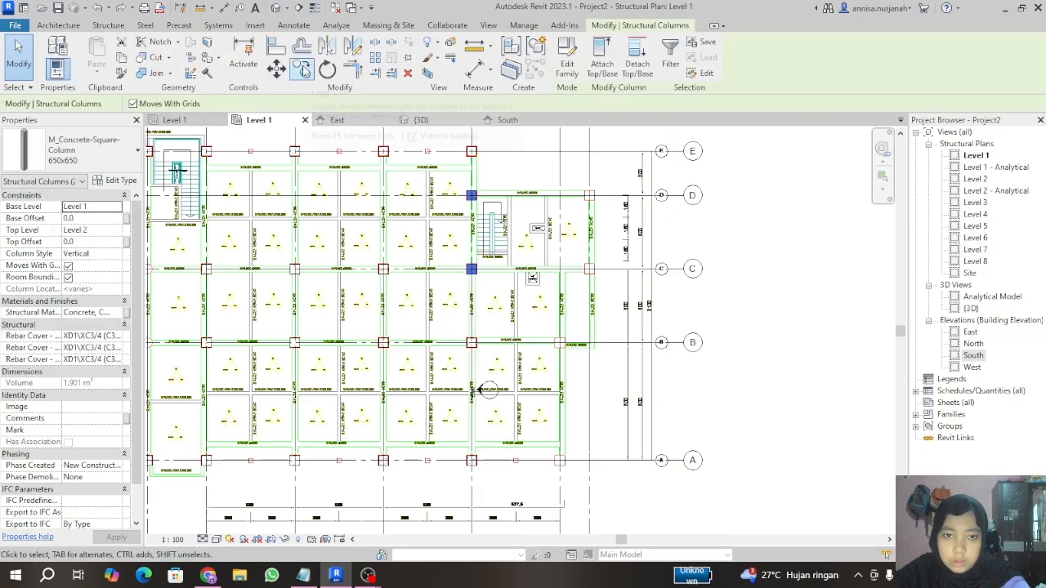
{"action": "left_click", "coordinate": [302, 69]}
{"action": "scroll", "coordinate": [511, 393], "scroll_direction": "down", "scroll_amount": 2}
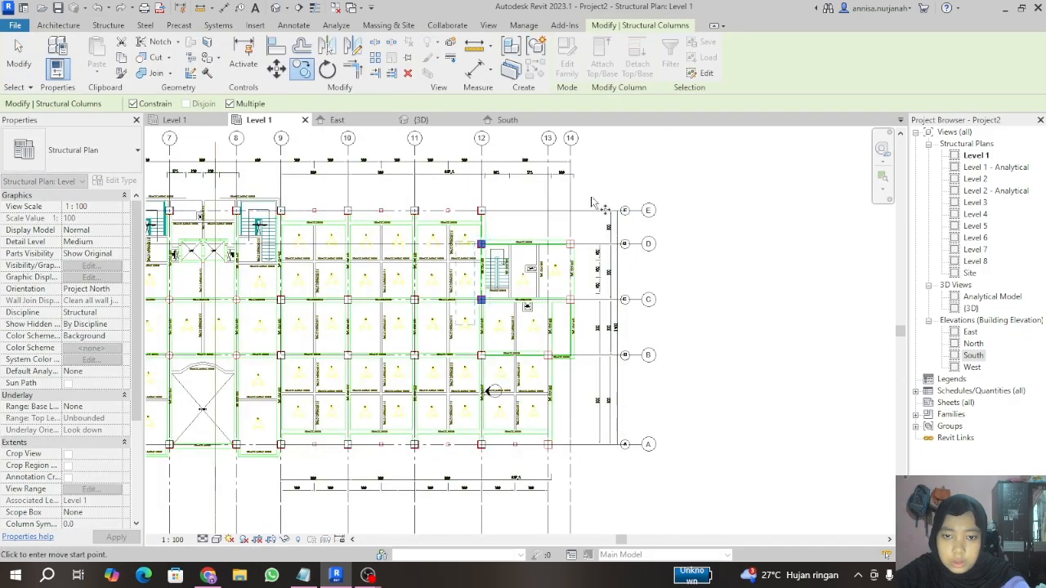
{"action": "scroll", "coordinate": [593, 202], "scroll_direction": "up", "scroll_amount": 1}
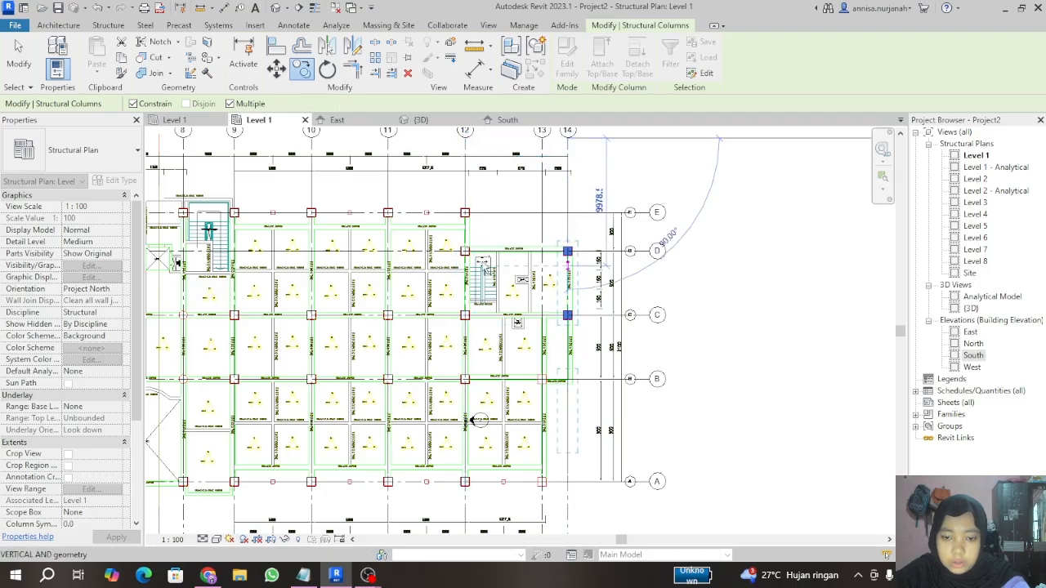
{"action": "left_click", "coordinate": [567, 141]}
{"action": "key", "text": "Escape"}
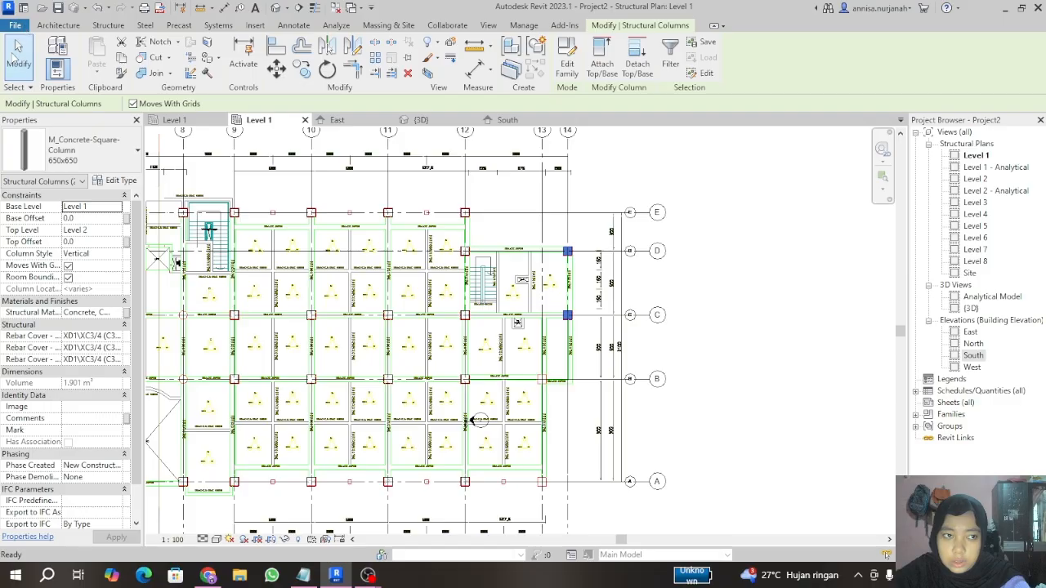
{"action": "left_click", "coordinate": [18, 47]}
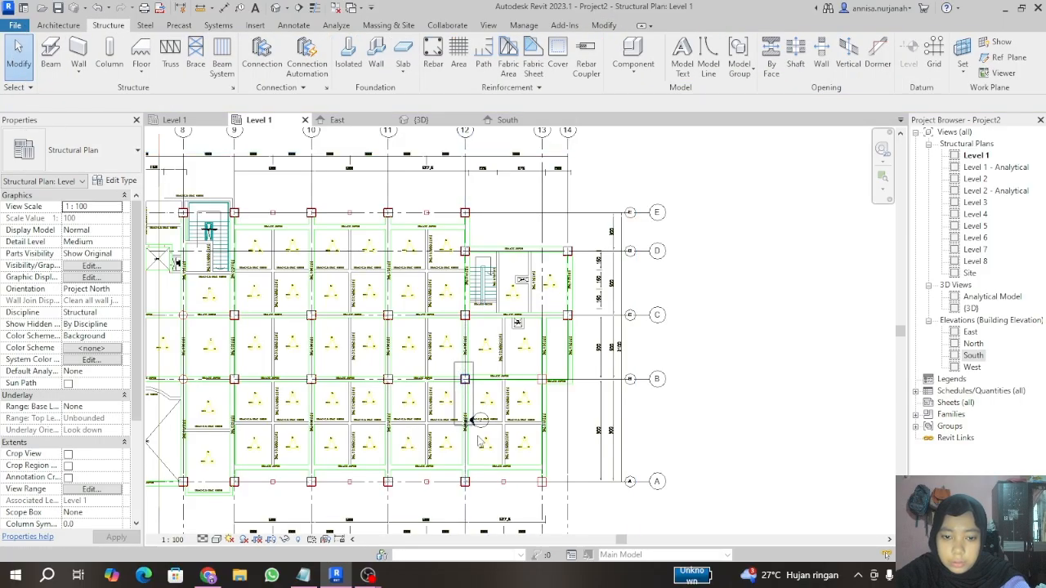
Step: Copy the two 650x650 columns on grid 12 at grids B and A across to grid 13
{"action": "left_click_drag", "start_coordinate": [477, 509], "coordinate": [478, 510]}
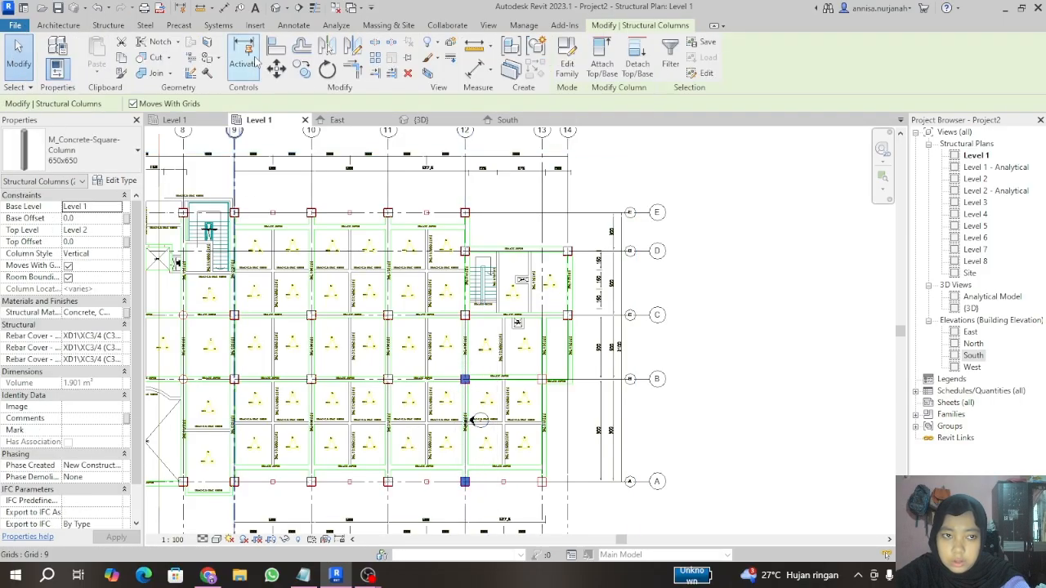
{"action": "left_click", "coordinate": [300, 71]}
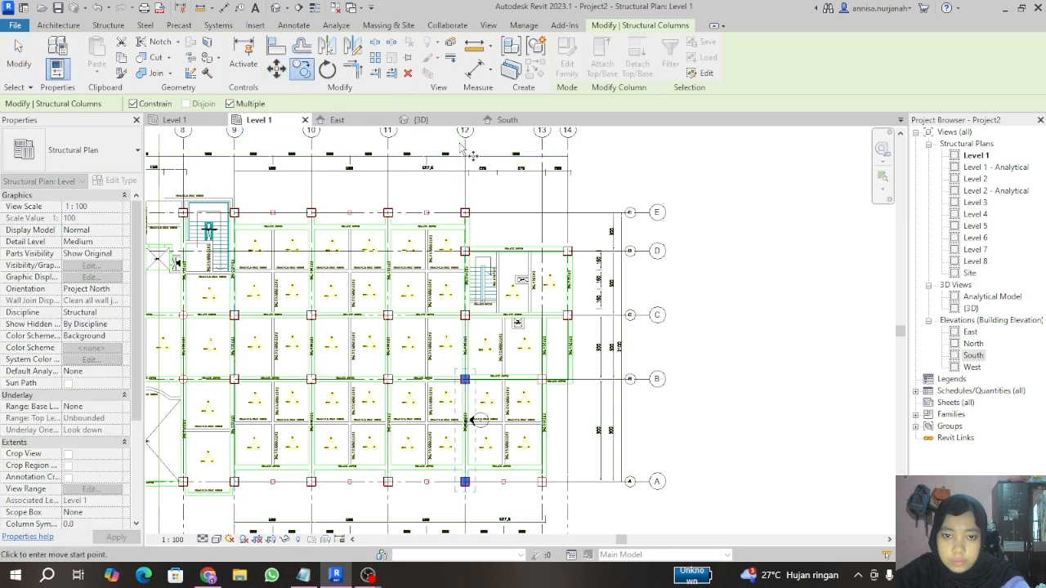
{"action": "left_click", "coordinate": [541, 138]}
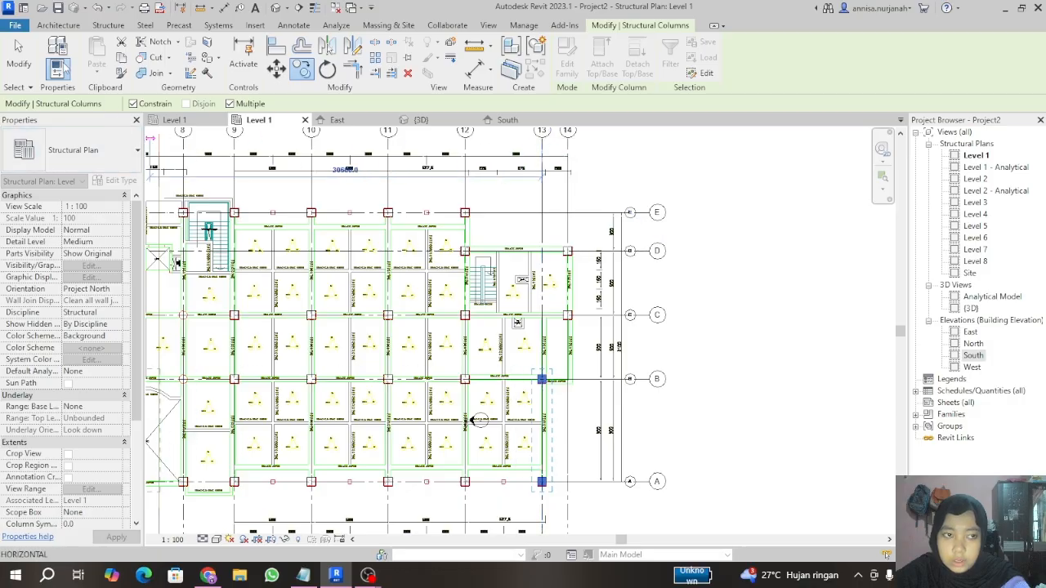
{"action": "left_click", "coordinate": [18, 57]}
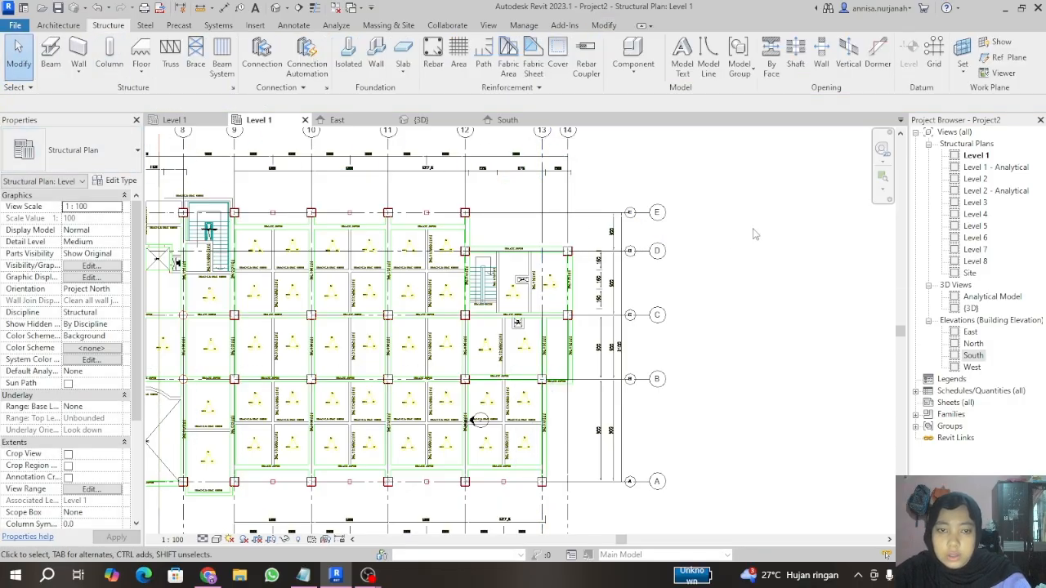
Step: Open the 3D view and inspect the placed columns, checking the properties of the 650x650 column at grid A-10
{"action": "scroll", "coordinate": [754, 235], "scroll_direction": "down", "scroll_amount": 3}
{"action": "left_click", "coordinate": [420, 120]}
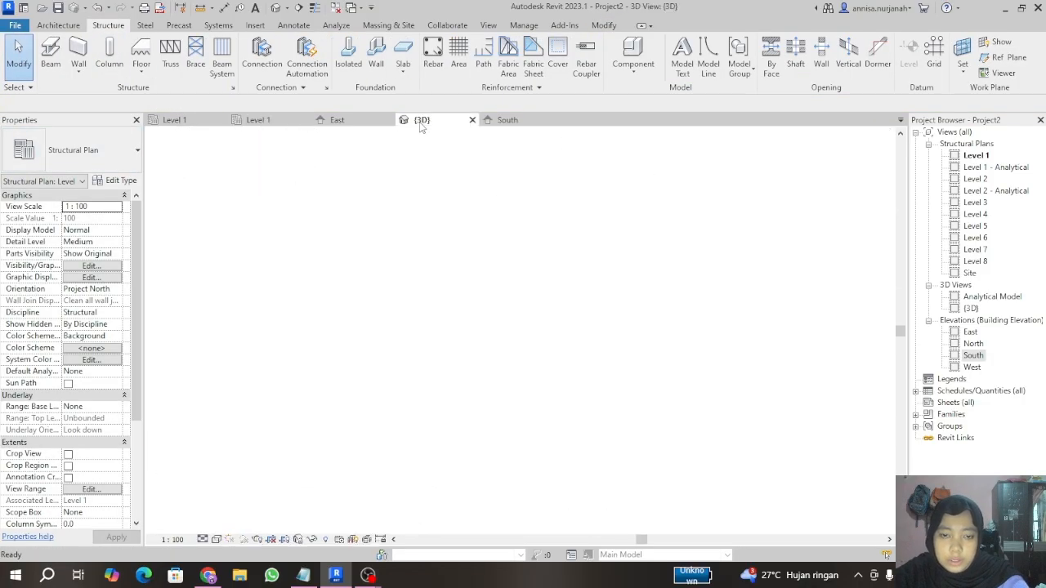
{"action": "scroll", "coordinate": [493, 231], "scroll_direction": "down", "scroll_amount": 4}
{"action": "scroll", "coordinate": [532, 305], "scroll_direction": "up", "scroll_amount": 2}
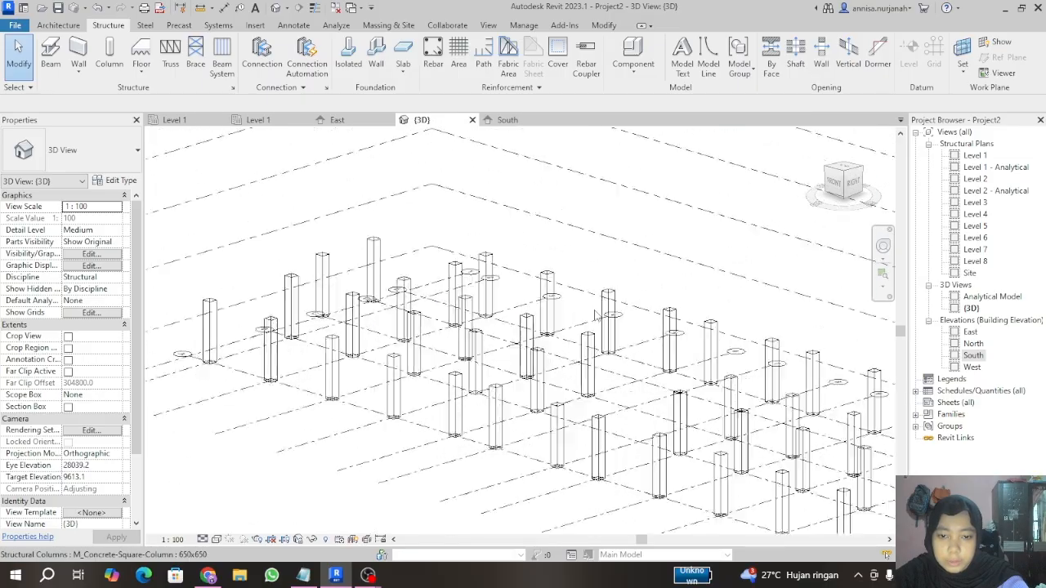
{"action": "scroll", "coordinate": [601, 309], "scroll_direction": "up", "scroll_amount": 3}
{"action": "scroll", "coordinate": [335, 192], "scroll_direction": "down", "scroll_amount": 4}
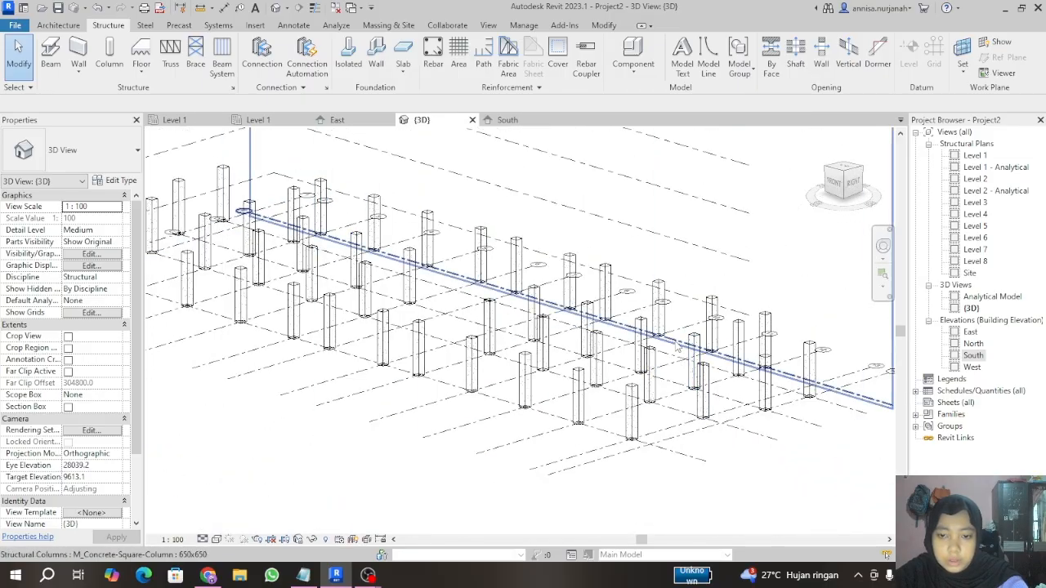
{"action": "scroll", "coordinate": [677, 347], "scroll_direction": "down", "scroll_amount": 2}
{"action": "scroll", "coordinate": [461, 394], "scroll_direction": "up", "scroll_amount": 2}
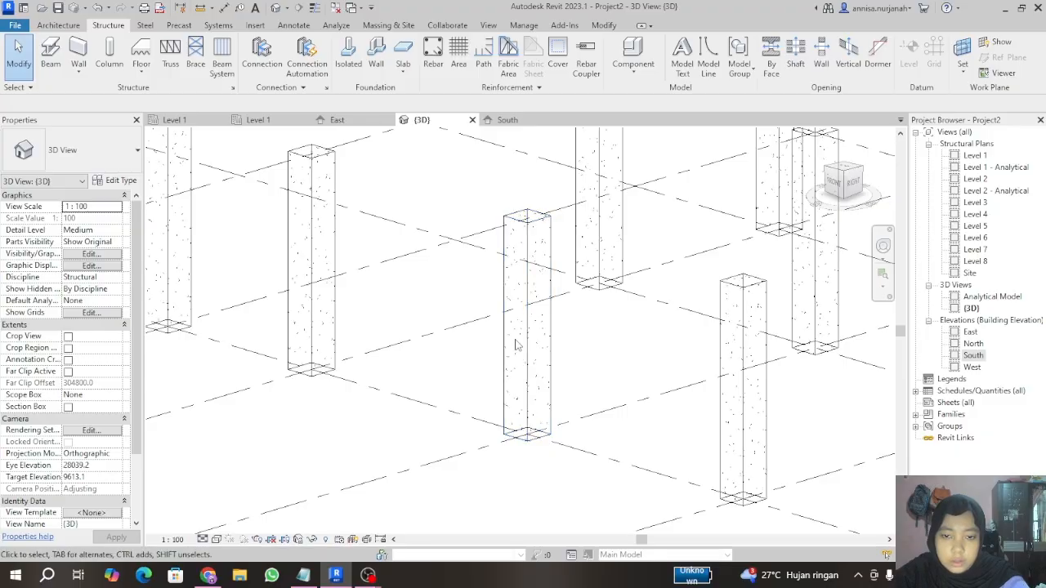
{"action": "left_click", "coordinate": [529, 339]}
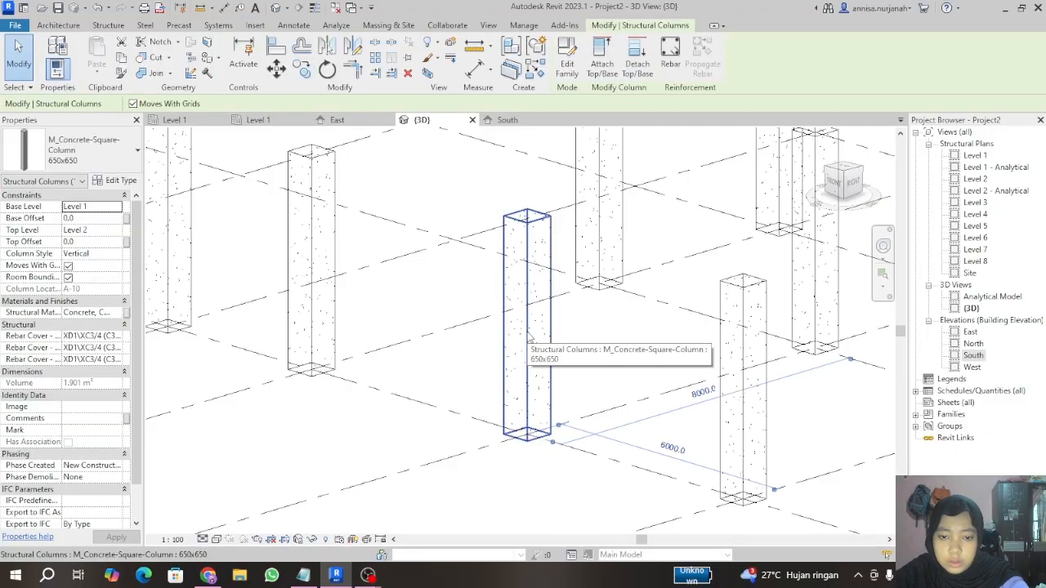
{"action": "scroll", "coordinate": [474, 350], "scroll_direction": "down", "scroll_amount": 2}
{"action": "left_click", "coordinate": [442, 403]}
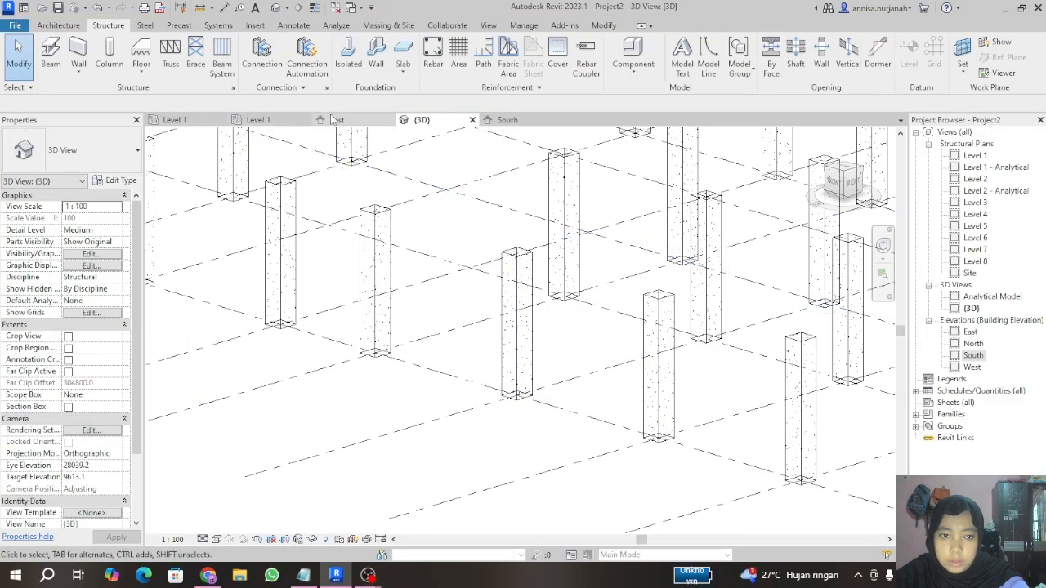
Step: In the South elevation, extend all the level lines so their level heads sit beyond grid 14
{"action": "left_click", "coordinate": [500, 121]}
{"action": "scroll", "coordinate": [424, 352], "scroll_direction": "down", "scroll_amount": 3}
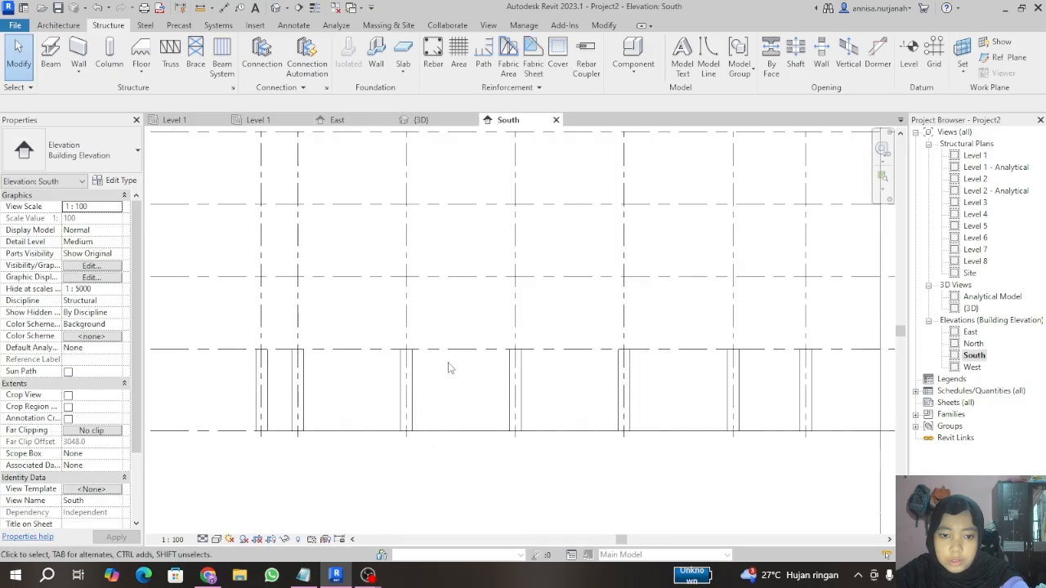
{"action": "scroll", "coordinate": [417, 343], "scroll_direction": "down", "scroll_amount": 2}
{"action": "scroll", "coordinate": [547, 341], "scroll_direction": "up", "scroll_amount": 1}
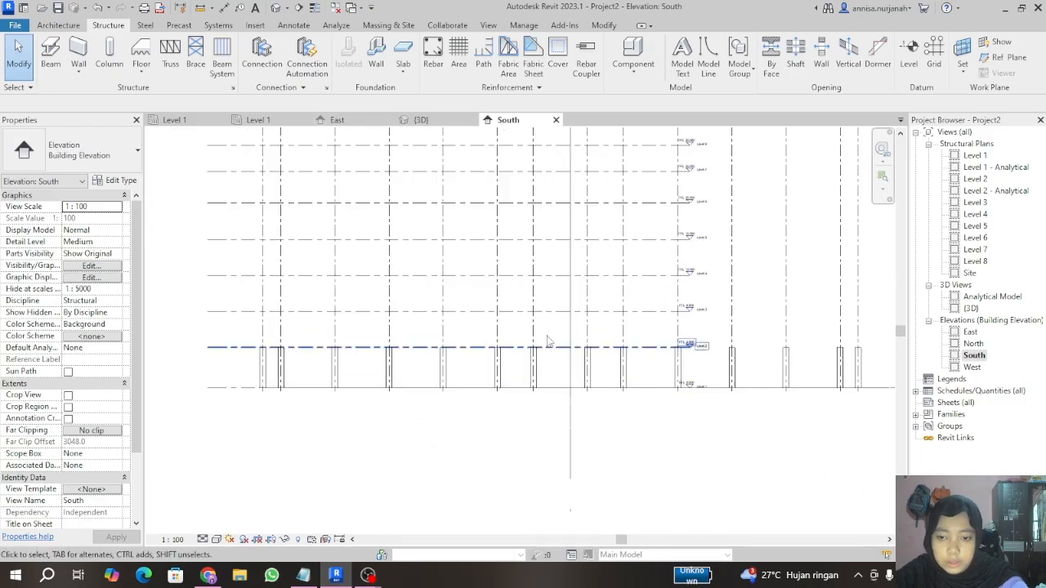
{"action": "scroll", "coordinate": [877, 355], "scroll_direction": "up", "scroll_amount": 2}
{"action": "scroll", "coordinate": [379, 391], "scroll_direction": "down", "scroll_amount": 3}
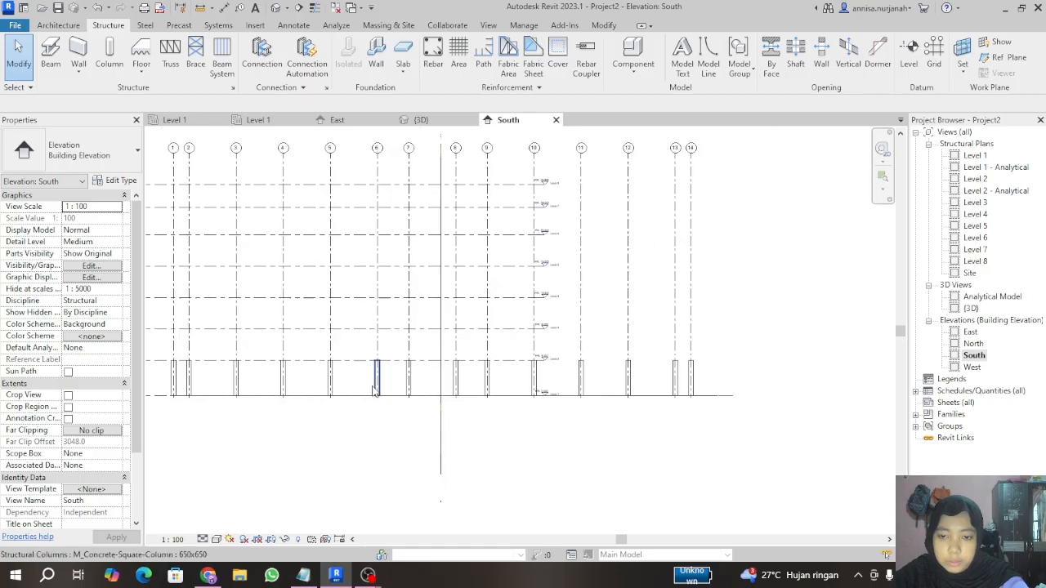
{"action": "left_click", "coordinate": [515, 186]}
{"action": "left_click_drag", "start_coordinate": [546, 184], "coordinate": [736, 184]}
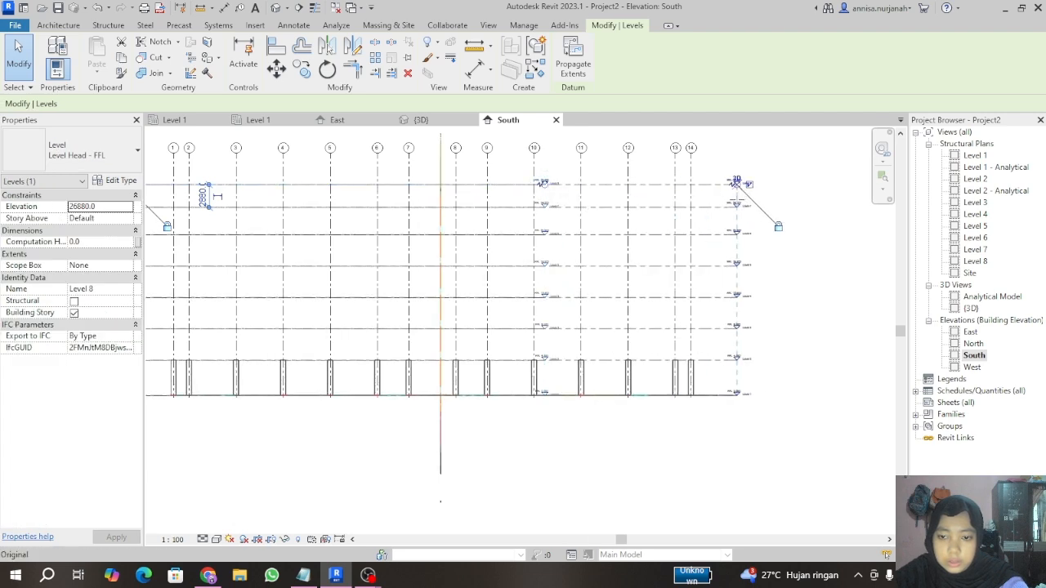
{"action": "left_click", "coordinate": [688, 452]}
{"action": "scroll", "coordinate": [702, 441], "scroll_direction": "down", "scroll_amount": 3}
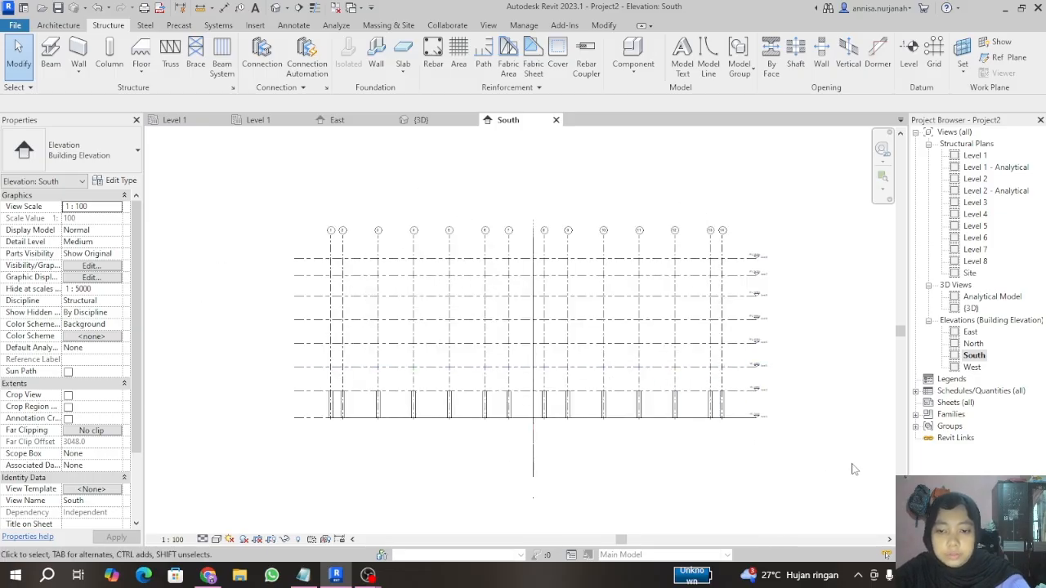
{"action": "scroll", "coordinate": [711, 409], "scroll_direction": "up", "scroll_amount": 3}
{"action": "scroll", "coordinate": [716, 408], "scroll_direction": "down", "scroll_amount": 2}
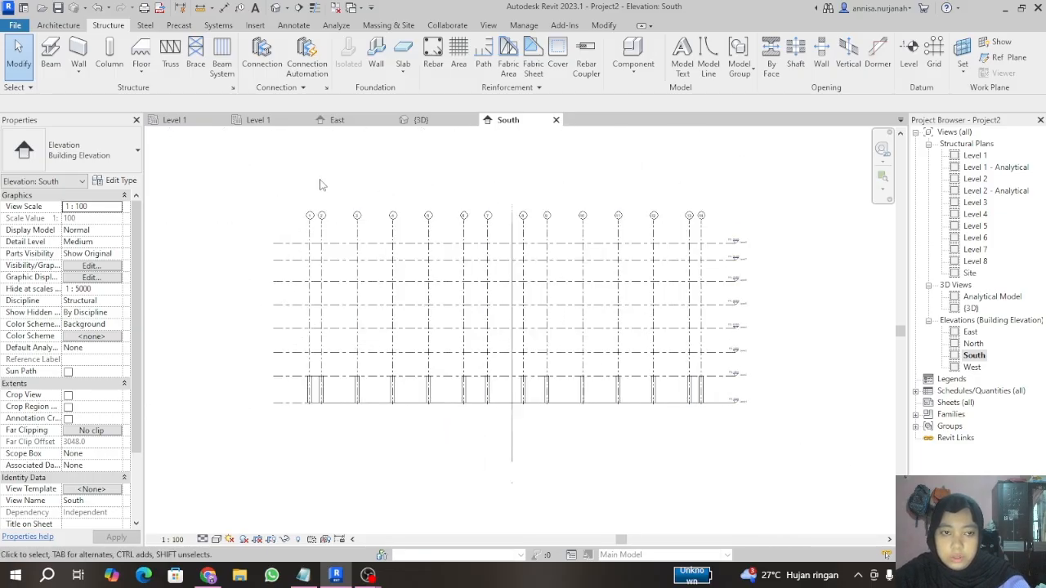
Step: Review the columns in the 3D view, and examine the round columns of the Level 1 beam plan at grids 7 and 8
{"action": "left_click", "coordinate": [420, 120]}
{"action": "scroll", "coordinate": [445, 339], "scroll_direction": "down", "scroll_amount": 5}
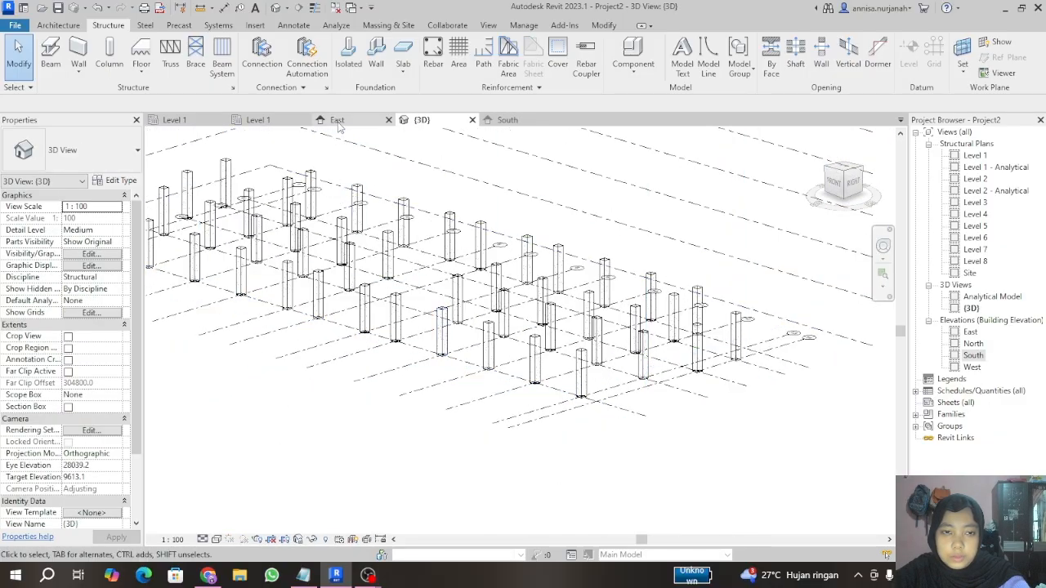
{"action": "left_click", "coordinate": [259, 120]}
{"action": "scroll", "coordinate": [451, 301], "scroll_direction": "down", "scroll_amount": 4}
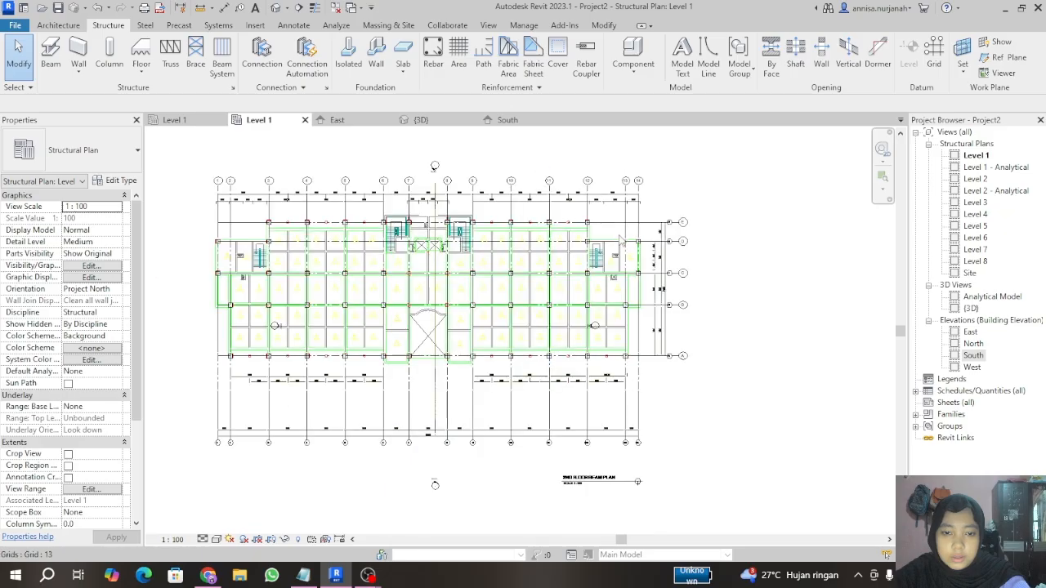
{"action": "scroll", "coordinate": [450, 301], "scroll_direction": "up", "scroll_amount": 4}
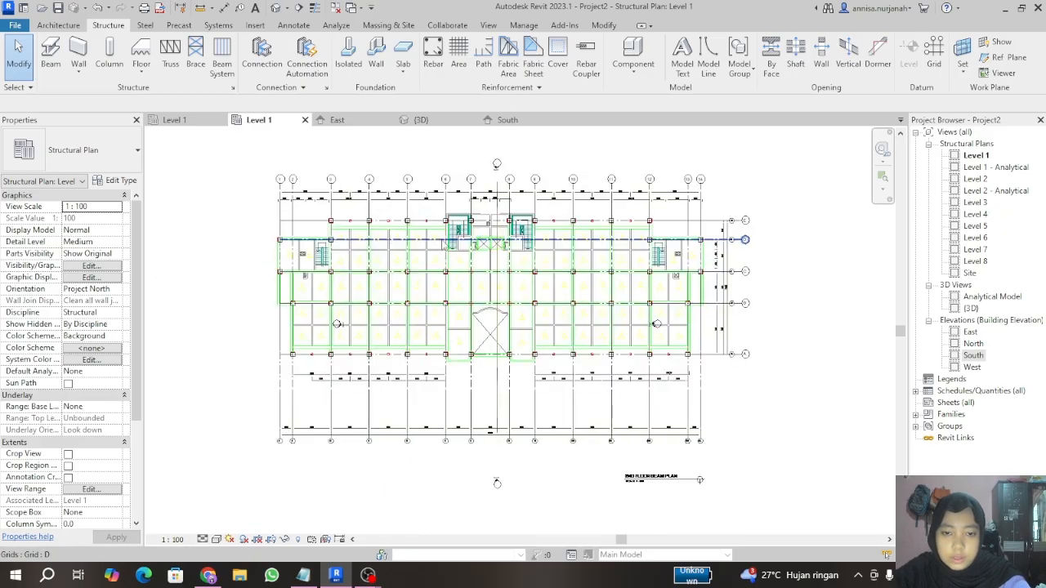
{"action": "scroll", "coordinate": [485, 325], "scroll_direction": "up", "scroll_amount": 4}
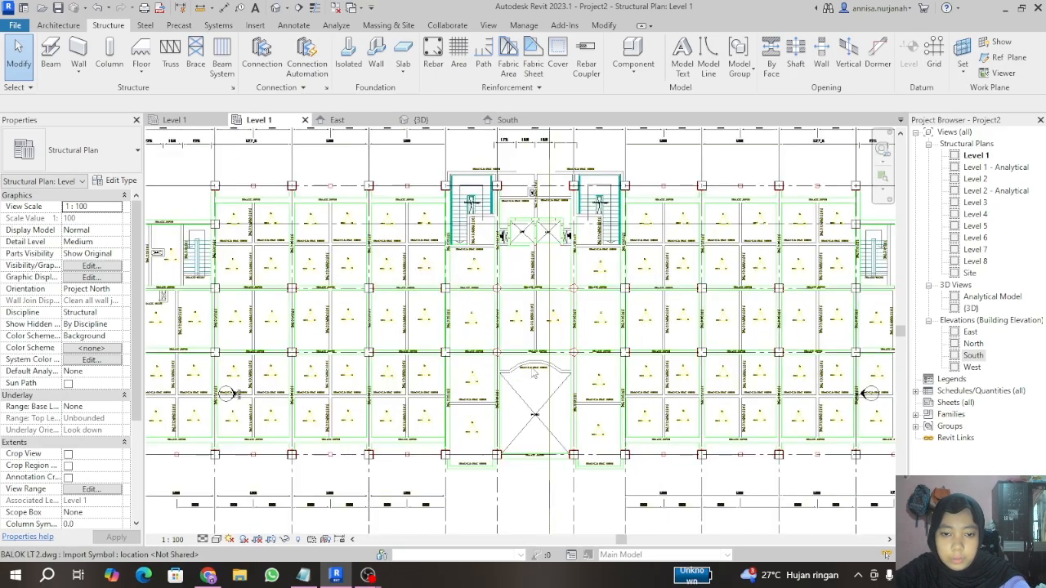
{"action": "scroll", "coordinate": [596, 292], "scroll_direction": "up", "scroll_amount": 3}
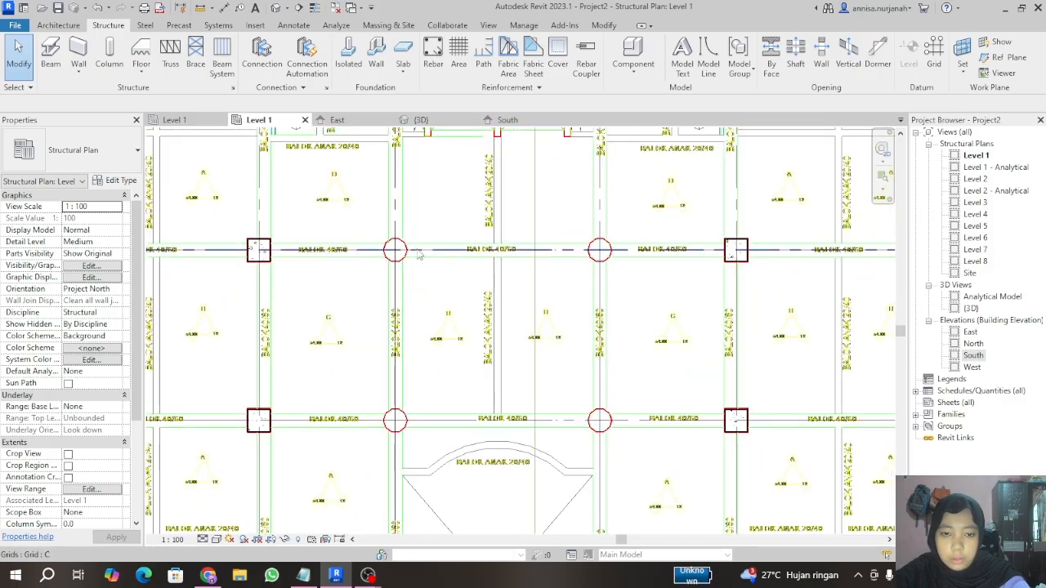
{"action": "scroll", "coordinate": [417, 253], "scroll_direction": "up", "scroll_amount": 1}
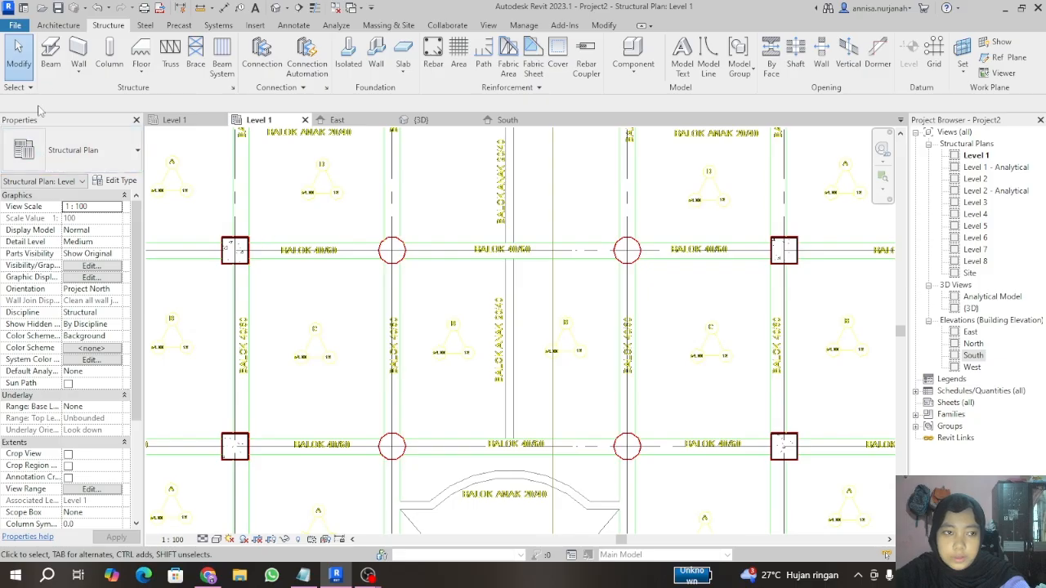
Step: Look through the structural column types for a round concrete one, and load the M_Concrete-Round-Column family from the Concrete folder
{"action": "left_click", "coordinate": [109, 59]}
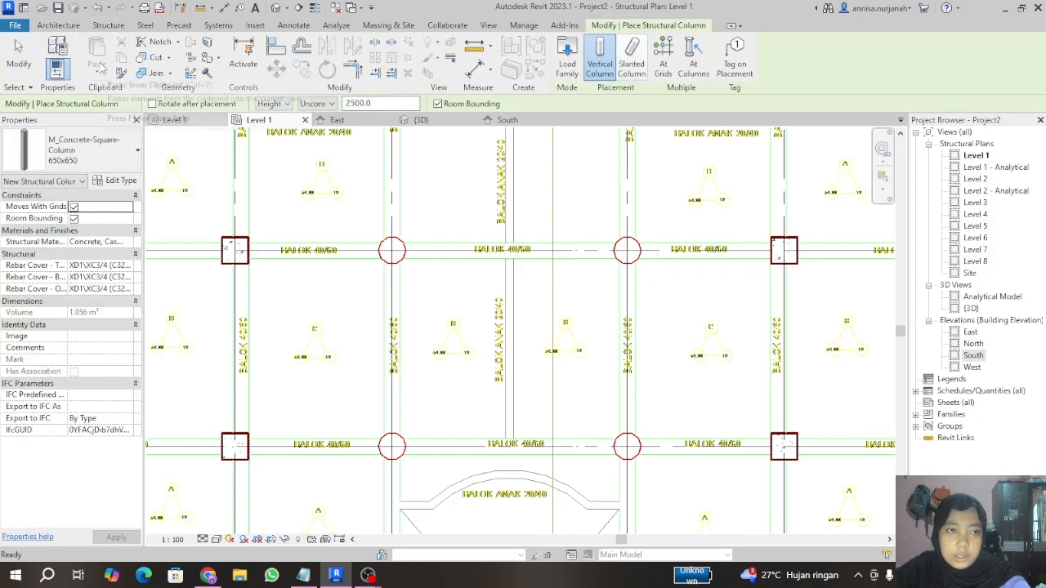
{"action": "left_click", "coordinate": [92, 151]}
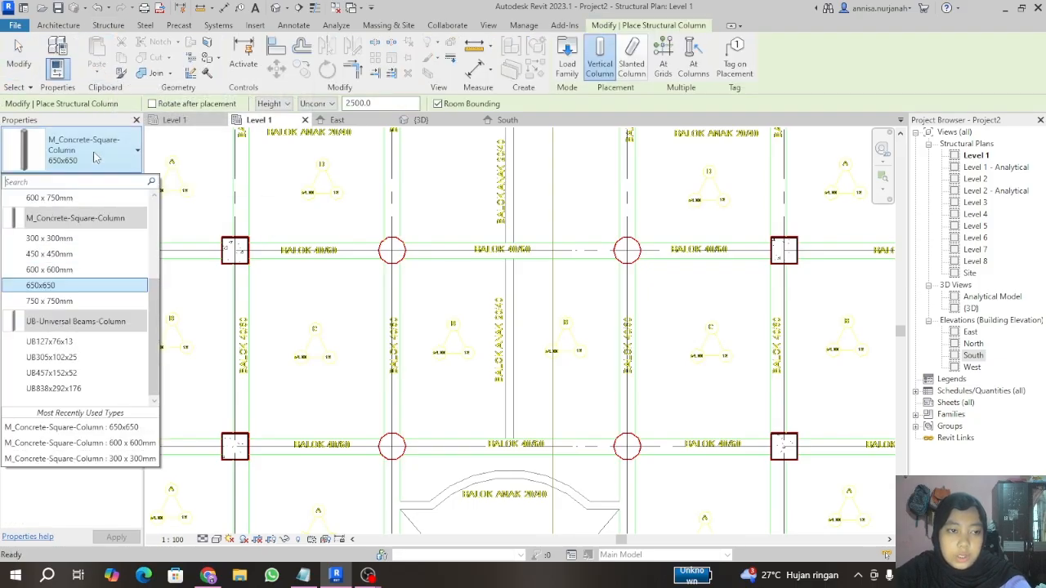
{"action": "scroll", "coordinate": [109, 275], "scroll_direction": "up", "scroll_amount": 3}
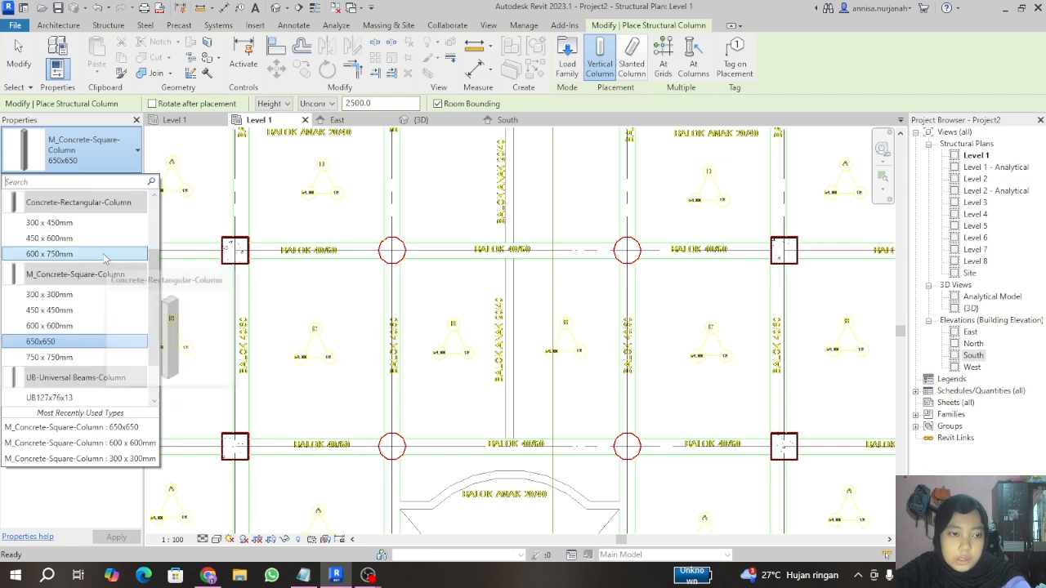
{"action": "scroll", "coordinate": [111, 270], "scroll_direction": "up", "scroll_amount": 2}
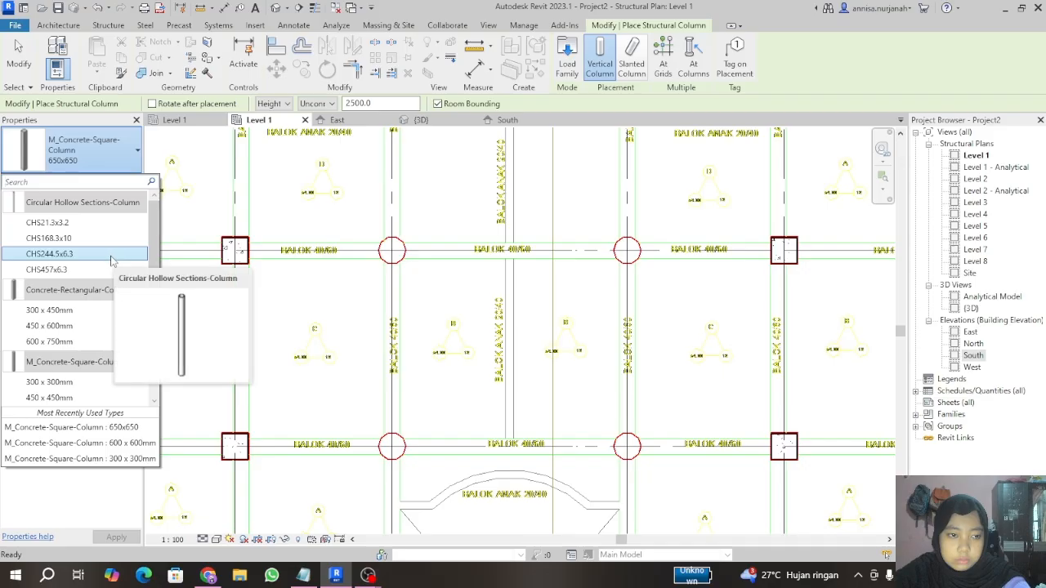
{"action": "scroll", "coordinate": [112, 263], "scroll_direction": "down", "scroll_amount": 2}
{"action": "scroll", "coordinate": [112, 265], "scroll_direction": "down", "scroll_amount": 1}
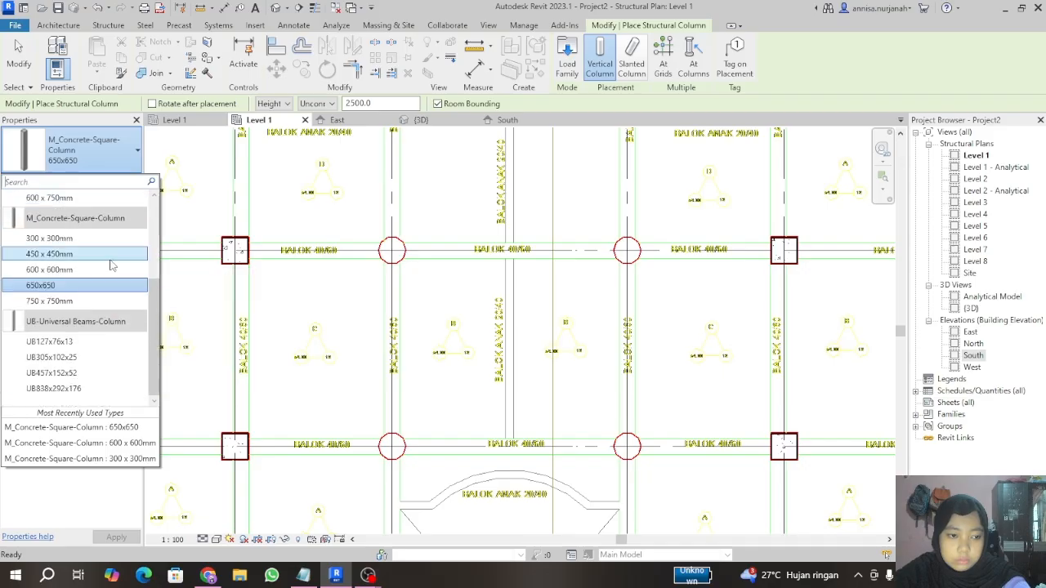
{"action": "scroll", "coordinate": [112, 264], "scroll_direction": "up", "scroll_amount": 3}
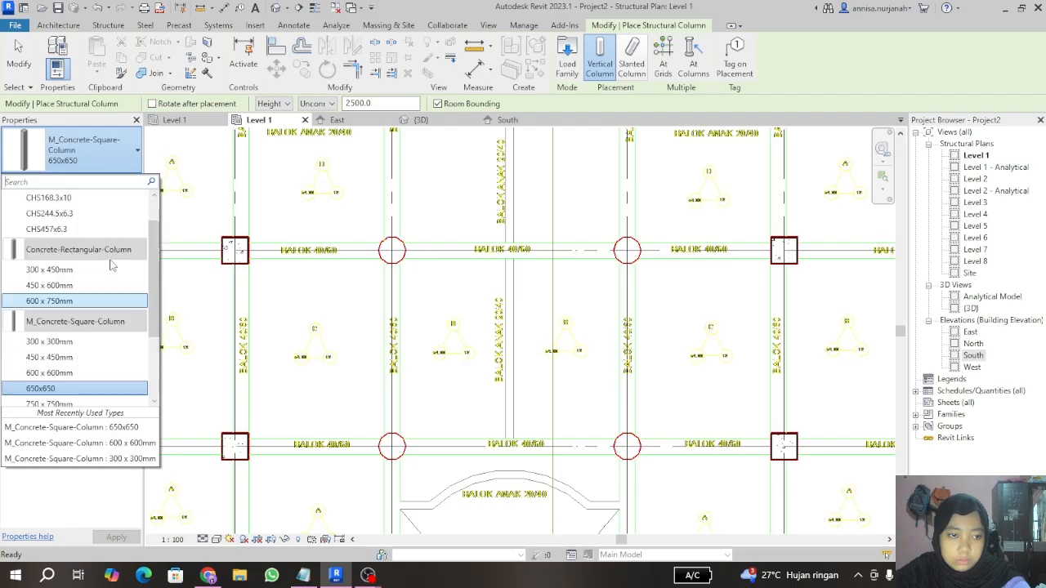
{"action": "left_click", "coordinate": [568, 62]}
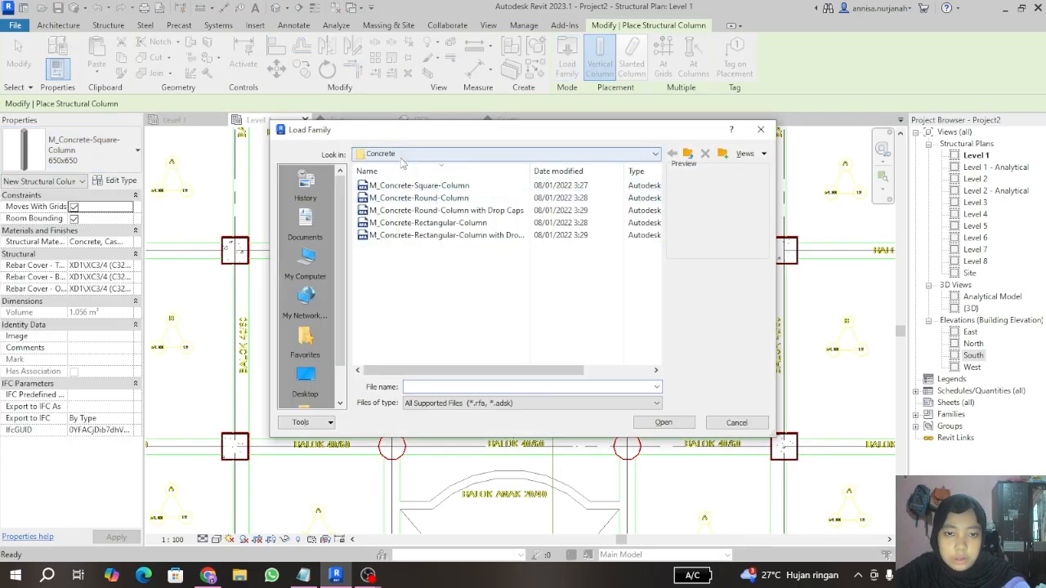
{"action": "left_click", "coordinate": [463, 200]}
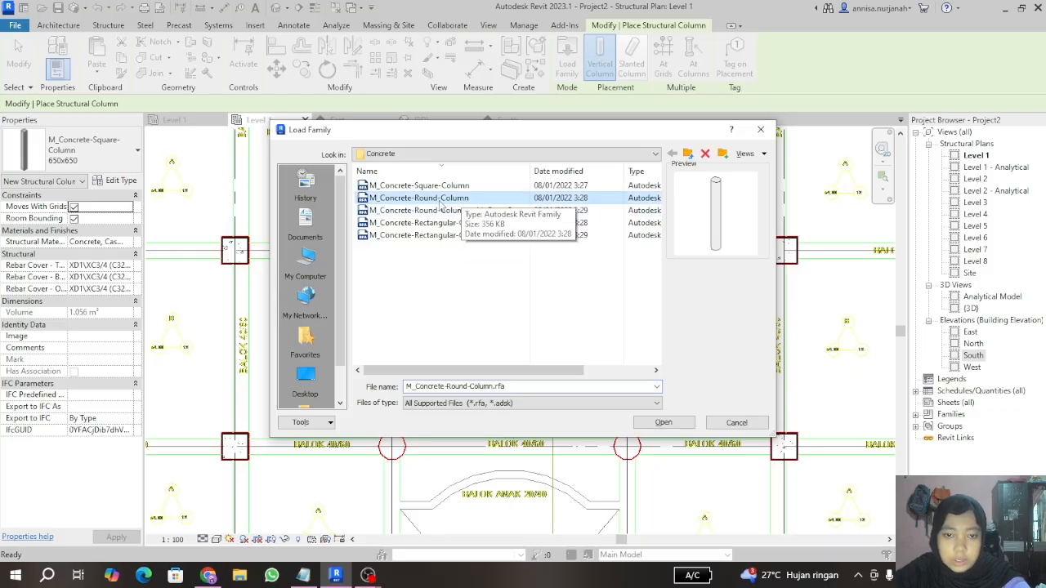
{"action": "left_click", "coordinate": [683, 428]}
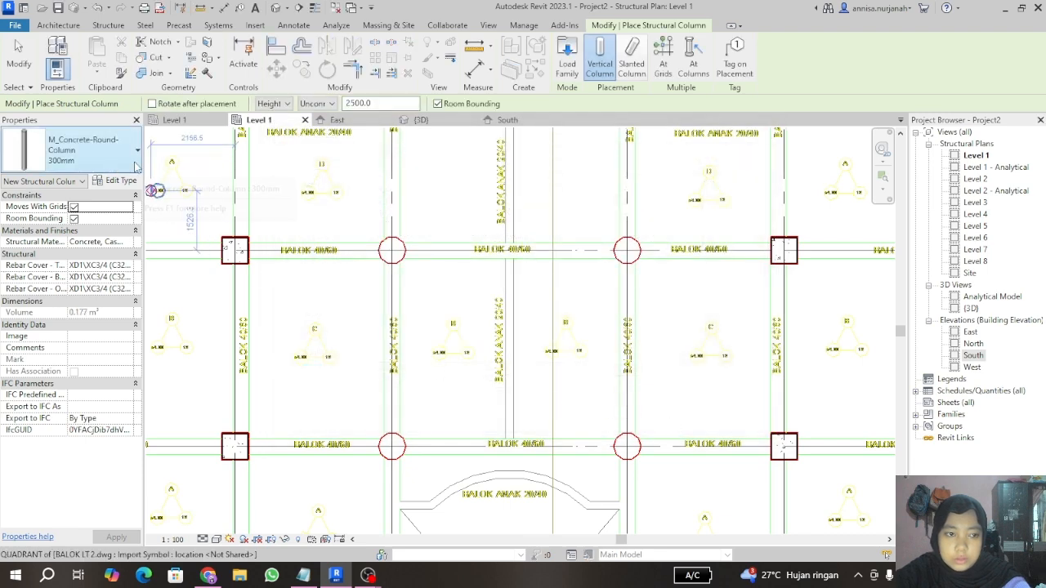
Step: Duplicate the 600mm round concrete column type as 650 and set its dimension b to 650
{"action": "left_click", "coordinate": [137, 164]}
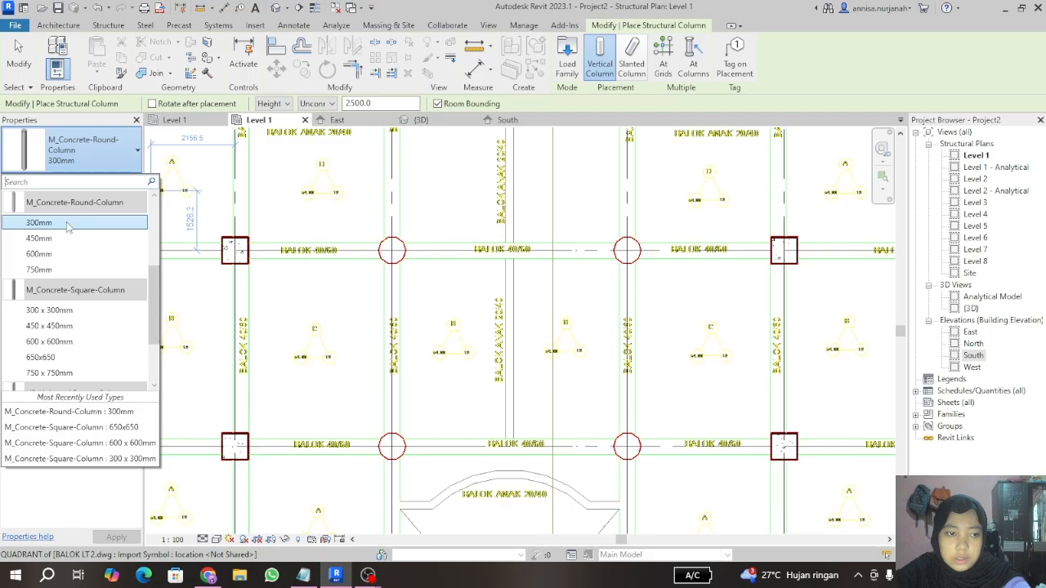
{"action": "left_click", "coordinate": [49, 254]}
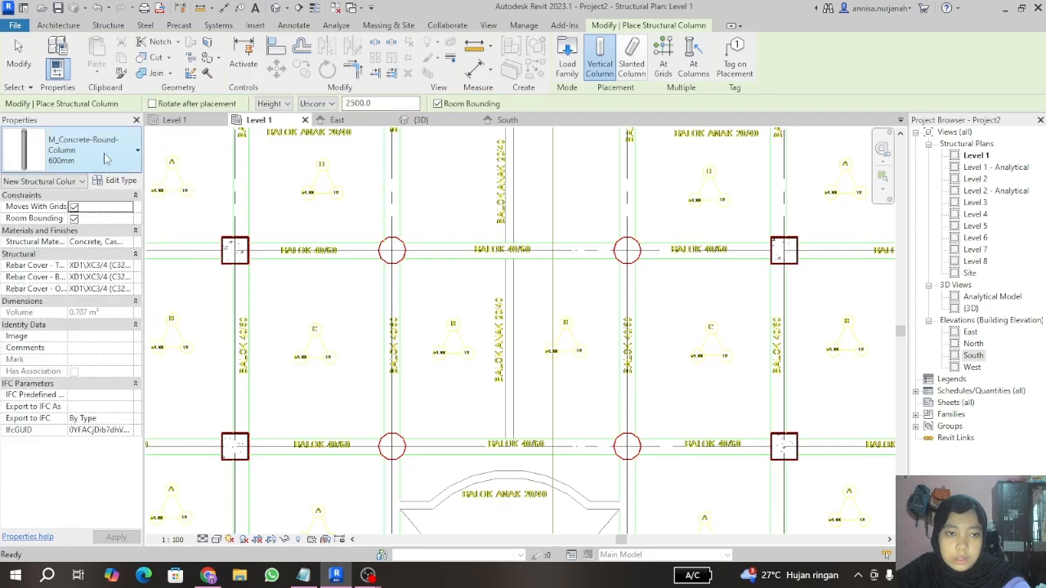
{"action": "left_click", "coordinate": [118, 181]}
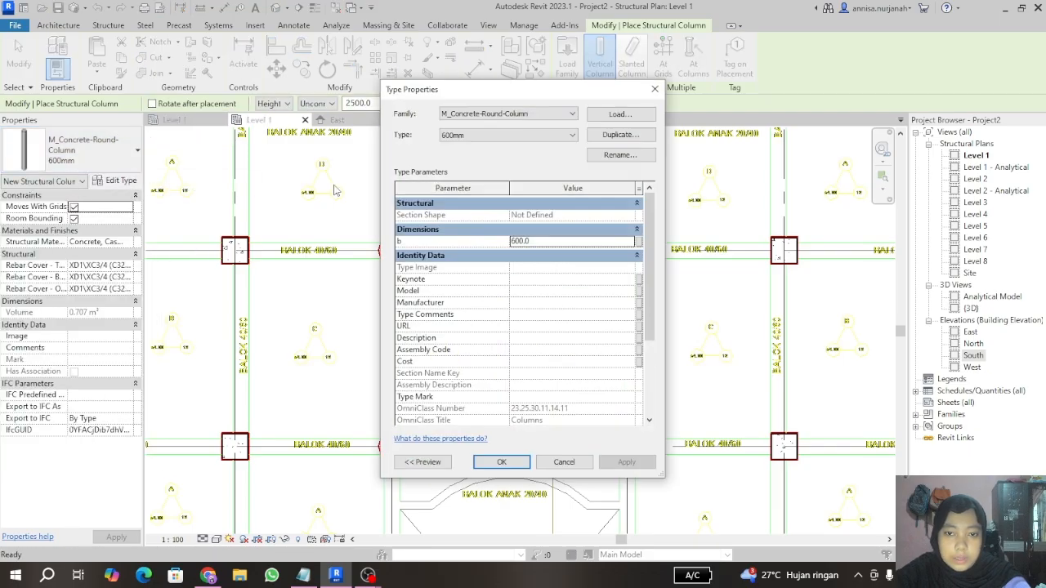
{"action": "left_click", "coordinate": [611, 137]}
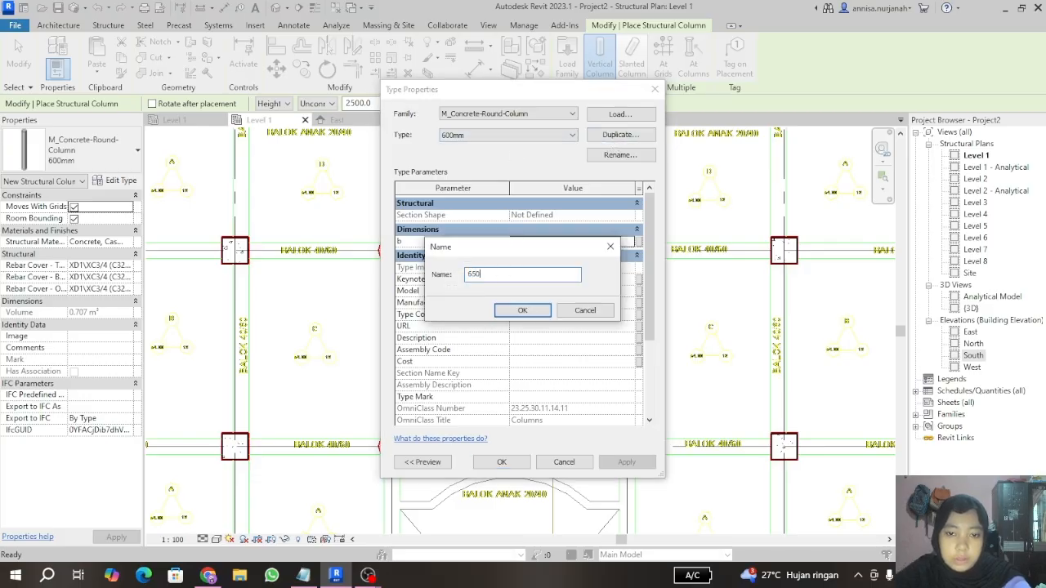
{"action": "left_click", "coordinate": [543, 314]}
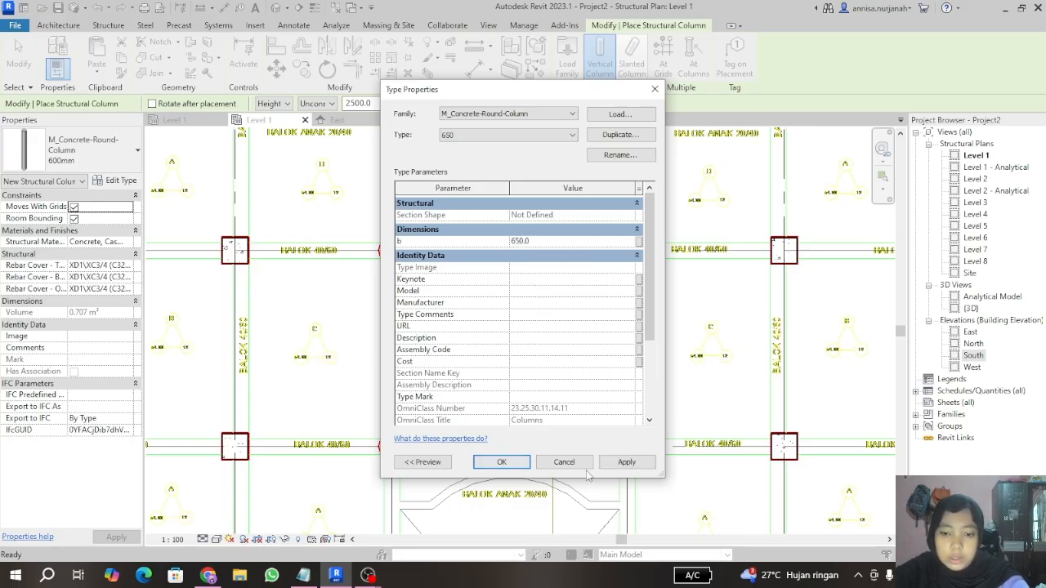
{"action": "left_click", "coordinate": [502, 462]}
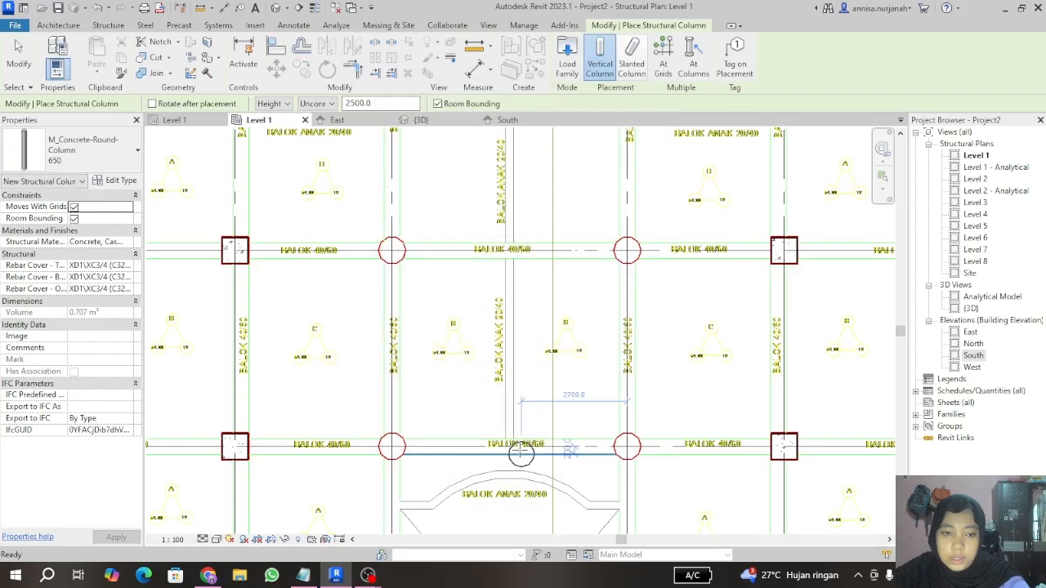
Step: Place a 650 round concrete column at the intersection of grids C and 7 on Level 1
{"action": "scroll", "coordinate": [522, 306], "scroll_direction": "down", "scroll_amount": 3}
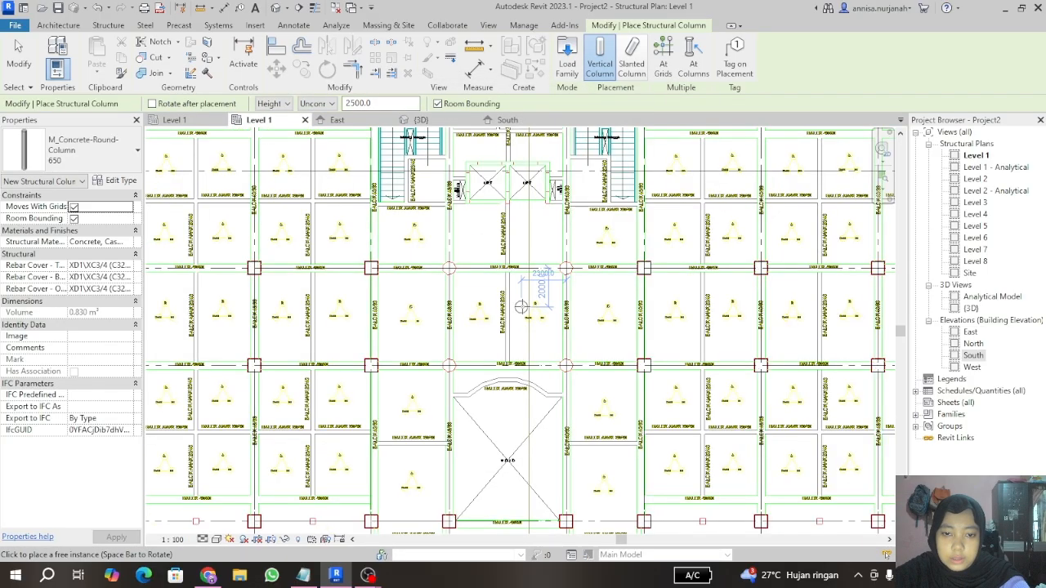
{"action": "scroll", "coordinate": [414, 249], "scroll_direction": "up", "scroll_amount": 5}
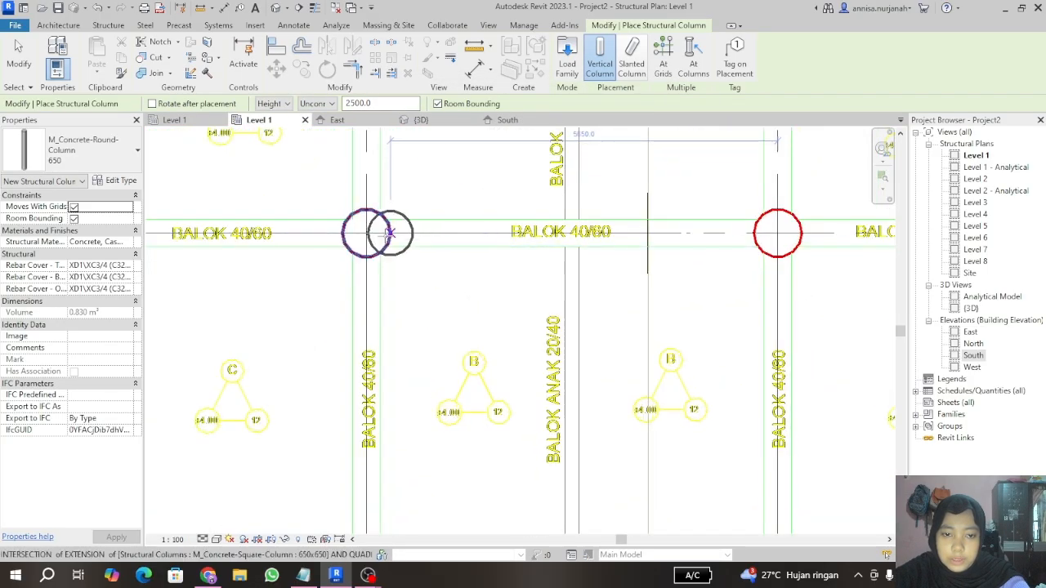
{"action": "scroll", "coordinate": [366, 232], "scroll_direction": "up", "scroll_amount": 5}
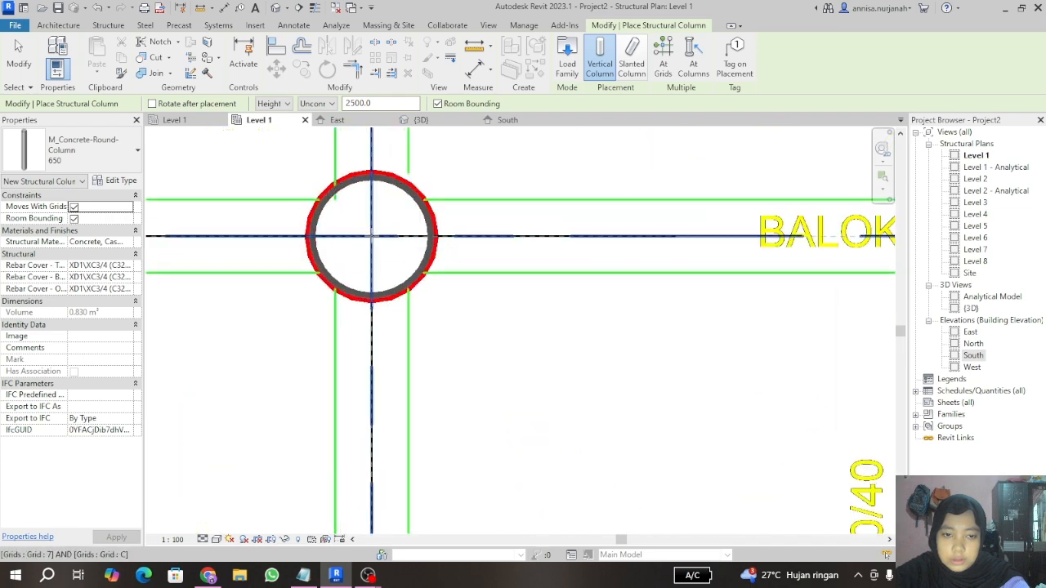
{"action": "left_click", "coordinate": [372, 236]}
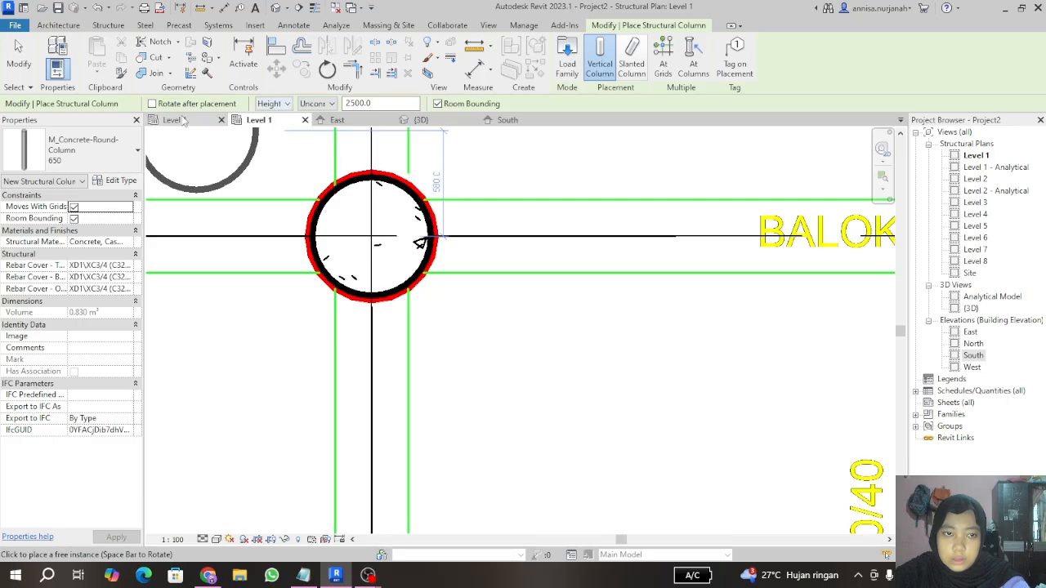
{"action": "left_click", "coordinate": [17, 52]}
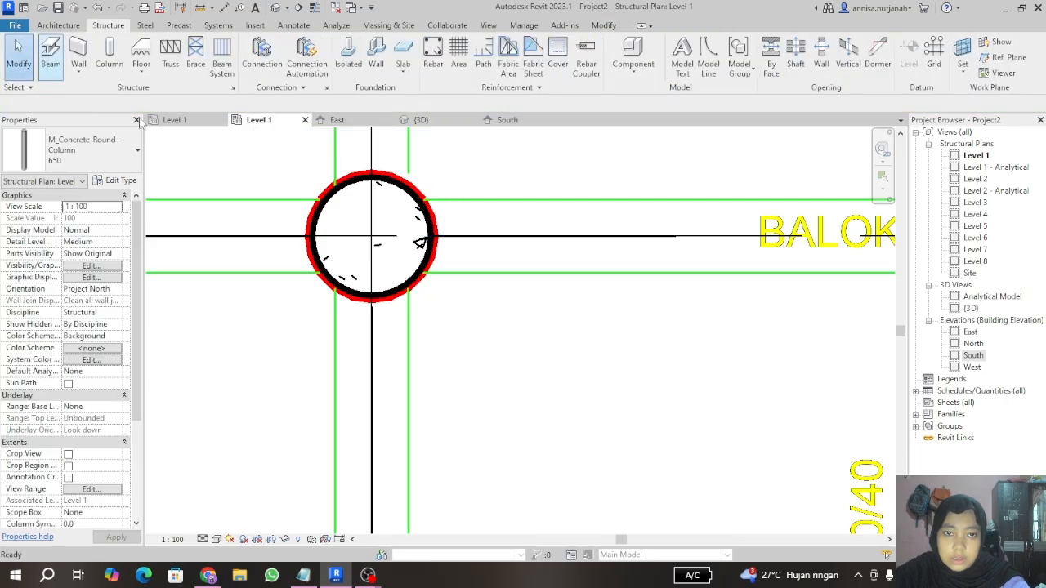
Step: In the 3D view, set the top level of the 650 round column at grids C and 7 to Level 2
{"action": "left_click", "coordinate": [420, 121]}
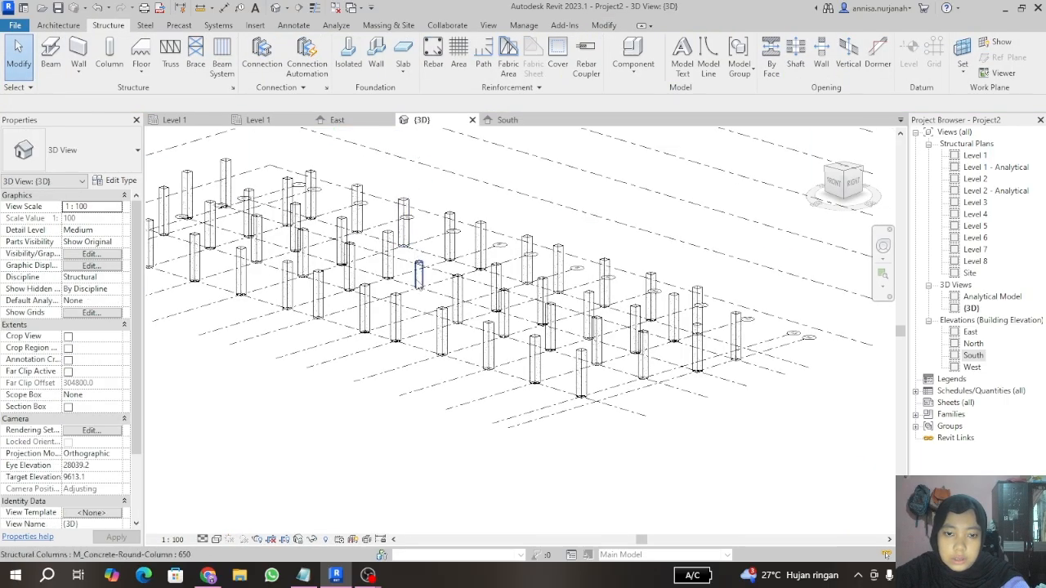
{"action": "scroll", "coordinate": [418, 275], "scroll_direction": "up", "scroll_amount": 5}
{"action": "left_click", "coordinate": [423, 276]}
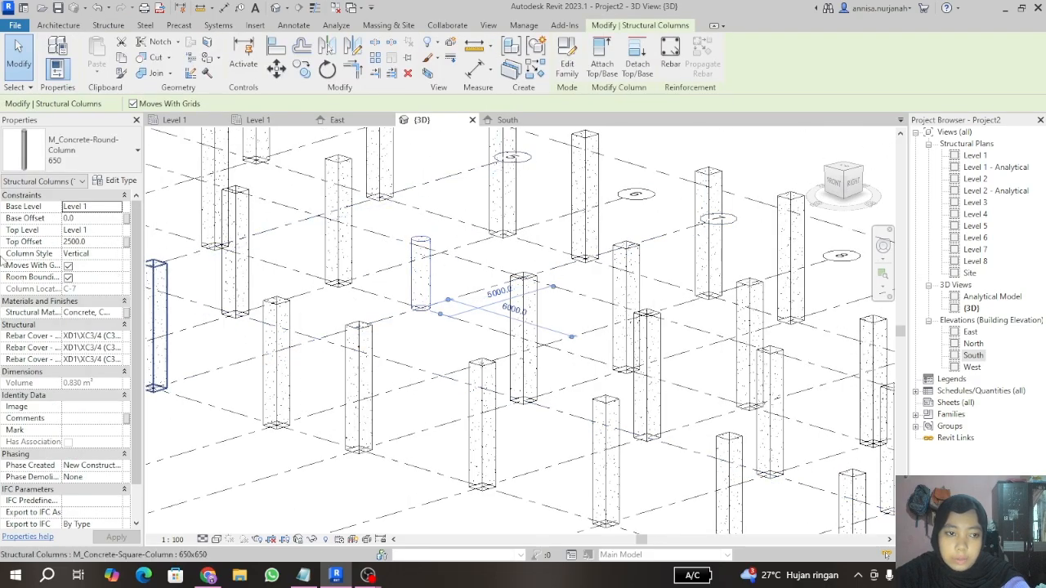
{"action": "left_click", "coordinate": [100, 231]}
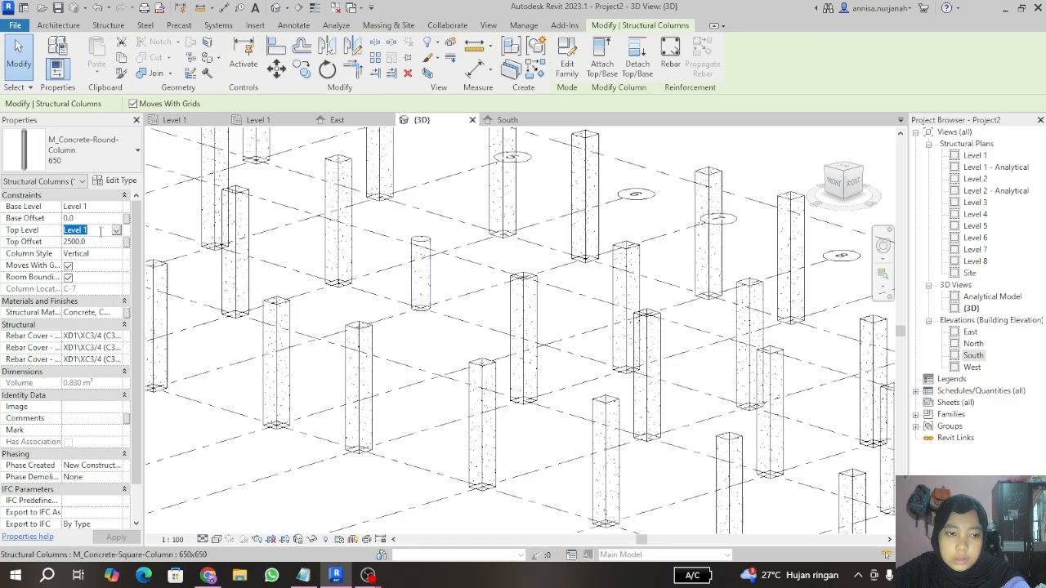
{"action": "left_click", "coordinate": [117, 231]}
{"action": "left_click", "coordinate": [88, 252]}
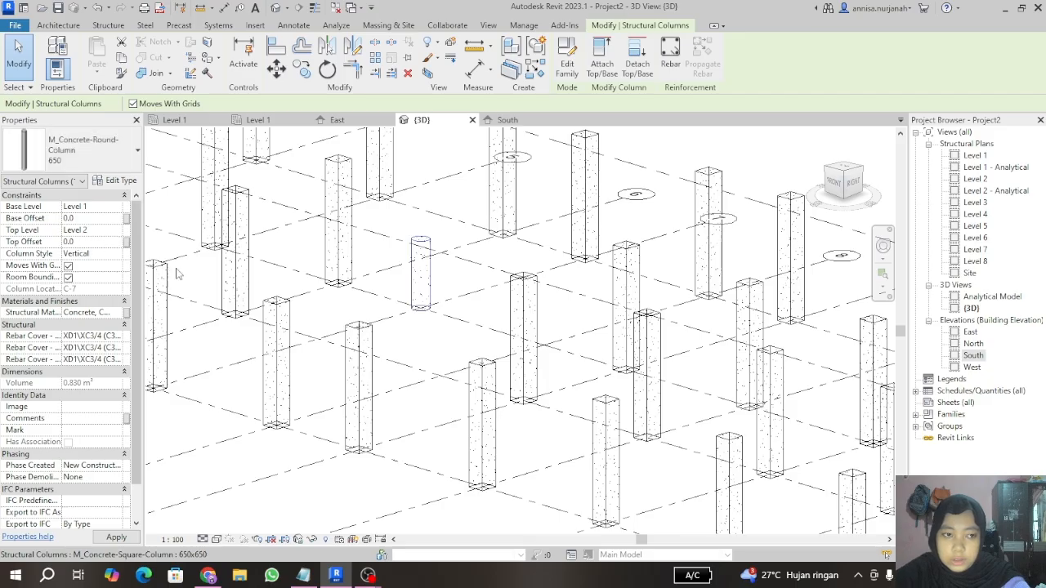
{"action": "scroll", "coordinate": [353, 166], "scroll_direction": "down", "scroll_amount": 4}
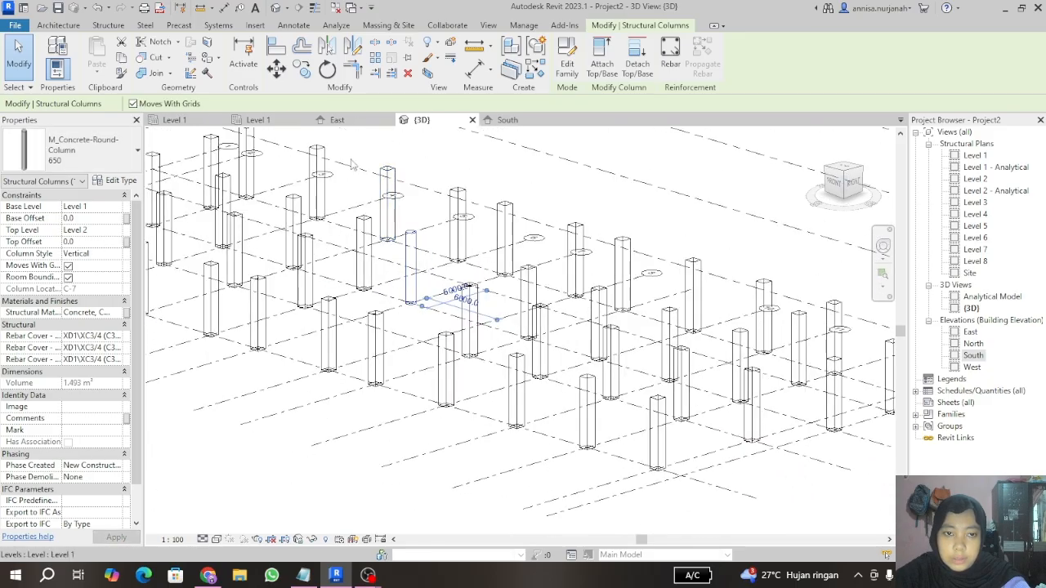
Step: Check the column heights against the levels in the East and South elevations, and return to the 3D view
{"action": "left_click", "coordinate": [347, 121]}
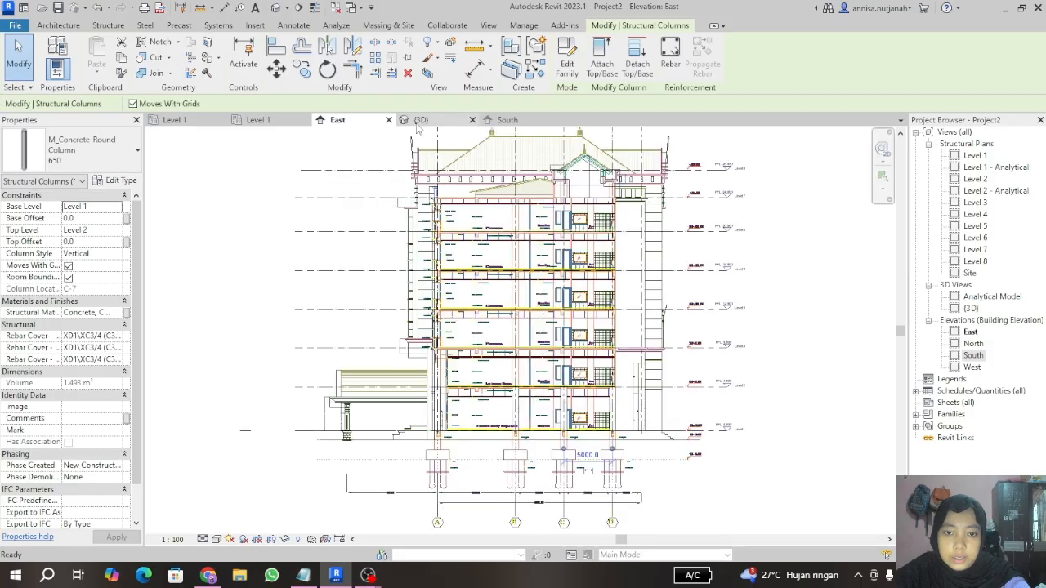
{"action": "left_click", "coordinate": [507, 120]}
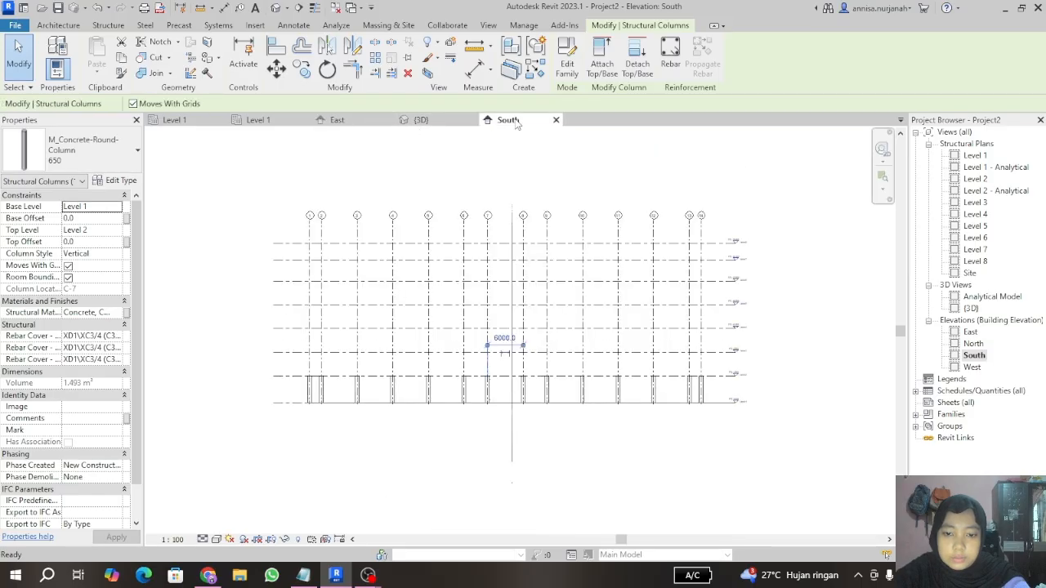
{"action": "scroll", "coordinate": [518, 392], "scroll_direction": "up", "scroll_amount": 5}
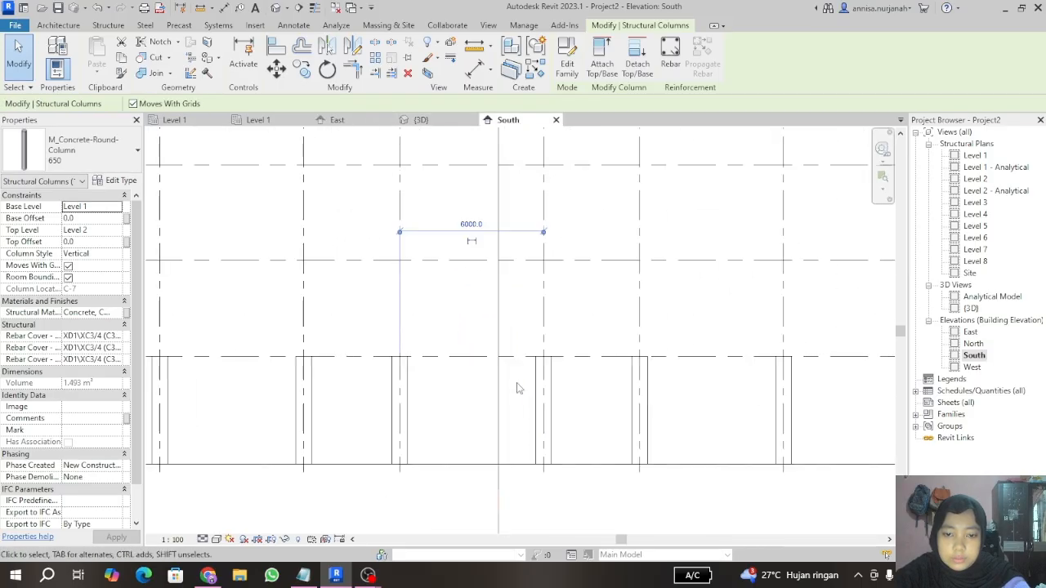
{"action": "left_click", "coordinate": [421, 120]}
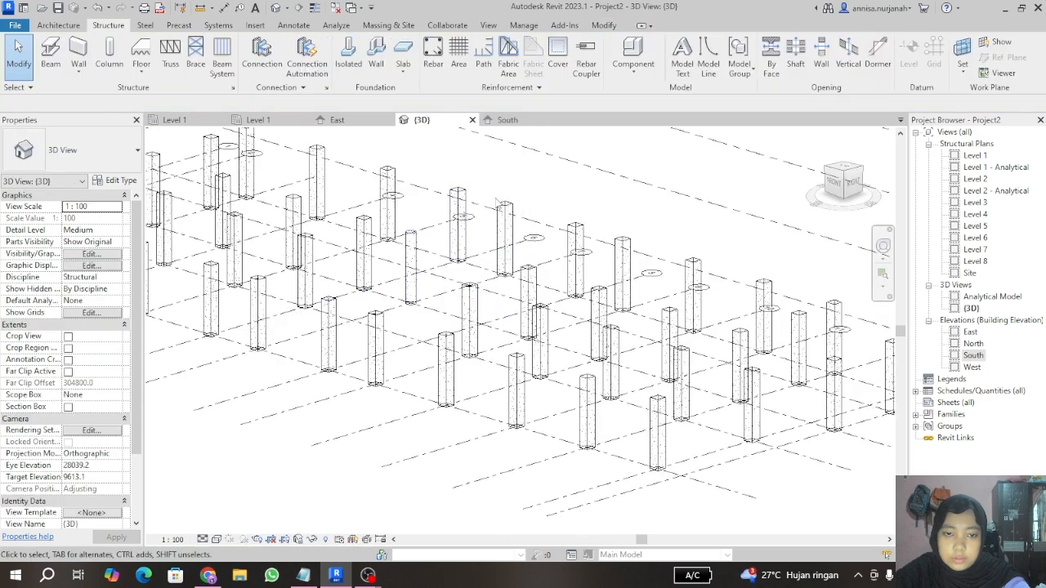
Step: In the Level 1 plan, copy the round column from grids C and 7 to the intersection of grids C and 8
{"action": "left_click", "coordinate": [277, 123]}
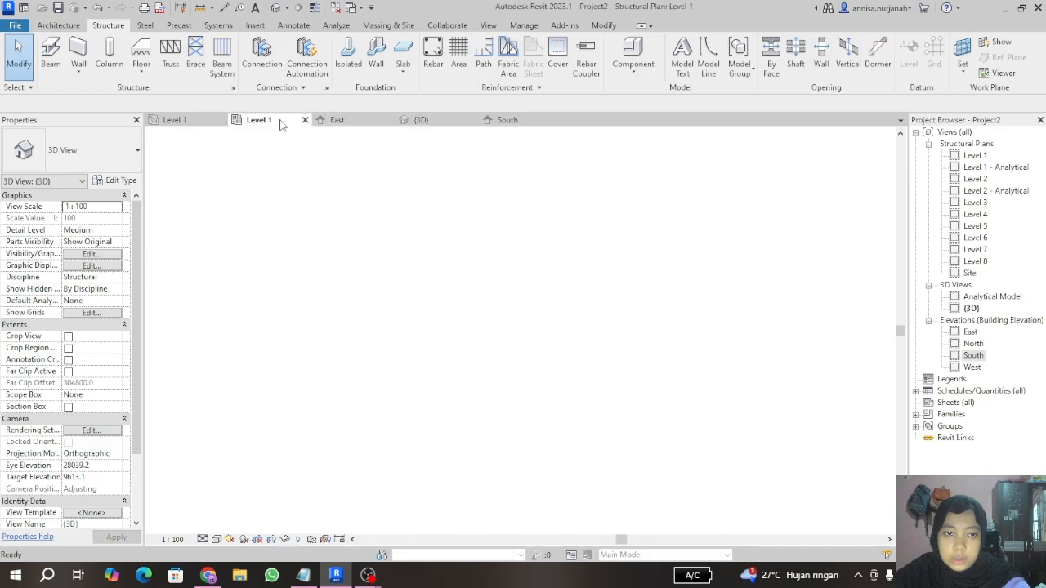
{"action": "left_click", "coordinate": [356, 180]}
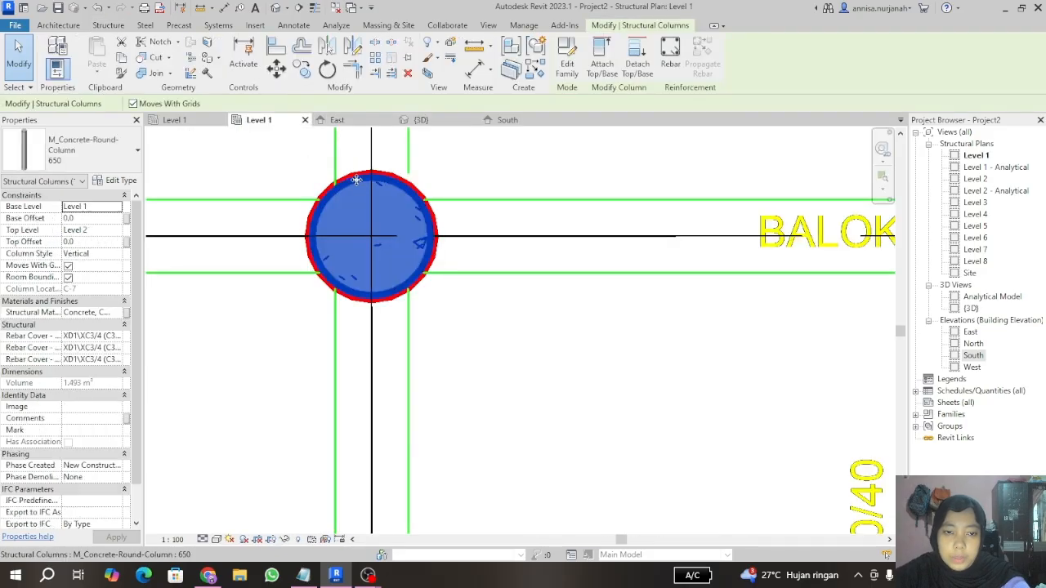
{"action": "scroll", "coordinate": [357, 179], "scroll_direction": "down", "scroll_amount": 5}
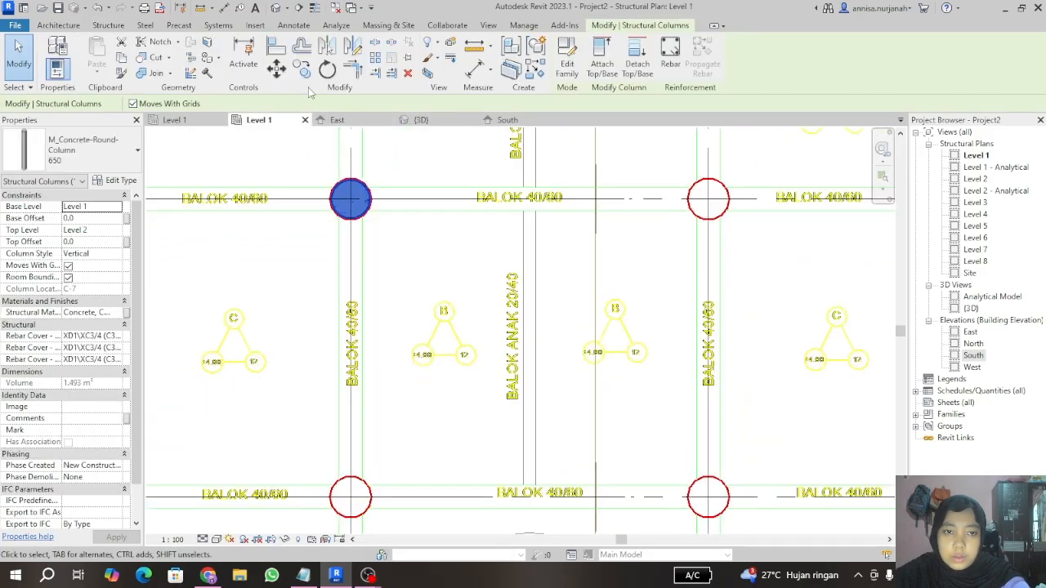
{"action": "left_click", "coordinate": [302, 71]}
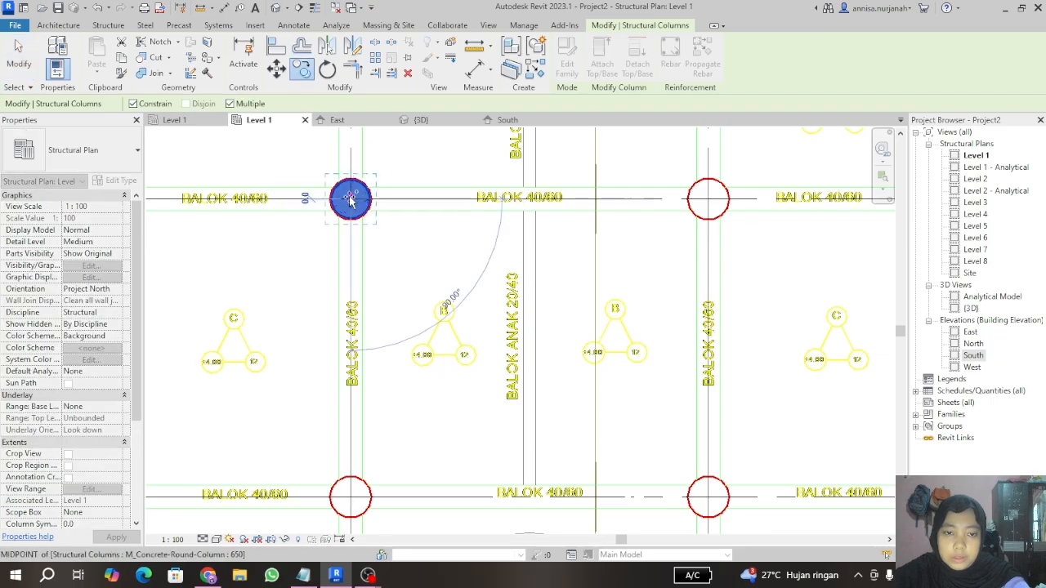
{"action": "left_click", "coordinate": [349, 201]}
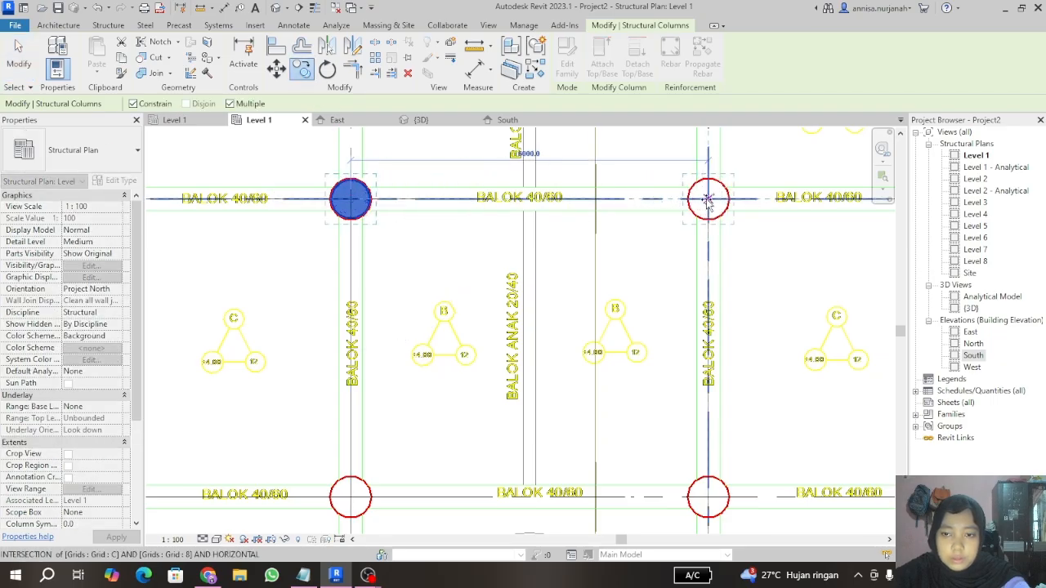
{"action": "left_click", "coordinate": [708, 200]}
{"action": "left_click", "coordinate": [18, 57]}
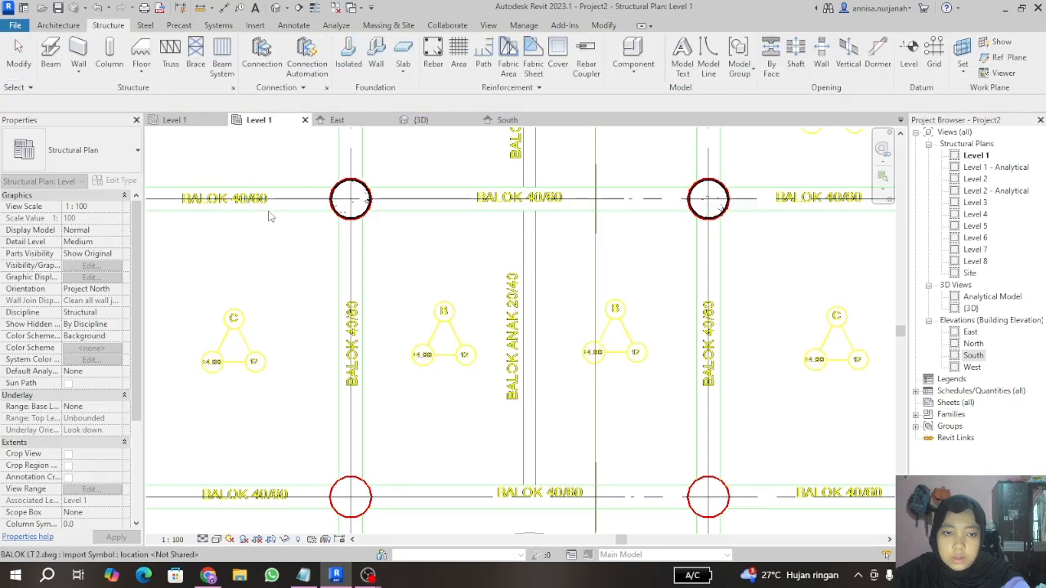
Step: Copy the two round columns on grid C down to grid B at grids 7 and 8
{"action": "left_click_drag", "start_coordinate": [280, 150], "coordinate": [745, 256]}
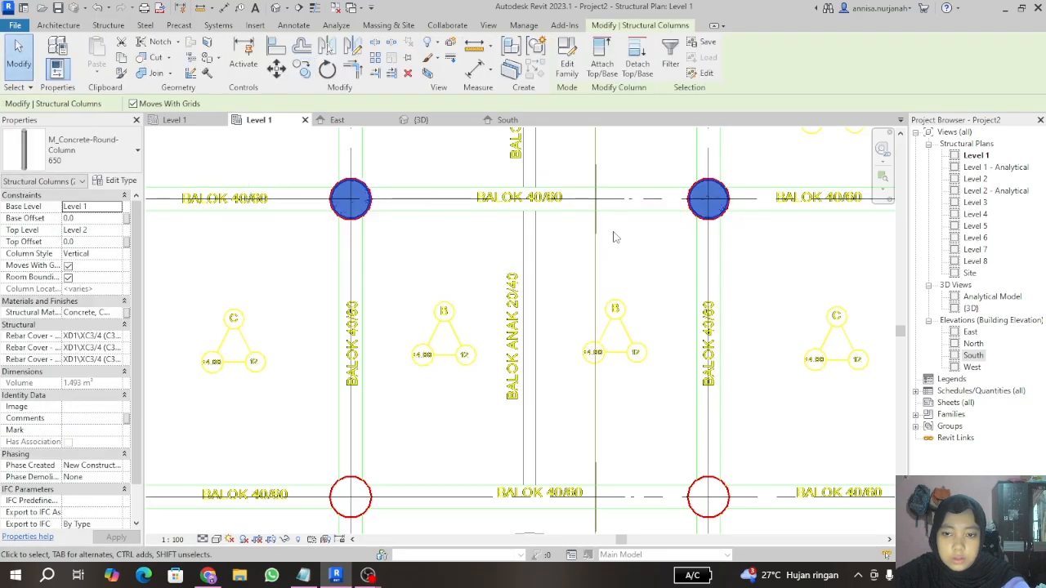
{"action": "left_click", "coordinate": [301, 70]}
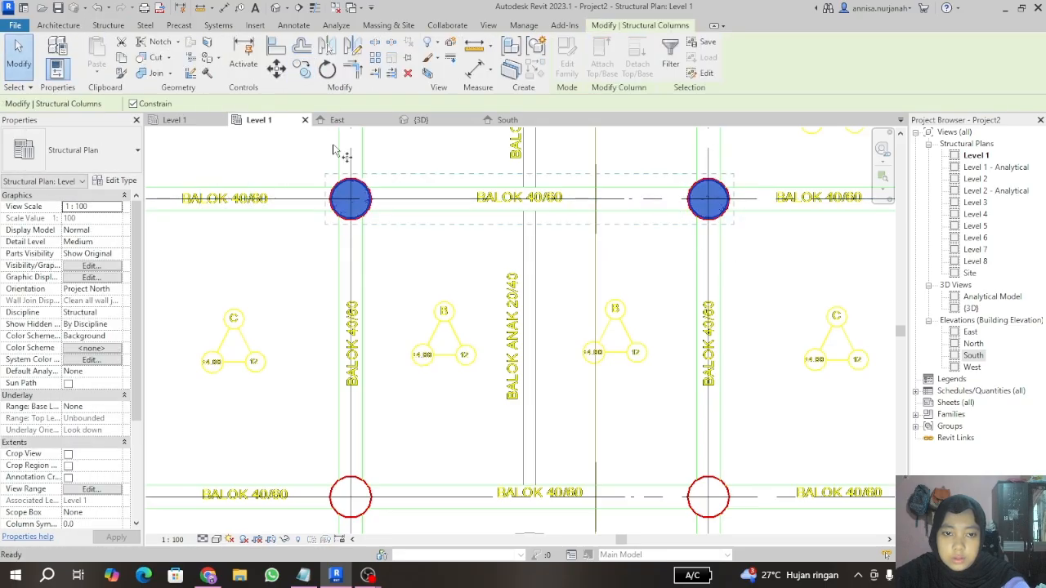
{"action": "left_click", "coordinate": [350, 199]}
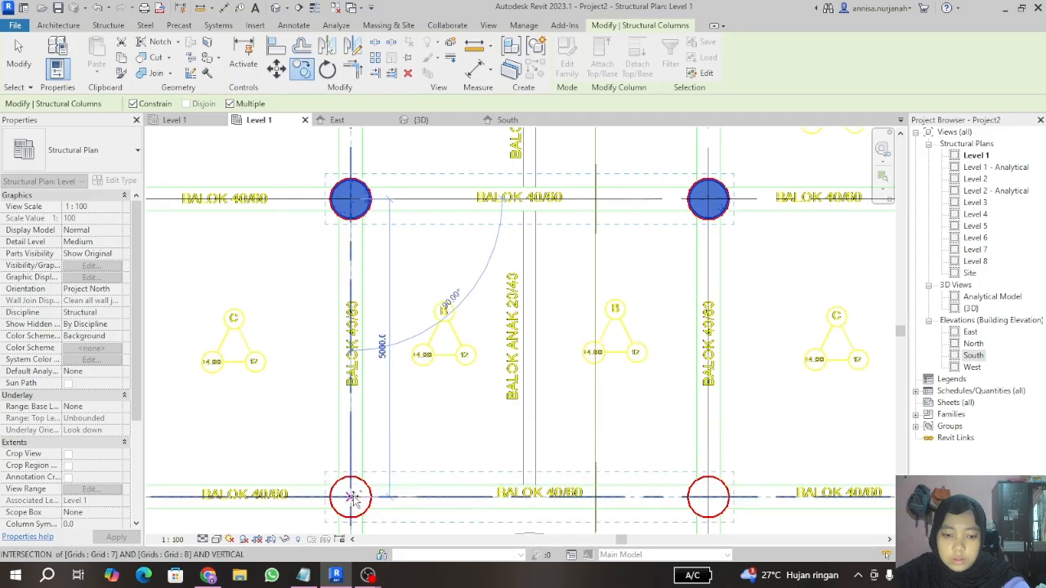
{"action": "left_click", "coordinate": [351, 497]}
{"action": "key", "text": "Escape"}
{"action": "key", "text": "Escape"}
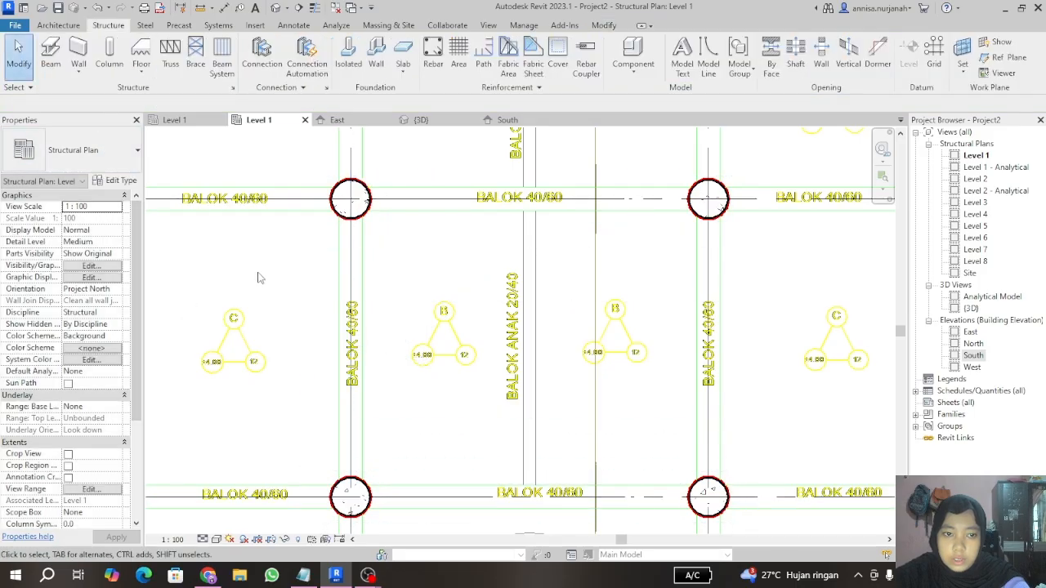
Step: Examine the column layout of the Level 1 plan and the L-shaped, T-shaped and rectangular columns around the two lifts
{"action": "scroll", "coordinate": [406, 302], "scroll_direction": "down", "scroll_amount": 5}
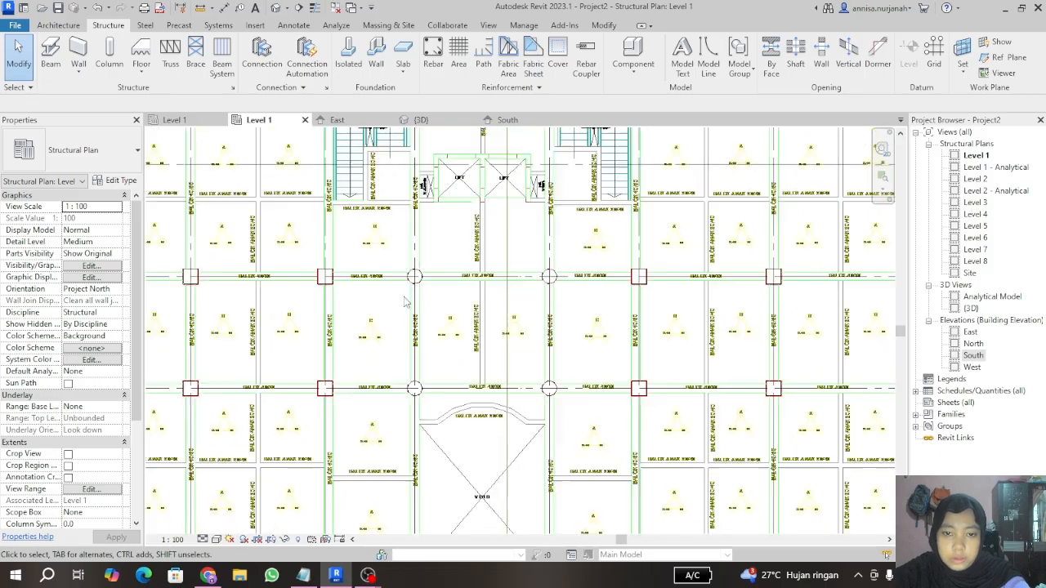
{"action": "scroll", "coordinate": [414, 340], "scroll_direction": "down", "scroll_amount": 2}
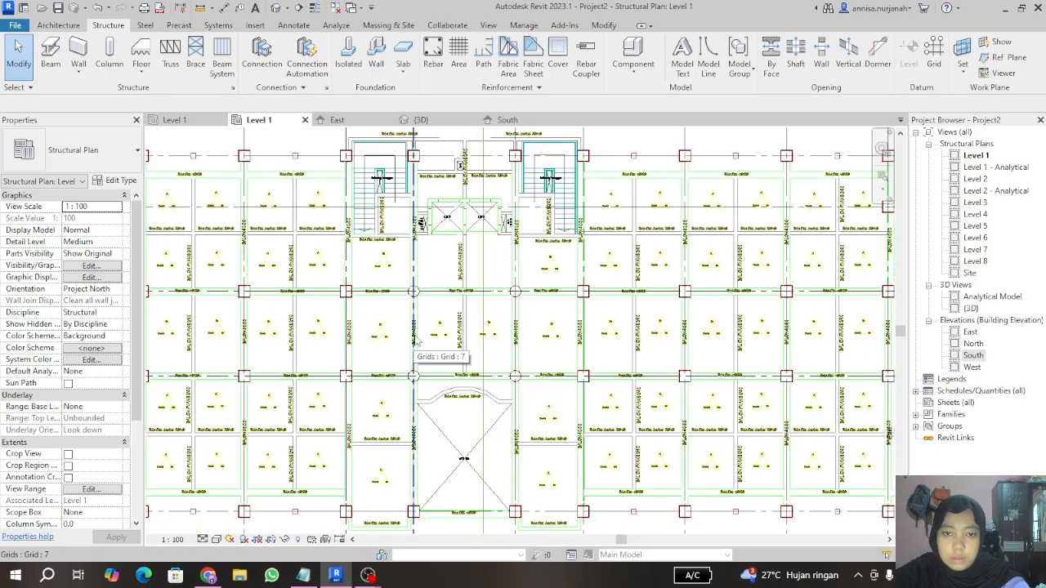
{"action": "scroll", "coordinate": [523, 229], "scroll_direction": "down", "scroll_amount": 1}
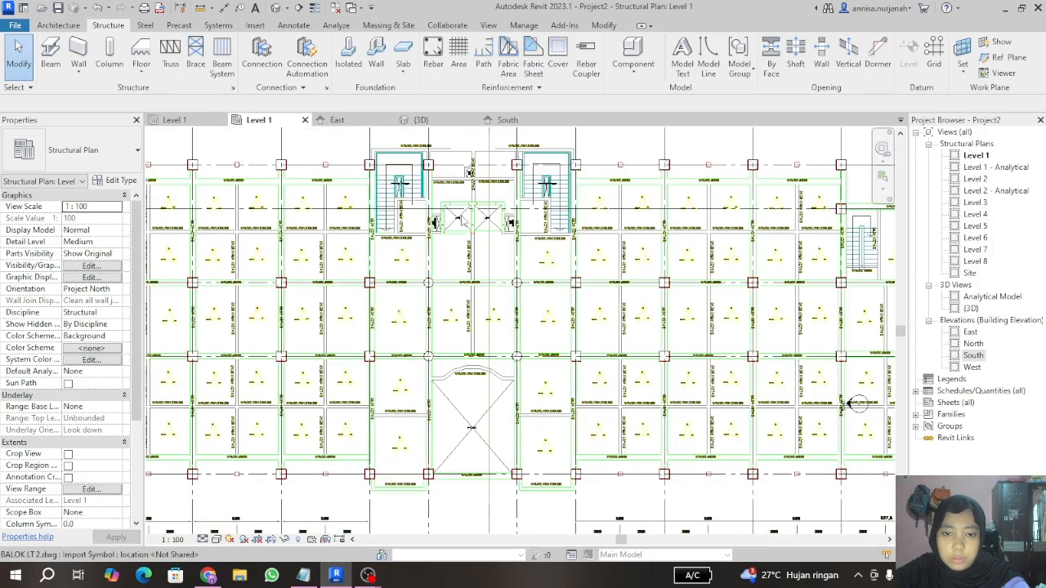
{"action": "scroll", "coordinate": [462, 219], "scroll_direction": "up", "scroll_amount": 2}
{"action": "scroll", "coordinate": [490, 196], "scroll_direction": "up", "scroll_amount": 3}
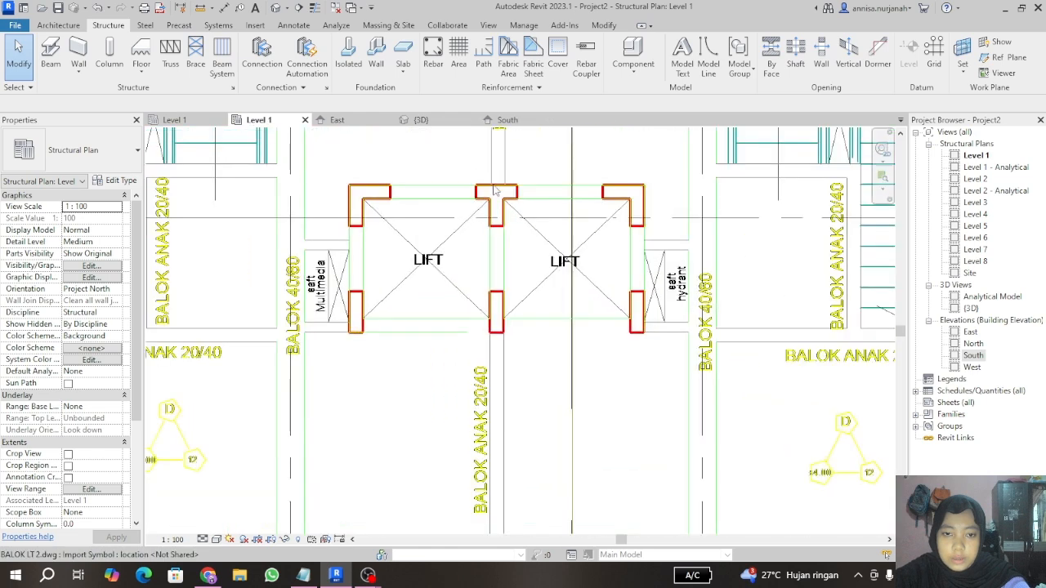
{"action": "scroll", "coordinate": [494, 190], "scroll_direction": "up", "scroll_amount": 1}
{"action": "scroll", "coordinate": [353, 216], "scroll_direction": "down", "scroll_amount": 1}
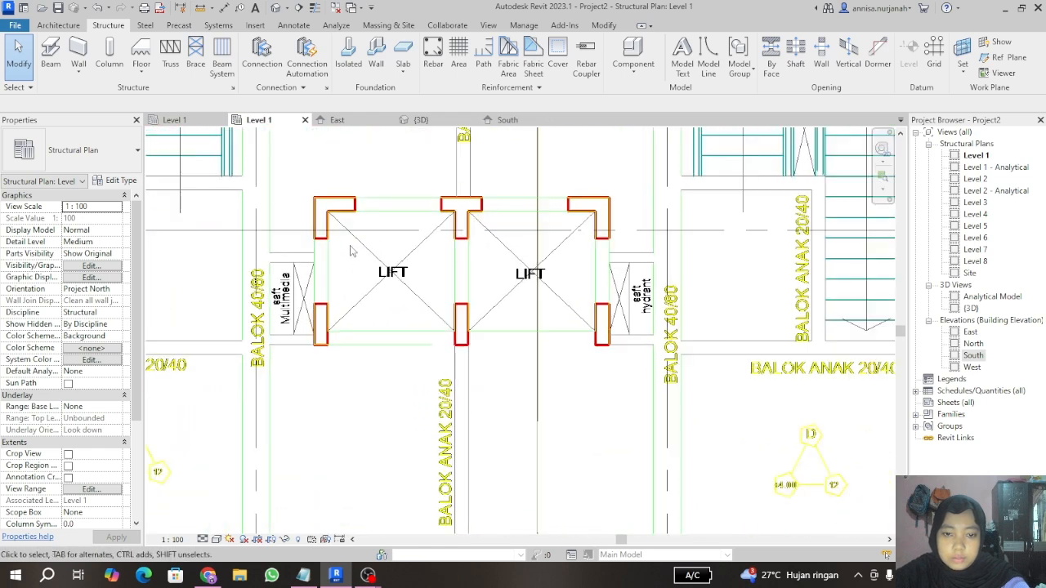
{"action": "scroll", "coordinate": [356, 239], "scroll_direction": "up", "scroll_amount": 2}
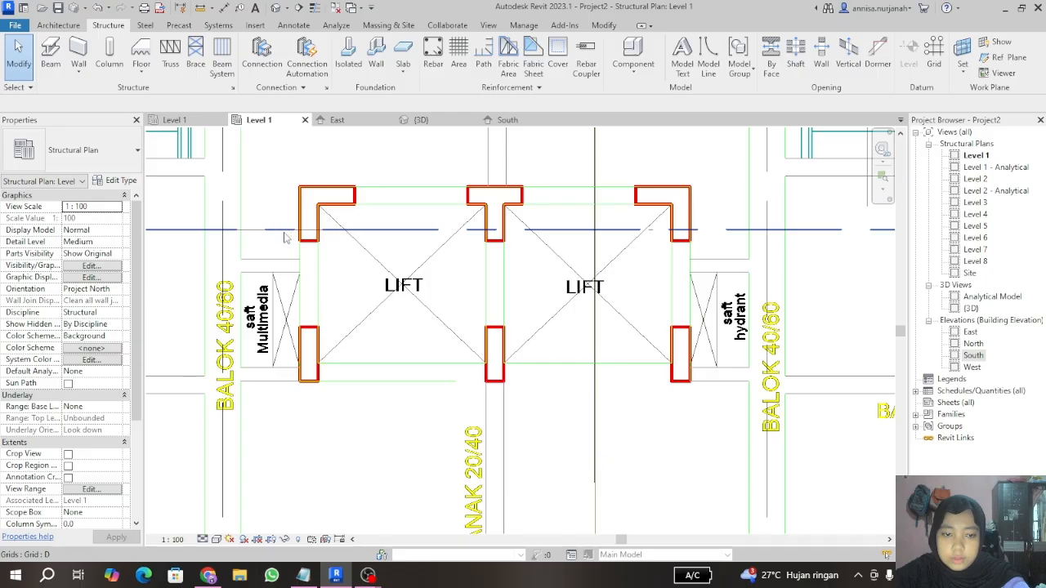
{"action": "scroll", "coordinate": [231, 228], "scroll_direction": "down", "scroll_amount": 2}
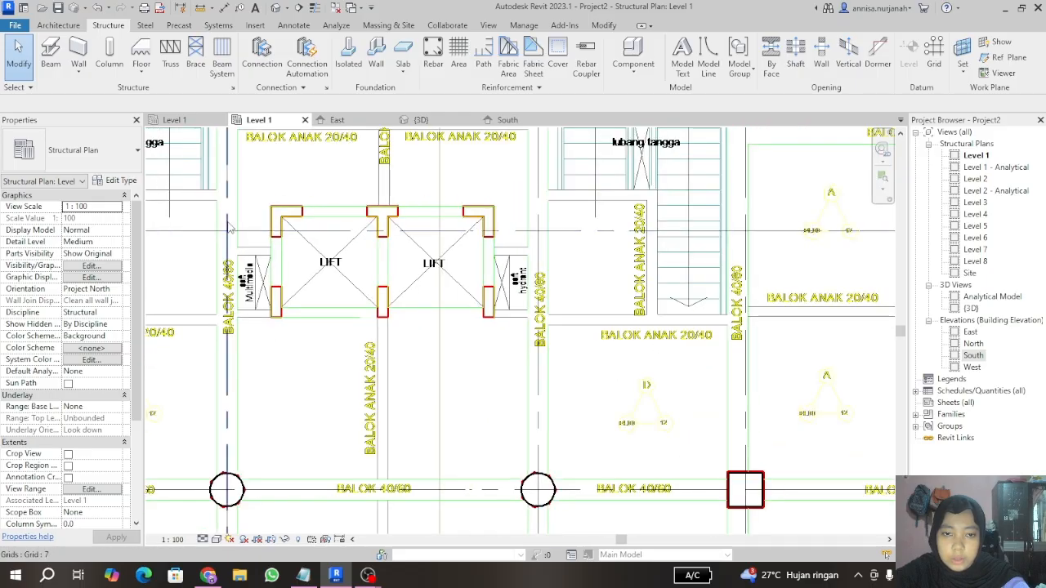
{"action": "scroll", "coordinate": [232, 229], "scroll_direction": "up", "scroll_amount": 2}
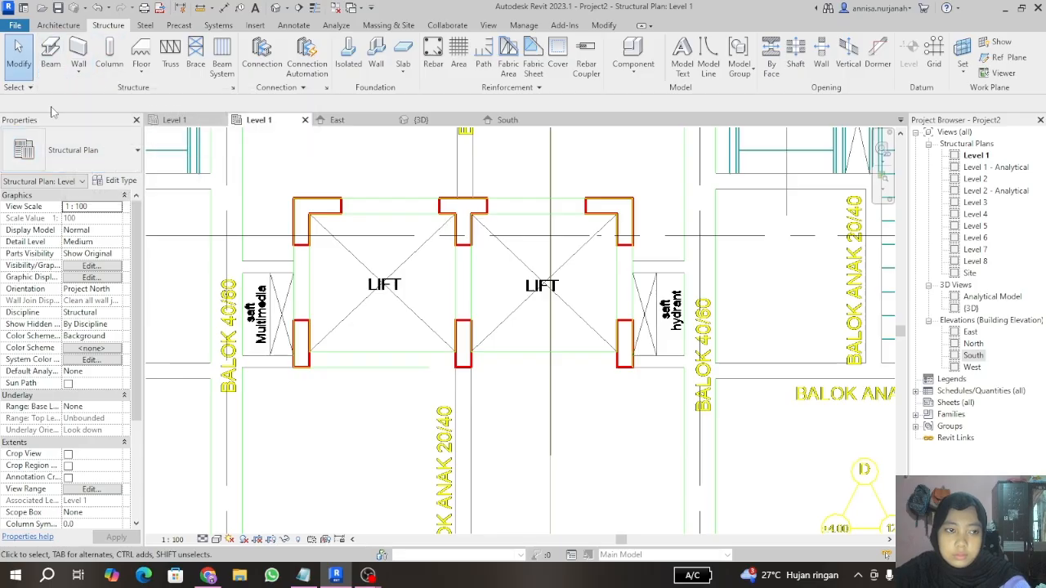
Step: Start a structural column and look through the available column types for one that suits the lift columns
{"action": "left_click", "coordinate": [107, 57]}
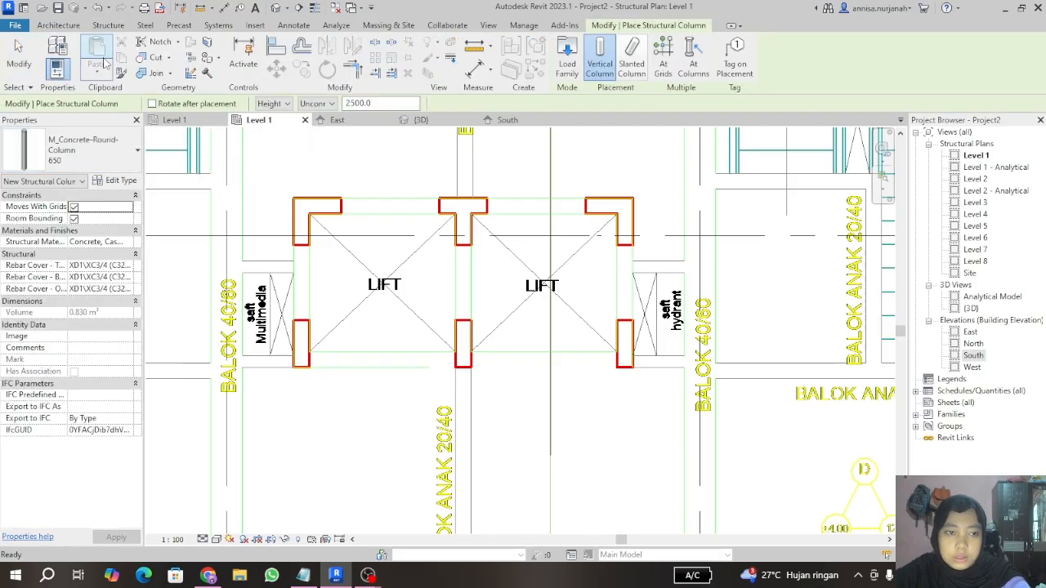
{"action": "left_click", "coordinate": [82, 150]}
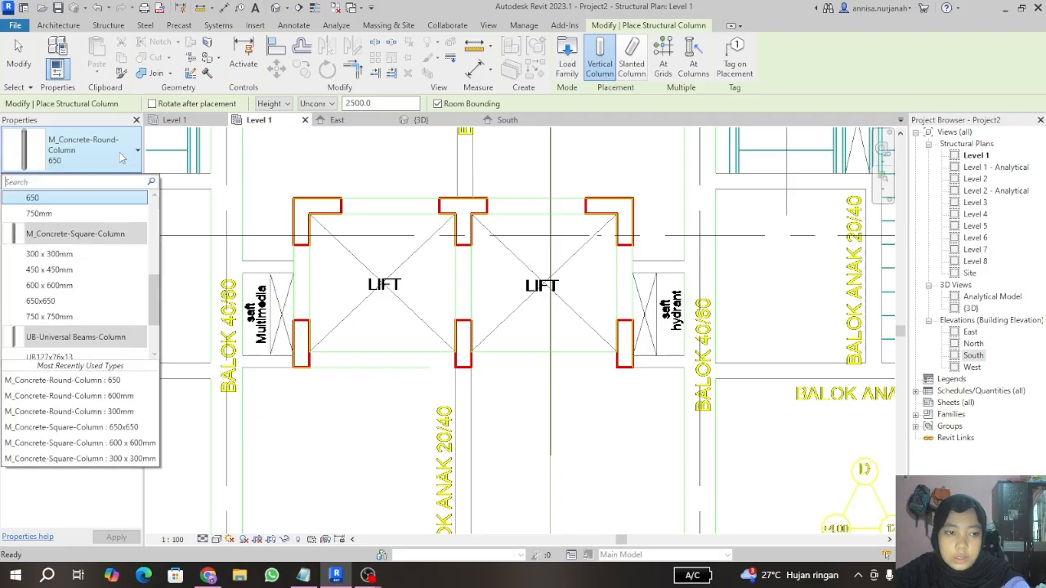
{"action": "scroll", "coordinate": [91, 323], "scroll_direction": "down", "scroll_amount": 1}
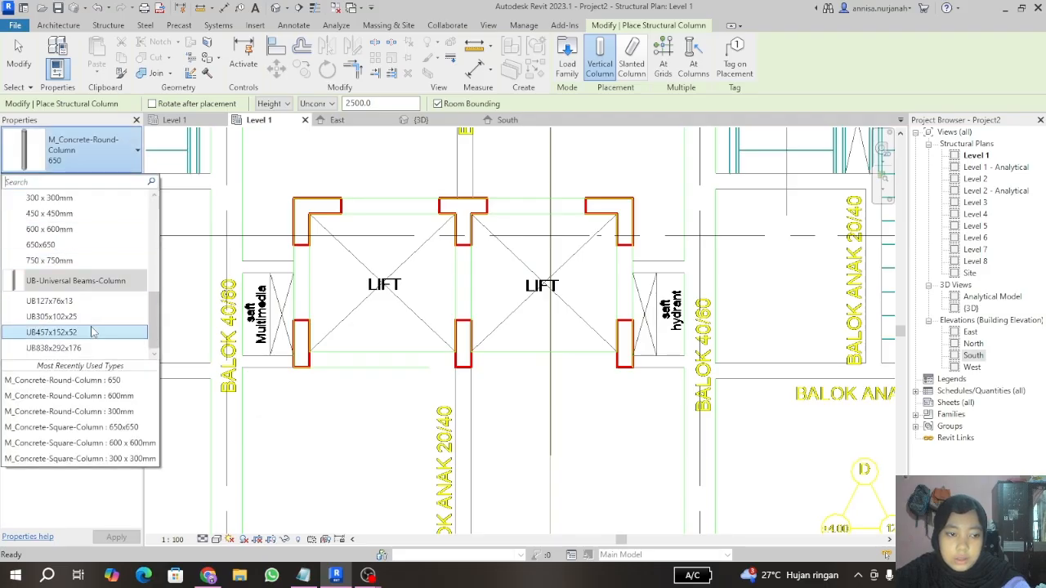
{"action": "scroll", "coordinate": [92, 309], "scroll_direction": "up", "scroll_amount": 2}
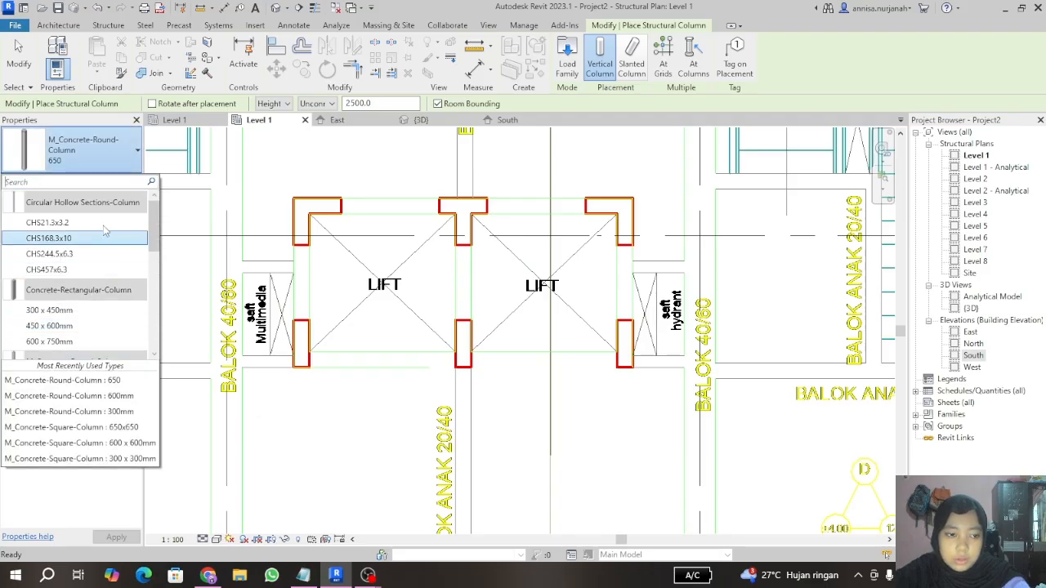
{"action": "scroll", "coordinate": [90, 253], "scroll_direction": "down", "scroll_amount": 2}
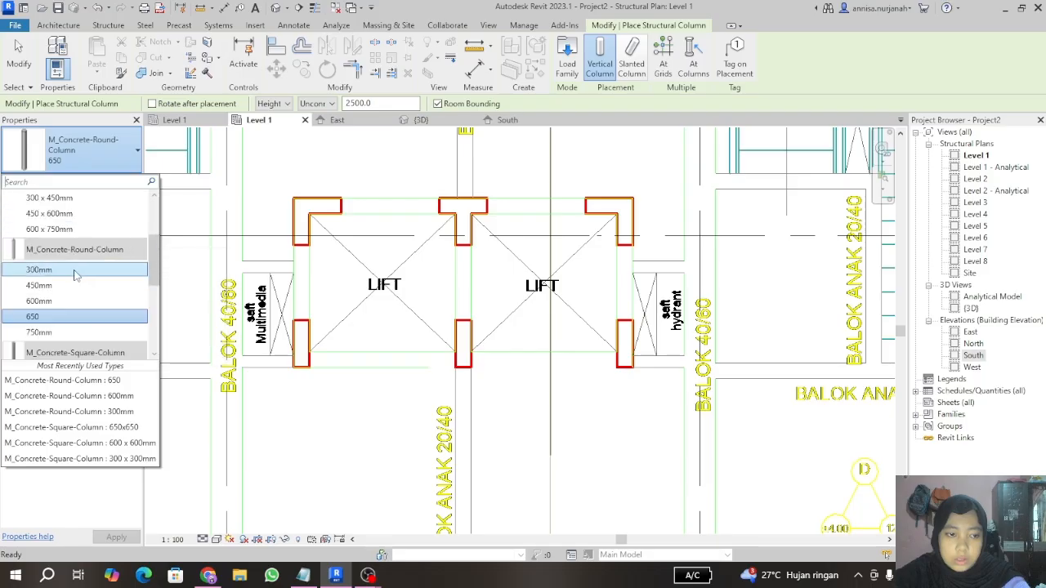
{"action": "scroll", "coordinate": [73, 276], "scroll_direction": "down", "scroll_amount": 3}
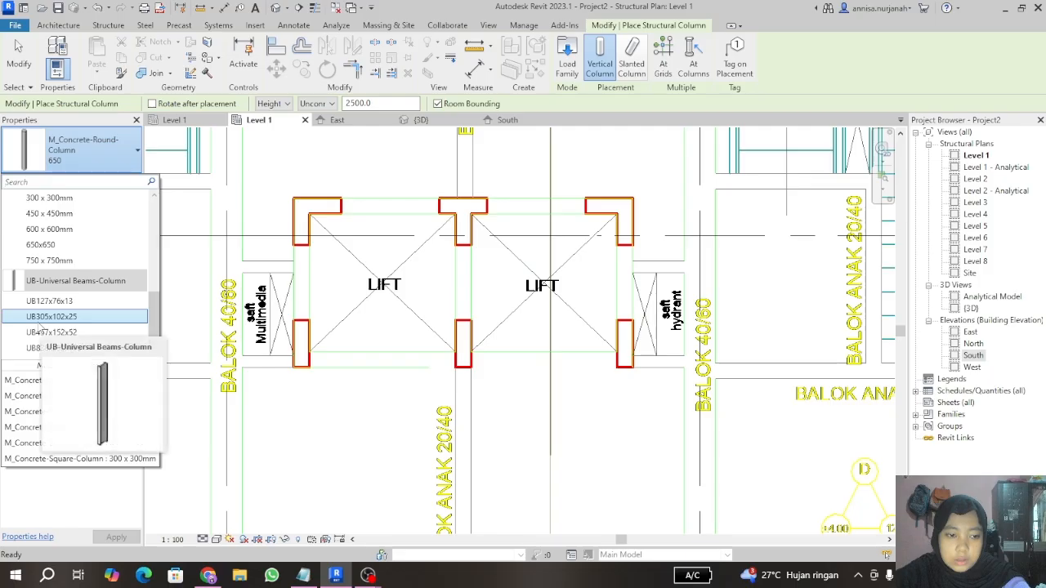
{"action": "scroll", "coordinate": [45, 314], "scroll_direction": "up", "scroll_amount": 3}
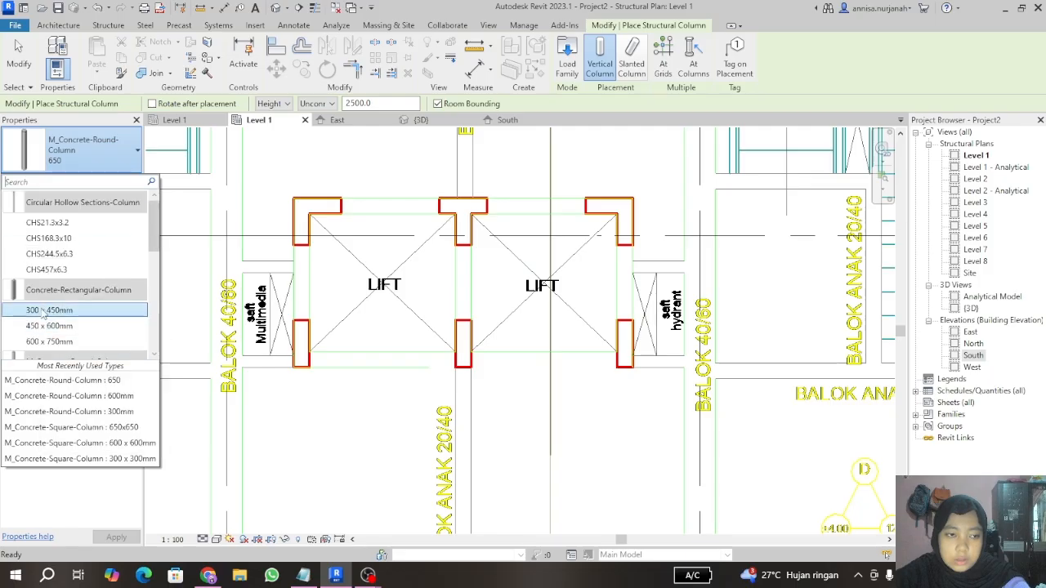
Step: Preview the concrete column families available for loading, and close the Load Family dialog without loading one
{"action": "left_click", "coordinate": [579, 61]}
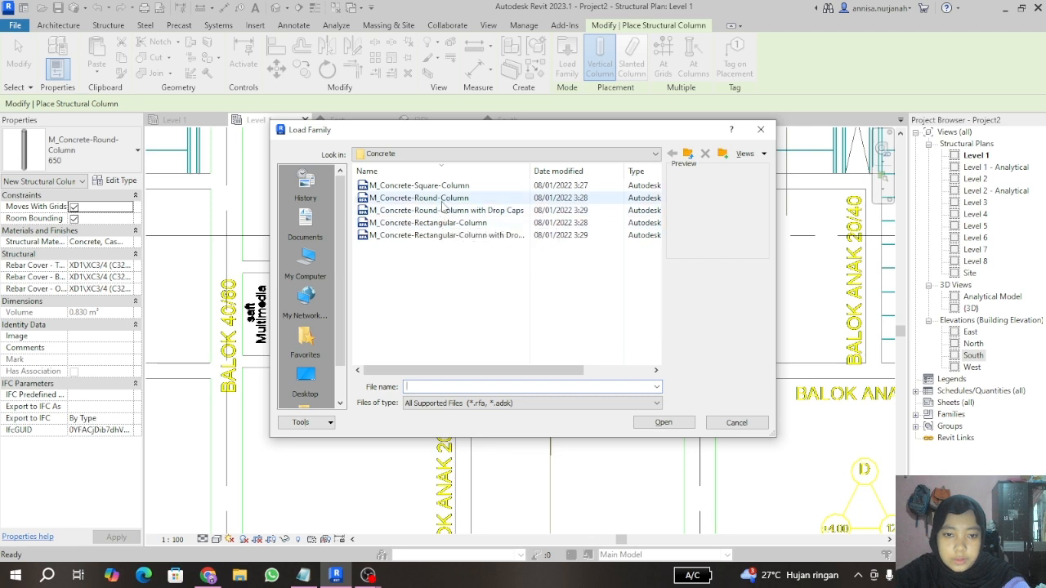
{"action": "left_click", "coordinate": [487, 214]}
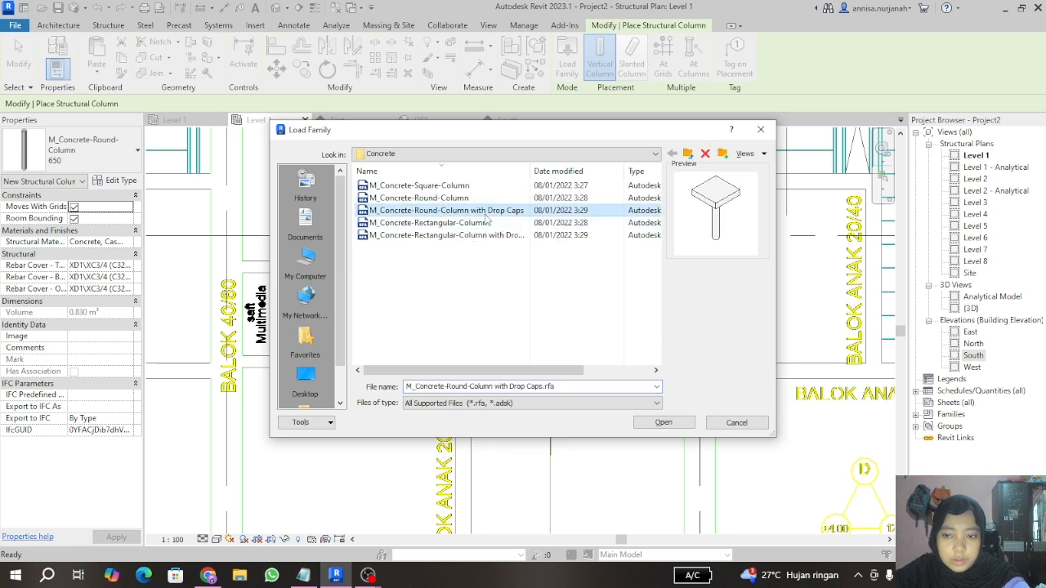
{"action": "left_click", "coordinate": [480, 236]}
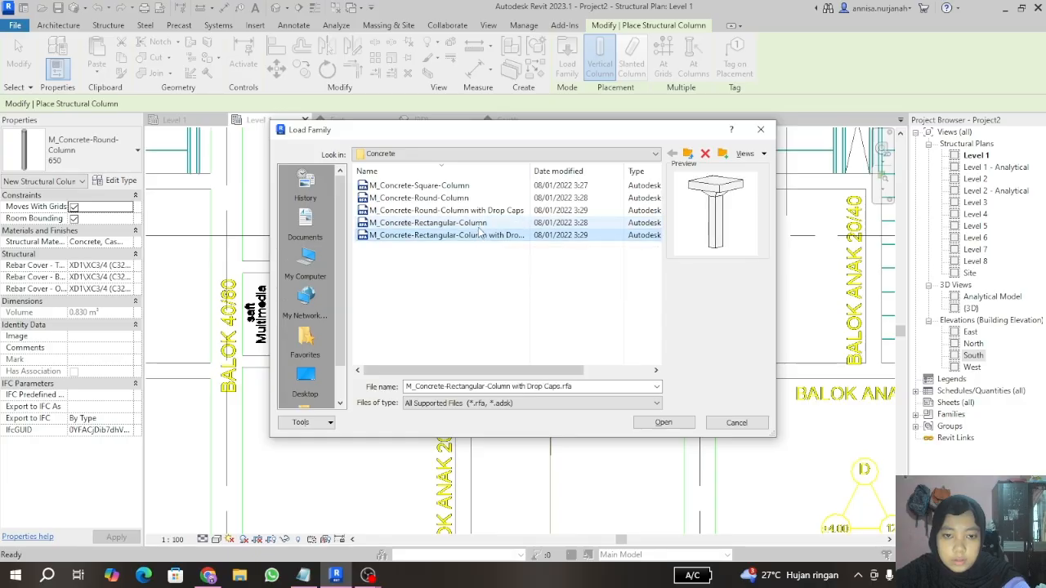
{"action": "left_click", "coordinate": [482, 223]}
{"action": "left_click", "coordinate": [483, 210]}
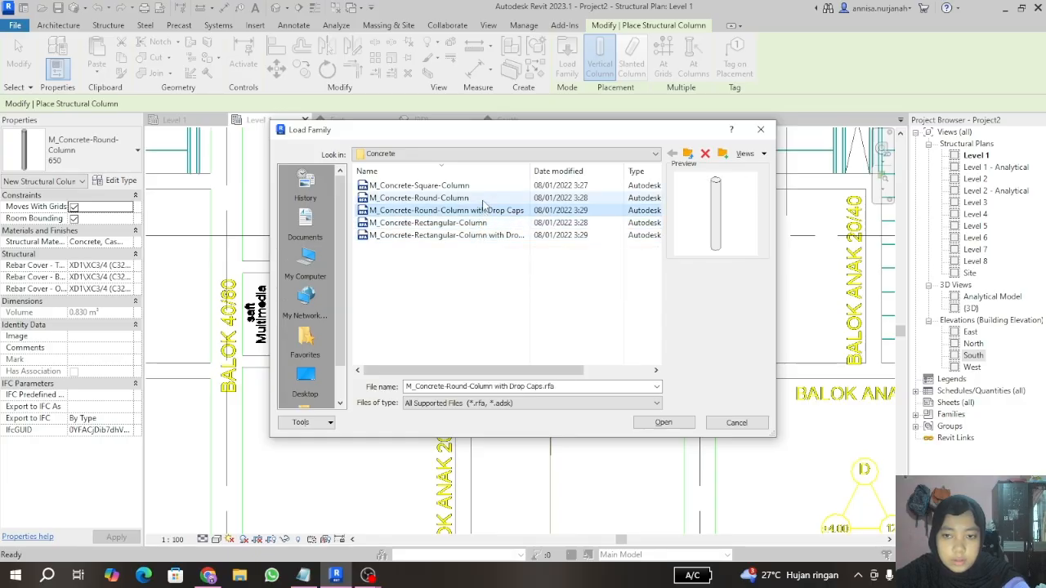
{"action": "left_click", "coordinate": [482, 187]}
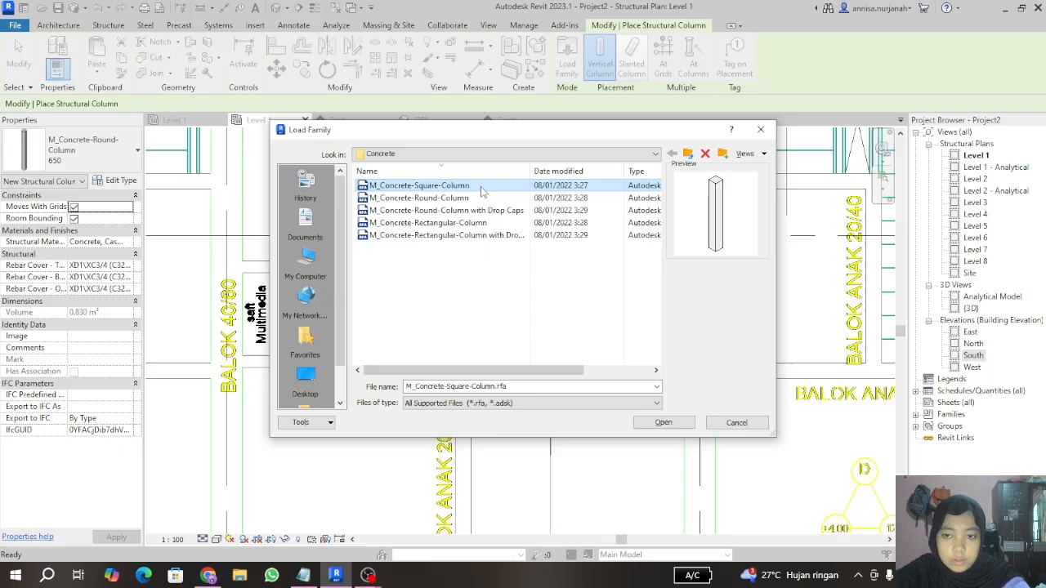
{"action": "left_click", "coordinate": [760, 130]}
Step: Select the Concrete-Rectangular-Column 450 x 600mm type for structural column placement, and leave the command
{"action": "left_click", "coordinate": [90, 149]}
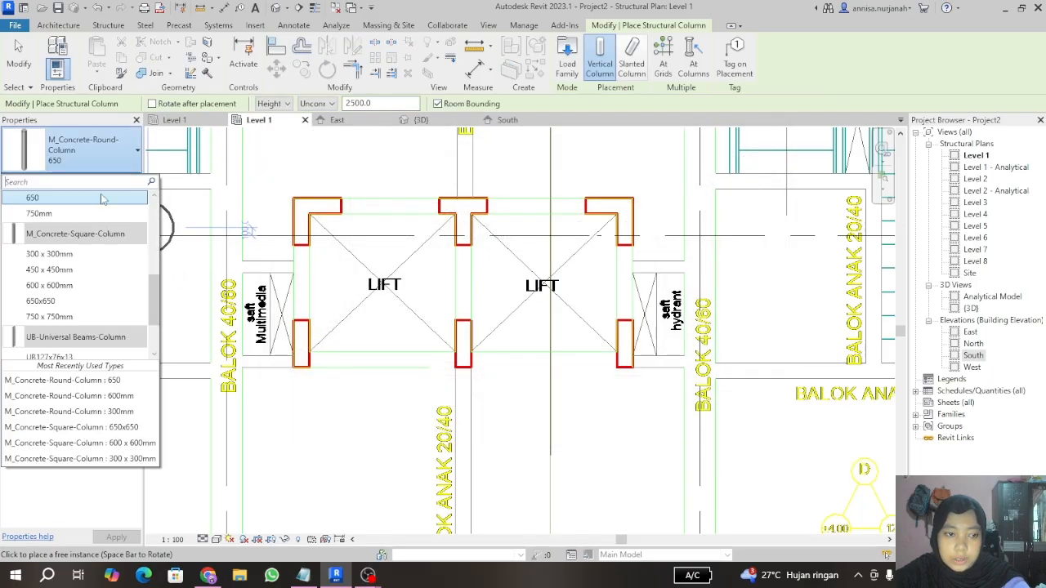
{"action": "scroll", "coordinate": [98, 314], "scroll_direction": "down", "scroll_amount": 1}
{"action": "scroll", "coordinate": [96, 301], "scroll_direction": "up", "scroll_amount": 4}
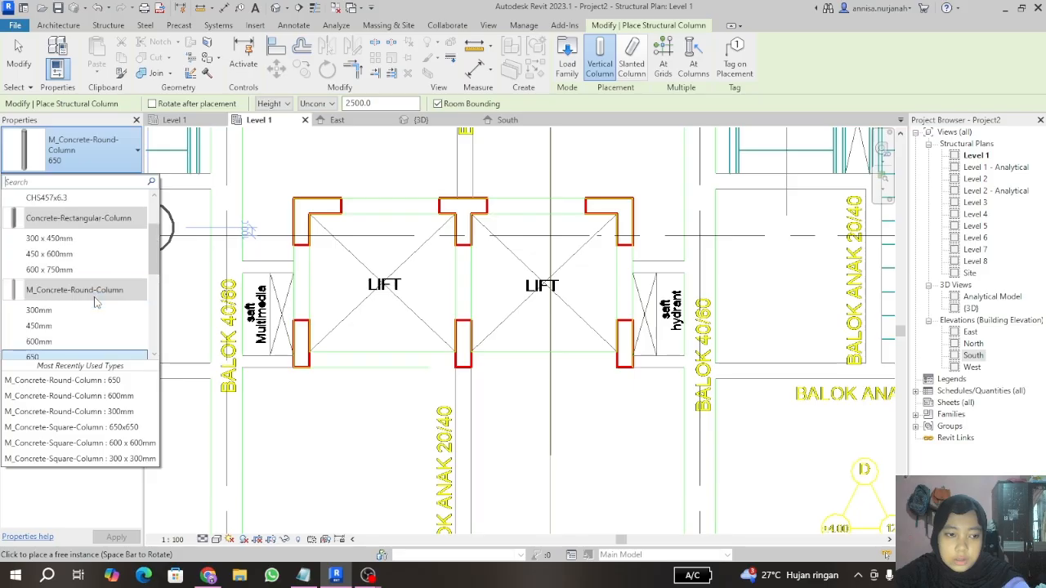
{"action": "left_click", "coordinate": [92, 254]}
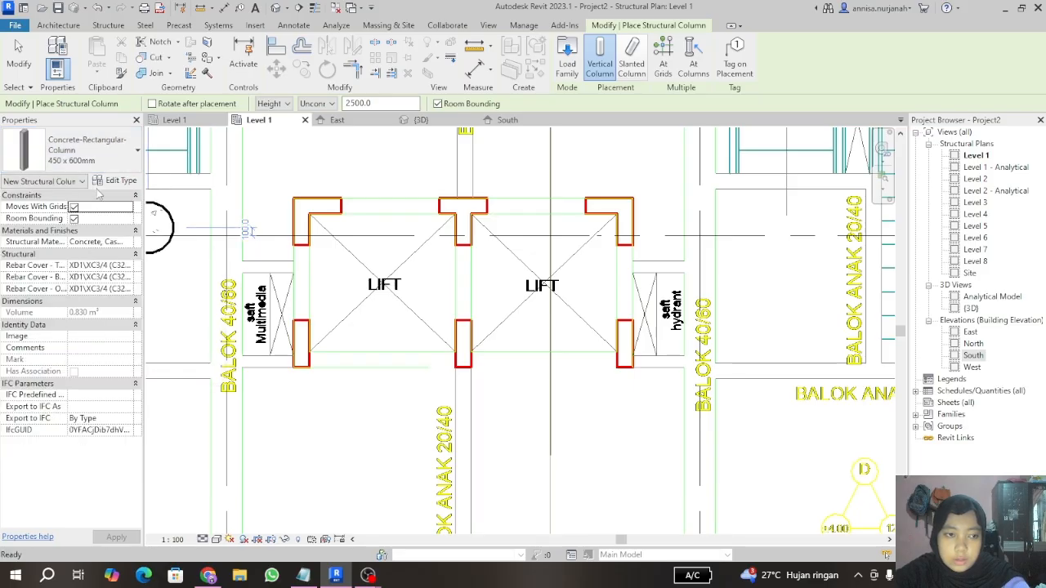
{"action": "left_click", "coordinate": [23, 59]}
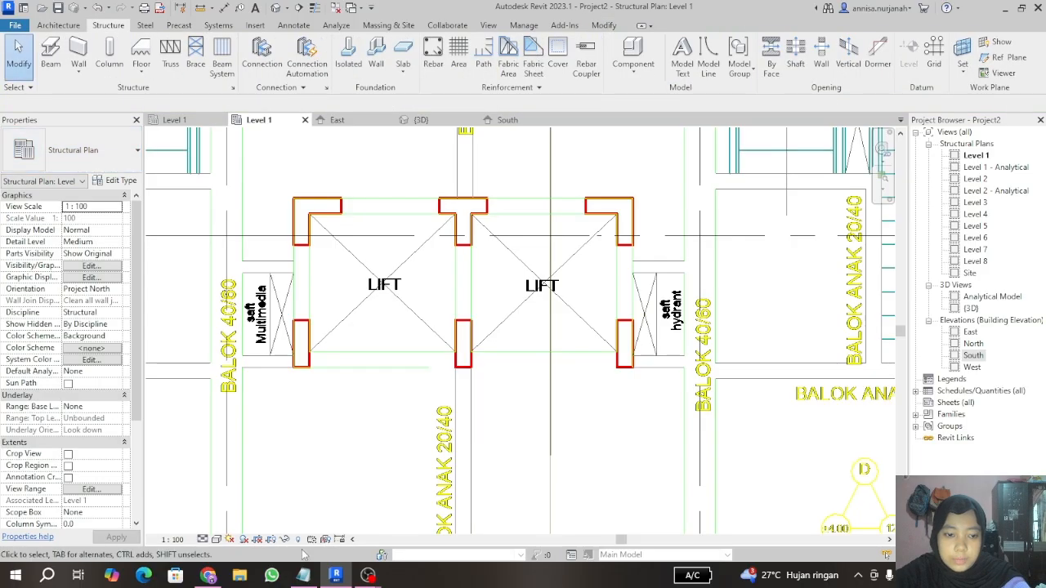
Step: In File Explorer, open the 14 PPS folder under Documents, 1. Kuliah, Semester 6, BIM
{"action": "left_click", "coordinate": [239, 577]}
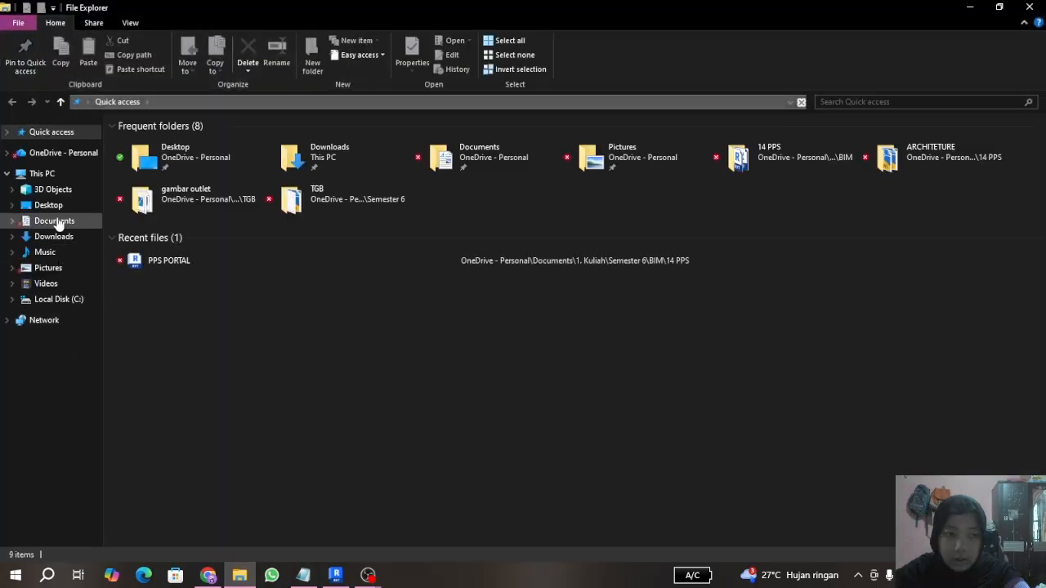
{"action": "left_click", "coordinate": [57, 223]}
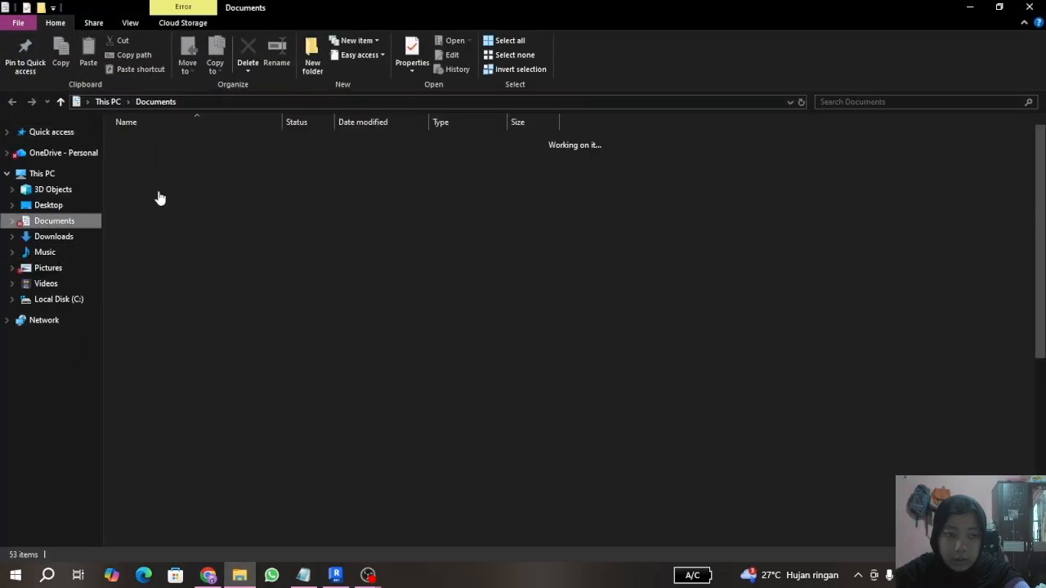
{"action": "double_click", "coordinate": [193, 145]}
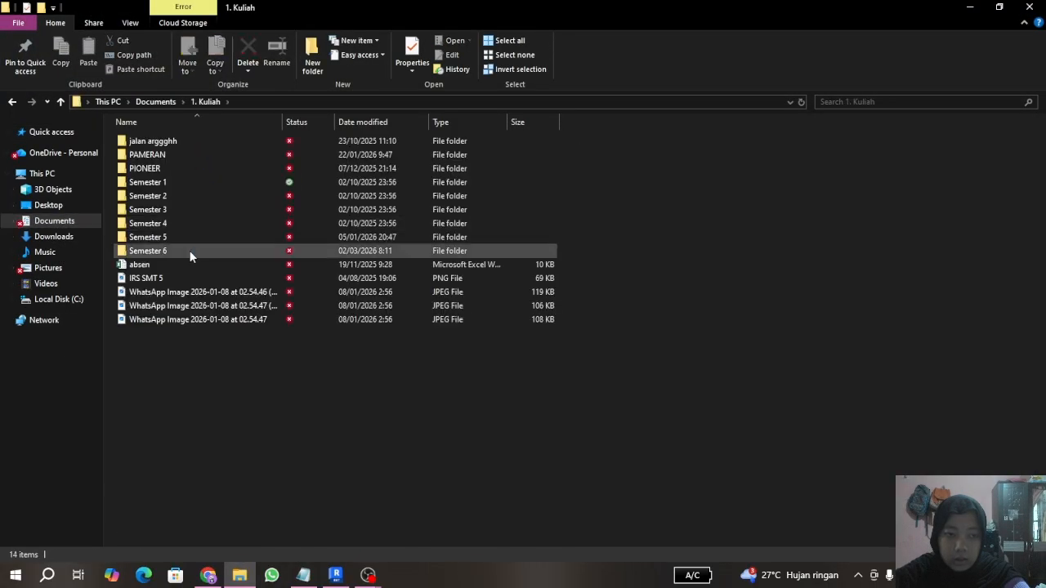
{"action": "double_click", "coordinate": [189, 250]}
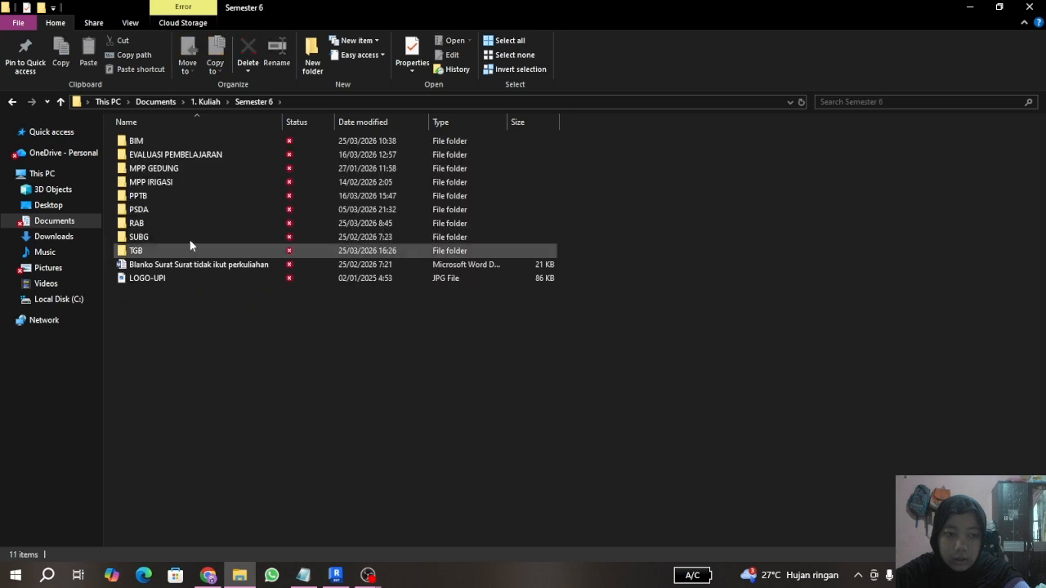
{"action": "double_click", "coordinate": [173, 141]}
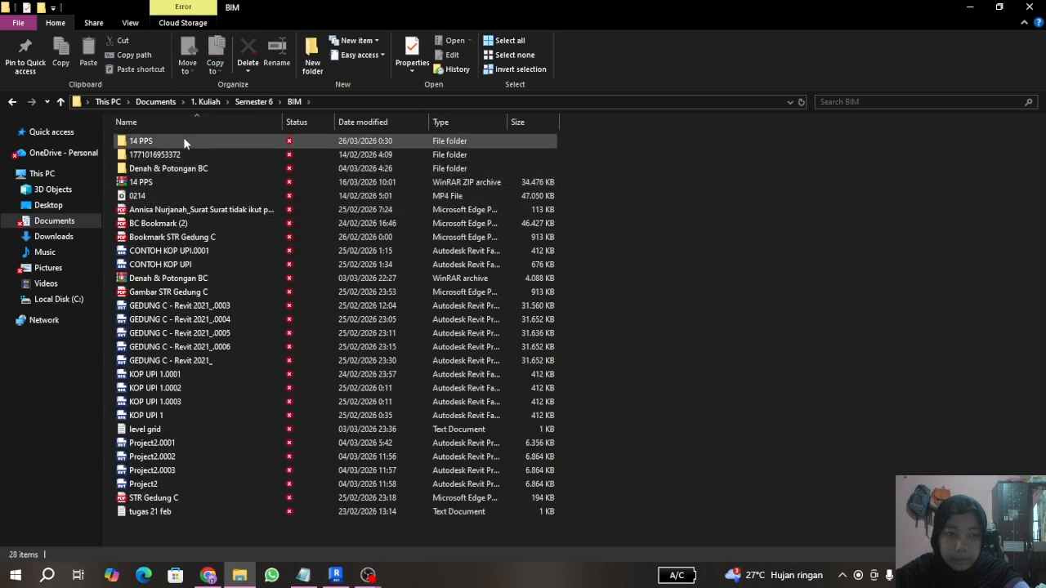
{"action": "double_click", "coordinate": [185, 140]}
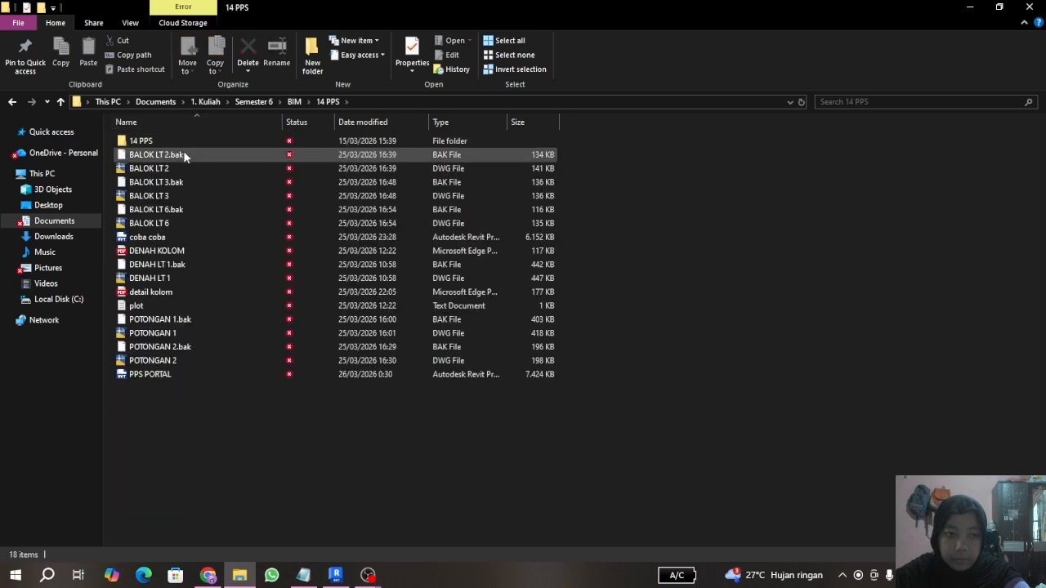
Step: Open the detail kolom PDF in Microsoft Edge, enlarge its window and examine the column section details
{"action": "left_click", "coordinate": [184, 291]}
{"action": "double_click", "coordinate": [183, 292]}
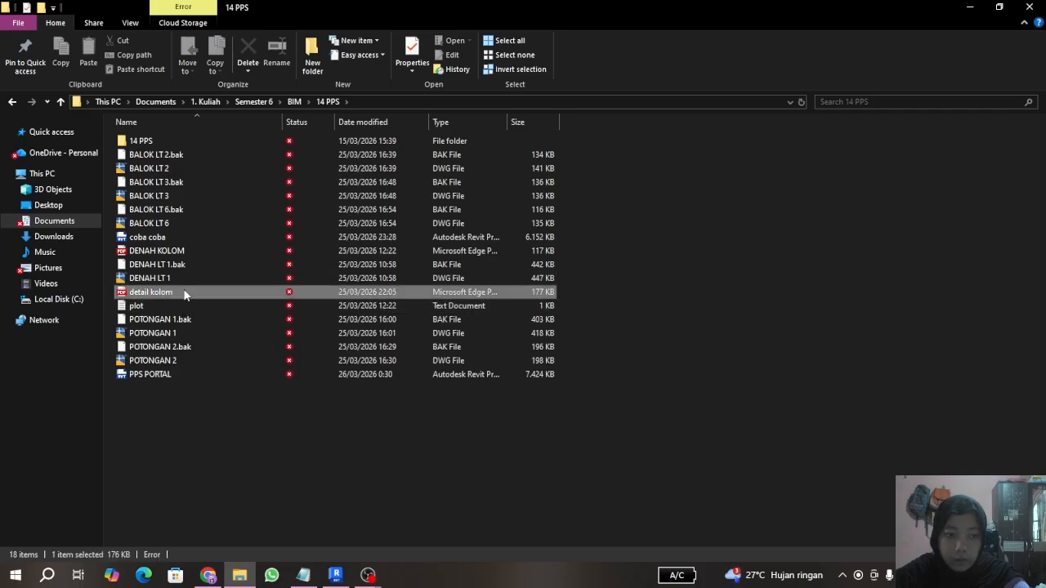
{"action": "right_click", "coordinate": [184, 291]}
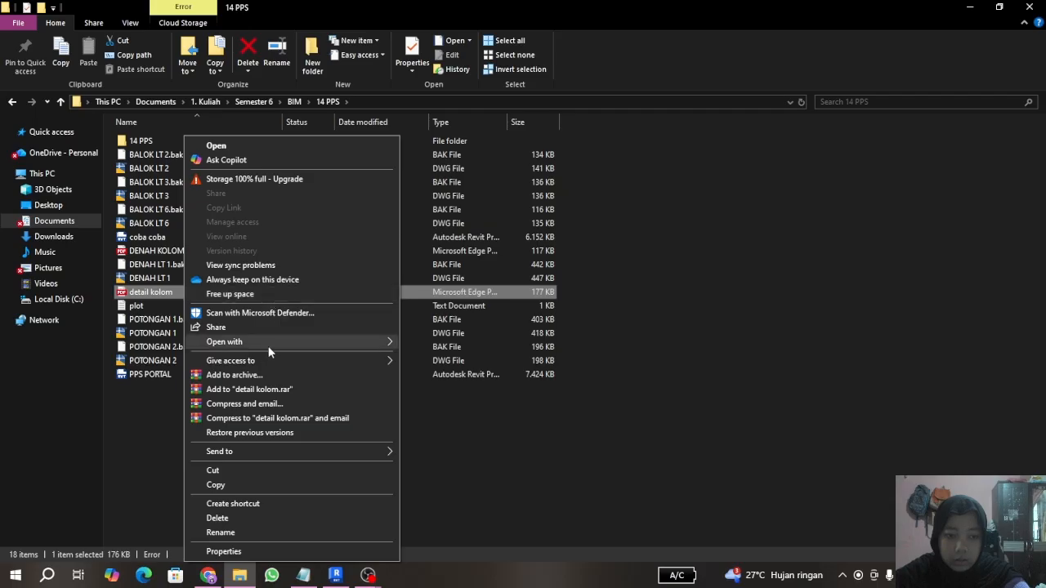
{"action": "mouse_move", "coordinate": [267, 346]}
{"action": "left_click", "coordinate": [429, 357]}
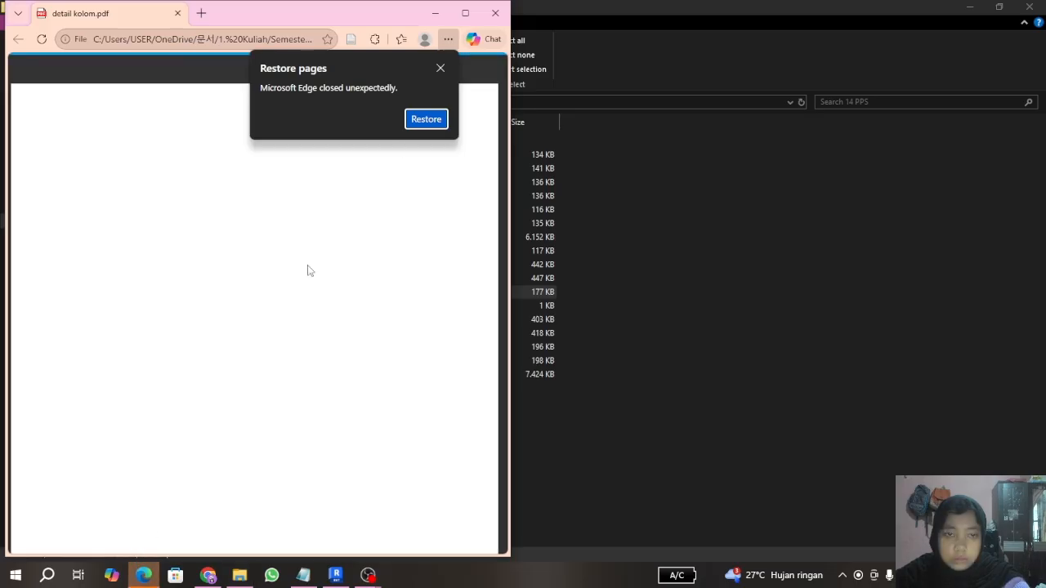
{"action": "left_click", "coordinate": [441, 68]}
{"action": "left_click", "coordinate": [464, 13]}
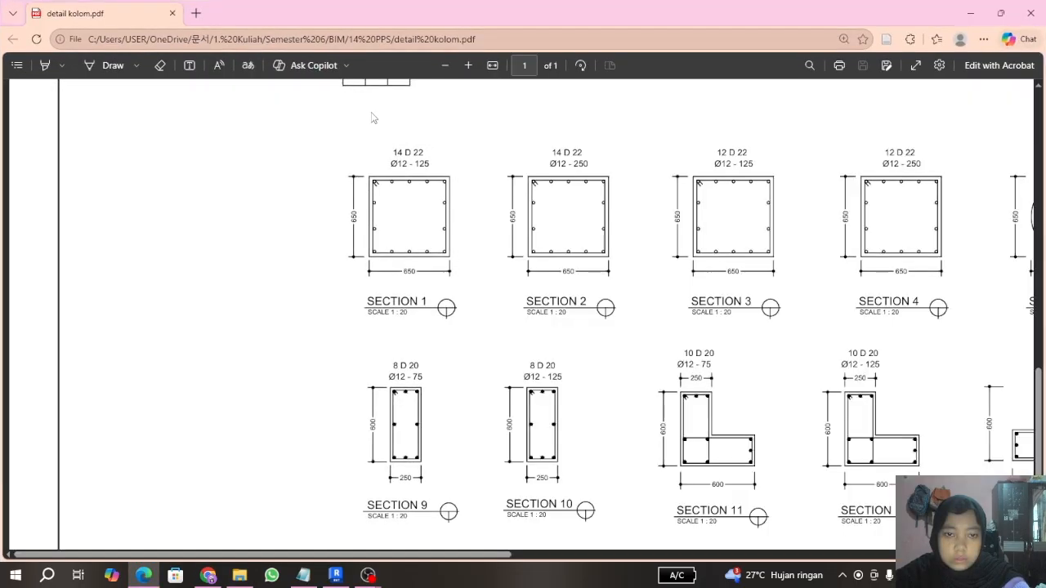
{"action": "scroll", "coordinate": [392, 441], "scroll_direction": "down", "scroll_amount": 1}
{"action": "left_click_drag", "start_coordinate": [451, 555], "coordinate": [586, 524]}
Step: Open the DENAH KOLOM PDF from File Explorer in Microsoft Edge and examine the column labels around the lifts
{"action": "left_click", "coordinate": [239, 575]}
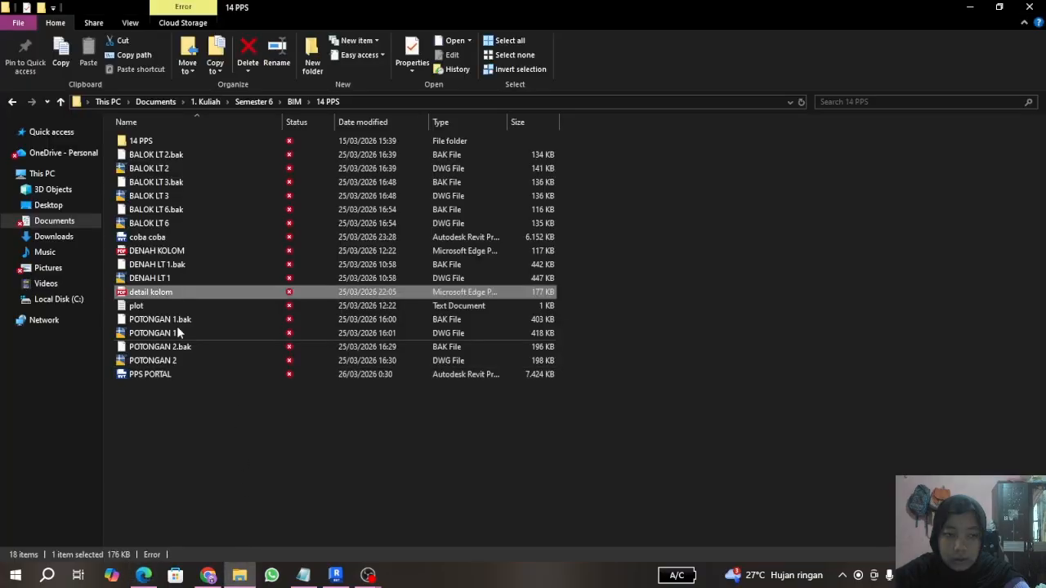
{"action": "double_click", "coordinate": [176, 251]}
{"action": "right_click", "coordinate": [178, 253]}
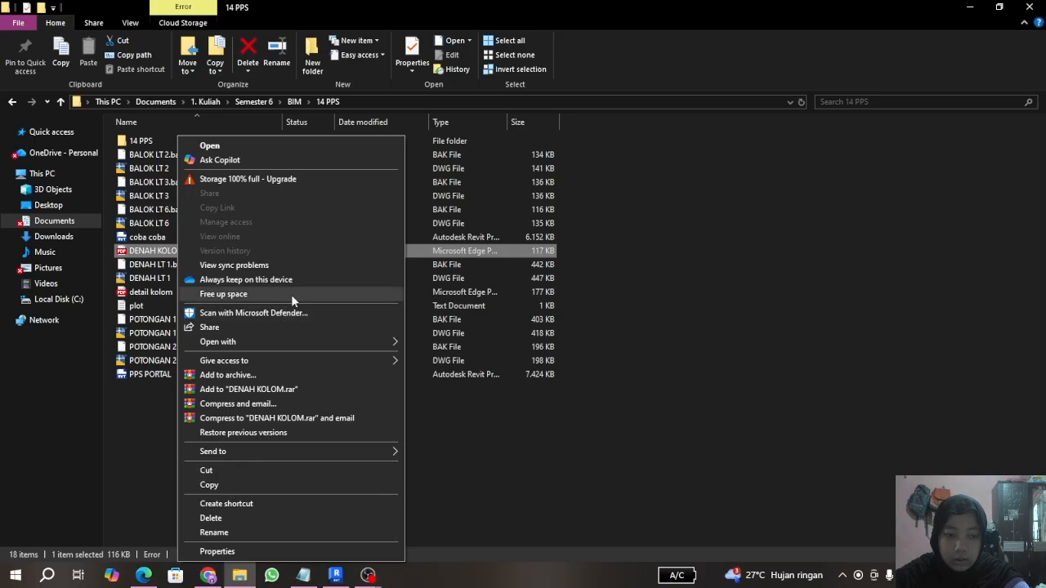
{"action": "mouse_move", "coordinate": [286, 342]}
{"action": "left_click", "coordinate": [447, 357]}
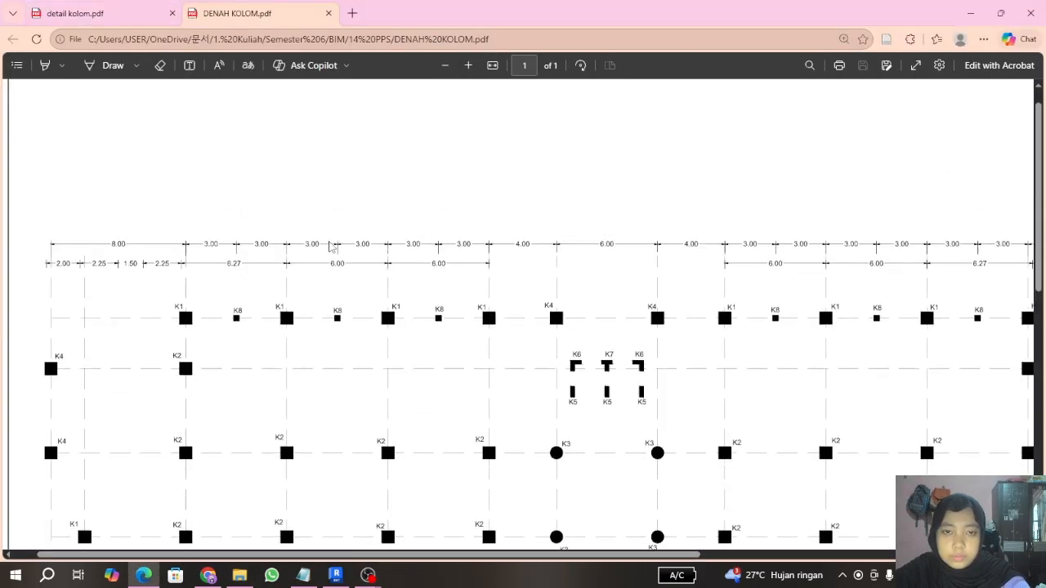
{"action": "scroll", "coordinate": [325, 245], "scroll_direction": "down", "scroll_amount": 4}
{"action": "scroll", "coordinate": [396, 231], "scroll_direction": "up", "scroll_amount": 2}
{"action": "scroll", "coordinate": [396, 231], "scroll_direction": "up", "scroll_amount": 3}
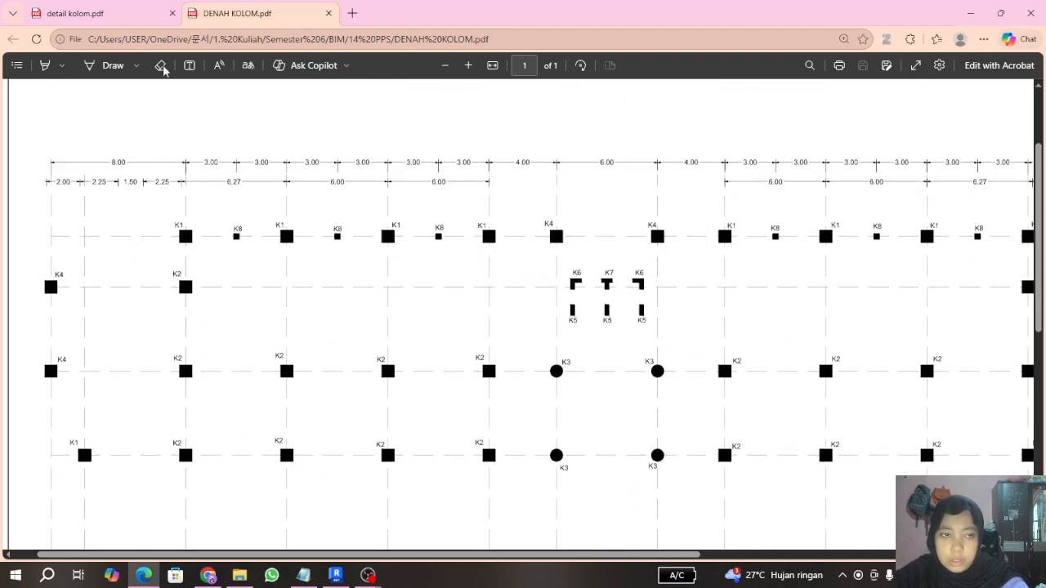
Step: Check the rectangular, L-shaped and T-shaped section dimensions in the detail kolom PDF, and return to Revit
{"action": "left_click", "coordinate": [97, 16]}
{"action": "scroll", "coordinate": [412, 514], "scroll_direction": "down", "scroll_amount": 1}
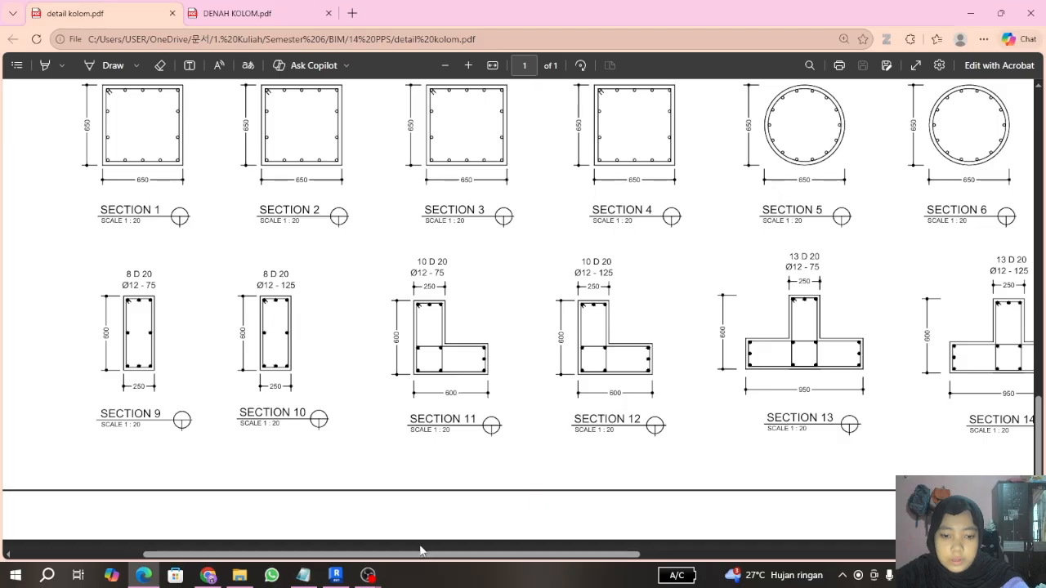
{"action": "left_click_drag", "start_coordinate": [417, 557], "coordinate": [478, 556]}
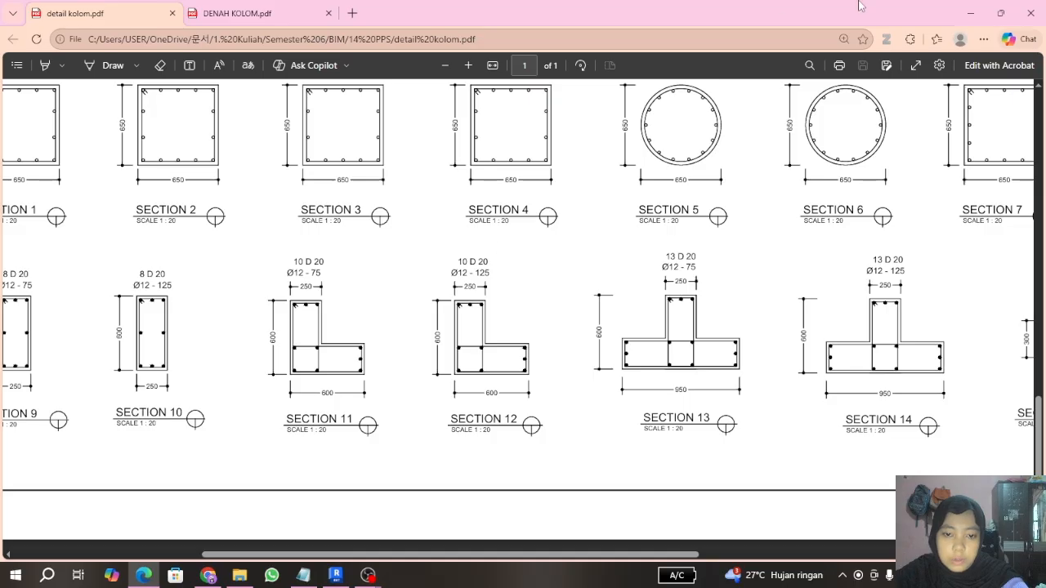
{"action": "left_click", "coordinate": [971, 11]}
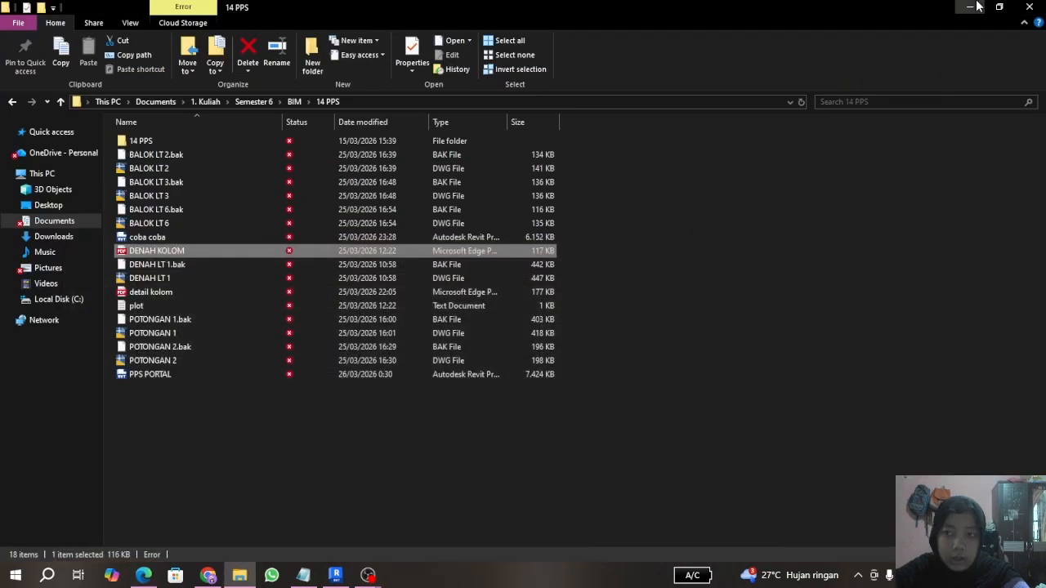
{"action": "left_click", "coordinate": [973, 6]}
Step: Start placing a structural column at the lifts and check the rectangular section dimensions in the detail kolom PDF
{"action": "scroll", "coordinate": [420, 241], "scroll_direction": "down", "scroll_amount": 2}
{"action": "scroll", "coordinate": [331, 237], "scroll_direction": "up", "scroll_amount": 2}
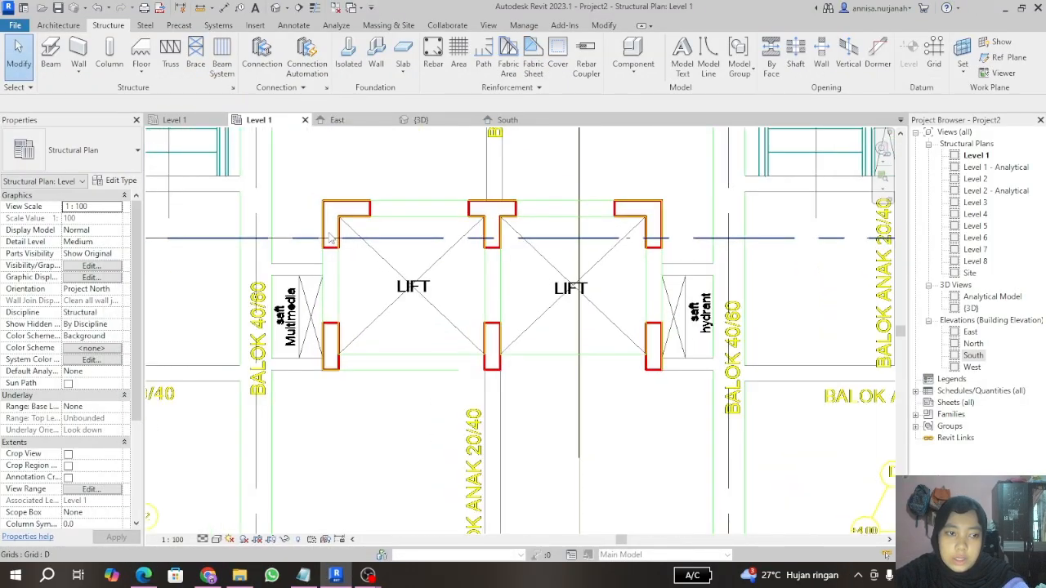
{"action": "left_click", "coordinate": [109, 59]}
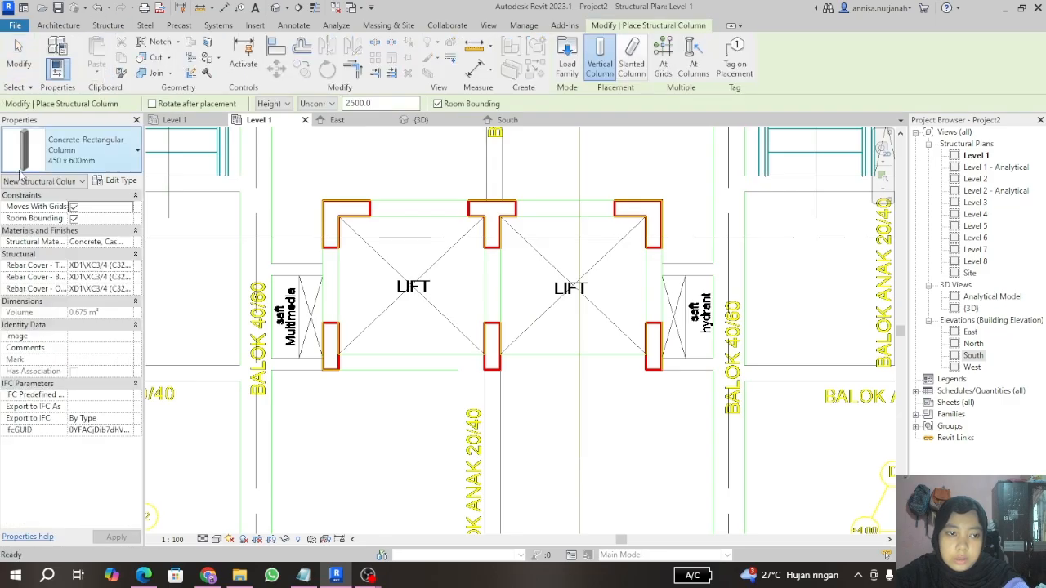
{"action": "left_click", "coordinate": [144, 575]}
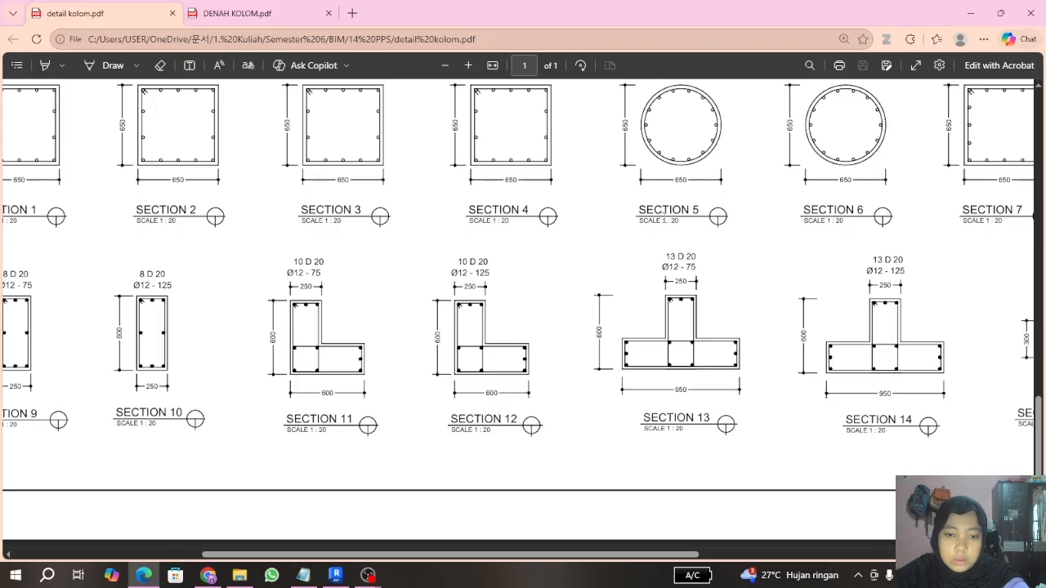
{"action": "left_click", "coordinate": [971, 13]}
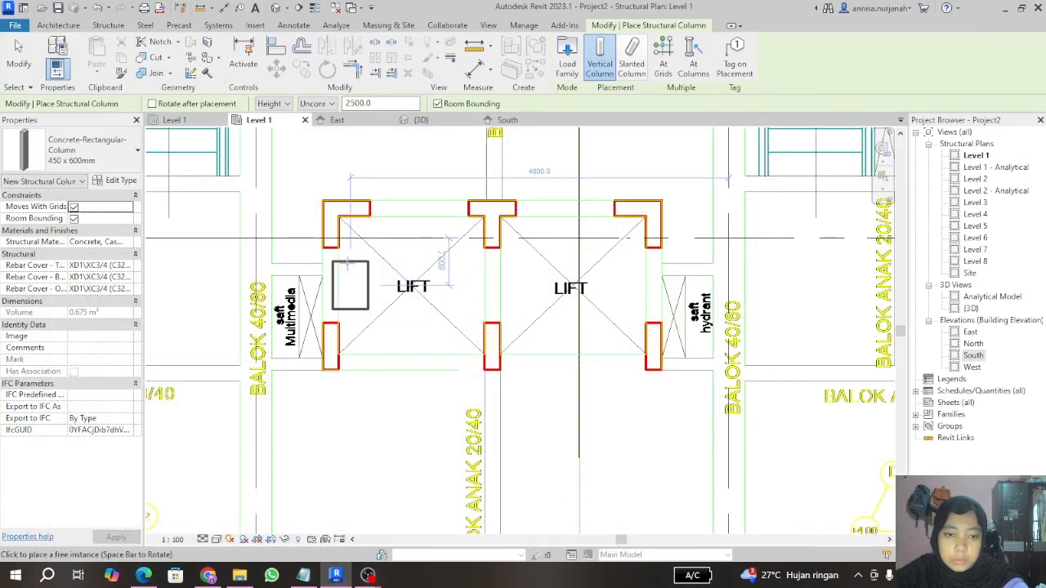
{"action": "scroll", "coordinate": [329, 186], "scroll_direction": "up", "scroll_amount": 2}
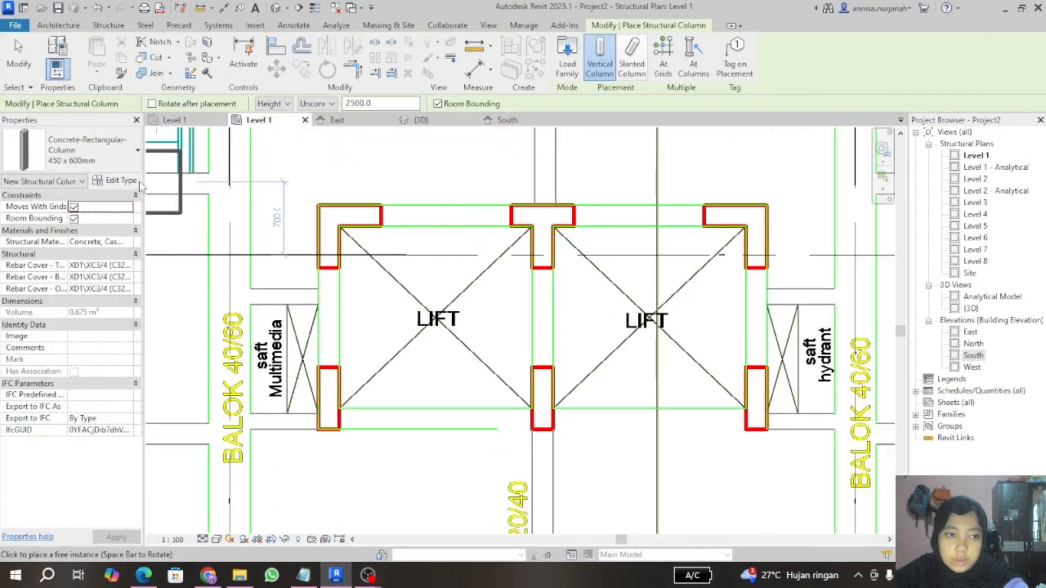
Step: Duplicate the Concrete-Rectangular-Column 450 x 600mm type as 600x250, with b set to 250 and h to 600
{"action": "left_click", "coordinate": [131, 161]}
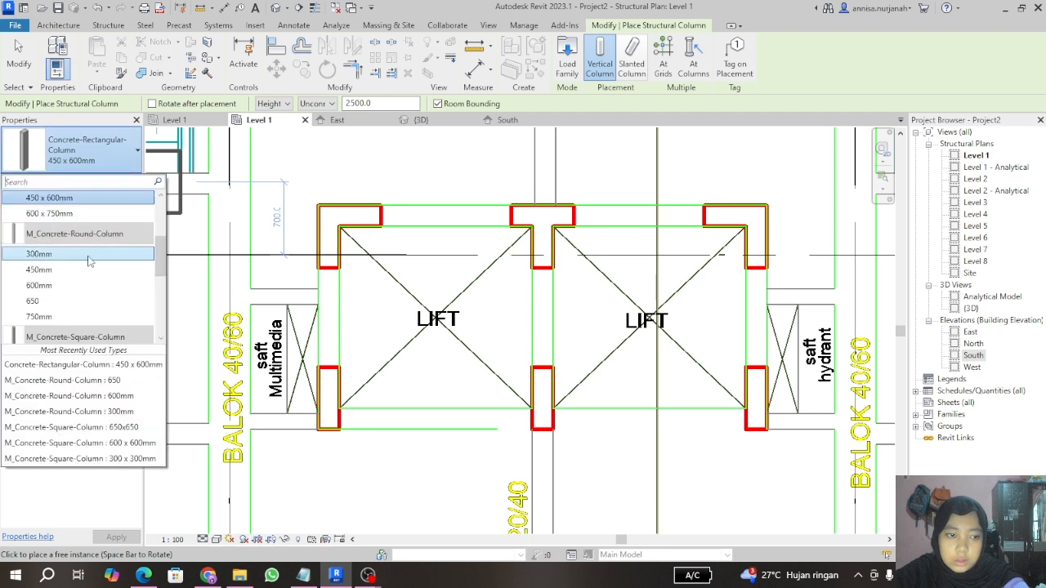
{"action": "scroll", "coordinate": [85, 269], "scroll_direction": "up", "scroll_amount": 3}
{"action": "scroll", "coordinate": [85, 273], "scroll_direction": "down", "scroll_amount": 1}
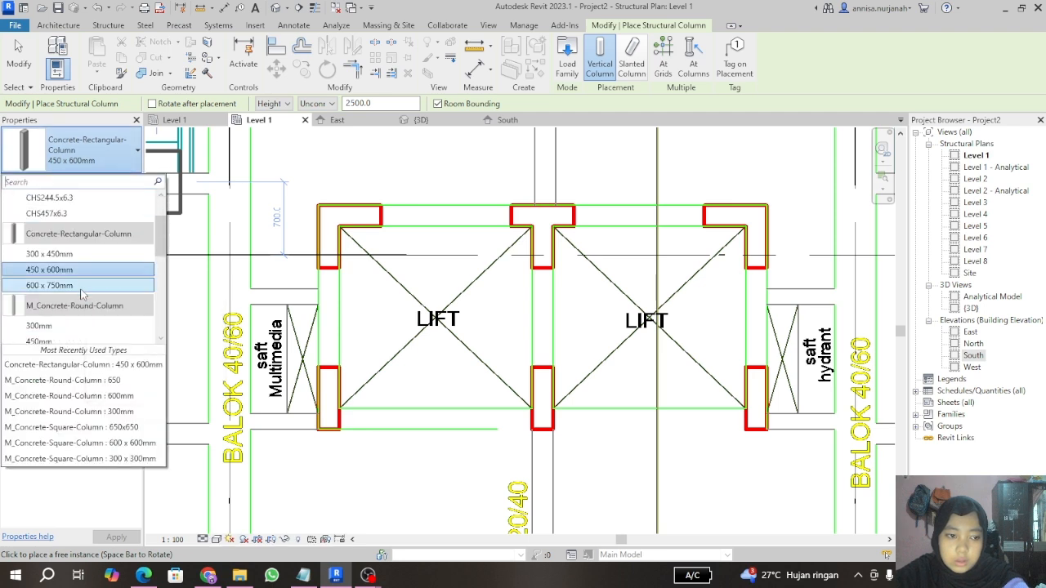
{"action": "left_click", "coordinate": [98, 157]}
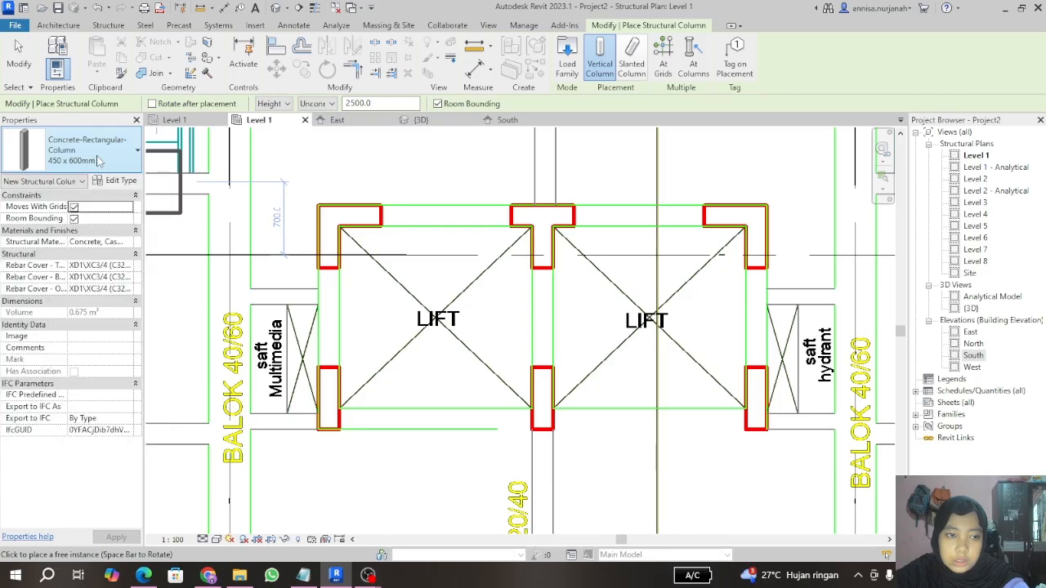
{"action": "left_click", "coordinate": [113, 183]}
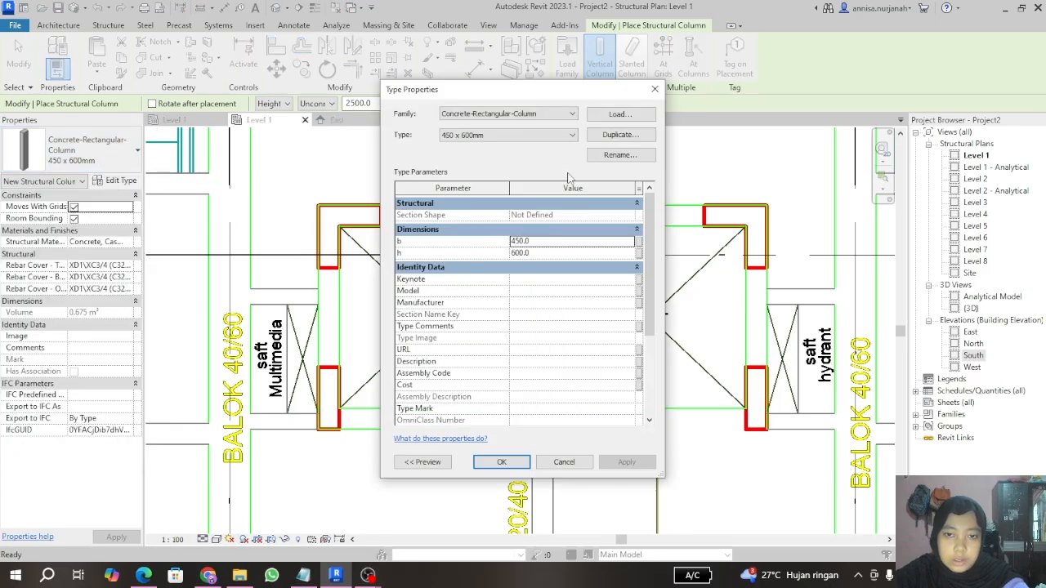
{"action": "left_click", "coordinate": [618, 135]}
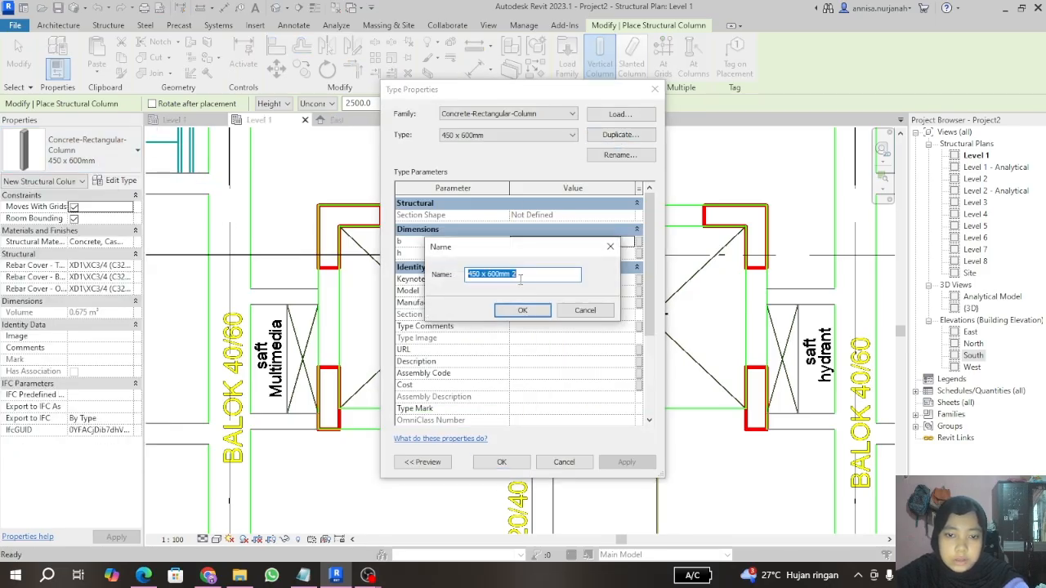
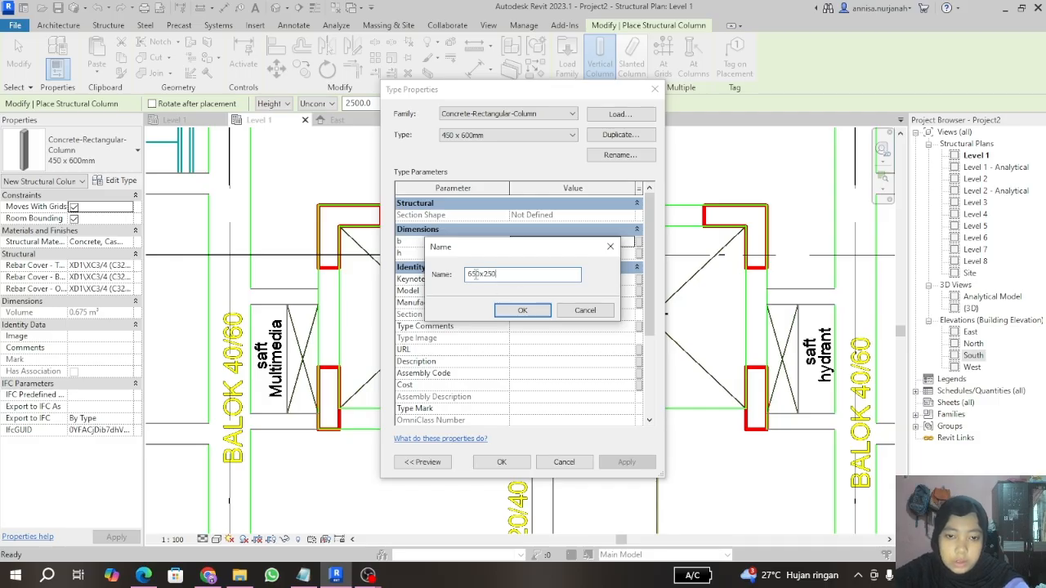
{"action": "left_click", "coordinate": [143, 574]}
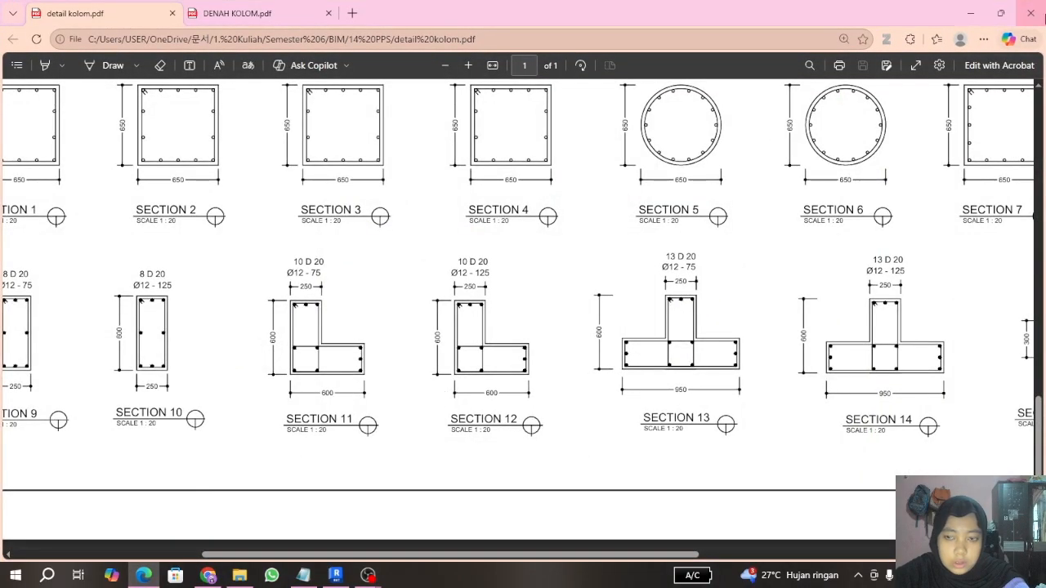
{"action": "left_click", "coordinate": [971, 13]}
{"action": "left_click", "coordinate": [519, 311]}
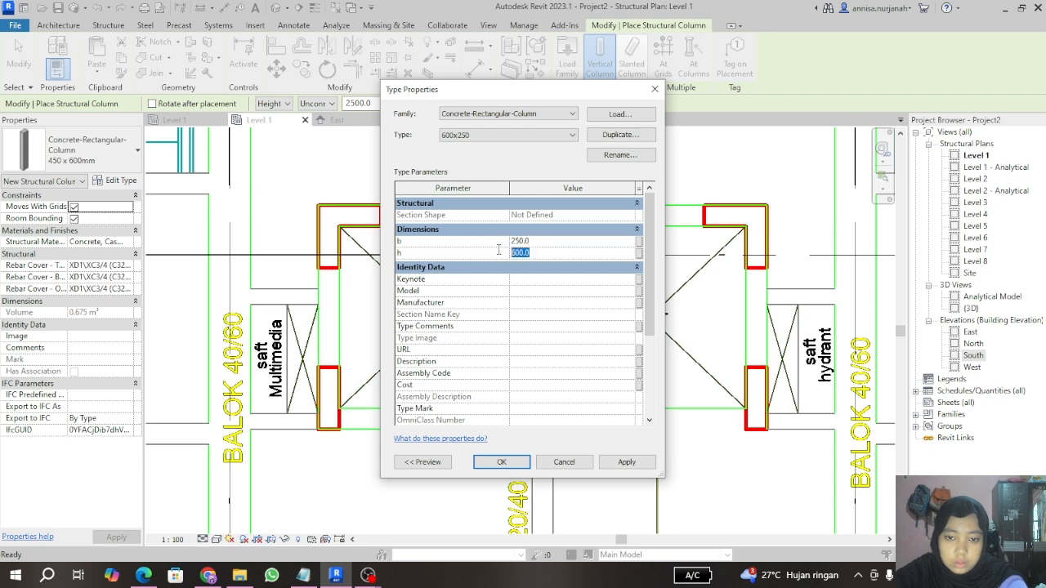
{"action": "left_click", "coordinate": [500, 462]}
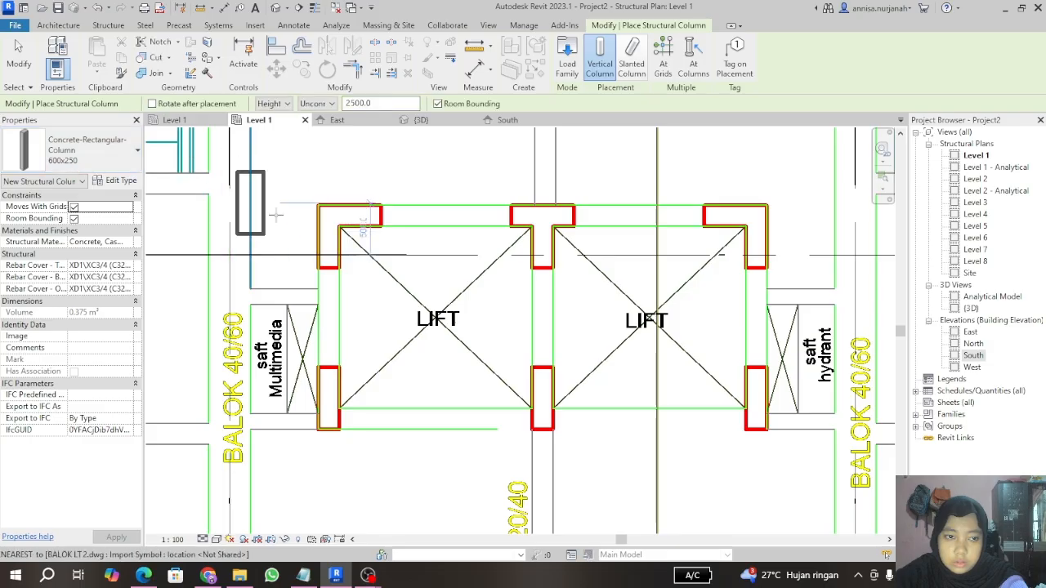
Step: Place a 600x250 column over the vertical leg of the L-shaped outline beside the saft hydrant
{"action": "scroll", "coordinate": [325, 233], "scroll_direction": "up", "scroll_amount": 5}
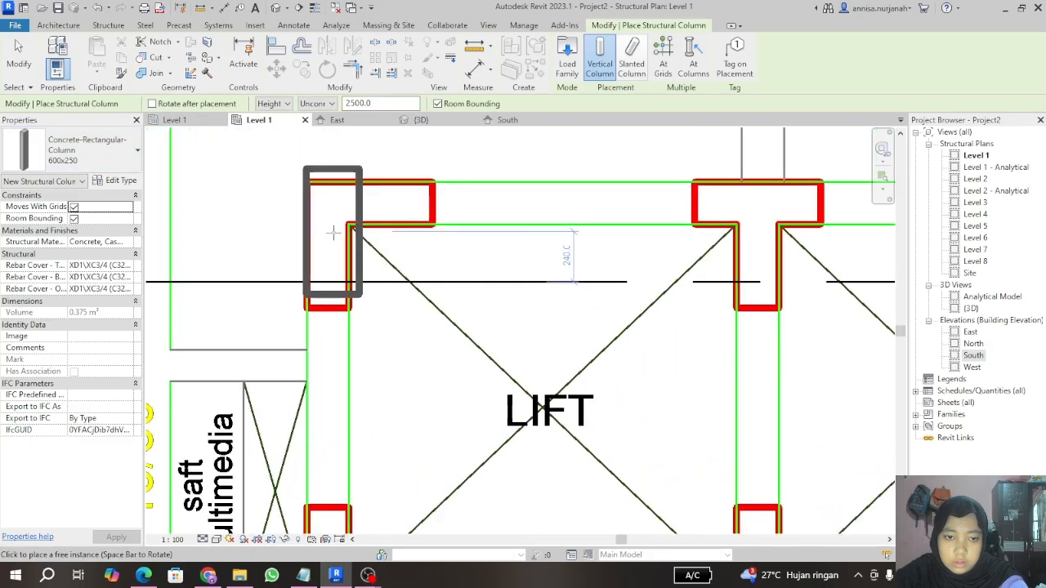
{"action": "scroll", "coordinate": [325, 245], "scroll_direction": "down", "scroll_amount": 5}
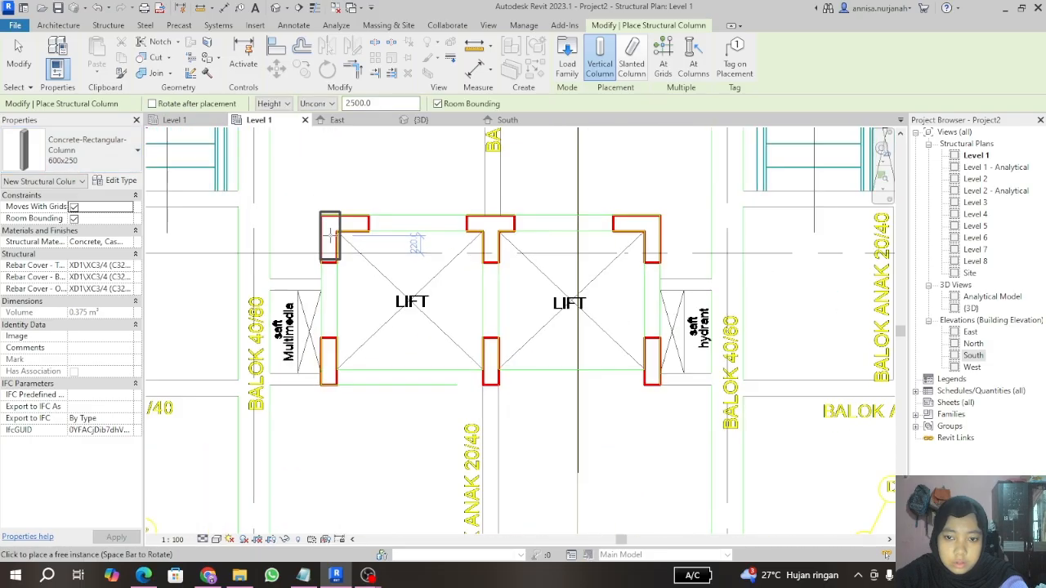
{"action": "scroll", "coordinate": [642, 234], "scroll_direction": "up", "scroll_amount": 4}
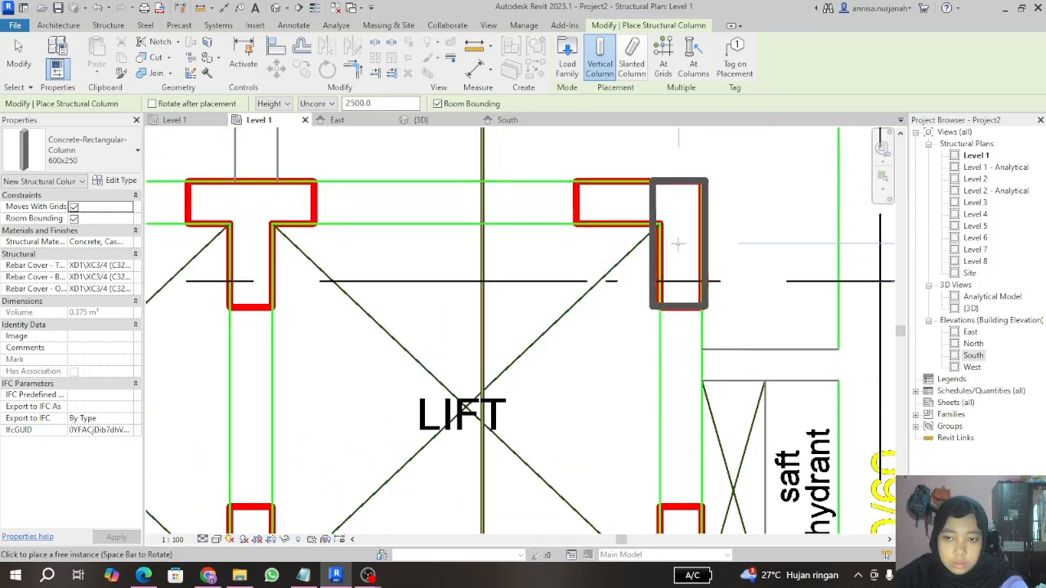
{"action": "left_click", "coordinate": [677, 243]}
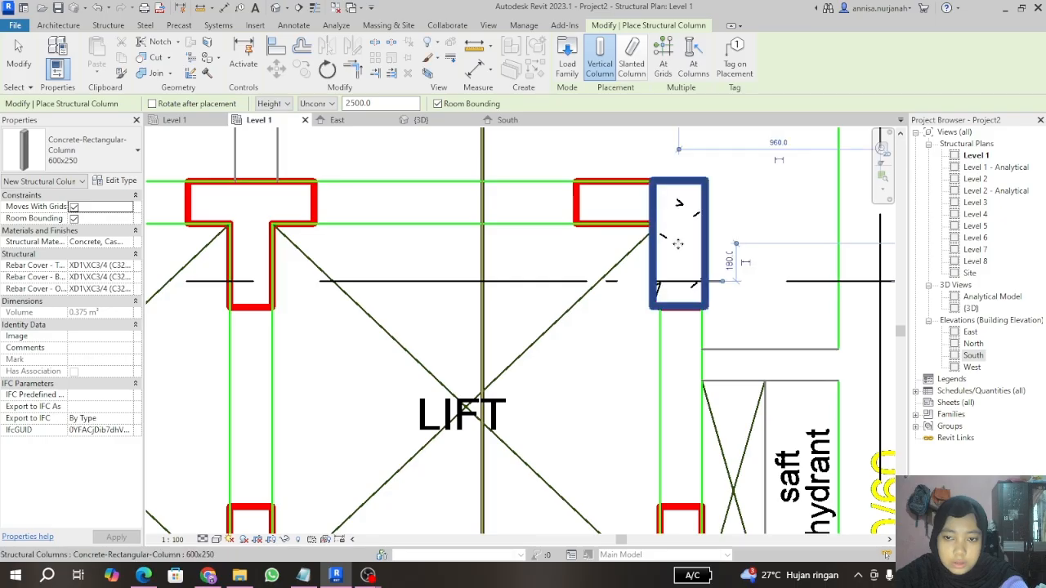
{"action": "scroll", "coordinate": [423, 237], "scroll_direction": "down", "scroll_amount": 2}
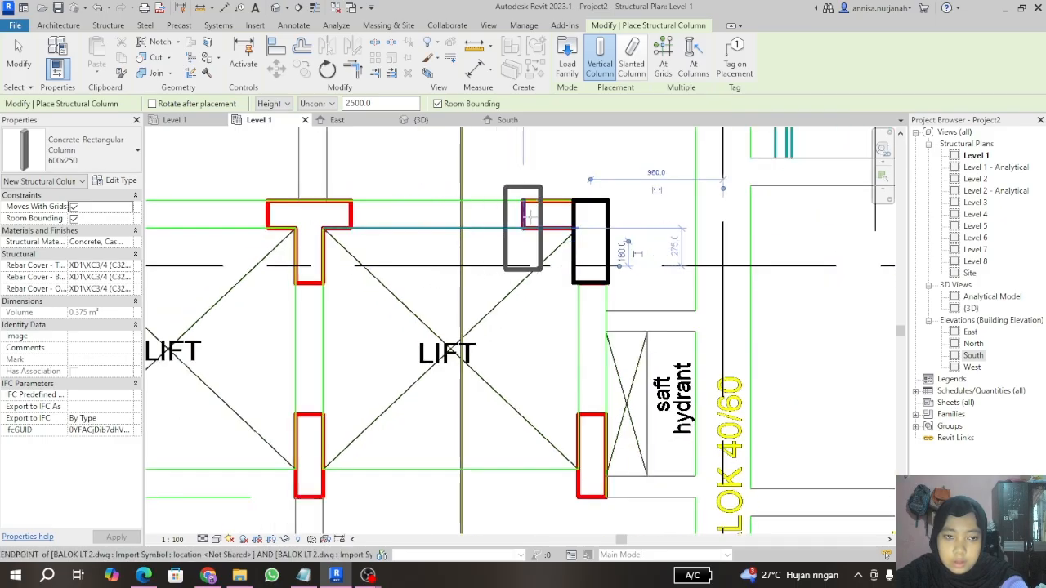
{"action": "scroll", "coordinate": [608, 198], "scroll_direction": "up", "scroll_amount": 3}
{"action": "scroll", "coordinate": [608, 198], "scroll_direction": "down", "scroll_amount": 4}
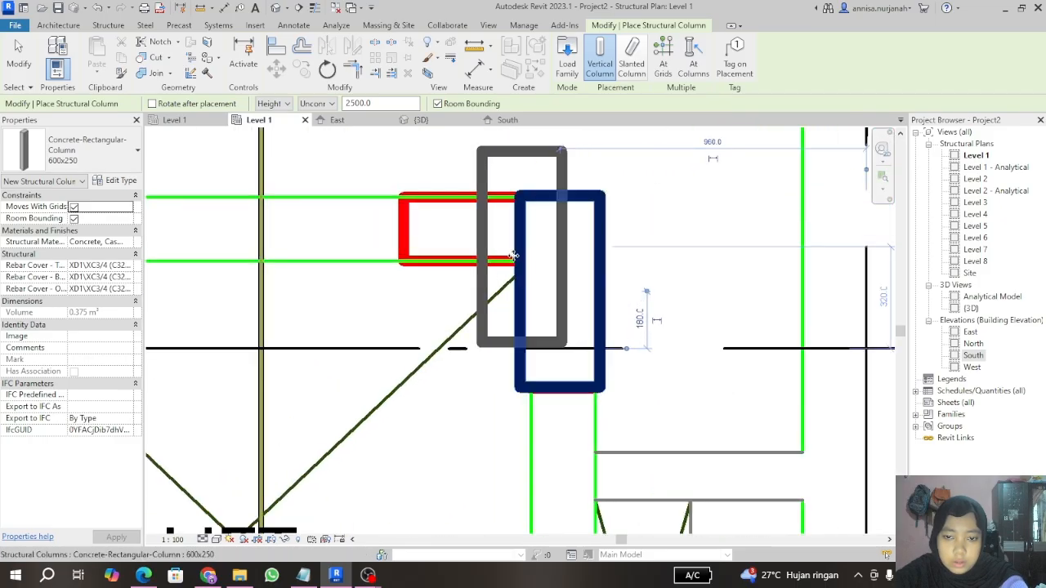
{"action": "scroll", "coordinate": [594, 214], "scroll_direction": "down", "scroll_amount": 1}
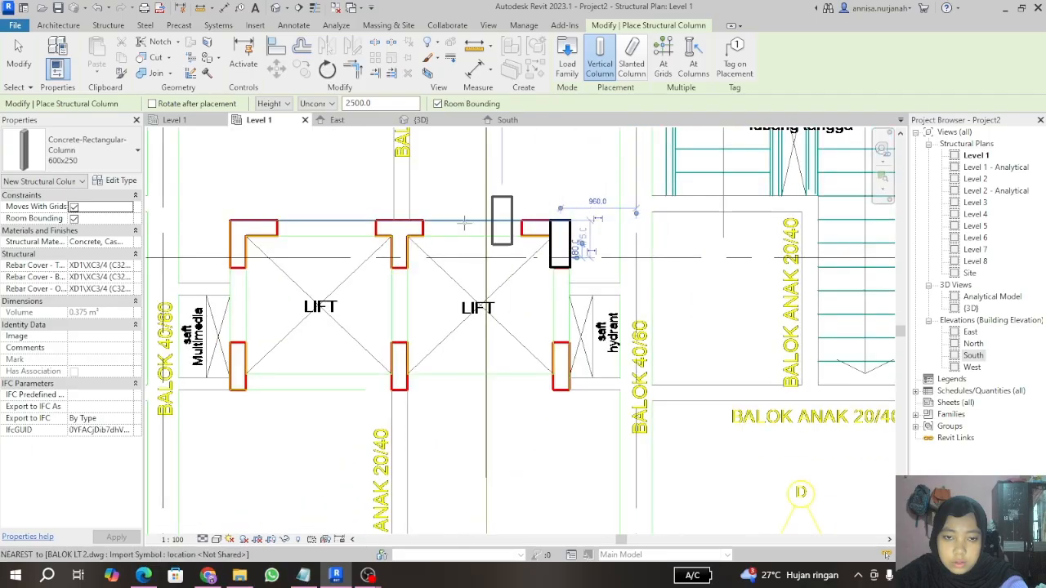
{"action": "scroll", "coordinate": [499, 233], "scroll_direction": "up", "scroll_amount": 3}
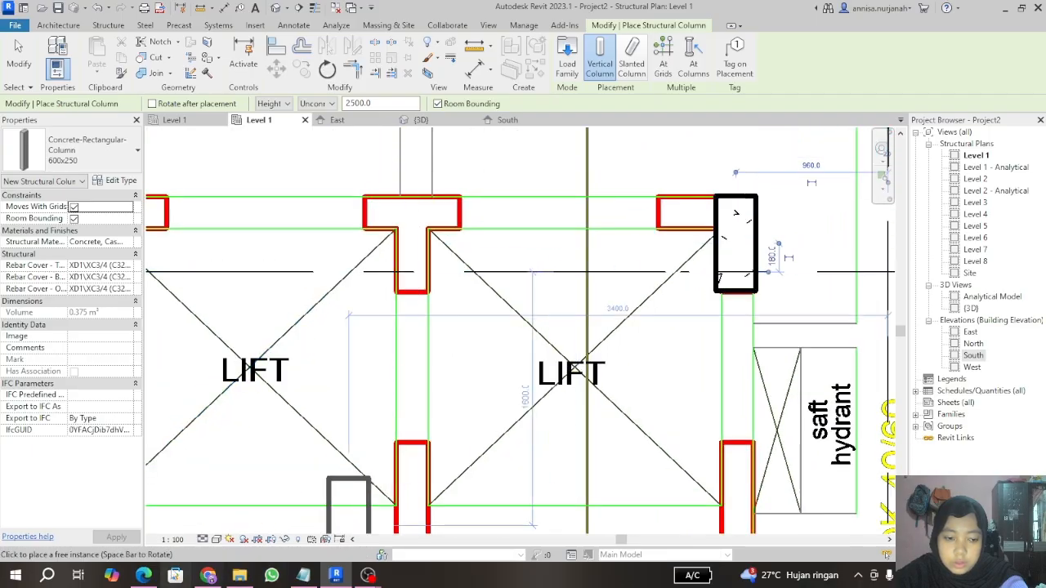
Step: Check the T-shaped section in the detail kolom PDF and place a 600x250 column over the T-shaped outline's stem between the lifts
{"action": "left_click", "coordinate": [143, 575]}
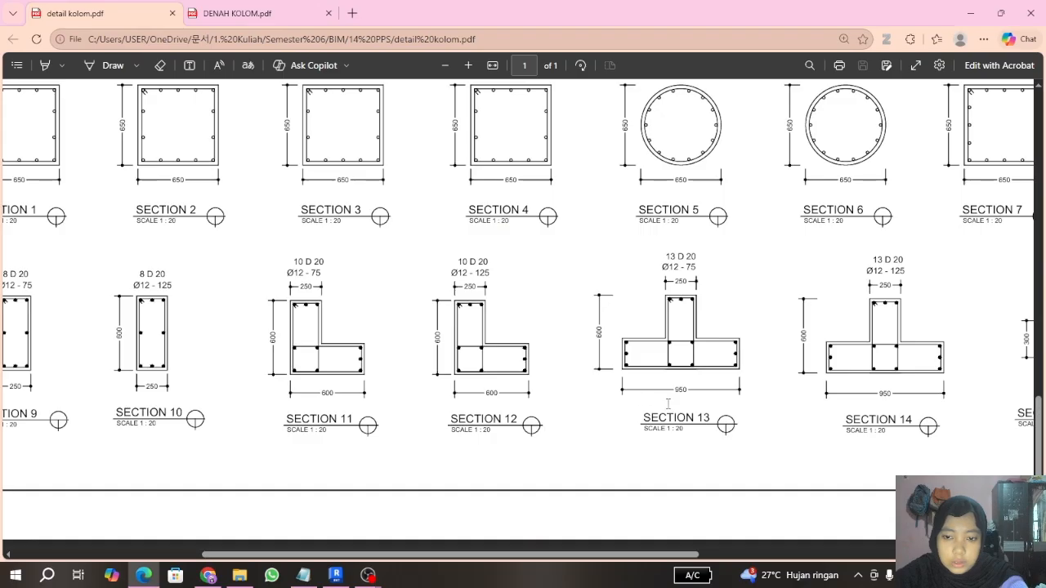
{"action": "scroll", "coordinate": [651, 546], "scroll_direction": "right", "scroll_amount": 3}
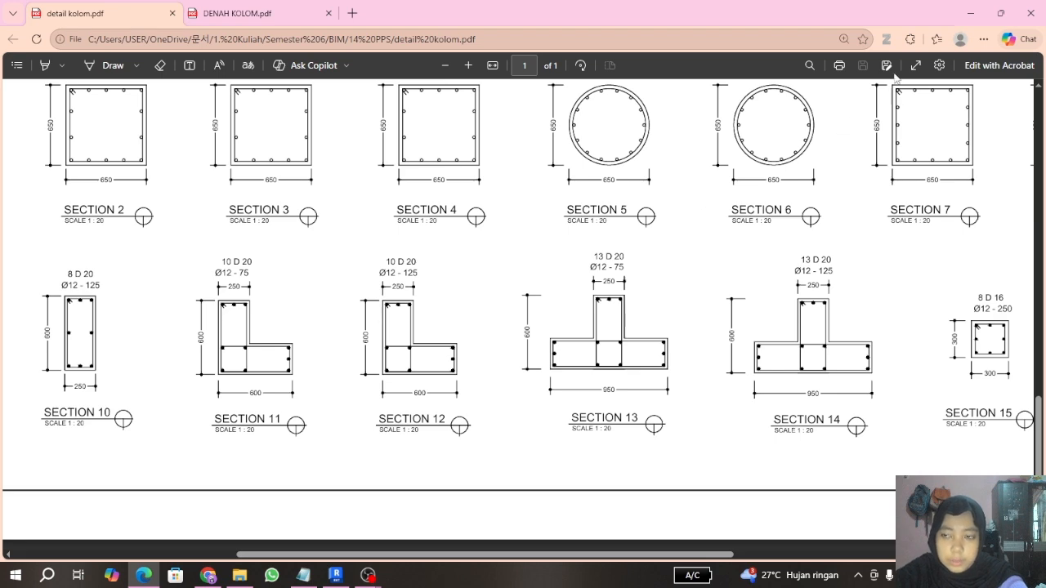
{"action": "left_click", "coordinate": [968, 13]}
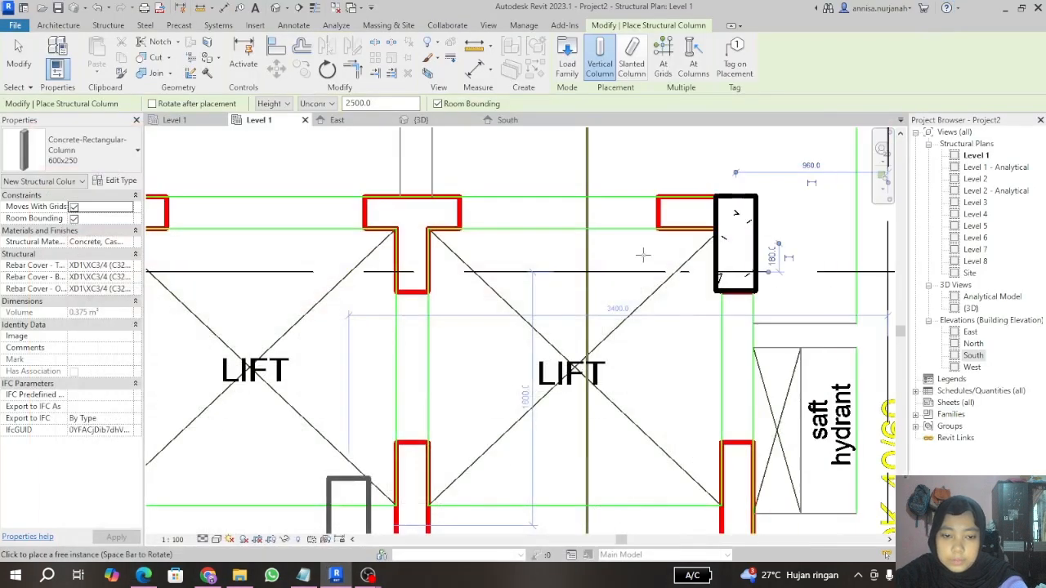
{"action": "left_click", "coordinate": [412, 245]}
{"action": "scroll", "coordinate": [438, 209], "scroll_direction": "down", "scroll_amount": 3}
{"action": "scroll", "coordinate": [261, 342], "scroll_direction": "up", "scroll_amount": 3}
Step: Recheck the column details and place 600x250 columns on the three lower lift outlines and the L-shaped outline's vertical leg near saft Multimedia
{"action": "left_click", "coordinate": [145, 575]}
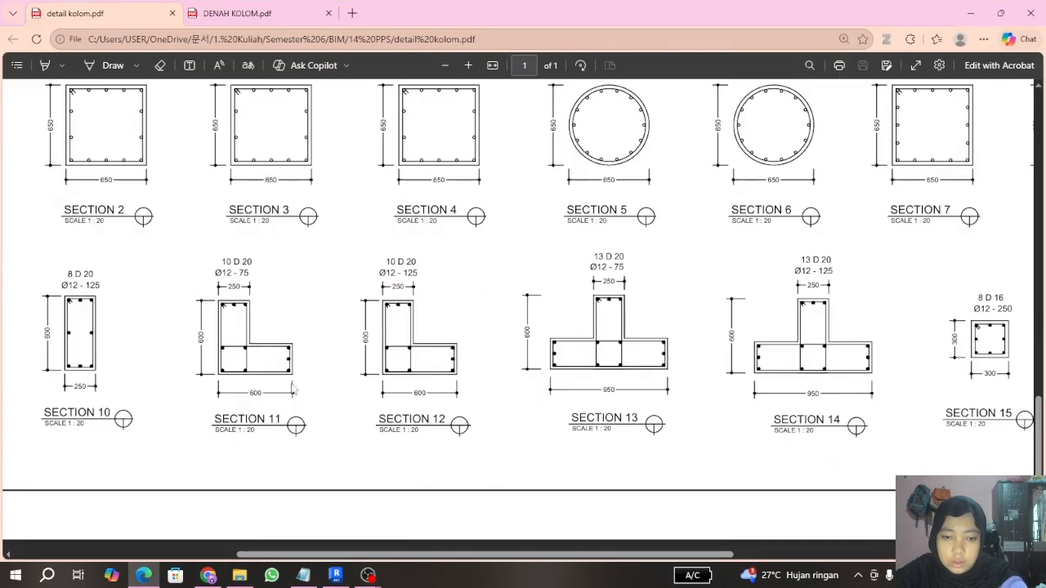
{"action": "left_click", "coordinate": [970, 13]}
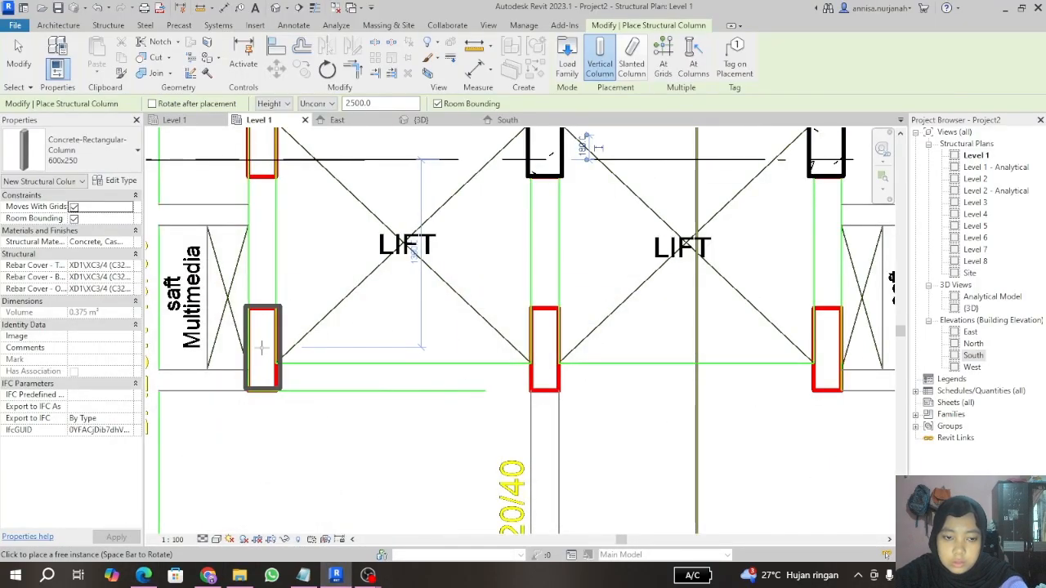
{"action": "scroll", "coordinate": [255, 306], "scroll_direction": "down", "scroll_amount": 2}
{"action": "left_click", "coordinate": [472, 335]}
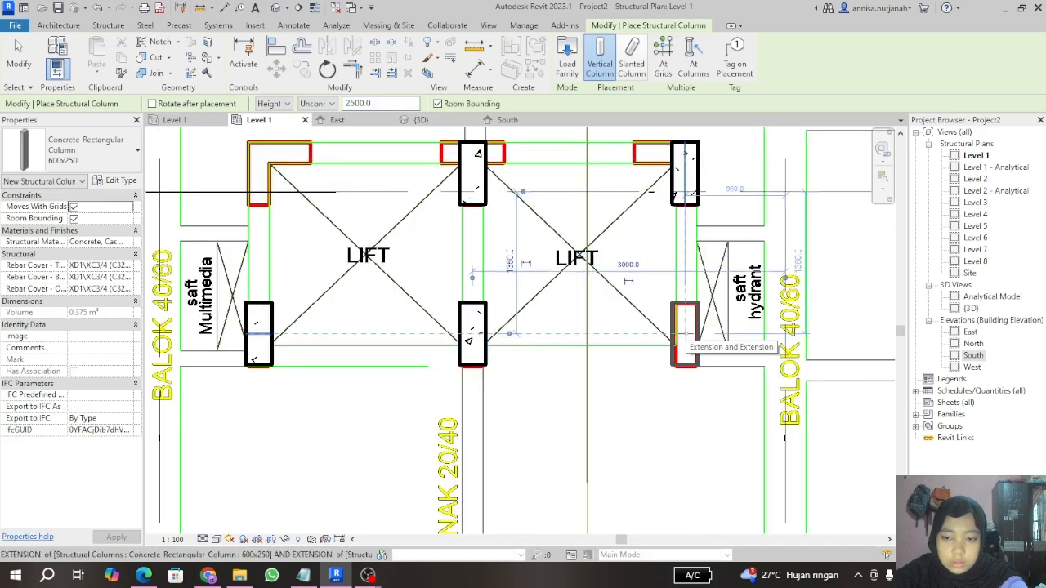
{"action": "left_click", "coordinate": [684, 335]}
{"action": "scroll", "coordinate": [564, 281], "scroll_direction": "down", "scroll_amount": 1}
{"action": "scroll", "coordinate": [573, 319], "scroll_direction": "down", "scroll_amount": 2}
{"action": "scroll", "coordinate": [415, 226], "scroll_direction": "up", "scroll_amount": 3}
{"action": "left_click", "coordinate": [420, 267]}
{"action": "scroll", "coordinate": [261, 276], "scroll_direction": "down", "scroll_amount": 3}
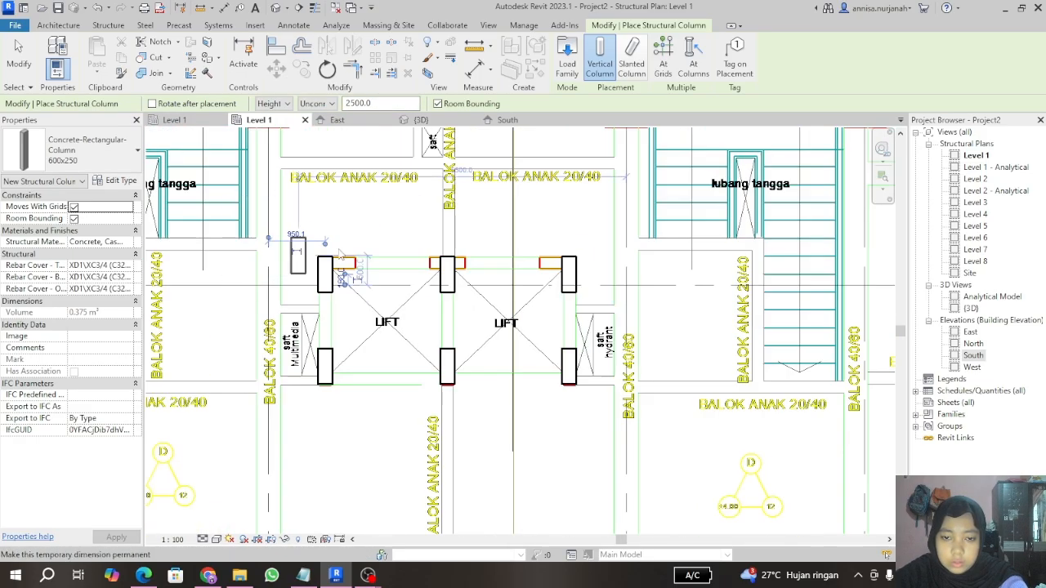
Step: Duplicate the 600x250 column type as 250x600, with b set to 600 and h to 250
{"action": "scroll", "coordinate": [369, 257], "scroll_direction": "up", "scroll_amount": 2}
{"action": "left_click", "coordinate": [101, 161]}
{"action": "left_click", "coordinate": [115, 180]}
{"action": "left_click", "coordinate": [620, 134]}
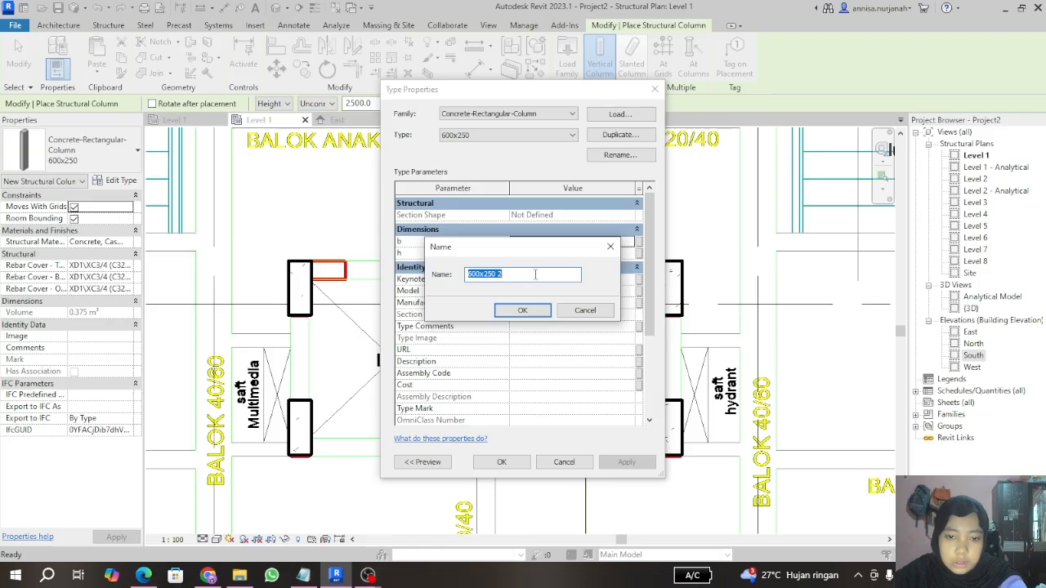
{"action": "key", "text": "Return"}
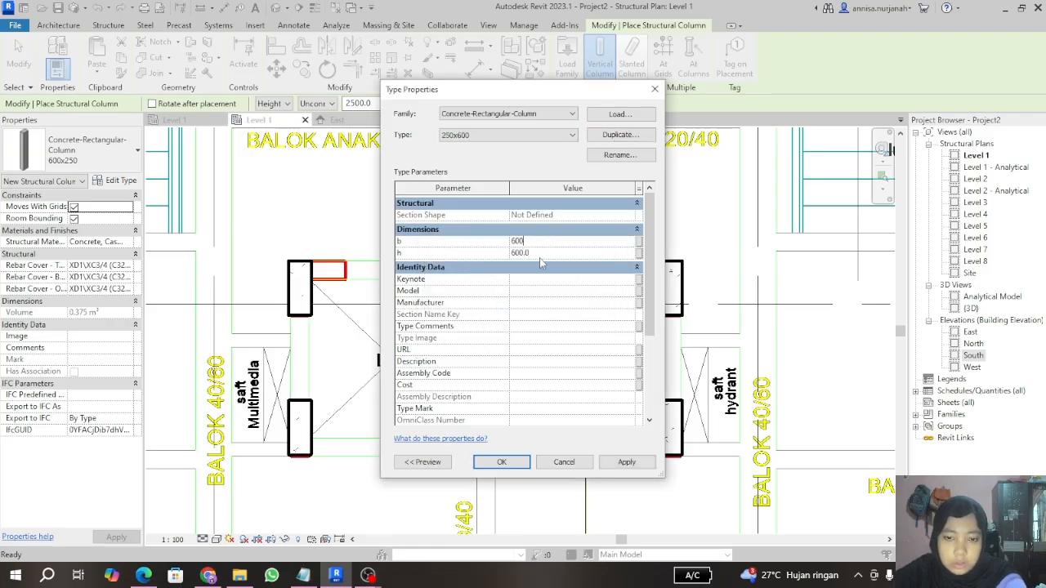
{"action": "type", "text": "0"}
{"action": "left_click", "coordinate": [501, 461]}
Step: Place 250x600 columns over the horizontal legs of the two L-shaped outlines and the T-shaped outline along the lifts' upper edge
{"action": "scroll", "coordinate": [315, 281], "scroll_direction": "up", "scroll_amount": 3}
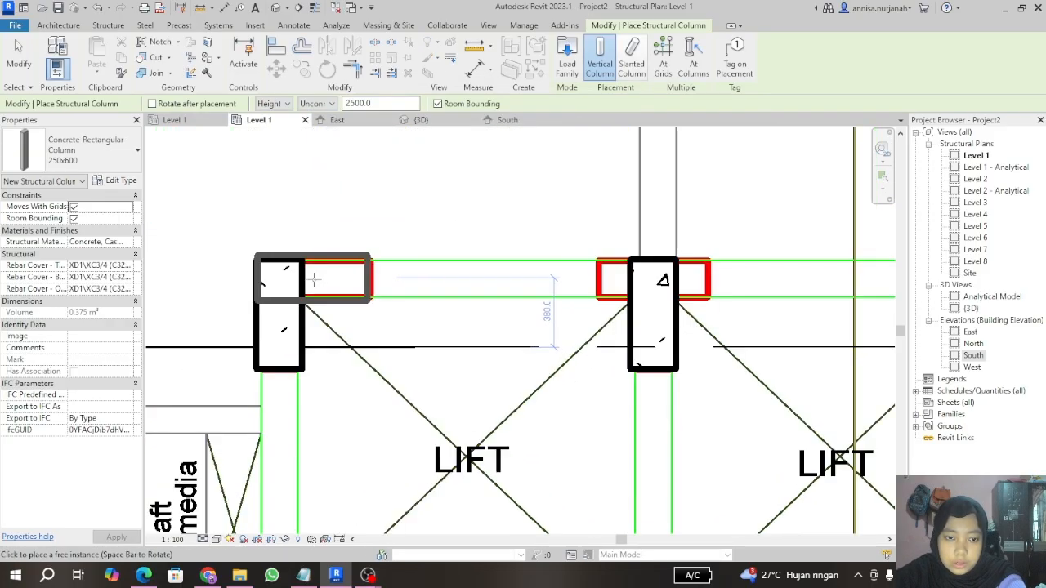
{"action": "left_click", "coordinate": [316, 281]}
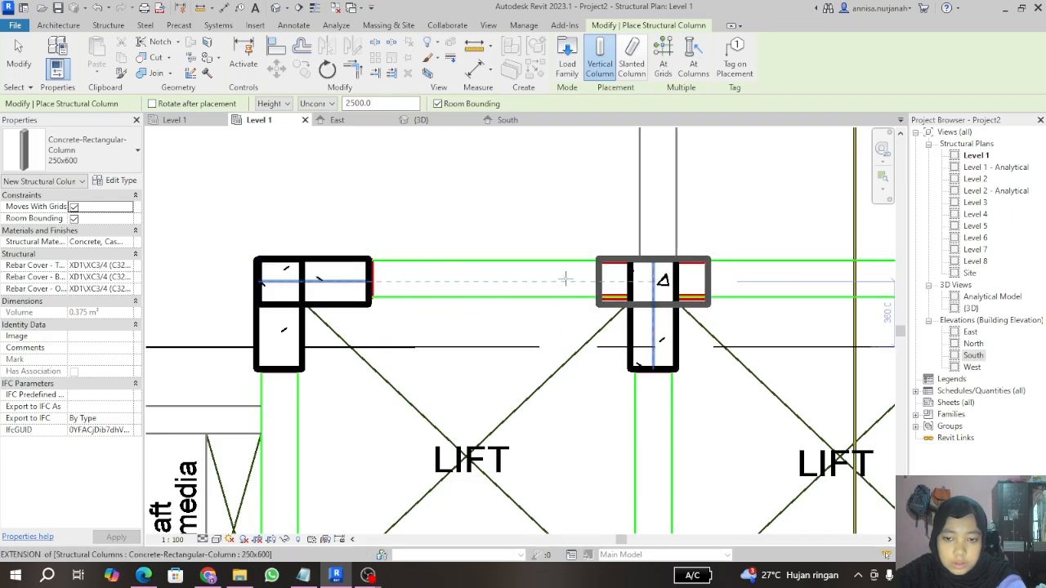
{"action": "scroll", "coordinate": [304, 265], "scroll_direction": "down", "scroll_amount": 2}
{"action": "scroll", "coordinate": [712, 287], "scroll_direction": "up", "scroll_amount": 2}
{"action": "left_click", "coordinate": [623, 278]}
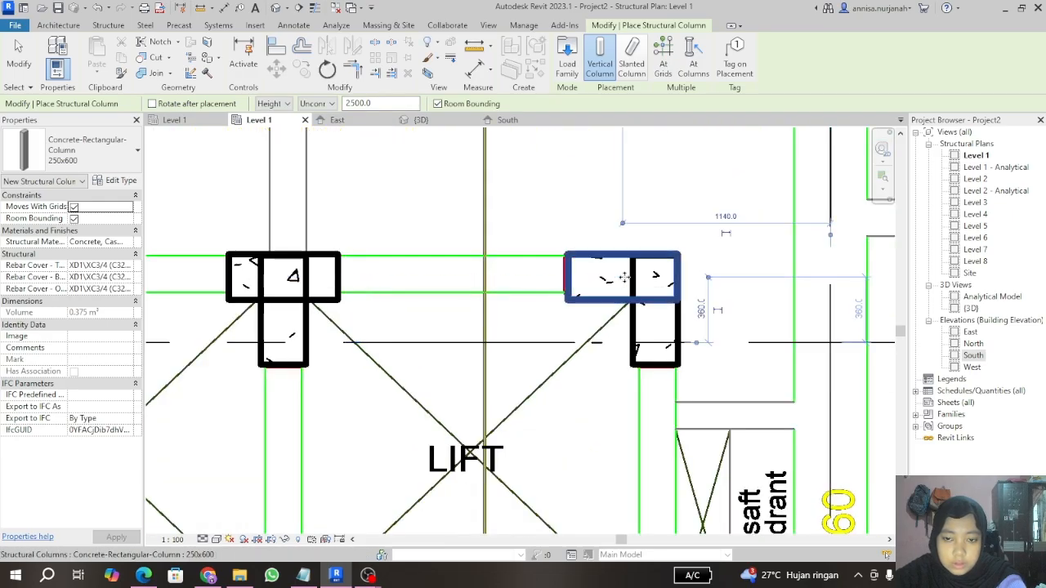
{"action": "scroll", "coordinate": [624, 278], "scroll_direction": "down", "scroll_amount": 5}
{"action": "scroll", "coordinate": [498, 318], "scroll_direction": "up", "scroll_amount": 2}
{"action": "scroll", "coordinate": [466, 349], "scroll_direction": "up", "scroll_amount": 1}
{"action": "key", "text": "Escape"}
Step: Place a 250x600 column over the horizontal leg of the L-shaped outline near saft Multimedia
{"action": "left_click", "coordinate": [109, 59]}
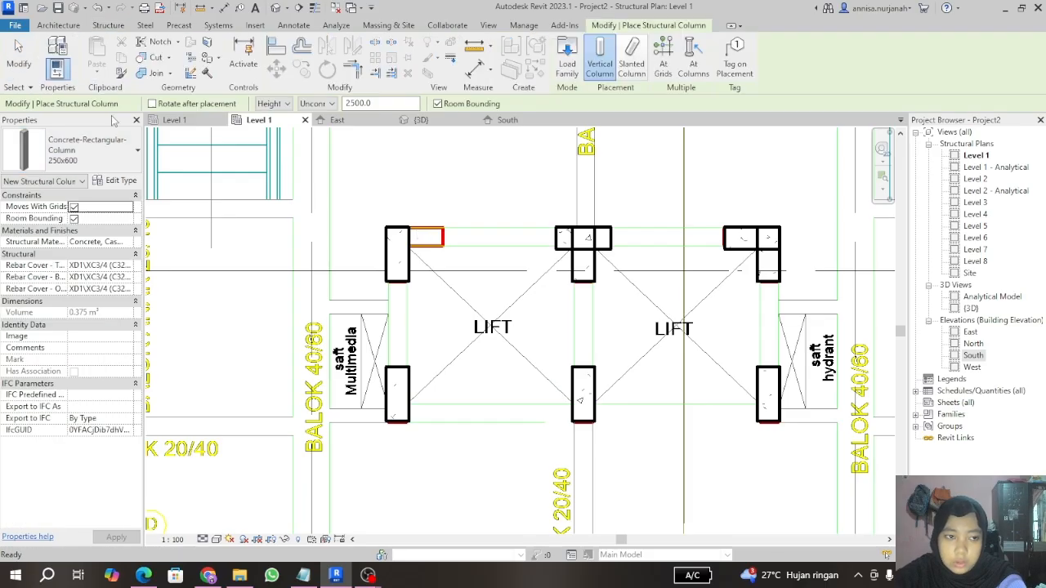
{"action": "scroll", "coordinate": [406, 245], "scroll_direction": "up", "scroll_amount": 5}
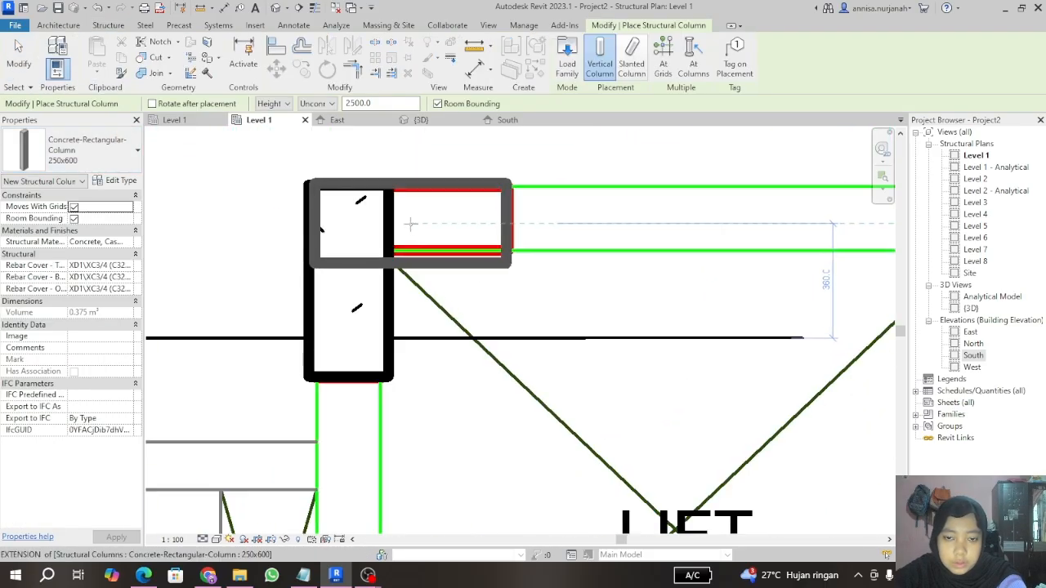
{"action": "left_click", "coordinate": [404, 222]}
{"action": "key", "text": "Escape"}
{"action": "key", "text": "Escape"}
{"action": "scroll", "coordinate": [368, 196], "scroll_direction": "down", "scroll_amount": 4}
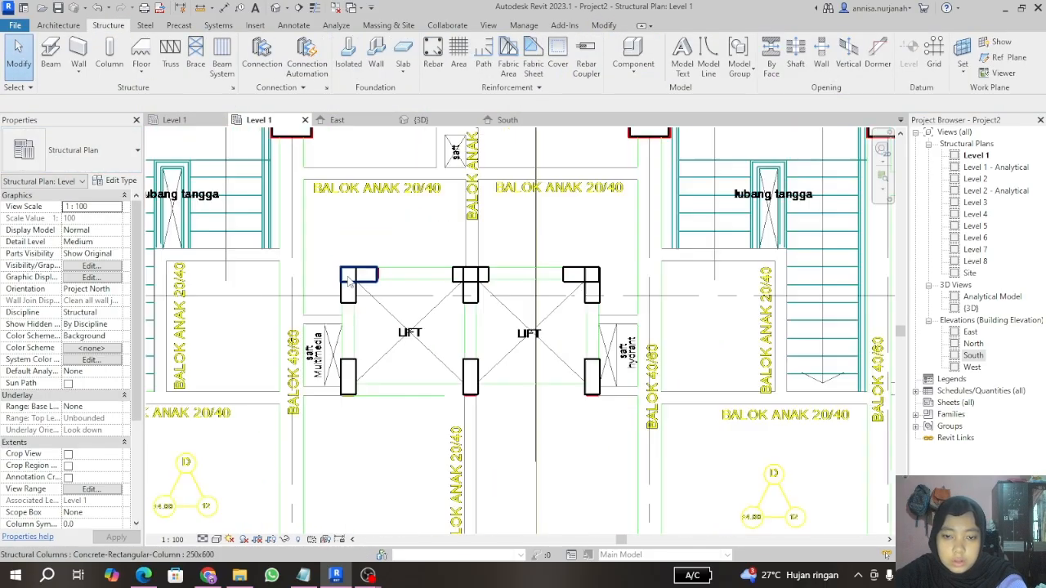
Step: In the 3D view, set the middle free-standing 600x250 lift column's top level to Level 2 with a top offset of 0
{"action": "scroll", "coordinate": [332, 175], "scroll_direction": "up", "scroll_amount": 1}
{"action": "left_click", "coordinate": [421, 120]}
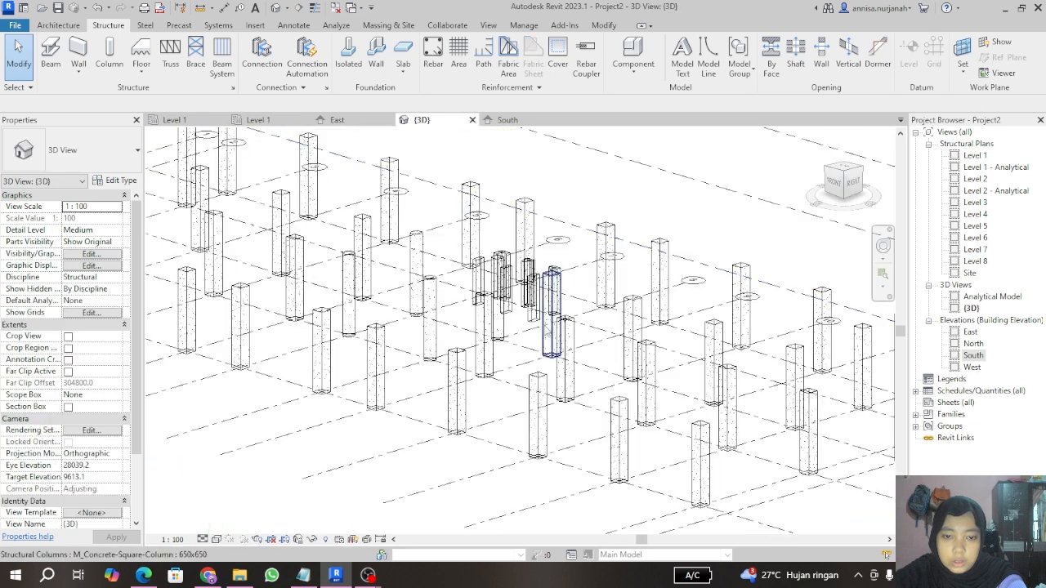
{"action": "scroll", "coordinate": [511, 278], "scroll_direction": "up", "scroll_amount": 4}
{"action": "left_click", "coordinate": [514, 275]}
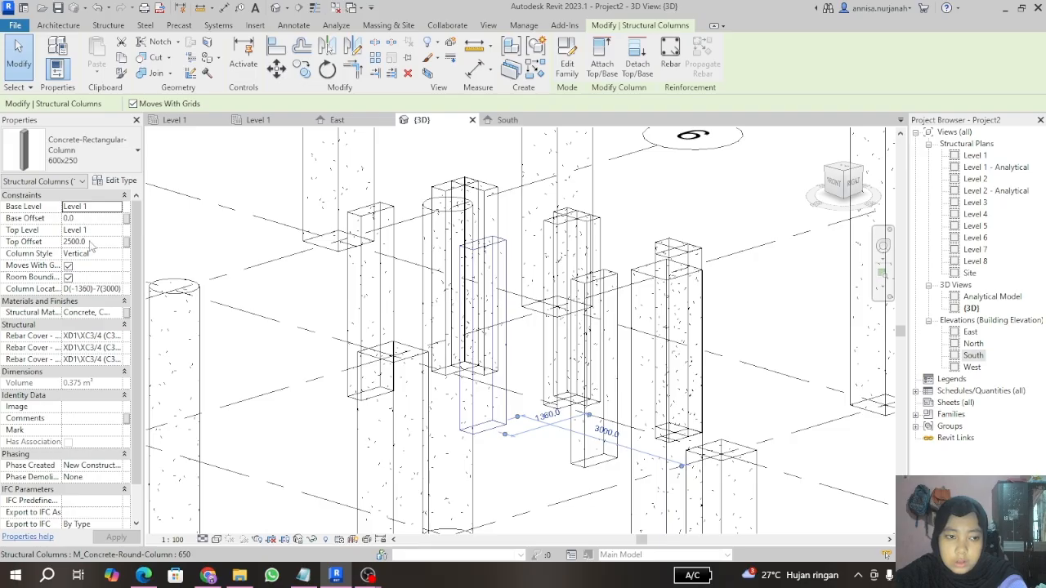
{"action": "left_click", "coordinate": [94, 231]}
{"action": "left_click", "coordinate": [117, 231]}
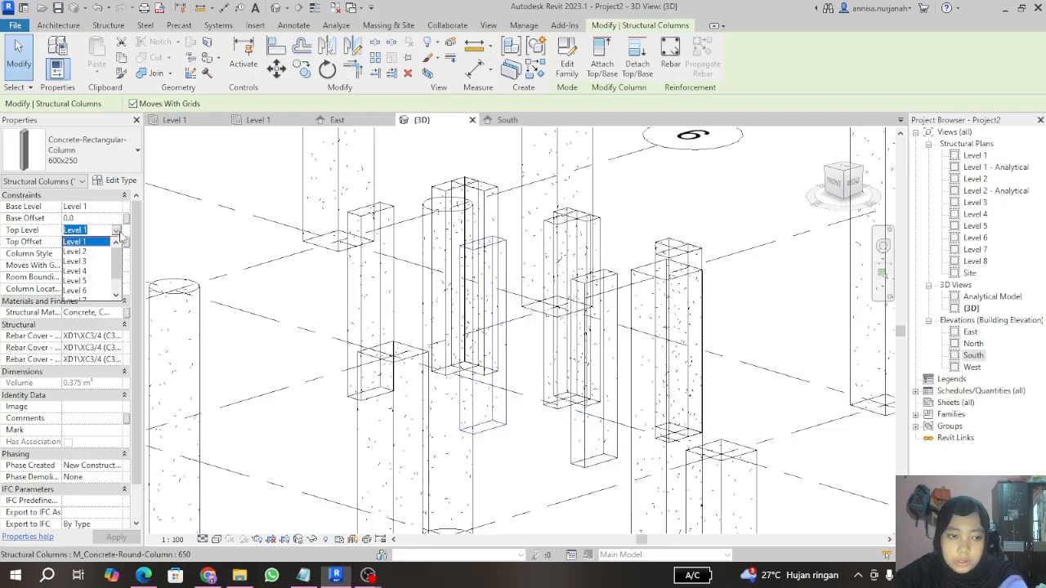
{"action": "left_click", "coordinate": [75, 251]}
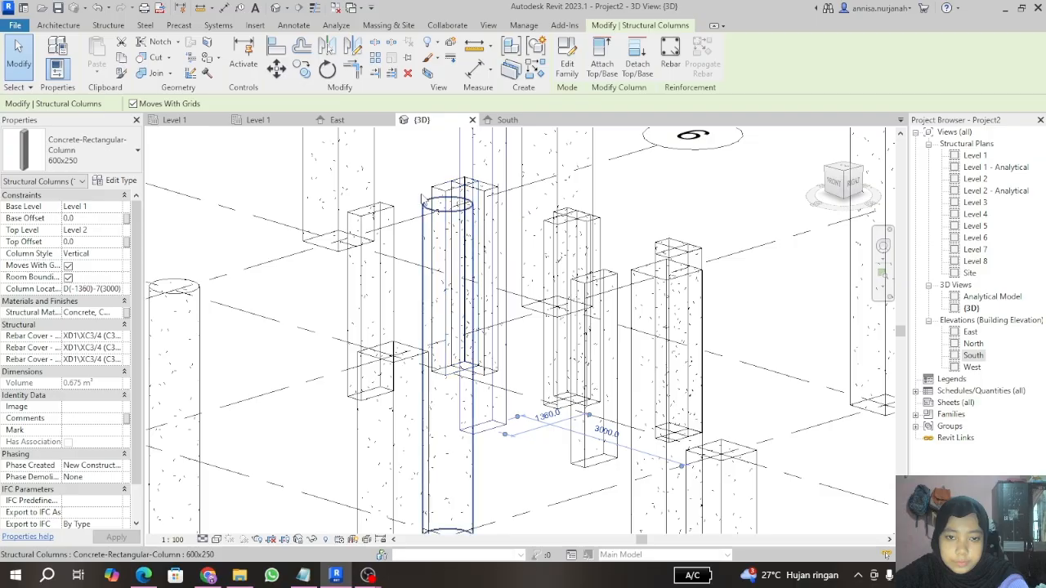
Step: Set the free-standing 600x250 lift column nearest grid 7 to top level Level 2 with a top offset of 0
{"action": "left_click", "coordinate": [375, 216]}
{"action": "scroll", "coordinate": [238, 265], "scroll_direction": "down", "scroll_amount": 5}
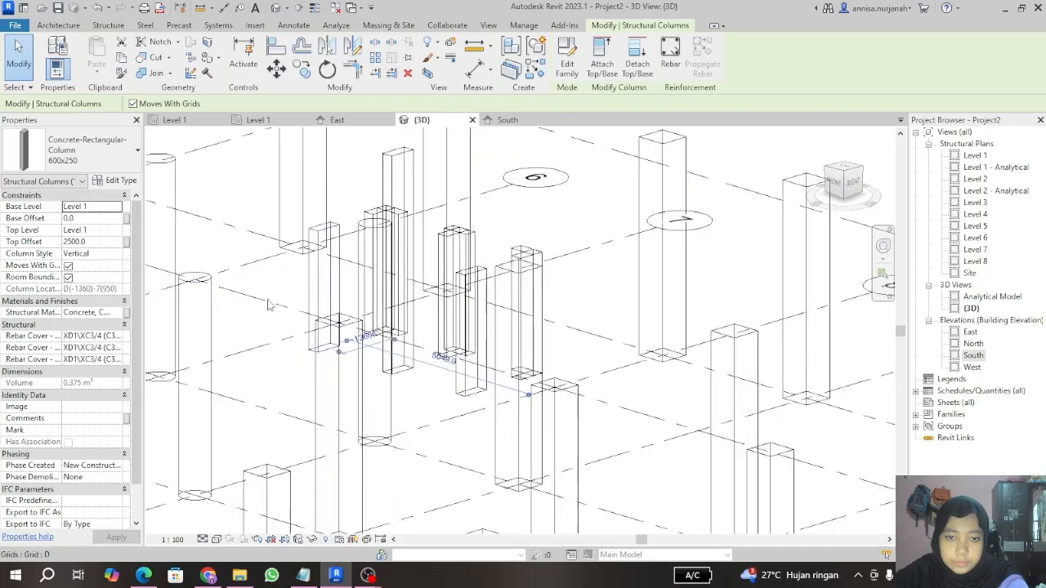
{"action": "scroll", "coordinate": [312, 265], "scroll_direction": "up", "scroll_amount": 3}
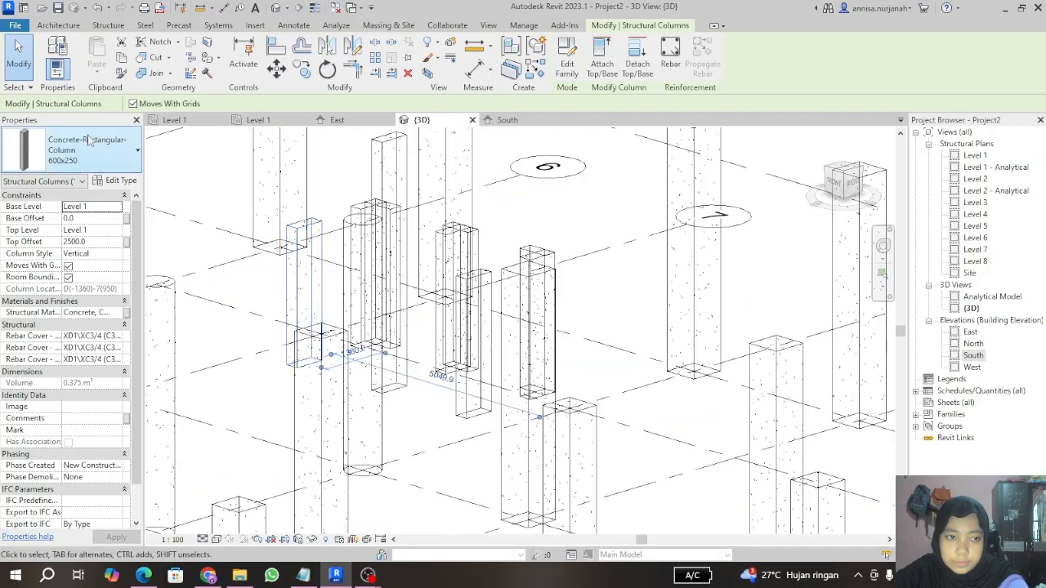
{"action": "left_click", "coordinate": [112, 232]}
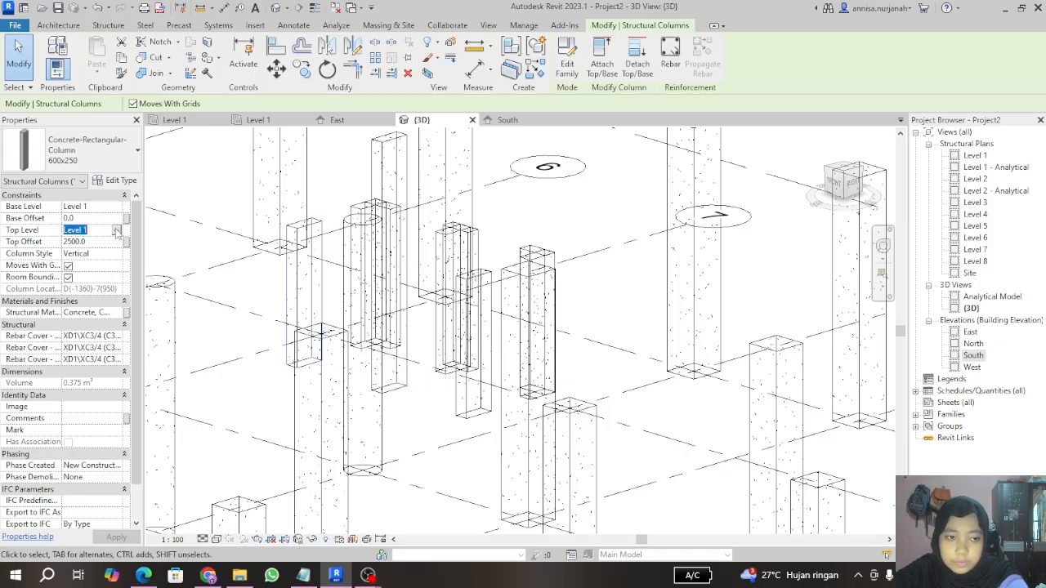
{"action": "left_click", "coordinate": [116, 231]}
{"action": "left_click", "coordinate": [94, 261]}
{"action": "left_click", "coordinate": [116, 231]}
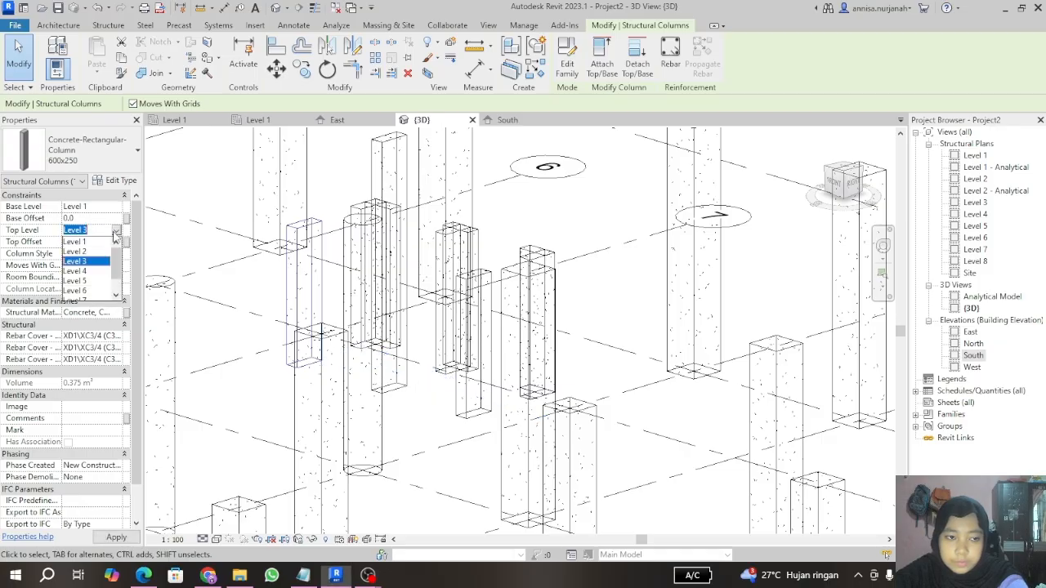
{"action": "left_click", "coordinate": [85, 252]}
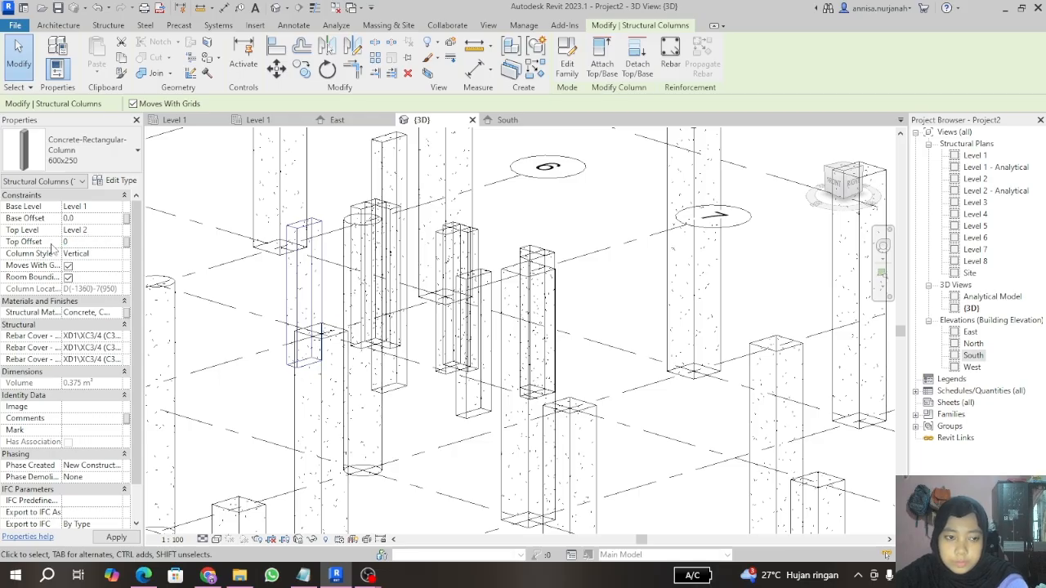
{"action": "left_click", "coordinate": [379, 247]}
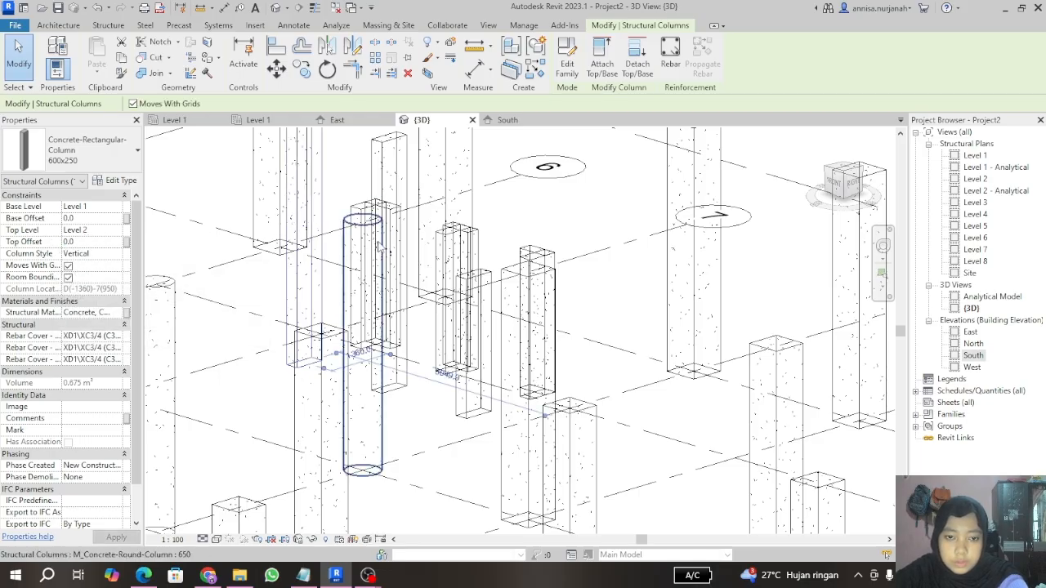
Step: Set the 600x250 stem column of the T-shaped lift section to top level Level 2 with a top offset of 0
{"action": "scroll", "coordinate": [374, 243], "scroll_direction": "up", "scroll_amount": 3}
{"action": "left_click", "coordinate": [472, 237]}
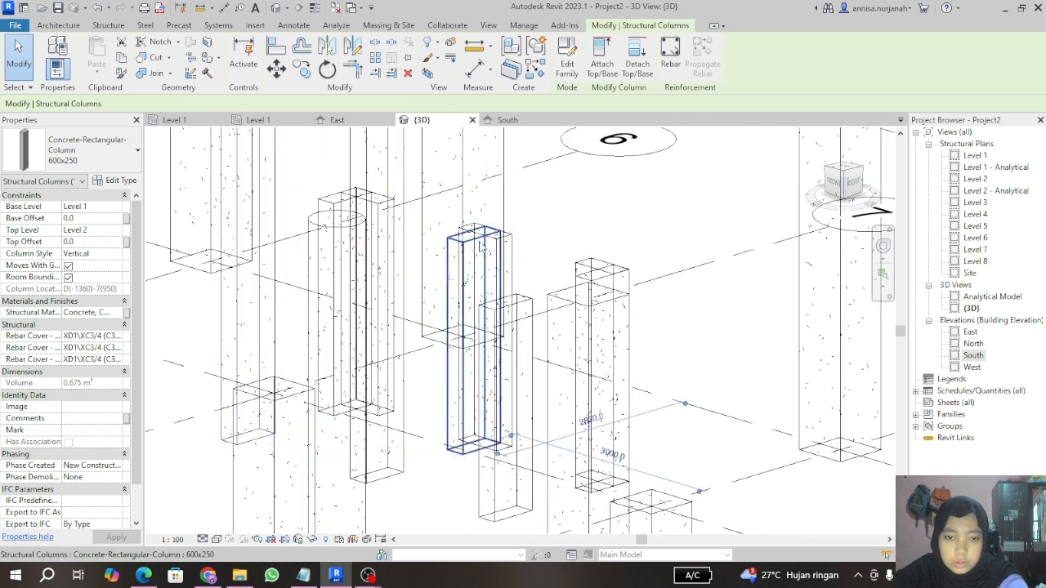
{"action": "left_click", "coordinate": [351, 198]}
{"action": "middle_click_drag", "start_coordinate": [350, 198], "coordinate": [321, 264], "text": "shift"}
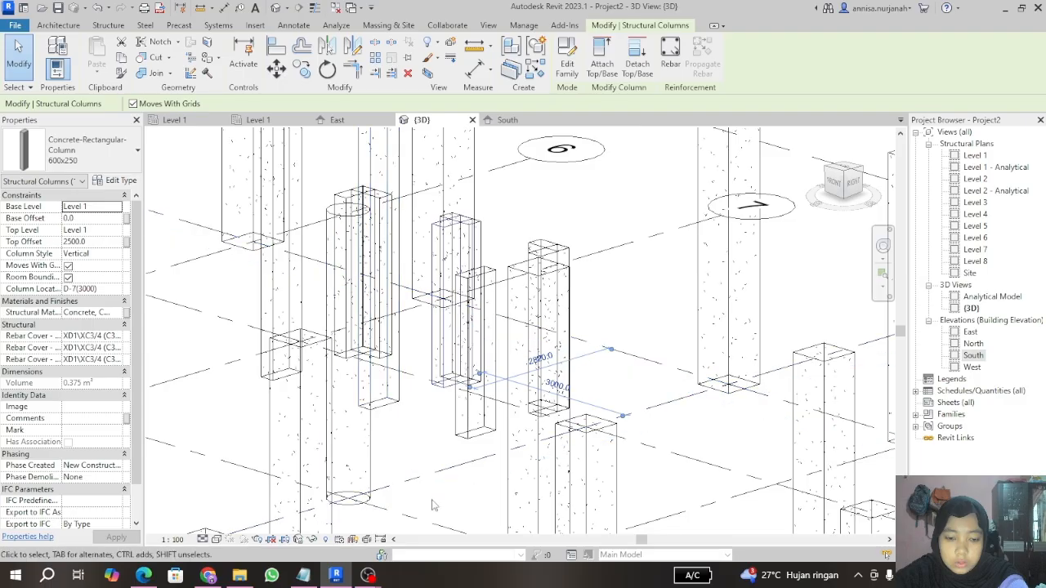
{"action": "mouse_move", "coordinate": [829, 184]}
{"action": "left_mouse_down"}
{"action": "mouse_move", "coordinate": [858, 168]}
{"action": "mouse_move", "coordinate": [881, 231]}
{"action": "mouse_move", "coordinate": [895, 193]}
{"action": "mouse_move", "coordinate": [864, 183]}
{"action": "mouse_move", "coordinate": [875, 182]}
{"action": "left_mouse_up"}
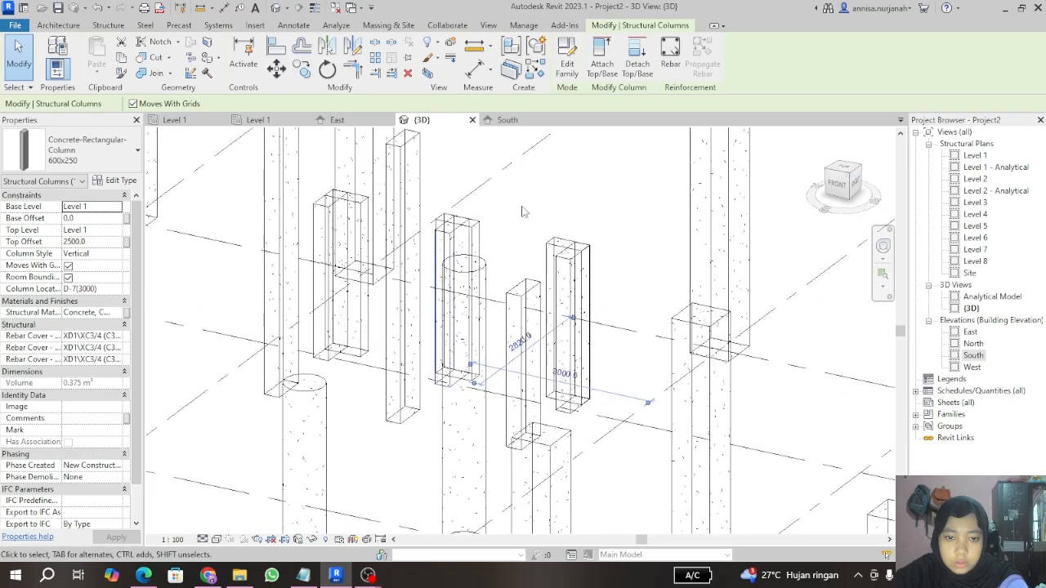
{"action": "left_click", "coordinate": [413, 214]}
{"action": "left_click", "coordinate": [405, 175]}
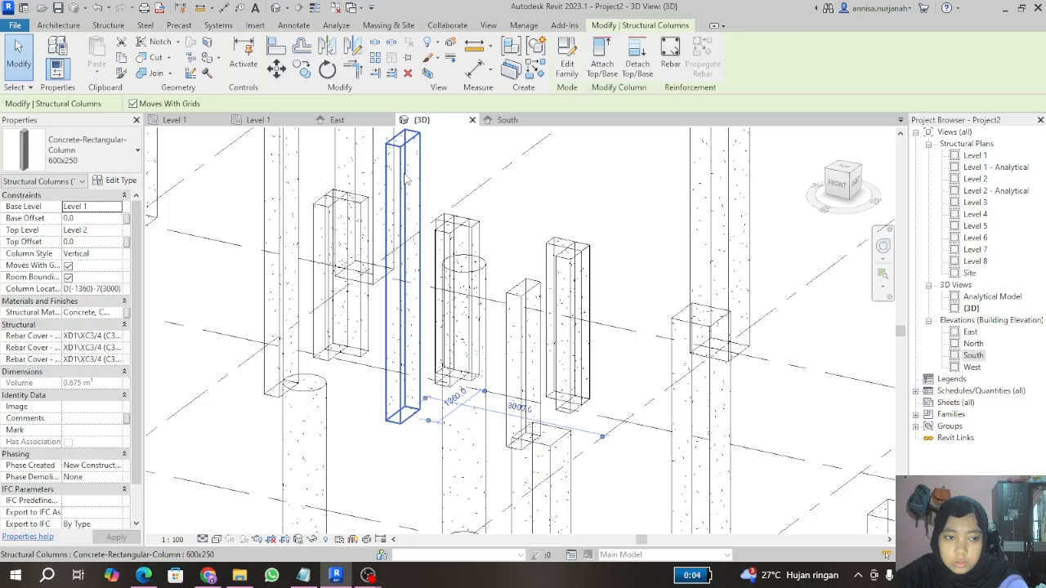
{"action": "left_click", "coordinate": [436, 245]}
{"action": "left_click", "coordinate": [121, 230]}
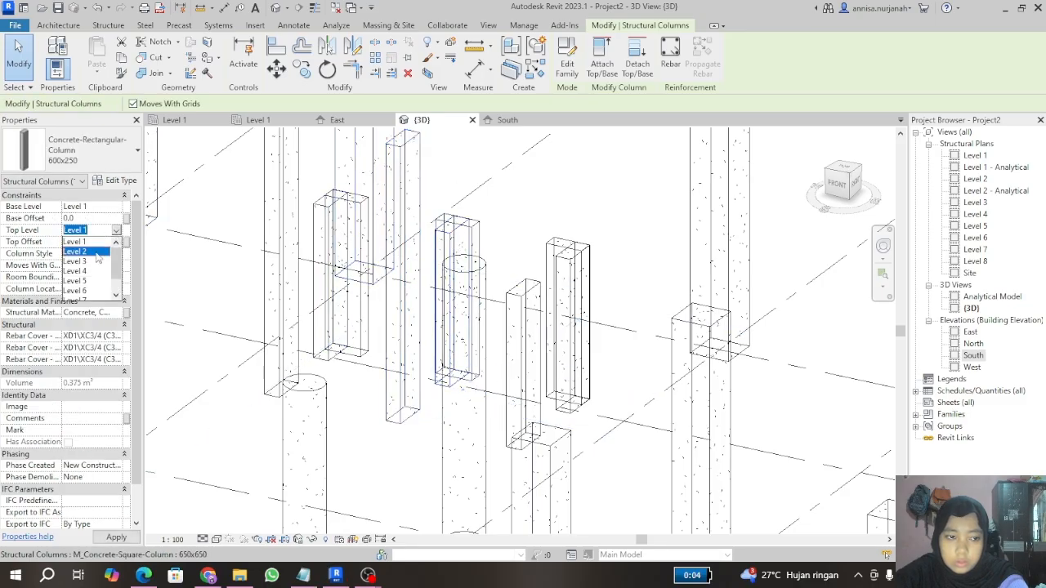
{"action": "left_click", "coordinate": [99, 252]}
{"action": "left_click", "coordinate": [93, 242]}
Step: Set the 250x600 flange column of the T-shaped lift section to top level Level 2 with a top offset of 0
{"action": "left_click", "coordinate": [477, 238]}
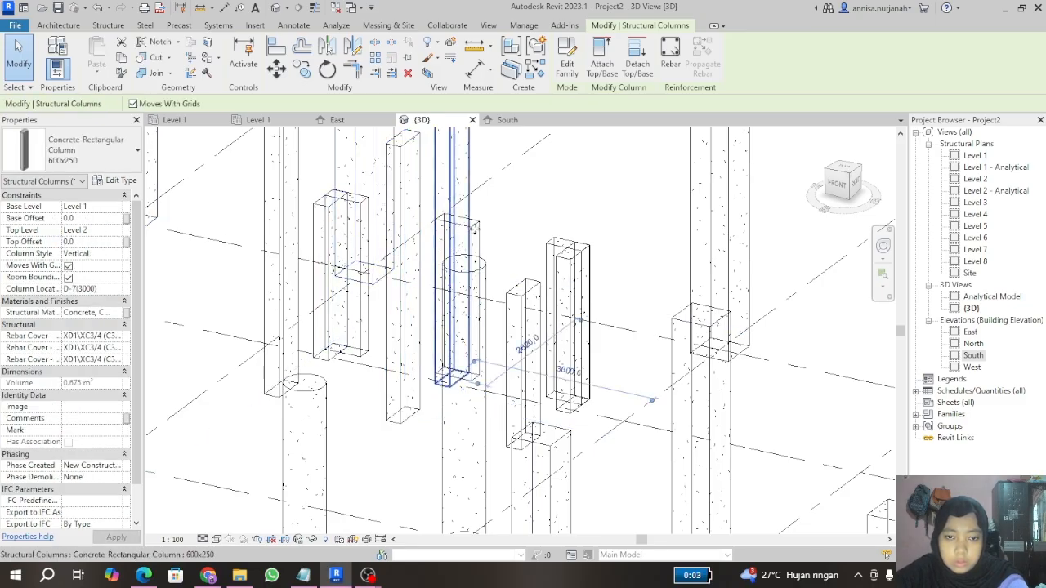
{"action": "left_click", "coordinate": [121, 230]}
{"action": "left_click", "coordinate": [98, 251]}
{"action": "left_click", "coordinate": [99, 241]}
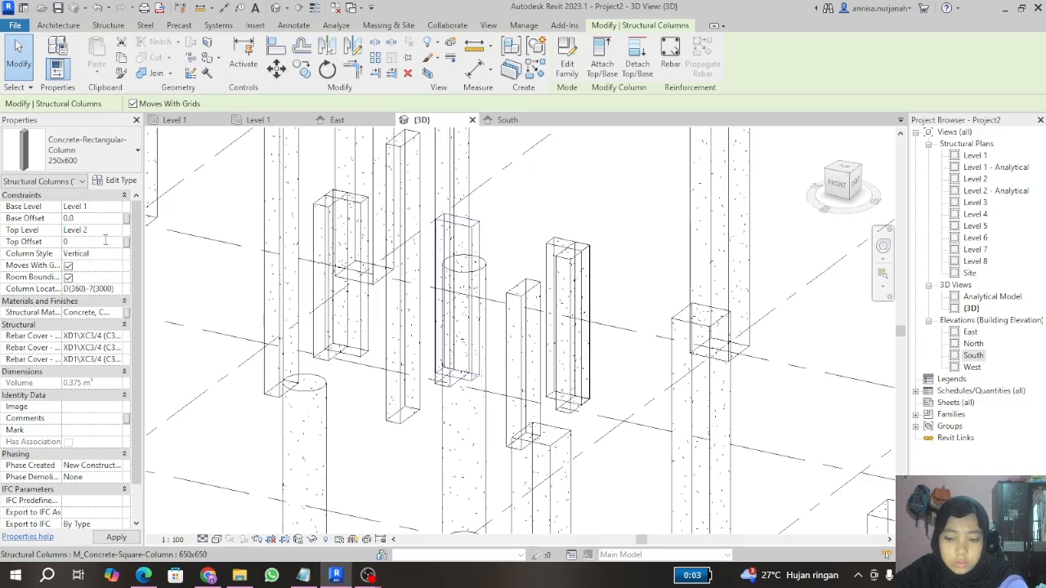
Step: Set both columns of the L-shaped lift section nearest grid 7 to top level Level 2 with a top offset of 0
{"action": "left_click", "coordinate": [327, 262]}
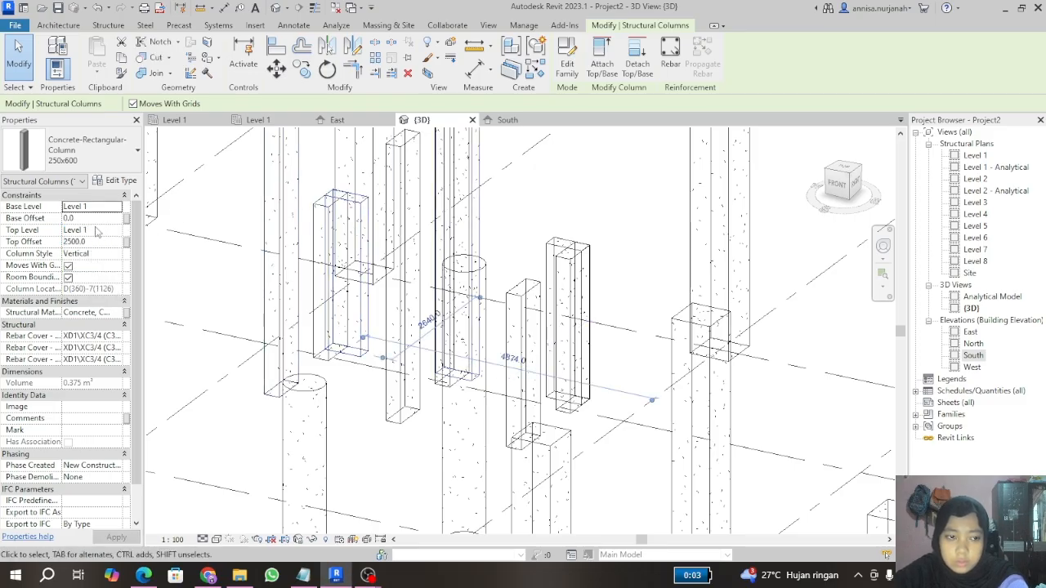
{"action": "left_click", "coordinate": [99, 232]}
{"action": "left_click", "coordinate": [91, 252]}
{"action": "left_click", "coordinate": [116, 241]}
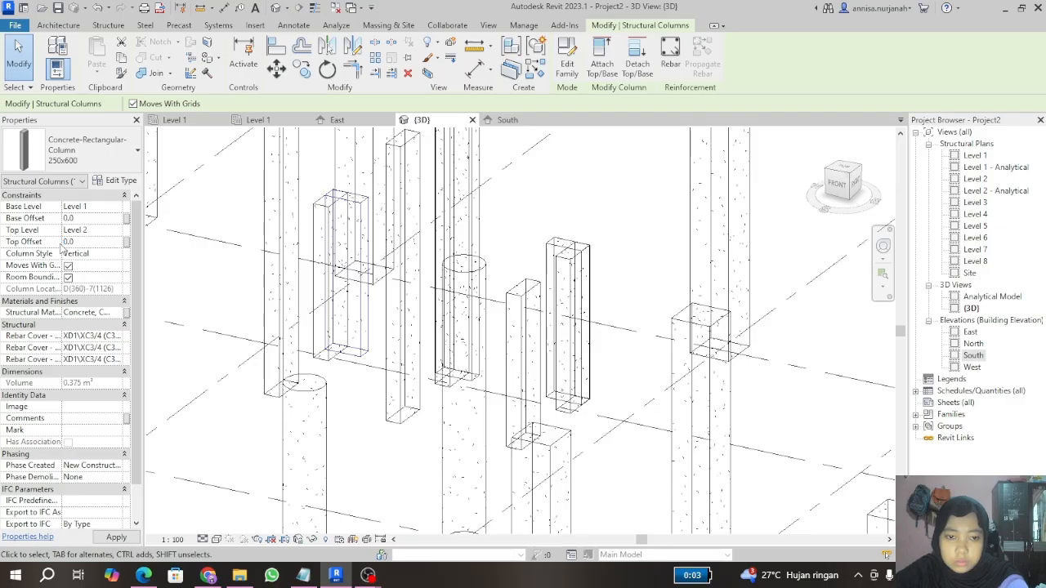
{"action": "left_click", "coordinate": [331, 270]}
{"action": "left_click", "coordinate": [82, 230]}
{"action": "left_click", "coordinate": [116, 231]}
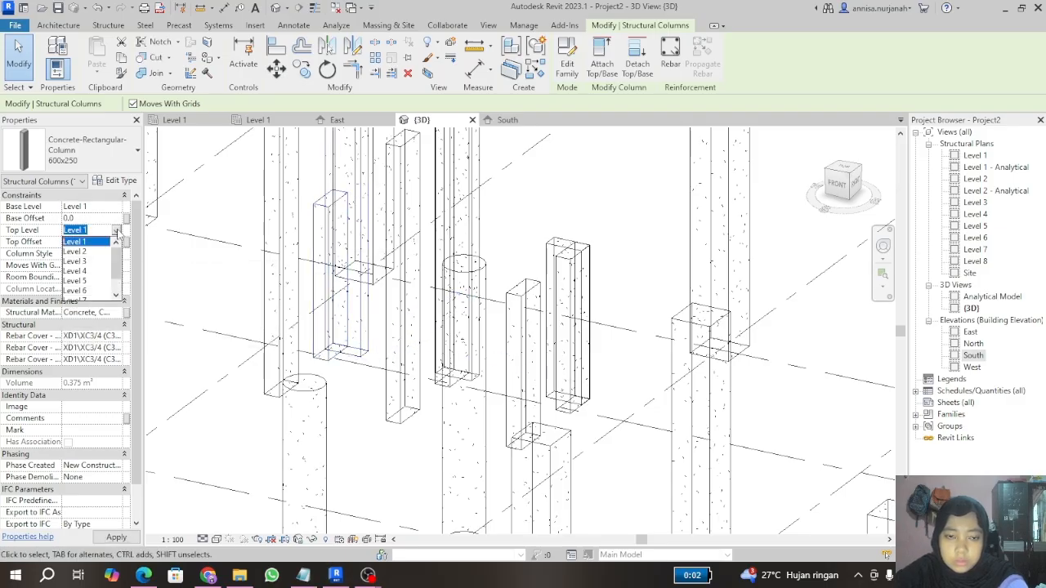
{"action": "left_click", "coordinate": [88, 252]}
{"action": "type", "text": "0"}
Step: Set both columns of the L-shaped lift section nearest grid 8 to top level Level 2 with a top offset of 0
{"action": "scroll", "coordinate": [278, 347], "scroll_direction": "down", "scroll_amount": 4}
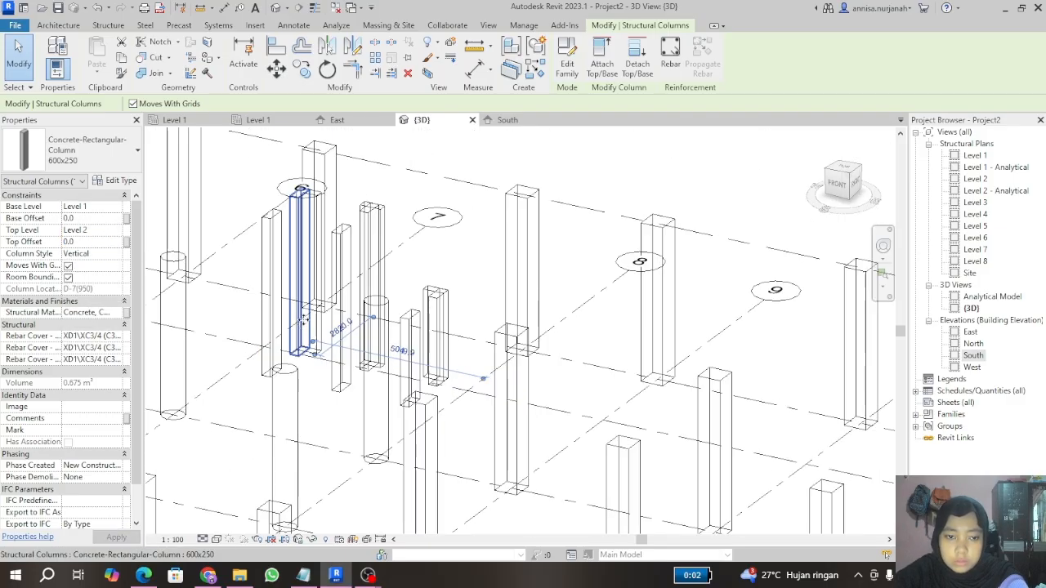
{"action": "scroll", "coordinate": [293, 306], "scroll_direction": "up", "scroll_amount": 5}
{"action": "scroll", "coordinate": [304, 166], "scroll_direction": "down", "scroll_amount": 3}
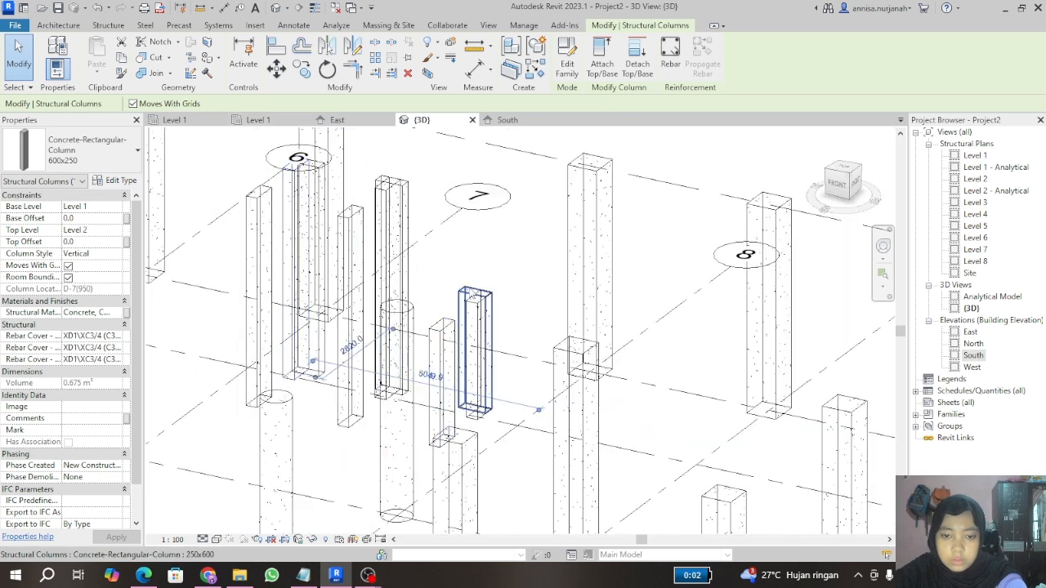
{"action": "left_click", "coordinate": [464, 343]}
{"action": "left_click", "coordinate": [116, 230]}
{"action": "left_click", "coordinate": [96, 252]}
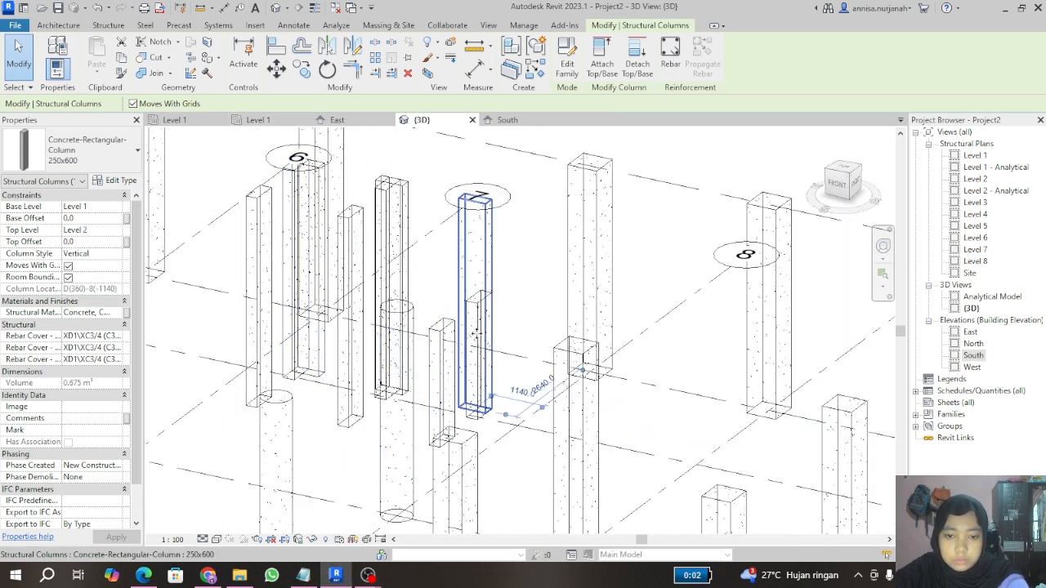
{"action": "left_click", "coordinate": [478, 302]}
{"action": "left_click", "coordinate": [101, 230]}
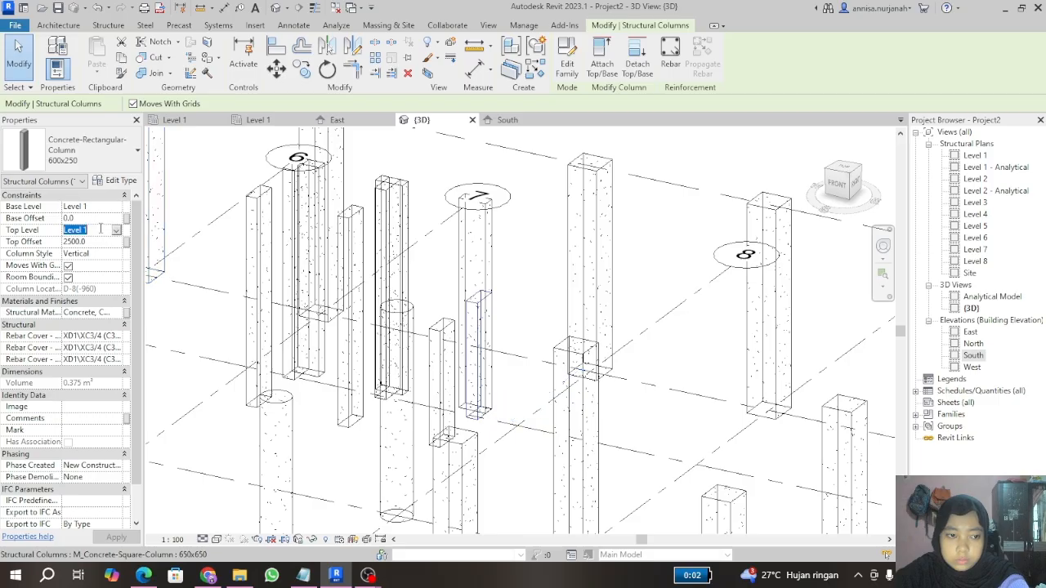
{"action": "left_click", "coordinate": [116, 230]}
{"action": "left_click", "coordinate": [88, 255]}
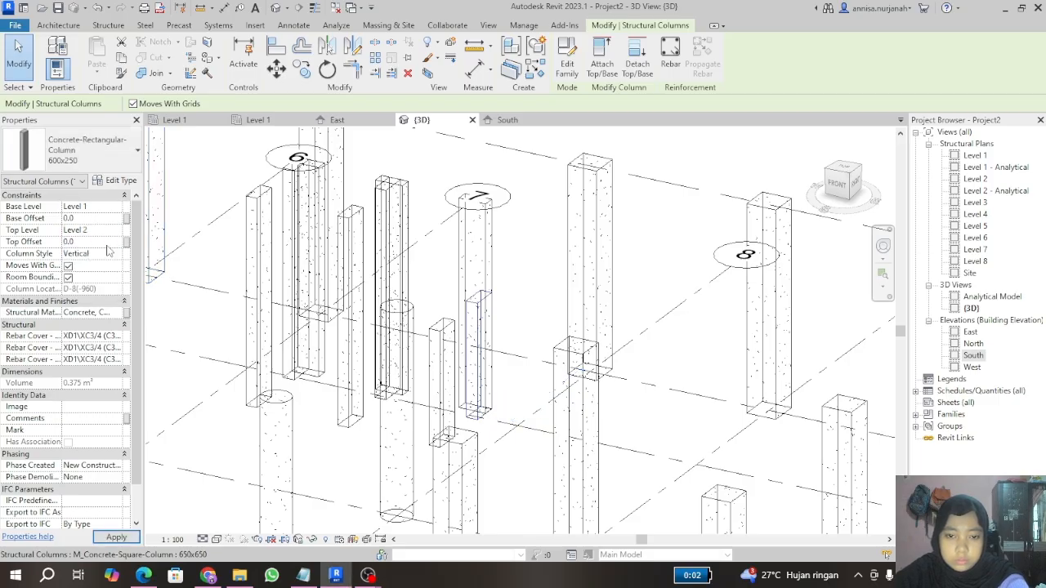
Step: Set the remaining free-standing 600x250 lift column near grid 8 to top level Level 2 with a top offset of 0
{"action": "scroll", "coordinate": [430, 281], "scroll_direction": "down", "scroll_amount": 2}
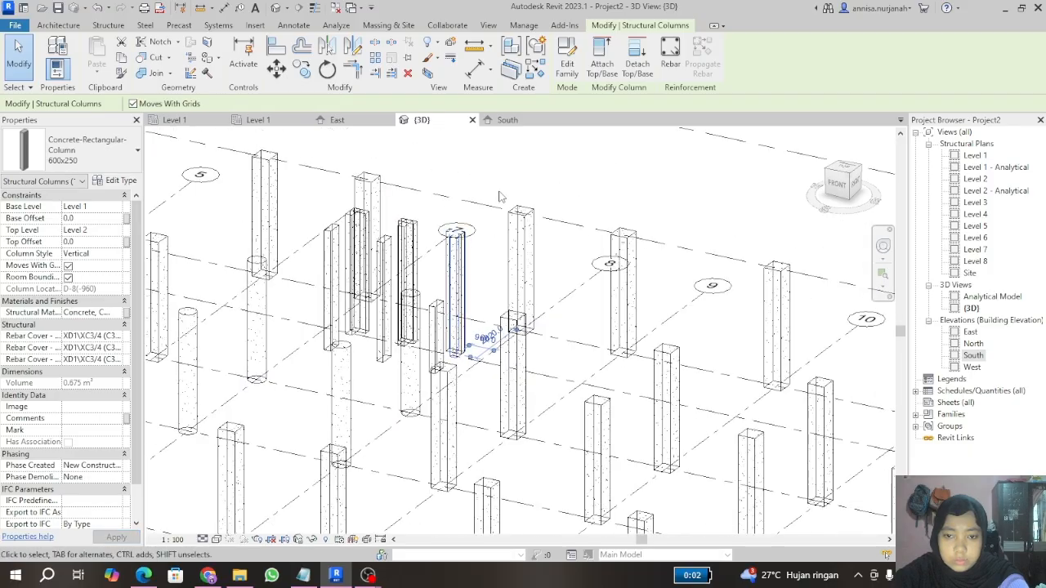
{"action": "left_click", "coordinate": [501, 195]}
{"action": "mouse_move", "coordinate": [834, 184]}
{"action": "left_mouse_down"}
{"action": "mouse_move", "coordinate": [869, 199]}
{"action": "mouse_move", "coordinate": [781, 199]}
{"action": "mouse_move", "coordinate": [650, 164]}
{"action": "mouse_move", "coordinate": [739, 176]}
{"action": "left_mouse_up"}
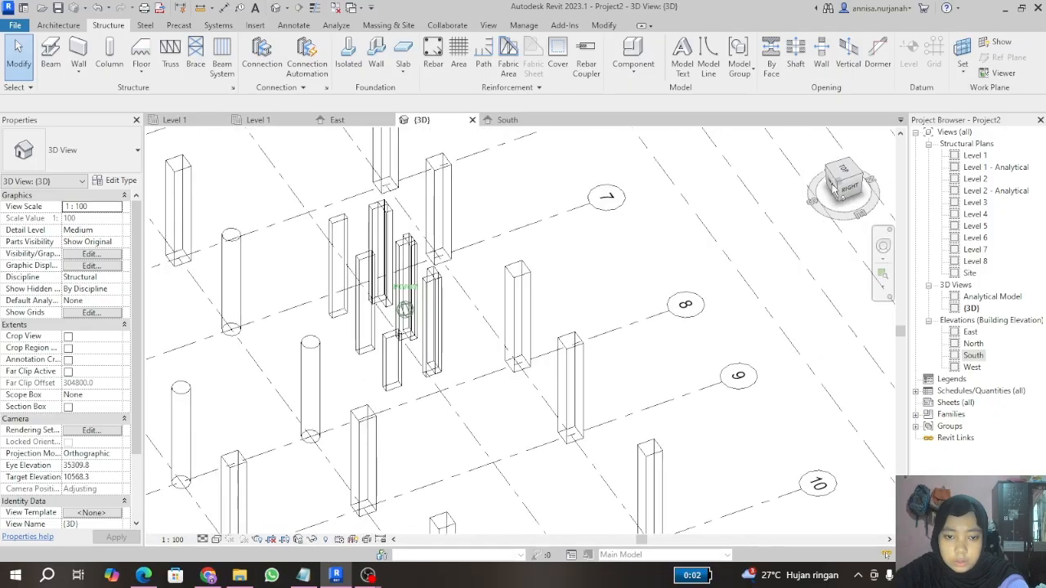
{"action": "left_click", "coordinate": [398, 353]}
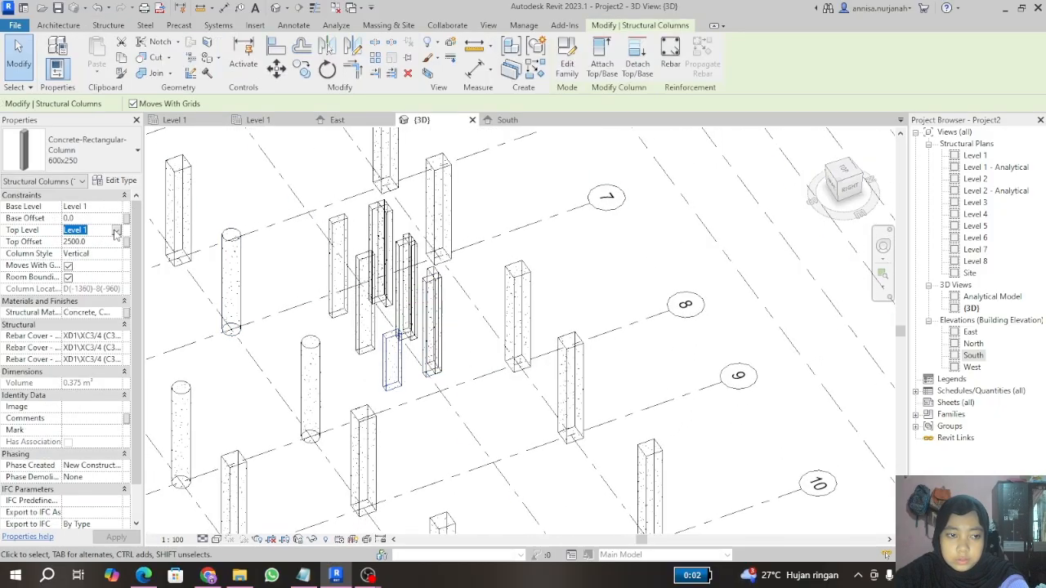
{"action": "left_click", "coordinate": [116, 232]}
{"action": "left_click", "coordinate": [75, 261]}
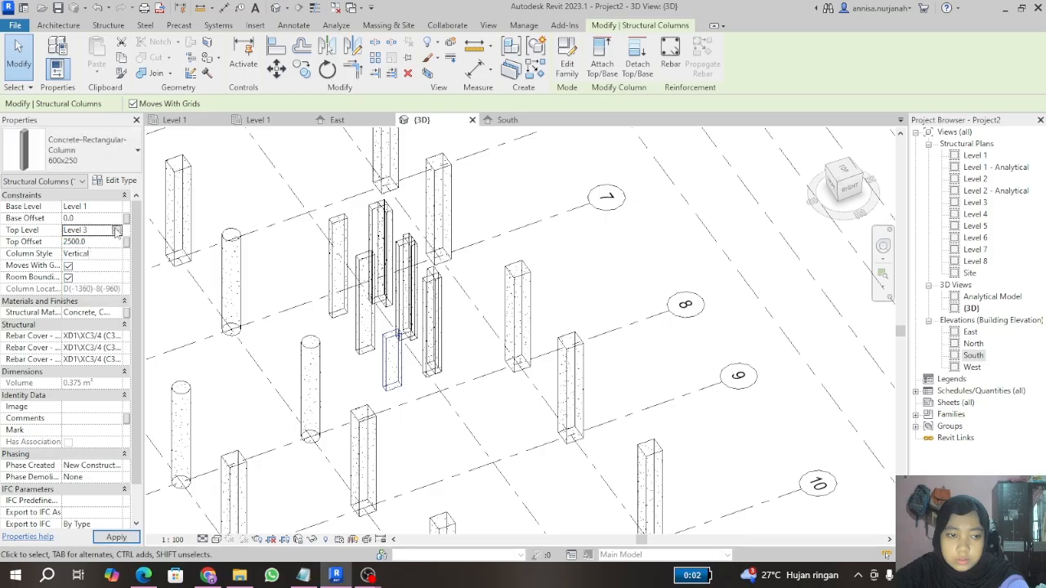
{"action": "left_click", "coordinate": [116, 231]}
{"action": "left_click", "coordinate": [90, 250]}
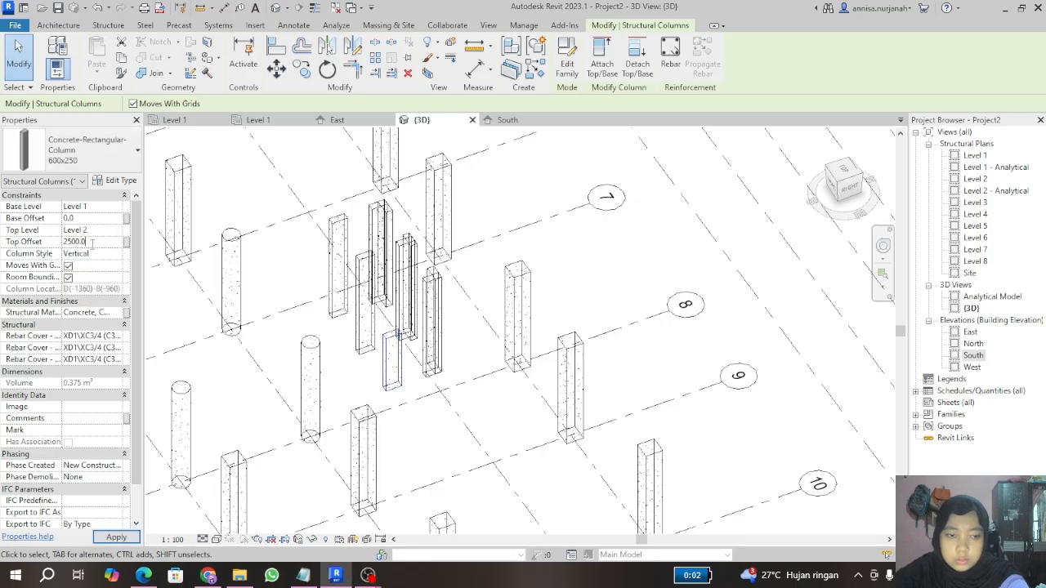
{"action": "type", "text": "0"}
{"action": "key", "text": "Return"}
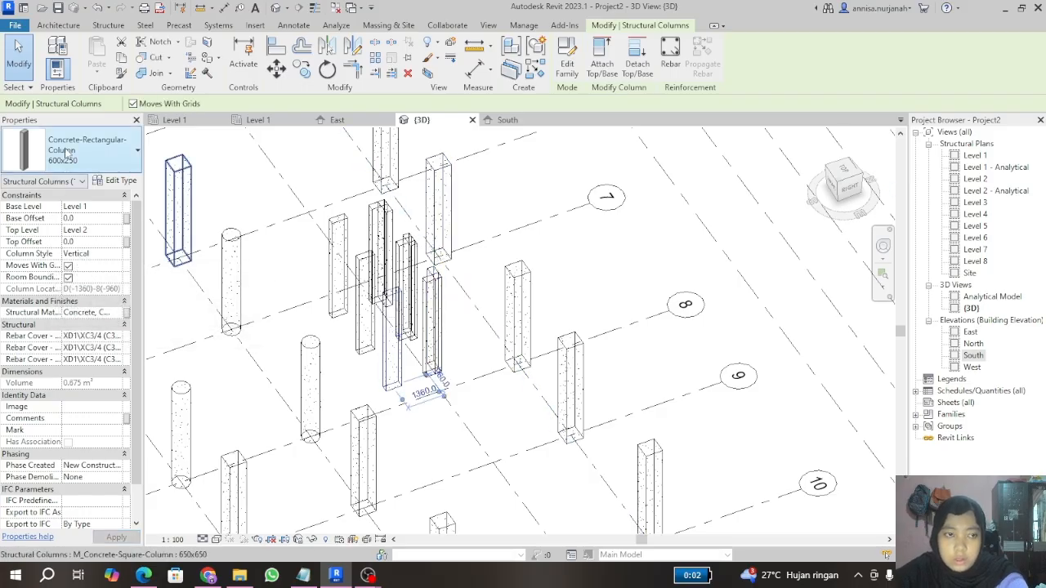
{"action": "left_click", "coordinate": [237, 188]}
{"action": "scroll", "coordinate": [386, 281], "scroll_direction": "up", "scroll_amount": 6}
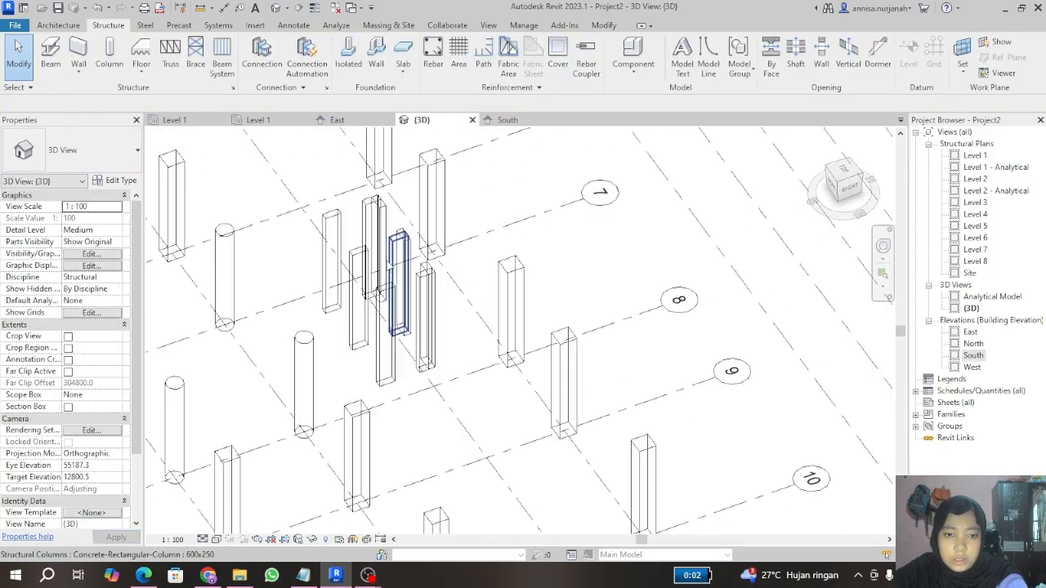
Step: Examine the whole 3D model, including a straight view from the right side, to check the column heights against Level 2
{"action": "scroll", "coordinate": [386, 280], "scroll_direction": "down", "scroll_amount": 8}
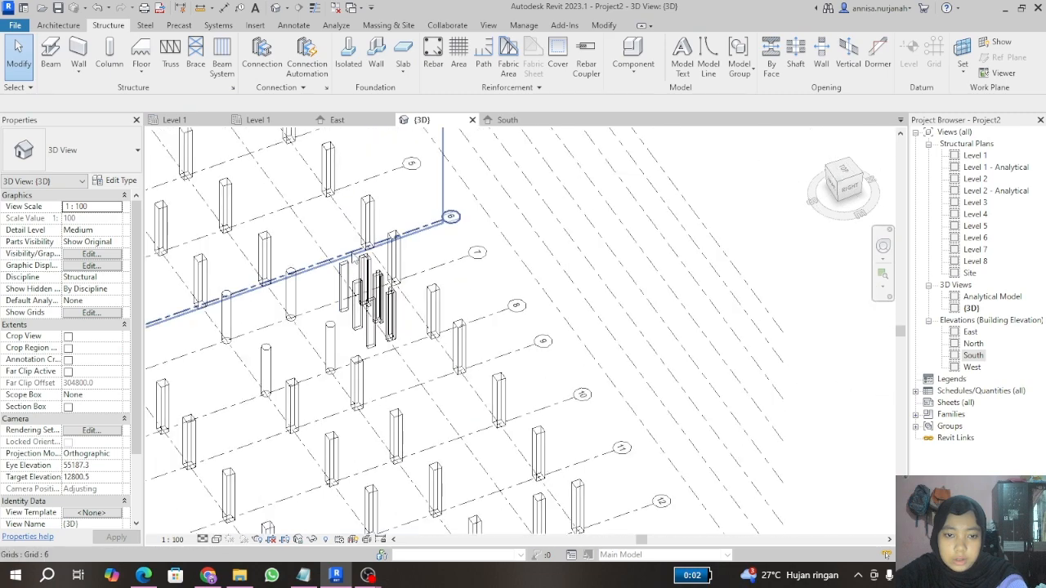
{"action": "scroll", "coordinate": [365, 261], "scroll_direction": "down", "scroll_amount": 1}
{"action": "scroll", "coordinate": [356, 270], "scroll_direction": "up", "scroll_amount": 3}
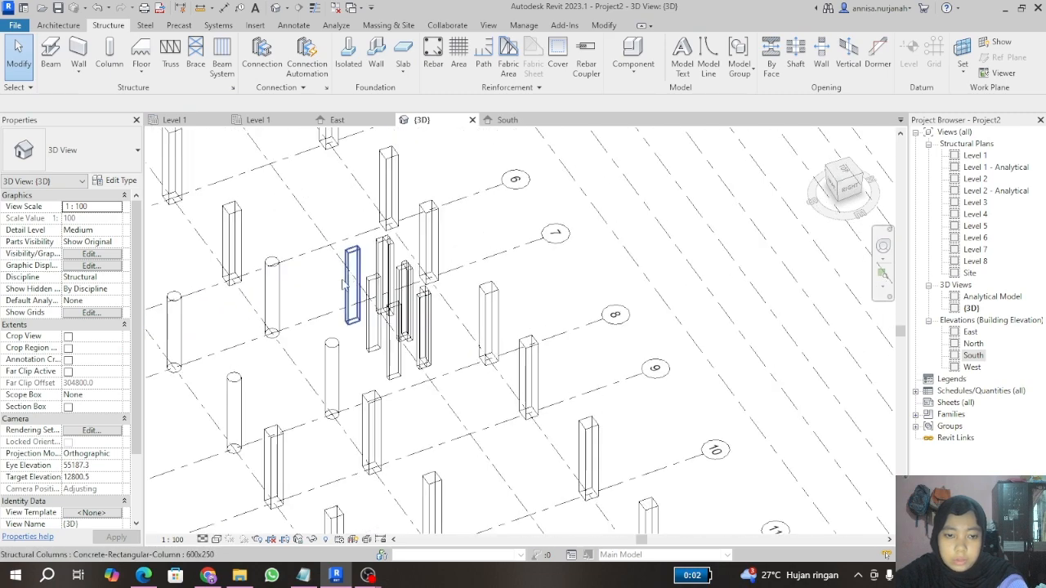
{"action": "scroll", "coordinate": [347, 276], "scroll_direction": "down", "scroll_amount": 2}
{"action": "scroll", "coordinate": [789, 189], "scroll_direction": "down", "scroll_amount": 4}
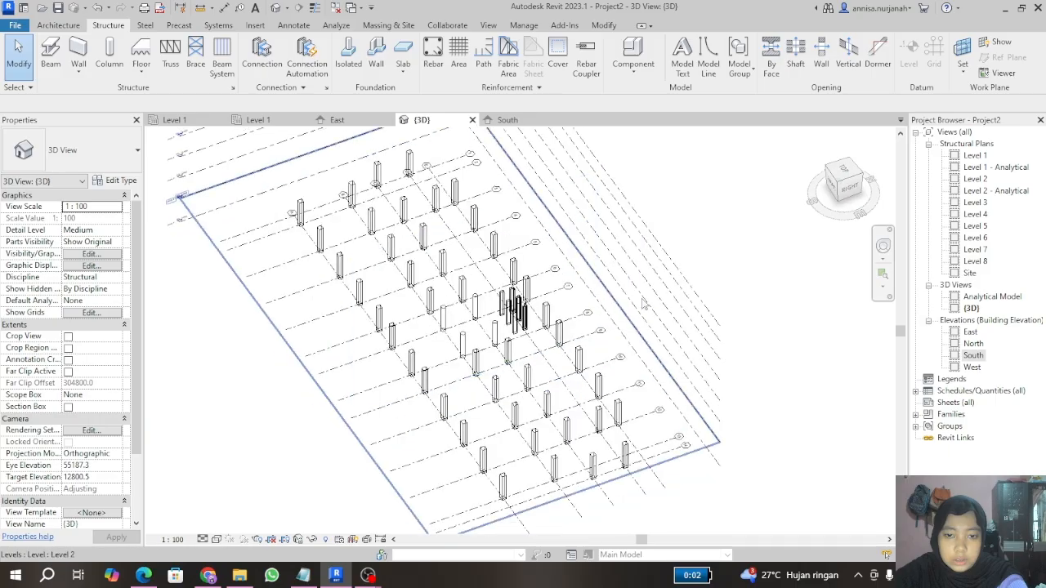
{"action": "left_click", "coordinate": [849, 186]}
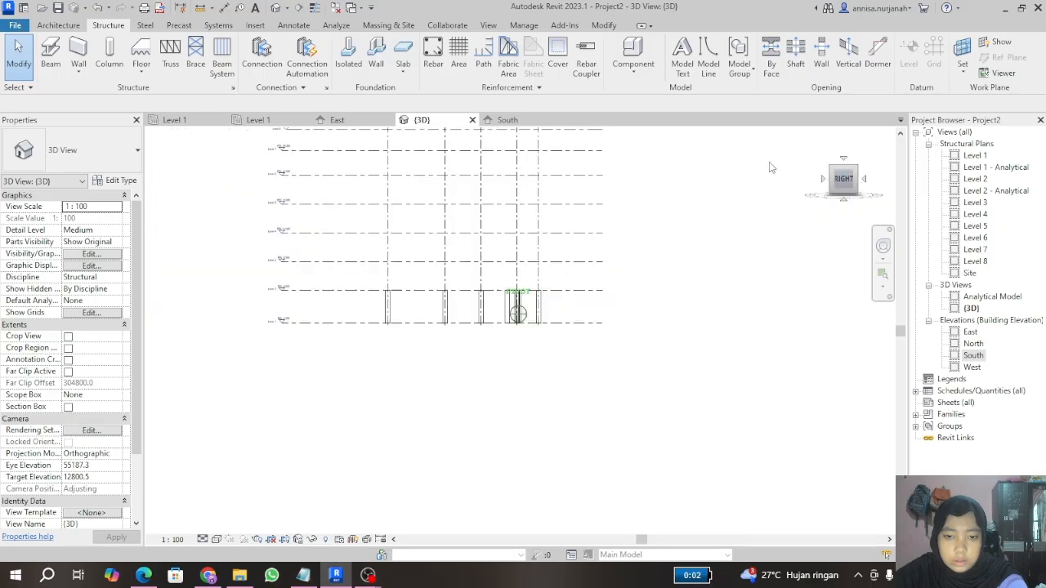
{"action": "left_click_drag", "start_coordinate": [772, 167], "coordinate": [827, 186]}
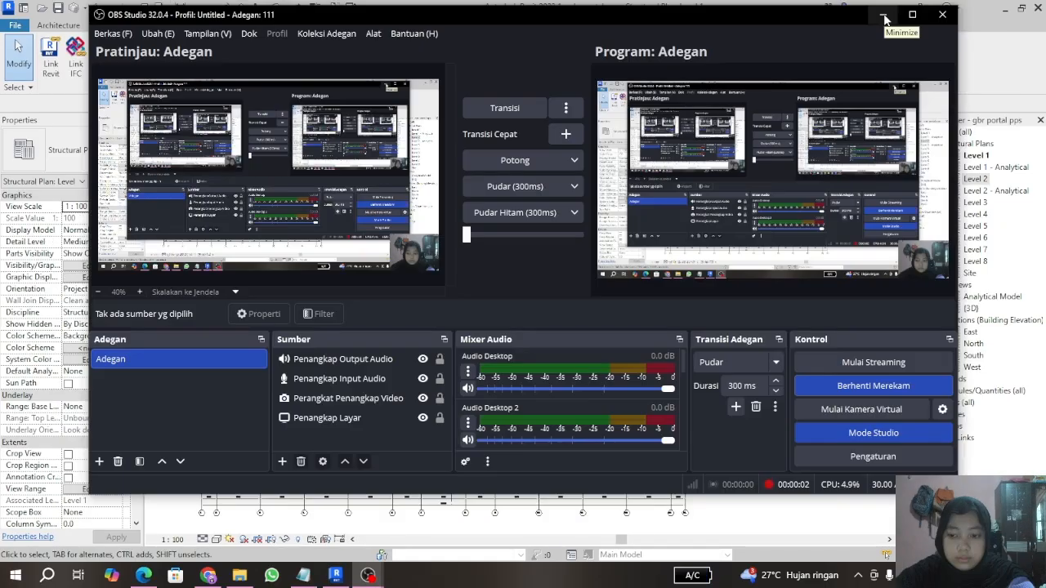
{"action": "left_click", "coordinate": [874, 14]}
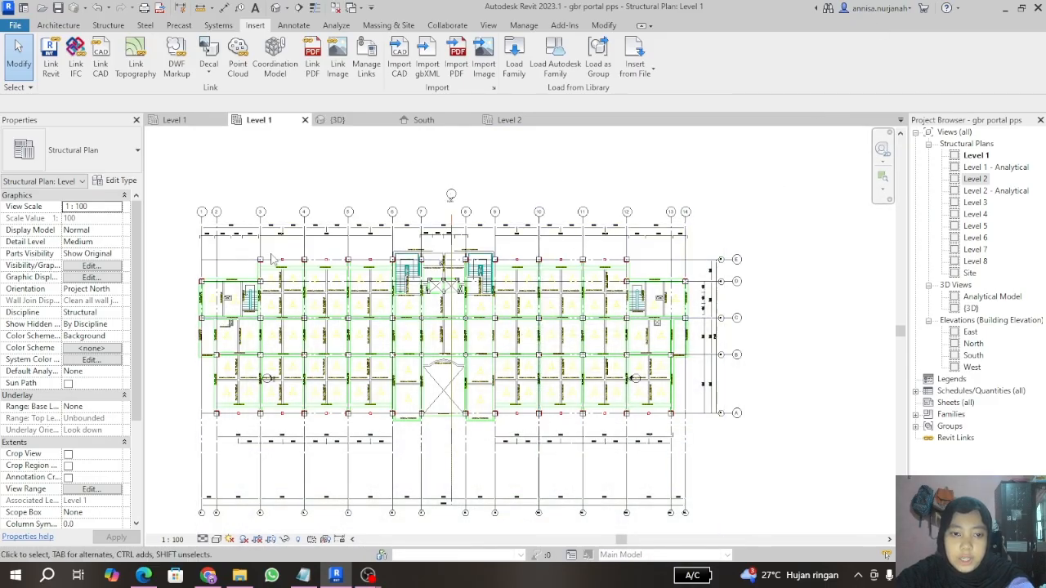
Step: Place an M_Concrete-Square-Column 300 x 300mm at the small square outline on grid E, midway between grids 3 and 4 on Level 1
{"action": "scroll", "coordinate": [413, 271], "scroll_direction": "up", "scroll_amount": 8}
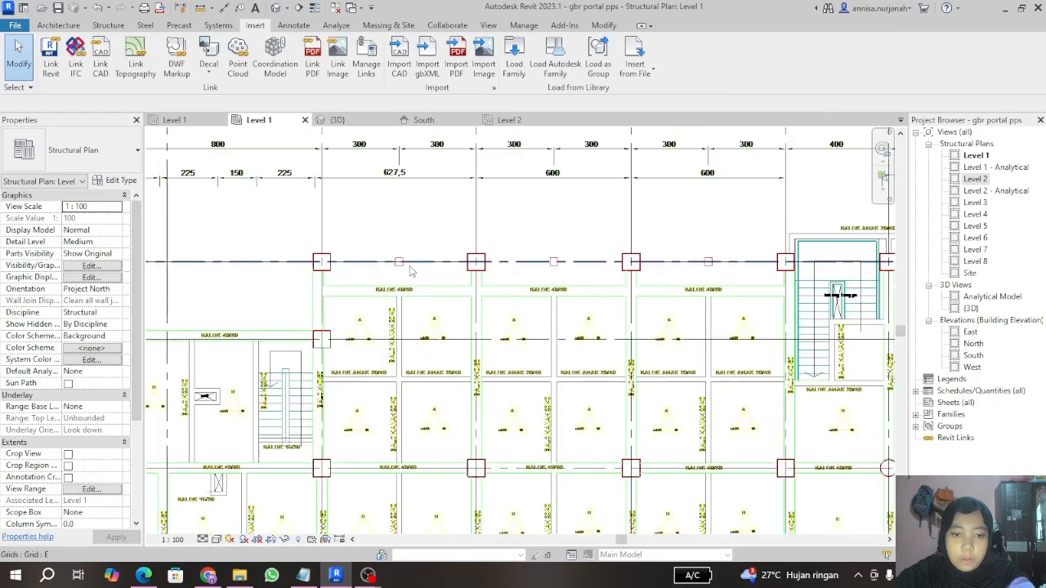
{"action": "scroll", "coordinate": [413, 271], "scroll_direction": "up", "scroll_amount": 2}
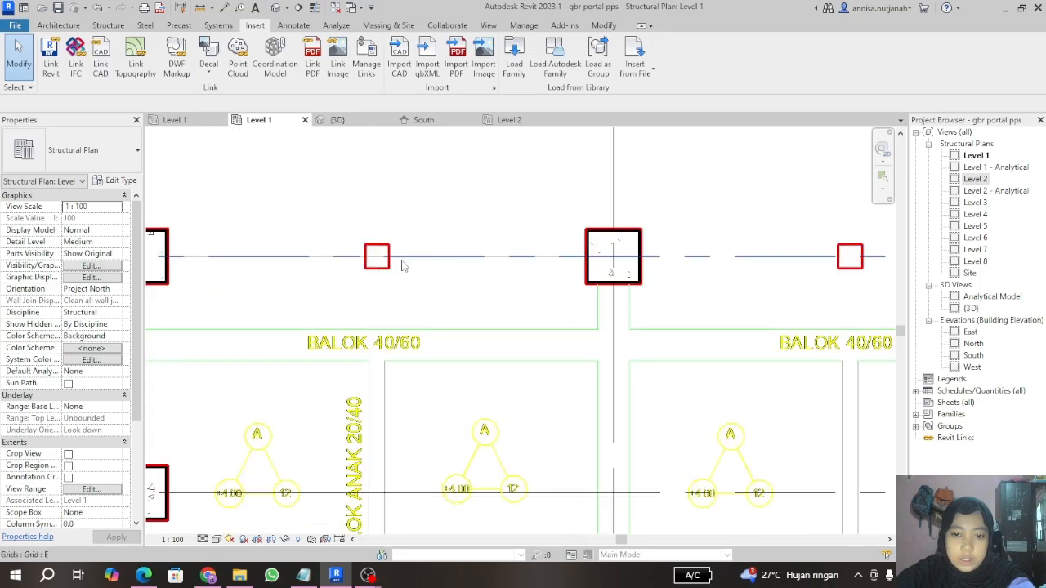
{"action": "scroll", "coordinate": [395, 241], "scroll_direction": "down", "scroll_amount": 2}
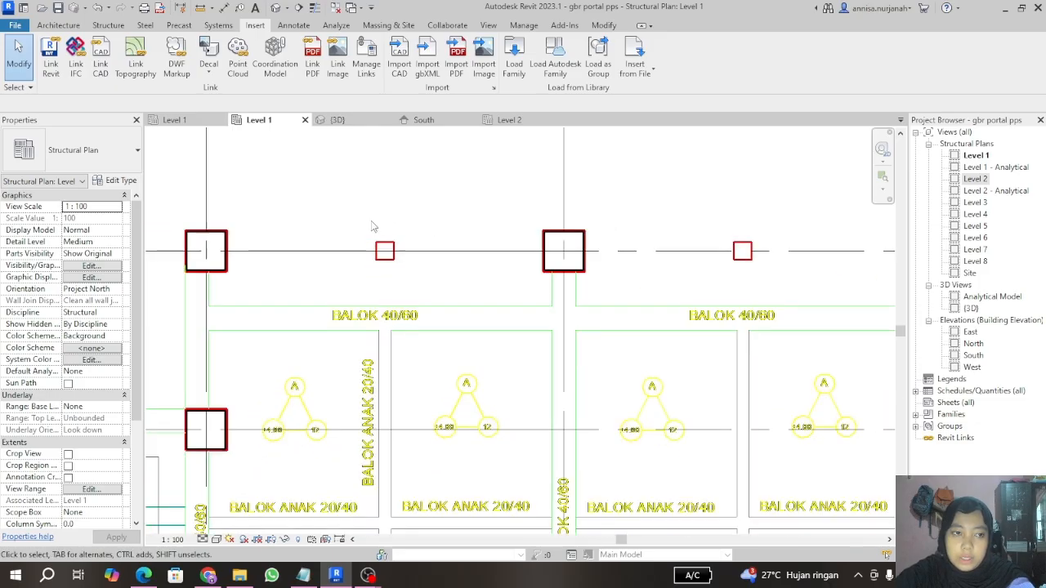
{"action": "left_click", "coordinate": [86, 160]}
{"action": "left_click", "coordinate": [84, 157]}
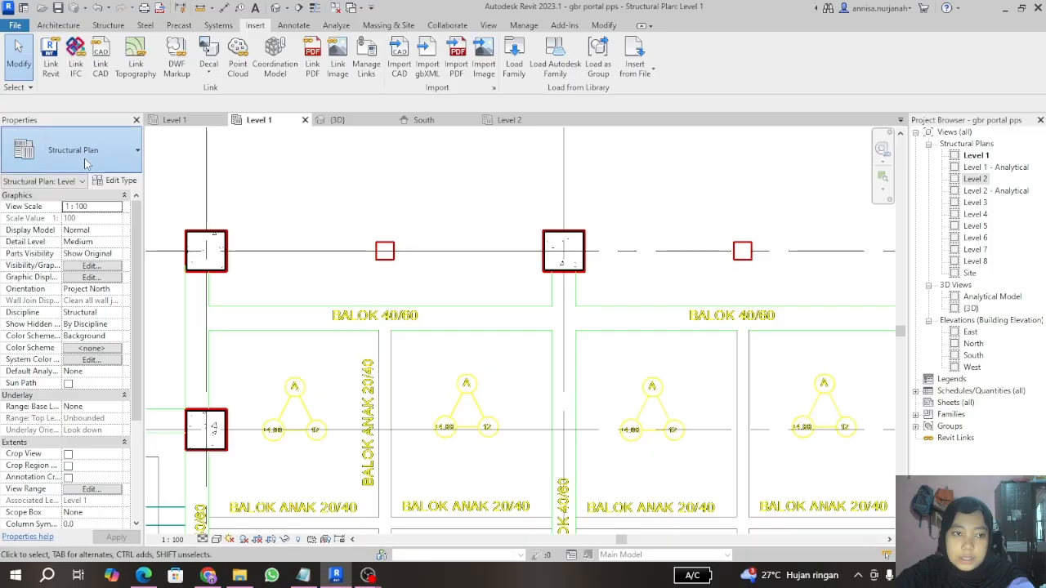
{"action": "left_click", "coordinate": [109, 25]}
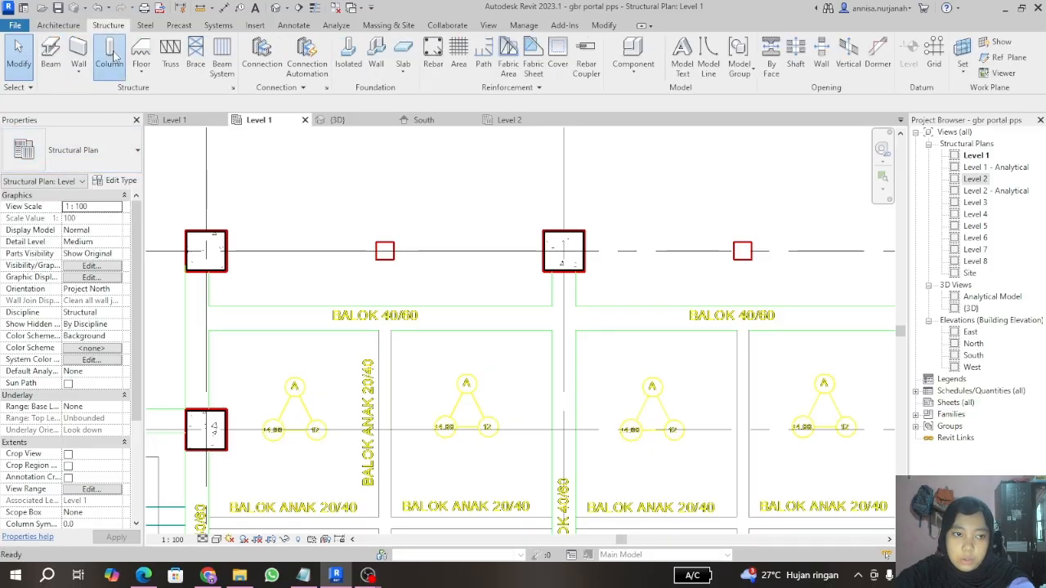
{"action": "left_click", "coordinate": [110, 59]}
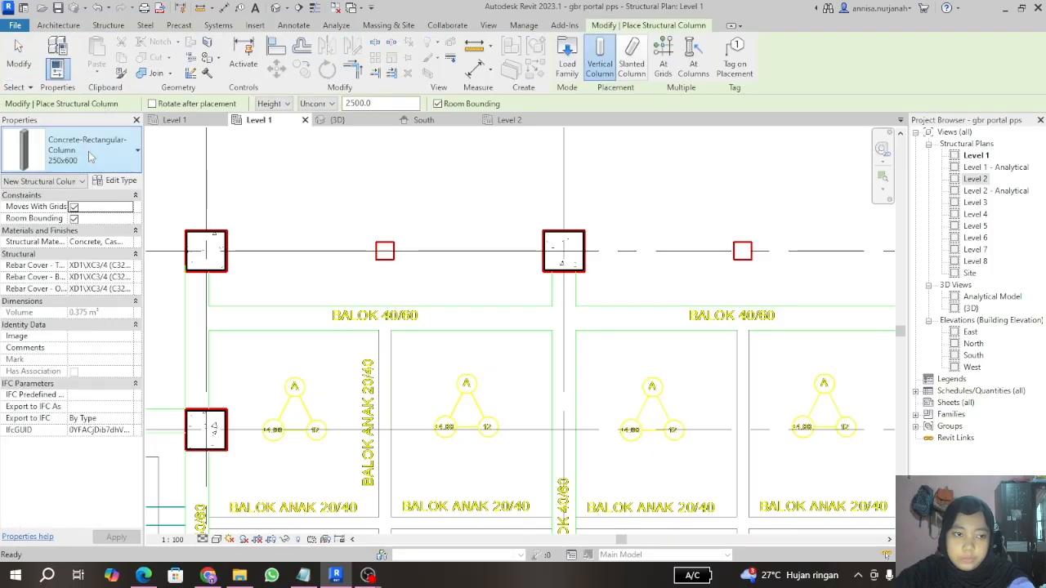
{"action": "left_click", "coordinate": [88, 151]}
{"action": "scroll", "coordinate": [46, 321], "scroll_direction": "down", "scroll_amount": 1}
{"action": "scroll", "coordinate": [88, 280], "scroll_direction": "up", "scroll_amount": 3}
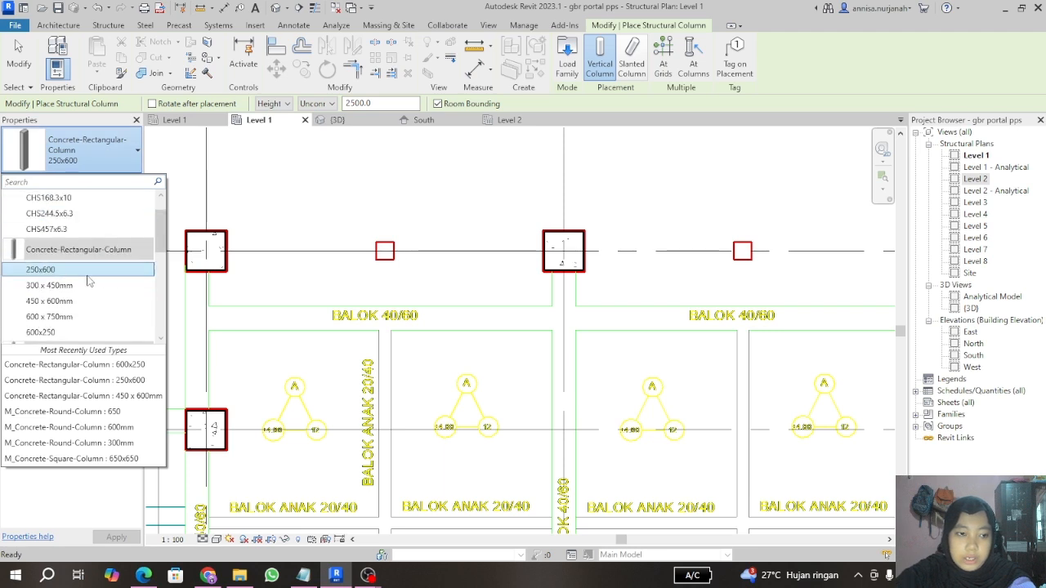
{"action": "scroll", "coordinate": [89, 280], "scroll_direction": "down", "scroll_amount": 4}
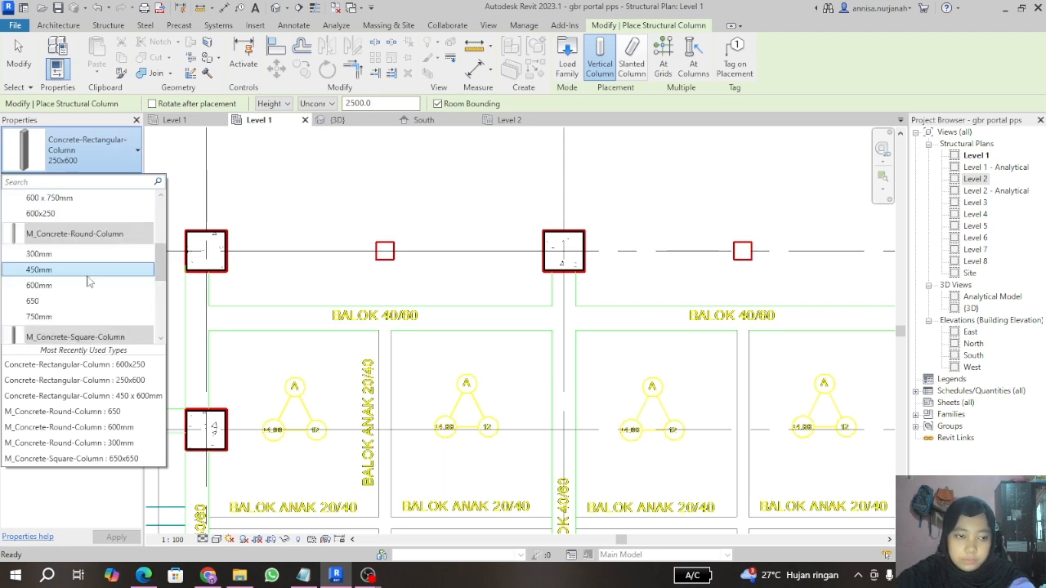
{"action": "scroll", "coordinate": [89, 282], "scroll_direction": "down", "scroll_amount": 3}
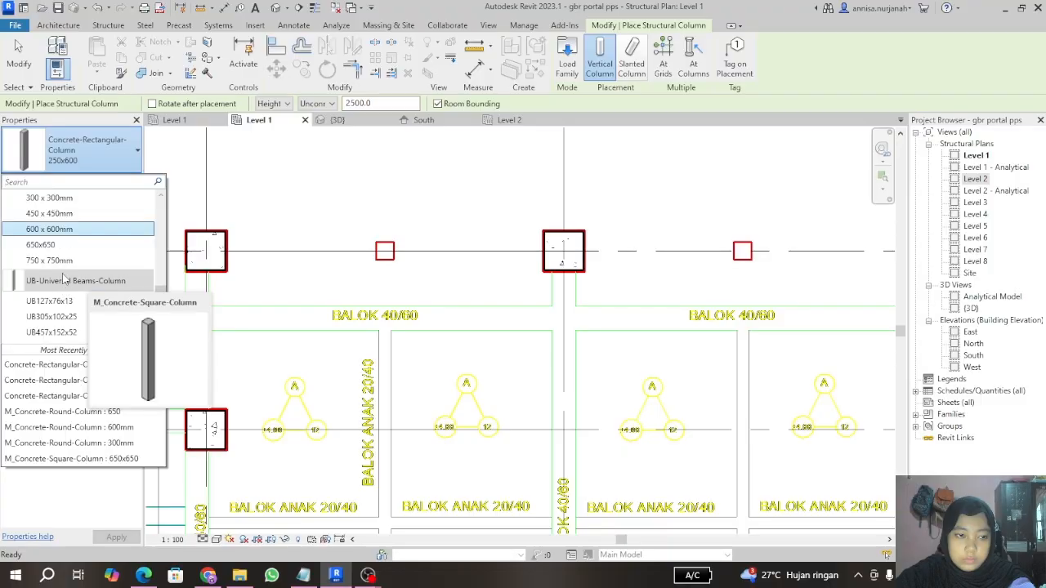
{"action": "left_click", "coordinate": [71, 201]}
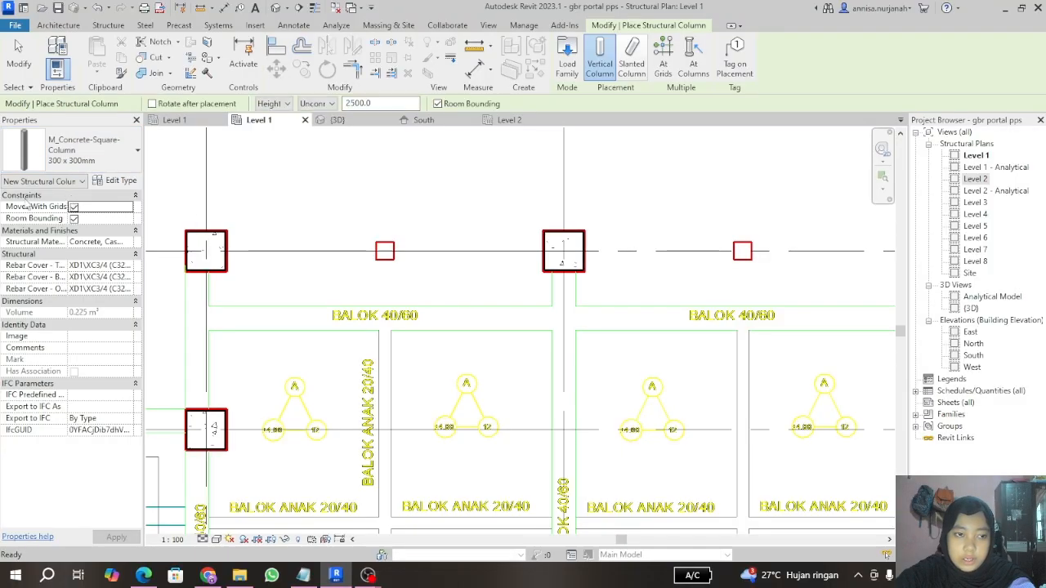
{"action": "scroll", "coordinate": [363, 245], "scroll_direction": "up", "scroll_amount": 5}
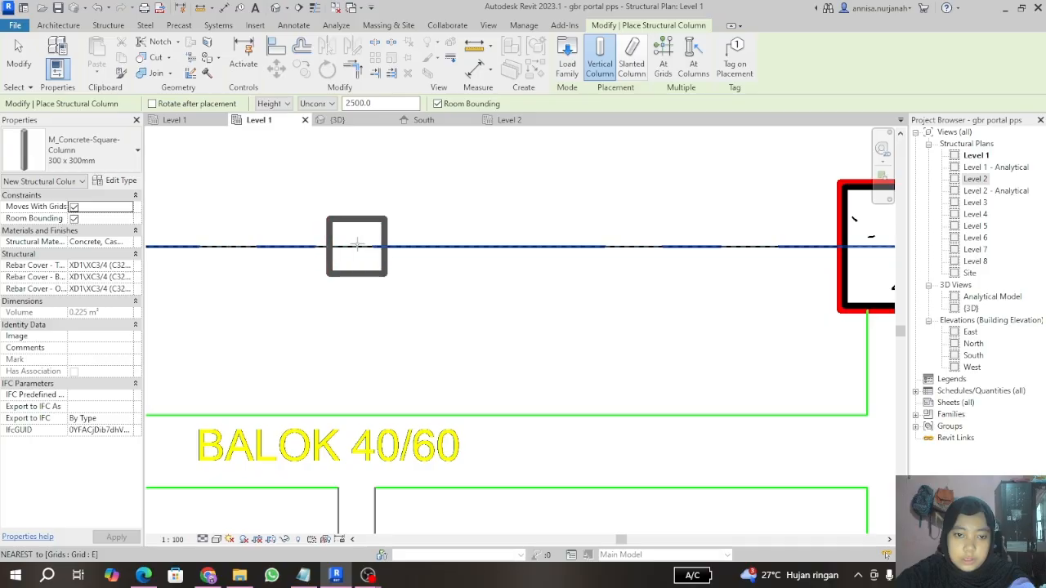
{"action": "scroll", "coordinate": [356, 246], "scroll_direction": "down", "scroll_amount": 4}
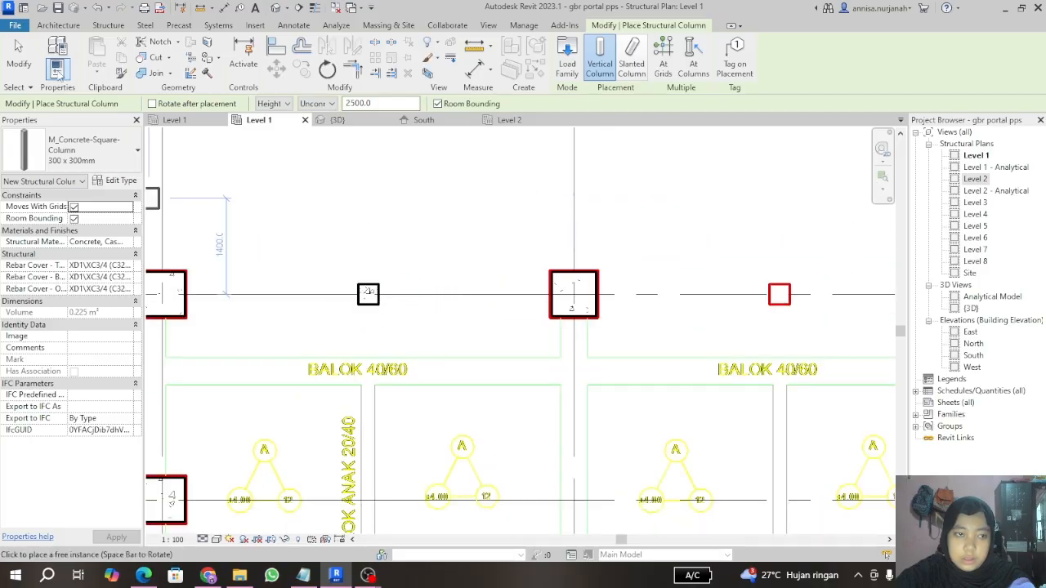
{"action": "left_click", "coordinate": [18, 51]}
Step: Set the new 300 x 300mm column's top level to Level 2 with a top offset of 0, and check it in the South elevation
{"action": "left_click", "coordinate": [336, 120]}
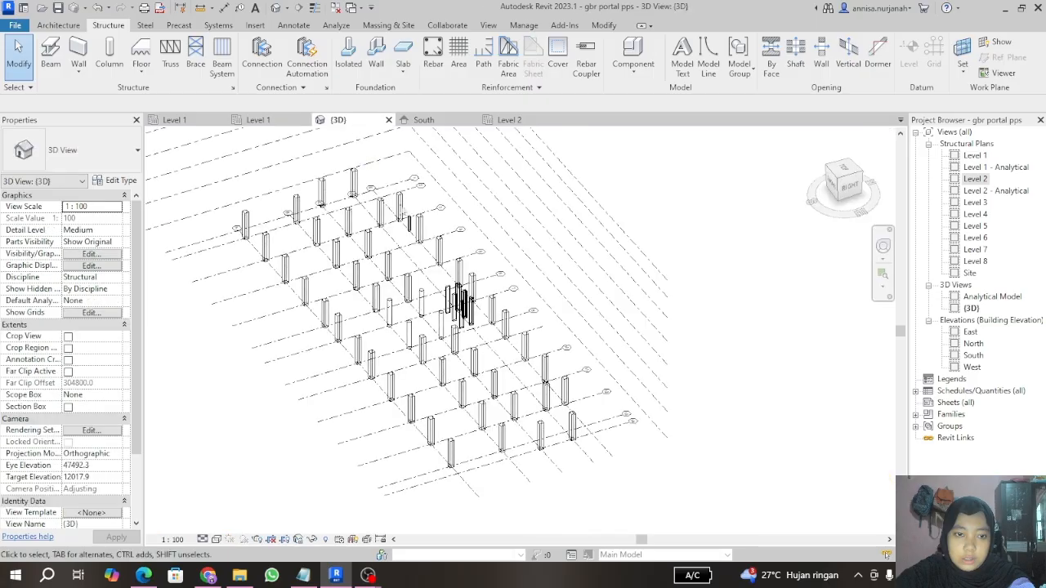
{"action": "scroll", "coordinate": [438, 247], "scroll_direction": "up", "scroll_amount": 5}
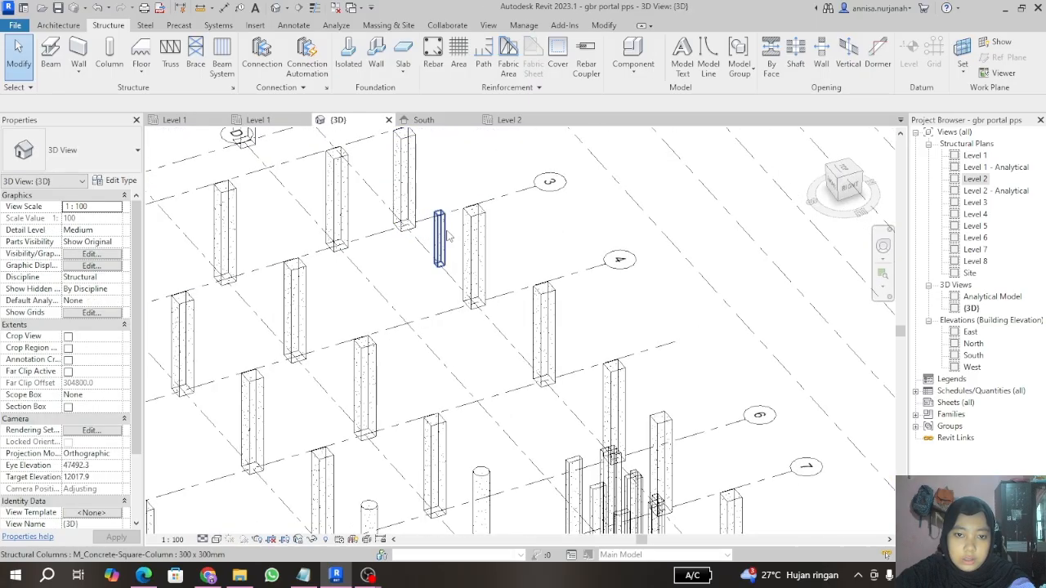
{"action": "left_click", "coordinate": [440, 236]}
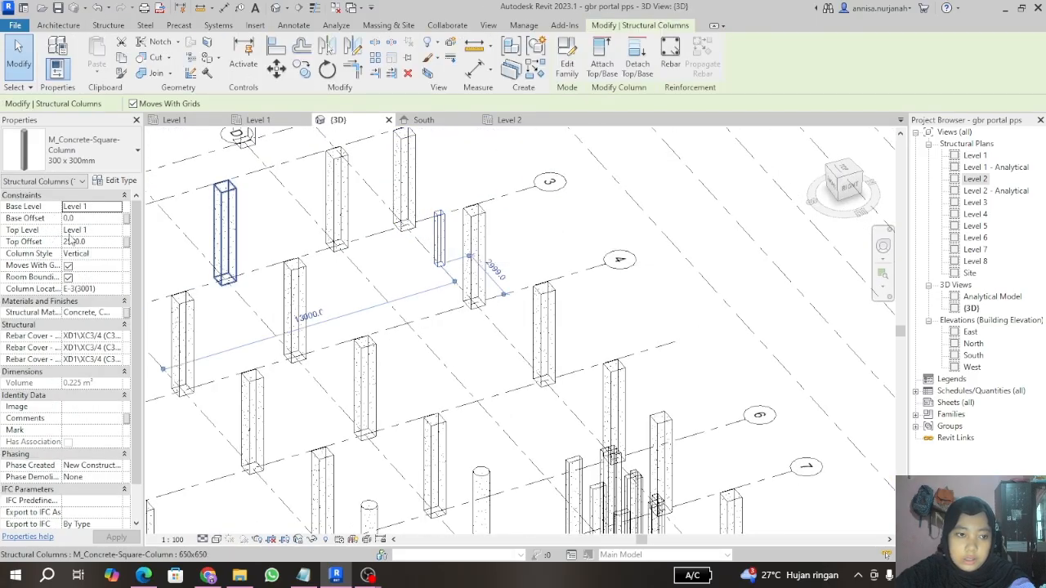
{"action": "left_click", "coordinate": [105, 229]}
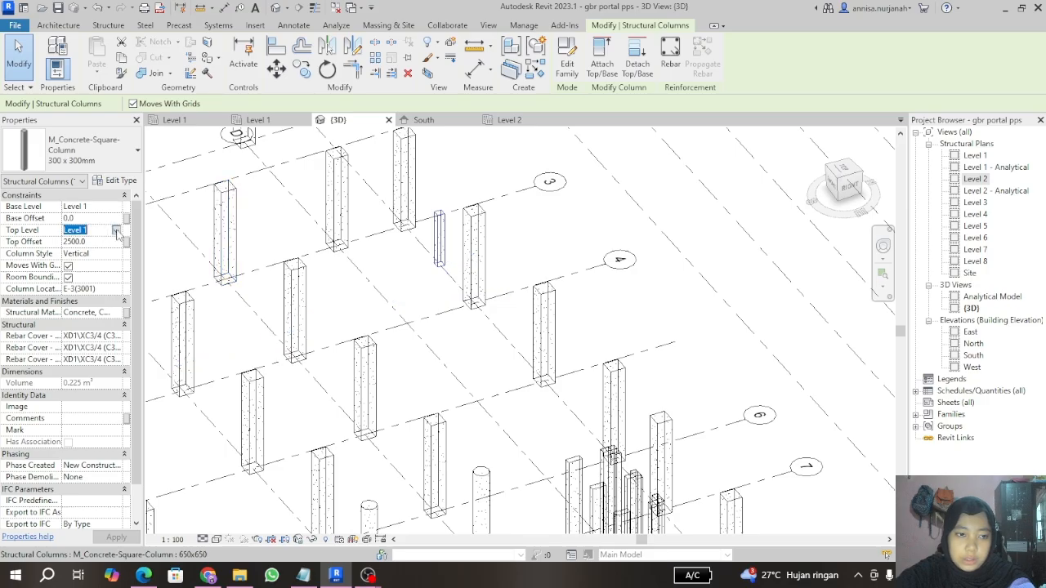
{"action": "left_click", "coordinate": [116, 232]}
{"action": "left_click", "coordinate": [81, 253]}
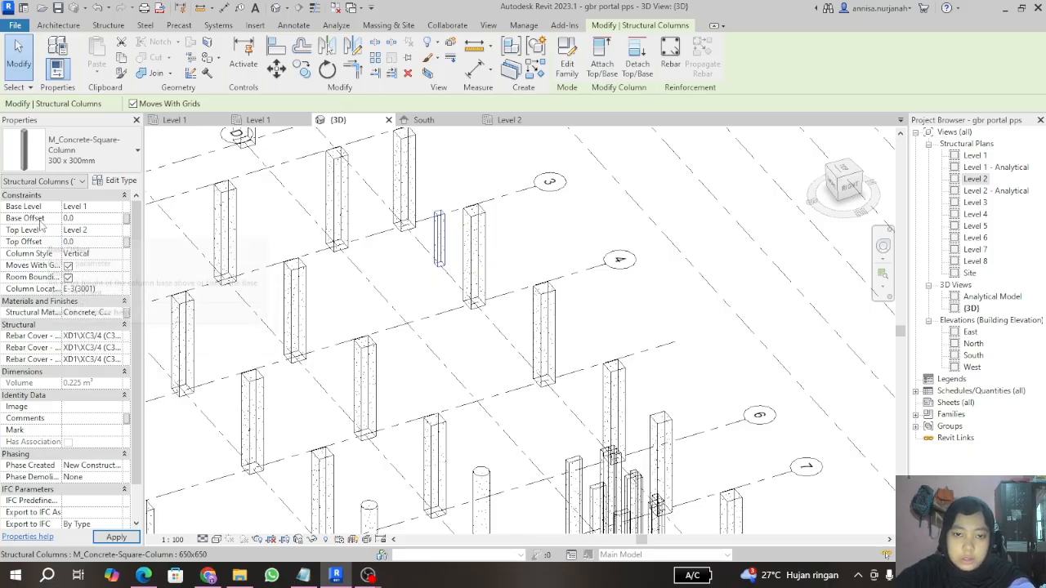
{"action": "scroll", "coordinate": [445, 218], "scroll_direction": "down", "scroll_amount": 2}
{"action": "scroll", "coordinate": [443, 217], "scroll_direction": "up", "scroll_amount": 3}
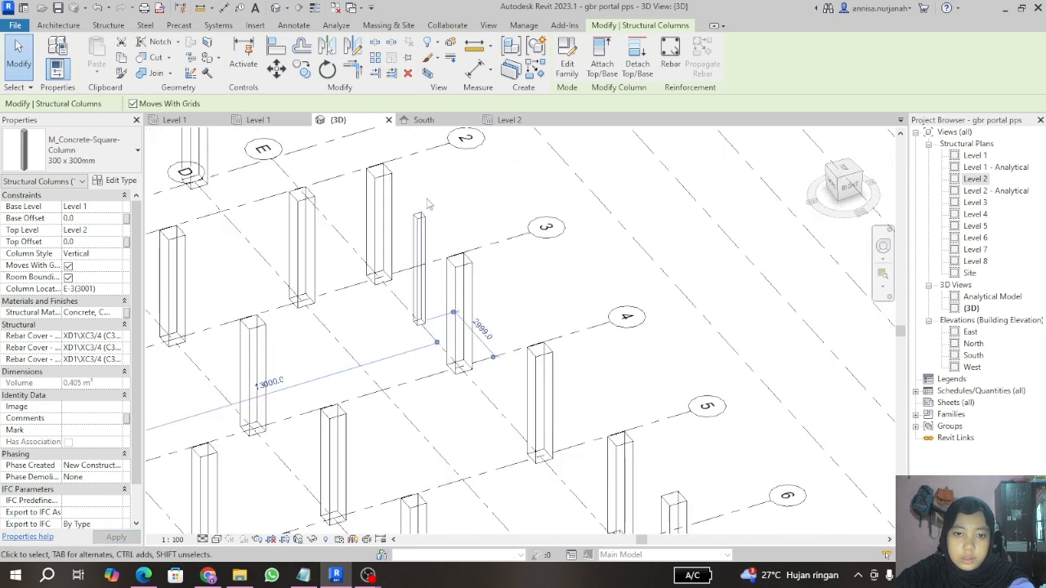
{"action": "left_click", "coordinate": [419, 121]}
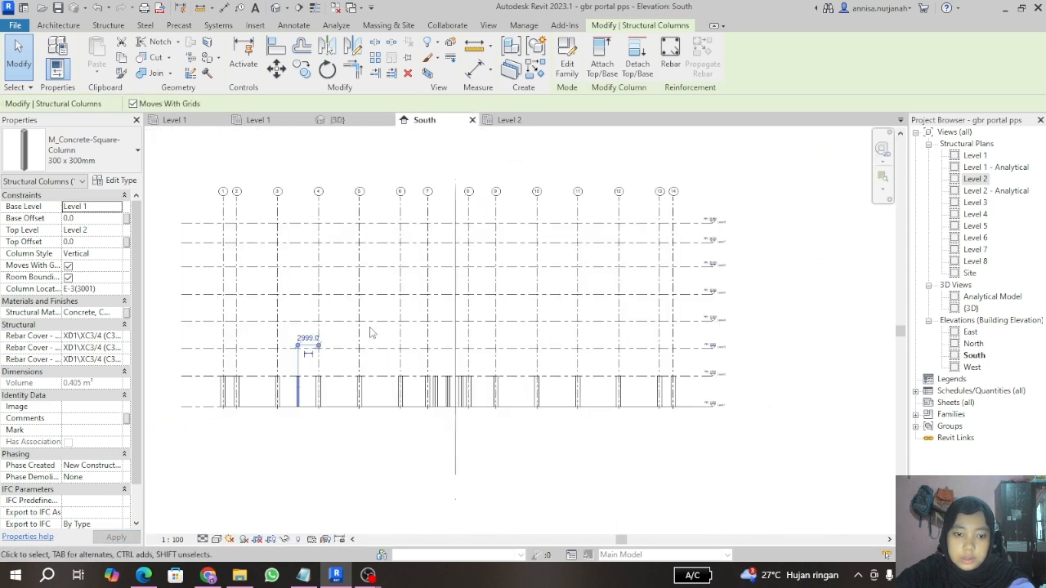
{"action": "left_click", "coordinate": [288, 433]}
{"action": "scroll", "coordinate": [288, 433], "scroll_direction": "up", "scroll_amount": 4}
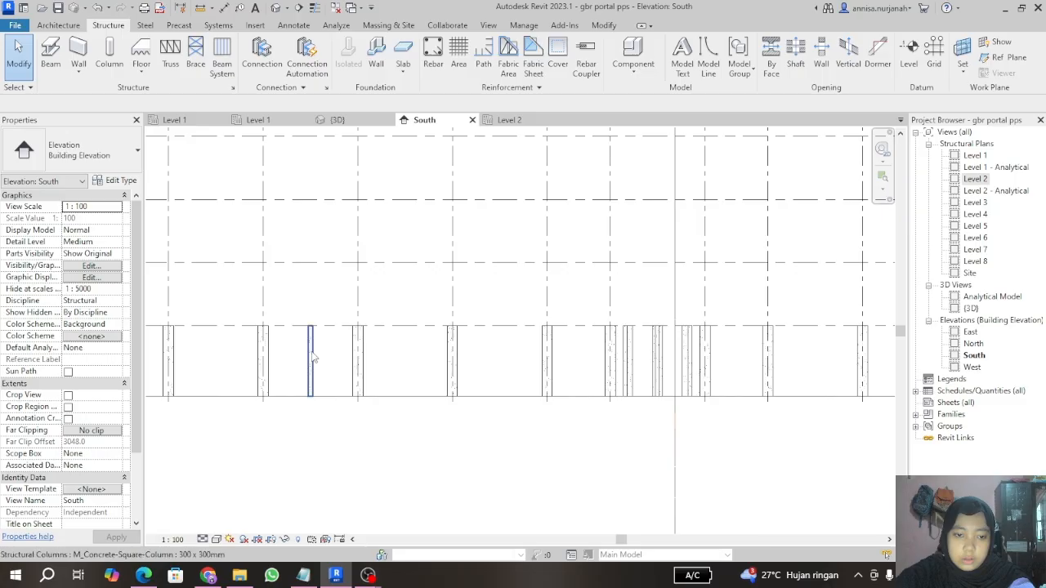
Step: Start a multiple copy of the 300 x 300mm column in the Level 1 plan, using its midpoint as the base point
{"action": "left_click", "coordinate": [258, 120]}
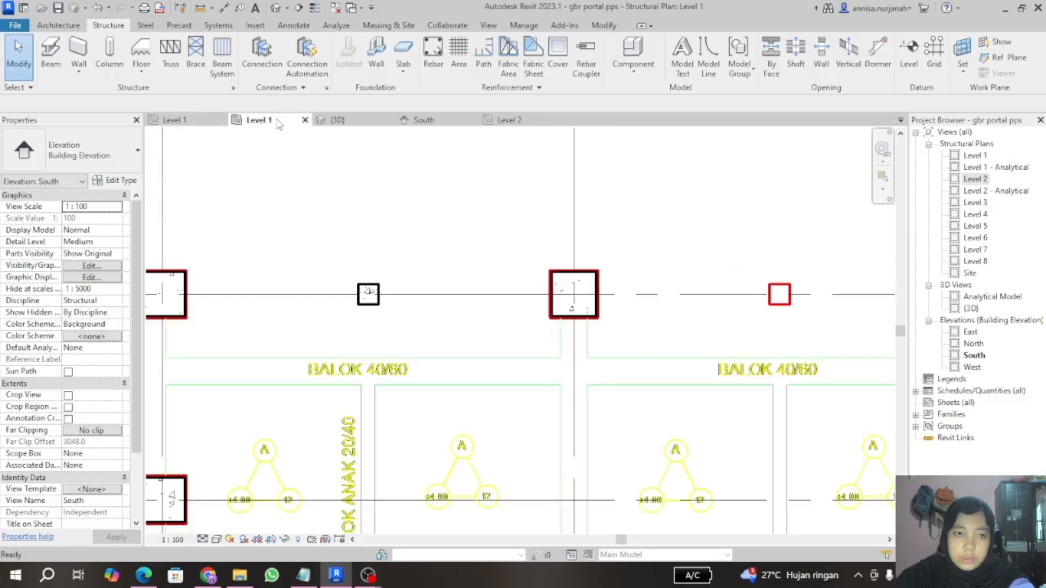
{"action": "scroll", "coordinate": [341, 269], "scroll_direction": "down", "scroll_amount": 4}
{"action": "scroll", "coordinate": [339, 278], "scroll_direction": "up", "scroll_amount": 4}
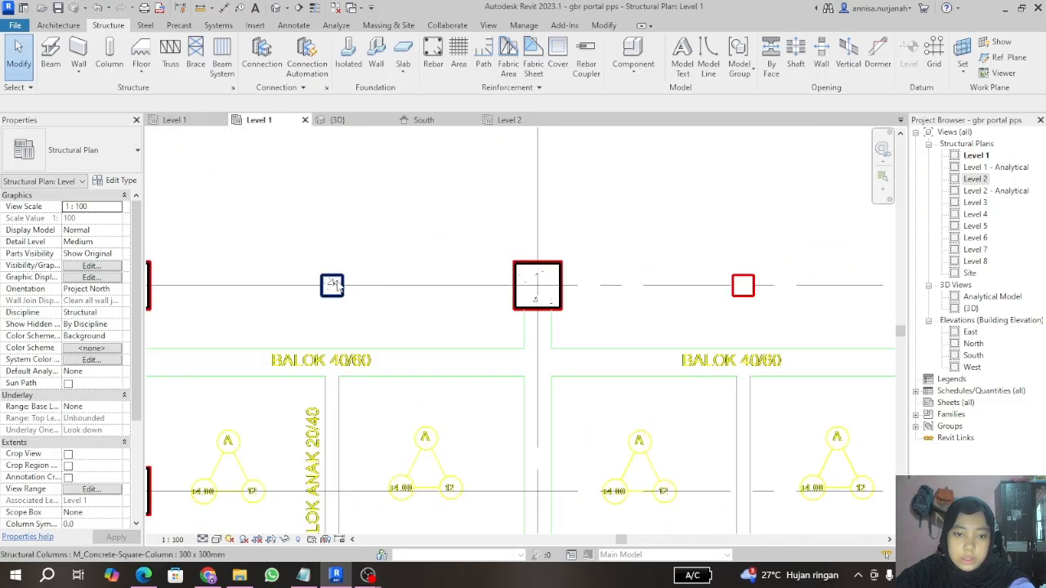
{"action": "left_click", "coordinate": [333, 285]}
{"action": "left_click", "coordinate": [302, 70]}
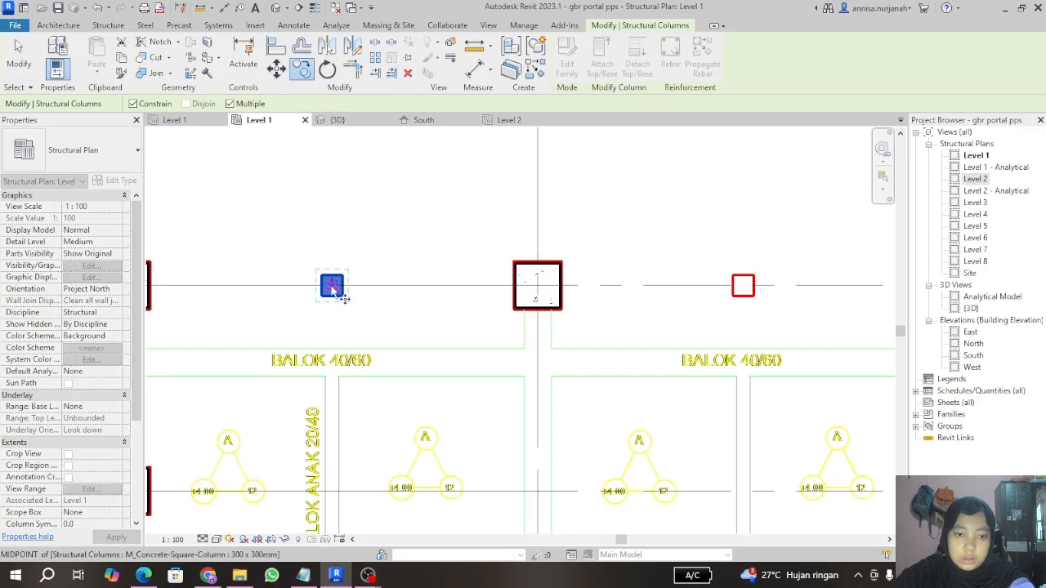
{"action": "scroll", "coordinate": [331, 286], "scroll_direction": "up", "scroll_amount": 3}
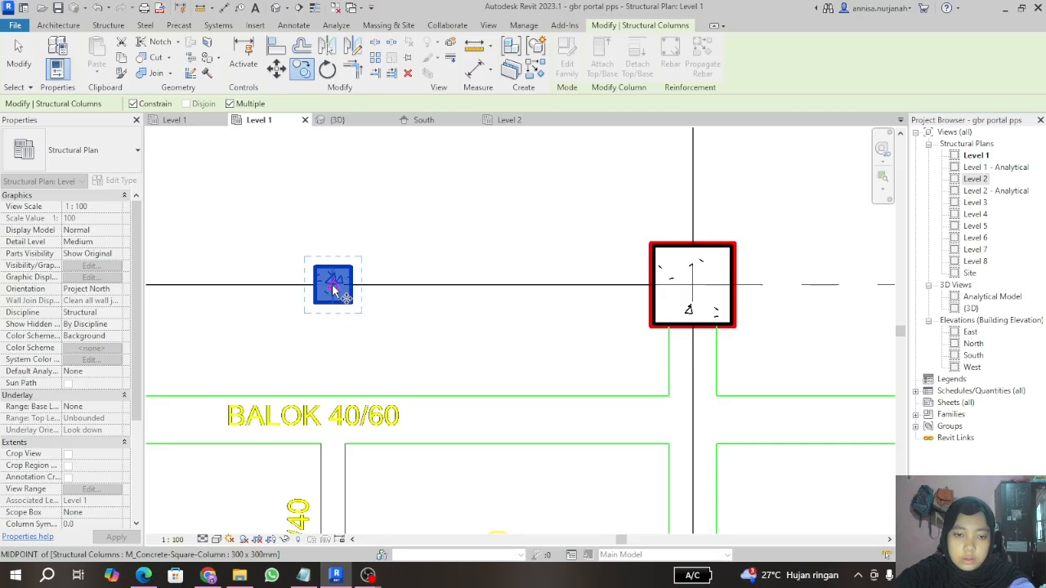
{"action": "left_click", "coordinate": [331, 285]}
{"action": "scroll", "coordinate": [347, 175], "scroll_direction": "down", "scroll_amount": 5}
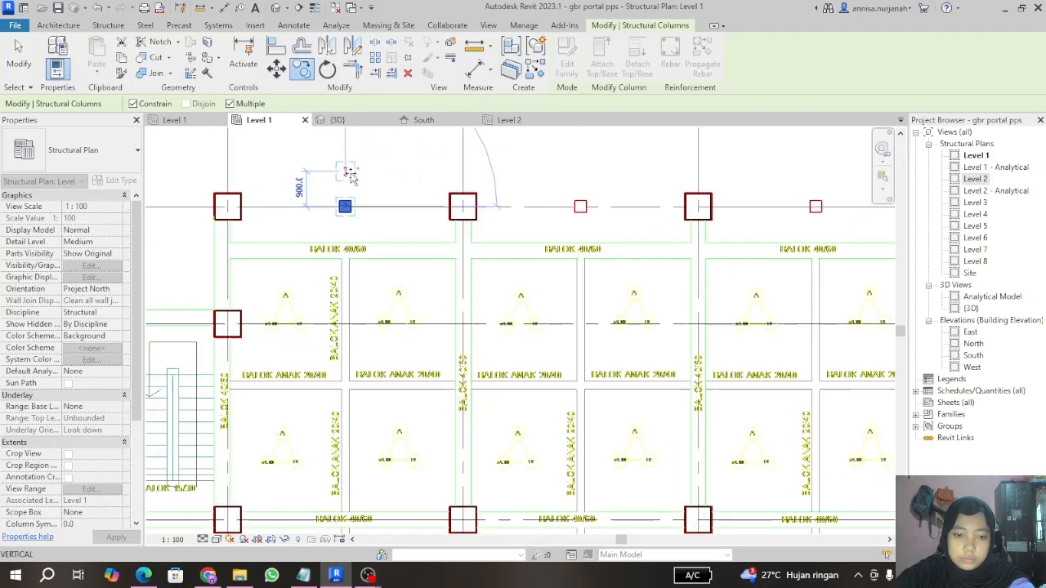
{"action": "scroll", "coordinate": [350, 178], "scroll_direction": "down", "scroll_amount": 5}
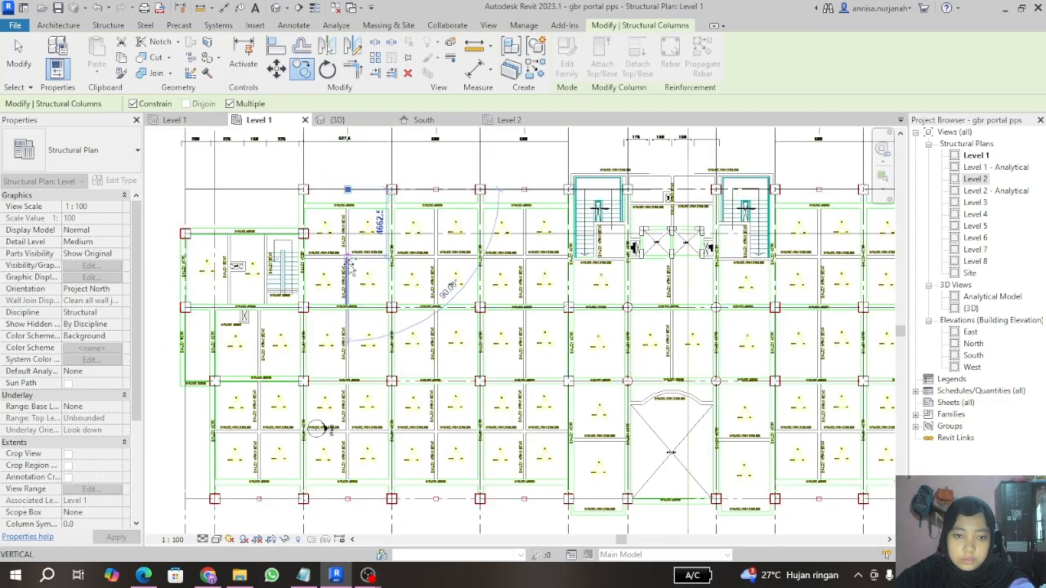
{"action": "scroll", "coordinate": [351, 265], "scroll_direction": "up", "scroll_amount": 10}
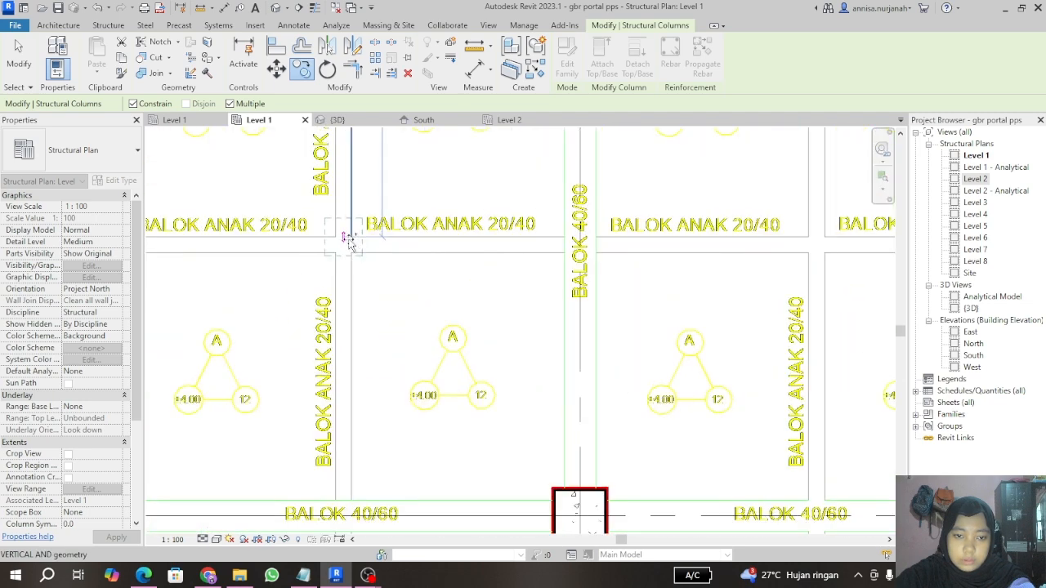
{"action": "scroll", "coordinate": [347, 243], "scroll_direction": "up", "scroll_amount": 3}
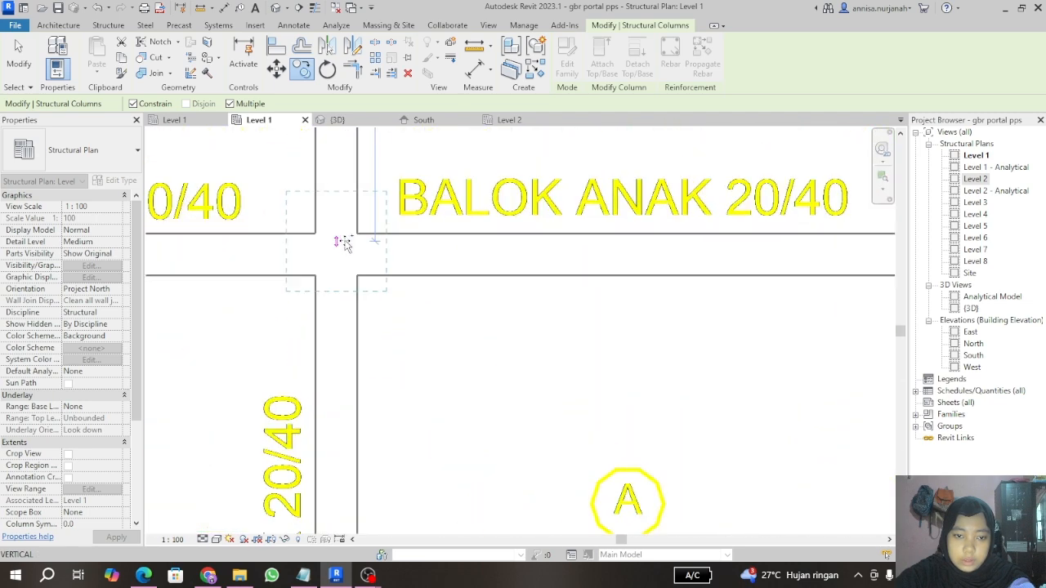
Step: Switch to the DENAH KOLOM.pdf plan in the browser, examine where the small K8 columns stand between the grids, and return to Revit
{"action": "left_click", "coordinate": [143, 575]}
{"action": "left_click", "coordinate": [248, 13]}
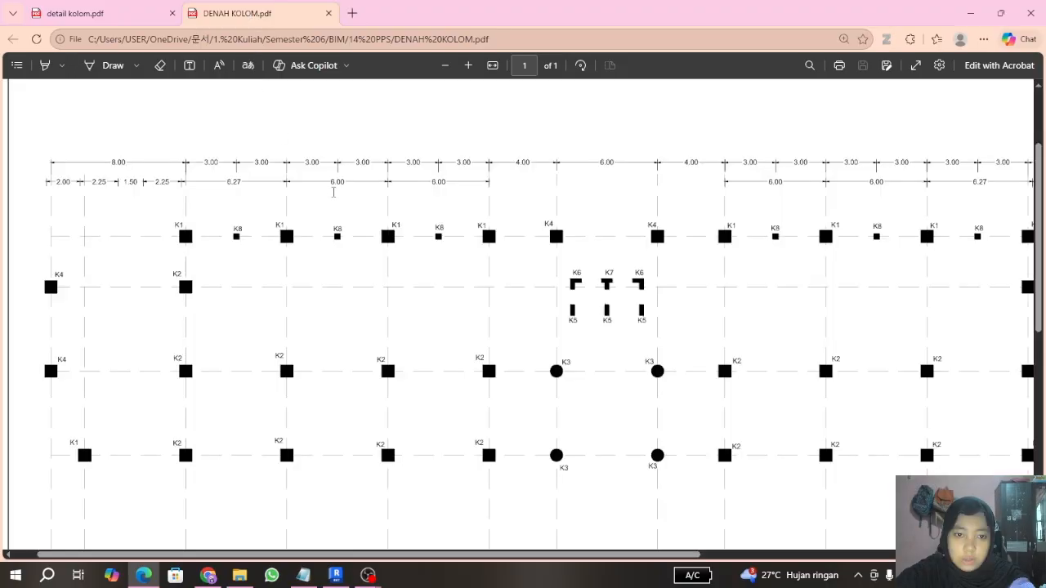
{"action": "scroll", "coordinate": [334, 204], "scroll_direction": "down", "scroll_amount": 4}
{"action": "scroll", "coordinate": [309, 302], "scroll_direction": "up", "scroll_amount": 2}
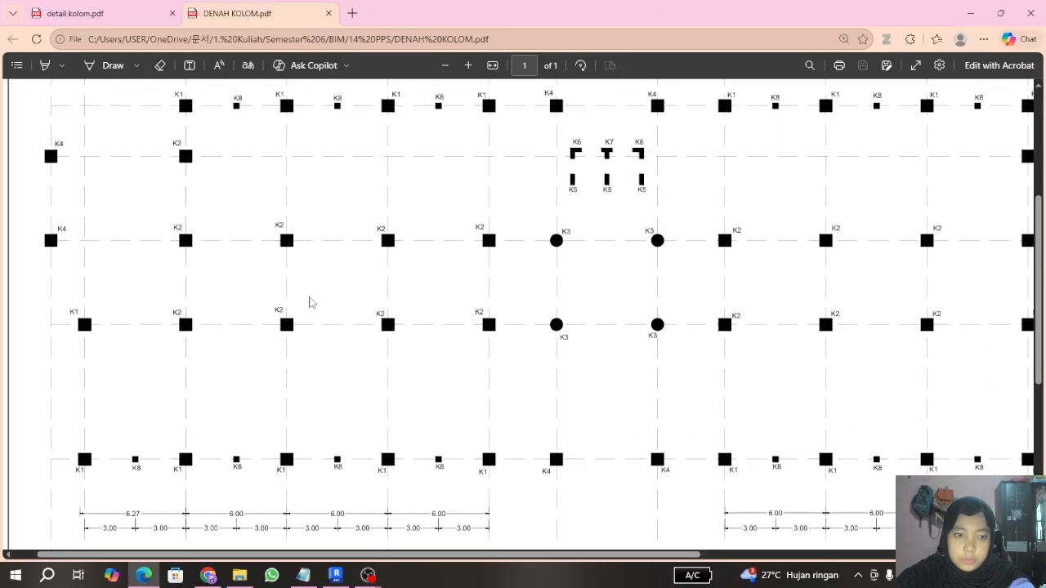
{"action": "scroll", "coordinate": [249, 212], "scroll_direction": "up", "scroll_amount": 2}
{"action": "scroll", "coordinate": [233, 270], "scroll_direction": "down", "scroll_amount": 3}
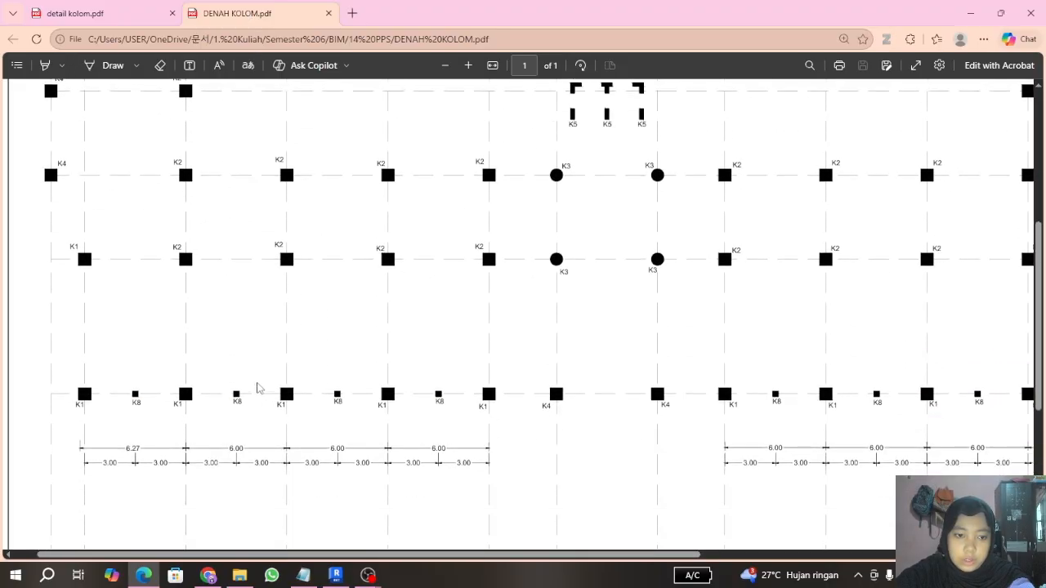
{"action": "scroll", "coordinate": [325, 378], "scroll_direction": "up", "scroll_amount": 4}
{"action": "scroll", "coordinate": [443, 273], "scroll_direction": "down", "scroll_amount": 4}
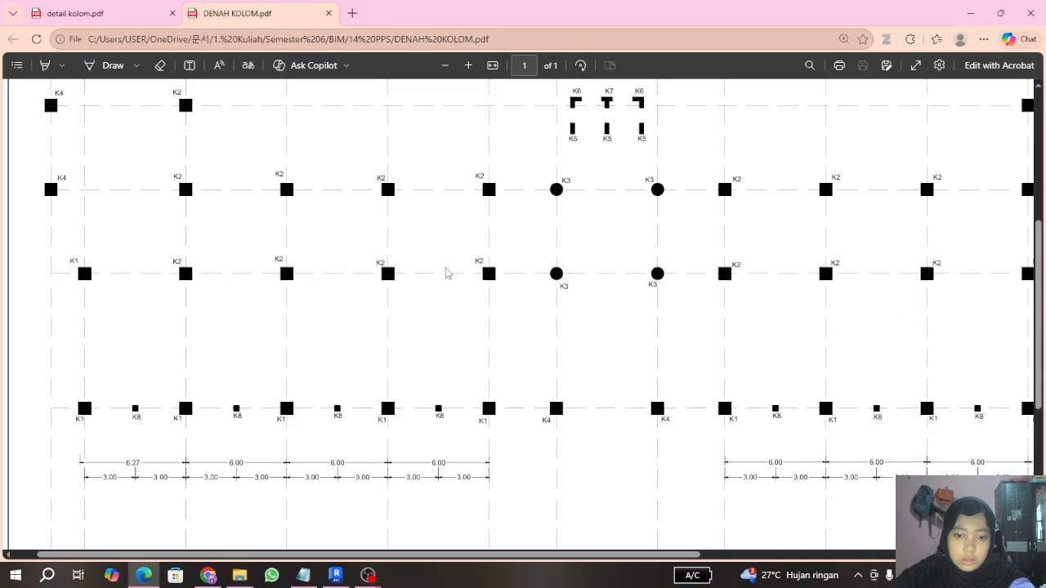
{"action": "left_click", "coordinate": [967, 12]}
Step: Place the copied 300 x 300mm column at the small square outline on grid A, midway between grids 3 and 4, and end the copy
{"action": "scroll", "coordinate": [384, 339], "scroll_direction": "down", "scroll_amount": 4}
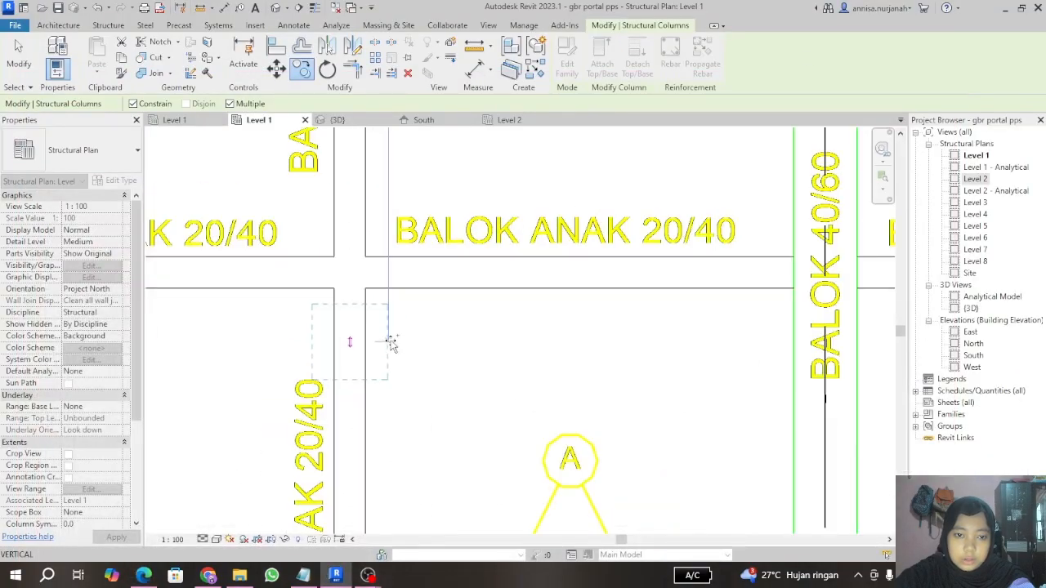
{"action": "scroll", "coordinate": [362, 238], "scroll_direction": "down", "scroll_amount": 6}
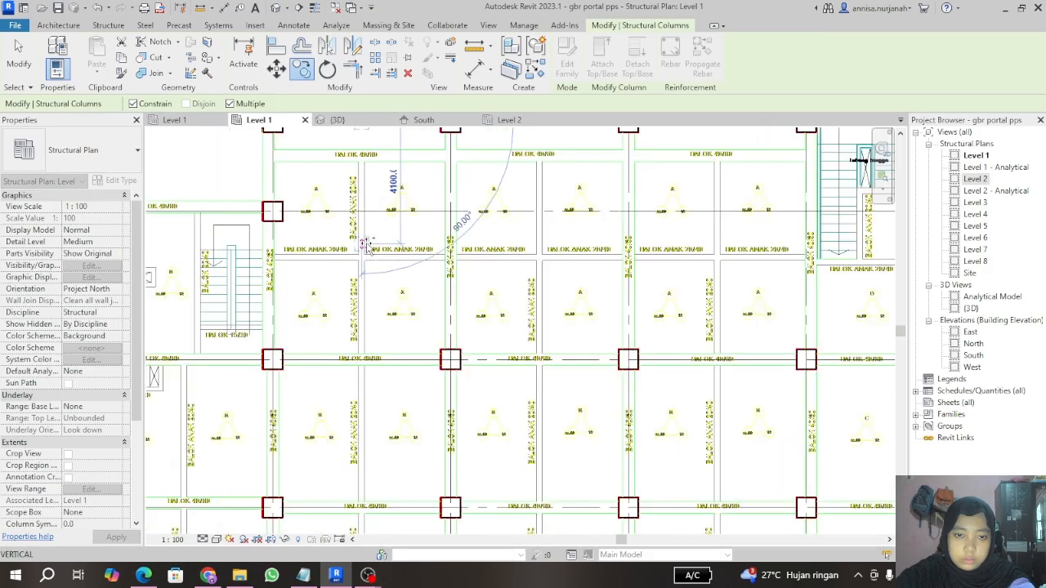
{"action": "scroll", "coordinate": [357, 513], "scroll_direction": "up", "scroll_amount": 8}
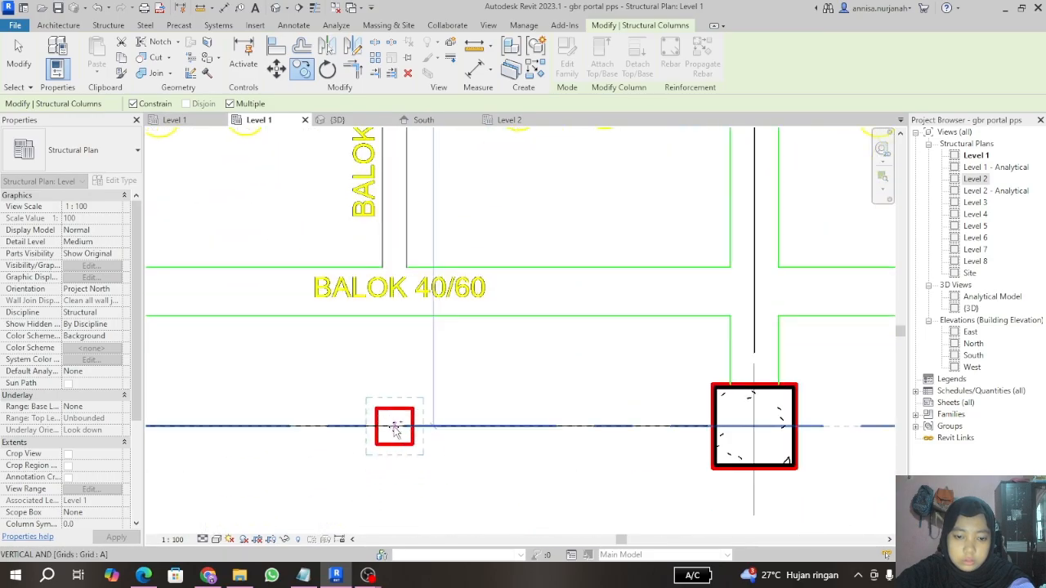
{"action": "scroll", "coordinate": [395, 426], "scroll_direction": "up", "scroll_amount": 3}
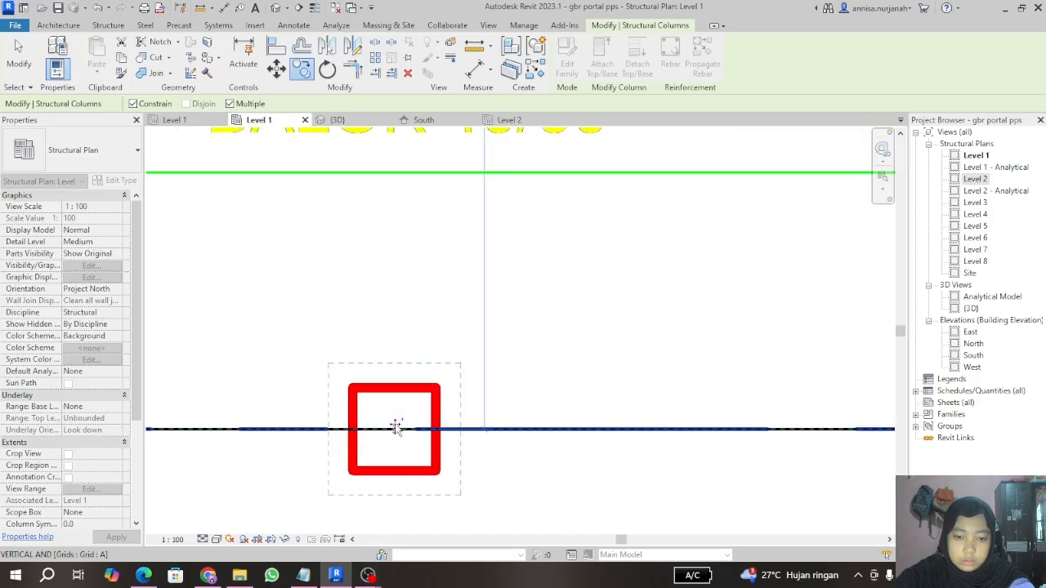
{"action": "left_click", "coordinate": [391, 429]}
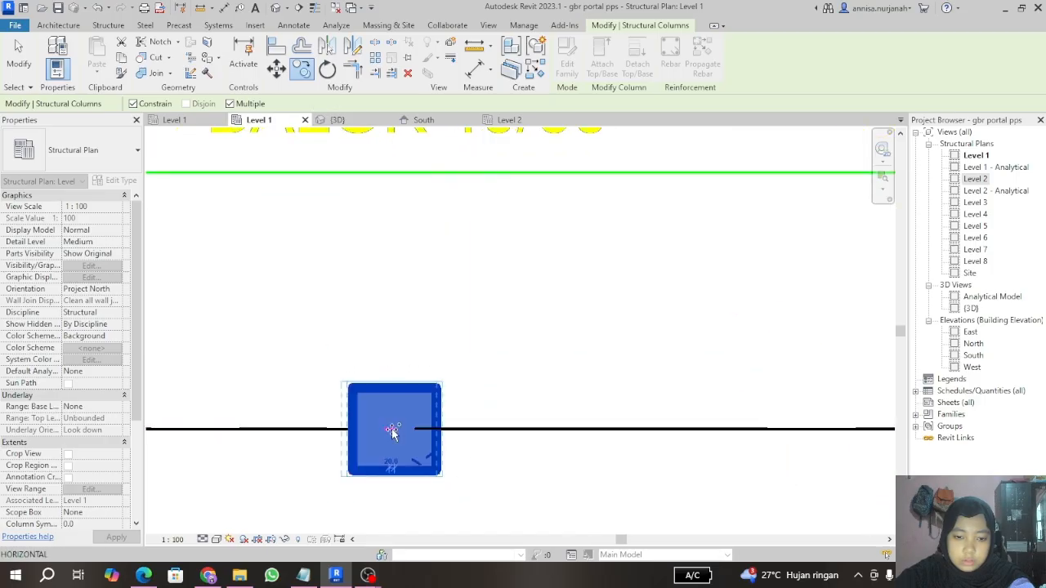
{"action": "left_click", "coordinate": [10, 55]}
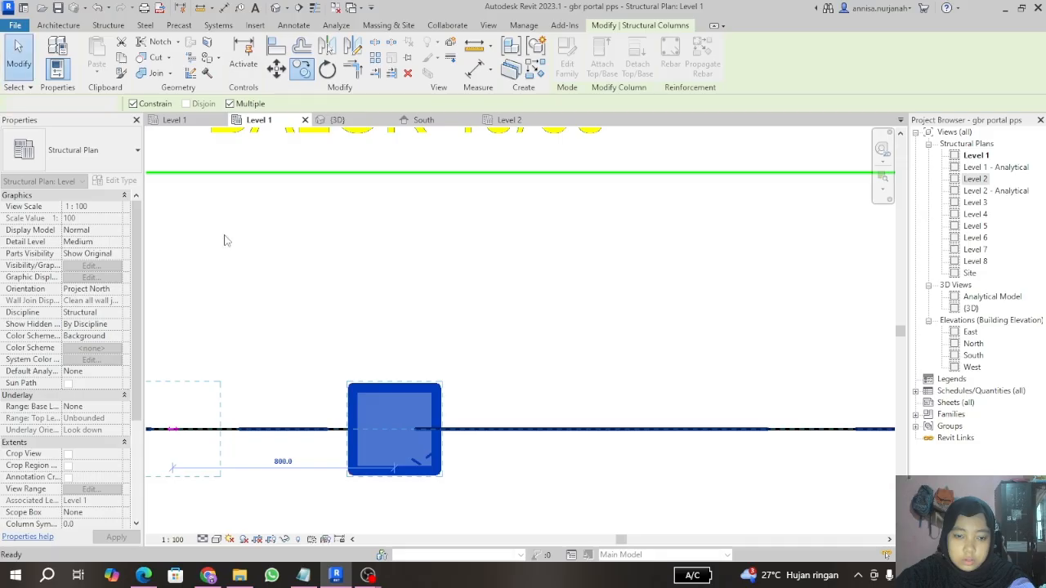
Step: Multiple-copy the two 300 x 300mm columns between grids 3 and 4 (rows A and E) into bays 4-5 and 5-6, using grid 3's endpoint as base
{"action": "scroll", "coordinate": [389, 449], "scroll_direction": "down", "scroll_amount": 2}
{"action": "scroll", "coordinate": [389, 446], "scroll_direction": "down", "scroll_amount": 6}
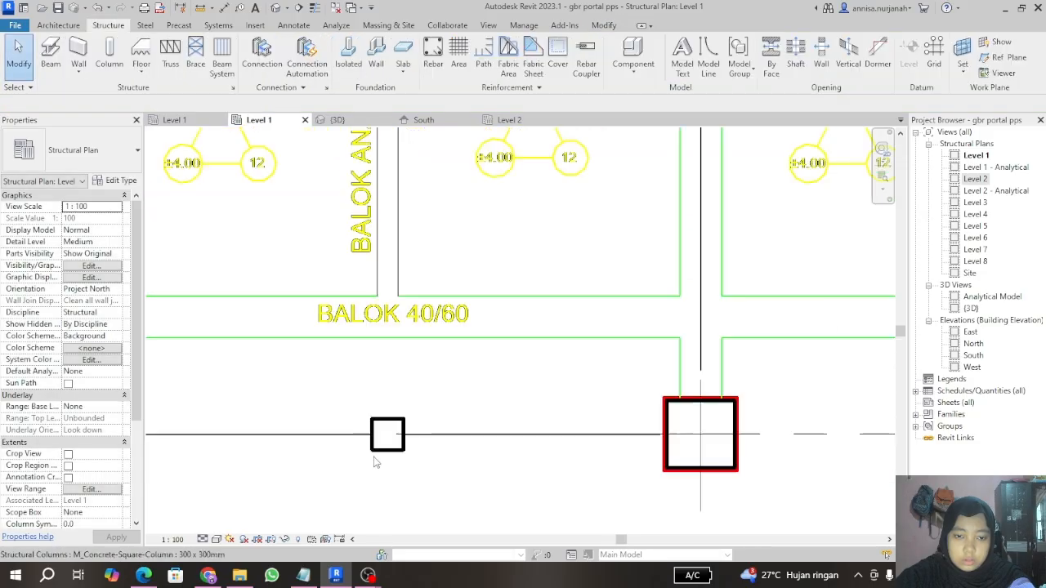
{"action": "scroll", "coordinate": [375, 464], "scroll_direction": "down", "scroll_amount": 3}
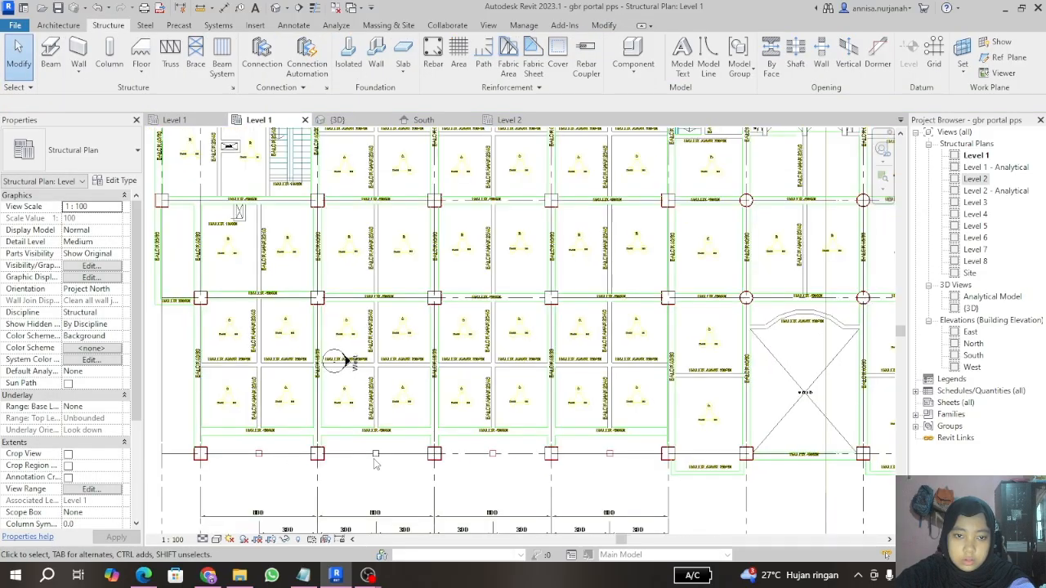
{"action": "scroll", "coordinate": [375, 460], "scroll_direction": "down", "scroll_amount": 3}
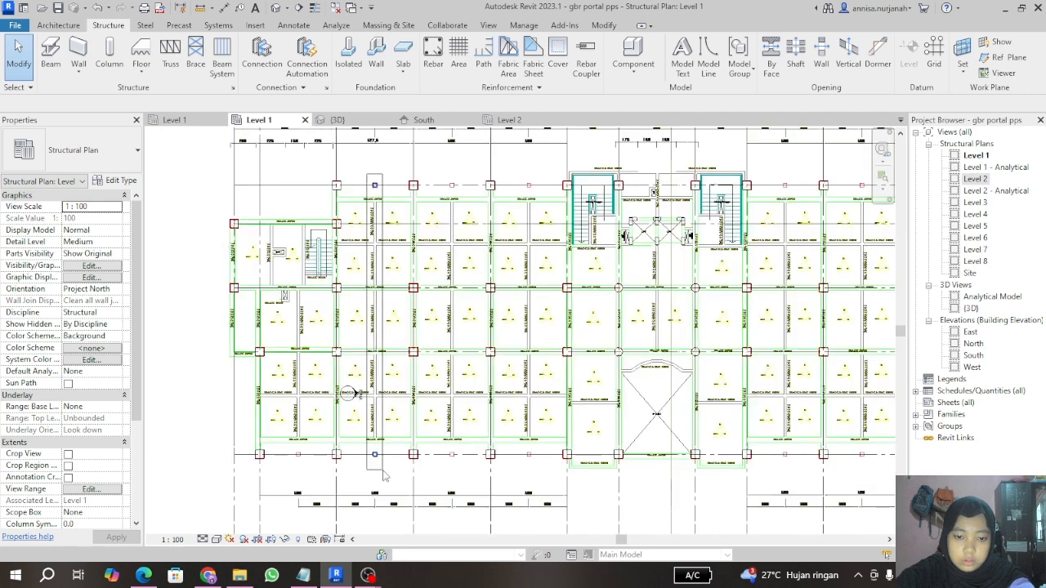
{"action": "left_click_drag", "start_coordinate": [366, 174], "coordinate": [384, 477]}
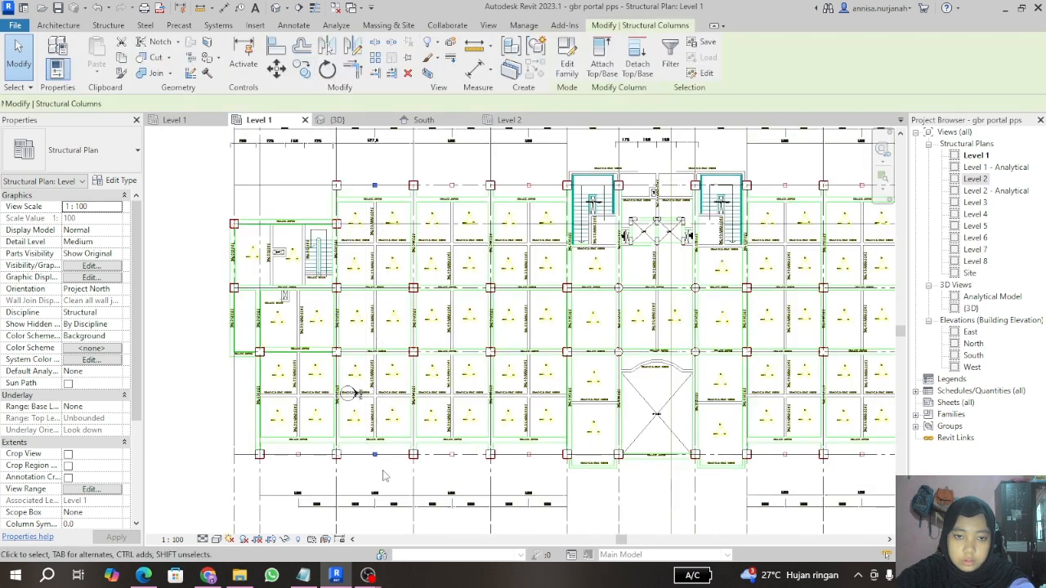
{"action": "left_click", "coordinate": [303, 71]}
{"action": "scroll", "coordinate": [381, 235], "scroll_direction": "down", "scroll_amount": 2}
{"action": "scroll", "coordinate": [380, 235], "scroll_direction": "down", "scroll_amount": 2}
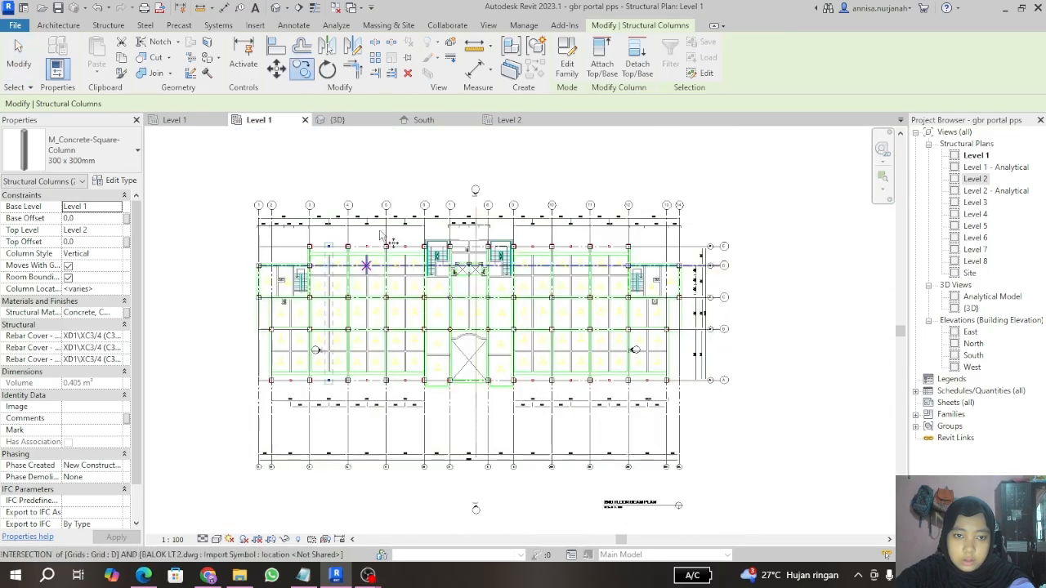
{"action": "scroll", "coordinate": [343, 225], "scroll_direction": "up", "scroll_amount": 3}
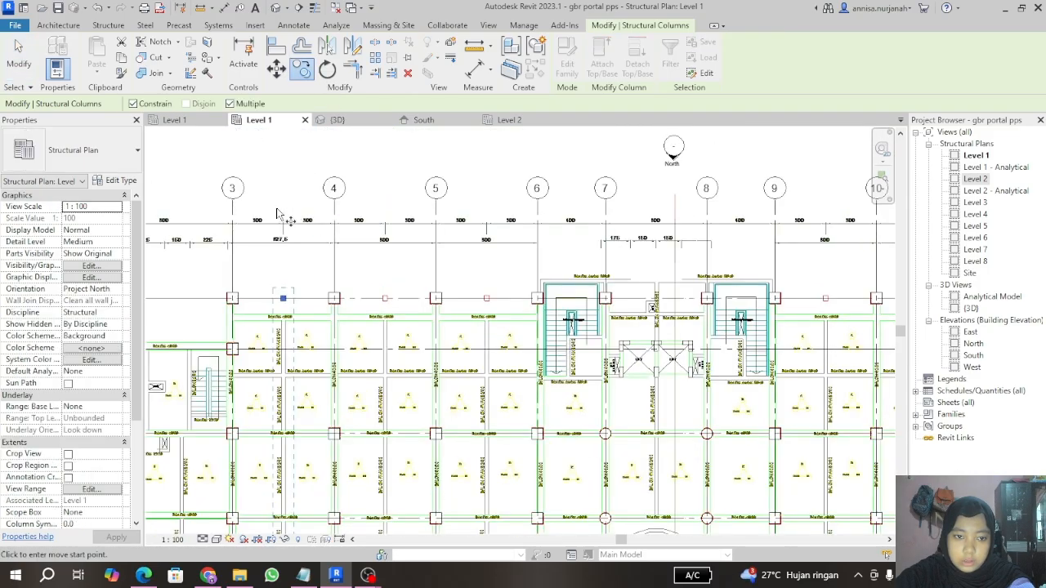
{"action": "left_click", "coordinate": [232, 199]}
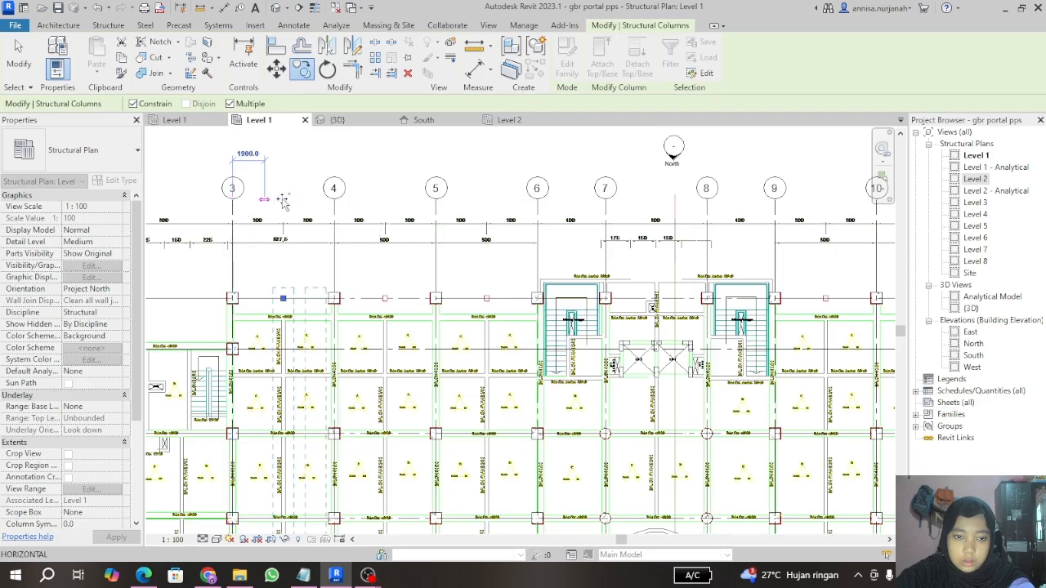
{"action": "left_click", "coordinate": [332, 198]}
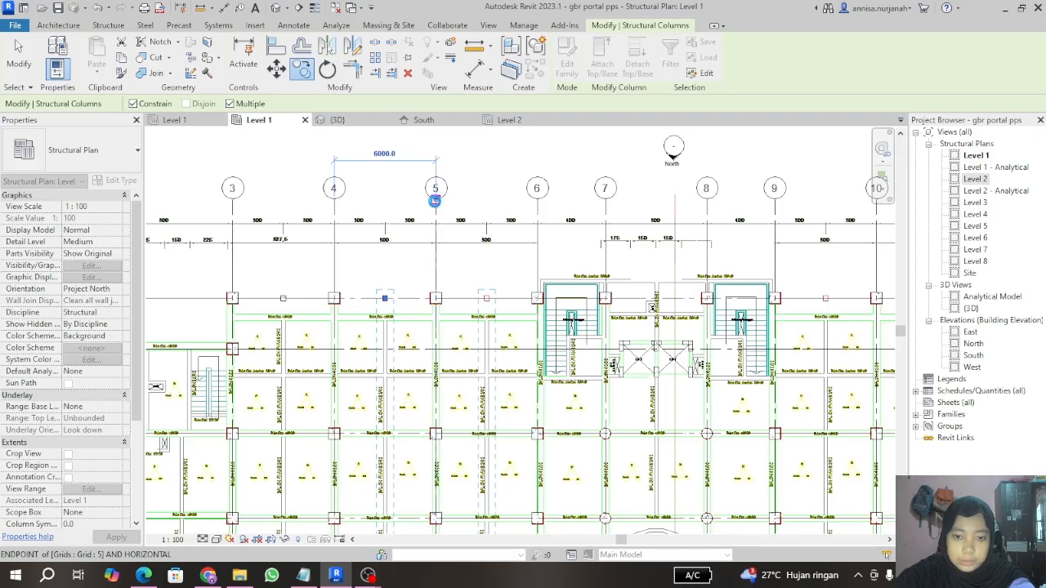
{"action": "left_click", "coordinate": [436, 200]}
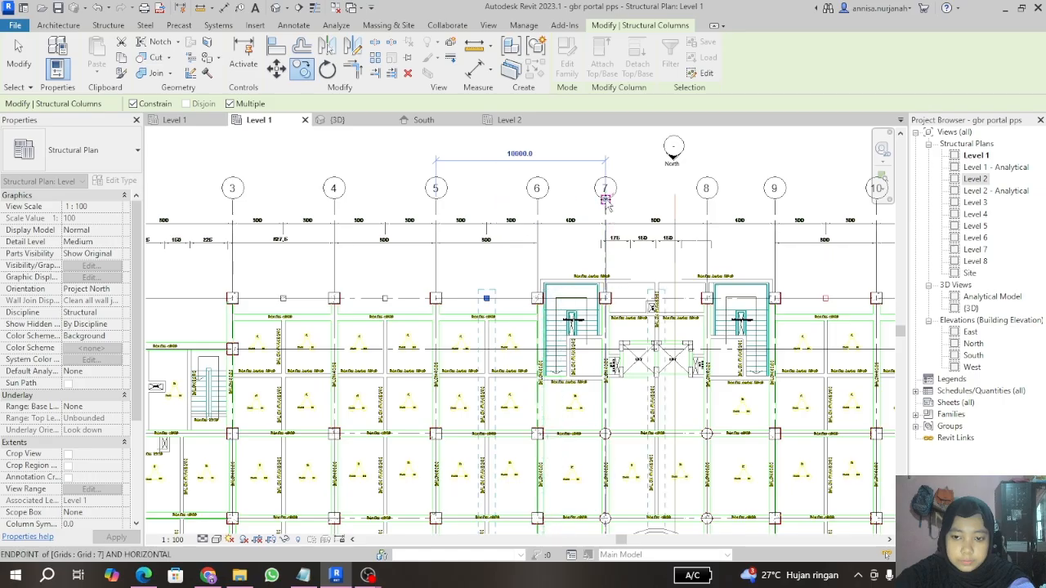
Step: Continue the multiple copy of the column pair into the bays between grids 9-10, 10-11 and 11-12, and end the copy
{"action": "scroll", "coordinate": [372, 234], "scroll_direction": "down", "scroll_amount": 1}
{"action": "scroll", "coordinate": [373, 234], "scroll_direction": "down", "scroll_amount": 1}
{"action": "scroll", "coordinate": [621, 237], "scroll_direction": "up", "scroll_amount": 1}
{"action": "left_click", "coordinate": [637, 201]}
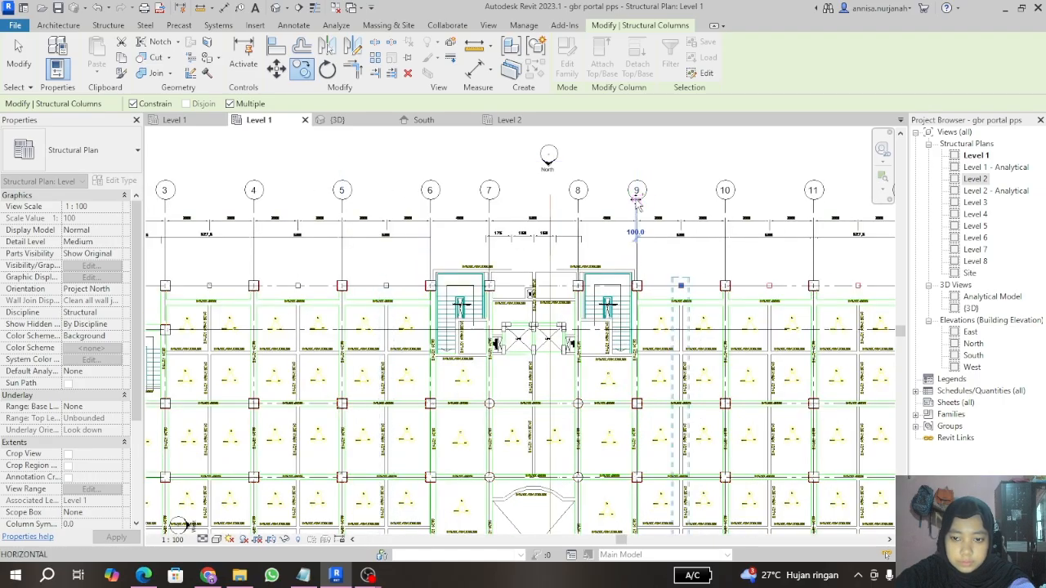
{"action": "left_click", "coordinate": [723, 207]}
{"action": "scroll", "coordinate": [711, 203], "scroll_direction": "down", "scroll_amount": 1}
{"action": "scroll", "coordinate": [686, 196], "scroll_direction": "up", "scroll_amount": 2}
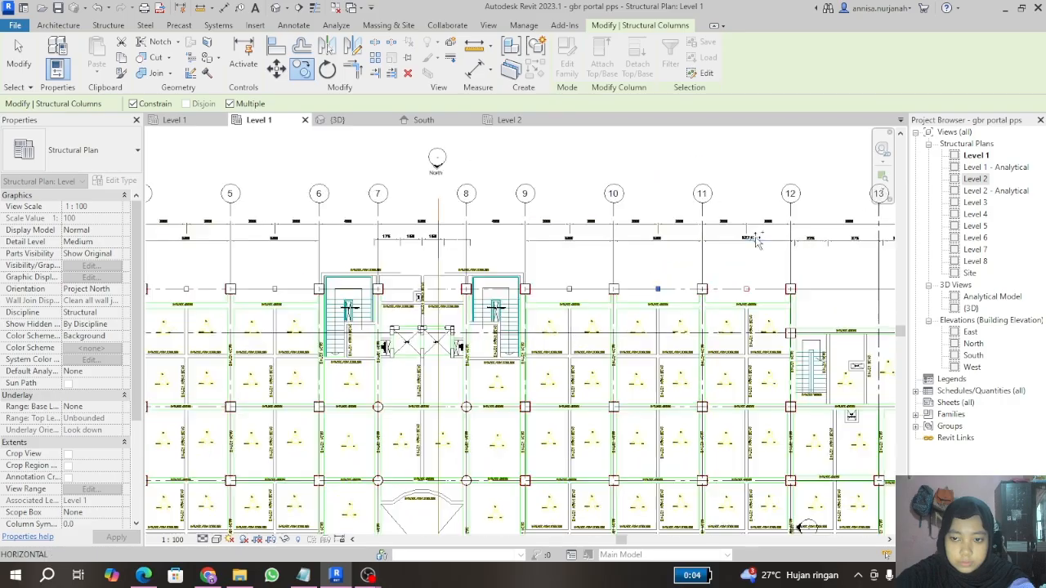
{"action": "left_click", "coordinate": [685, 194]}
{"action": "scroll", "coordinate": [505, 224], "scroll_direction": "down", "scroll_amount": 2}
{"action": "scroll", "coordinate": [707, 243], "scroll_direction": "down", "scroll_amount": 2}
{"action": "key", "text": "Escape"}
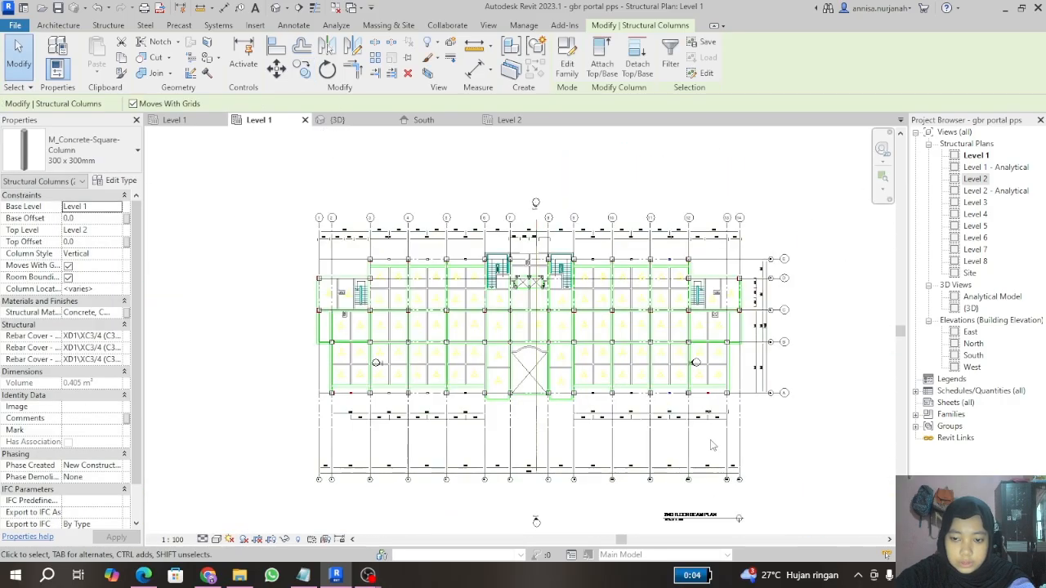
Step: Copy the grid A 300 x 300mm column between grids 11 and 12 to the small outlines in bays 12-13 and 2-3
{"action": "scroll", "coordinate": [708, 408], "scroll_direction": "up", "scroll_amount": 5}
{"action": "key", "text": "Escape"}
{"action": "left_click", "coordinate": [521, 337]}
{"action": "left_click", "coordinate": [302, 69]}
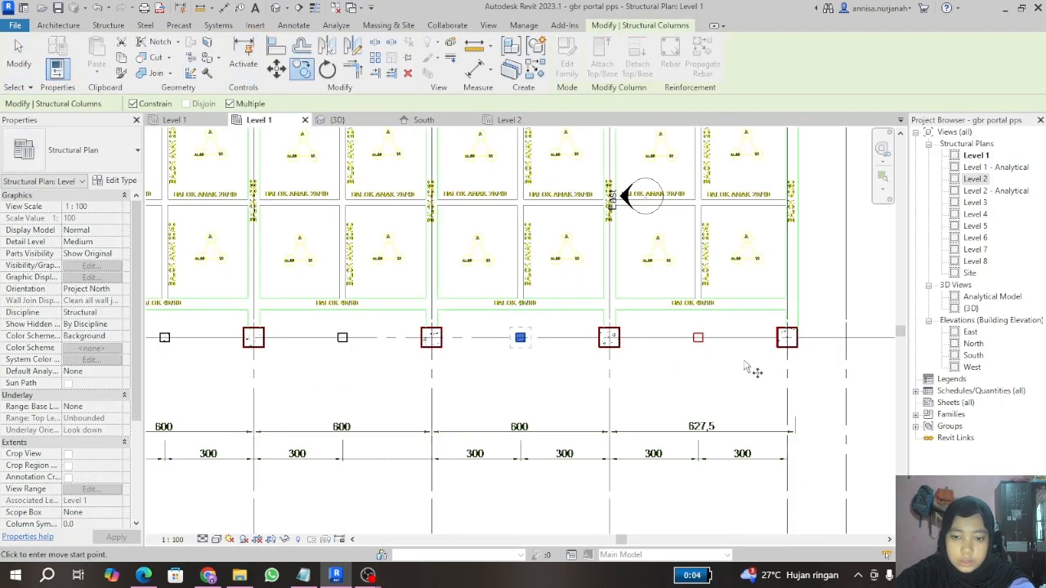
{"action": "scroll", "coordinate": [675, 359], "scroll_direction": "up", "scroll_amount": 3}
{"action": "left_click", "coordinate": [365, 321]}
{"action": "scroll", "coordinate": [793, 327], "scroll_direction": "down", "scroll_amount": 5}
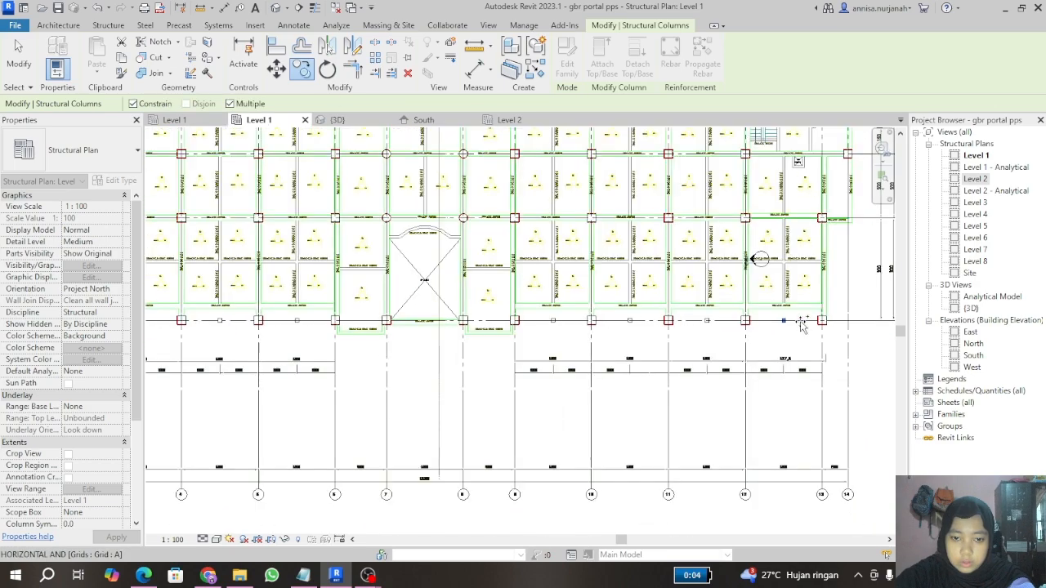
{"action": "scroll", "coordinate": [357, 310], "scroll_direction": "up", "scroll_amount": 8}
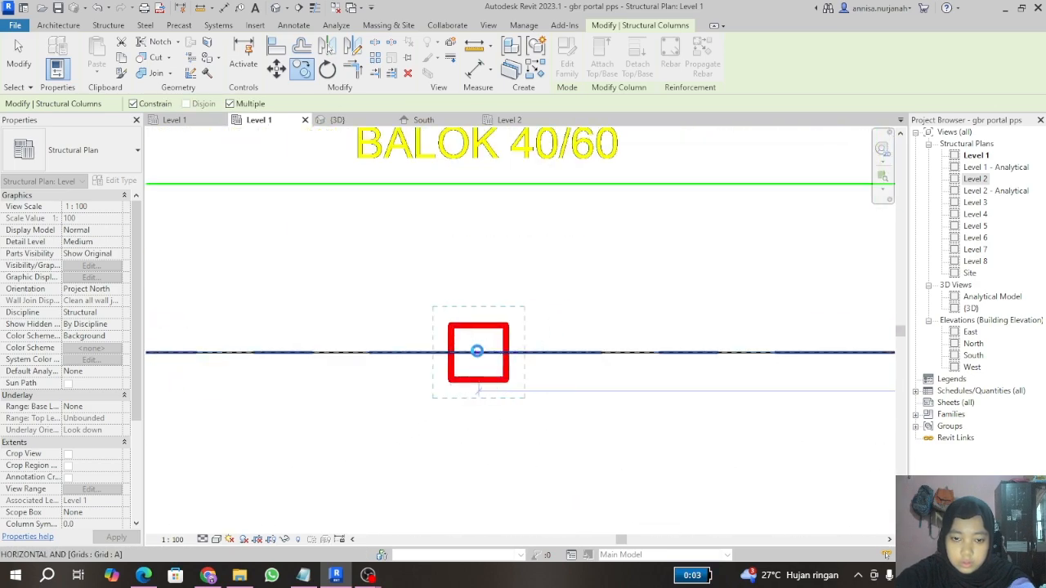
{"action": "left_click", "coordinate": [476, 350]}
{"action": "key", "text": "Escape"}
{"action": "key", "text": "Escape"}
{"action": "scroll", "coordinate": [349, 347], "scroll_direction": "down", "scroll_amount": 6}
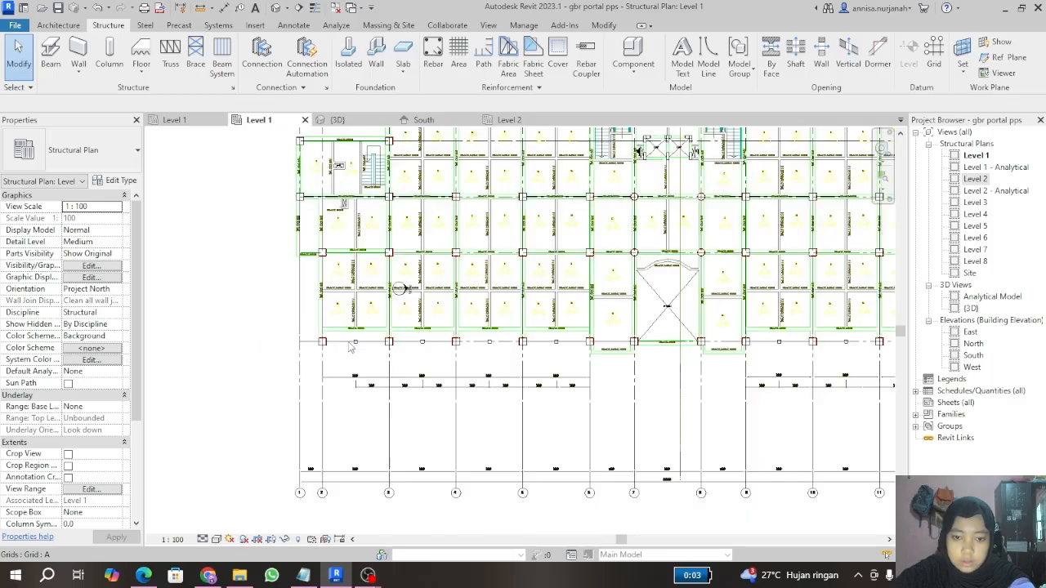
Step: Check the small column positions against the grids in the Level 1 plan and in the Level 2 plan
{"action": "scroll", "coordinate": [352, 348], "scroll_direction": "down", "scroll_amount": 3}
{"action": "scroll", "coordinate": [357, 262], "scroll_direction": "up", "scroll_amount": 3}
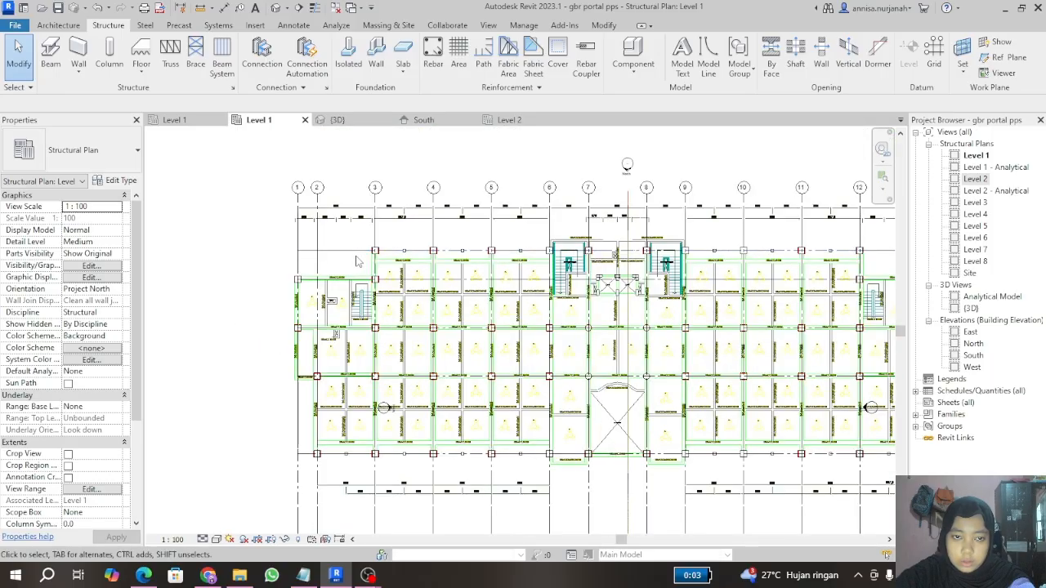
{"action": "scroll", "coordinate": [356, 262], "scroll_direction": "up", "scroll_amount": 4}
{"action": "scroll", "coordinate": [299, 253], "scroll_direction": "down", "scroll_amount": 4}
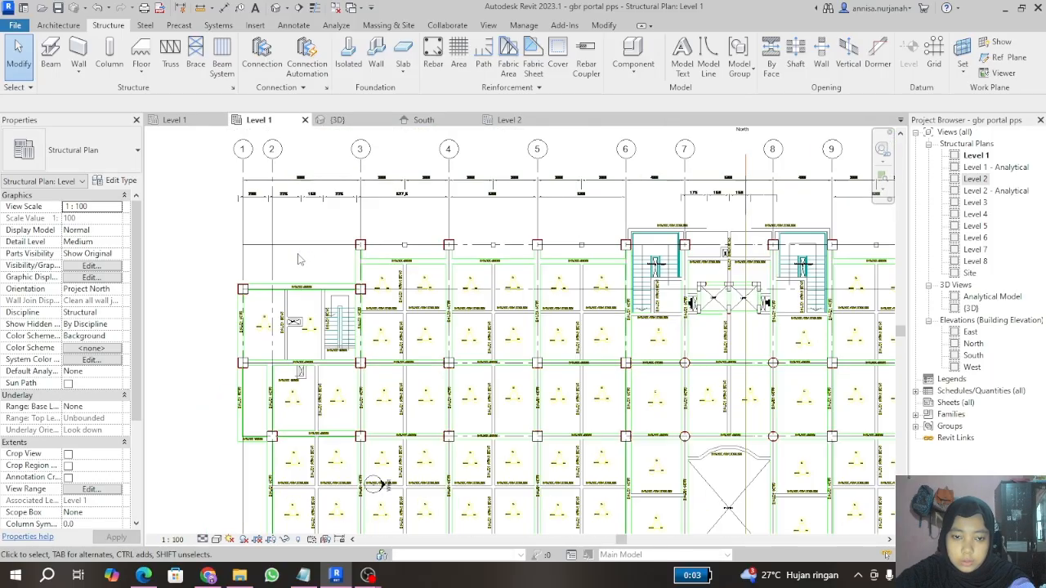
{"action": "left_click", "coordinate": [509, 120]}
{"action": "scroll", "coordinate": [433, 269], "scroll_direction": "down", "scroll_amount": 2}
{"action": "scroll", "coordinate": [400, 269], "scroll_direction": "up", "scroll_amount": 3}
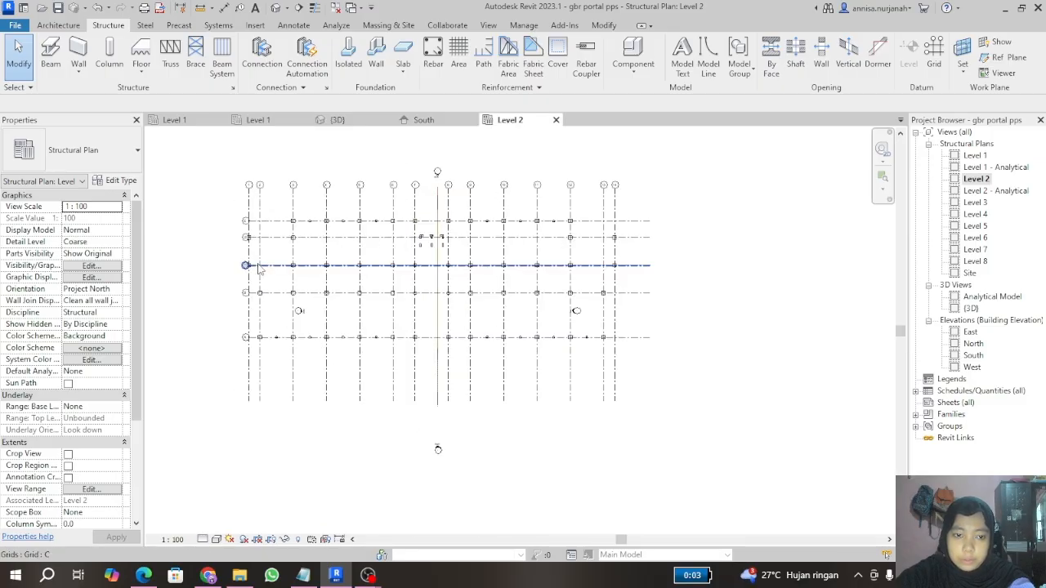
{"action": "scroll", "coordinate": [258, 270], "scroll_direction": "up", "scroll_amount": 3}
Step: Examine the small 300 x 300mm columns along the outer rows in the 3D view, comparing them with the neighbouring large columns
{"action": "left_click", "coordinate": [338, 120]}
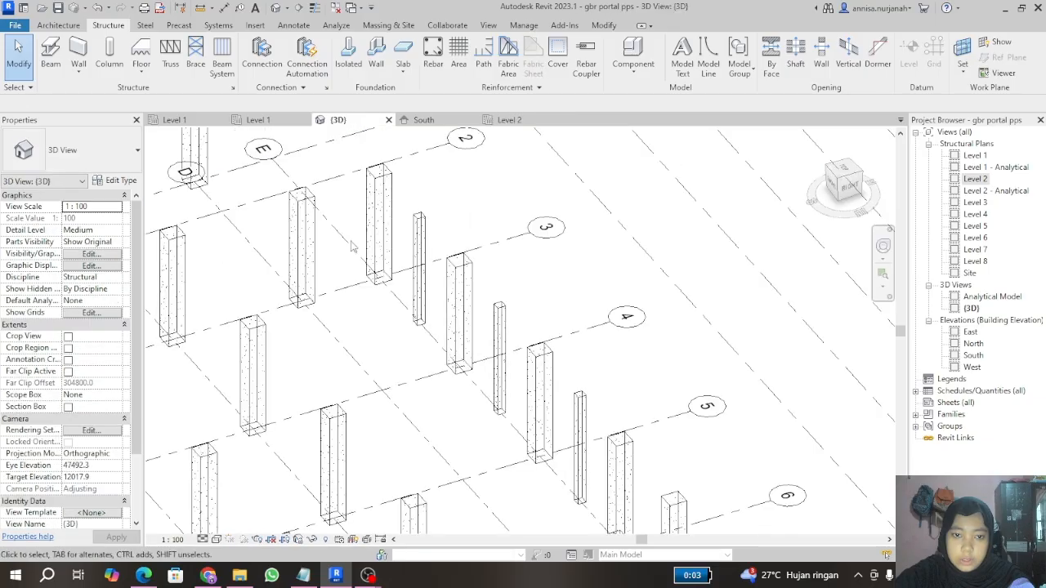
{"action": "scroll", "coordinate": [351, 247], "scroll_direction": "down", "scroll_amount": 3}
{"action": "scroll", "coordinate": [477, 239], "scroll_direction": "up", "scroll_amount": 4}
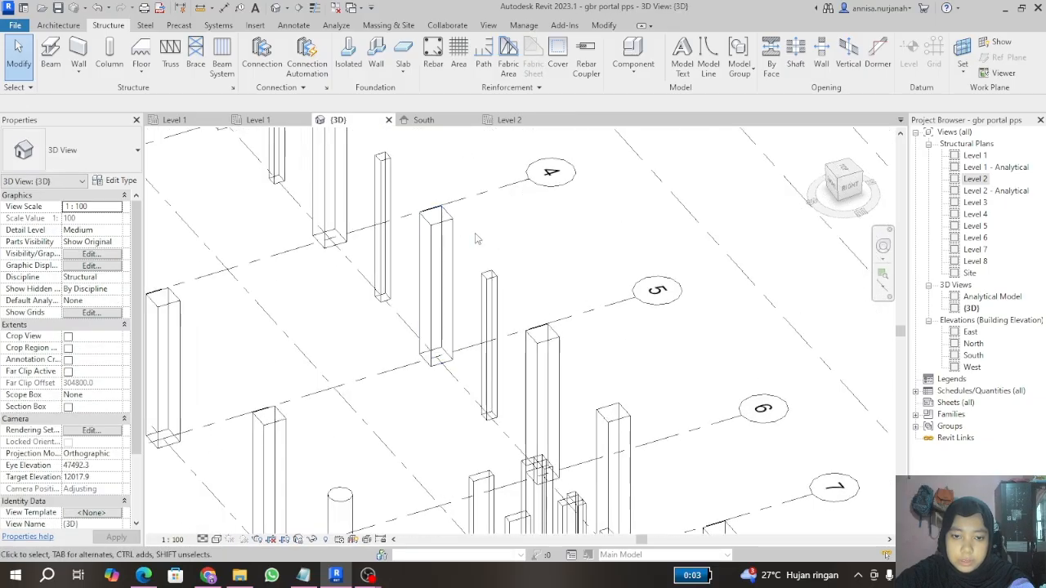
{"action": "scroll", "coordinate": [477, 239], "scroll_direction": "down", "scroll_amount": 3}
{"action": "scroll", "coordinate": [665, 421], "scroll_direction": "up", "scroll_amount": 4}
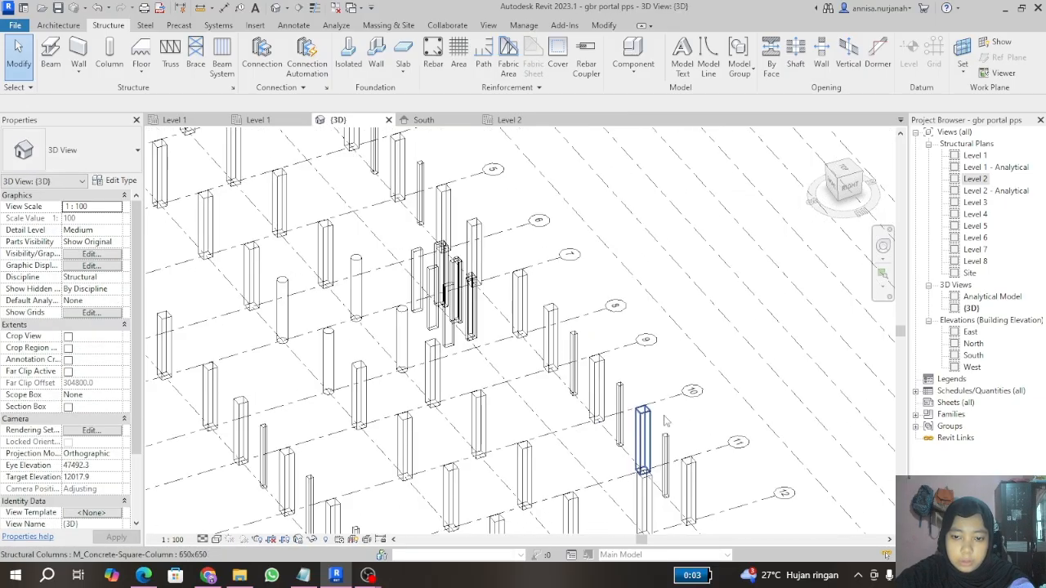
{"action": "scroll", "coordinate": [665, 421], "scroll_direction": "down", "scroll_amount": 2}
{"action": "scroll", "coordinate": [455, 450], "scroll_direction": "up", "scroll_amount": 6}
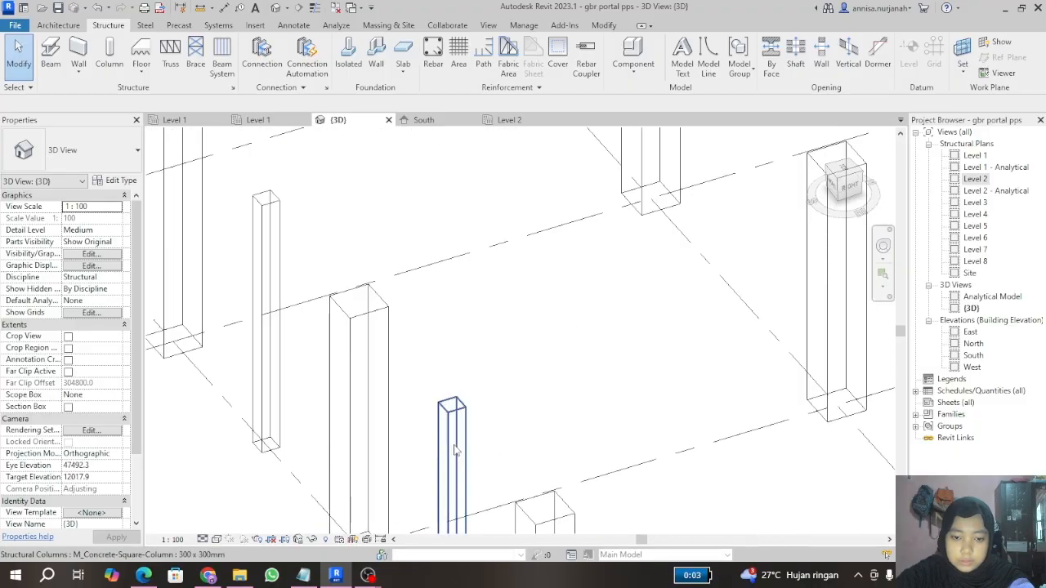
{"action": "scroll", "coordinate": [455, 450], "scroll_direction": "down", "scroll_amount": 3}
Step: Return to the Level 2 structural plan and inspect the area around grids 1 to 7 and rows C to E
{"action": "left_click", "coordinate": [509, 119]}
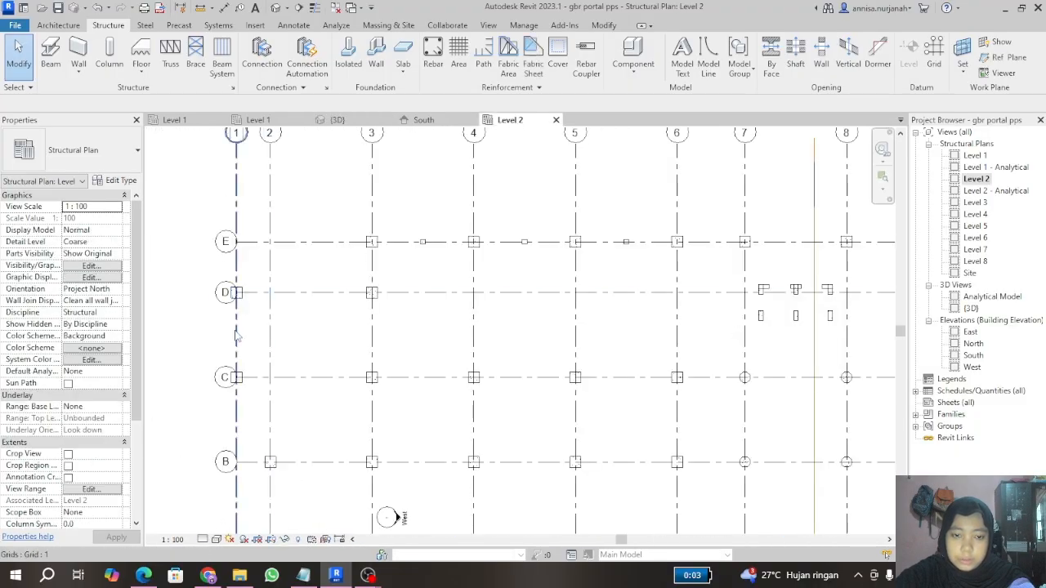
{"action": "scroll", "coordinate": [236, 335], "scroll_direction": "down", "scroll_amount": 3}
{"action": "scroll", "coordinate": [245, 291], "scroll_direction": "up", "scroll_amount": 4}
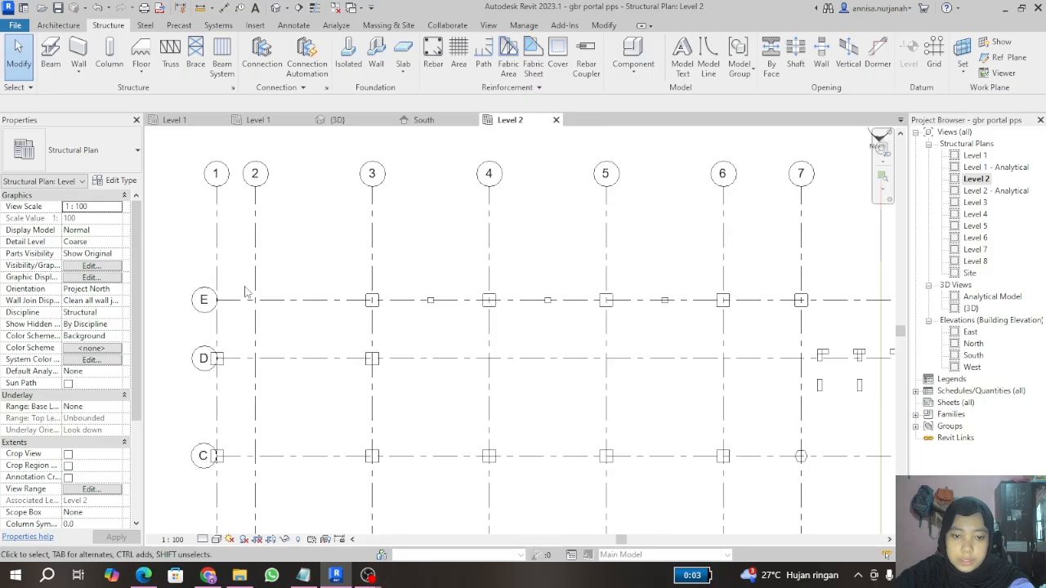
Step: Try to set the Level 2 plan's view range bottom to Level Below (Level 1), and cancel the view range edit
{"action": "scroll", "coordinate": [245, 292], "scroll_direction": "down", "scroll_amount": 3}
{"action": "scroll", "coordinate": [259, 237], "scroll_direction": "up", "scroll_amount": 3}
{"action": "scroll", "coordinate": [245, 248], "scroll_direction": "down", "scroll_amount": 2}
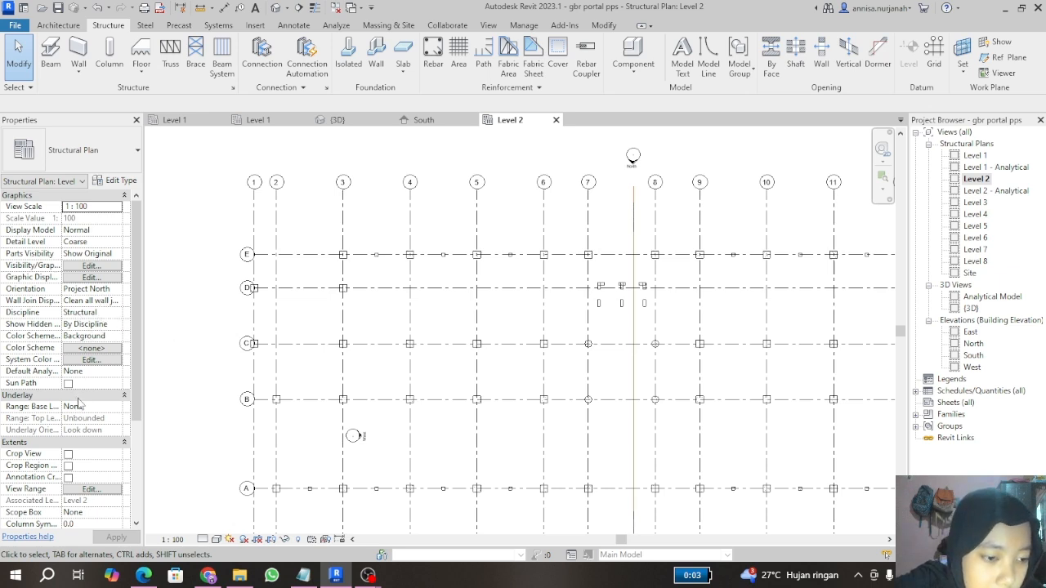
{"action": "scroll", "coordinate": [77, 403], "scroll_direction": "down", "scroll_amount": 4}
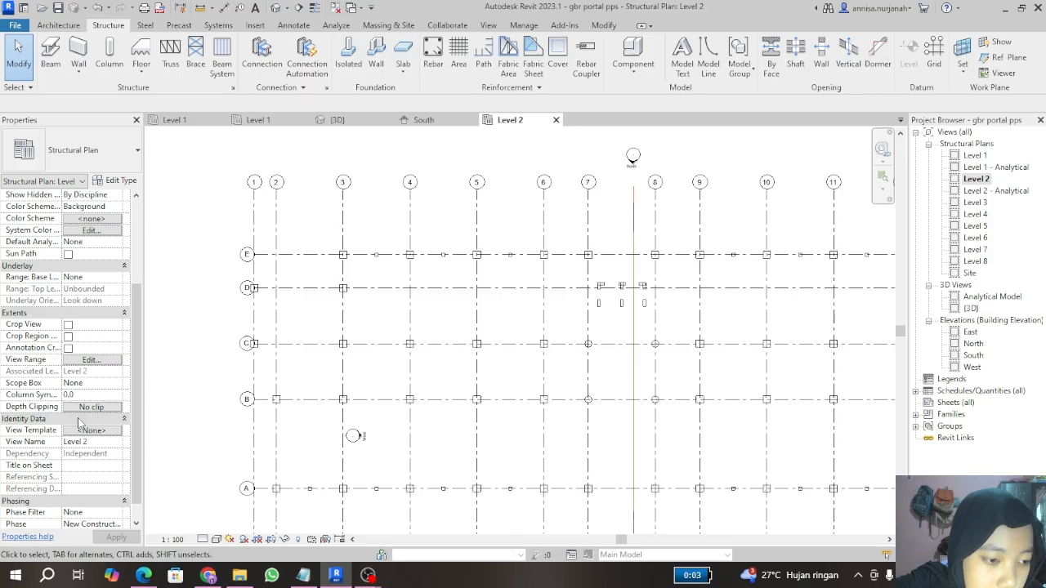
{"action": "scroll", "coordinate": [98, 454], "scroll_direction": "down", "scroll_amount": 1}
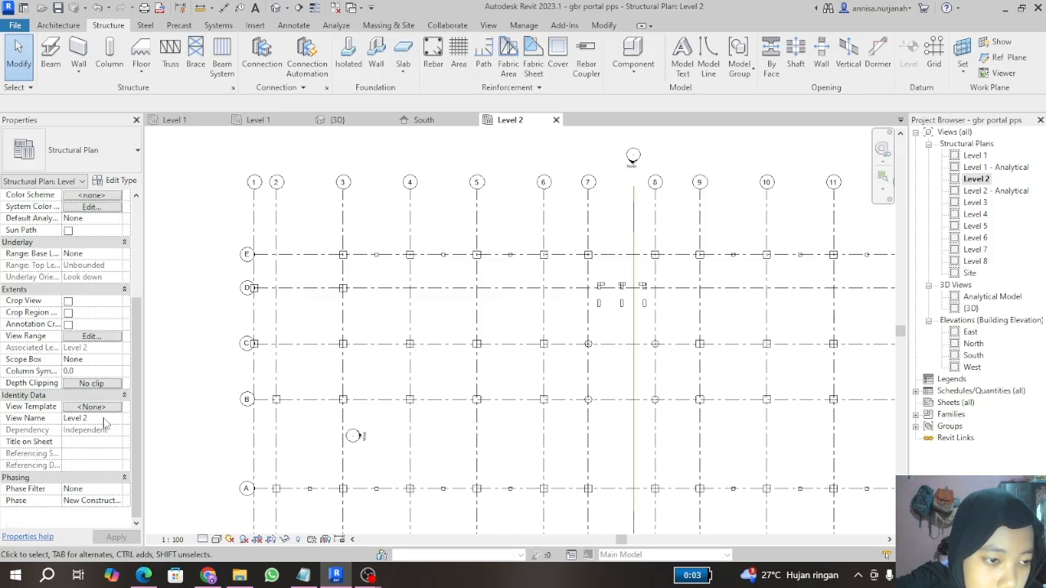
{"action": "left_click", "coordinate": [102, 340]}
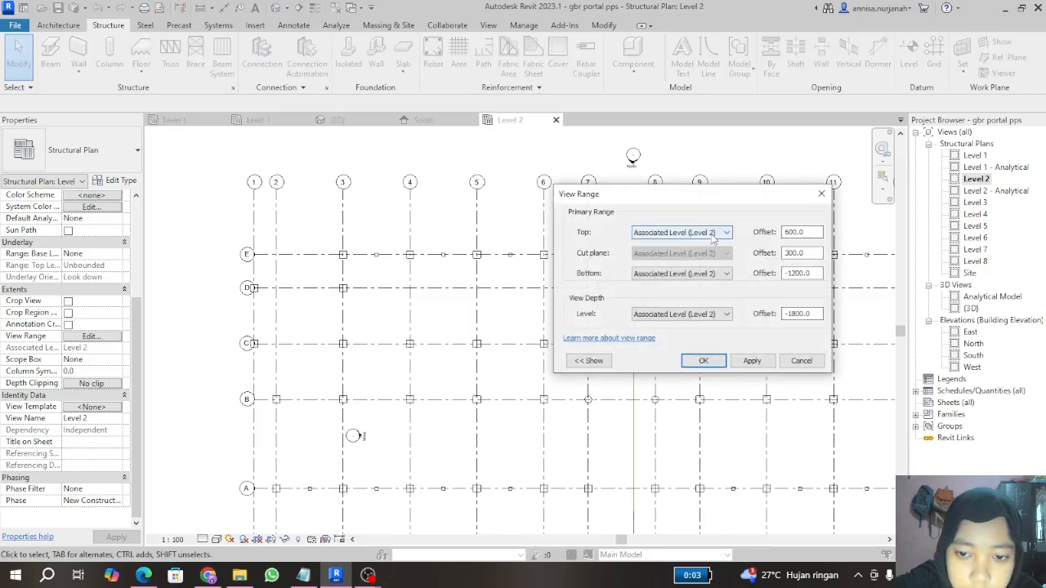
{"action": "left_click", "coordinate": [715, 275]}
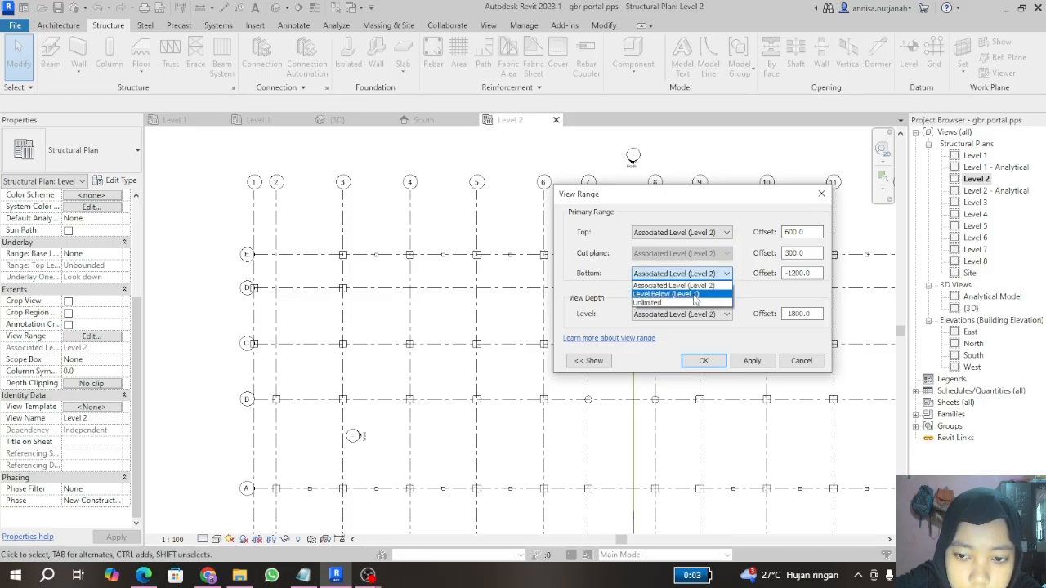
{"action": "left_click", "coordinate": [695, 295]}
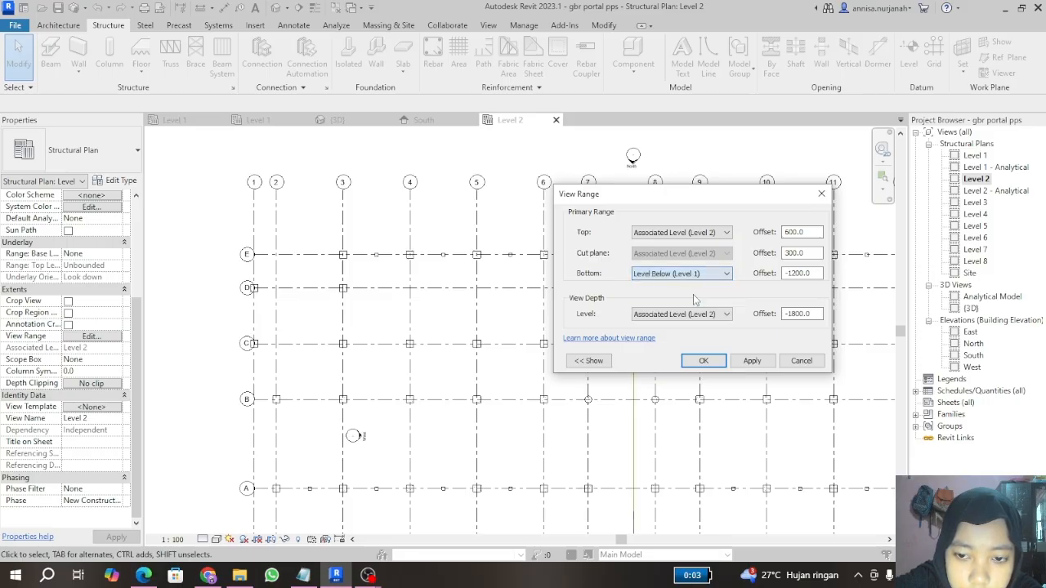
{"action": "left_click", "coordinate": [748, 361]}
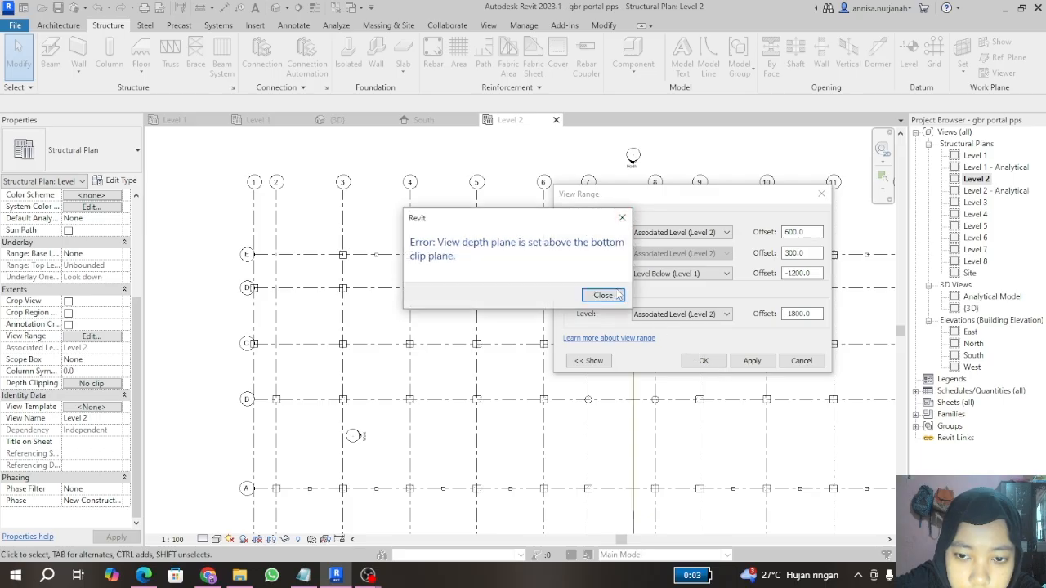
{"action": "left_click", "coordinate": [602, 295]}
{"action": "left_click", "coordinate": [703, 361]}
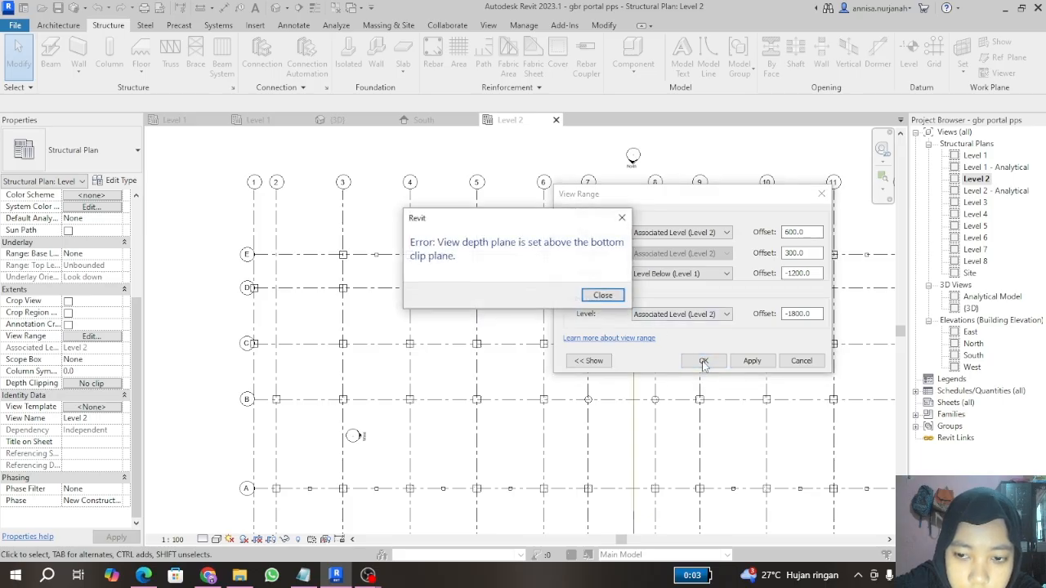
{"action": "left_click", "coordinate": [605, 295]}
{"action": "left_click", "coordinate": [801, 361]}
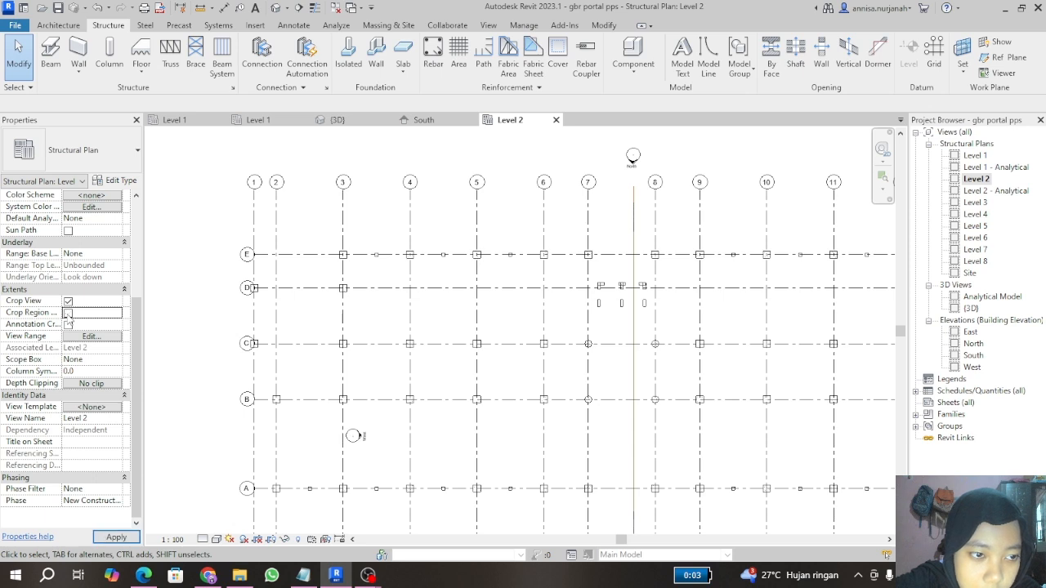
Step: Enable Crop View for the Level 2 plan and set its underlay base level to Level 1
{"action": "scroll", "coordinate": [68, 314], "scroll_direction": "up", "scroll_amount": 1}
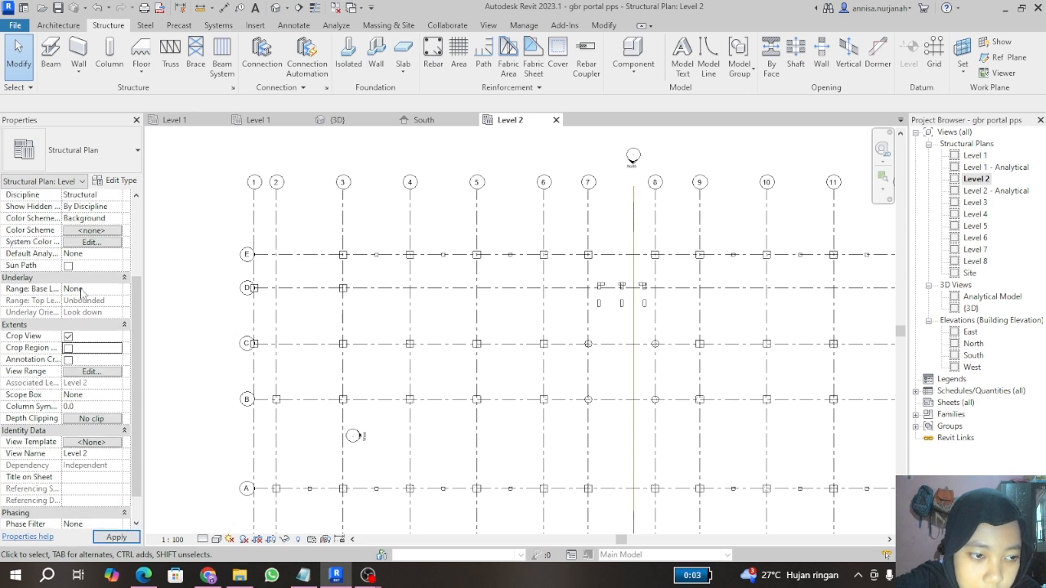
{"action": "left_click", "coordinate": [116, 290]}
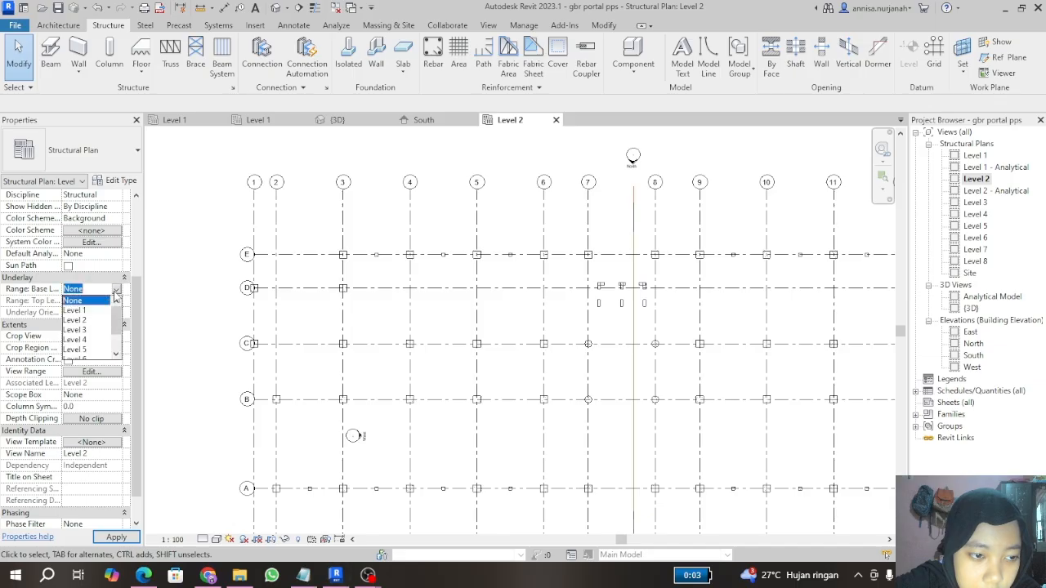
{"action": "left_click", "coordinate": [83, 311]}
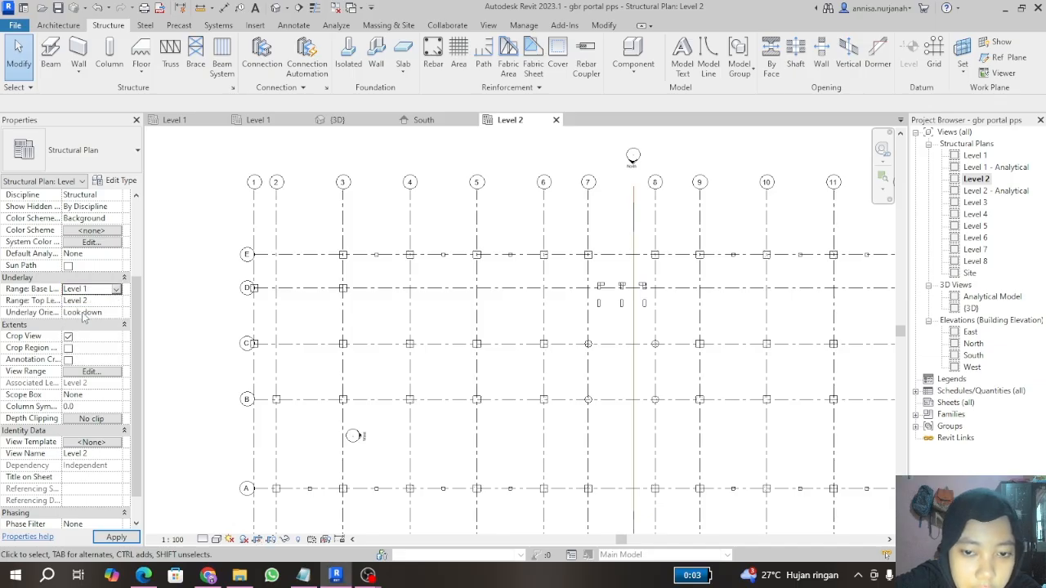
{"action": "scroll", "coordinate": [109, 302], "scroll_direction": "down", "scroll_amount": 1}
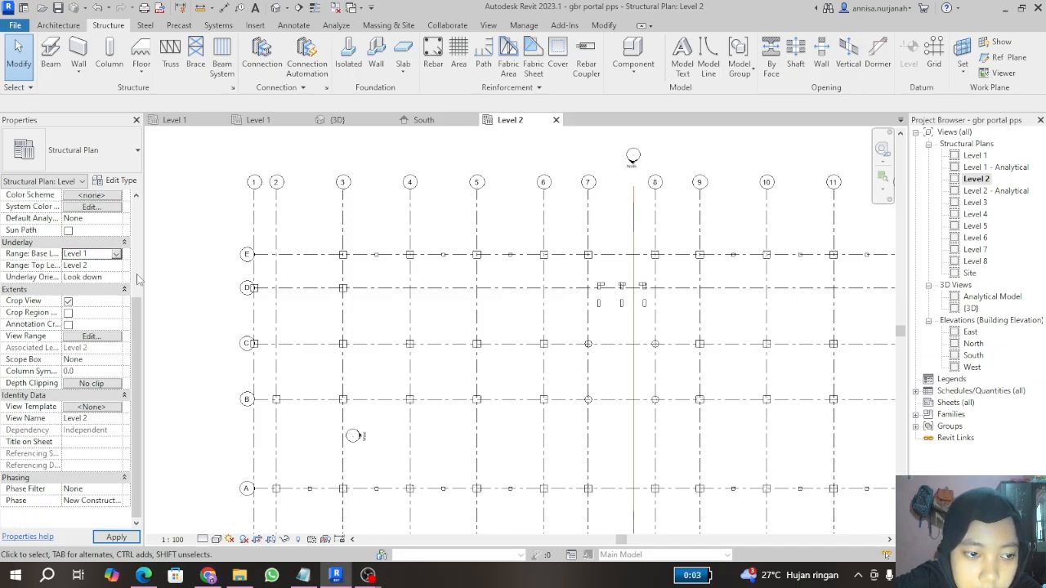
{"action": "scroll", "coordinate": [141, 277], "scroll_direction": "up", "scroll_amount": 1}
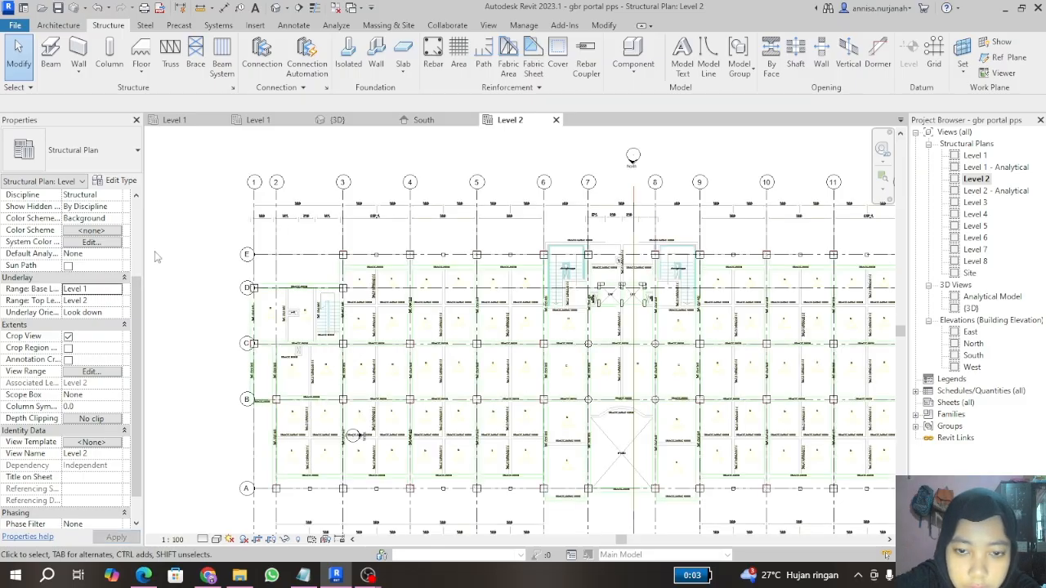
{"action": "left_click", "coordinate": [252, 214]}
{"action": "left_click", "coordinate": [226, 212]}
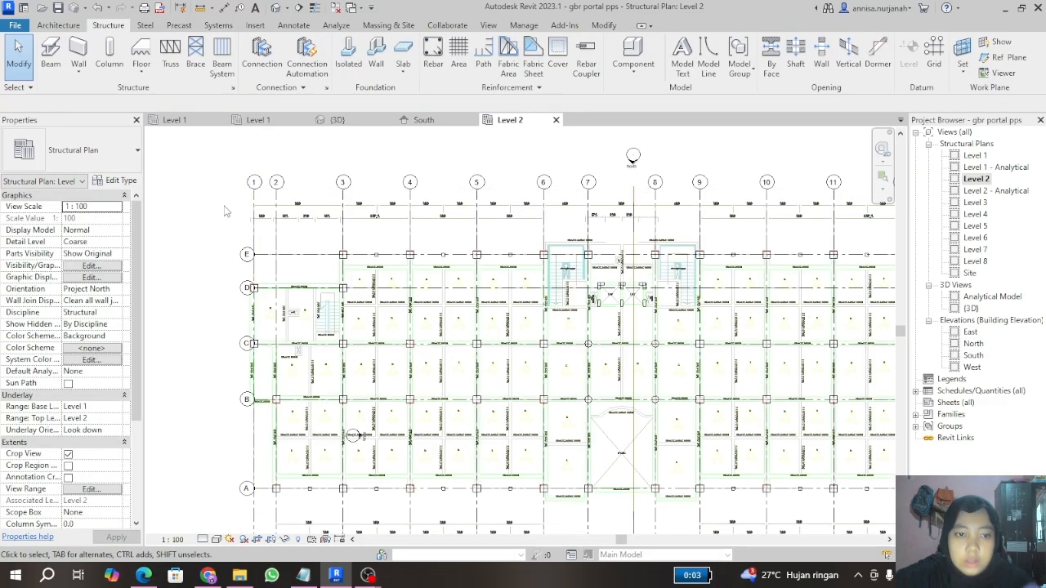
Step: Compare the columns and beam outlines around grids 3 to 6 near row E in the Level 2 and Level 1 plans
{"action": "scroll", "coordinate": [372, 249], "scroll_direction": "up", "scroll_amount": 5}
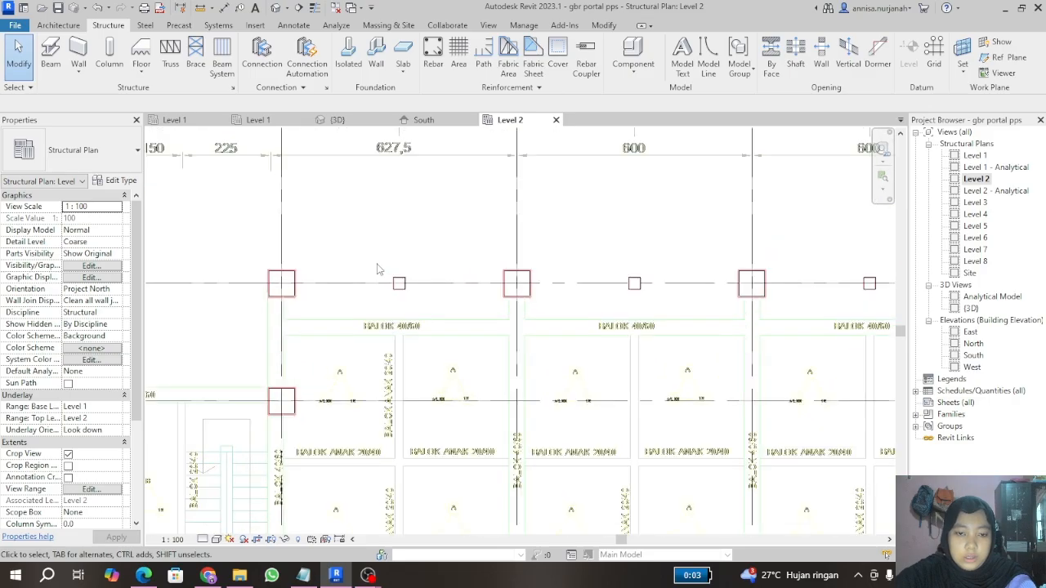
{"action": "scroll", "coordinate": [375, 270], "scroll_direction": "down", "scroll_amount": 3}
{"action": "scroll", "coordinate": [372, 281], "scroll_direction": "up", "scroll_amount": 4}
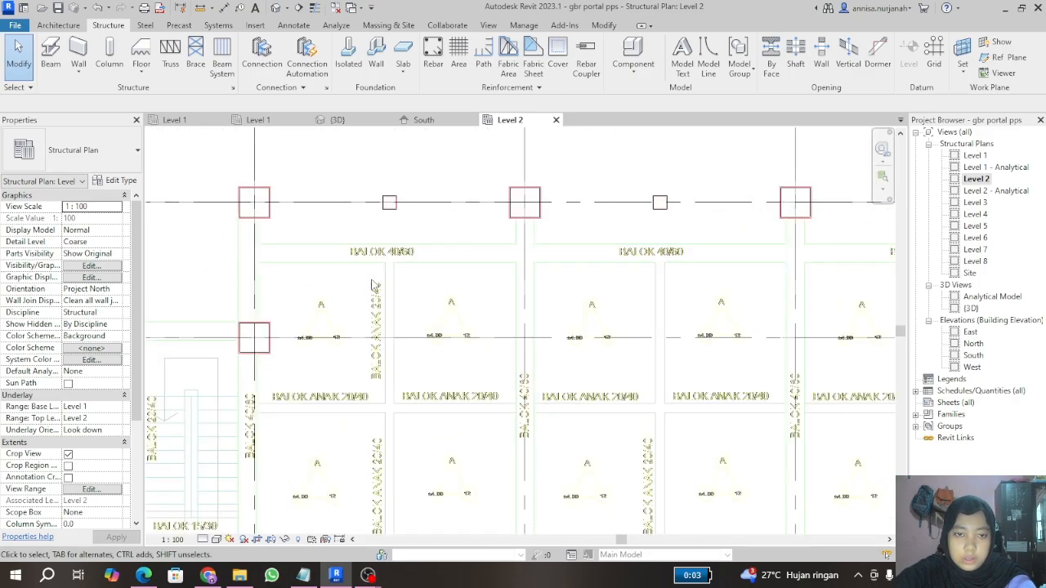
{"action": "left_click", "coordinate": [259, 119]}
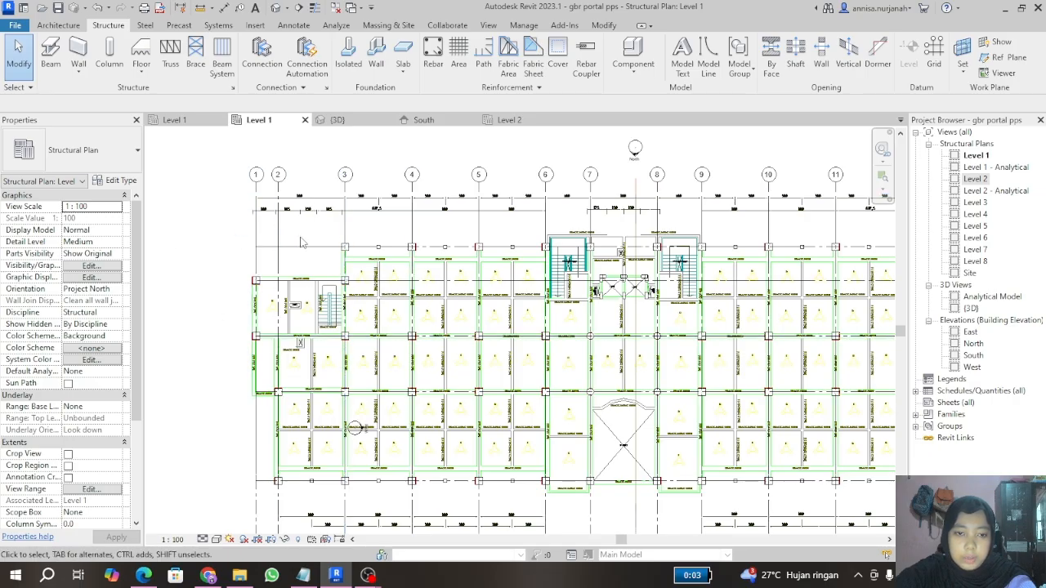
{"action": "scroll", "coordinate": [304, 241], "scroll_direction": "down", "scroll_amount": 1}
{"action": "scroll", "coordinate": [373, 247], "scroll_direction": "up", "scroll_amount": 5}
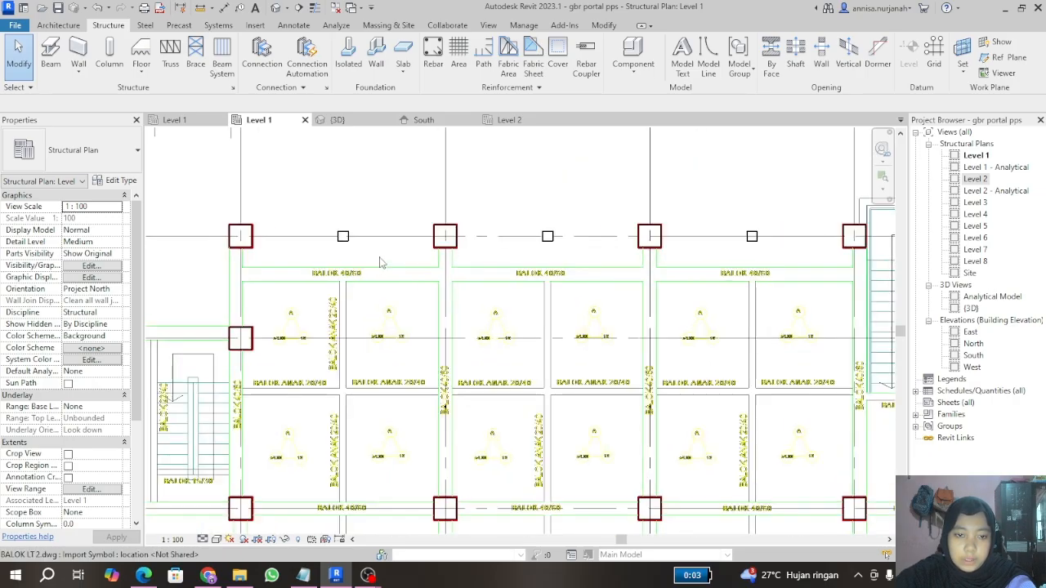
{"action": "scroll", "coordinate": [218, 245], "scroll_direction": "up", "scroll_amount": 5}
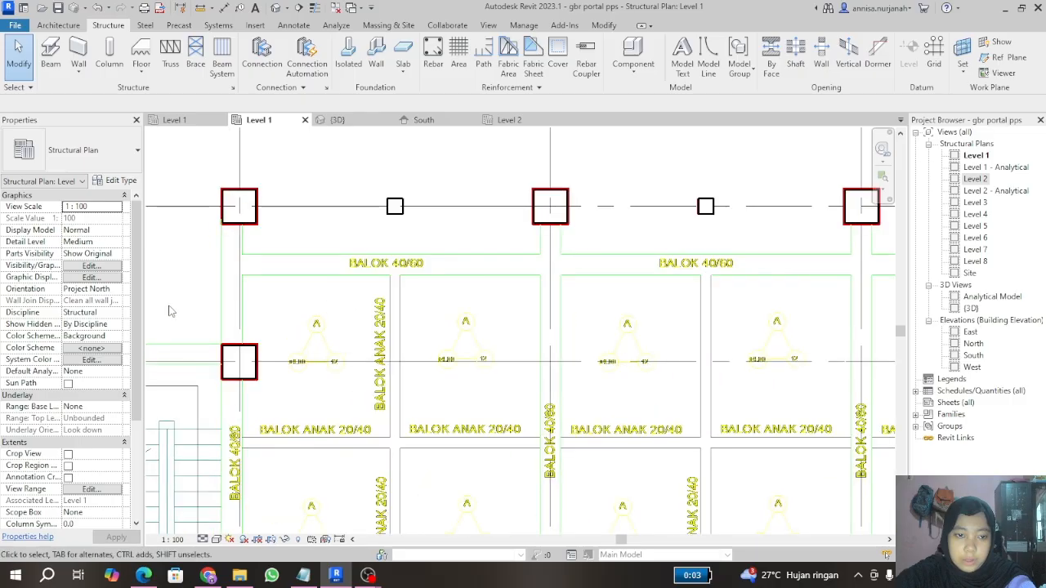
{"action": "scroll", "coordinate": [291, 175], "scroll_direction": "down", "scroll_amount": 5}
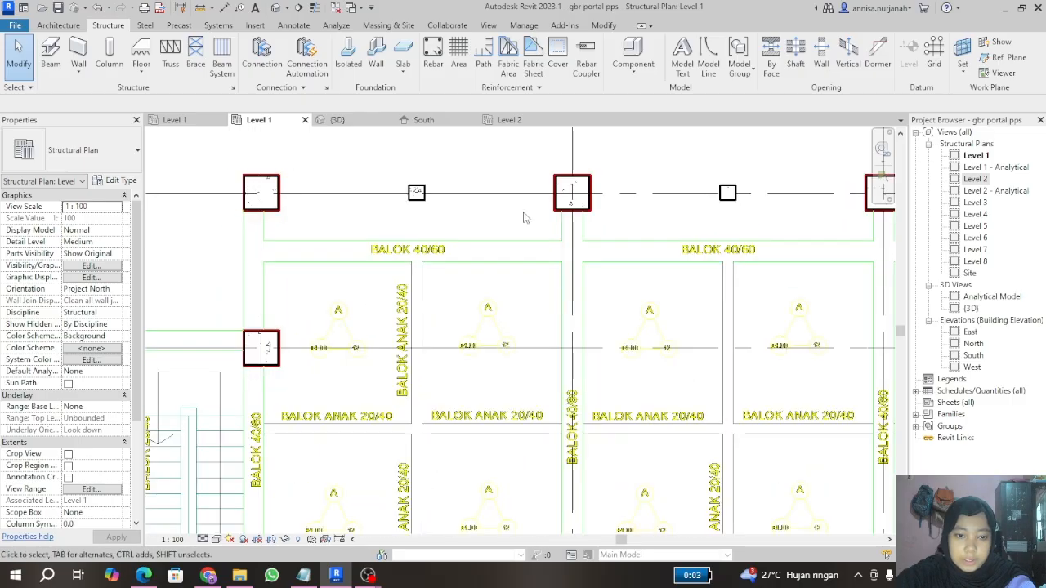
{"action": "scroll", "coordinate": [586, 223], "scroll_direction": "down", "scroll_amount": 3}
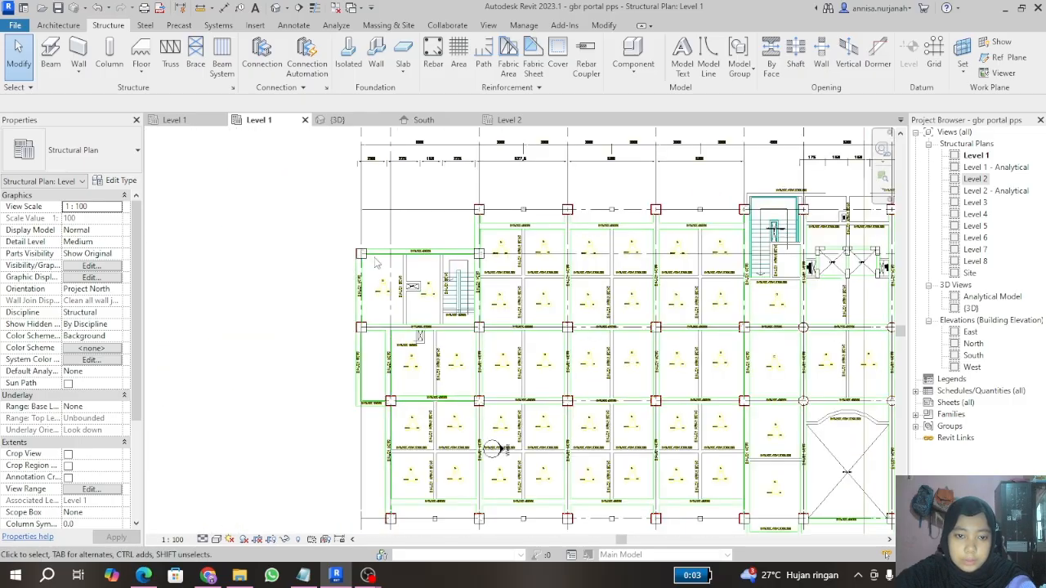
Step: Start a structural beam in Level 1 and duplicate the 300 x 600mm Concrete-Rectangular Beam type as 400x600 with b set to 400
{"action": "scroll", "coordinate": [379, 338], "scroll_direction": "up", "scroll_amount": 6}
{"action": "scroll", "coordinate": [378, 338], "scroll_direction": "up", "scroll_amount": 3}
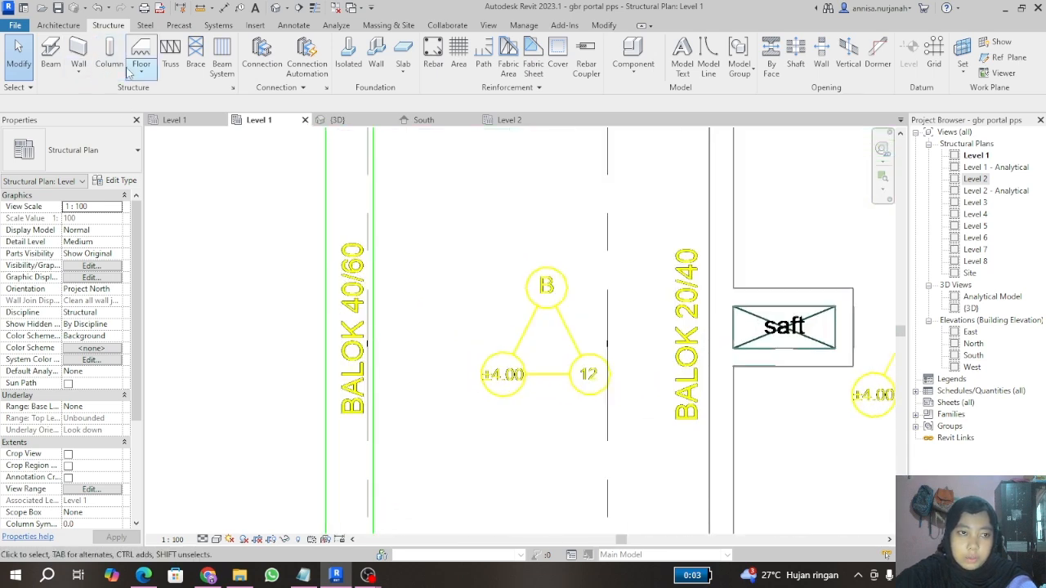
{"action": "left_click", "coordinate": [57, 67]}
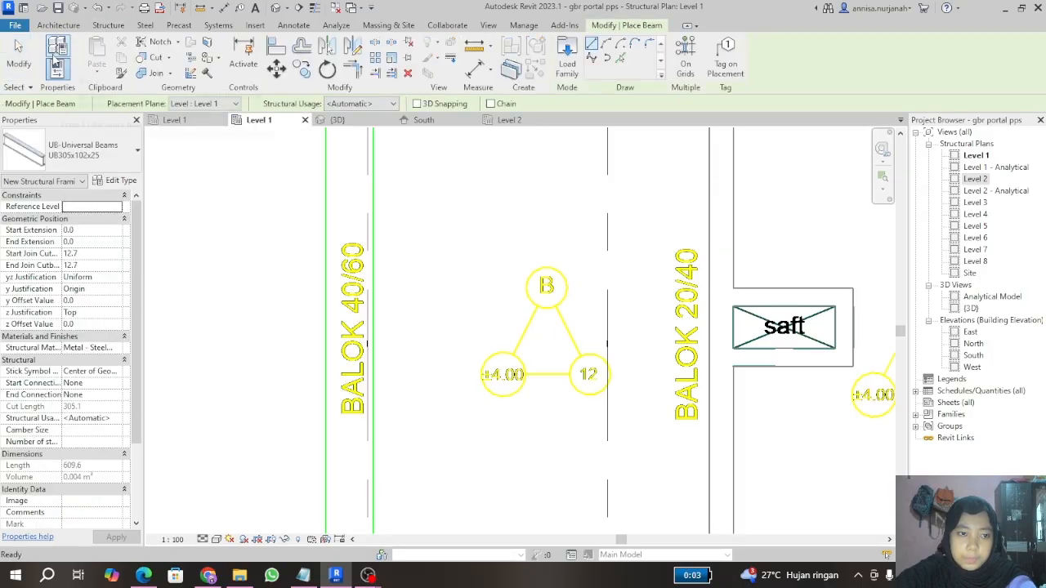
{"action": "left_click", "coordinate": [118, 154]}
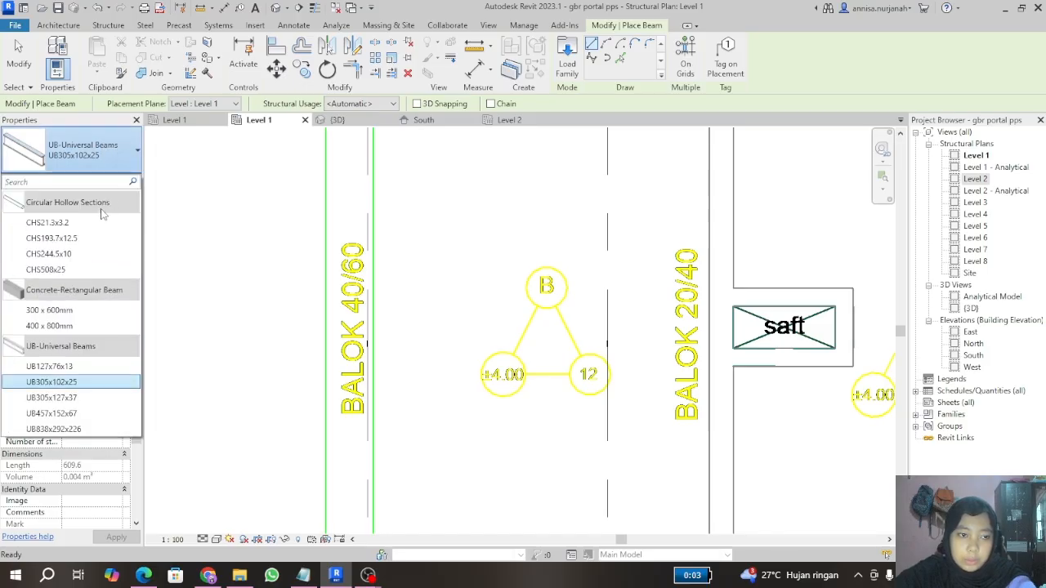
{"action": "left_click", "coordinate": [78, 310]}
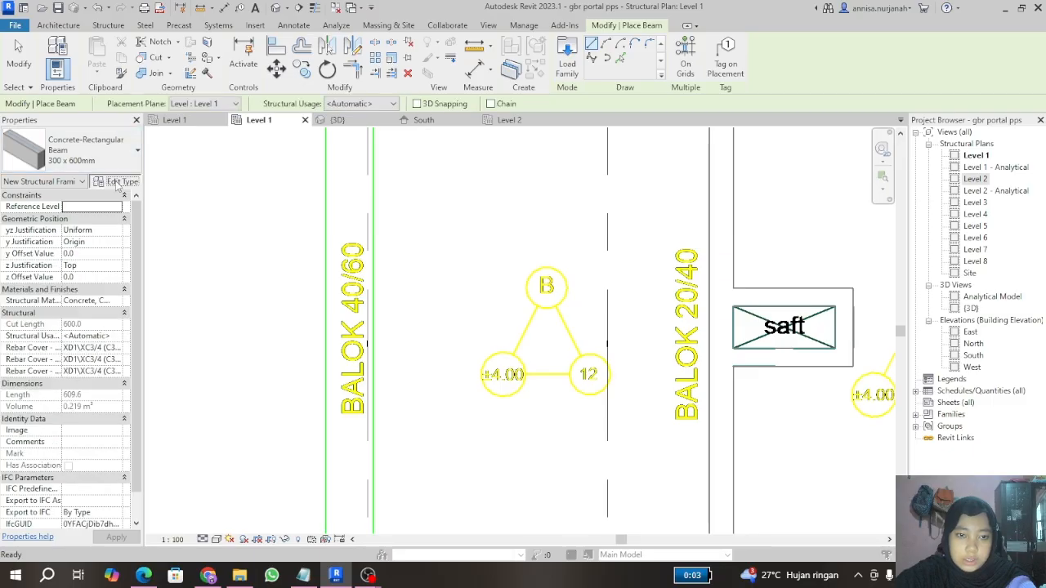
{"action": "left_click", "coordinate": [118, 181]}
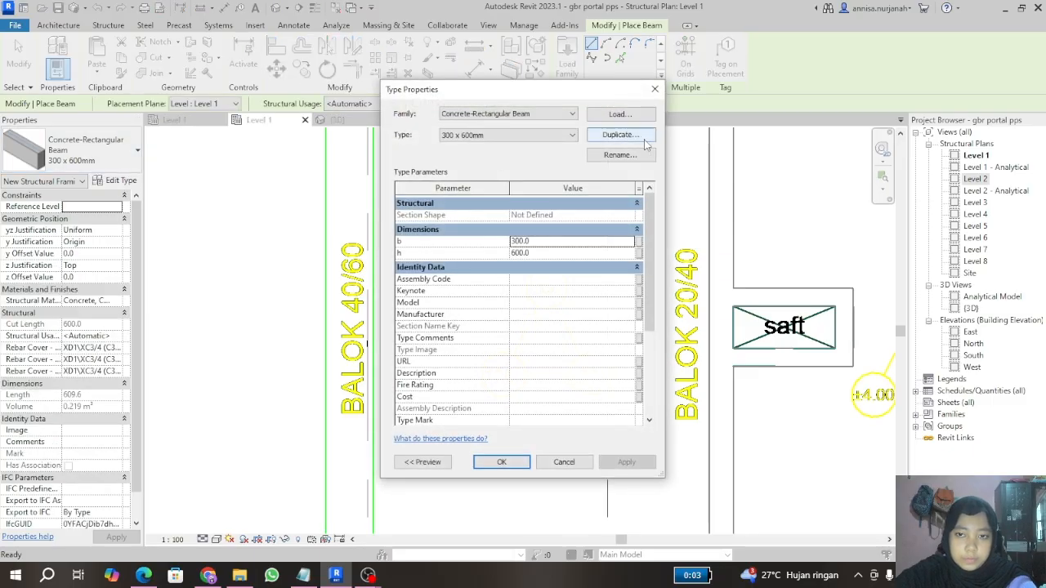
{"action": "left_click", "coordinate": [619, 135]}
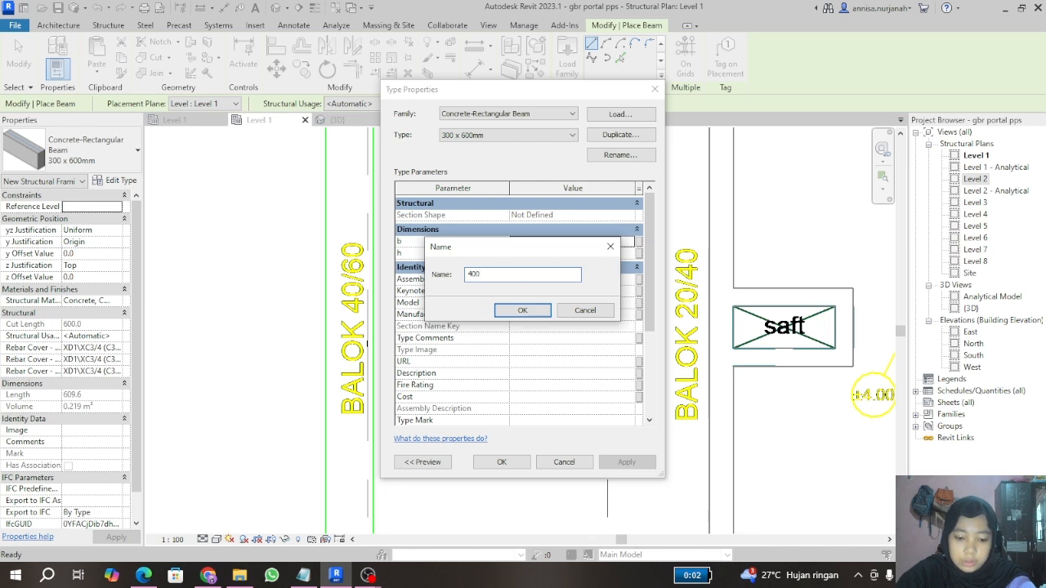
{"action": "left_click", "coordinate": [535, 315]}
{"action": "left_click", "coordinate": [540, 241]}
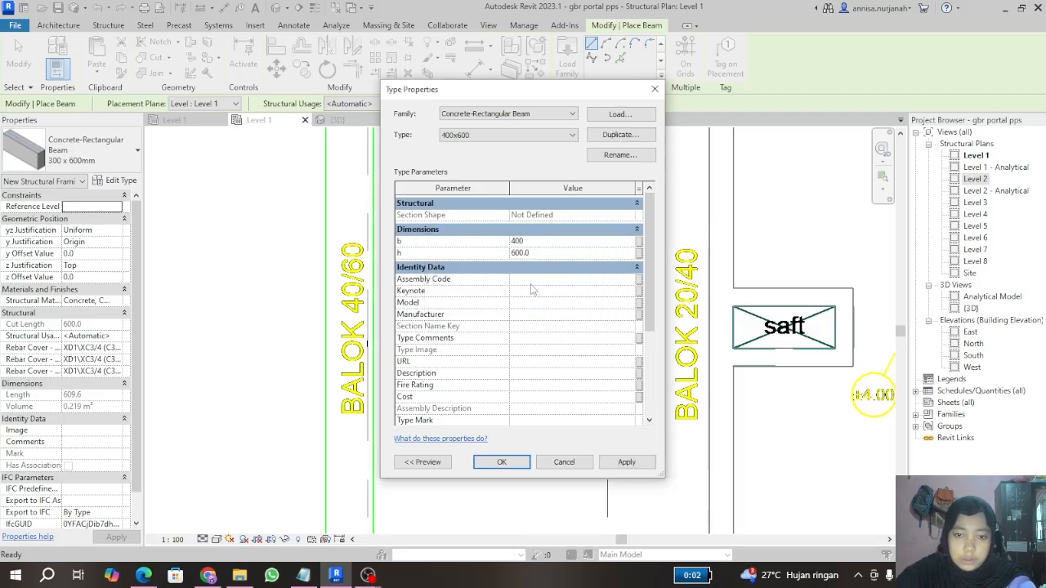
{"action": "left_click", "coordinate": [624, 463]}
{"action": "left_click", "coordinate": [500, 462]}
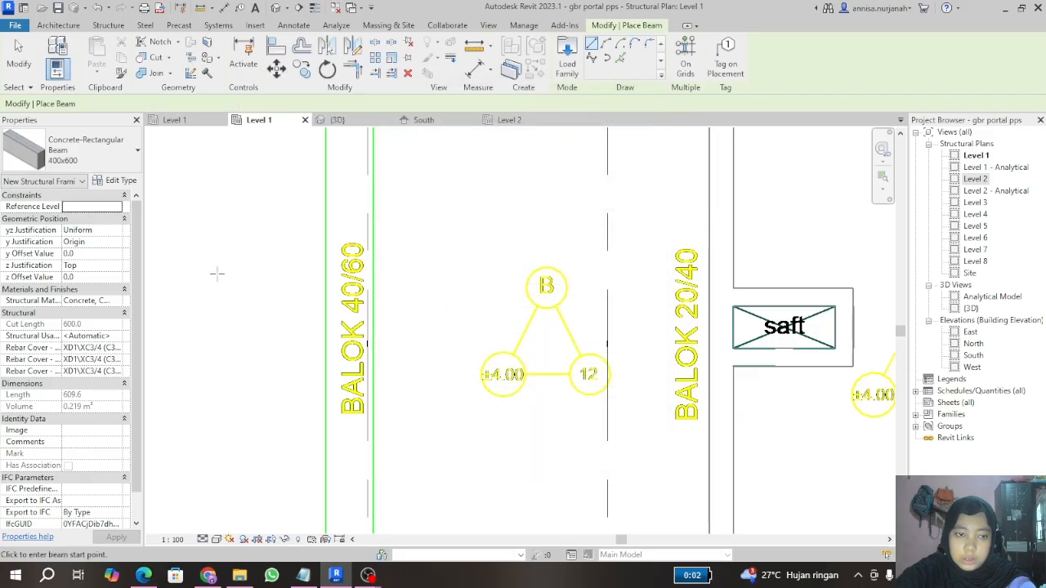
{"action": "scroll", "coordinate": [270, 286], "scroll_direction": "down", "scroll_amount": 4}
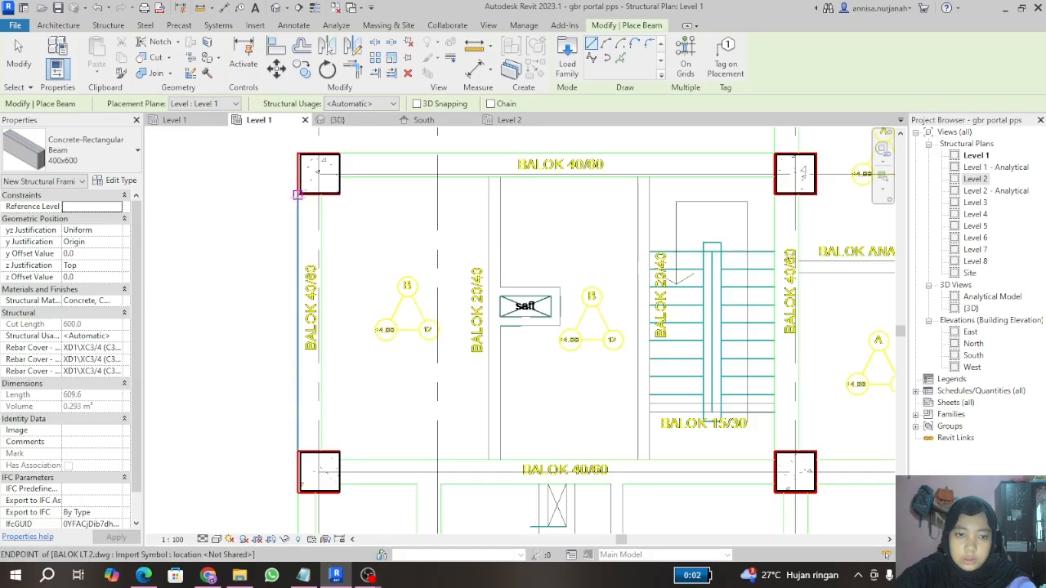
{"action": "scroll", "coordinate": [298, 195], "scroll_direction": "up", "scroll_amount": 3}
{"action": "scroll", "coordinate": [297, 194], "scroll_direction": "down", "scroll_amount": 3}
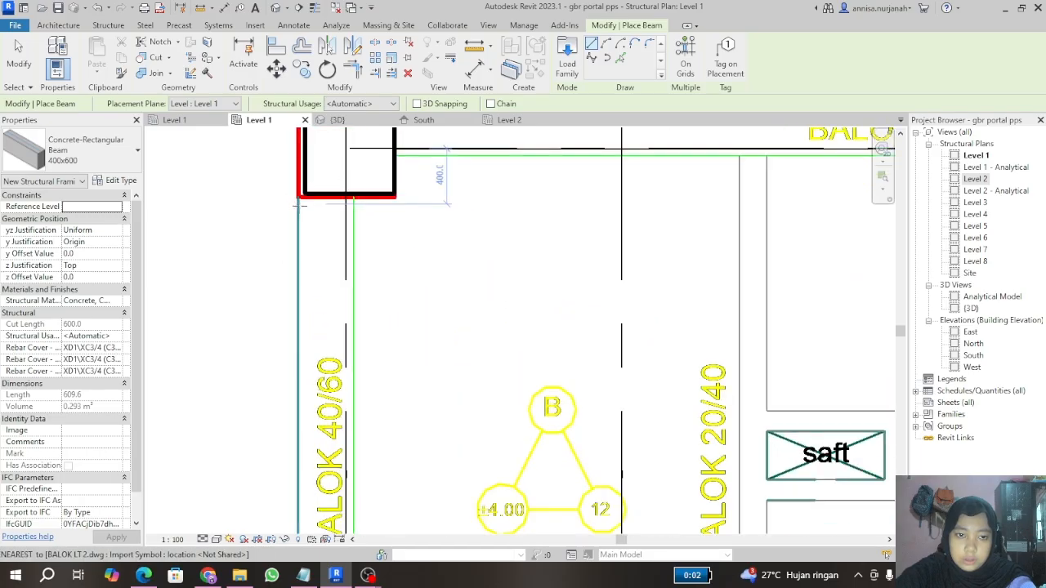
{"action": "left_click", "coordinate": [16, 54]}
Step: Select the two 650x650 columns on the outer edge of the saft and stair bay and move them to the outer edge of their red outlines
{"action": "scroll", "coordinate": [352, 241], "scroll_direction": "down", "scroll_amount": 4}
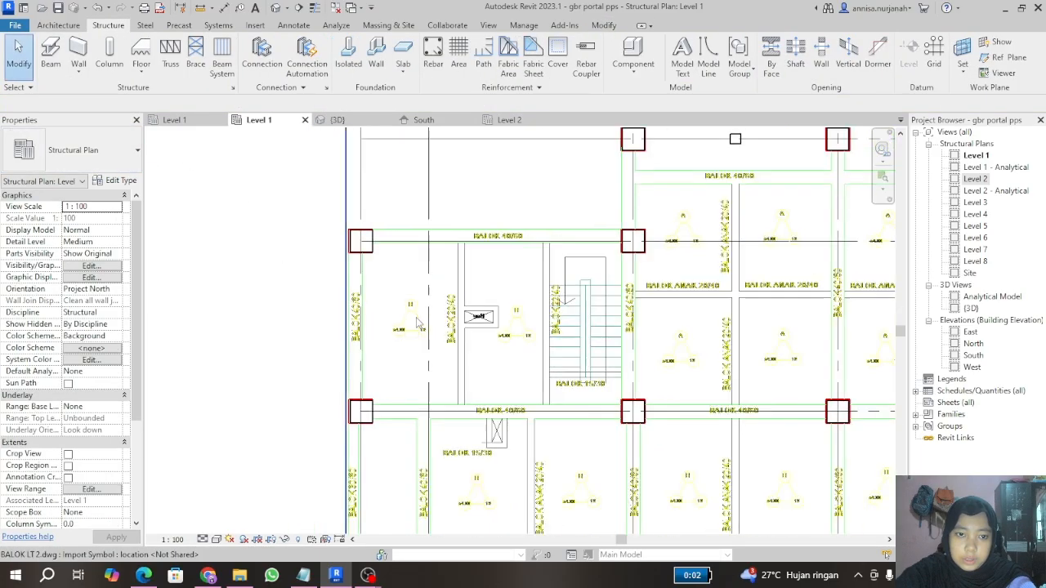
{"action": "scroll", "coordinate": [352, 241], "scroll_direction": "up", "scroll_amount": 3}
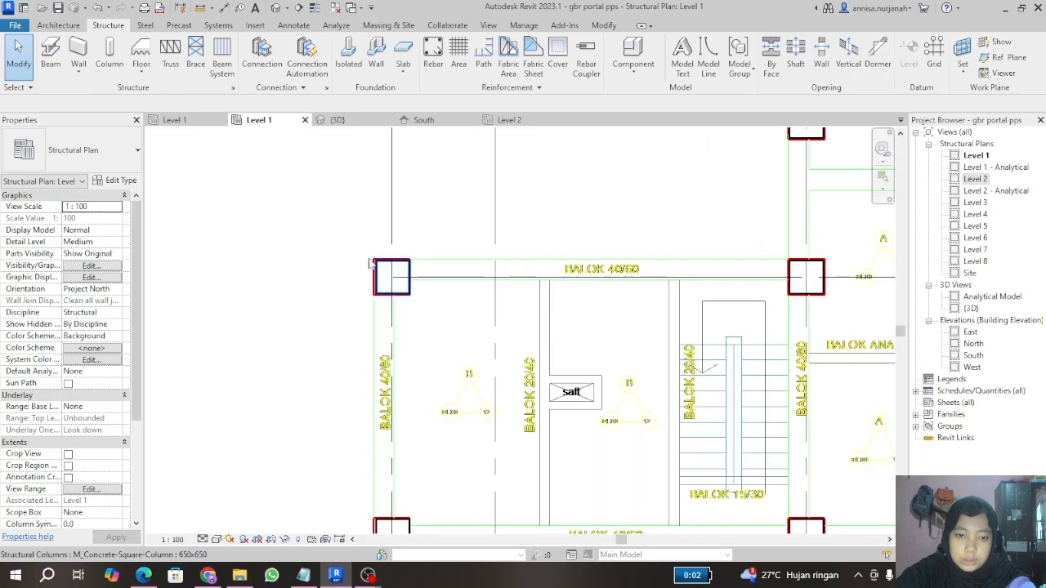
{"action": "scroll", "coordinate": [353, 241], "scroll_direction": "down", "scroll_amount": 3}
{"action": "left_click_drag", "start_coordinate": [334, 202], "coordinate": [394, 405]}
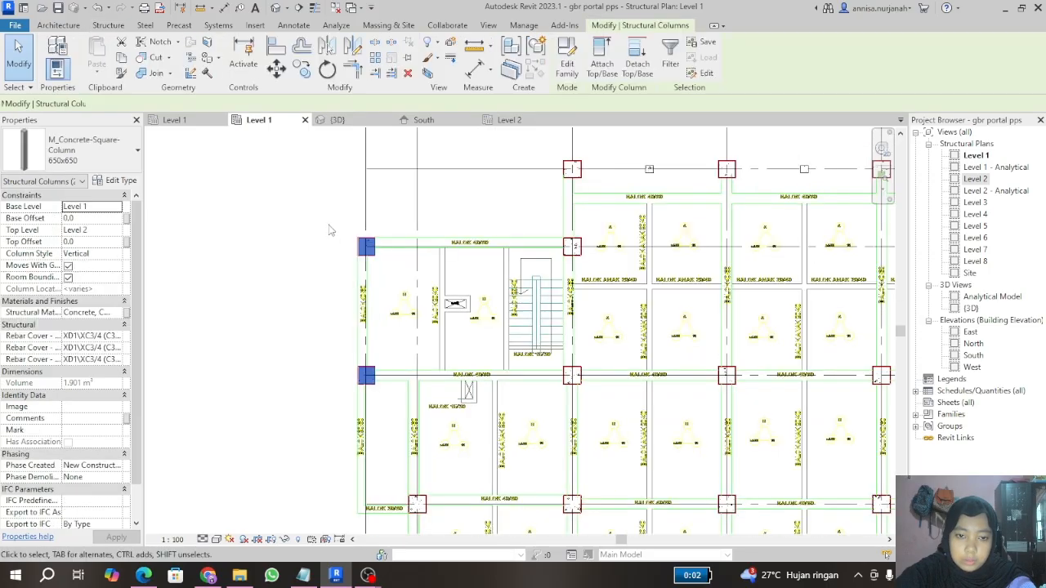
{"action": "scroll", "coordinate": [335, 235], "scroll_direction": "down", "scroll_amount": 3}
{"action": "scroll", "coordinate": [336, 235], "scroll_direction": "up", "scroll_amount": 6}
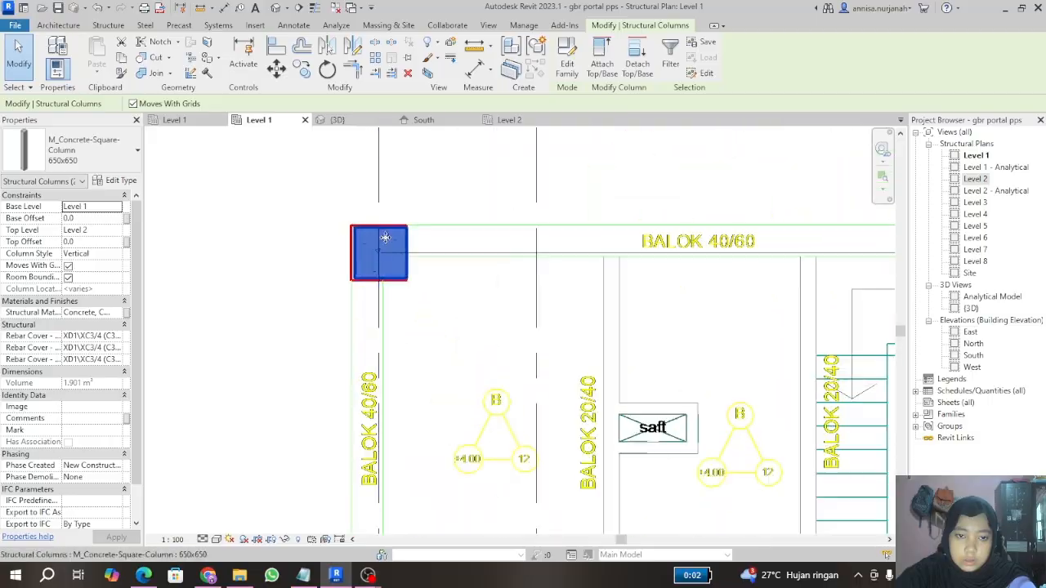
{"action": "left_click", "coordinate": [276, 70]}
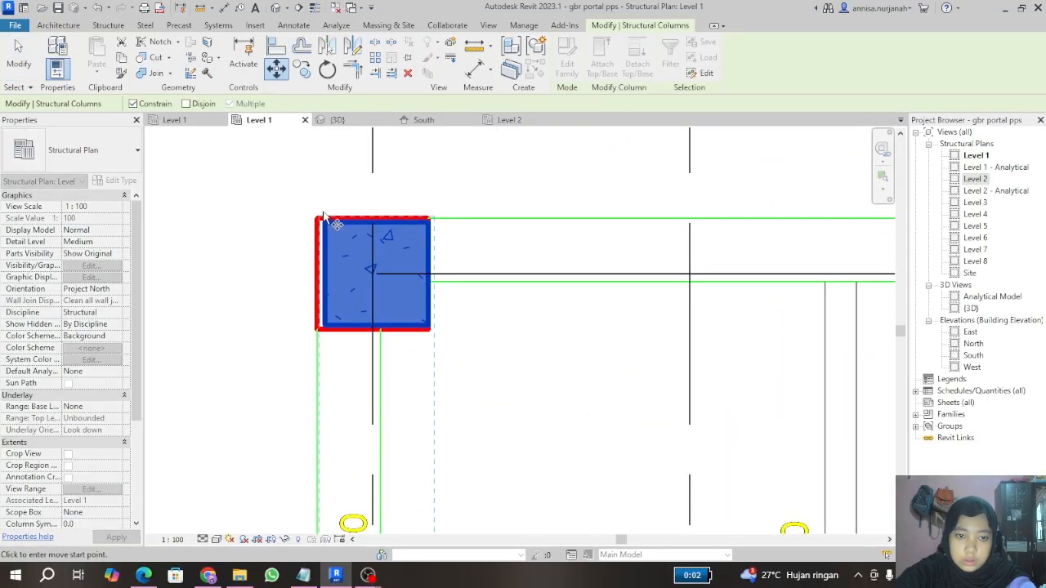
{"action": "key", "text": "Escape"}
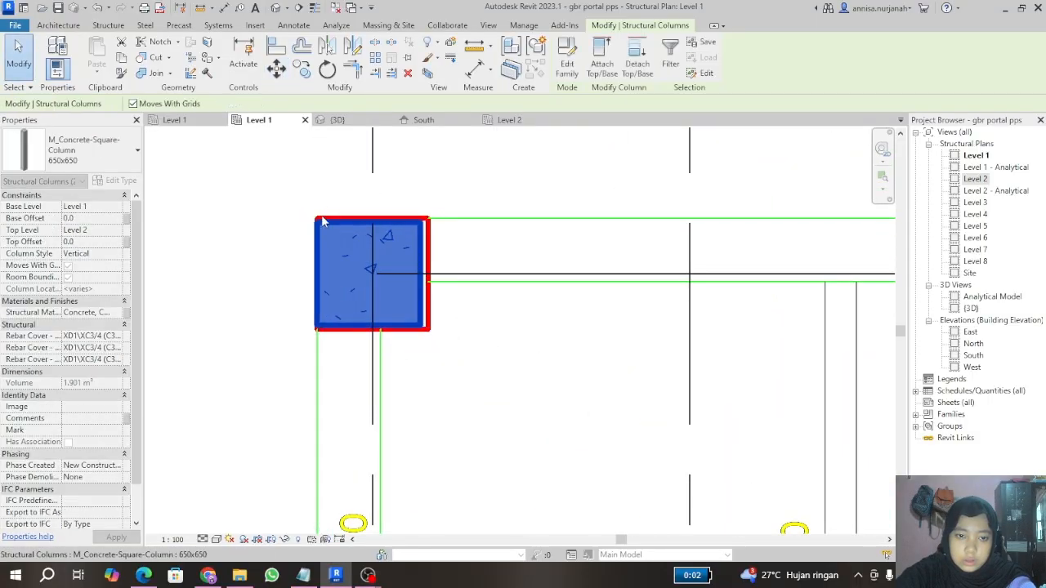
Step: Shift the same two columns slightly back inward to centre them horizontally within their red outlines, and clear the selection
{"action": "scroll", "coordinate": [378, 241], "scroll_direction": "up", "scroll_amount": 3}
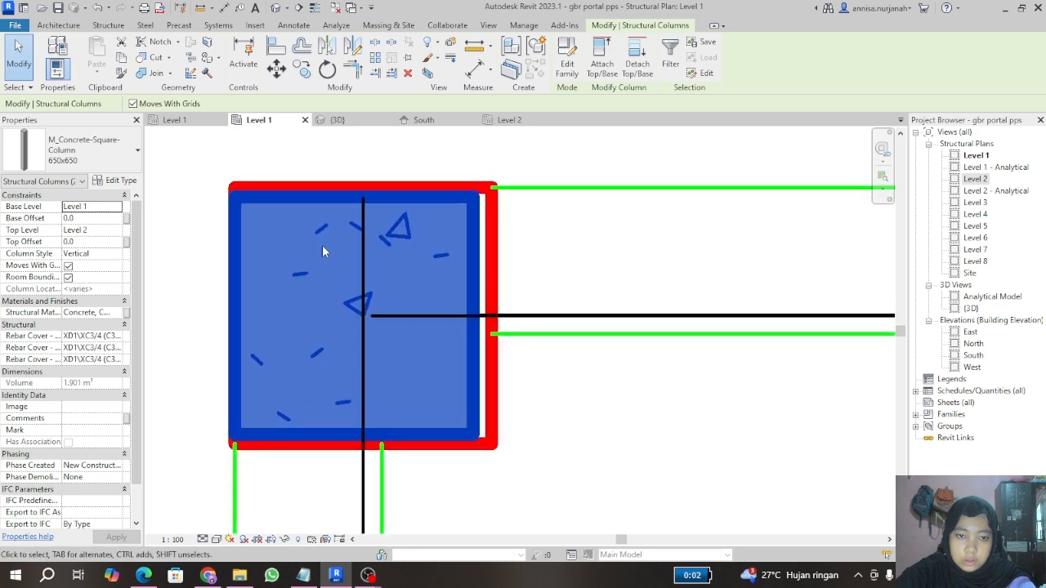
{"action": "left_click", "coordinate": [276, 70]}
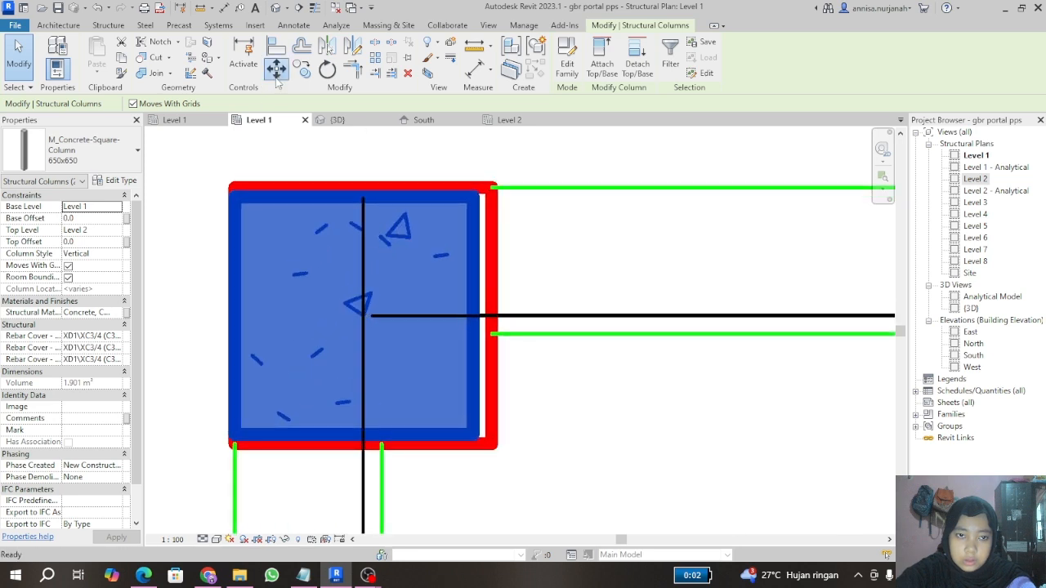
{"action": "left_click", "coordinate": [372, 315]}
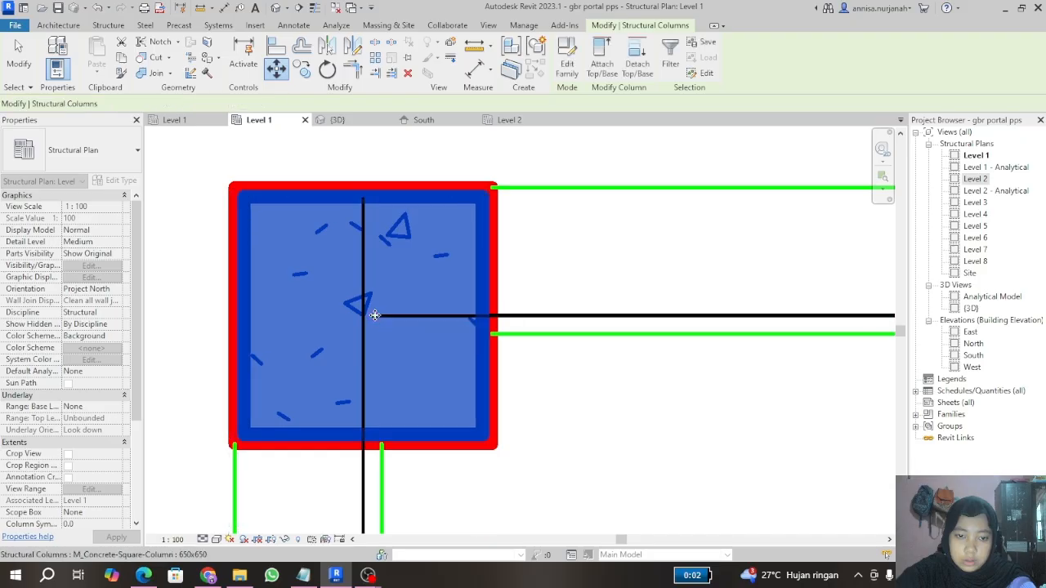
{"action": "left_click", "coordinate": [543, 249]}
{"action": "scroll", "coordinate": [415, 298], "scroll_direction": "down", "scroll_amount": 5}
{"action": "scroll", "coordinate": [448, 339], "scroll_direction": "up", "scroll_amount": 1}
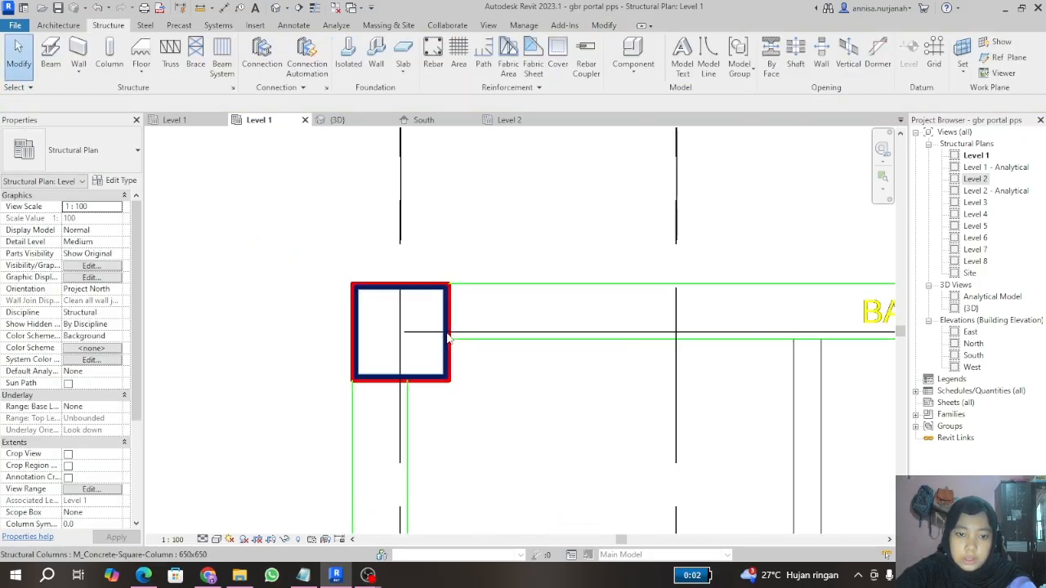
{"action": "scroll", "coordinate": [303, 246], "scroll_direction": "down", "scroll_amount": 3}
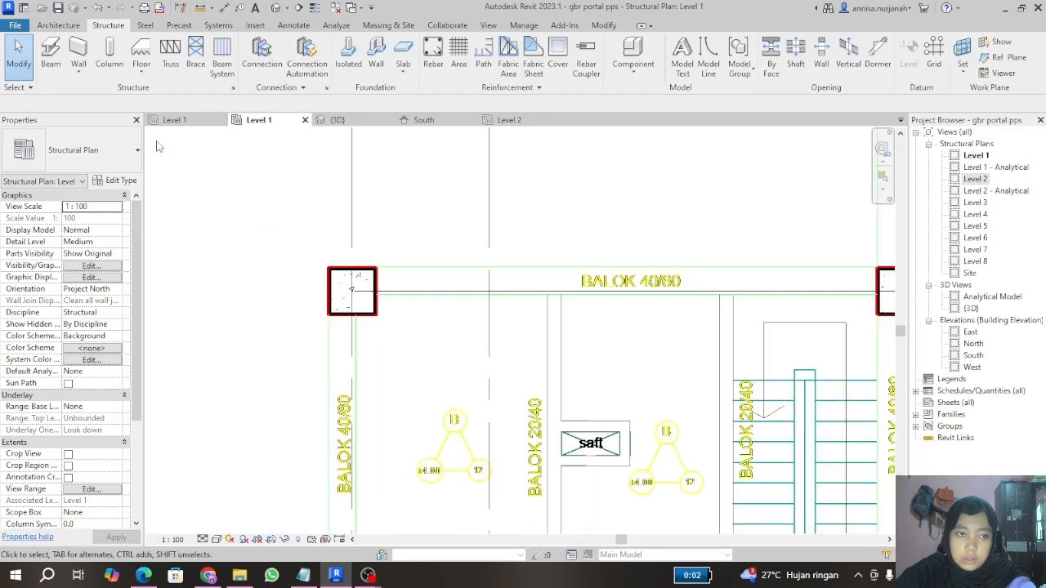
Step: Place a 400x600 concrete rectangular beam on Level 1 between the inner corners of the two outermost columns beside the shaft and stair bay
{"action": "left_click", "coordinate": [50, 56]}
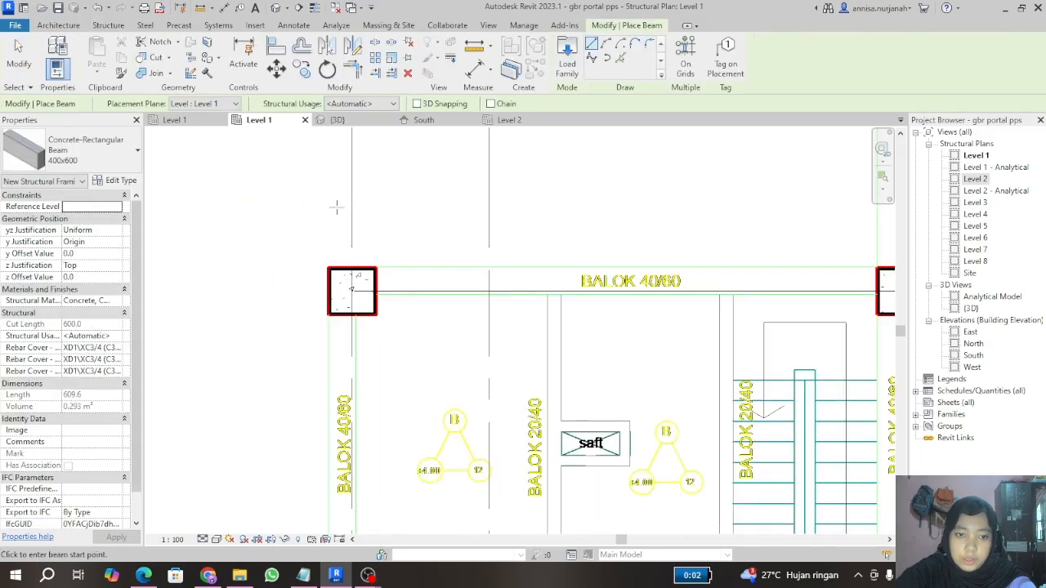
{"action": "scroll", "coordinate": [336, 180], "scroll_direction": "down", "scroll_amount": 2}
{"action": "scroll", "coordinate": [338, 295], "scroll_direction": "up", "scroll_amount": 3}
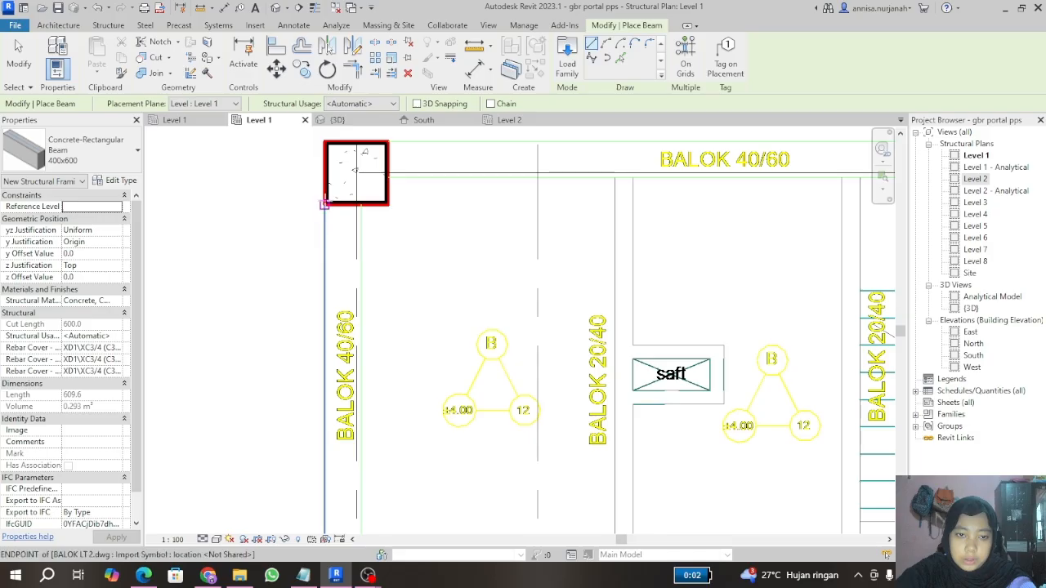
{"action": "left_click", "coordinate": [329, 205]}
{"action": "scroll", "coordinate": [321, 141], "scroll_direction": "down", "scroll_amount": 3}
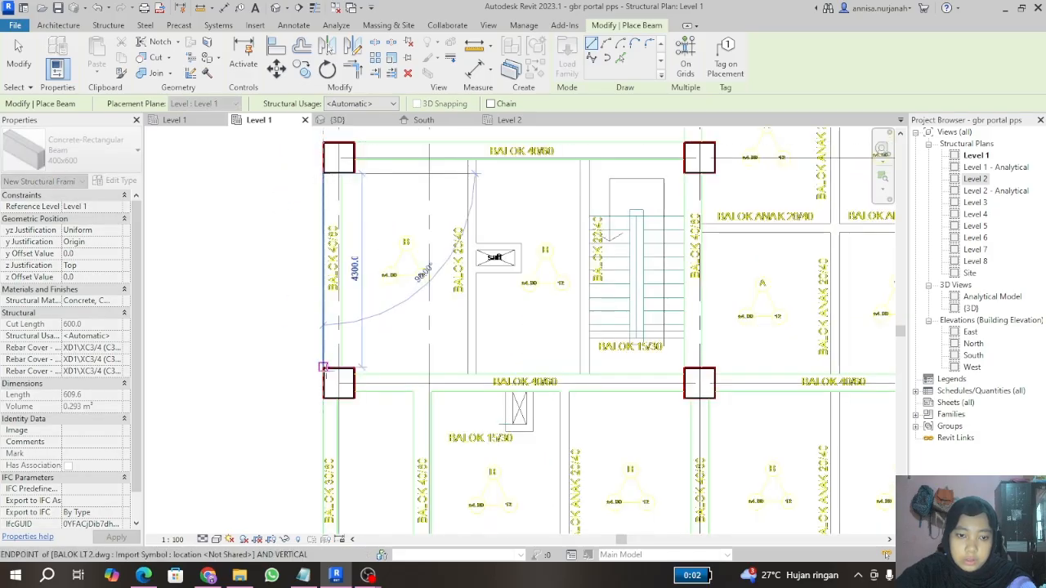
{"action": "scroll", "coordinate": [324, 142], "scroll_direction": "up", "scroll_amount": 8}
{"action": "left_click", "coordinate": [276, 371]}
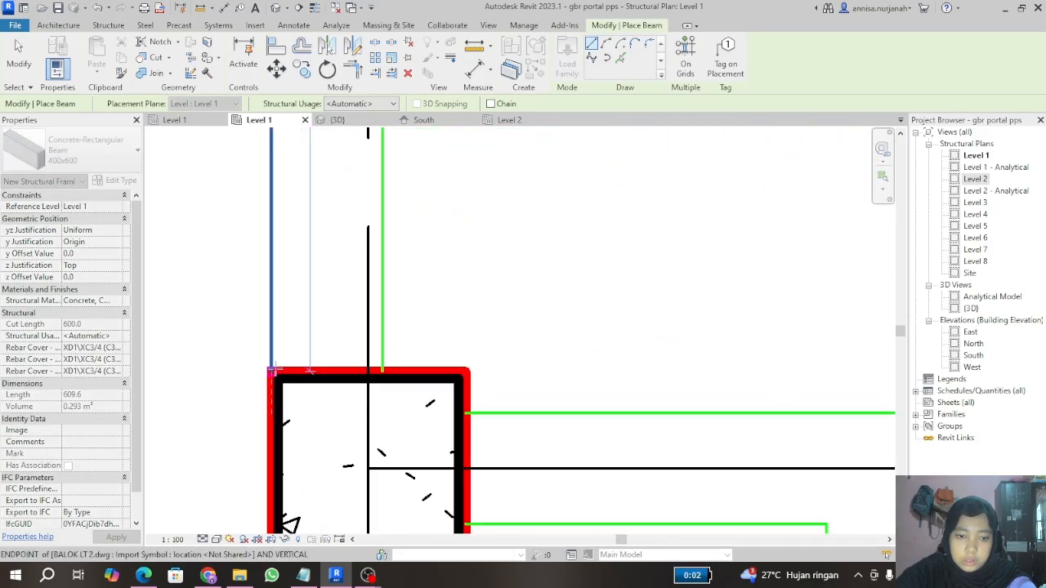
{"action": "scroll", "coordinate": [276, 370], "scroll_direction": "down", "scroll_amount": 8}
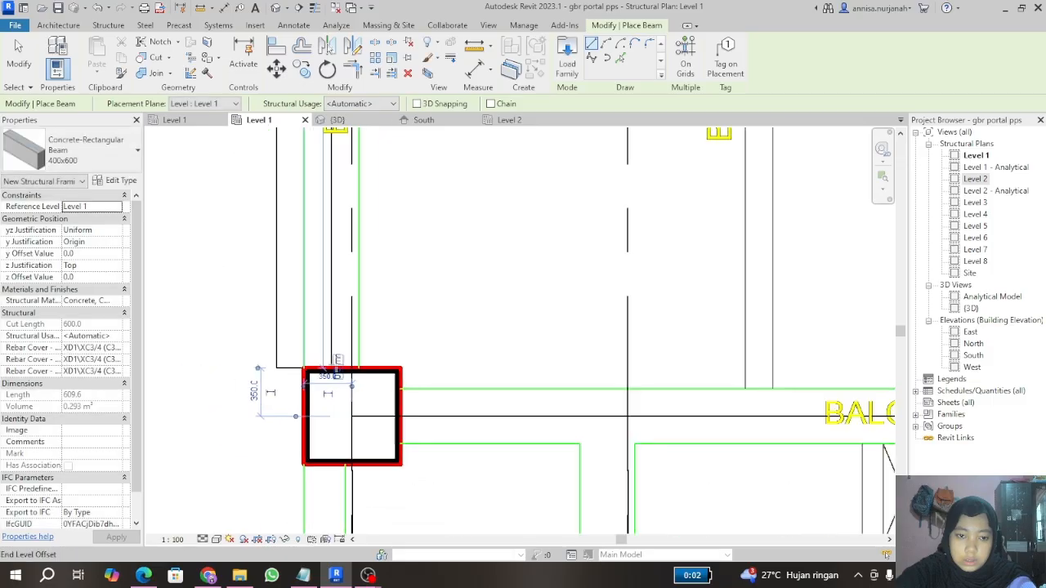
{"action": "scroll", "coordinate": [337, 357], "scroll_direction": "down", "scroll_amount": 4}
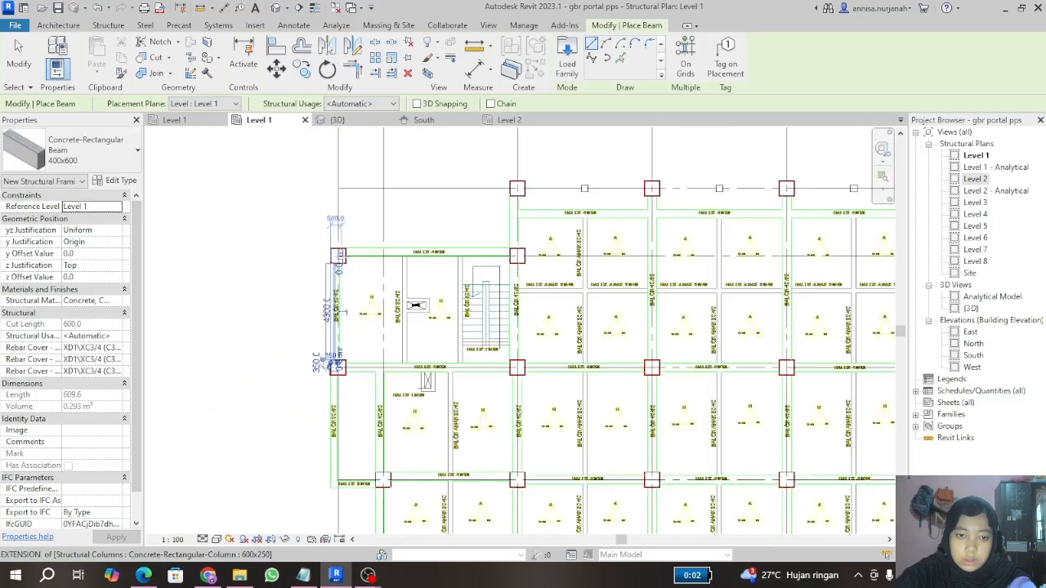
Step: Move the new beam 200 mm sideways so its outer edge aligns with the outer faces of the columns
{"action": "scroll", "coordinate": [303, 235], "scroll_direction": "up", "scroll_amount": 6}
{"action": "scroll", "coordinate": [303, 234], "scroll_direction": "up", "scroll_amount": 2}
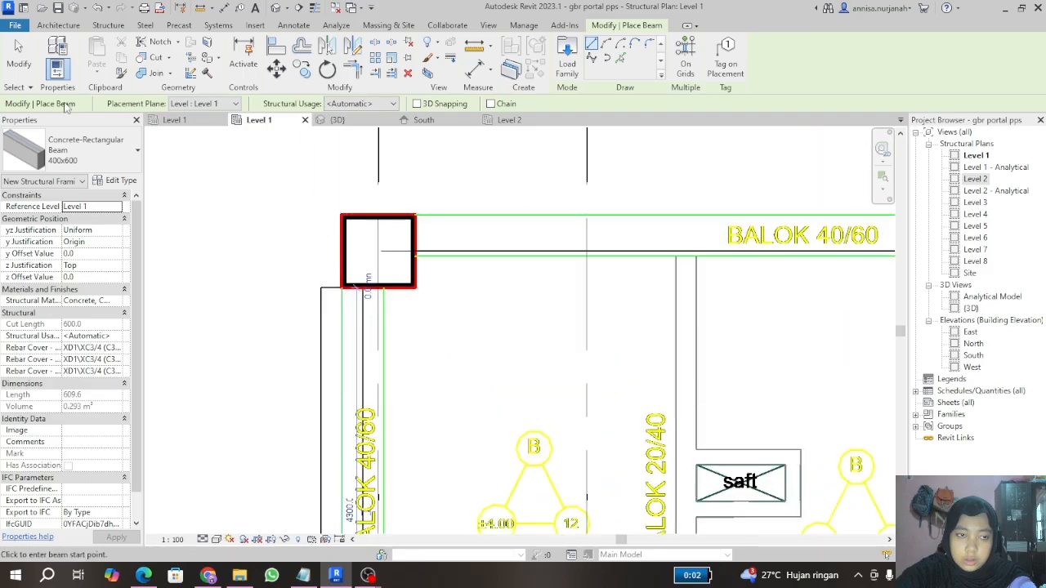
{"action": "key", "text": "Escape"}
{"action": "key", "text": "Escape"}
{"action": "left_click", "coordinate": [330, 299]}
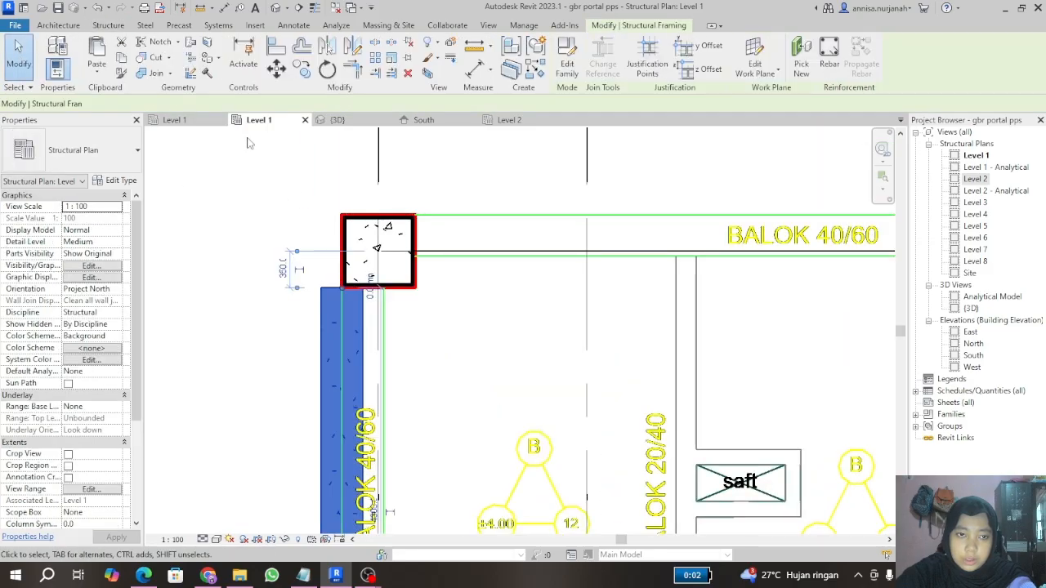
{"action": "left_click", "coordinate": [276, 70]}
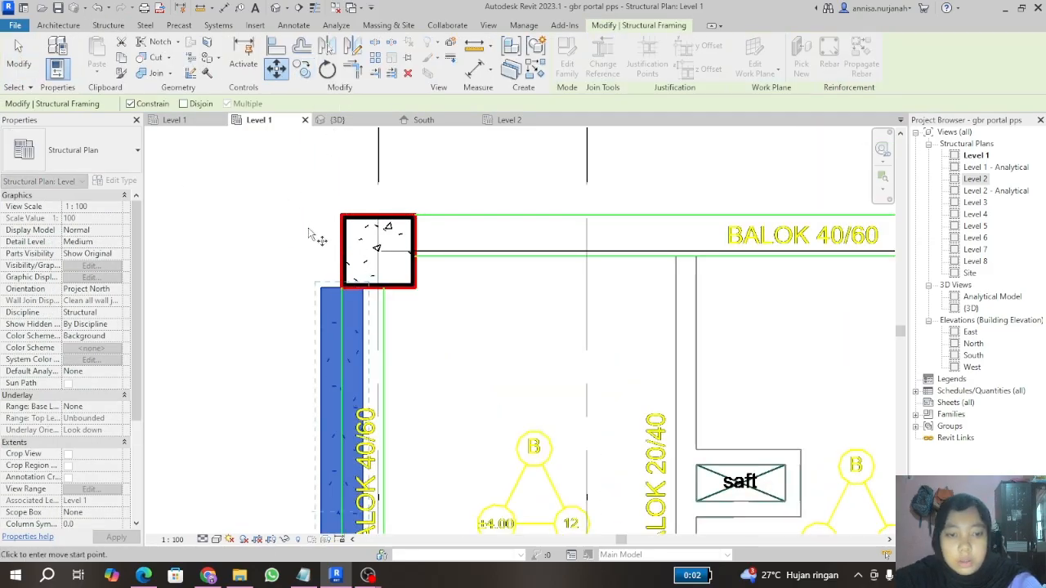
{"action": "left_click", "coordinate": [322, 290]}
{"action": "scroll", "coordinate": [392, 293], "scroll_direction": "up", "scroll_amount": 2}
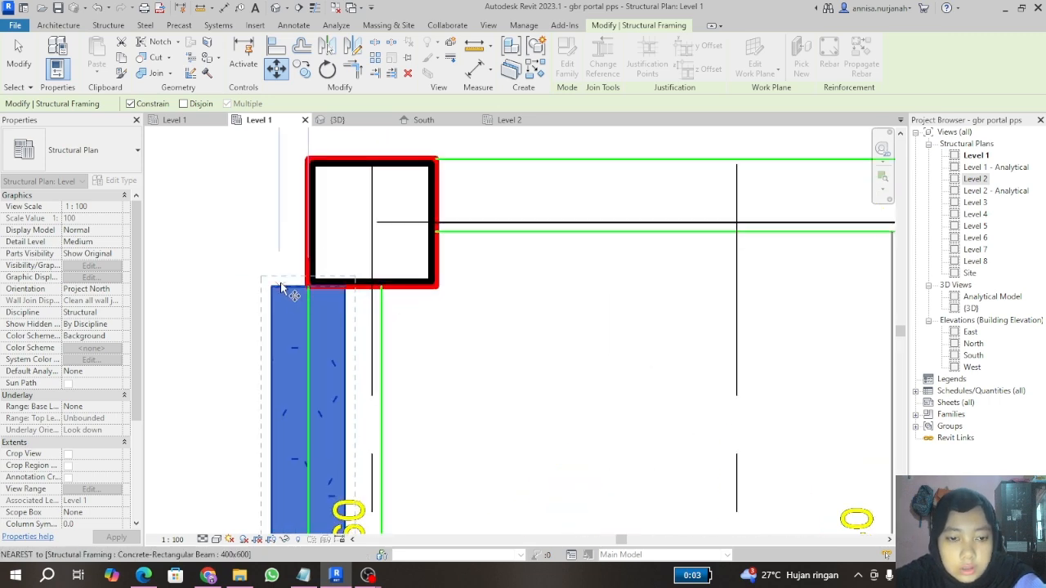
{"action": "left_click", "coordinate": [304, 285]}
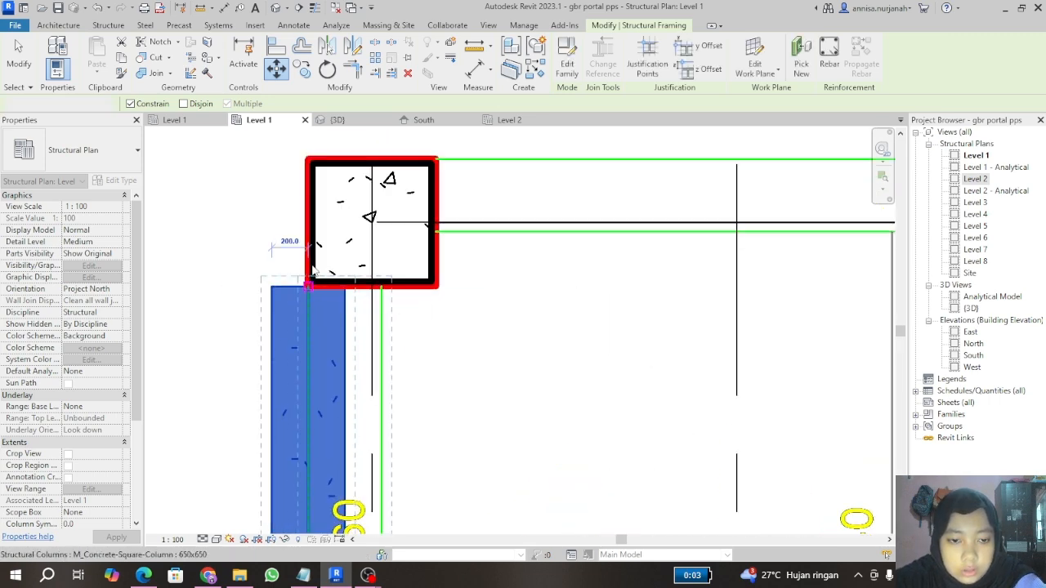
{"action": "scroll", "coordinate": [353, 219], "scroll_direction": "down", "scroll_amount": 3}
{"action": "scroll", "coordinate": [353, 217], "scroll_direction": "down", "scroll_amount": 4}
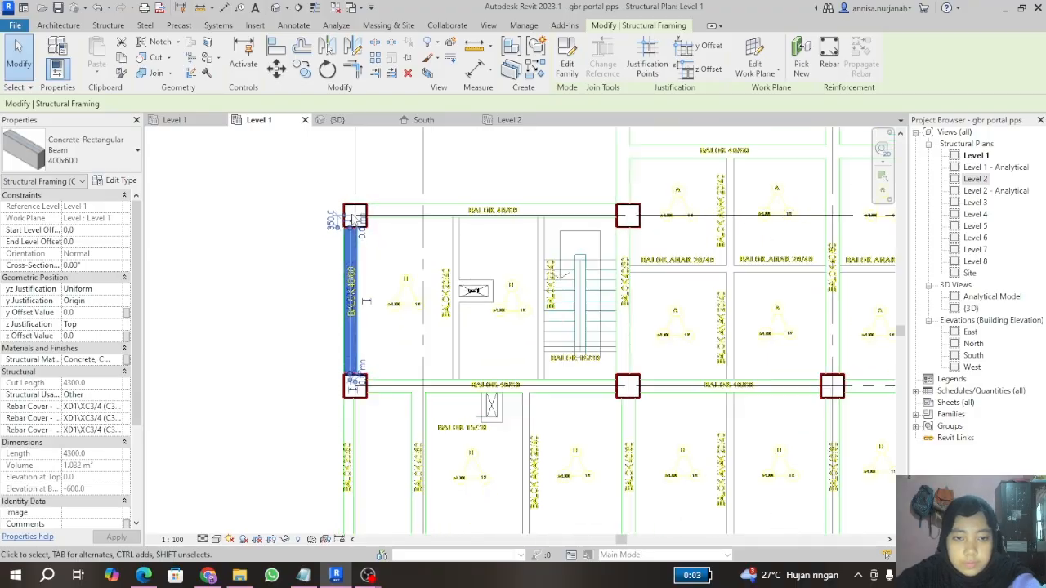
Step: In the 3D view, copy the beam between grids C and D and paste it aligned to Level 2
{"action": "scroll", "coordinate": [326, 221], "scroll_direction": "up", "scroll_amount": 3}
{"action": "left_click", "coordinate": [352, 123]}
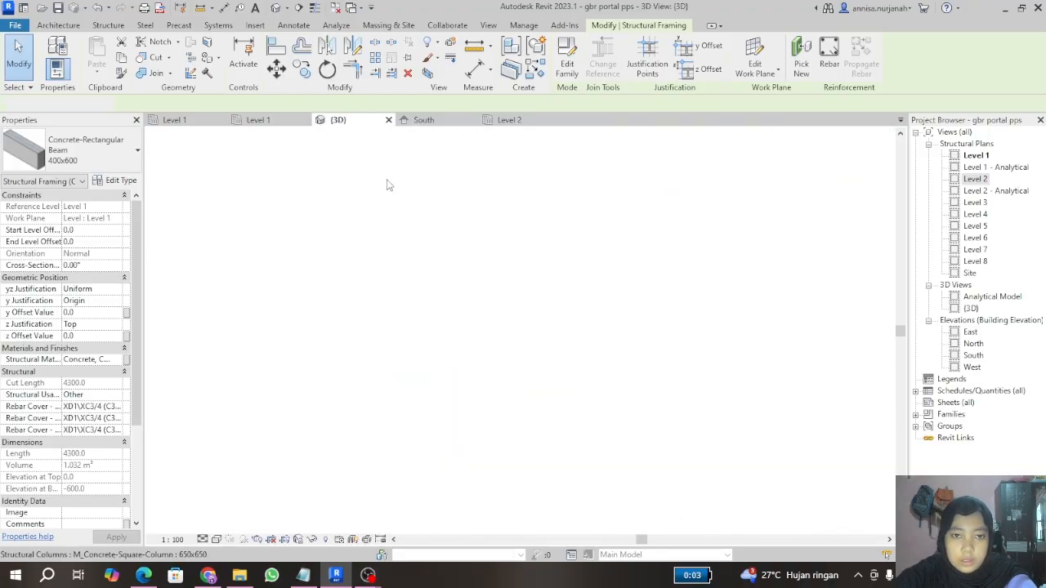
{"action": "scroll", "coordinate": [454, 393], "scroll_direction": "down", "scroll_amount": 4}
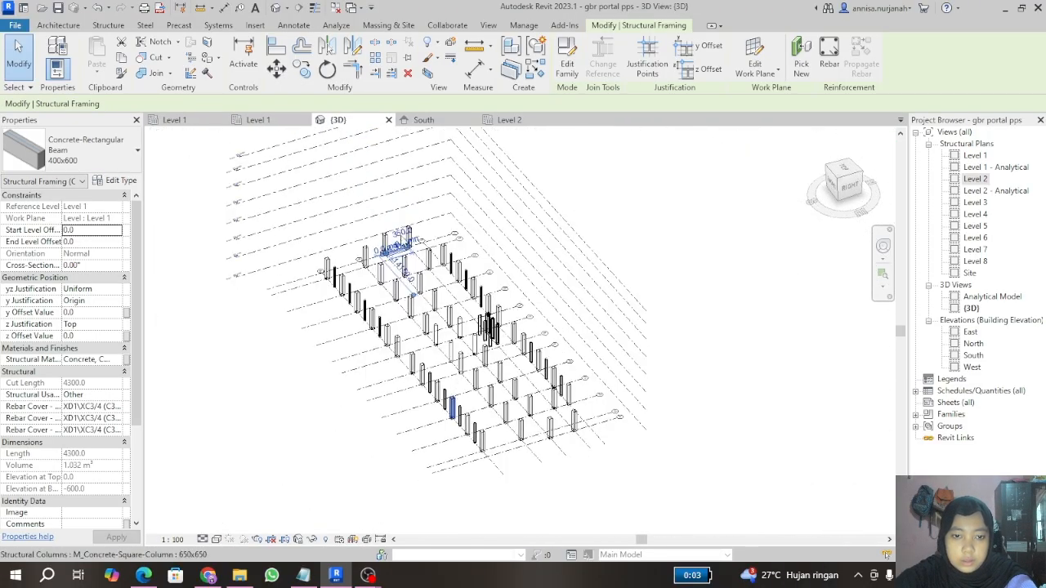
{"action": "scroll", "coordinate": [402, 244], "scroll_direction": "up", "scroll_amount": 6}
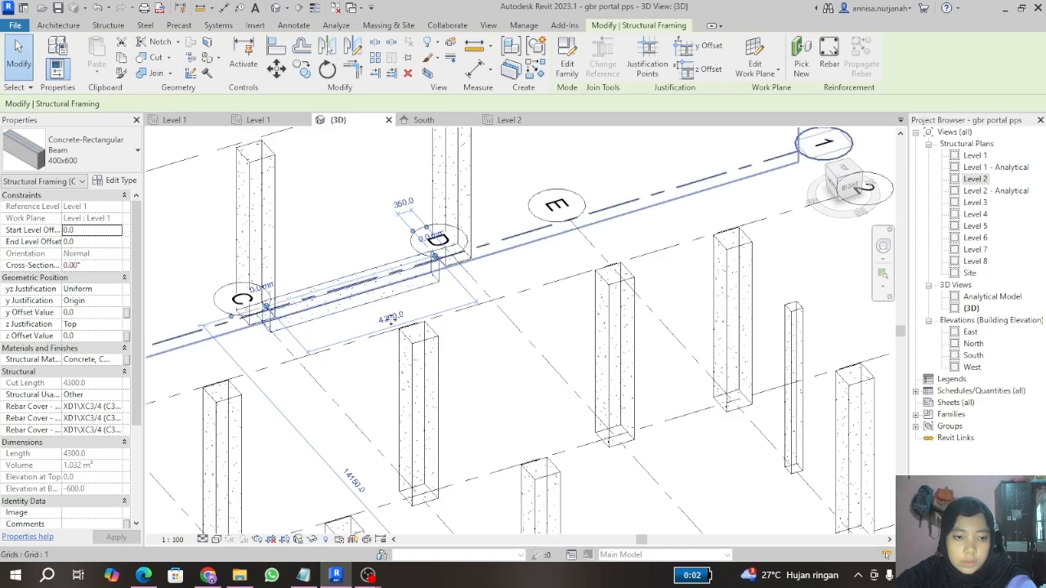
{"action": "scroll", "coordinate": [333, 310], "scroll_direction": "down", "scroll_amount": 4}
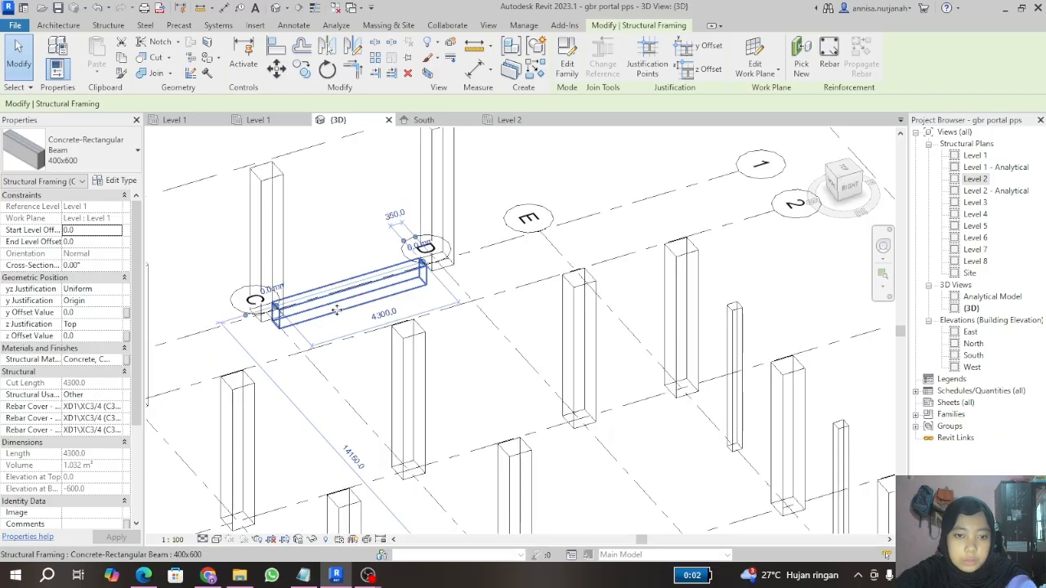
{"action": "scroll", "coordinate": [340, 289], "scroll_direction": "up", "scroll_amount": 3}
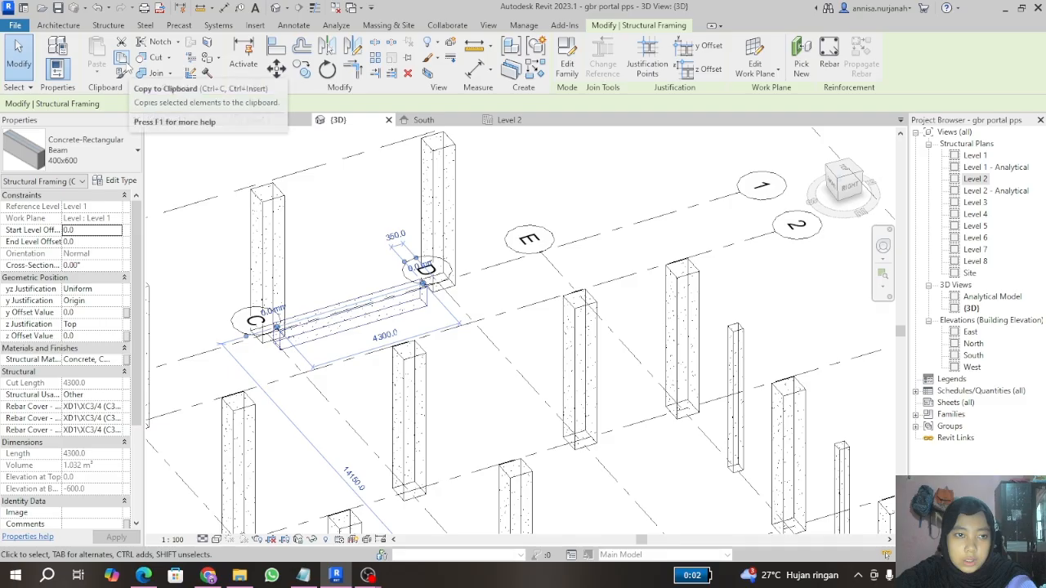
{"action": "left_click", "coordinate": [126, 63]}
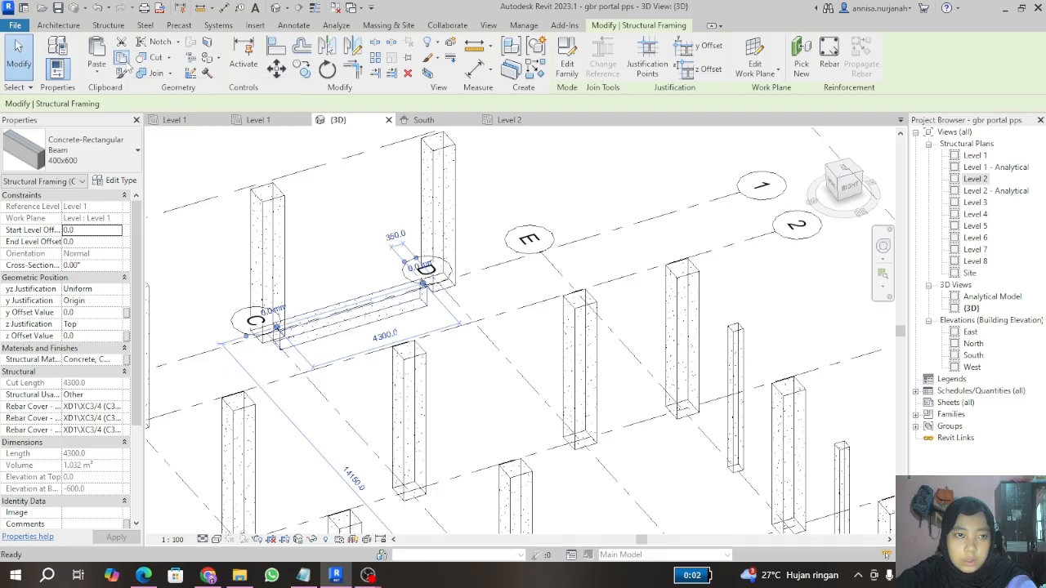
{"action": "left_click", "coordinate": [95, 72]}
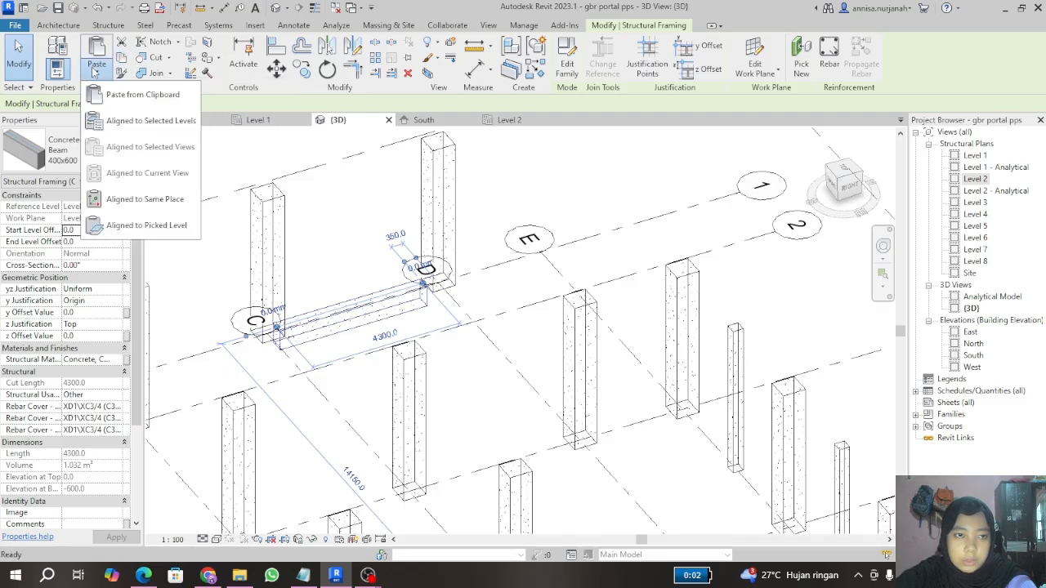
{"action": "left_click", "coordinate": [141, 121]}
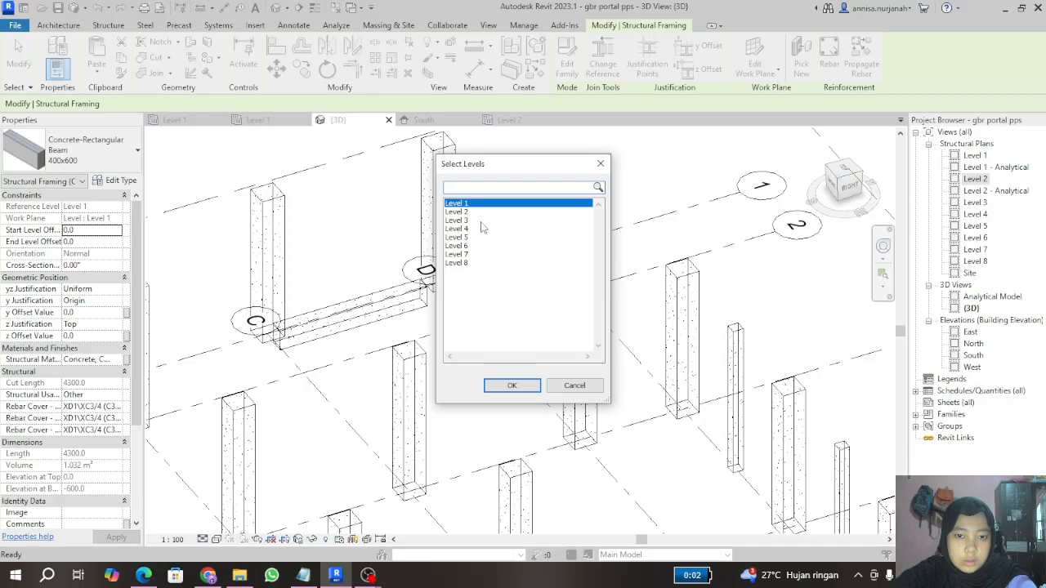
{"action": "left_click", "coordinate": [463, 214]}
{"action": "left_click", "coordinate": [512, 385]}
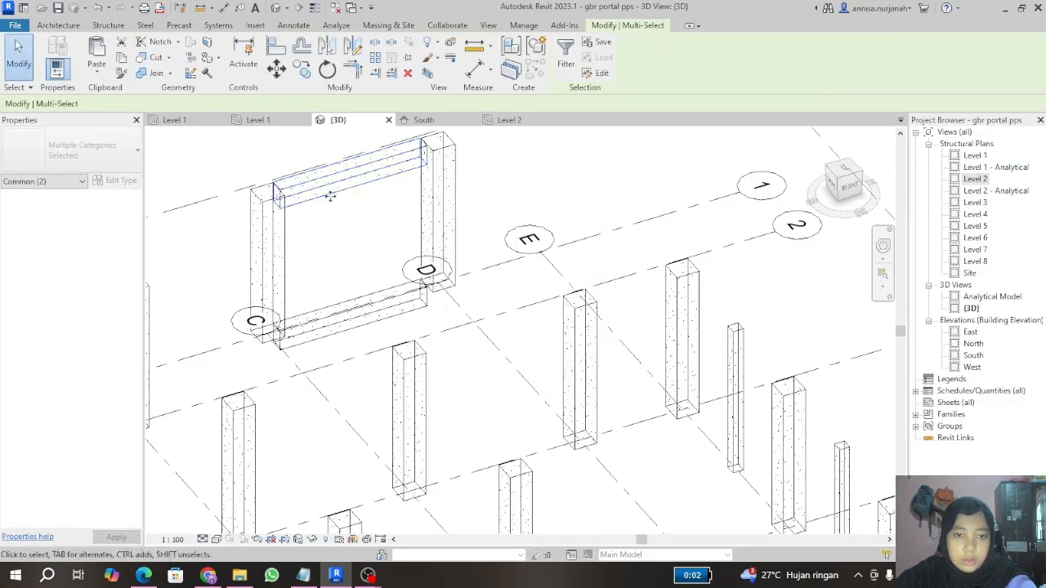
{"action": "scroll", "coordinate": [318, 233], "scroll_direction": "down", "scroll_amount": 5}
{"action": "scroll", "coordinate": [326, 253], "scroll_direction": "up", "scroll_amount": 2}
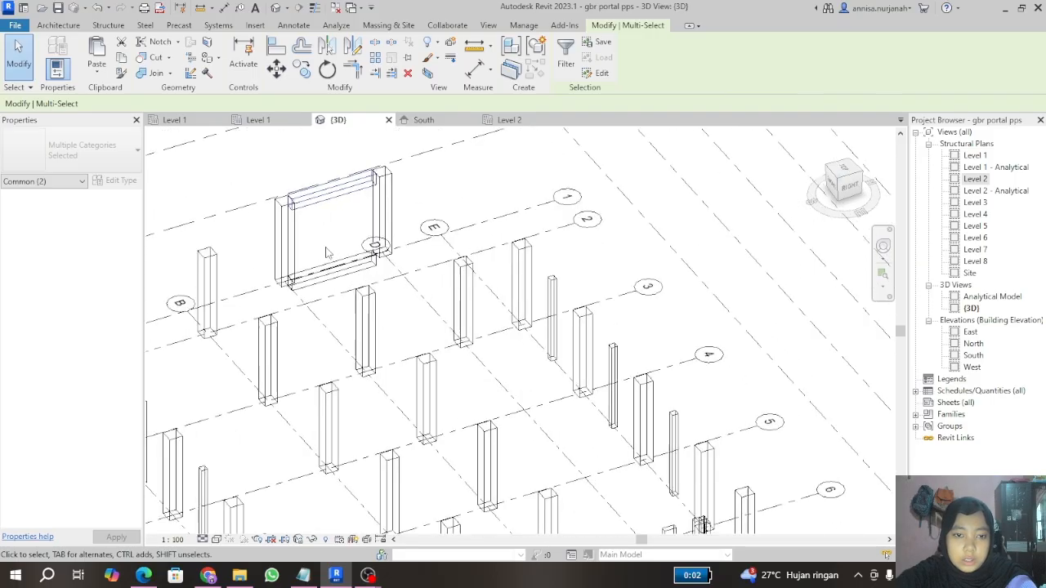
{"action": "scroll", "coordinate": [325, 253], "scroll_direction": "up", "scroll_amount": 2}
Step: Return to the Level 1 plan and examine the beam outlines and size labels below the placed beam
{"action": "left_click", "coordinate": [258, 120]}
{"action": "scroll", "coordinate": [368, 269], "scroll_direction": "down", "scroll_amount": 4}
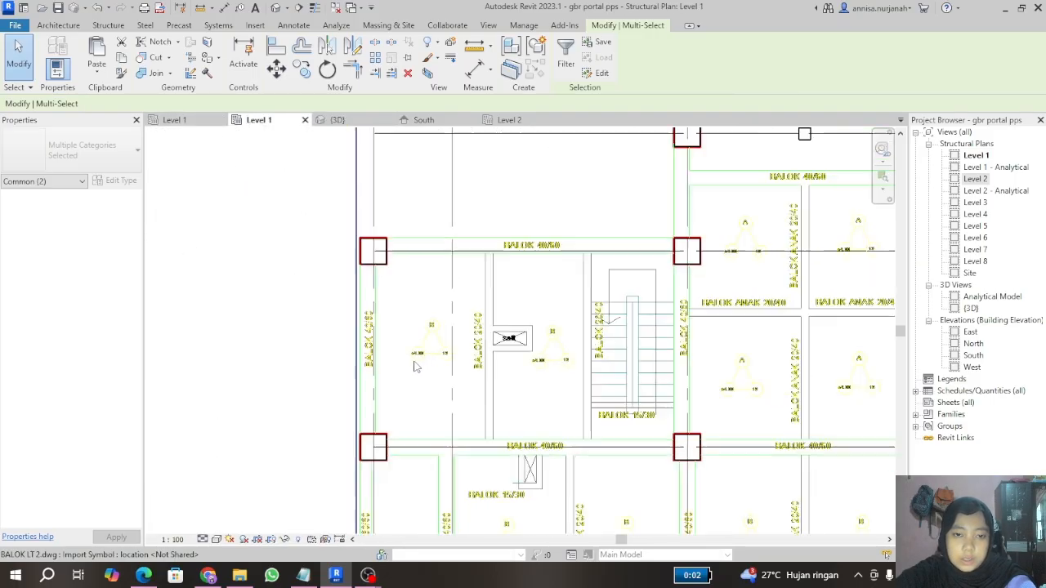
{"action": "scroll", "coordinate": [409, 327], "scroll_direction": "up", "scroll_amount": 3}
{"action": "scroll", "coordinate": [410, 327], "scroll_direction": "up", "scroll_amount": 3}
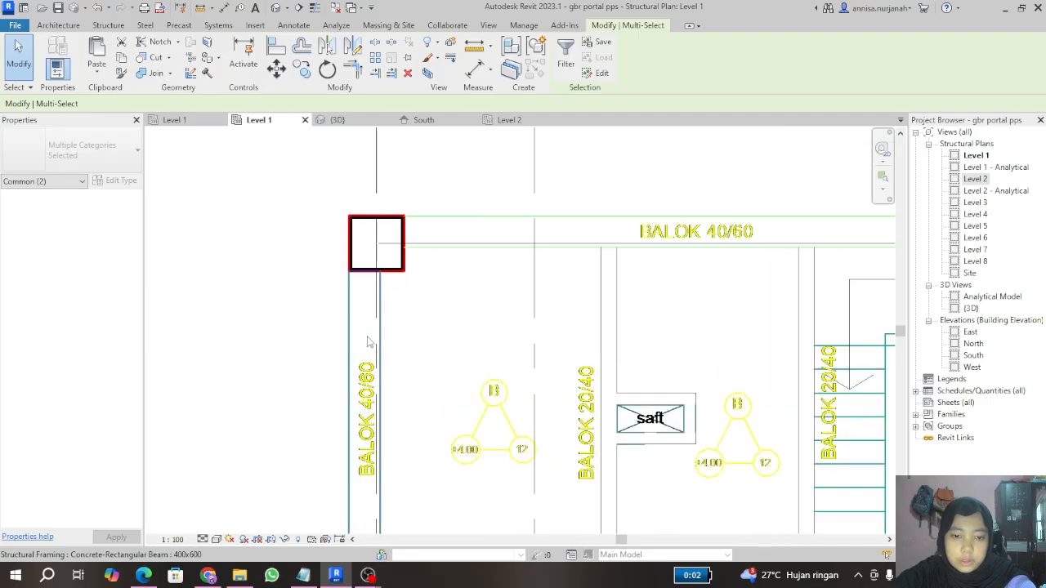
{"action": "scroll", "coordinate": [333, 215], "scroll_direction": "down", "scroll_amount": 3}
{"action": "scroll", "coordinate": [334, 214], "scroll_direction": "down", "scroll_amount": 2}
{"action": "scroll", "coordinate": [322, 247], "scroll_direction": "up", "scroll_amount": 5}
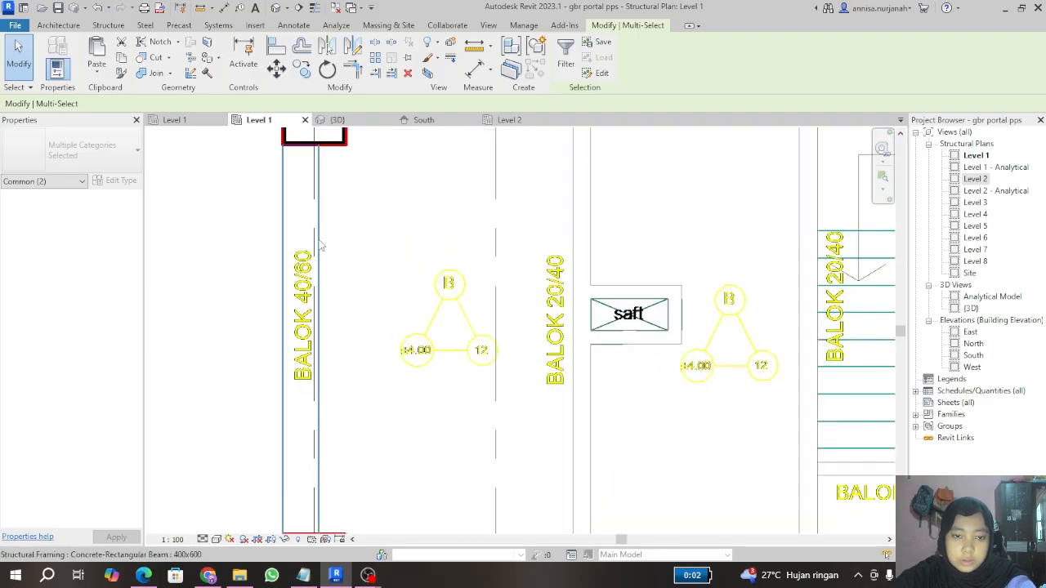
{"action": "scroll", "coordinate": [307, 236], "scroll_direction": "down", "scroll_amount": 5}
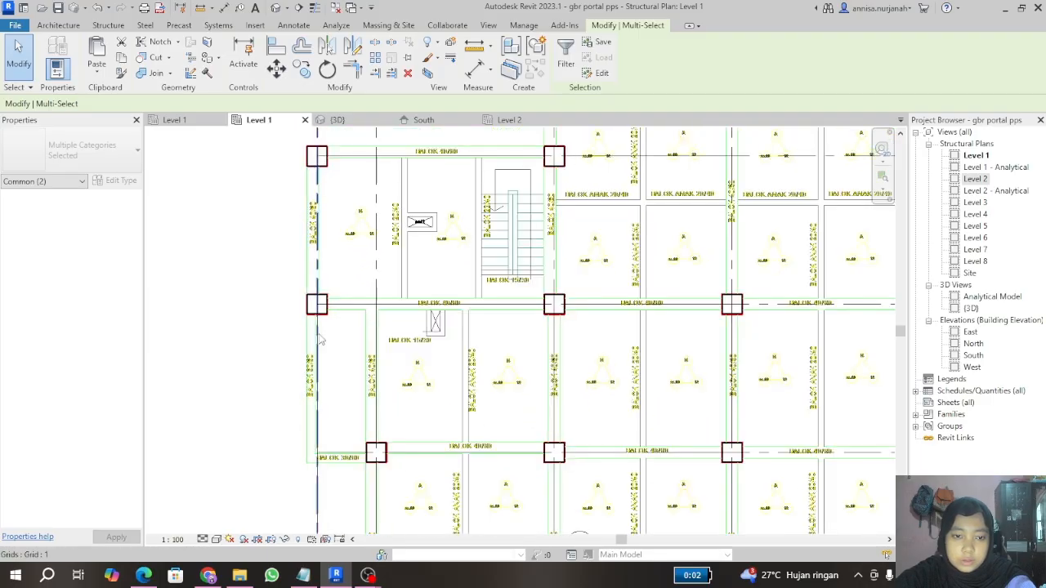
{"action": "scroll", "coordinate": [318, 337], "scroll_direction": "up", "scroll_amount": 3}
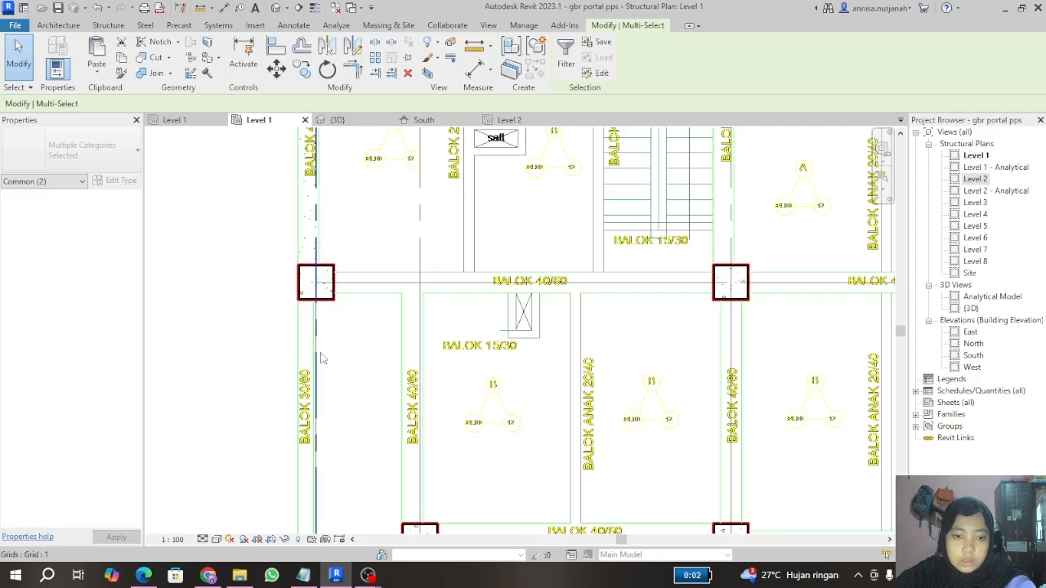
{"action": "scroll", "coordinate": [308, 230], "scroll_direction": "up", "scroll_amount": 4}
{"action": "scroll", "coordinate": [310, 238], "scroll_direction": "down", "scroll_amount": 1}
{"action": "scroll", "coordinate": [309, 238], "scroll_direction": "down", "scroll_amount": 4}
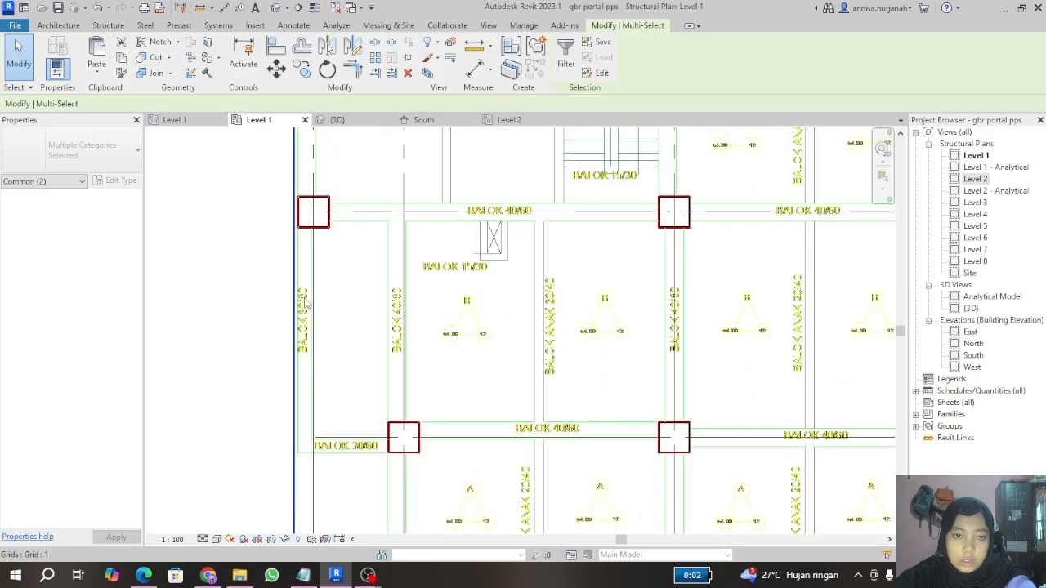
{"action": "scroll", "coordinate": [313, 286], "scroll_direction": "up", "scroll_amount": 6}
{"action": "scroll", "coordinate": [286, 283], "scroll_direction": "down", "scroll_amount": 3}
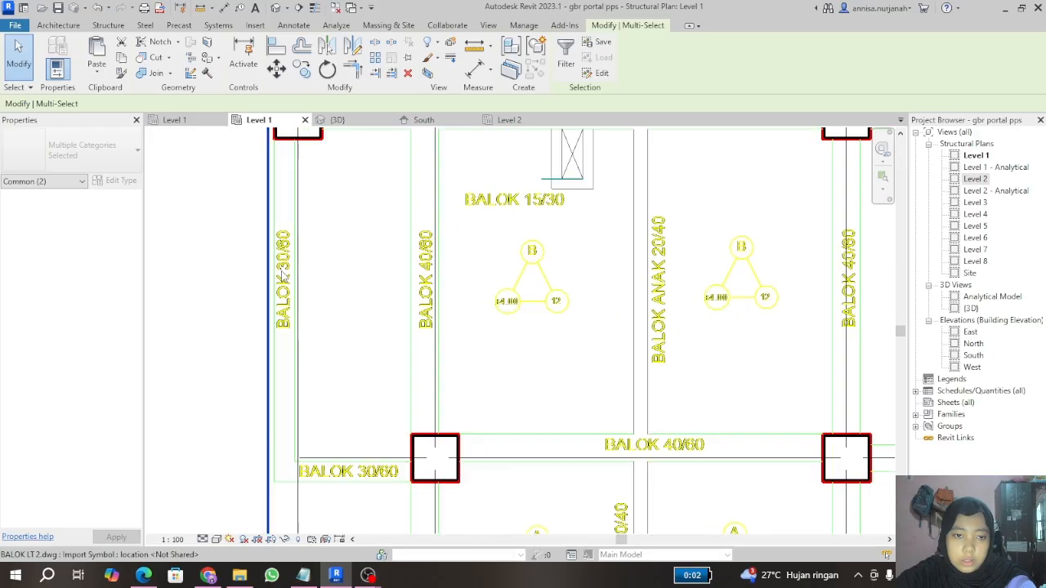
{"action": "scroll", "coordinate": [282, 286], "scroll_direction": "up", "scroll_amount": 2}
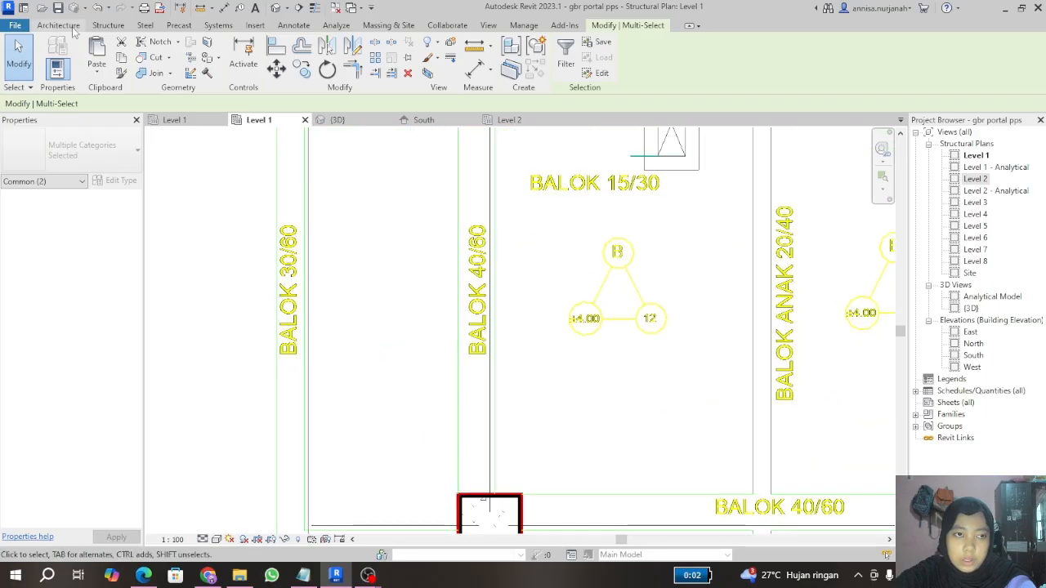
Step: Create a Concrete-Rectangular Beam type named 300x600 by duplicating the 400x600 type and setting width b to 300
{"action": "left_click", "coordinate": [100, 26]}
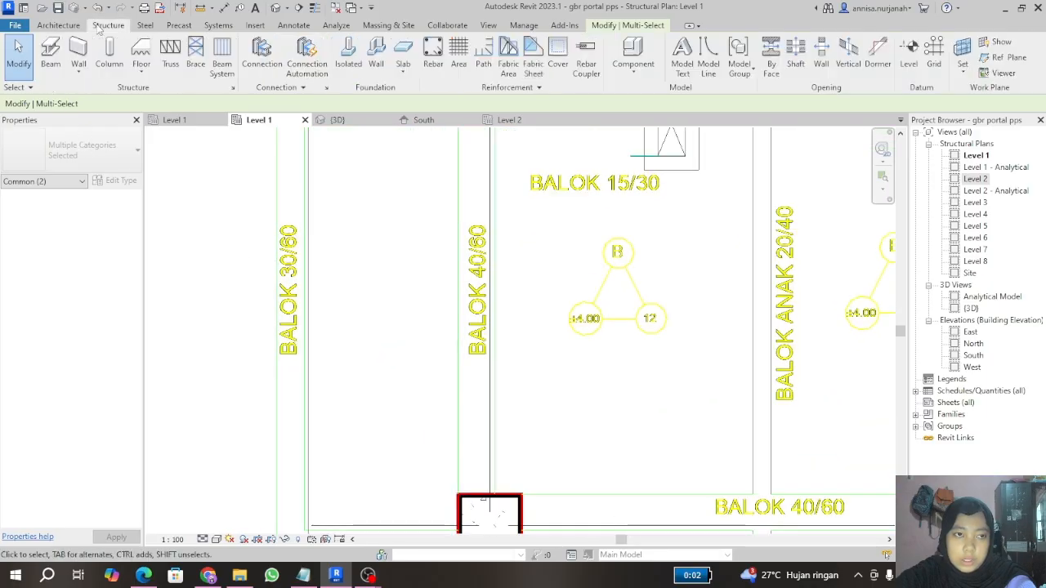
{"action": "left_click", "coordinate": [57, 58]}
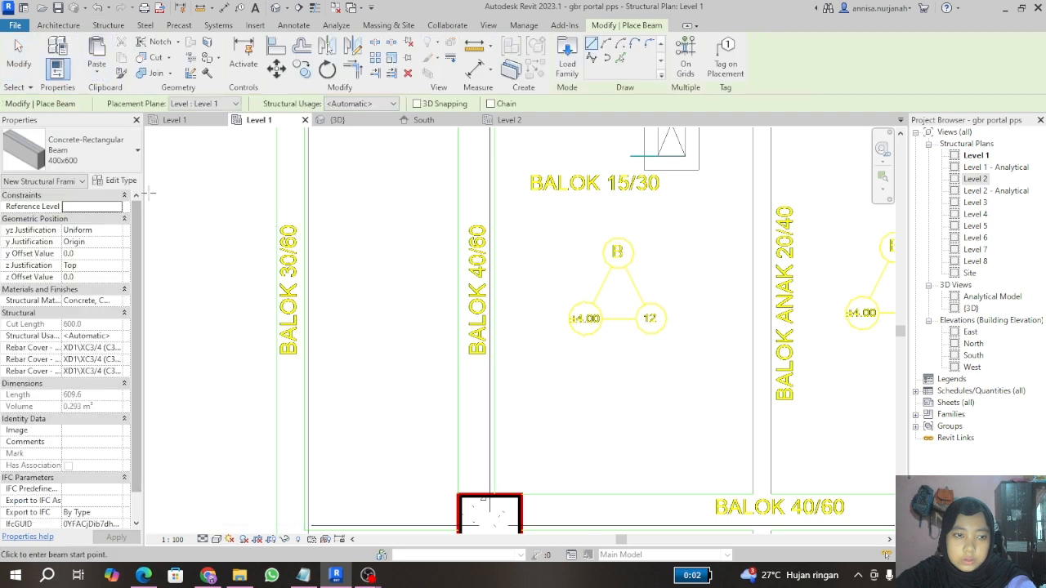
{"action": "left_click", "coordinate": [107, 162]}
{"action": "left_click", "coordinate": [110, 163]}
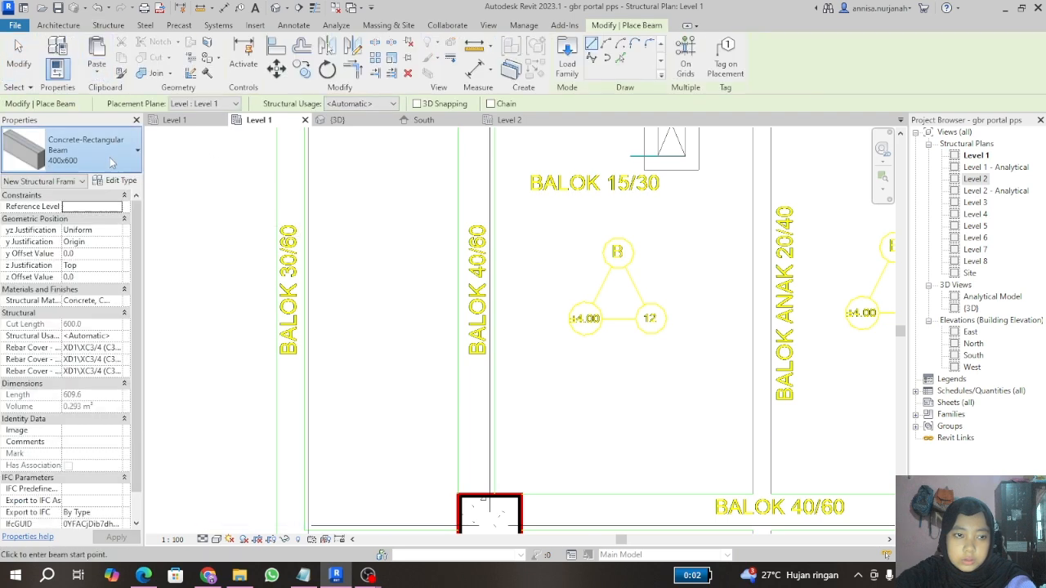
{"action": "left_click", "coordinate": [126, 181]}
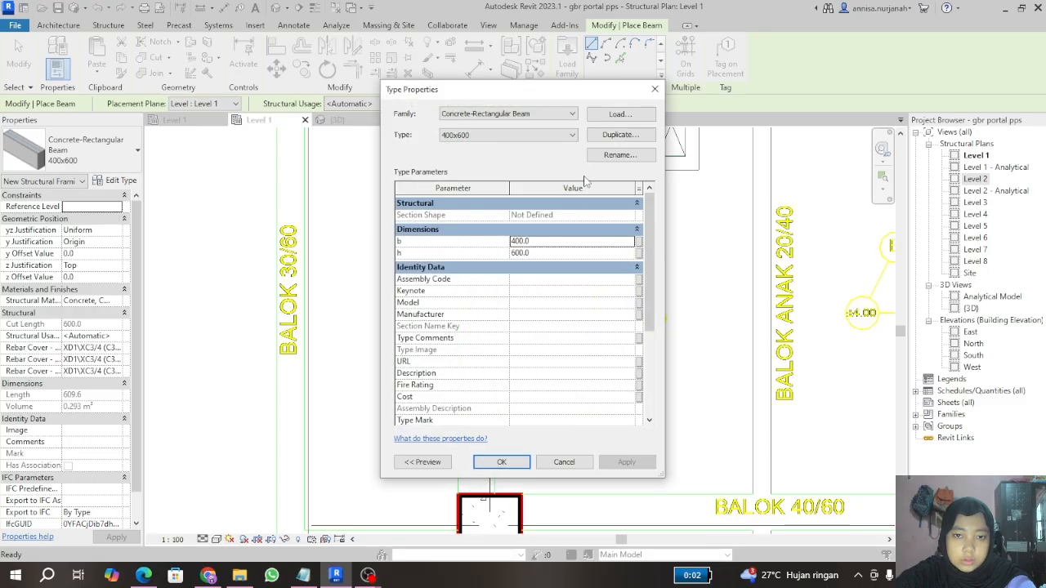
{"action": "left_click", "coordinate": [624, 137]}
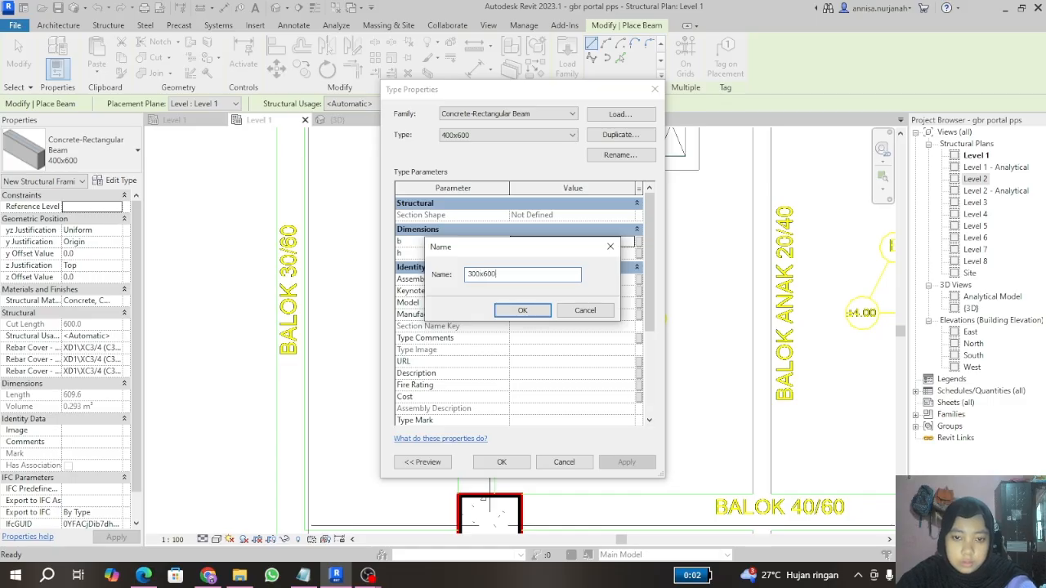
{"action": "left_click", "coordinate": [515, 310]}
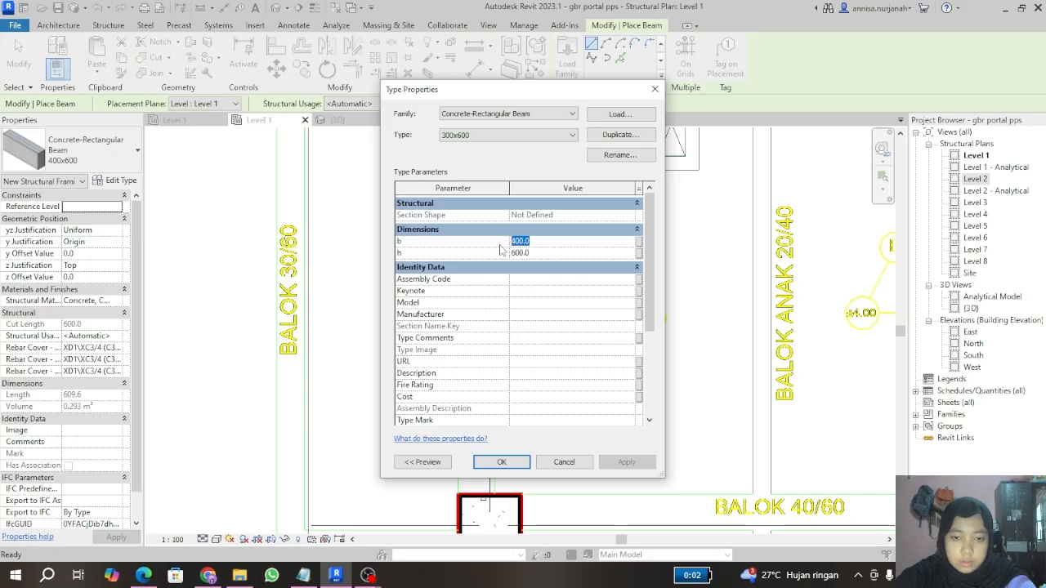
{"action": "type", "text": "3"}
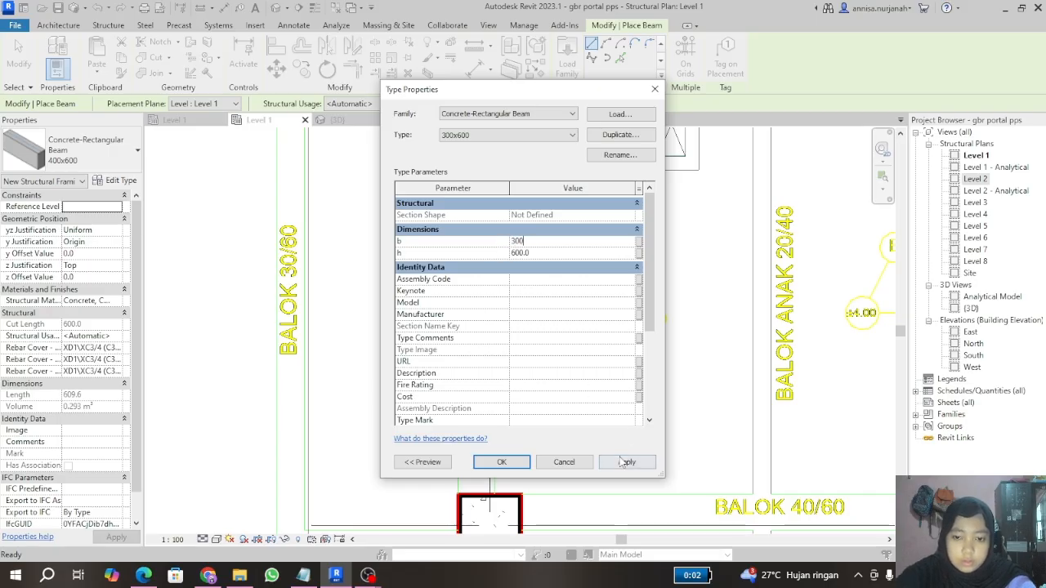
{"action": "left_click", "coordinate": [482, 462]}
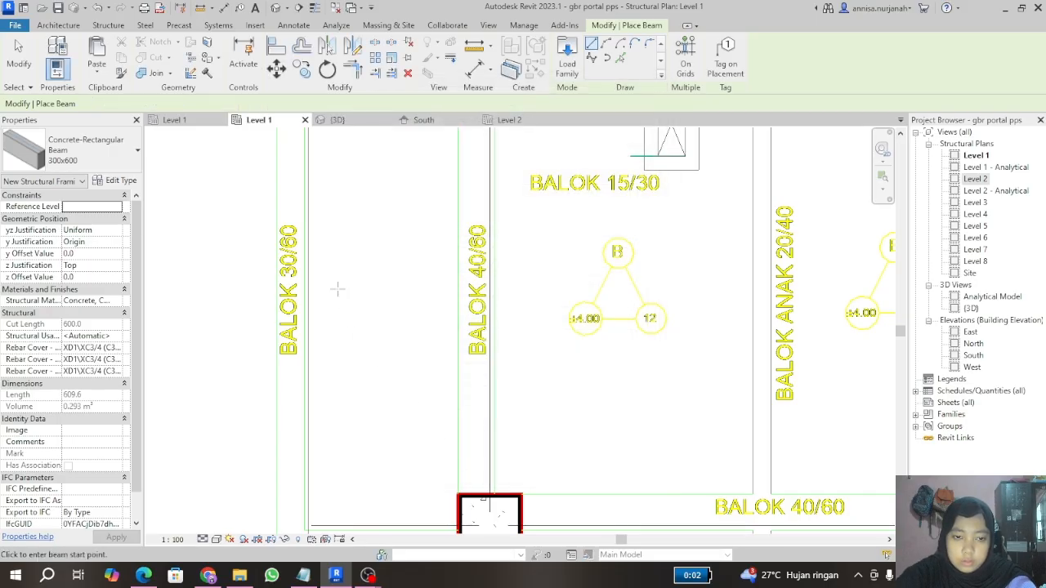
Step: Place a 5000 mm long 300x600 beam from the outermost column's lower outer corner to the outer corner of the BALOK 30/60 outline
{"action": "scroll", "coordinate": [326, 270], "scroll_direction": "down", "scroll_amount": 4}
{"action": "scroll", "coordinate": [300, 233], "scroll_direction": "up", "scroll_amount": 3}
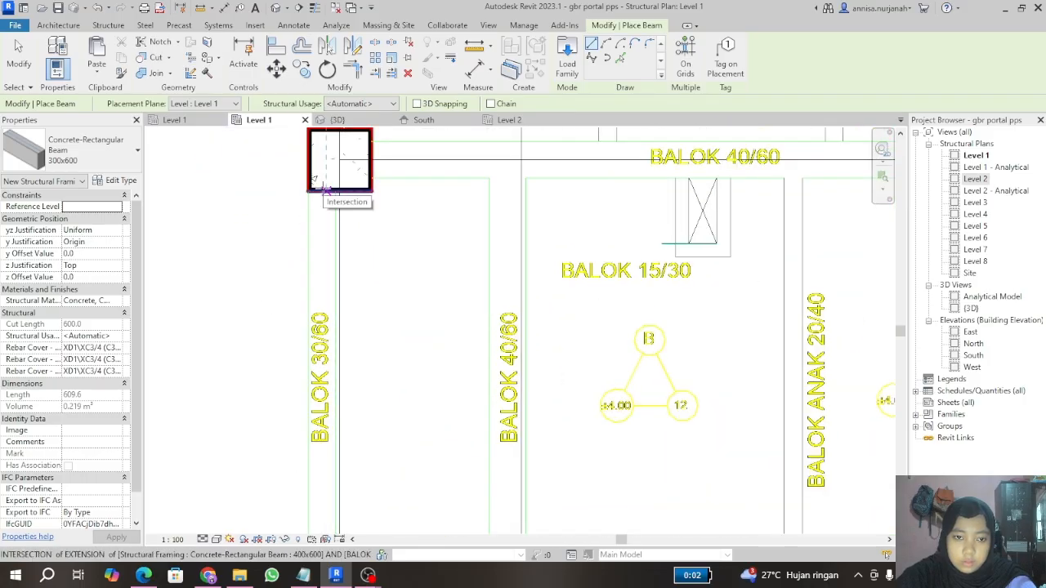
{"action": "scroll", "coordinate": [315, 181], "scroll_direction": "up", "scroll_amount": 3}
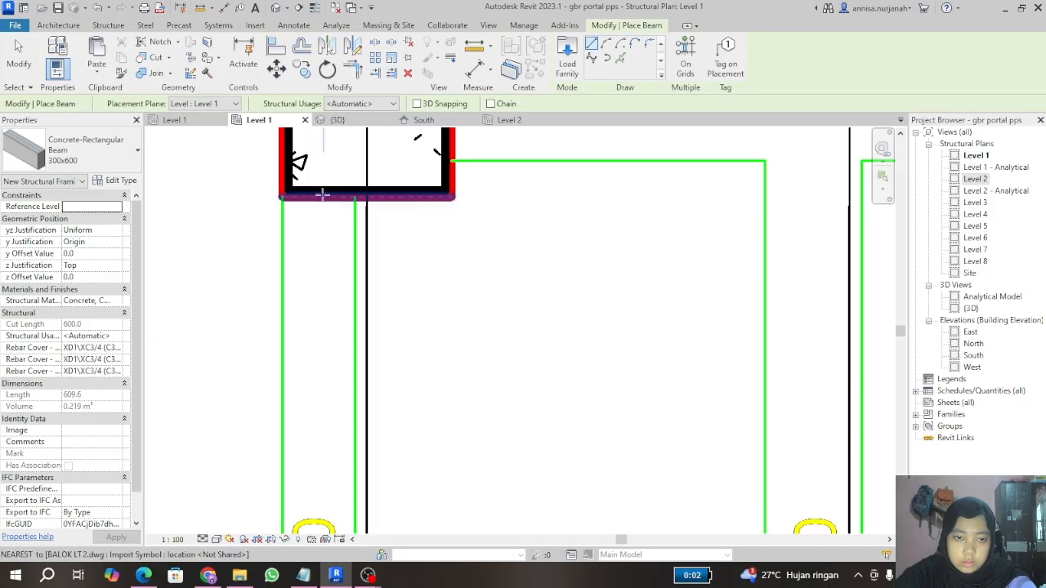
{"action": "left_click", "coordinate": [314, 198]}
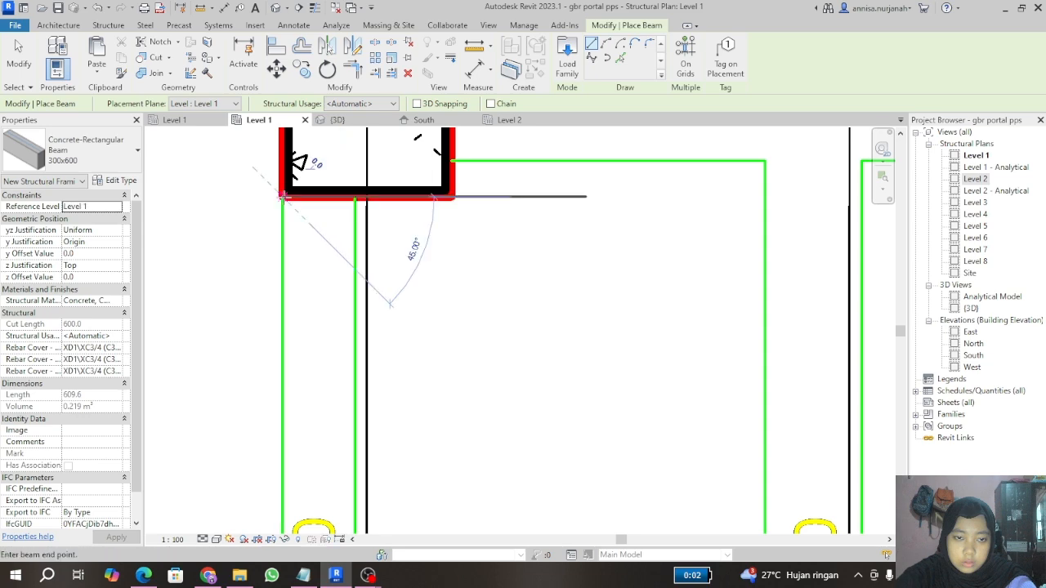
{"action": "scroll", "coordinate": [294, 175], "scroll_direction": "down", "scroll_amount": 3}
{"action": "scroll", "coordinate": [293, 176], "scroll_direction": "down", "scroll_amount": 7}
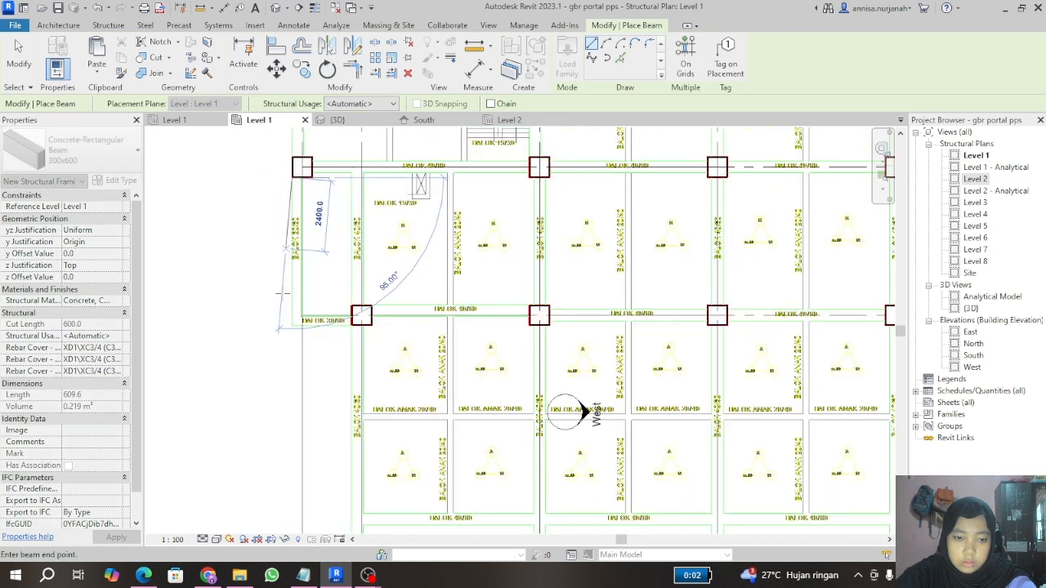
{"action": "scroll", "coordinate": [286, 316], "scroll_direction": "up", "scroll_amount": 6}
{"action": "scroll", "coordinate": [302, 337], "scroll_direction": "up", "scroll_amount": 2}
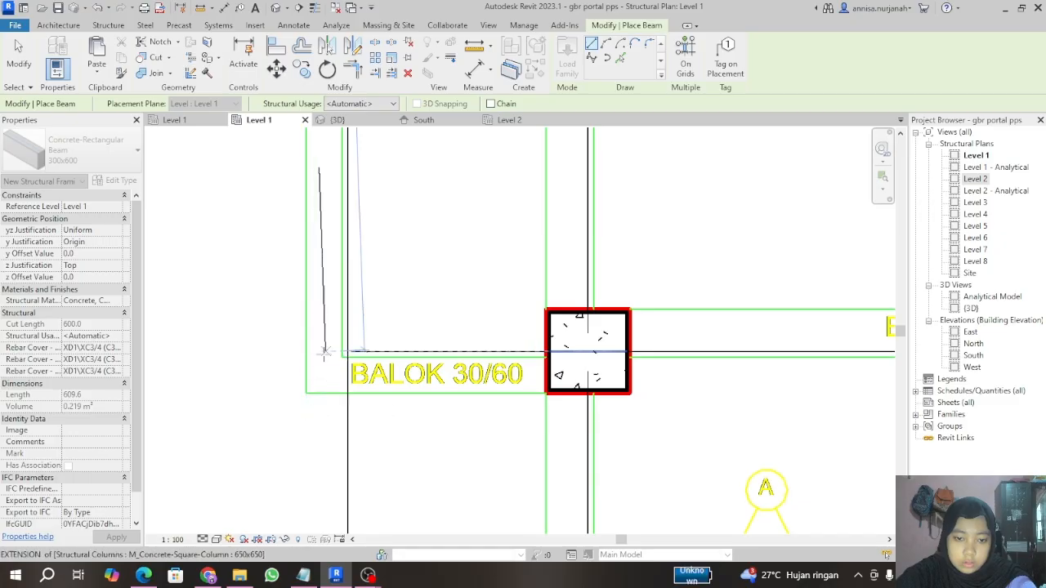
{"action": "left_click", "coordinate": [306, 393]}
{"action": "scroll", "coordinate": [298, 416], "scroll_direction": "down", "scroll_amount": 5}
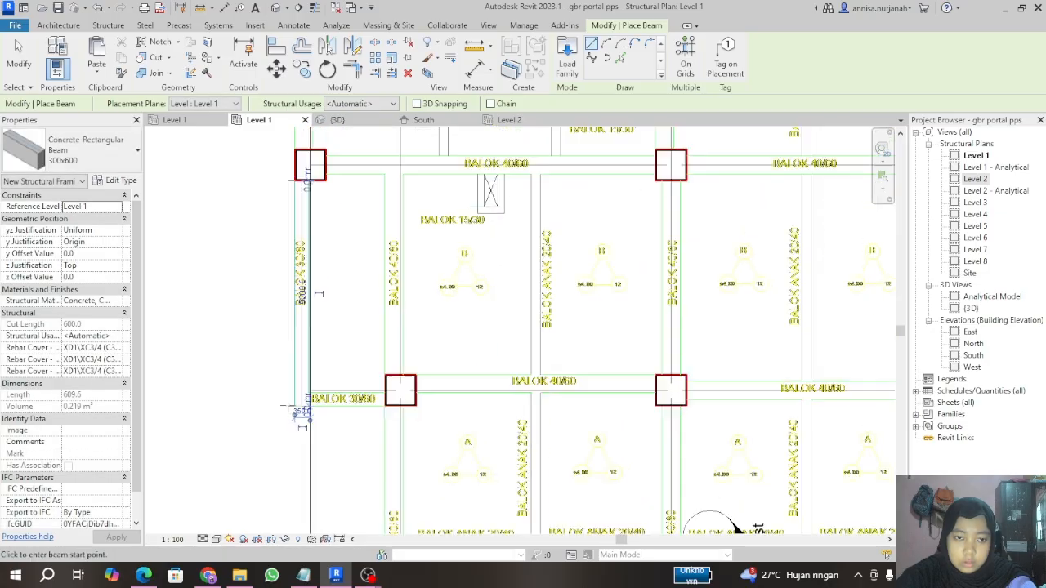
{"action": "scroll", "coordinate": [288, 229], "scroll_direction": "up", "scroll_amount": 4}
Step: Move the new 300x600 beam sideways so its outer edge aligns with the column's outer face and the plan outline
{"action": "left_click", "coordinate": [19, 58]}
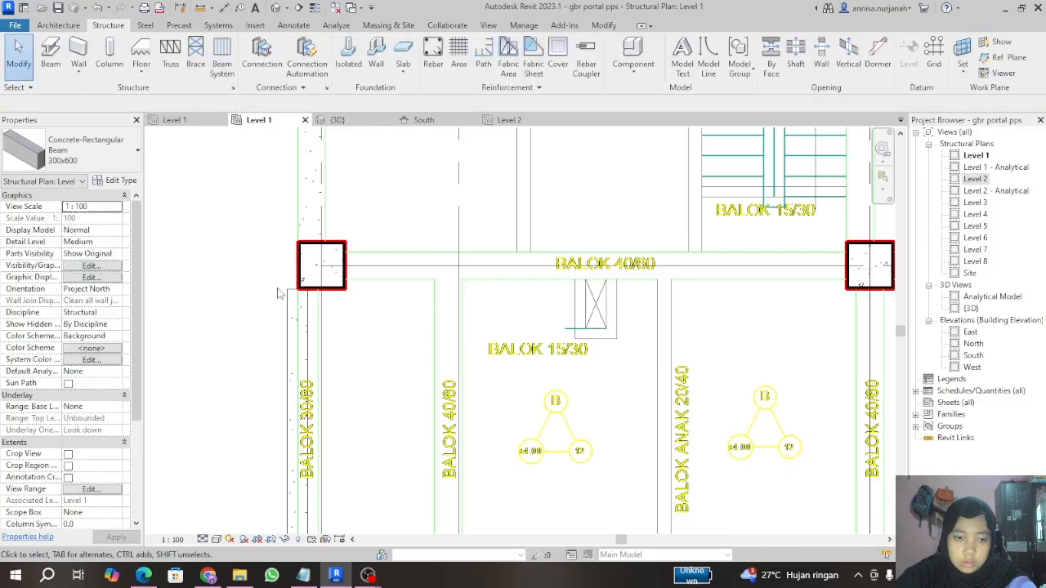
{"action": "left_click", "coordinate": [291, 343]}
{"action": "left_click", "coordinate": [276, 69]}
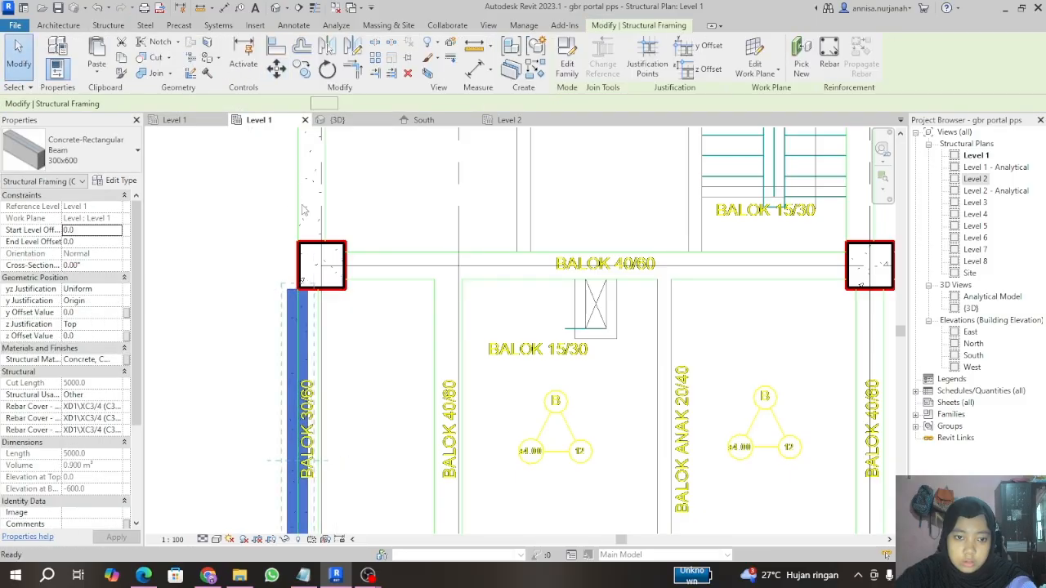
{"action": "scroll", "coordinate": [295, 298], "scroll_direction": "up", "scroll_amount": 5}
{"action": "left_click", "coordinate": [260, 308]}
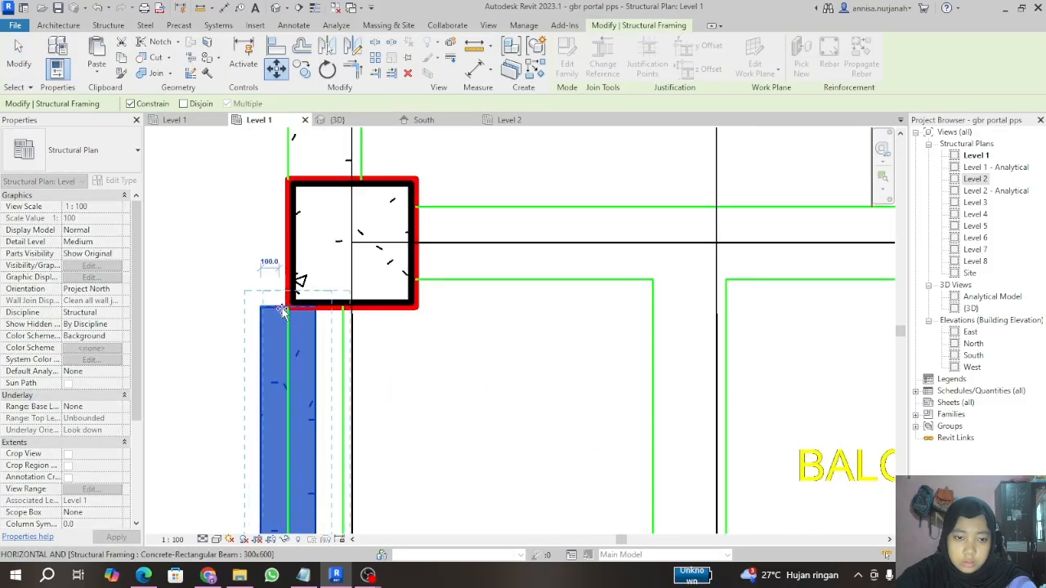
{"action": "left_click", "coordinate": [287, 307]}
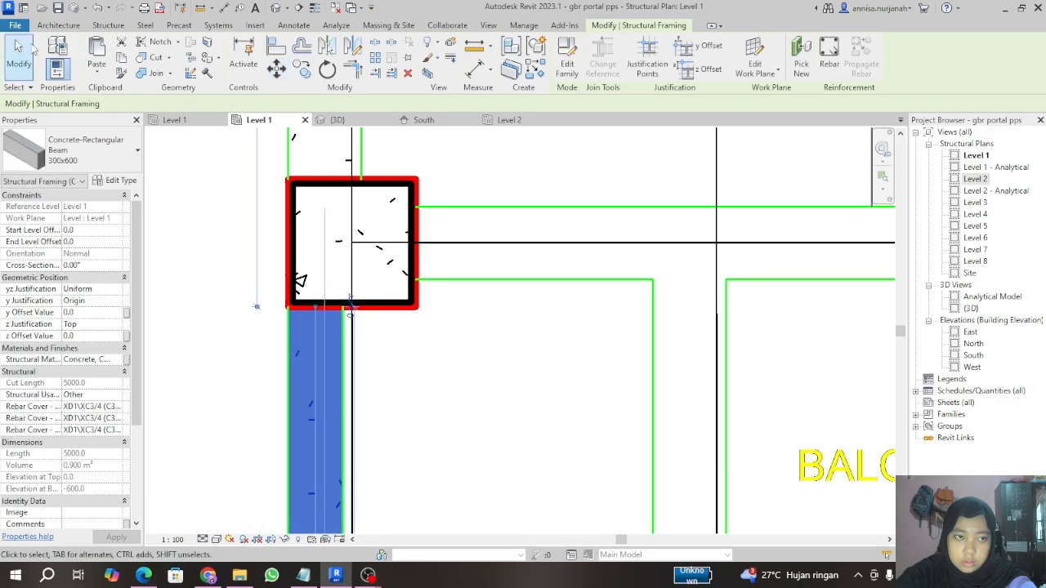
{"action": "left_click", "coordinate": [19, 59]}
{"action": "scroll", "coordinate": [339, 356], "scroll_direction": "down", "scroll_amount": 6}
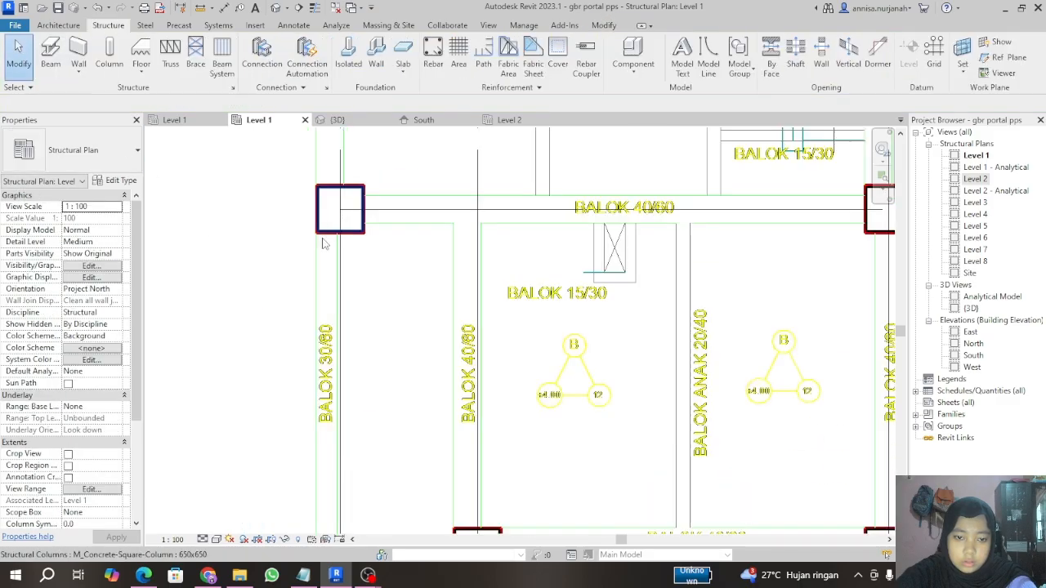
Step: Place a short horizontal 300x600 beam along the BALOK 30/60 outline between the nearby column and the vertical beam's lower end
{"action": "scroll", "coordinate": [342, 360], "scroll_direction": "up", "scroll_amount": 5}
{"action": "scroll", "coordinate": [347, 372], "scroll_direction": "down", "scroll_amount": 3}
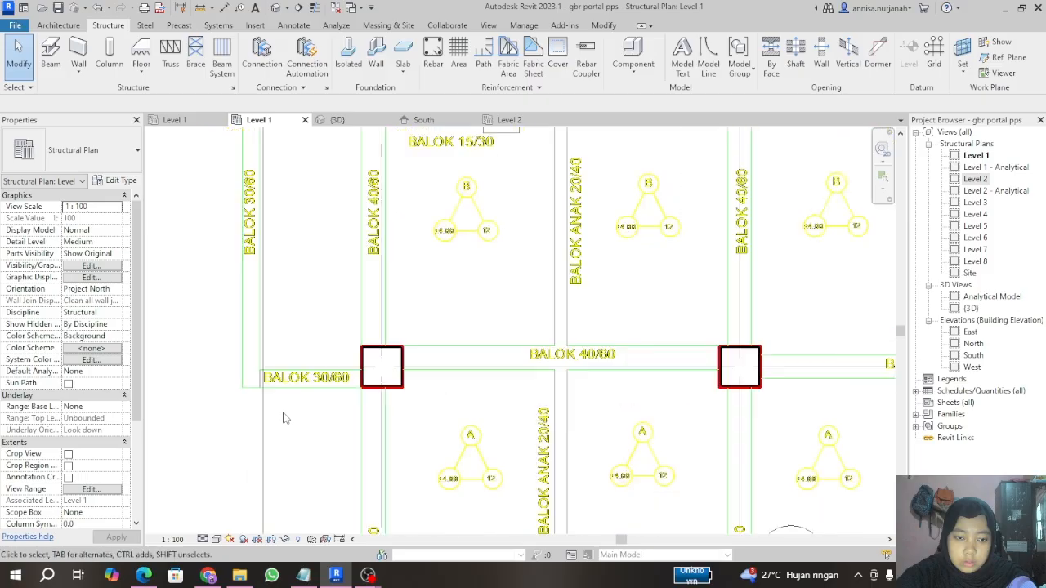
{"action": "scroll", "coordinate": [345, 286], "scroll_direction": "up", "scroll_amount": 2}
{"action": "scroll", "coordinate": [345, 286], "scroll_direction": "down", "scroll_amount": 4}
{"action": "left_click", "coordinate": [51, 57]}
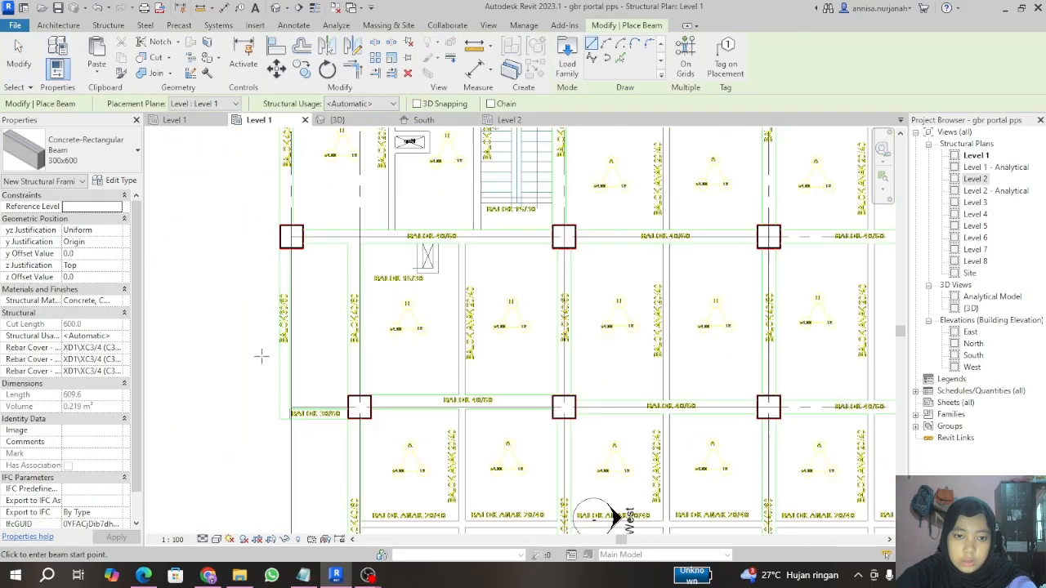
{"action": "scroll", "coordinate": [470, 433], "scroll_direction": "down", "scroll_amount": 2}
{"action": "scroll", "coordinate": [462, 431], "scroll_direction": "down", "scroll_amount": 2}
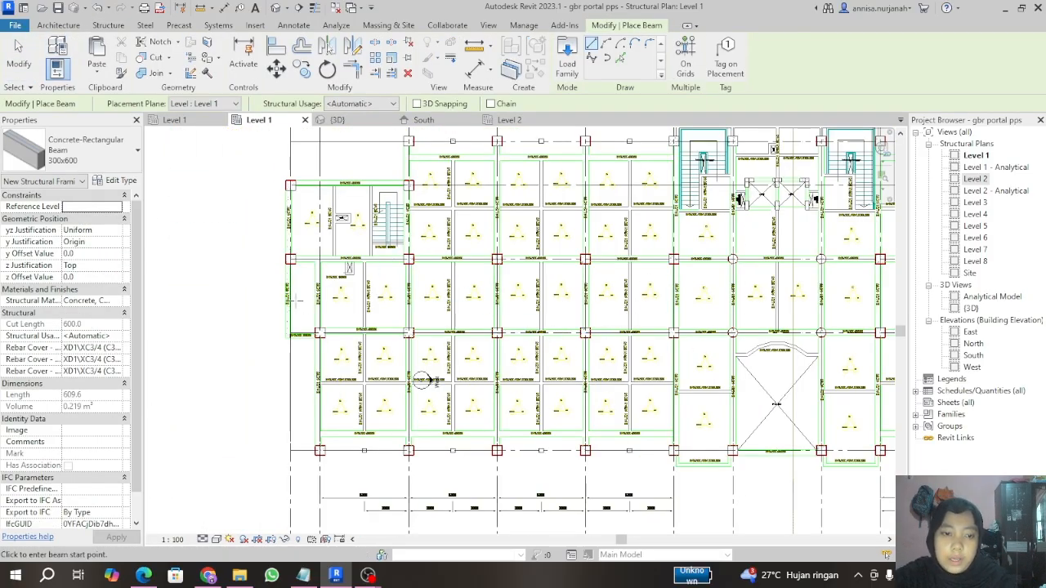
{"action": "scroll", "coordinate": [297, 294], "scroll_direction": "up", "scroll_amount": 3}
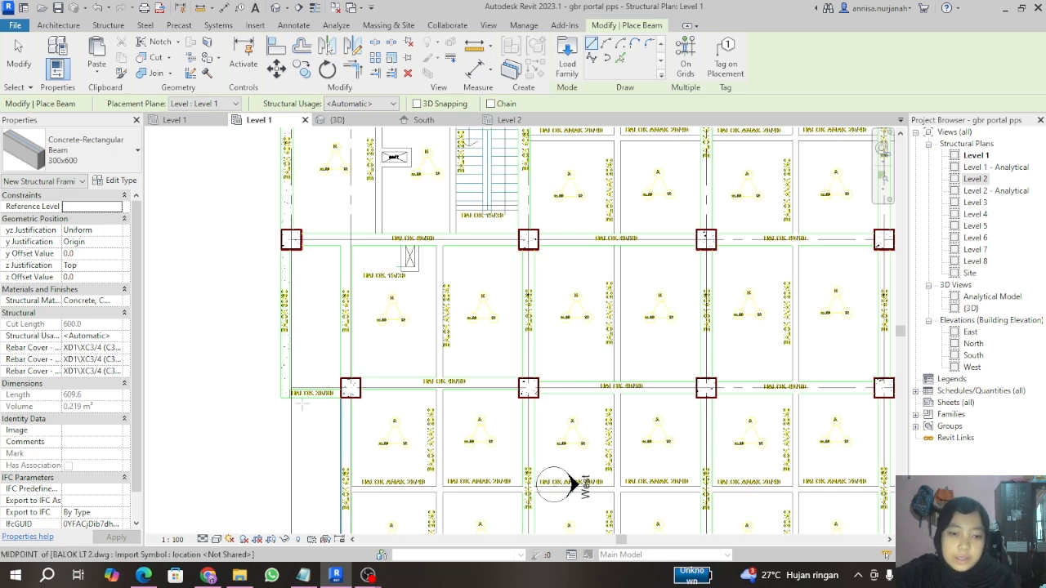
{"action": "scroll", "coordinate": [302, 401], "scroll_direction": "up", "scroll_amount": 6}
{"action": "scroll", "coordinate": [245, 386], "scroll_direction": "up", "scroll_amount": 1}
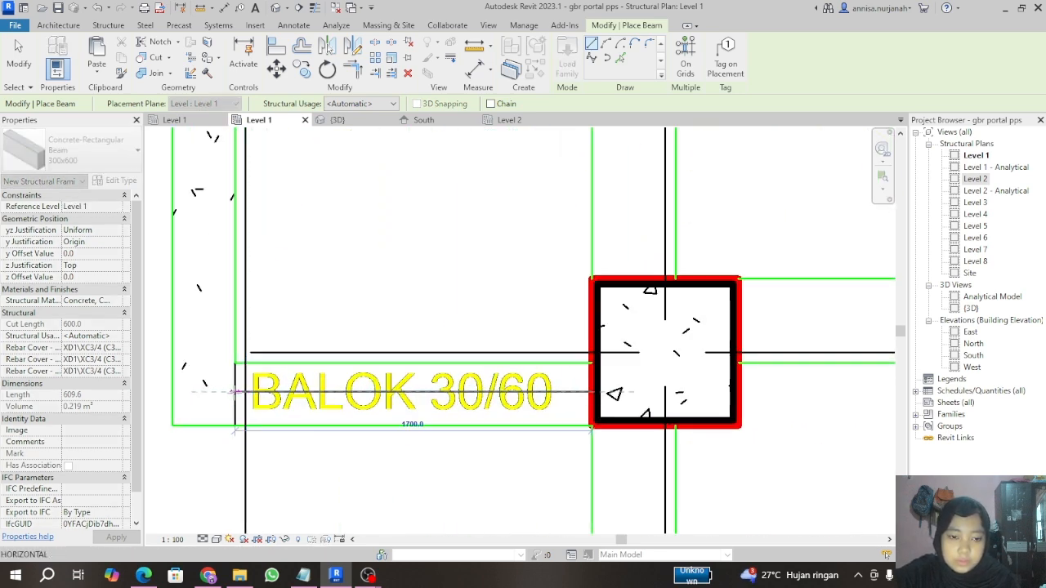
Step: Move the short 300x600 beam to fit its BALOK 30/60 outline beside the column
{"action": "left_click", "coordinate": [276, 69]}
{"action": "scroll", "coordinate": [582, 433], "scroll_direction": "up", "scroll_amount": 5}
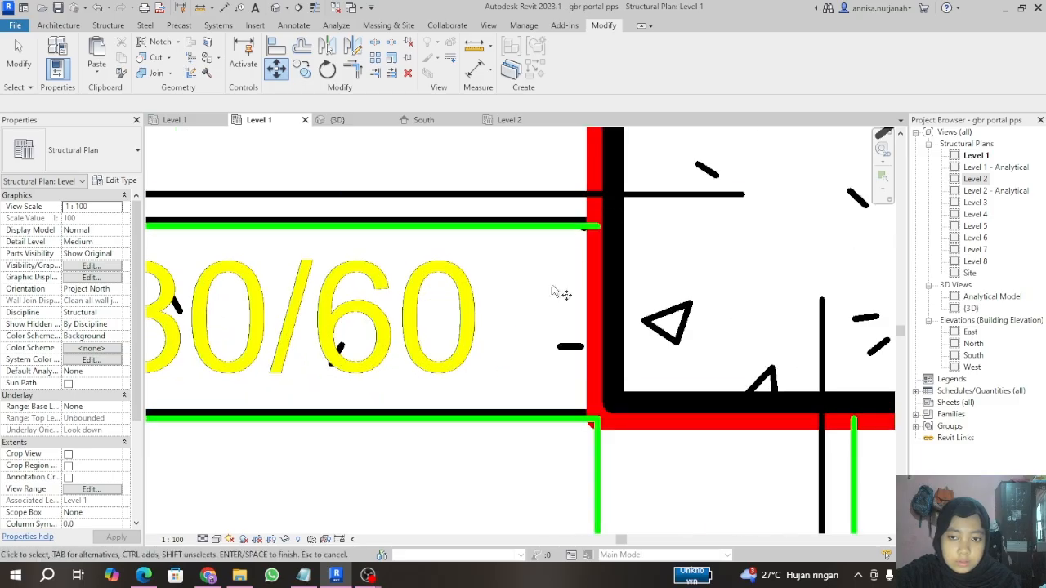
{"action": "scroll", "coordinate": [553, 291], "scroll_direction": "down", "scroll_amount": 6}
{"action": "left_click", "coordinate": [531, 322]}
{"action": "scroll", "coordinate": [552, 249], "scroll_direction": "up", "scroll_amount": 6}
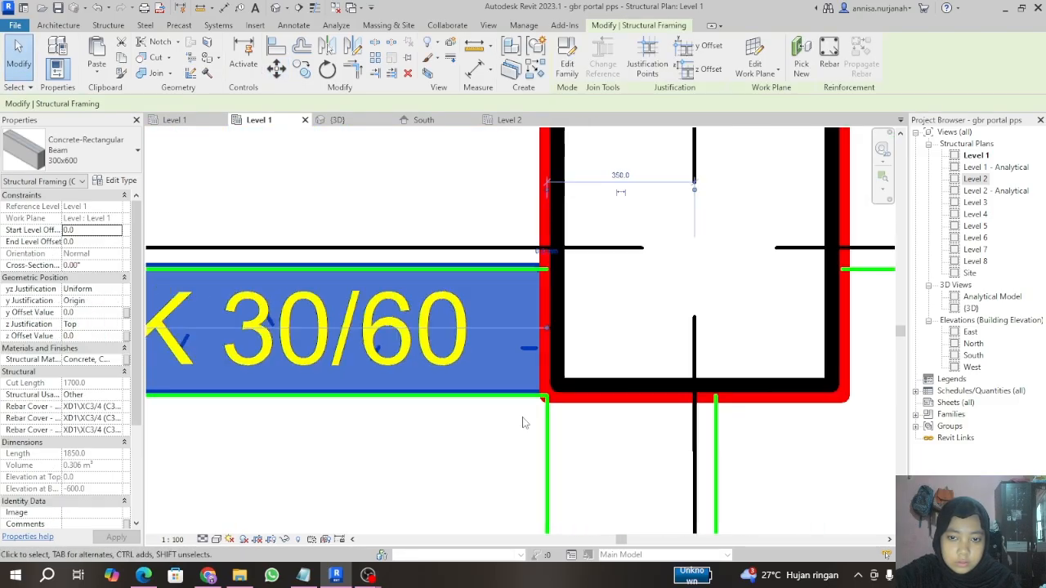
{"action": "scroll", "coordinate": [554, 246], "scroll_direction": "down", "scroll_amount": 2}
{"action": "scroll", "coordinate": [533, 409], "scroll_direction": "down", "scroll_amount": 5}
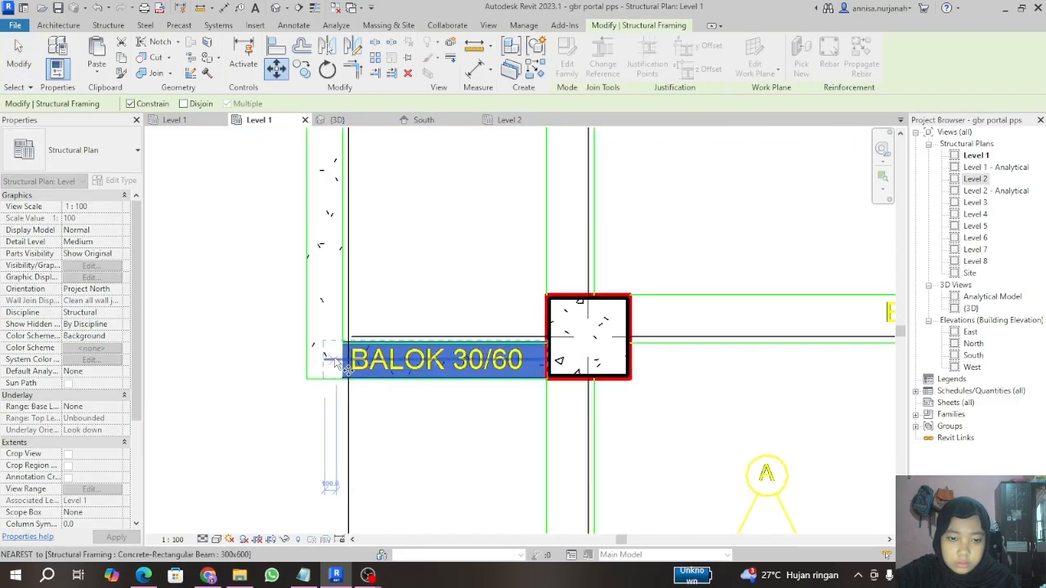
{"action": "left_click", "coordinate": [359, 408]}
{"action": "key", "text": "Escape"}
Step: Examine the placed 300x600 beams and the beam outlines and size labels around the shaft and stair bay
{"action": "scroll", "coordinate": [436, 431], "scroll_direction": "up", "scroll_amount": 2}
{"action": "scroll", "coordinate": [483, 296], "scroll_direction": "down", "scroll_amount": 8}
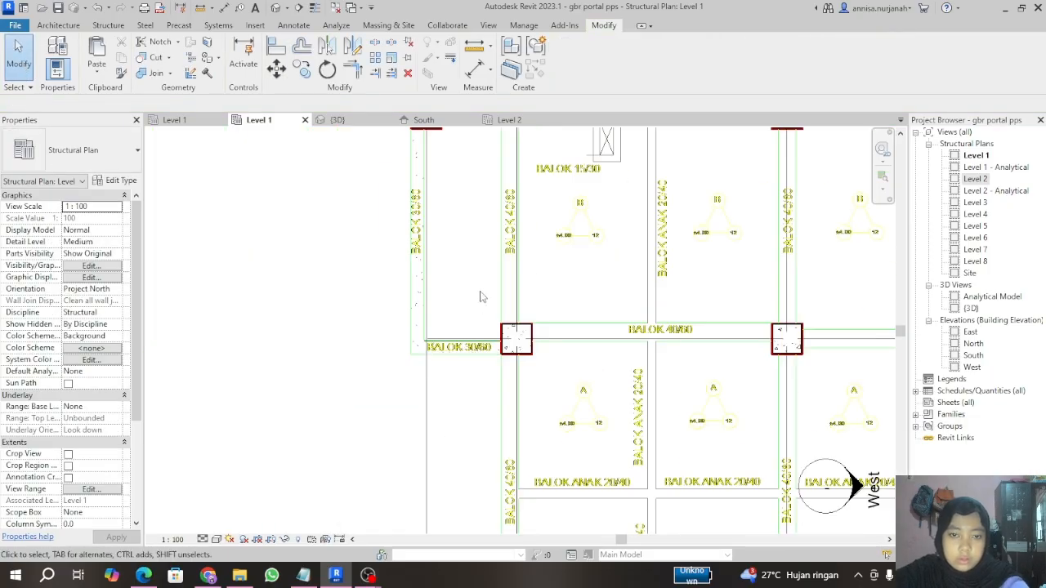
{"action": "scroll", "coordinate": [367, 313], "scroll_direction": "up", "scroll_amount": 5}
{"action": "scroll", "coordinate": [257, 307], "scroll_direction": "down", "scroll_amount": 4}
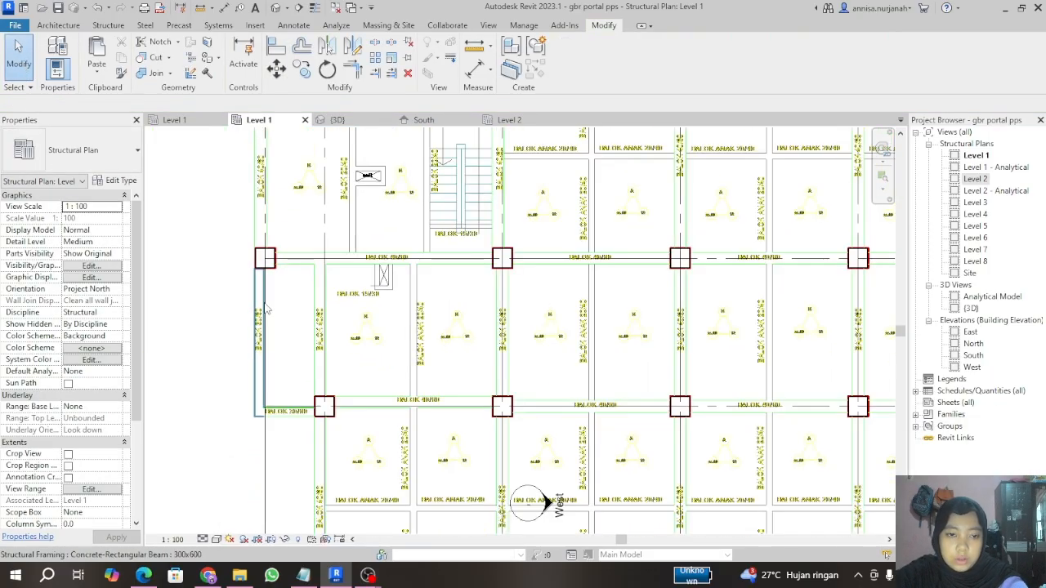
{"action": "scroll", "coordinate": [320, 306], "scroll_direction": "up", "scroll_amount": 5}
{"action": "scroll", "coordinate": [320, 263], "scroll_direction": "down", "scroll_amount": 4}
{"action": "scroll", "coordinate": [337, 405], "scroll_direction": "up", "scroll_amount": 5}
{"action": "scroll", "coordinate": [338, 408], "scroll_direction": "down", "scroll_amount": 5}
{"action": "scroll", "coordinate": [460, 427], "scroll_direction": "up", "scroll_amount": 5}
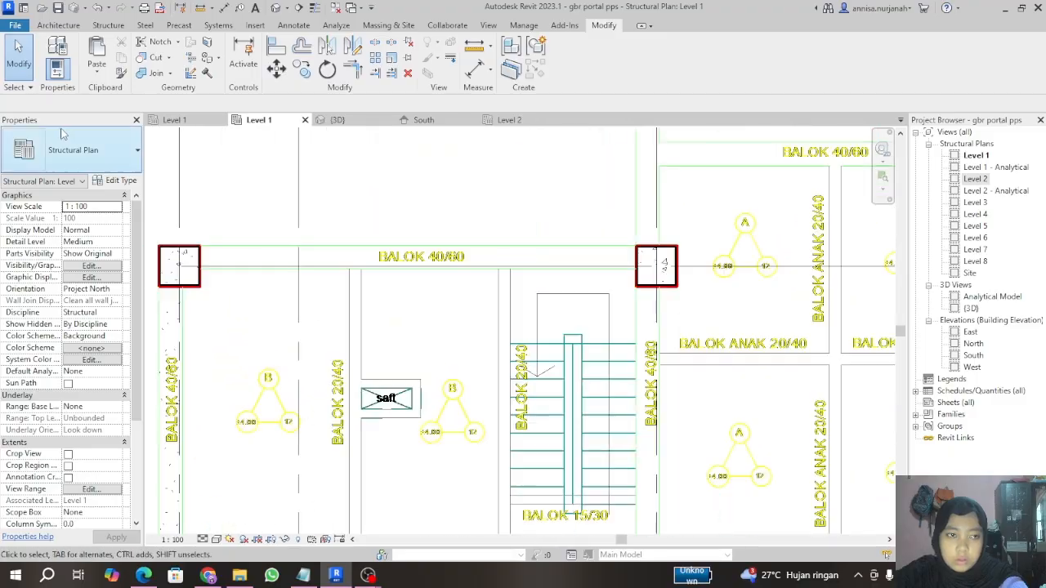
Step: Place a 400x600 concrete beam along the BALOK 40/60 outline between the two columns at the upper end of the shaft and stair bay
{"action": "left_click", "coordinate": [108, 25]}
{"action": "left_click", "coordinate": [50, 56]}
{"action": "left_click", "coordinate": [135, 164]}
{"action": "left_click", "coordinate": [75, 288]}
{"action": "scroll", "coordinate": [204, 260], "scroll_direction": "up", "scroll_amount": 3}
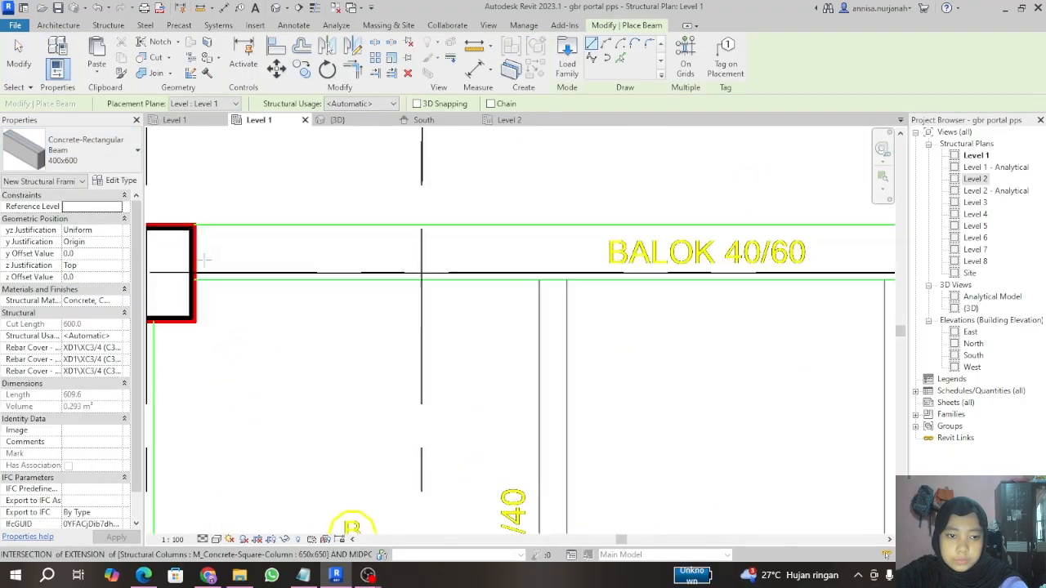
{"action": "scroll", "coordinate": [194, 261], "scroll_direction": "up", "scroll_amount": 2}
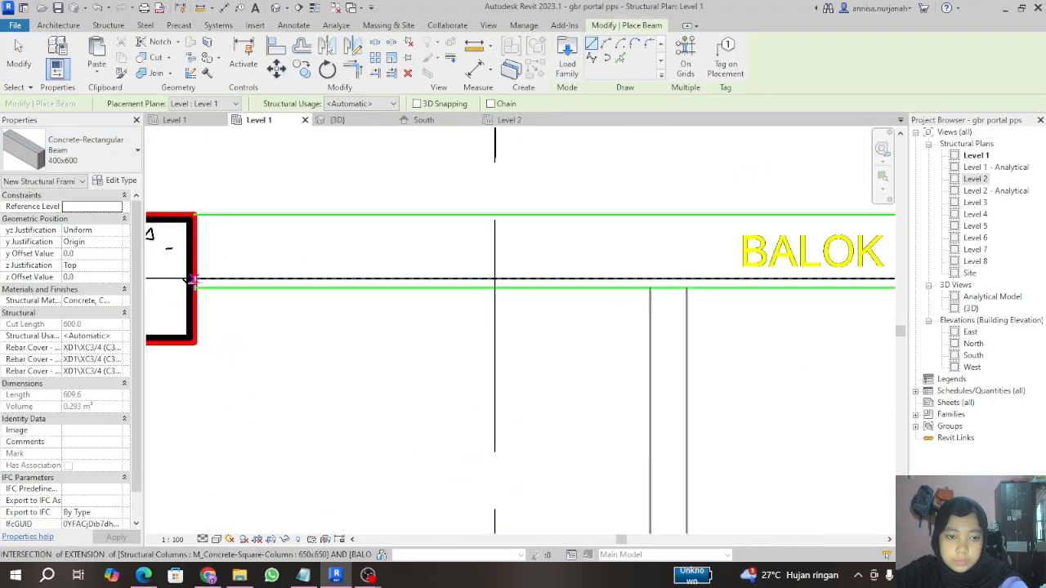
{"action": "scroll", "coordinate": [196, 262], "scroll_direction": "down", "scroll_amount": 5}
{"action": "middle_click_drag", "start_coordinate": [707, 250], "coordinate": [733, 255]}
{"action": "scroll", "coordinate": [212, 251], "scroll_direction": "up", "scroll_amount": 2}
{"action": "left_click", "coordinate": [231, 257]}
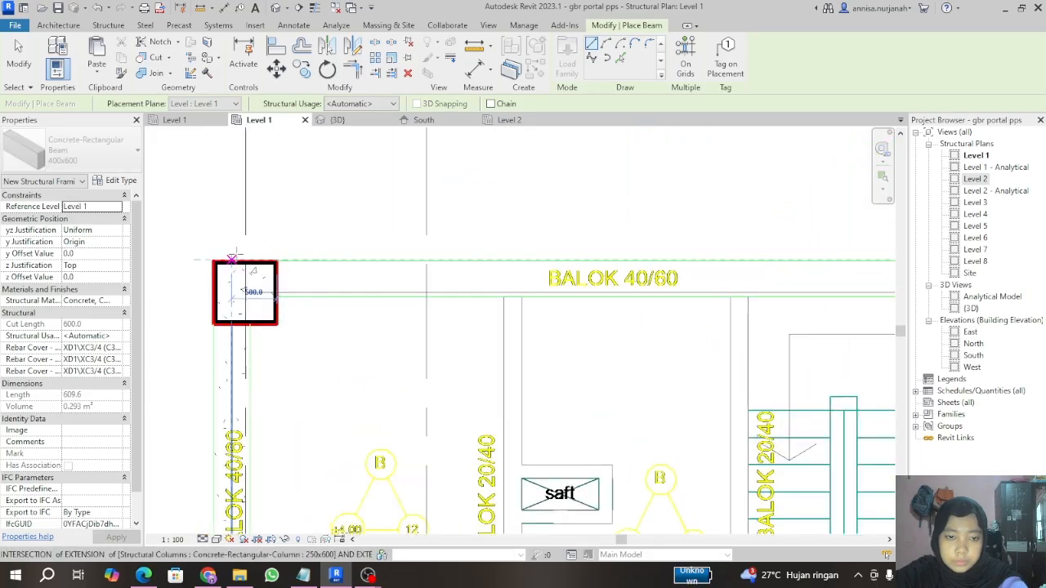
{"action": "scroll", "coordinate": [245, 256], "scroll_direction": "down", "scroll_amount": 3}
{"action": "scroll", "coordinate": [553, 243], "scroll_direction": "up", "scroll_amount": 3}
{"action": "left_click", "coordinate": [553, 243]}
{"action": "scroll", "coordinate": [553, 243], "scroll_direction": "down", "scroll_amount": 3}
{"action": "key", "text": "Escape"}
Step: Move the new 400x600 beam downward so its outer edge aligns with the columns' upper faces and the plan outline
{"action": "scroll", "coordinate": [294, 237], "scroll_direction": "up", "scroll_amount": 3}
{"action": "key", "text": "m"}
{"action": "key", "text": "v"}
{"action": "left_click", "coordinate": [327, 227]}
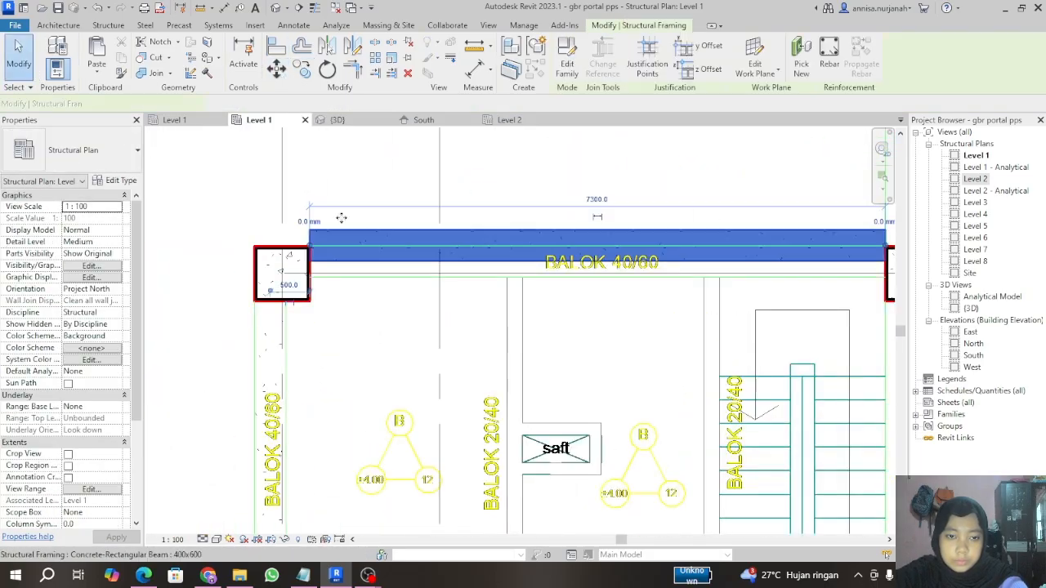
{"action": "key", "text": "Return"}
{"action": "scroll", "coordinate": [310, 227], "scroll_direction": "up", "scroll_amount": 2}
{"action": "left_click", "coordinate": [300, 232]}
{"action": "left_click", "coordinate": [300, 265]}
{"action": "scroll", "coordinate": [245, 245], "scroll_direction": "down", "scroll_amount": 4}
{"action": "key", "text": "Escape"}
{"action": "scroll", "coordinate": [366, 333], "scroll_direction": "up", "scroll_amount": 2}
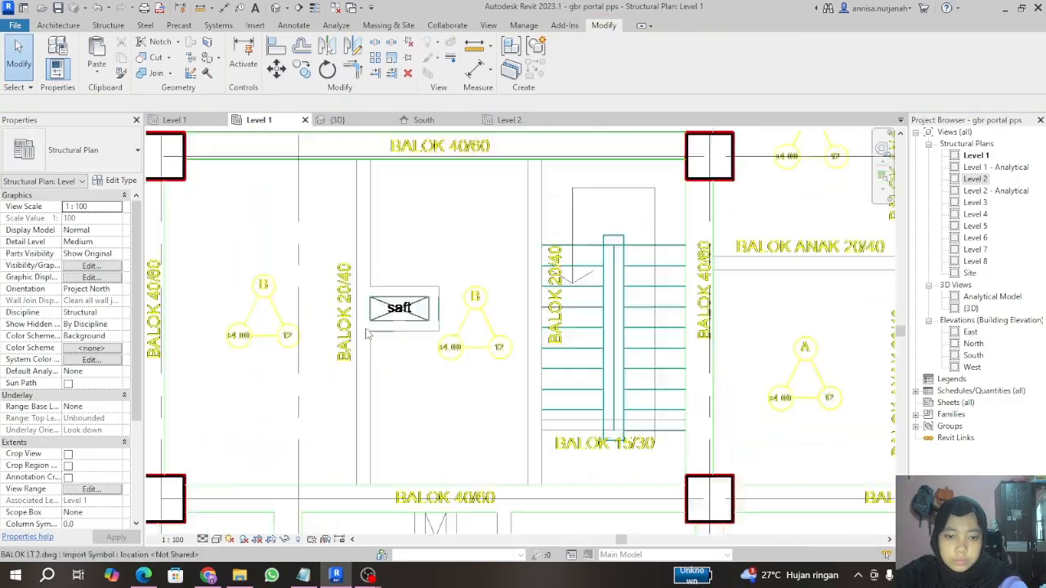
Step: Copy the 400x600 beam above the shaft and stair bay down to the BALOK 40/60 outline between the next column row
{"action": "scroll", "coordinate": [366, 333], "scroll_direction": "down", "scroll_amount": 1}
{"action": "scroll", "coordinate": [559, 351], "scroll_direction": "down", "scroll_amount": 1}
{"action": "middle_click_drag", "start_coordinate": [427, 427], "coordinate": [437, 397]}
{"action": "scroll", "coordinate": [427, 397], "scroll_direction": "down", "scroll_amount": 1}
{"action": "left_click", "coordinate": [358, 183]}
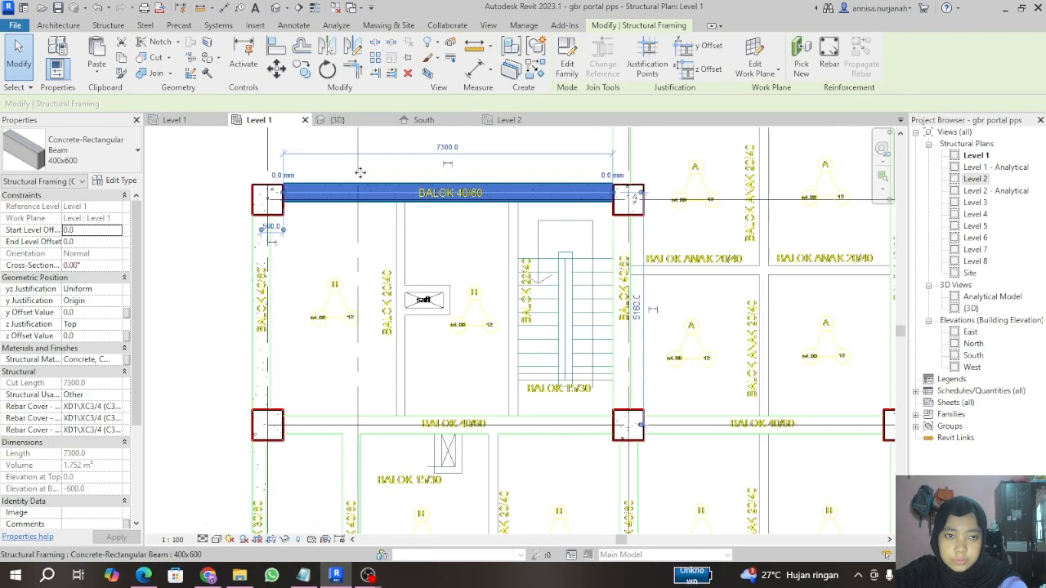
{"action": "key", "text": "c"}
{"action": "key", "text": "o"}
{"action": "scroll", "coordinate": [286, 180], "scroll_direction": "up", "scroll_amount": 4}
{"action": "scroll", "coordinate": [290, 204], "scroll_direction": "up", "scroll_amount": 3}
{"action": "left_click", "coordinate": [277, 150]}
{"action": "scroll", "coordinate": [282, 172], "scroll_direction": "down", "scroll_amount": 4}
{"action": "scroll", "coordinate": [267, 449], "scroll_direction": "up", "scroll_amount": 4}
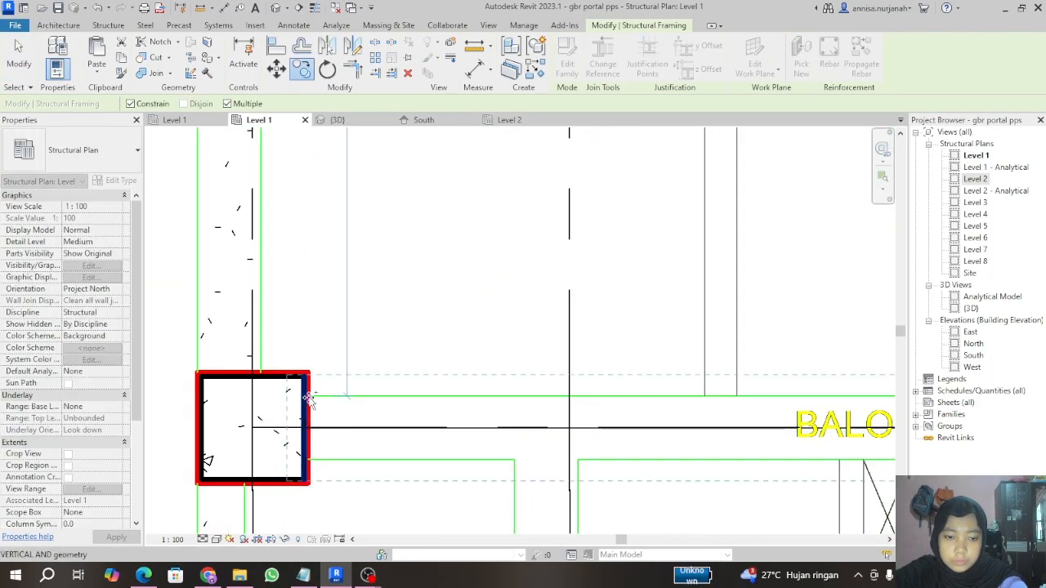
{"action": "scroll", "coordinate": [308, 409], "scroll_direction": "up", "scroll_amount": 3}
{"action": "left_click", "coordinate": [308, 374]}
{"action": "scroll", "coordinate": [308, 263], "scroll_direction": "down", "scroll_amount": 7}
{"action": "key", "text": "Escape"}
{"action": "key", "text": "Escape"}
Step: Place a vertical 400x600 beam along the BALOK 40/60 outline from the grid 2 column up to the copied beam
{"action": "key", "text": "b"}
{"action": "key", "text": "m"}
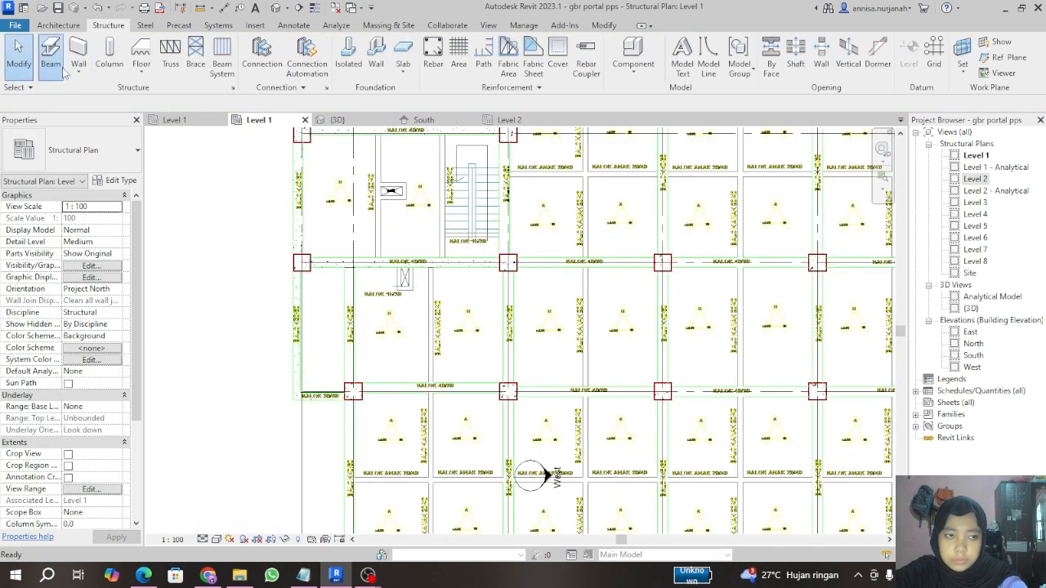
{"action": "scroll", "coordinate": [367, 310], "scroll_direction": "up", "scroll_amount": 3}
{"action": "scroll", "coordinate": [332, 380], "scroll_direction": "up", "scroll_amount": 3}
{"action": "scroll", "coordinate": [340, 400], "scroll_direction": "down", "scroll_amount": 3}
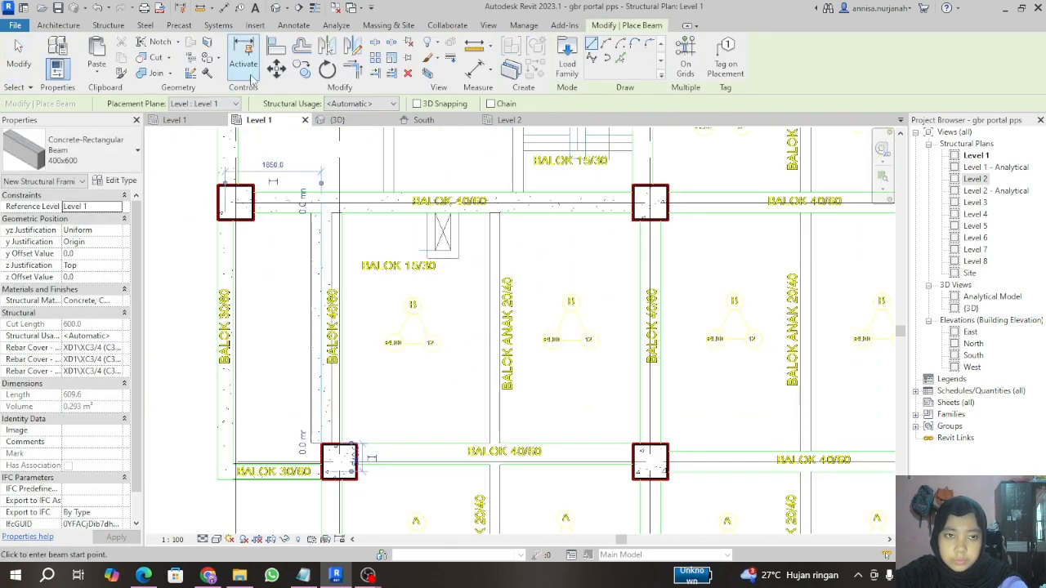
{"action": "scroll", "coordinate": [363, 276], "scroll_direction": "up", "scroll_amount": 2}
Step: Move the vertical 400x600 beam sideways so its edges fit the BALOK 40/60 outline
{"action": "key", "text": "Escape"}
{"action": "key", "text": "Escape"}
{"action": "left_click", "coordinate": [357, 270]}
{"action": "left_click", "coordinate": [276, 68]}
{"action": "left_click", "coordinate": [314, 214]}
{"action": "left_click", "coordinate": [334, 214]}
{"action": "left_click", "coordinate": [294, 272]}
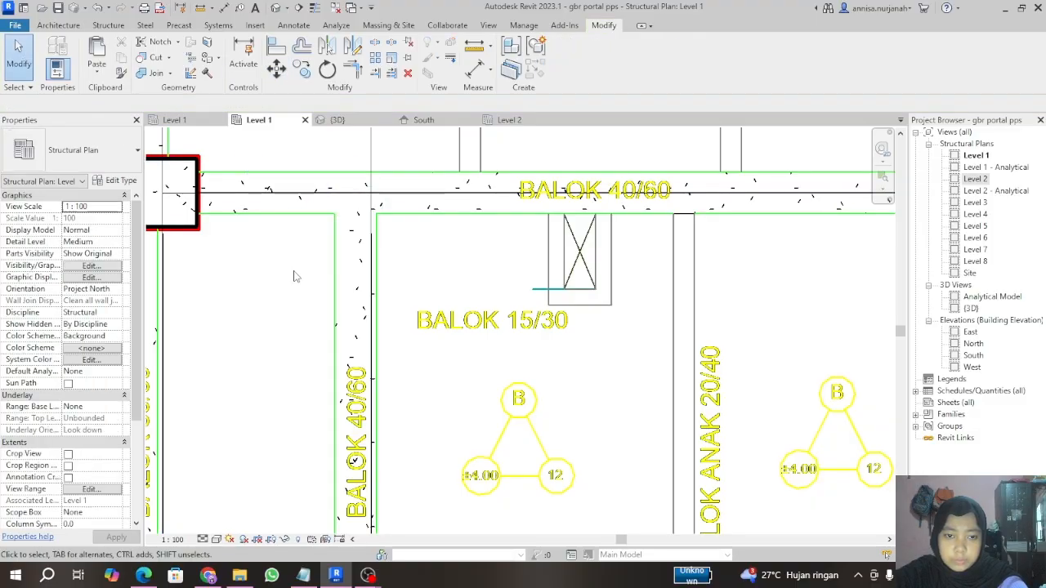
Step: Place a vertical 400x600 beam on grid 2 between the row B and row A columns, along the BALOK 40/60 label
{"action": "scroll", "coordinate": [294, 272], "scroll_direction": "down", "scroll_amount": 4}
{"action": "scroll", "coordinate": [530, 336], "scroll_direction": "up", "scroll_amount": 2}
{"action": "scroll", "coordinate": [302, 274], "scroll_direction": "down", "scroll_amount": 8}
{"action": "scroll", "coordinate": [309, 282], "scroll_direction": "up", "scroll_amount": 3}
{"action": "left_click", "coordinate": [285, 268]}
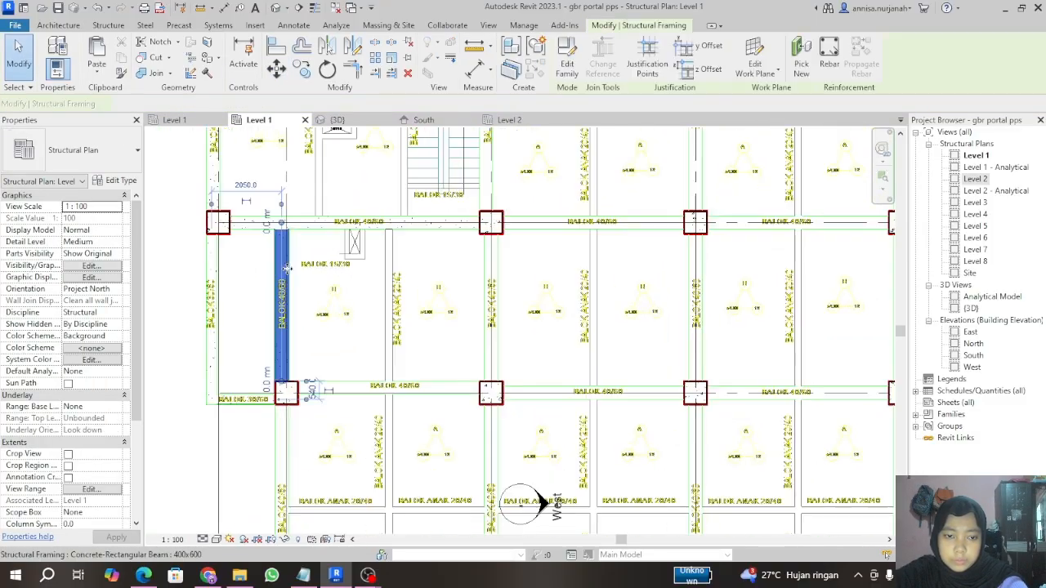
{"action": "scroll", "coordinate": [291, 274], "scroll_direction": "down", "scroll_amount": 4}
{"action": "scroll", "coordinate": [299, 383], "scroll_direction": "up", "scroll_amount": 8}
{"action": "scroll", "coordinate": [302, 375], "scroll_direction": "up", "scroll_amount": 1}
{"action": "left_click", "coordinate": [354, 254]}
{"action": "left_click", "coordinate": [109, 25]}
{"action": "left_click", "coordinate": [51, 57]}
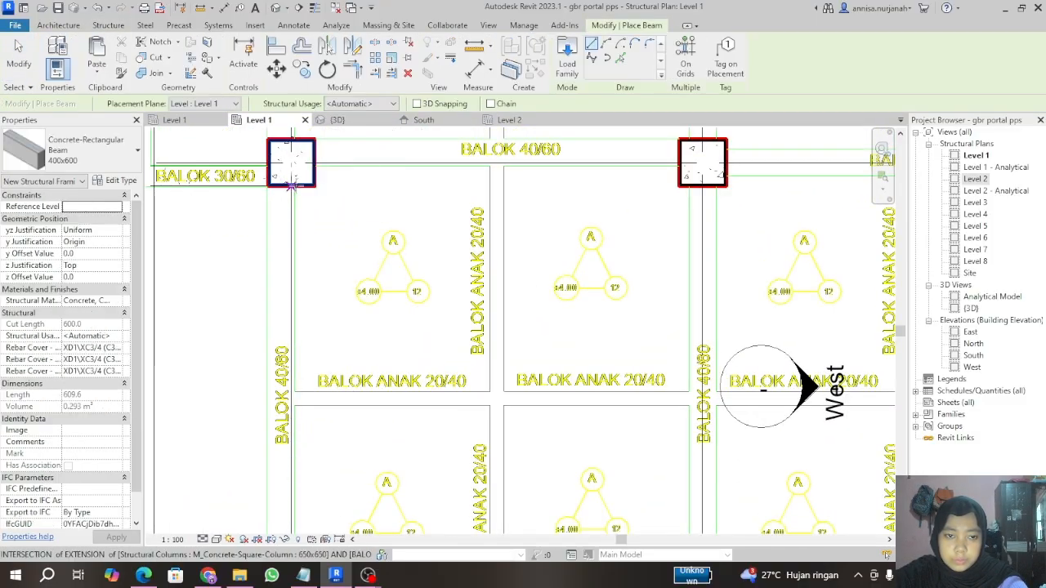
{"action": "scroll", "coordinate": [263, 186], "scroll_direction": "up", "scroll_amount": 2}
{"action": "left_click", "coordinate": [267, 185]}
{"action": "scroll", "coordinate": [267, 185], "scroll_direction": "down", "scroll_amount": 5}
{"action": "scroll", "coordinate": [266, 368], "scroll_direction": "up", "scroll_amount": 2}
{"action": "left_click", "coordinate": [266, 380]}
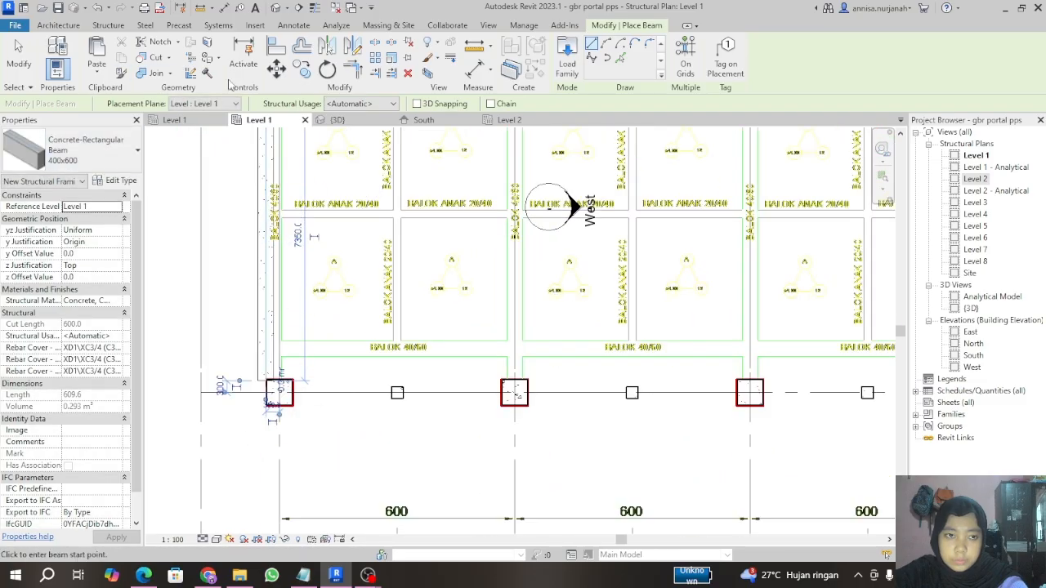
{"action": "key", "text": "Escape"}
Step: Move the new vertical beam to fit its BALOK 40/60 outline, flush with the columns' outer faces
{"action": "left_click", "coordinate": [262, 249]}
{"action": "scroll", "coordinate": [281, 396], "scroll_direction": "up", "scroll_amount": 5}
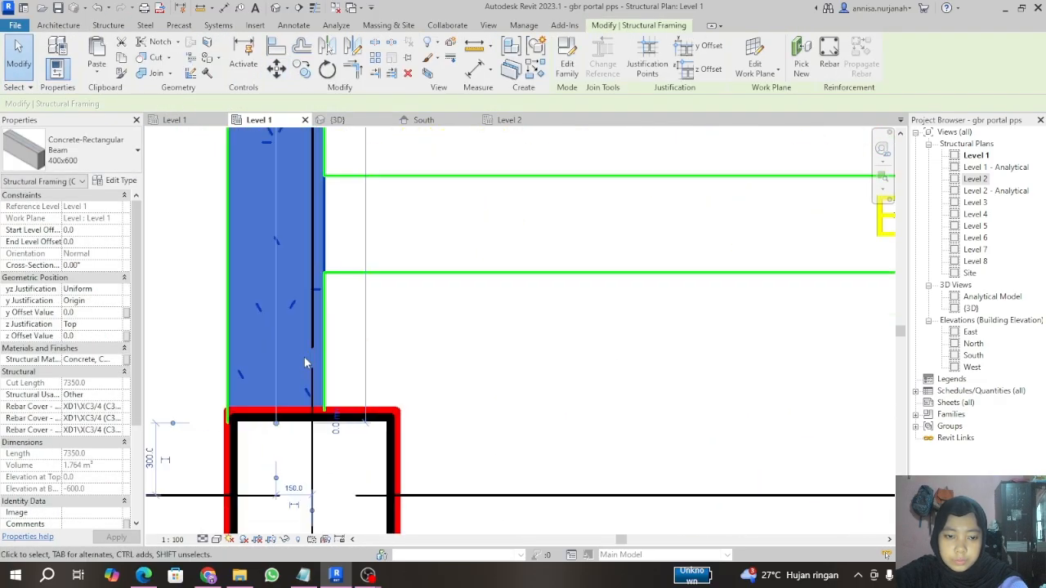
{"action": "left_click", "coordinate": [428, 355]}
{"action": "scroll", "coordinate": [398, 351], "scroll_direction": "down", "scroll_amount": 8}
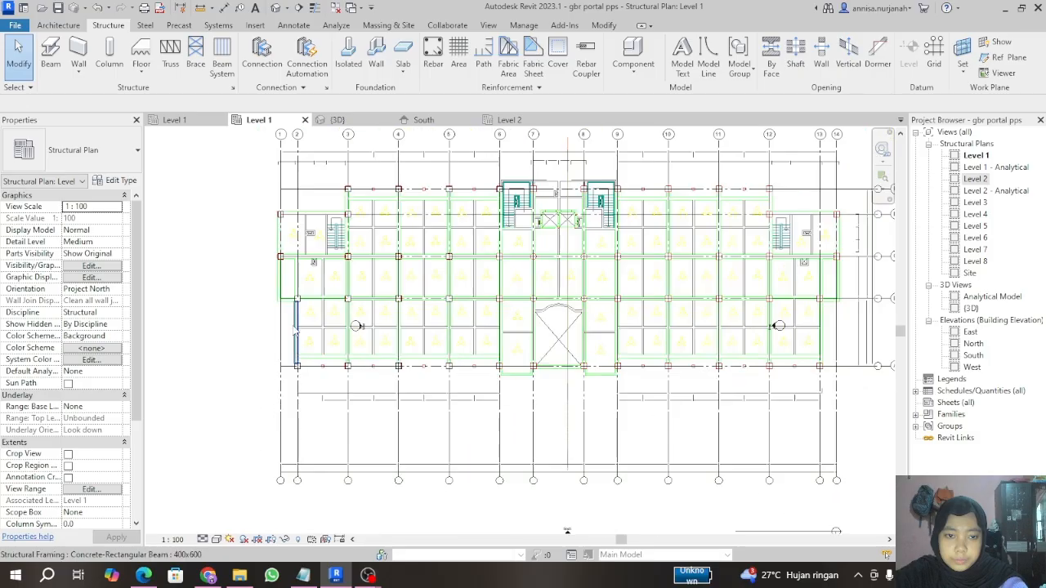
Step: Select the two vertical 400x600 beams along grid 2, filtering the structural column out of the selection
{"action": "scroll", "coordinate": [298, 367], "scroll_direction": "up", "scroll_amount": 3}
{"action": "left_click_drag", "start_coordinate": [297, 362], "coordinate": [303, 381]}
{"action": "left_click", "coordinate": [566, 55]}
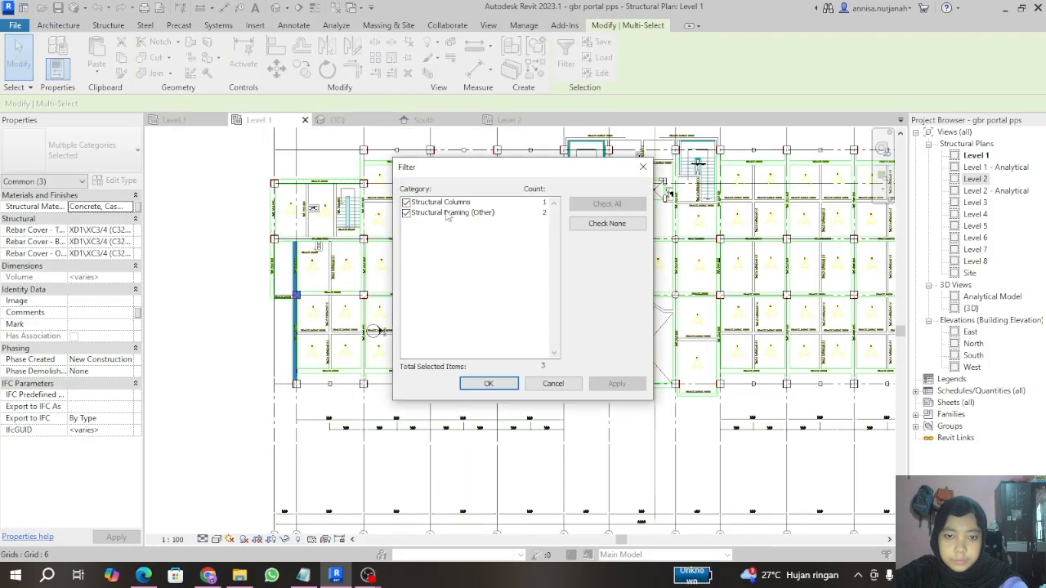
{"action": "left_click", "coordinate": [407, 202]}
{"action": "left_click", "coordinate": [485, 384]}
{"action": "scroll", "coordinate": [315, 295], "scroll_direction": "up", "scroll_amount": 7}
{"action": "scroll", "coordinate": [284, 310], "scroll_direction": "down", "scroll_amount": 7}
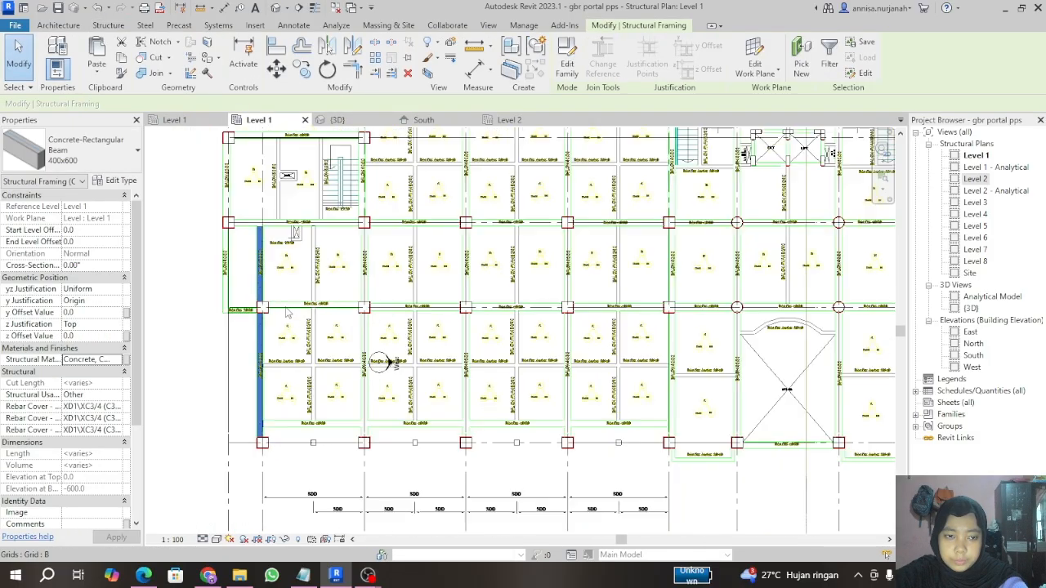
{"action": "scroll", "coordinate": [288, 219], "scroll_direction": "down", "scroll_amount": 1}
{"action": "scroll", "coordinate": [287, 219], "scroll_direction": "up", "scroll_amount": 1}
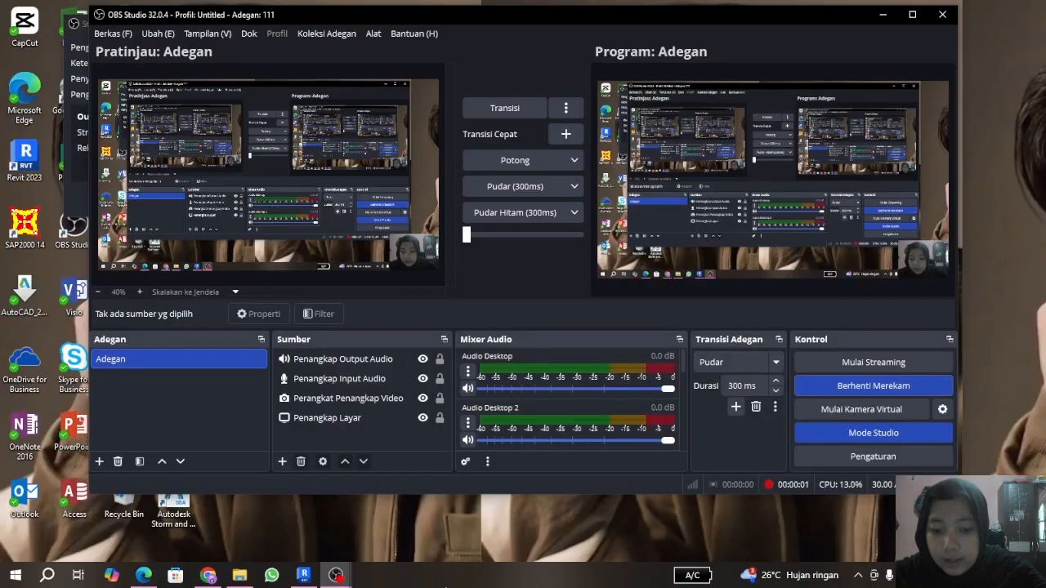
Step: Switch back to Revit and examine the beam layout over the whole Level 1 structural plan
{"action": "left_click", "coordinate": [303, 575]}
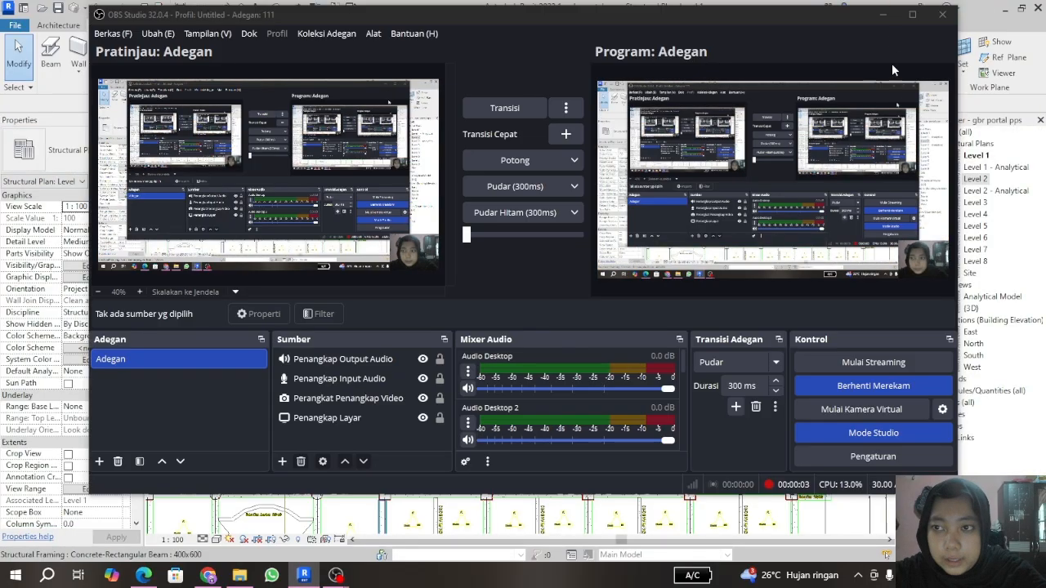
{"action": "left_click", "coordinate": [883, 14]}
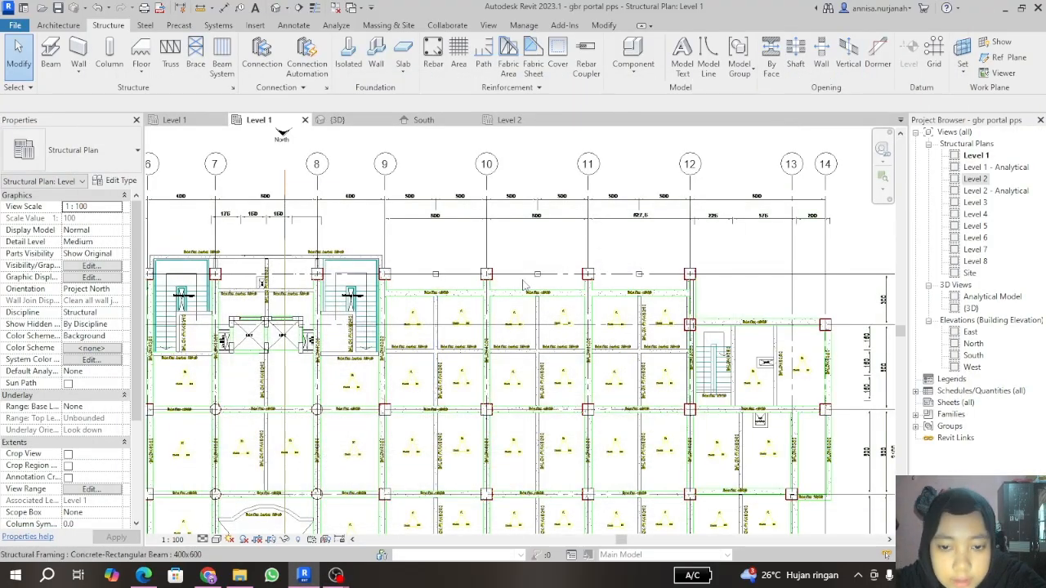
{"action": "scroll", "coordinate": [574, 299], "scroll_direction": "down", "scroll_amount": 2}
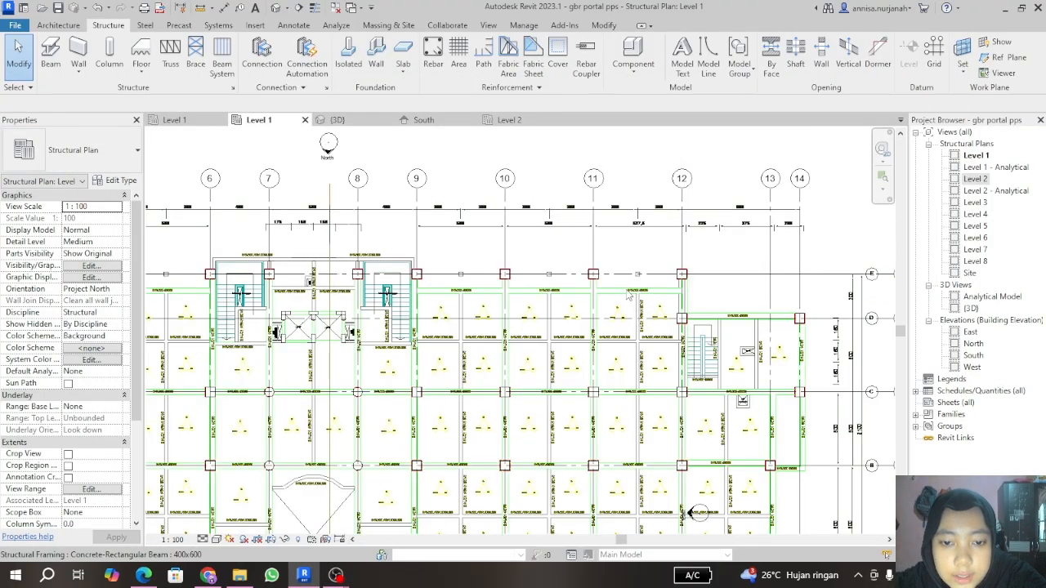
{"action": "scroll", "coordinate": [697, 252], "scroll_direction": "down", "scroll_amount": 1}
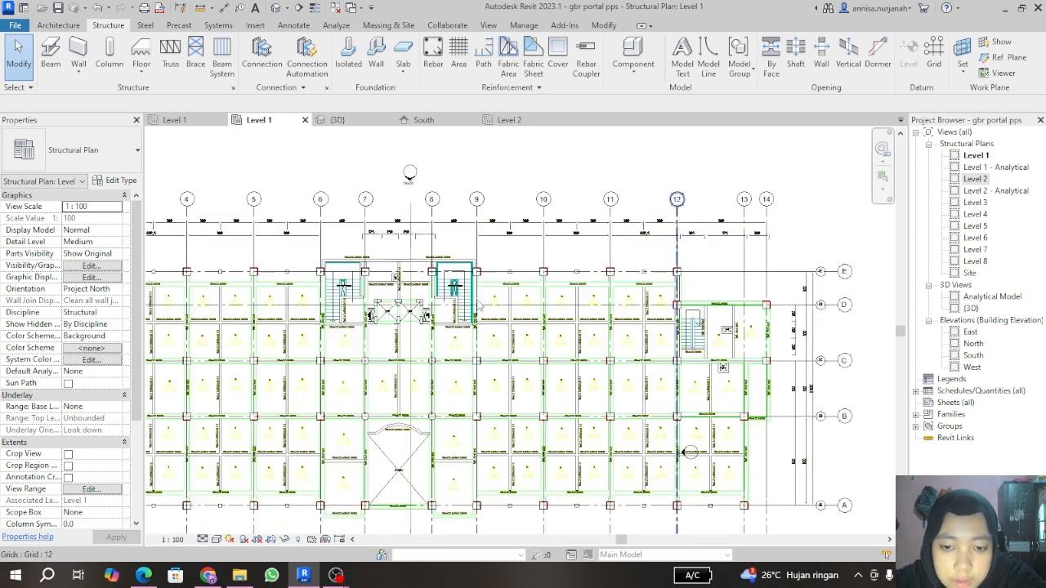
{"action": "scroll", "coordinate": [607, 301], "scroll_direction": "down", "scroll_amount": 1}
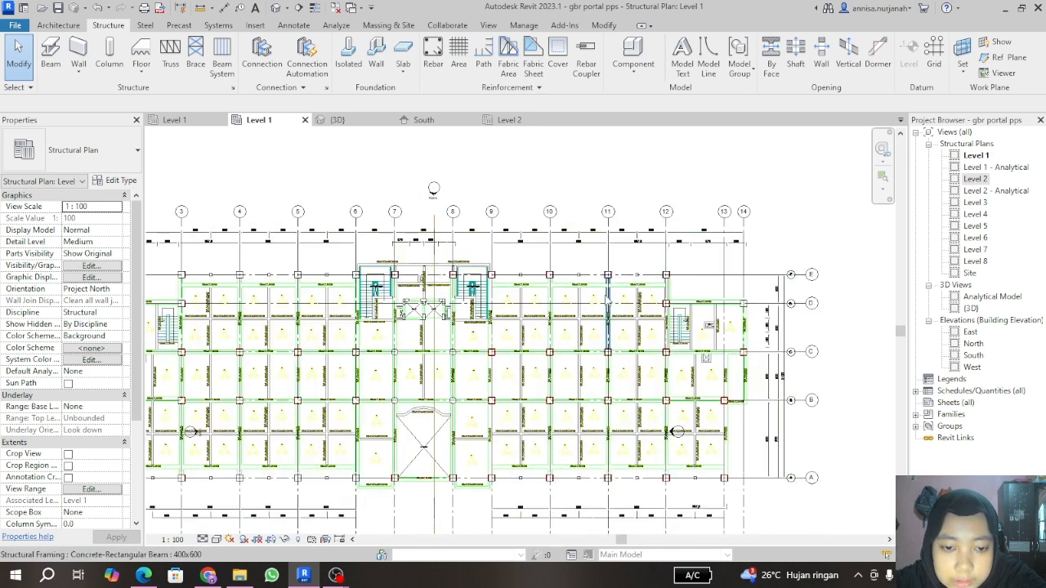
{"action": "scroll", "coordinate": [572, 310], "scroll_direction": "down", "scroll_amount": 1}
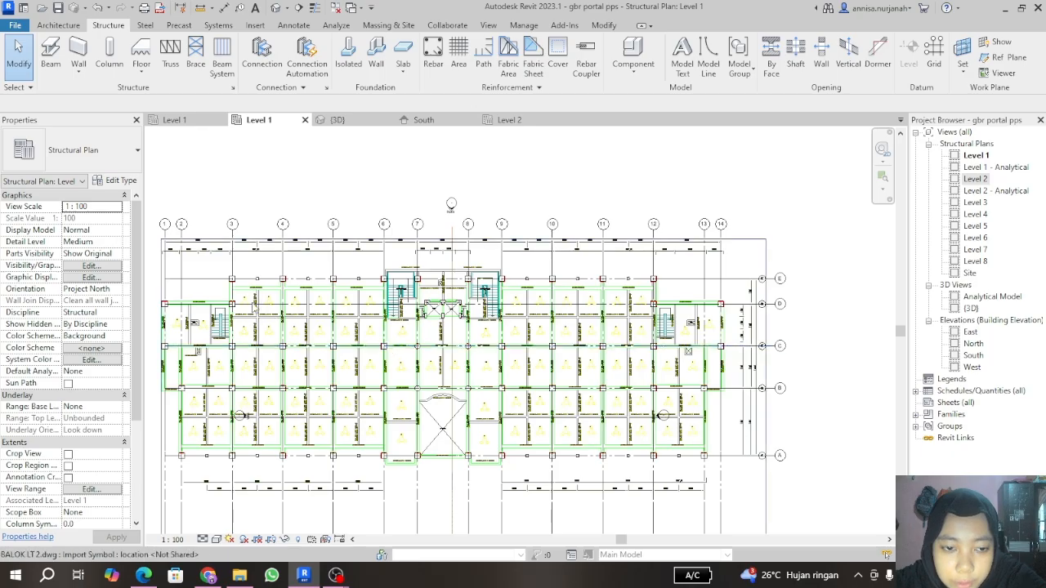
{"action": "scroll", "coordinate": [219, 286], "scroll_direction": "up", "scroll_amount": 1}
{"action": "scroll", "coordinate": [220, 241], "scroll_direction": "up", "scroll_amount": 1}
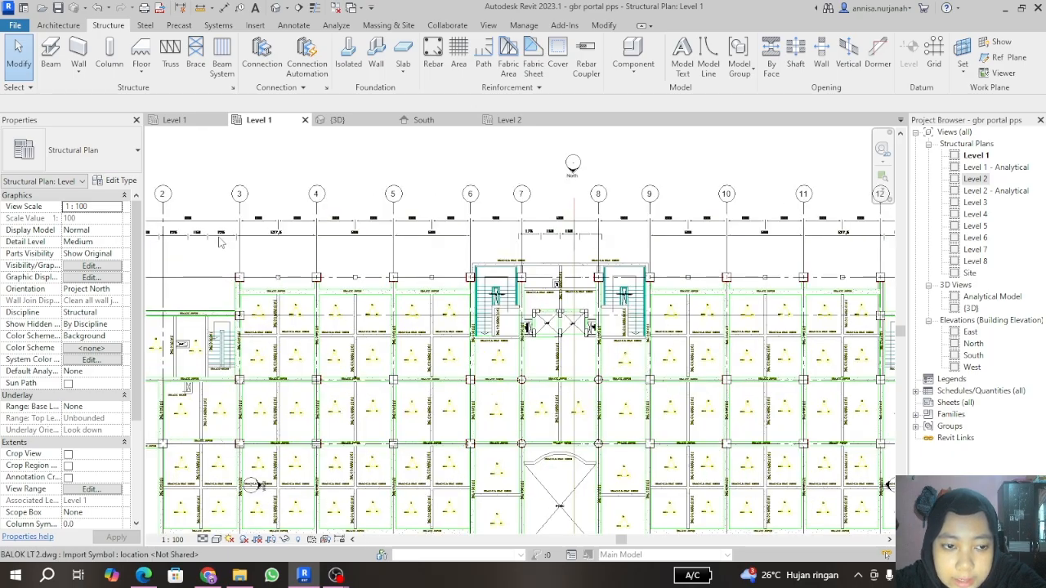
{"action": "scroll", "coordinate": [219, 241], "scroll_direction": "down", "scroll_amount": 2}
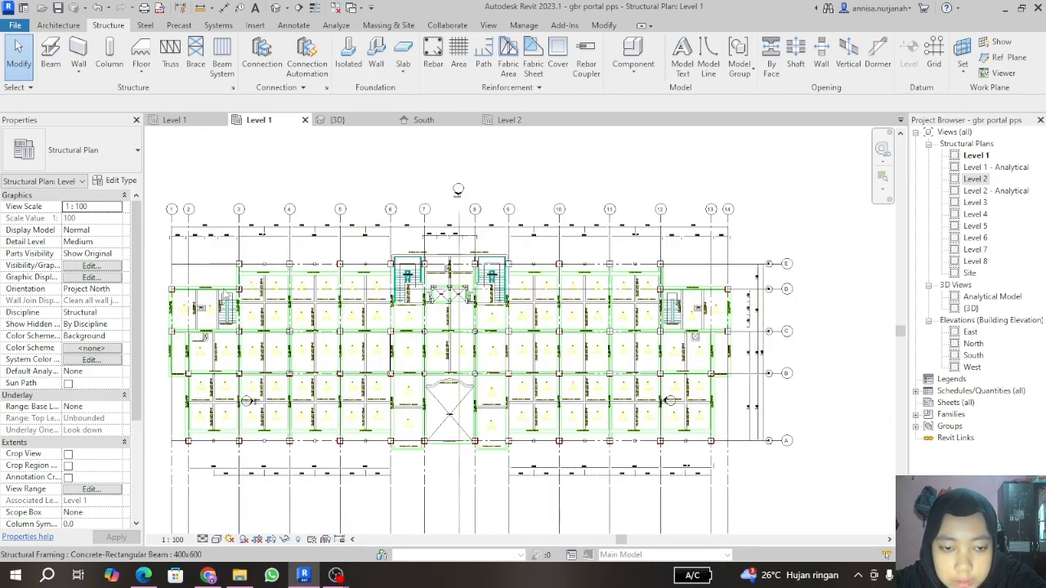
{"action": "scroll", "coordinate": [220, 293], "scroll_direction": "up", "scroll_amount": 2}
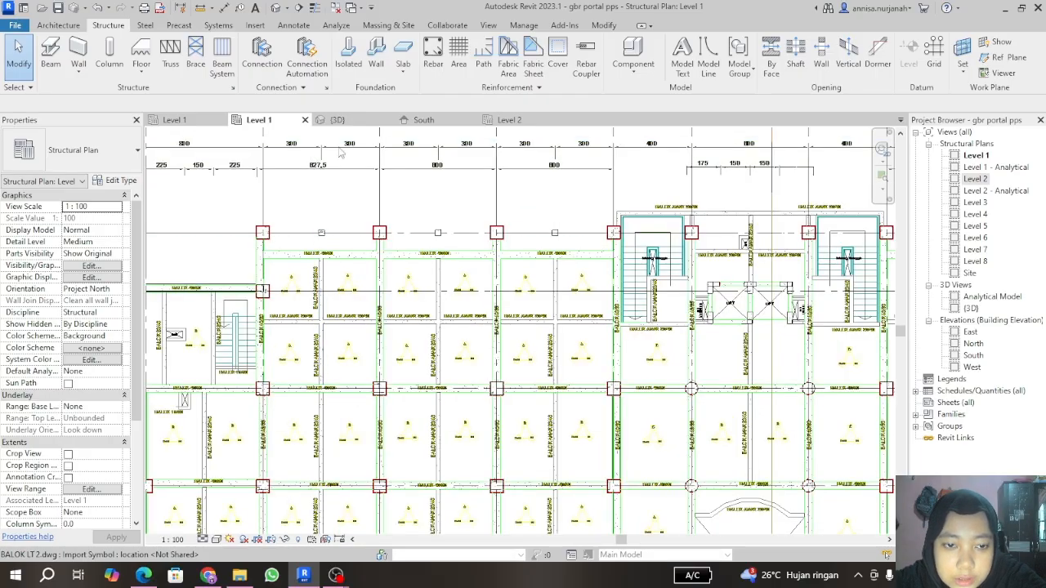
Step: Open the 3D view and examine the modelled beams and columns along the whole building
{"action": "left_click", "coordinate": [338, 121]}
{"action": "scroll", "coordinate": [284, 229], "scroll_direction": "down", "scroll_amount": 5}
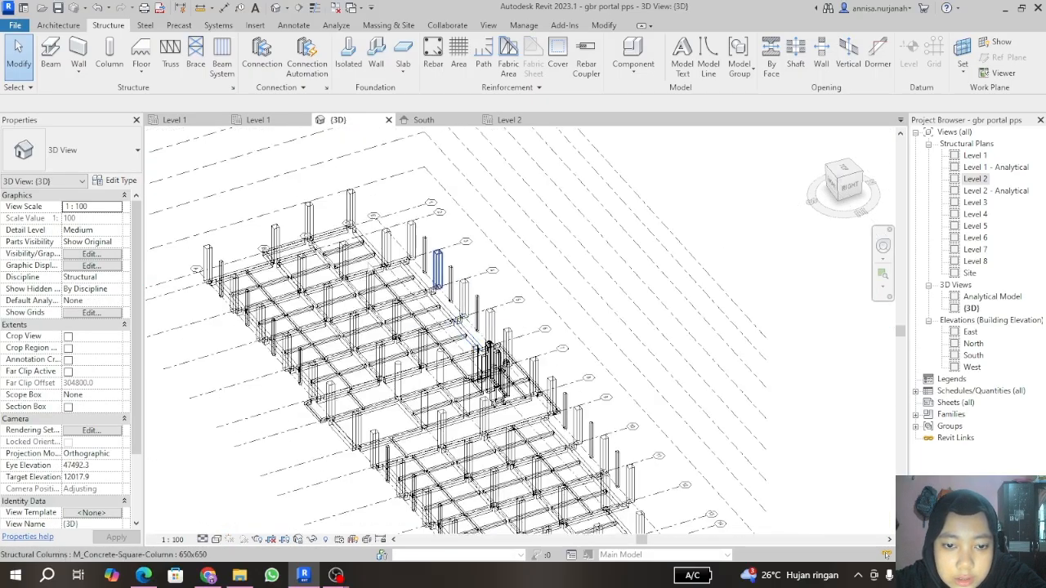
{"action": "scroll", "coordinate": [283, 229], "scroll_direction": "down", "scroll_amount": 2}
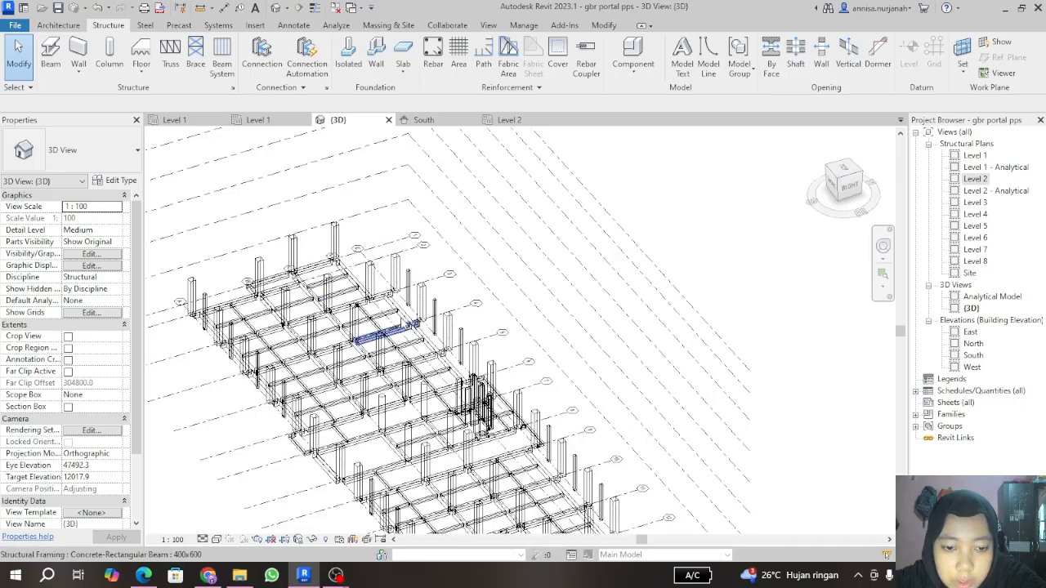
{"action": "scroll", "coordinate": [317, 330], "scroll_direction": "up", "scroll_amount": 3}
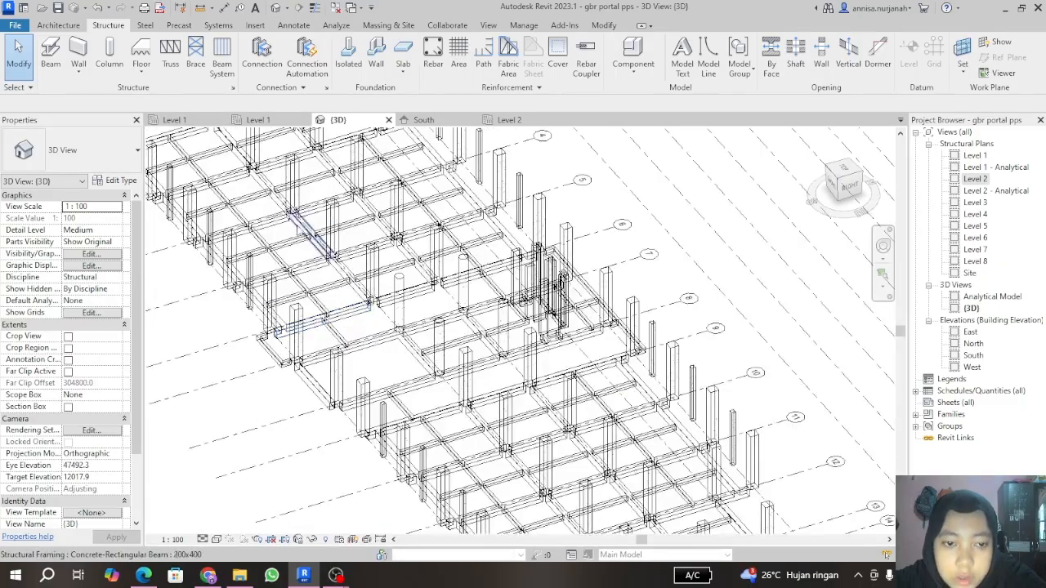
{"action": "scroll", "coordinate": [299, 237], "scroll_direction": "up", "scroll_amount": 4}
{"action": "scroll", "coordinate": [378, 454], "scroll_direction": "down", "scroll_amount": 4}
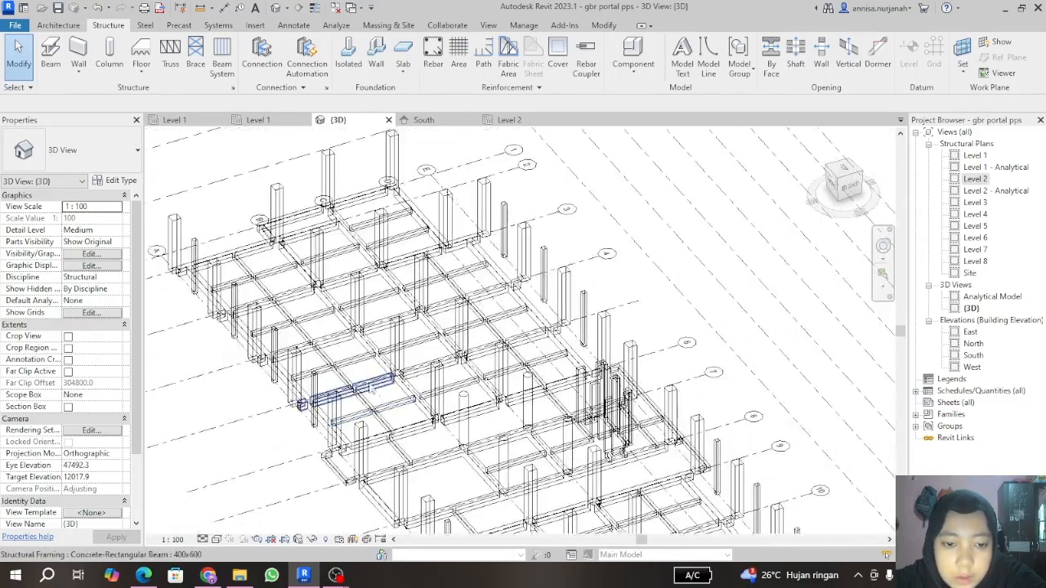
{"action": "scroll", "coordinate": [247, 235], "scroll_direction": "up", "scroll_amount": 4}
{"action": "scroll", "coordinate": [247, 234], "scroll_direction": "down", "scroll_amount": 6}
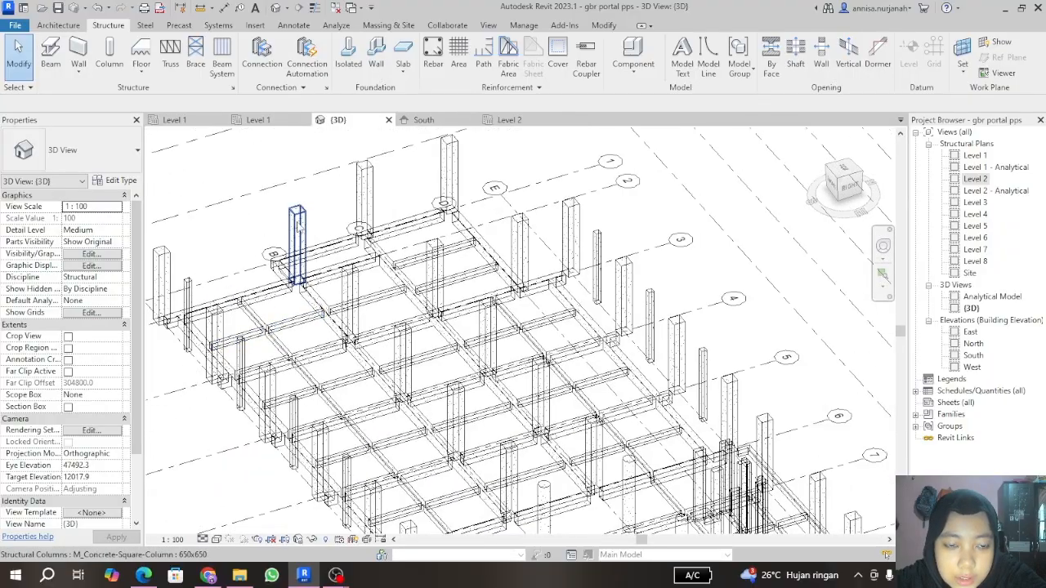
{"action": "scroll", "coordinate": [299, 229], "scroll_direction": "down", "scroll_amount": 3}
{"action": "scroll", "coordinate": [278, 210], "scroll_direction": "down", "scroll_amount": 4}
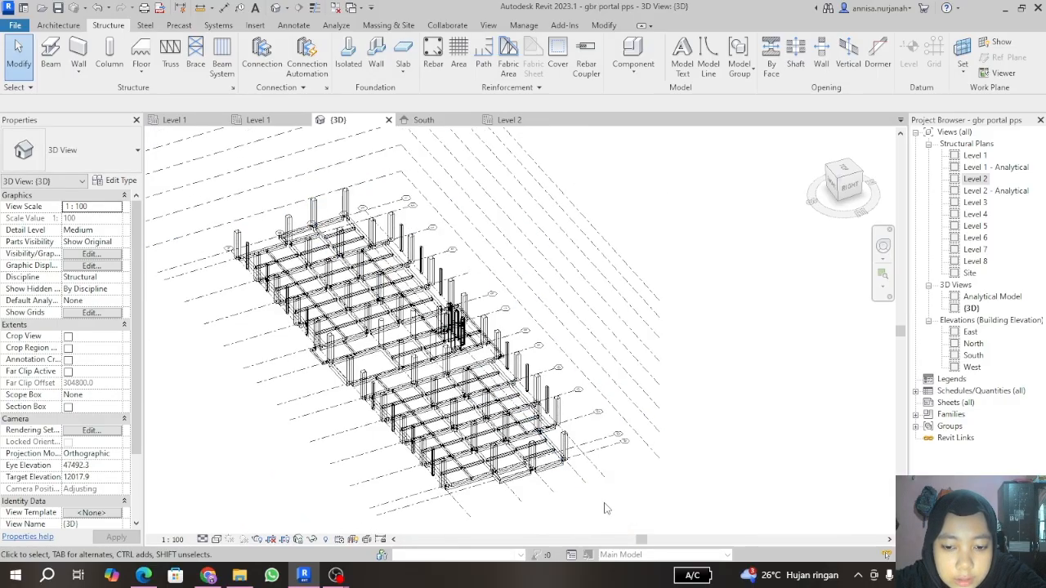
Step: Select all the structural framing in the 3D view, filtering out the grids, levels and structural columns
{"action": "left_click_drag", "start_coordinate": [604, 501], "coordinate": [209, 186]}
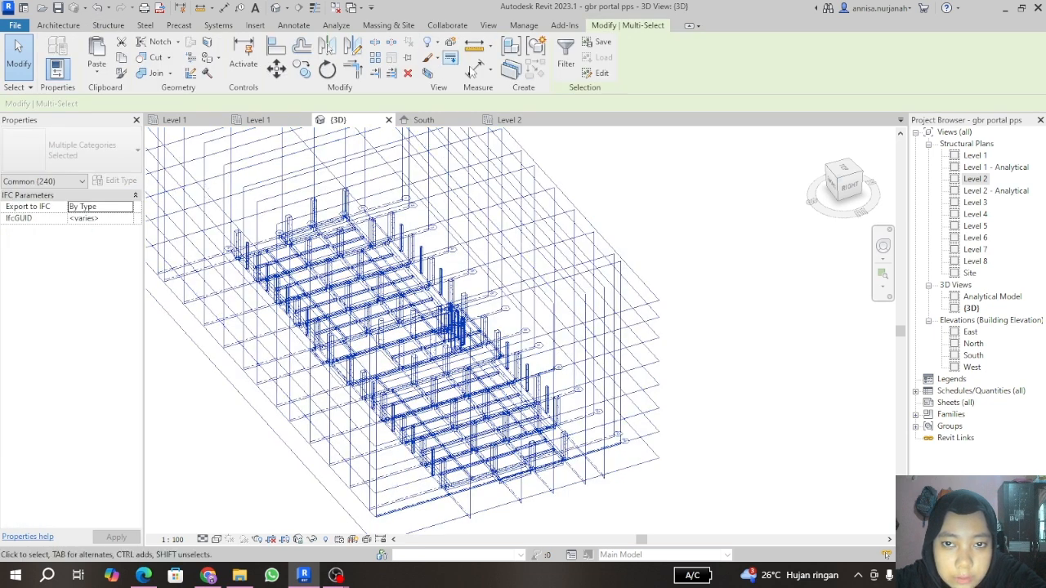
{"action": "left_click", "coordinate": [565, 64]}
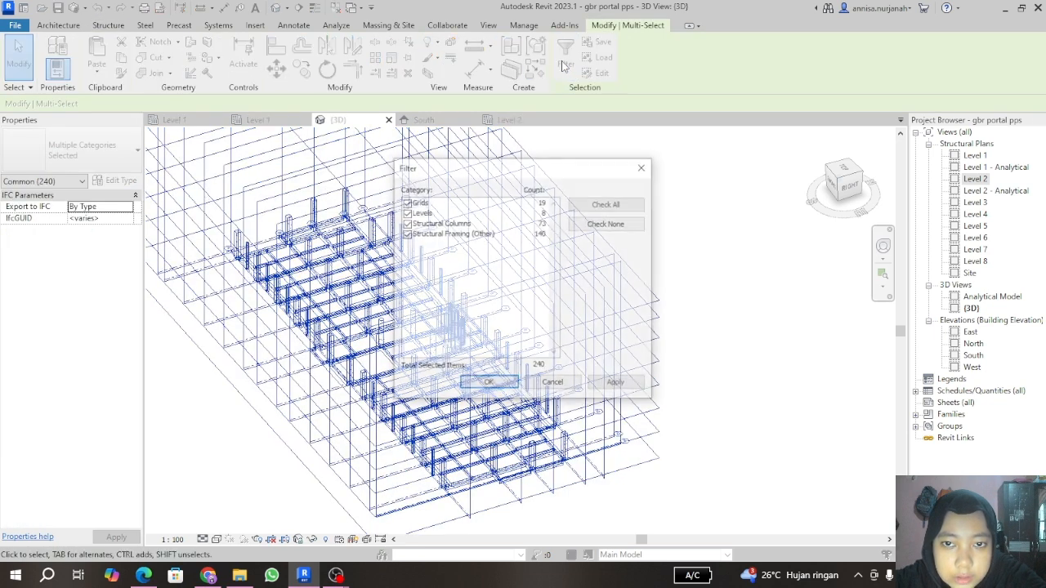
{"action": "left_click", "coordinate": [406, 203]}
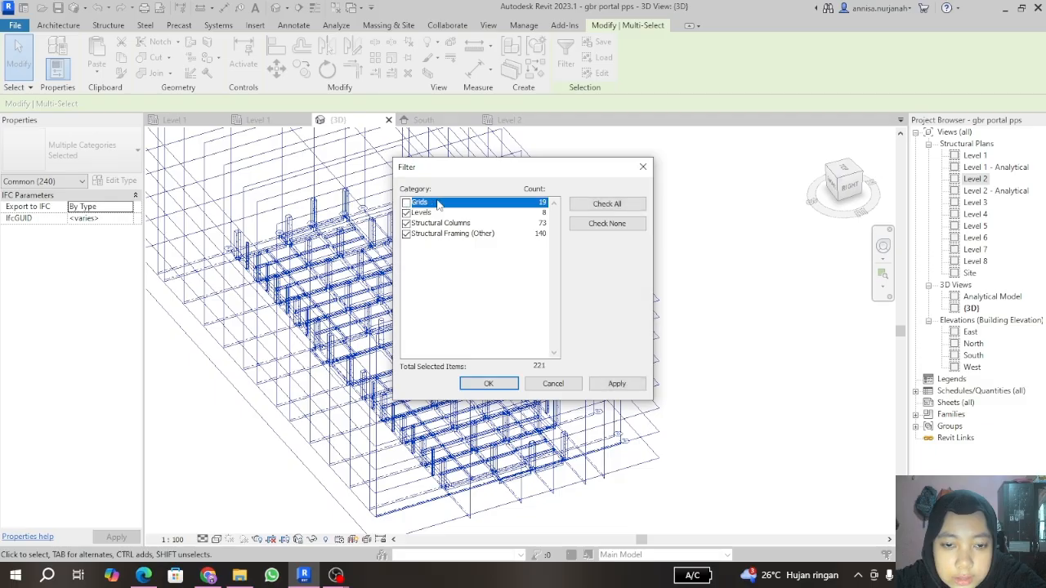
{"action": "left_click", "coordinate": [406, 213]}
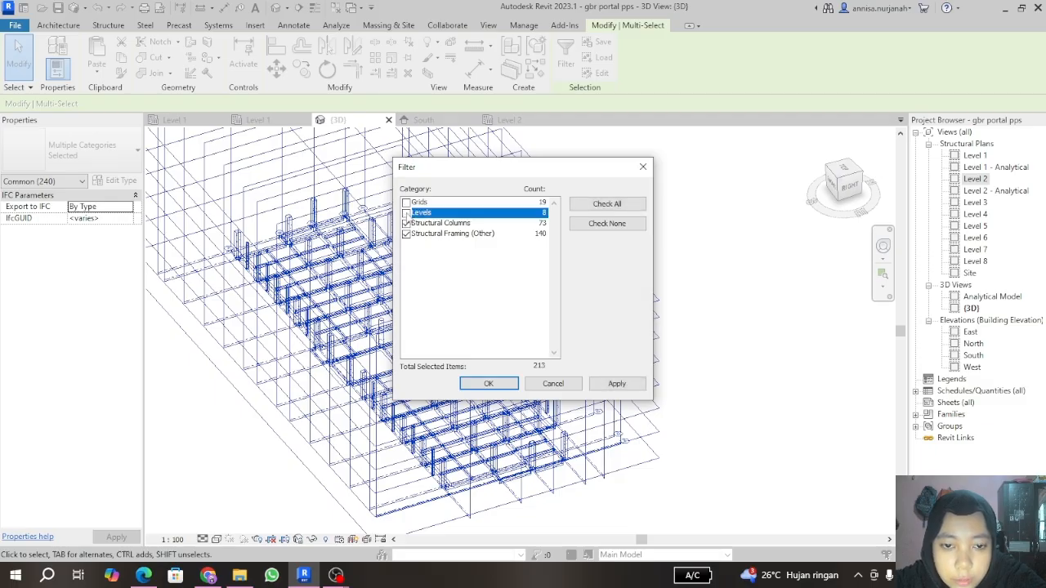
{"action": "left_click", "coordinate": [406, 224]}
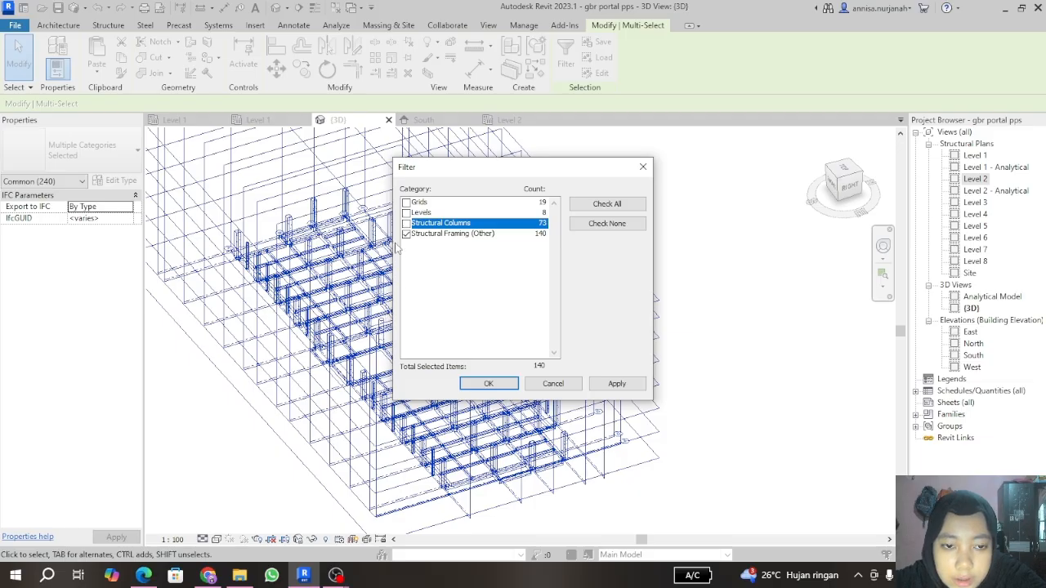
{"action": "left_click", "coordinate": [616, 384]}
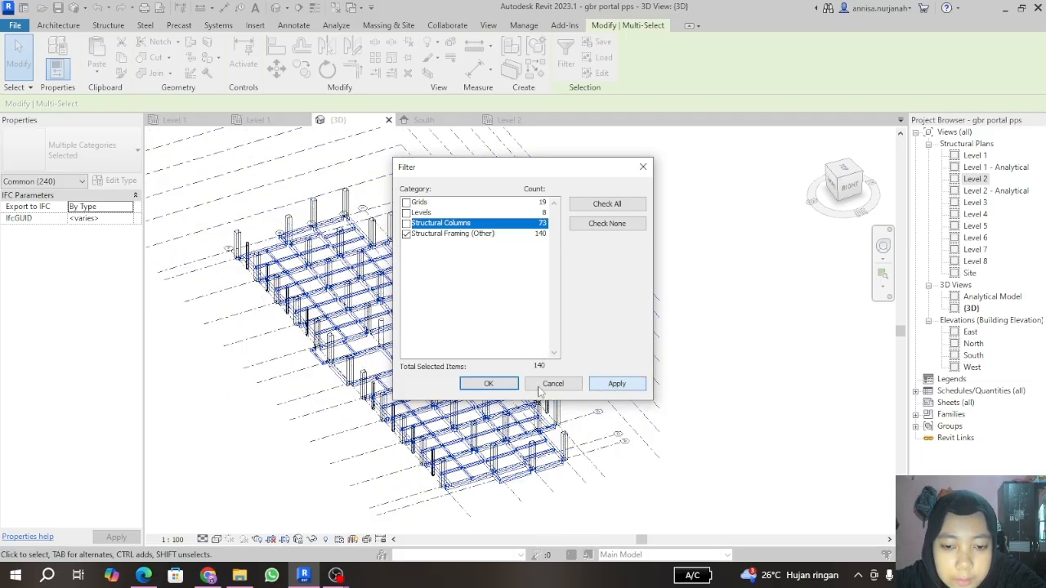
{"action": "left_click", "coordinate": [488, 383]}
{"action": "scroll", "coordinate": [299, 185], "scroll_direction": "up", "scroll_amount": 2}
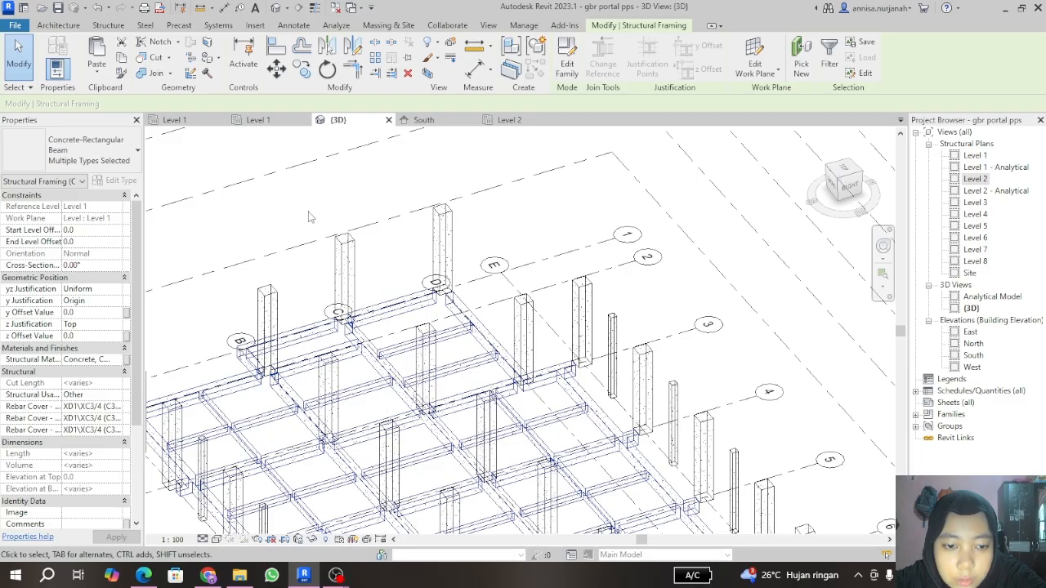
Step: Copy the selected structural framing and paste it aligned to Level 2
{"action": "scroll", "coordinate": [308, 218], "scroll_direction": "up", "scroll_amount": 2}
{"action": "scroll", "coordinate": [437, 233], "scroll_direction": "down", "scroll_amount": 1}
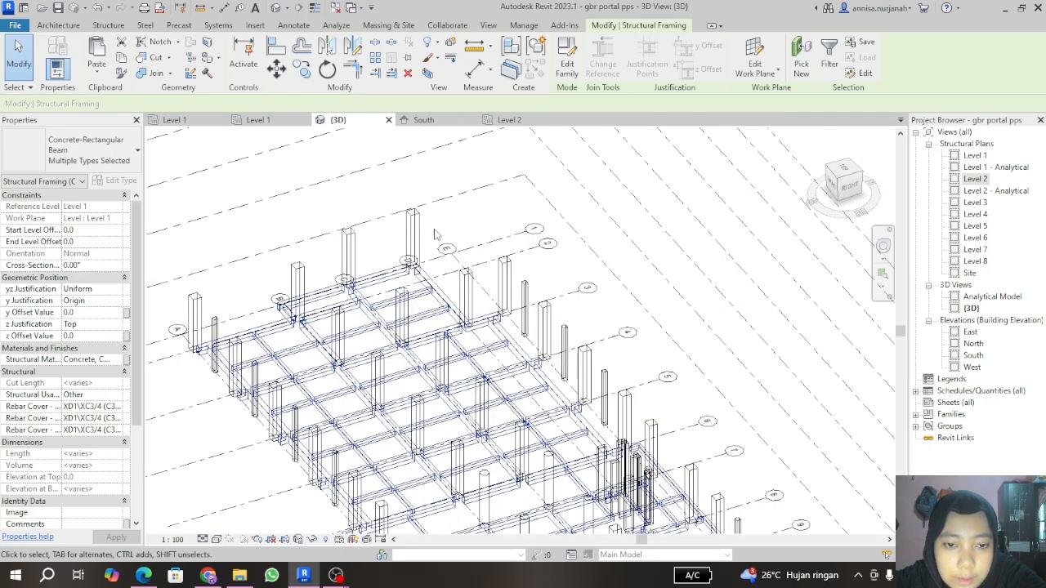
{"action": "scroll", "coordinate": [275, 217], "scroll_direction": "up", "scroll_amount": 1}
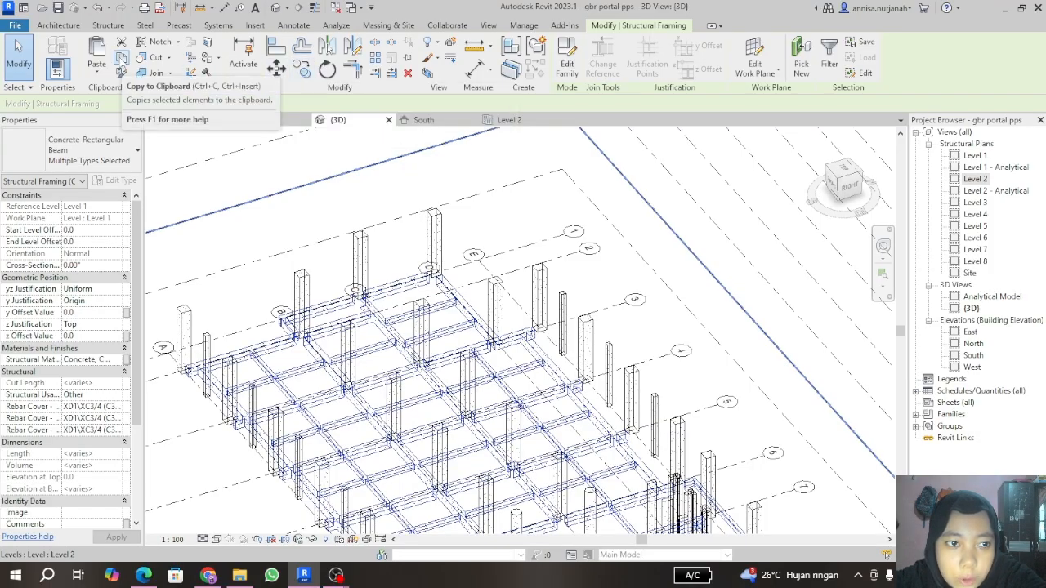
{"action": "left_click", "coordinate": [120, 57]}
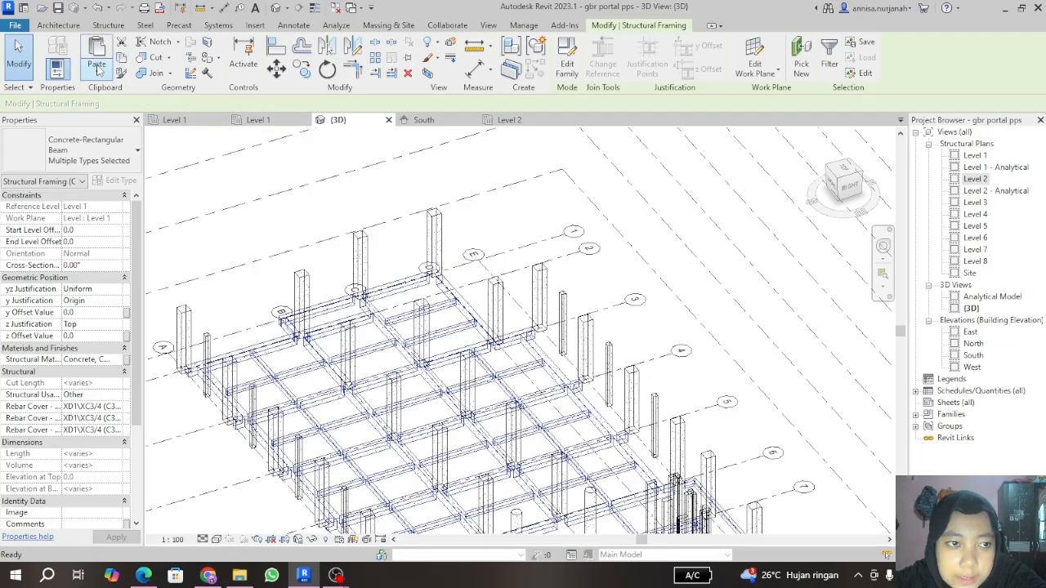
{"action": "left_click", "coordinate": [96, 67]}
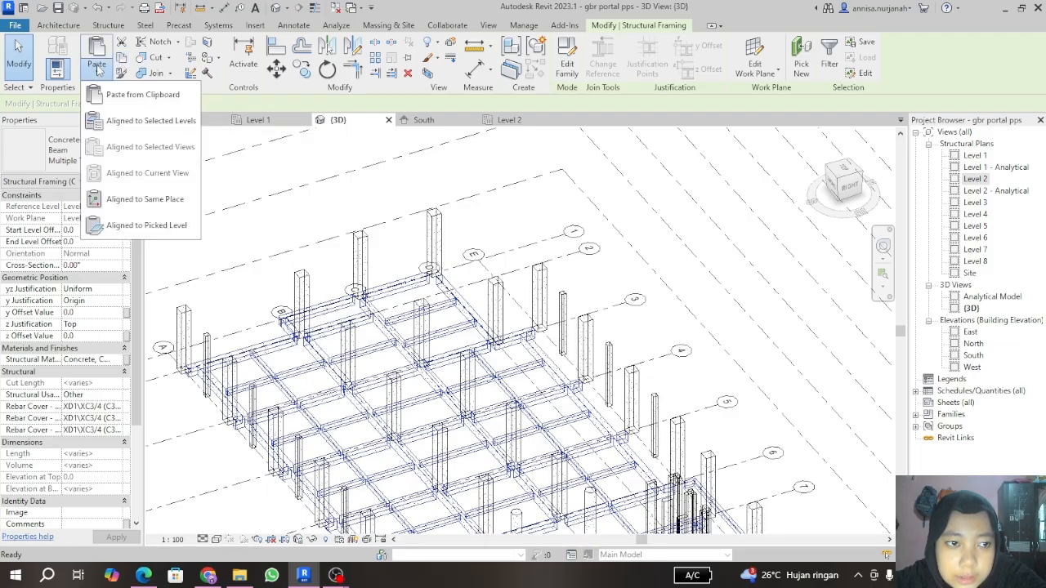
{"action": "left_click", "coordinate": [150, 121]}
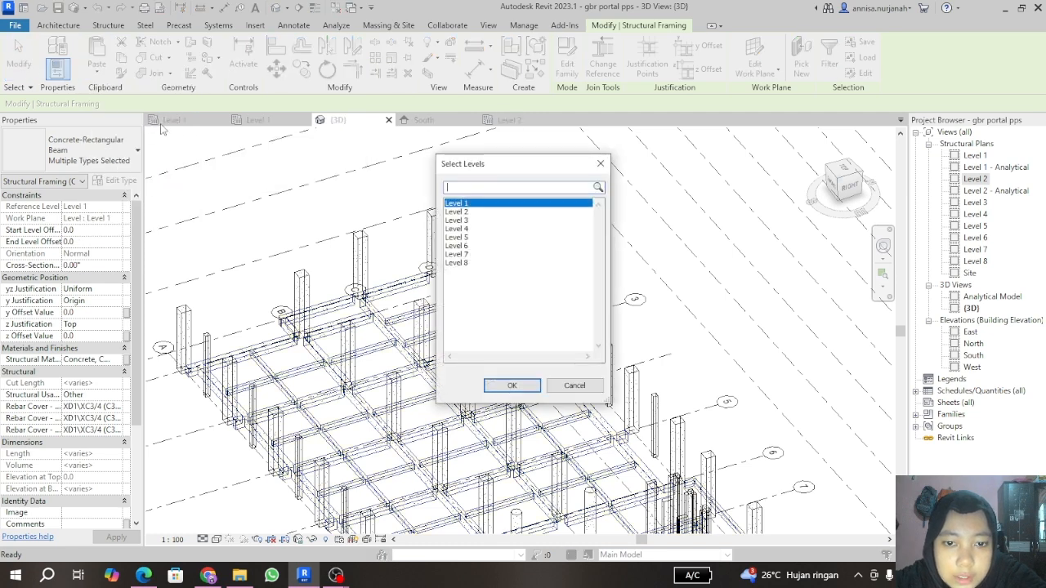
{"action": "left_click", "coordinate": [463, 212]}
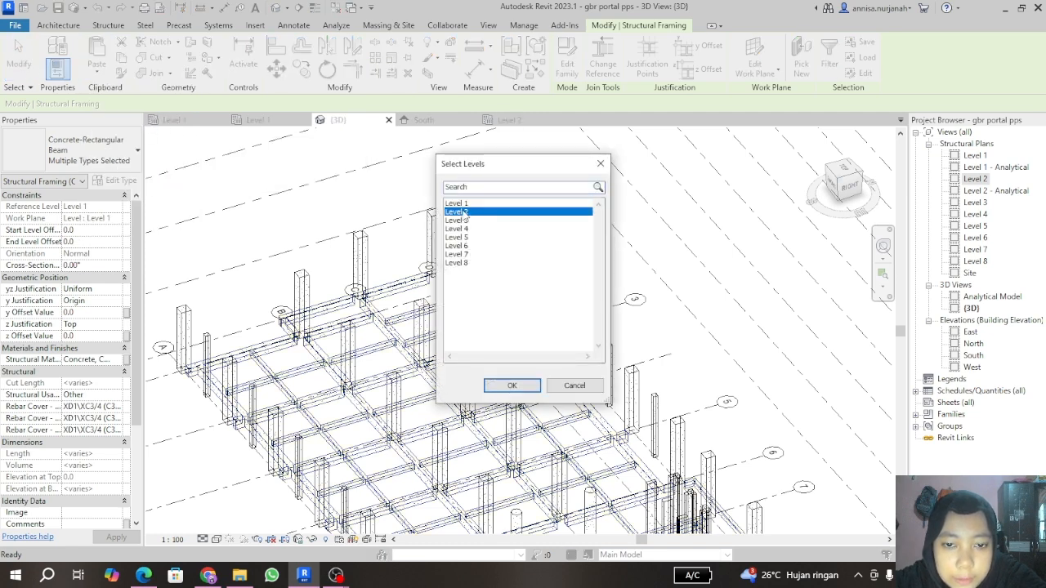
{"action": "left_click", "coordinate": [514, 384]}
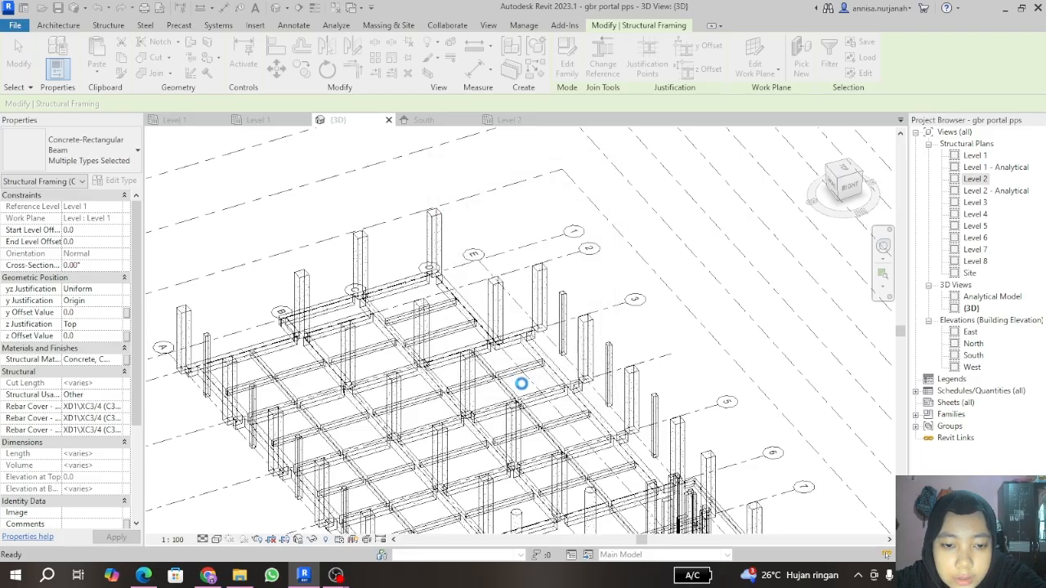
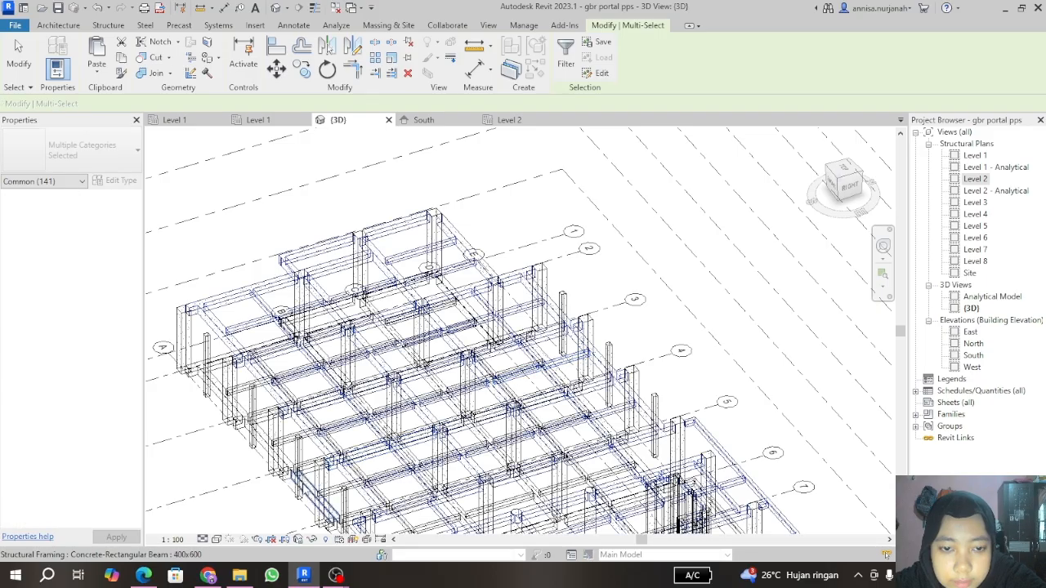
Step: Deselect the pasted framing and examine the beams on both levels along the whole building in 3D
{"action": "scroll", "coordinate": [327, 324], "scroll_direction": "down", "scroll_amount": 3}
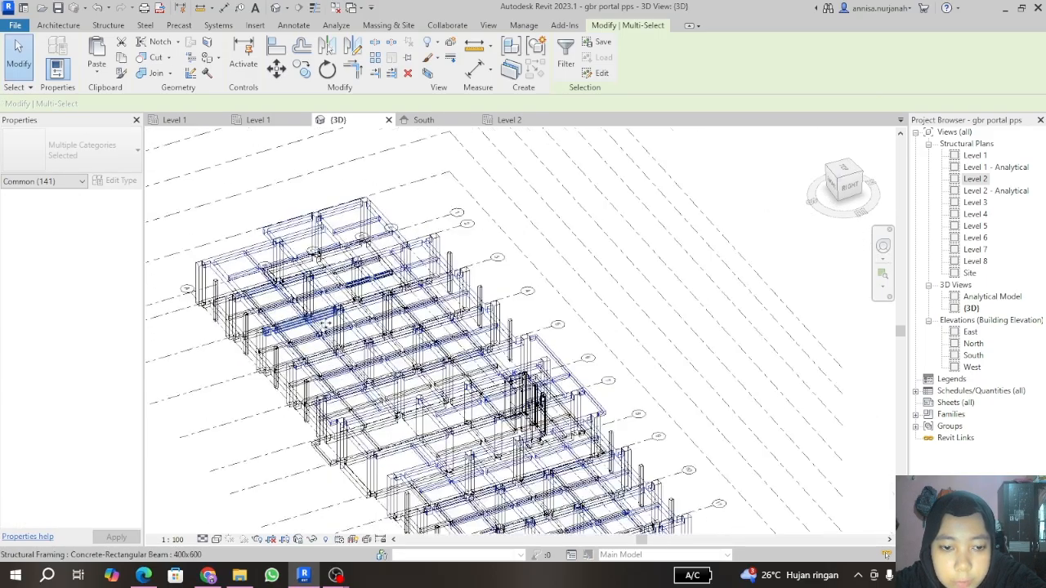
{"action": "scroll", "coordinate": [327, 324], "scroll_direction": "up", "scroll_amount": 5}
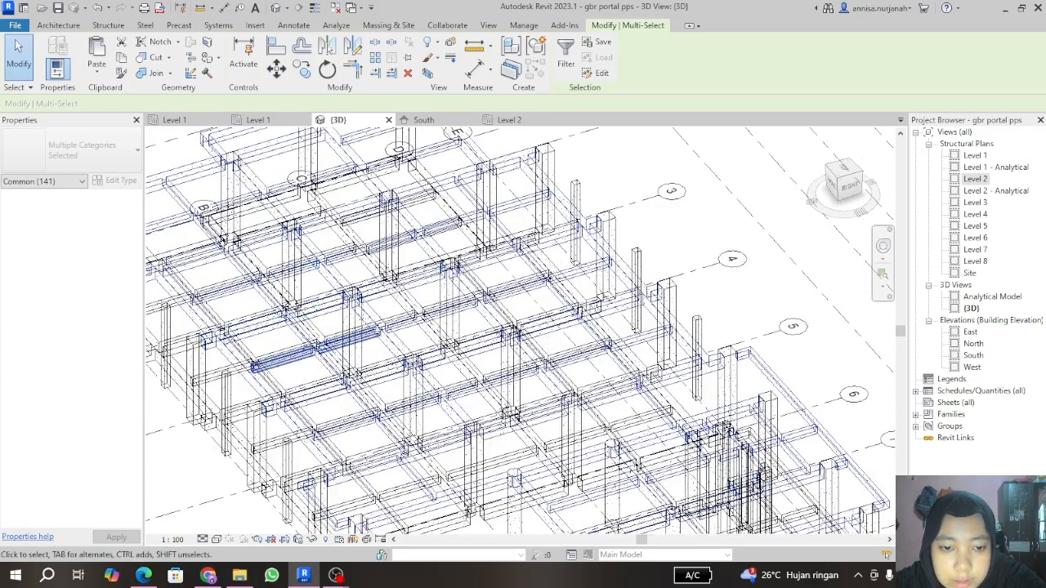
{"action": "scroll", "coordinate": [326, 325], "scroll_direction": "down", "scroll_amount": 3}
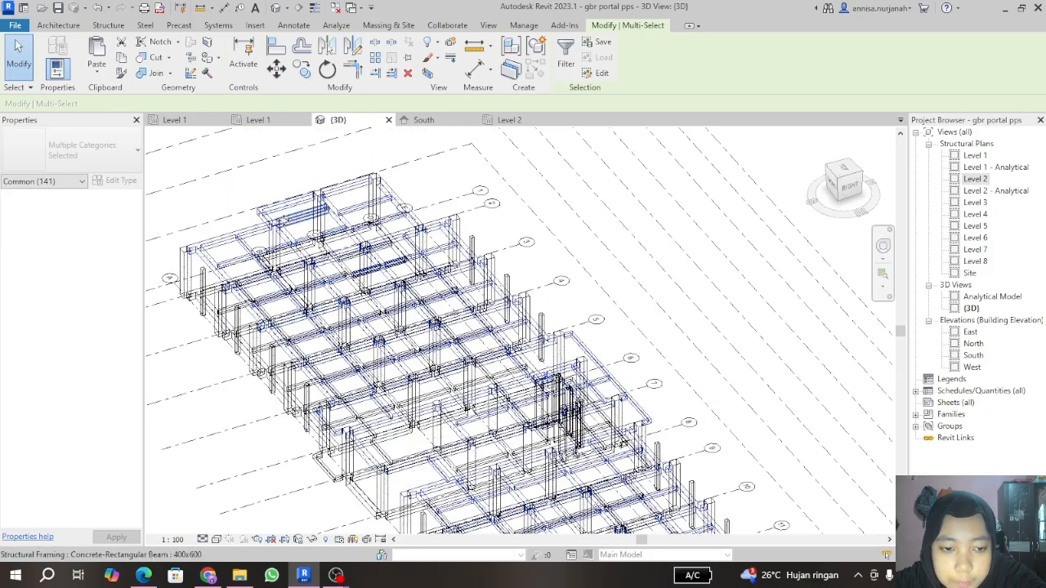
{"action": "scroll", "coordinate": [278, 223], "scroll_direction": "down", "scroll_amount": 3}
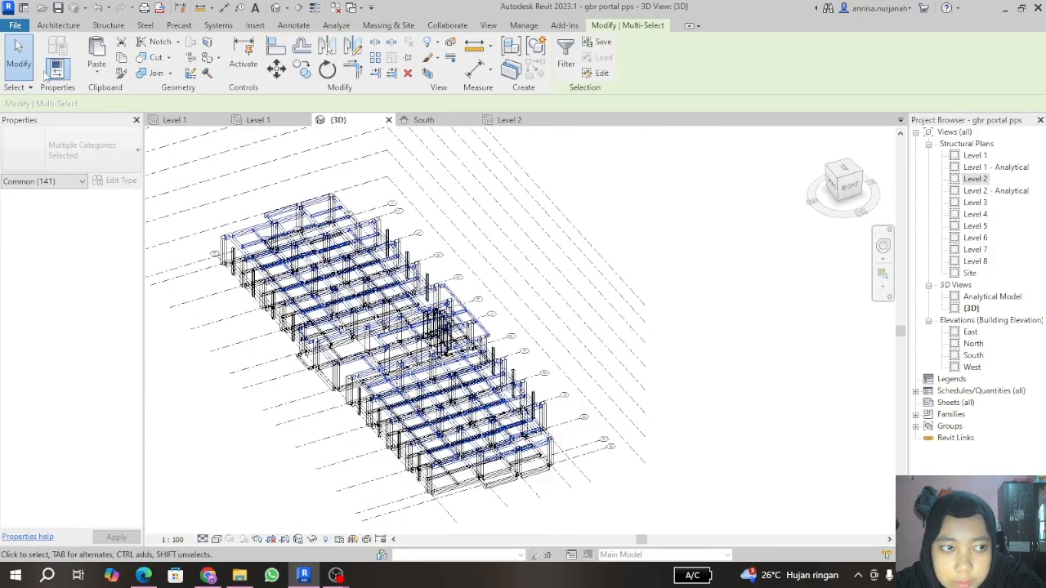
{"action": "left_click", "coordinate": [19, 57]}
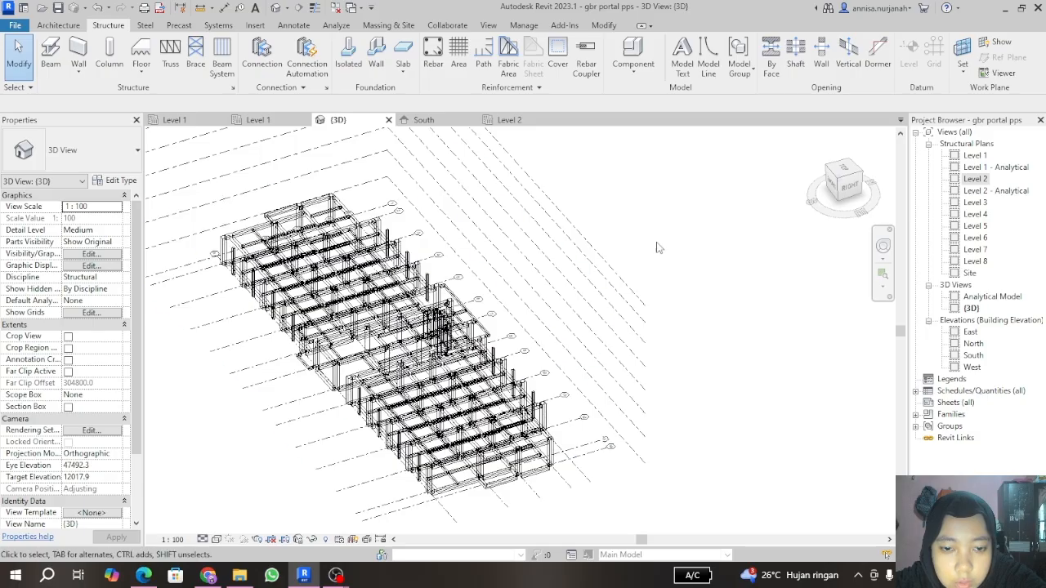
{"action": "scroll", "coordinate": [256, 217], "scroll_direction": "up", "scroll_amount": 4}
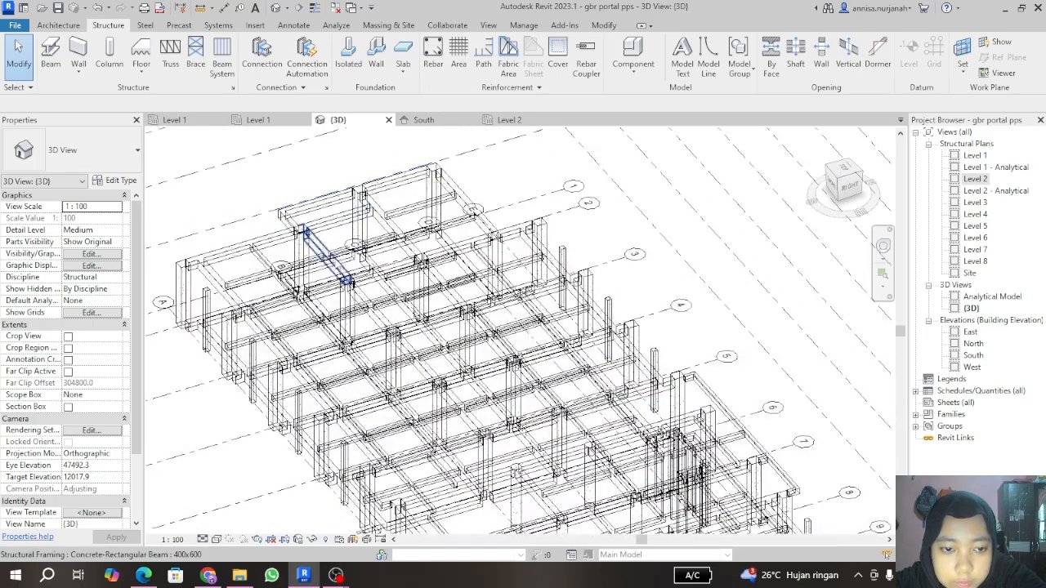
{"action": "scroll", "coordinate": [277, 213], "scroll_direction": "down", "scroll_amount": 3}
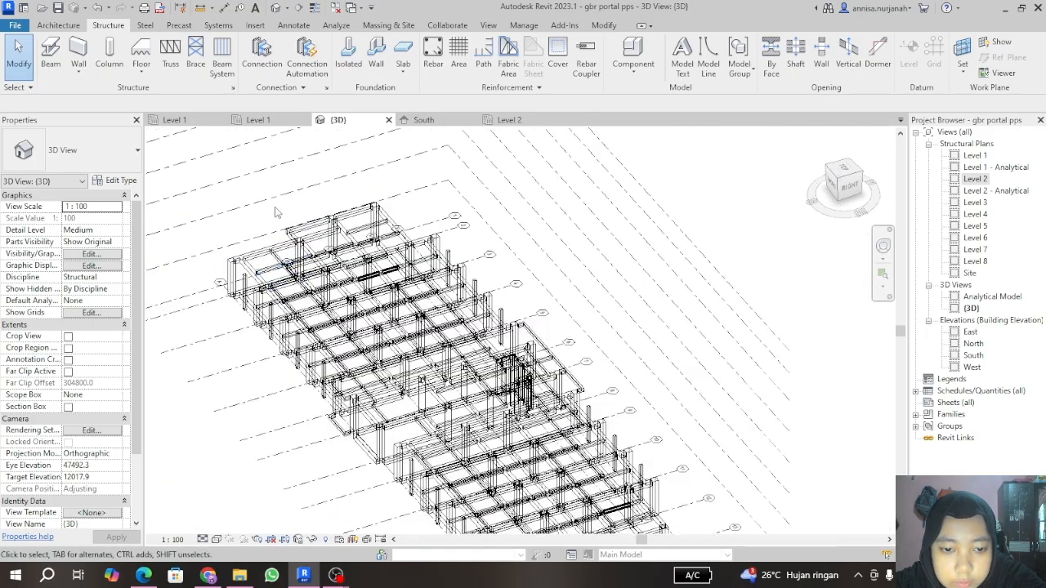
{"action": "scroll", "coordinate": [277, 212], "scroll_direction": "down", "scroll_amount": 2}
{"action": "scroll", "coordinate": [282, 212], "scroll_direction": "up", "scroll_amount": 3}
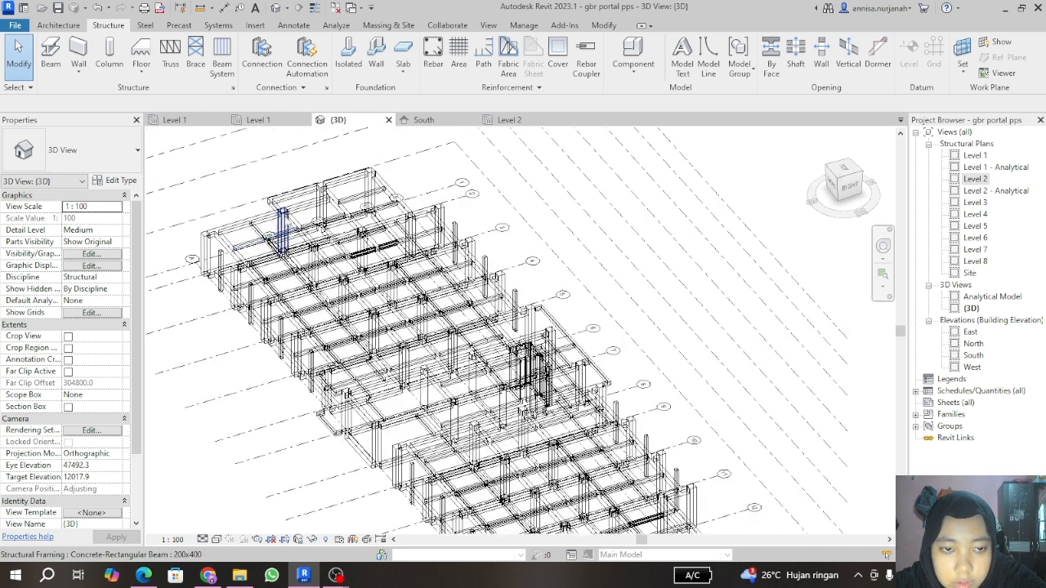
Step: Open the Level 2 structural plan and set its underlay base level to None
{"action": "left_click", "coordinate": [518, 122]}
{"action": "scroll", "coordinate": [546, 197], "scroll_direction": "up", "scroll_amount": 3}
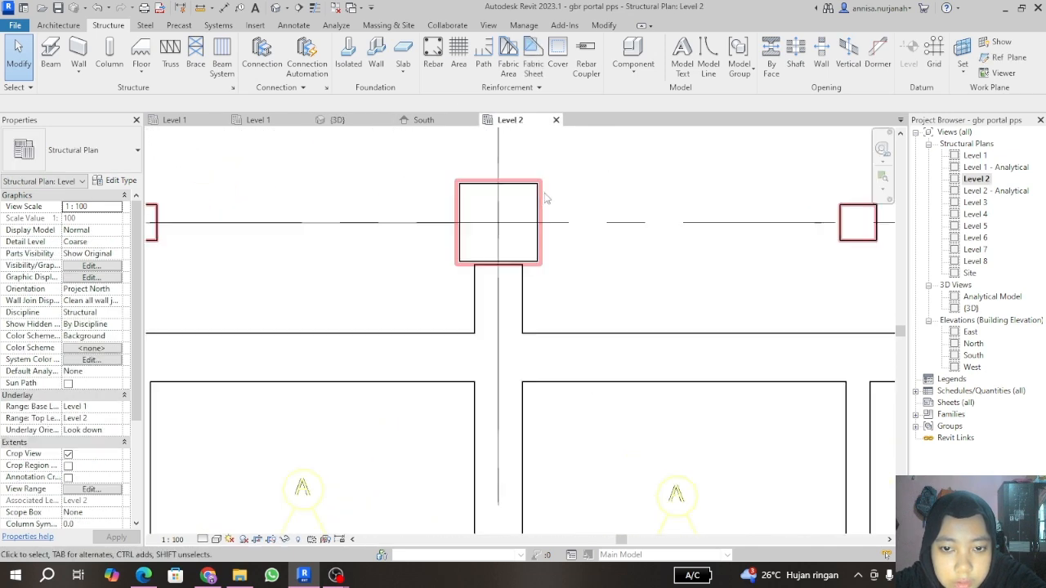
{"action": "left_click", "coordinate": [538, 194]}
{"action": "left_click", "coordinate": [591, 171]}
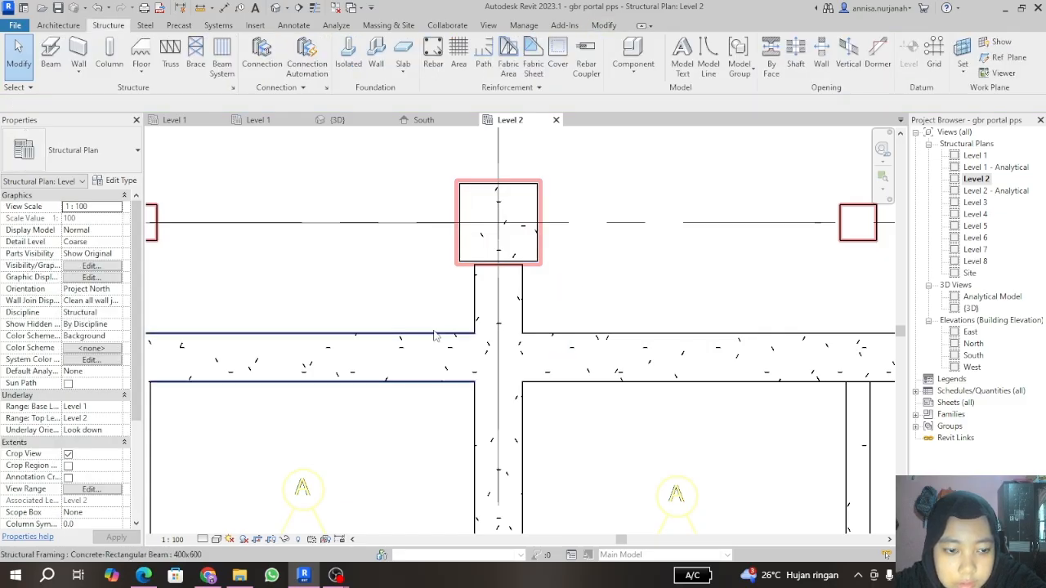
{"action": "scroll", "coordinate": [436, 338], "scroll_direction": "down", "scroll_amount": 10}
{"action": "scroll", "coordinate": [245, 338], "scroll_direction": "up", "scroll_amount": 1}
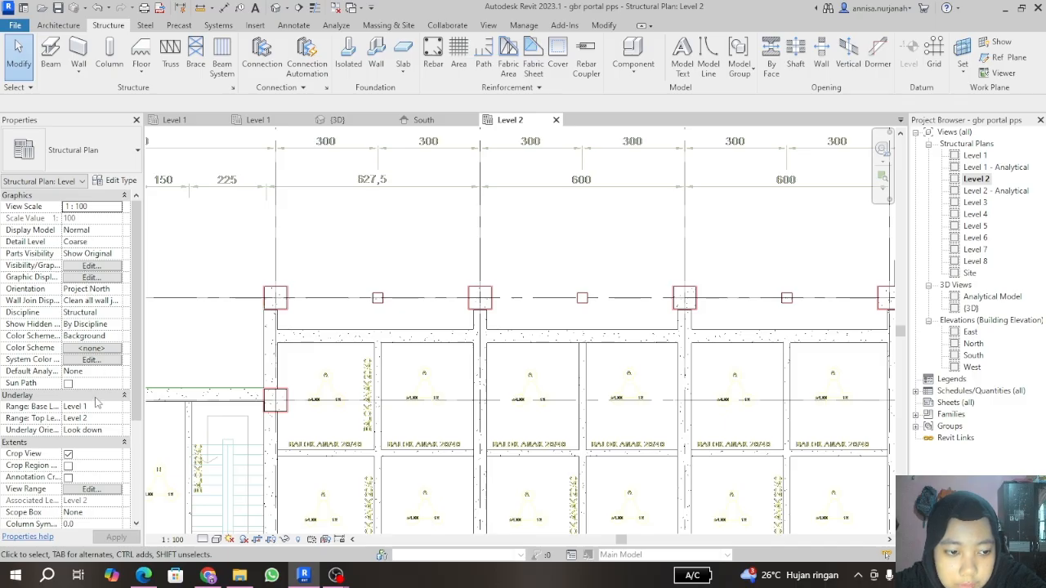
{"action": "scroll", "coordinate": [95, 394], "scroll_direction": "down", "scroll_amount": 3}
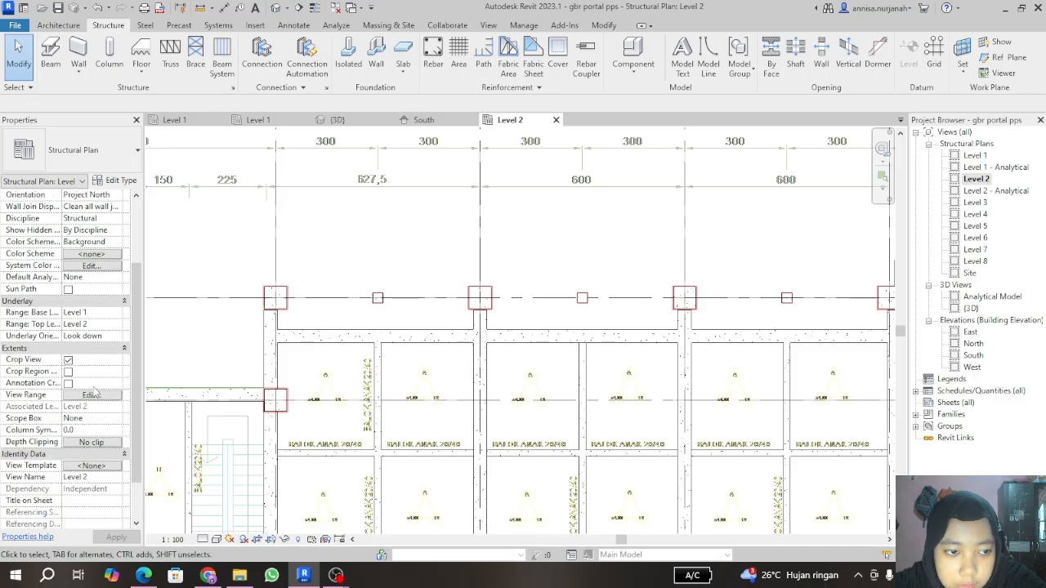
{"action": "scroll", "coordinate": [95, 393], "scroll_direction": "down", "scroll_amount": 3}
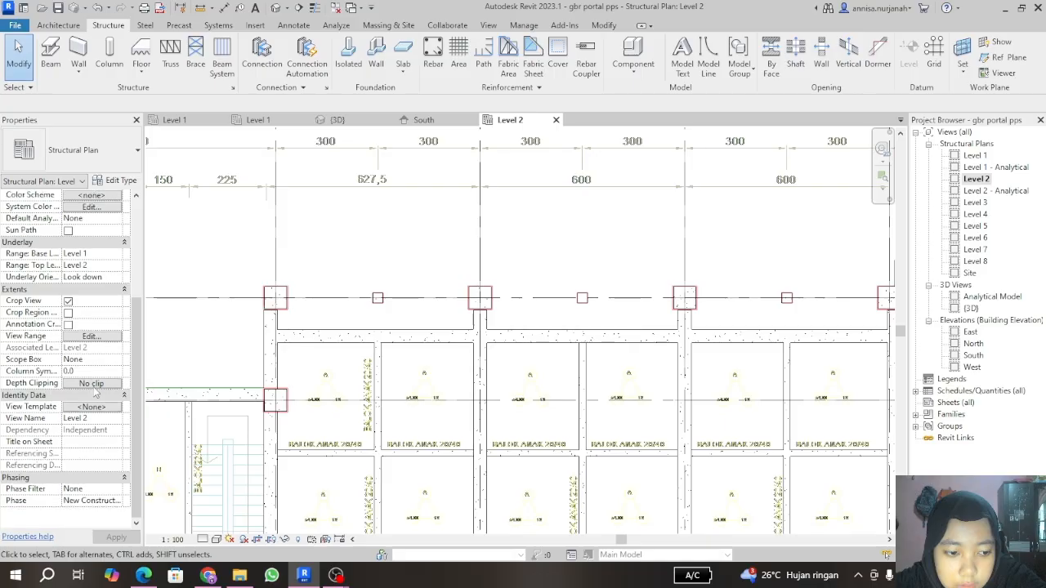
{"action": "scroll", "coordinate": [95, 389], "scroll_direction": "up", "scroll_amount": 2}
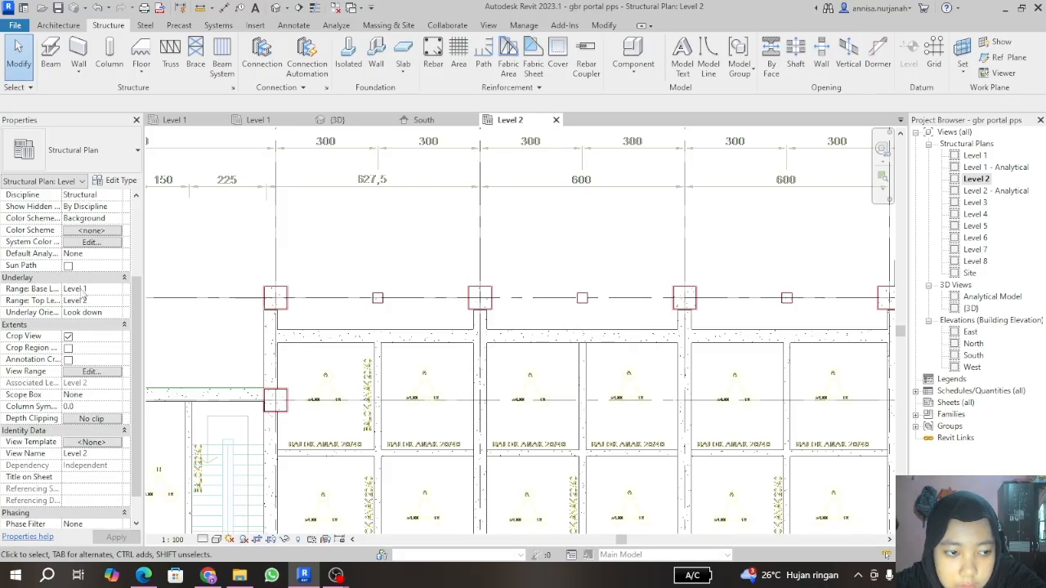
{"action": "left_click", "coordinate": [98, 289]}
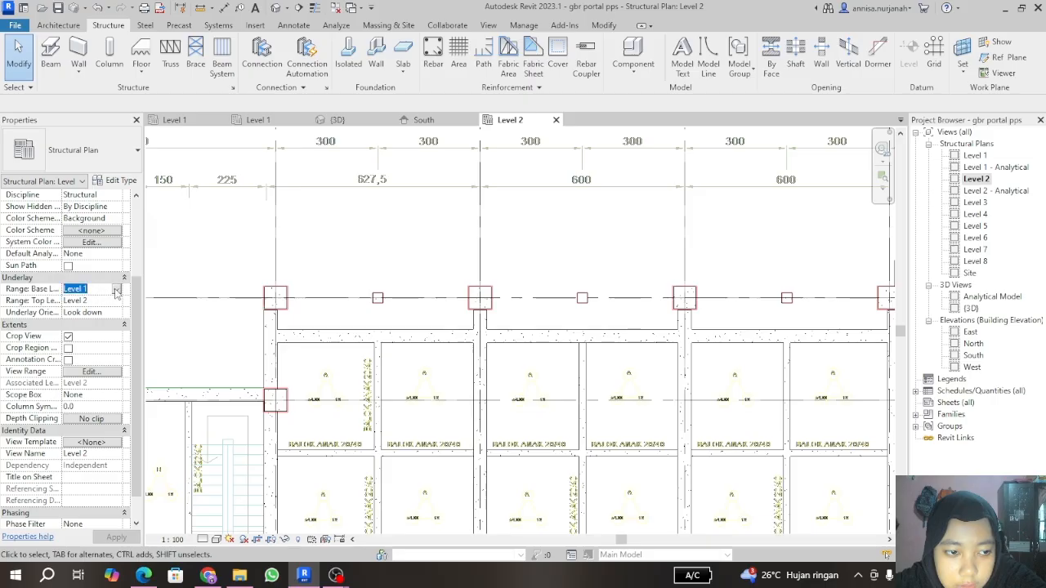
{"action": "left_click", "coordinate": [117, 290]}
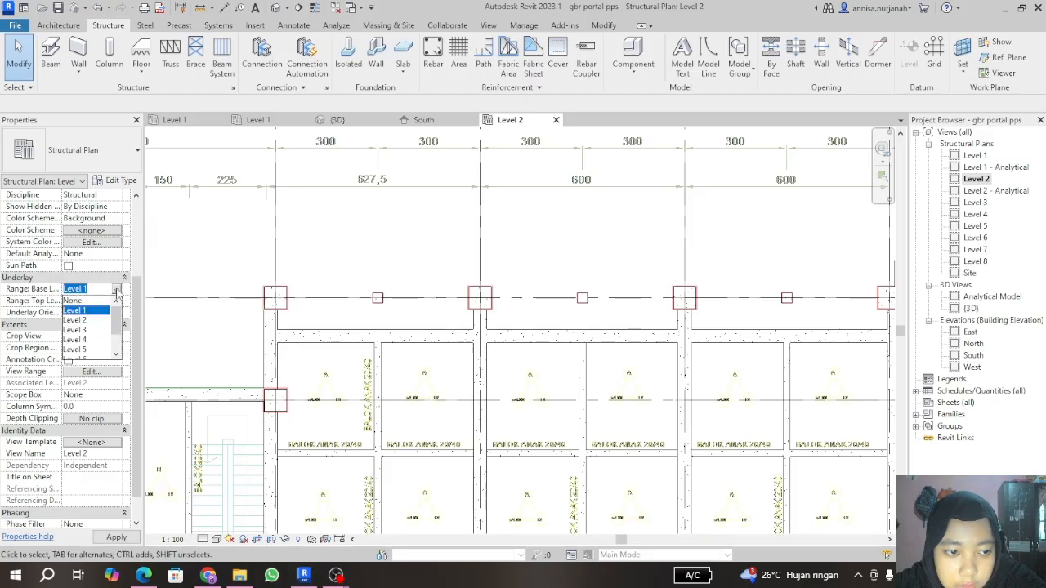
{"action": "left_click", "coordinate": [93, 302]}
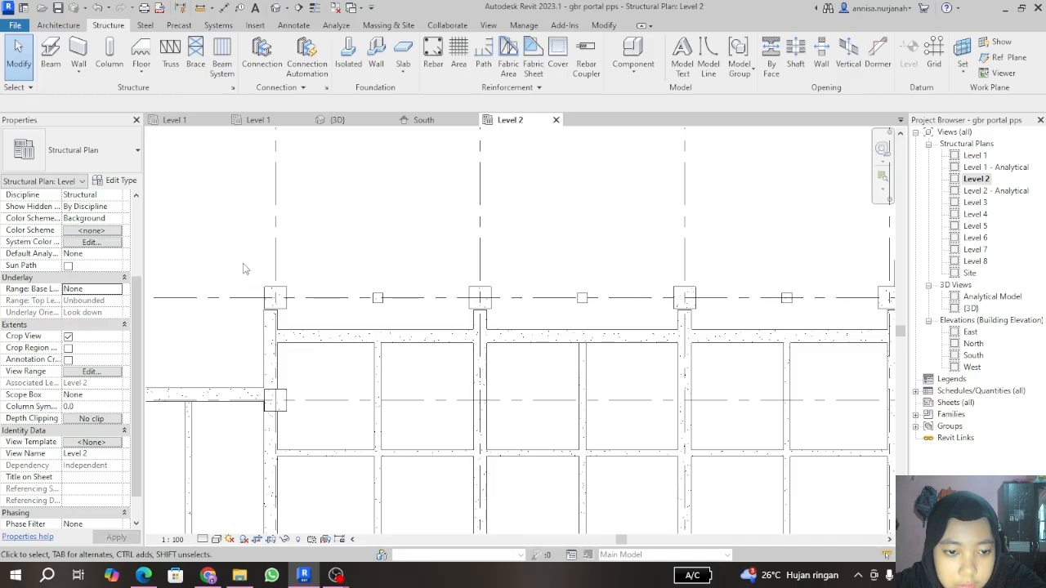
Step: Examine the beam layout over the whole Level 2 plan, then check the beams in the South elevation
{"action": "scroll", "coordinate": [245, 276], "scroll_direction": "down", "scroll_amount": 5}
{"action": "scroll", "coordinate": [317, 267], "scroll_direction": "up", "scroll_amount": 3}
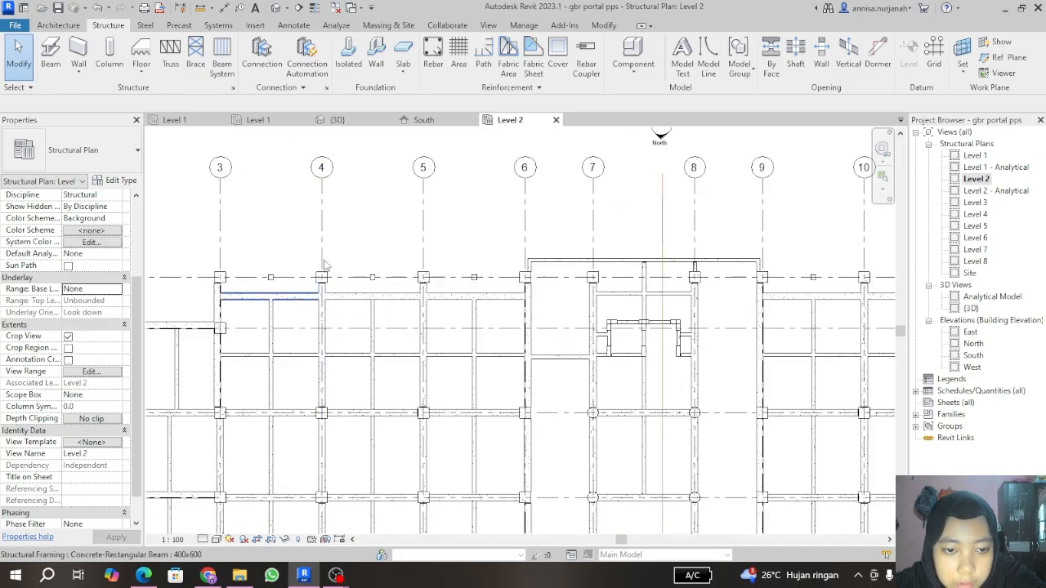
{"action": "left_click", "coordinate": [300, 302]}
{"action": "left_click", "coordinate": [349, 239]}
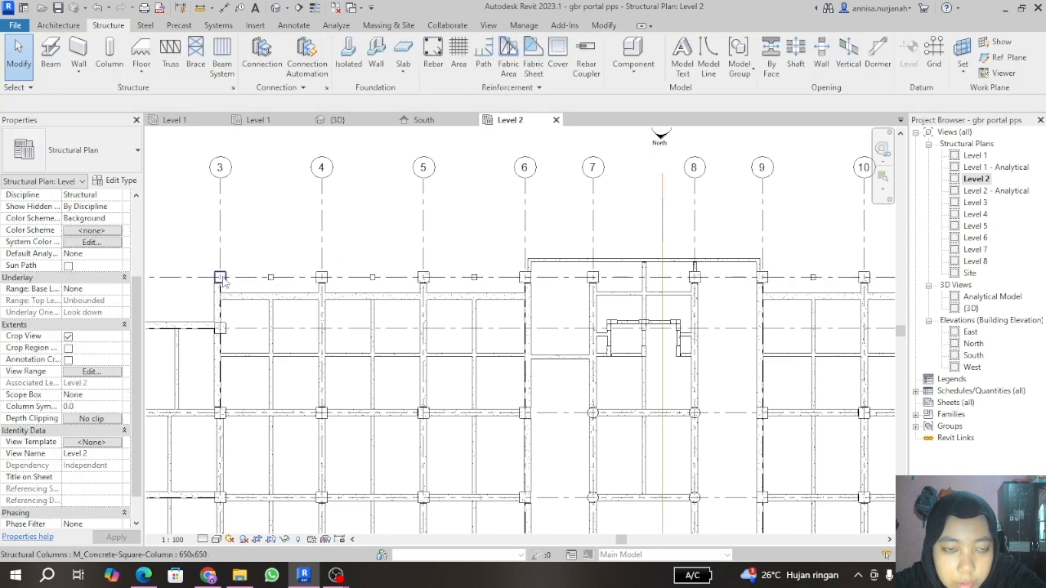
{"action": "scroll", "coordinate": [254, 250], "scroll_direction": "down", "scroll_amount": 3}
{"action": "scroll", "coordinate": [282, 269], "scroll_direction": "up", "scroll_amount": 3}
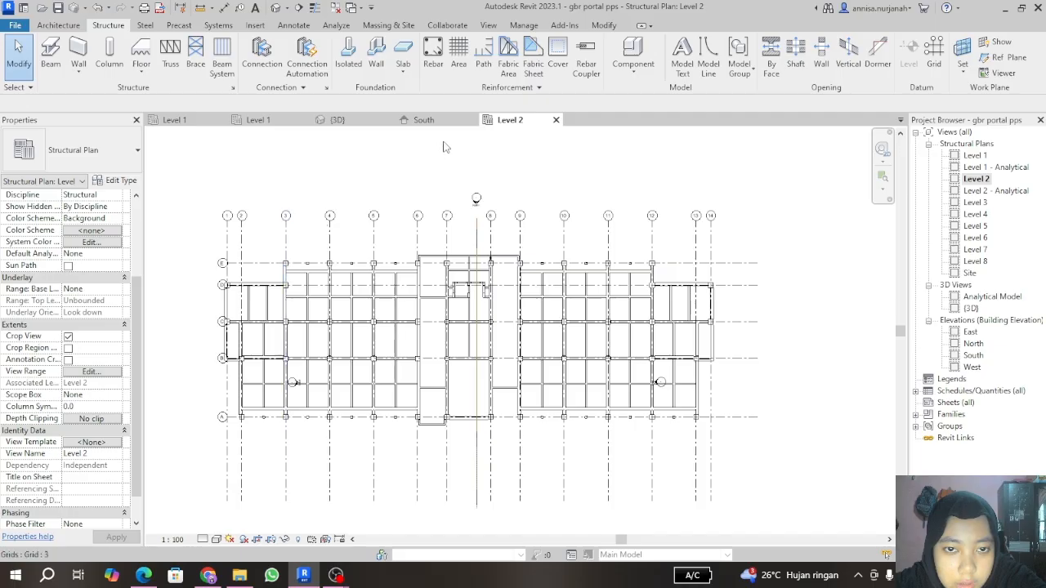
{"action": "left_click", "coordinate": [425, 121]}
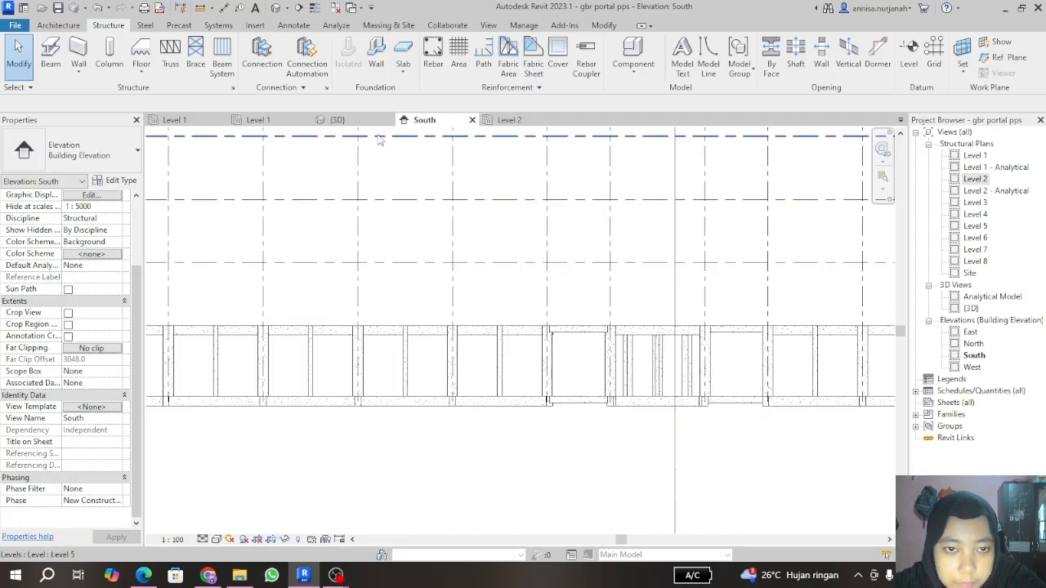
Step: Select the whole model in the 3D view and filter the selection to Structural Columns only
{"action": "left_click", "coordinate": [335, 120]}
{"action": "scroll", "coordinate": [252, 196], "scroll_direction": "down", "scroll_amount": 3}
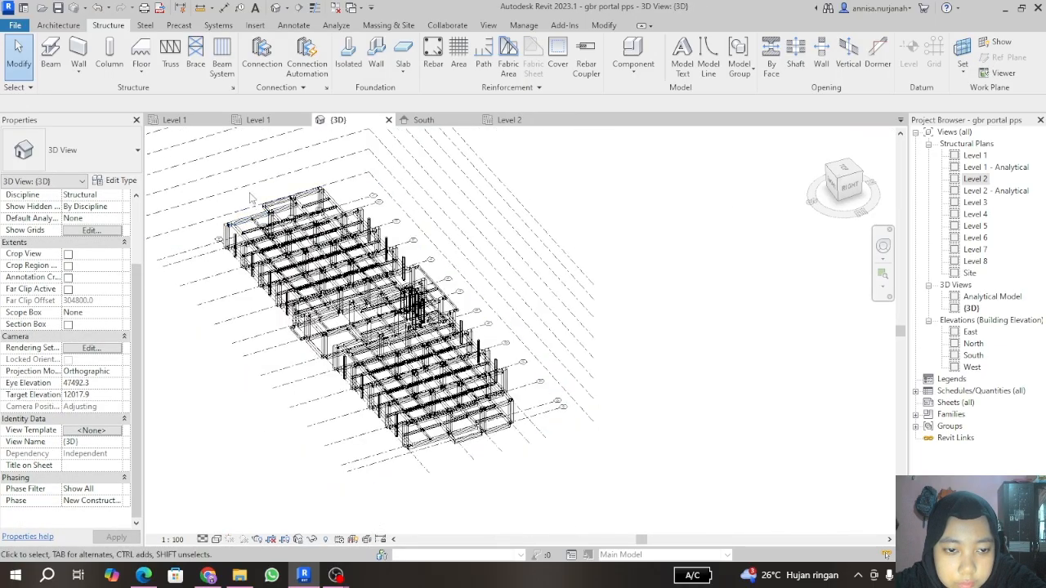
{"action": "scroll", "coordinate": [252, 197], "scroll_direction": "down", "scroll_amount": 2}
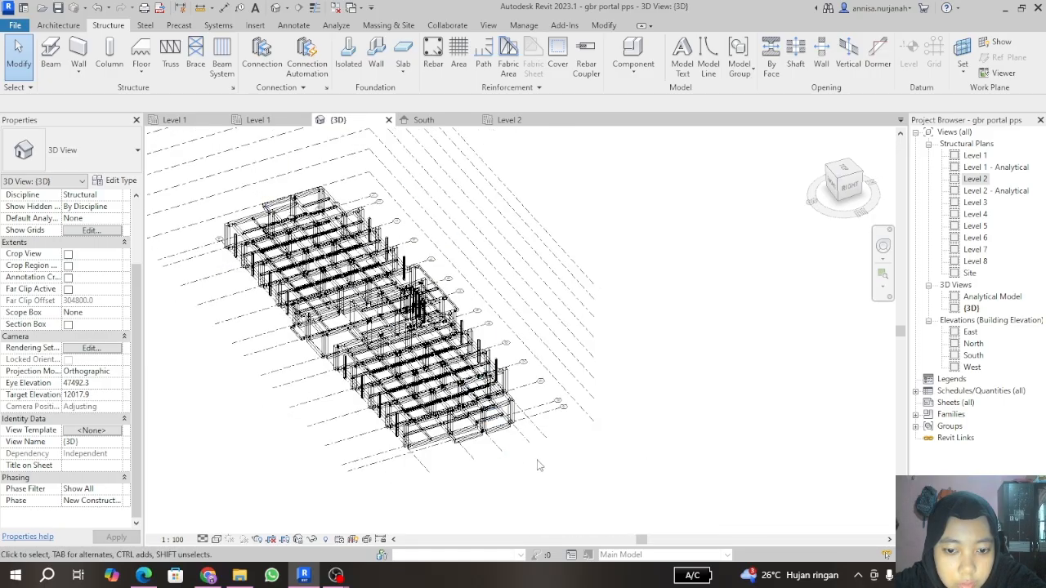
{"action": "left_click_drag", "start_coordinate": [537, 458], "coordinate": [208, 176]}
{"action": "left_click", "coordinate": [565, 57]}
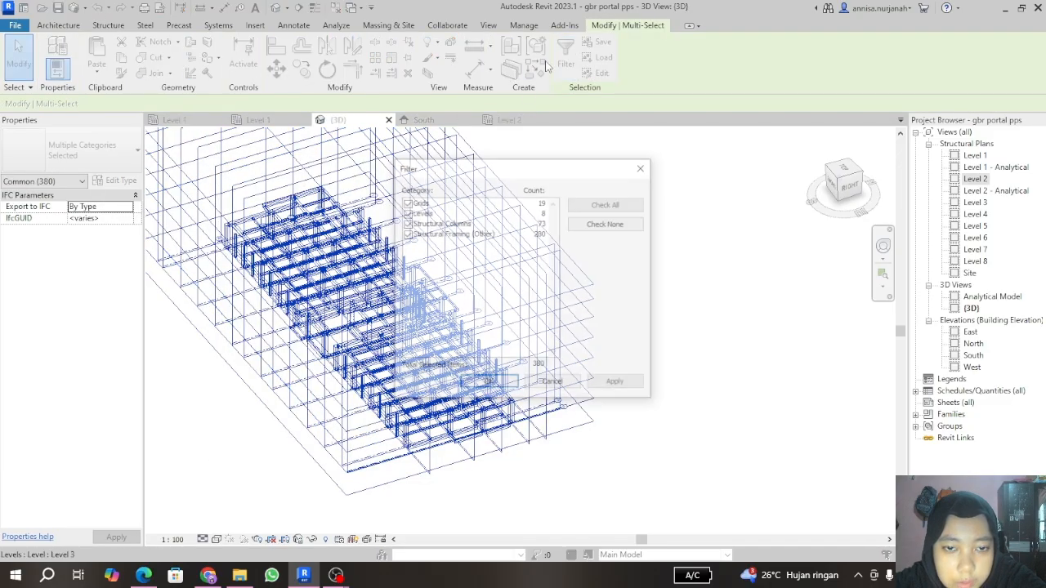
{"action": "left_click", "coordinate": [406, 203]}
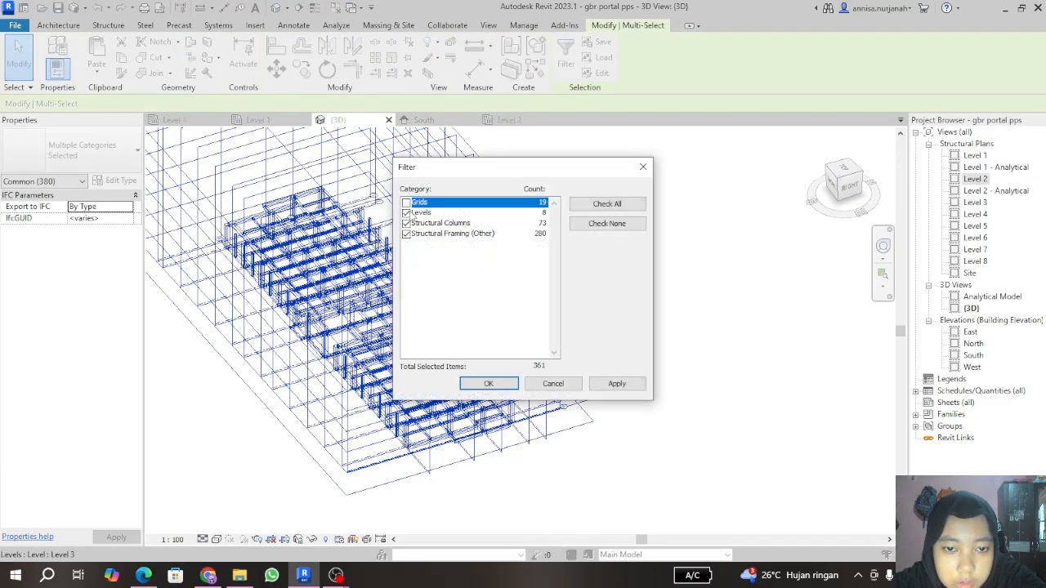
{"action": "left_click", "coordinate": [406, 214]}
{"action": "left_click", "coordinate": [412, 236]}
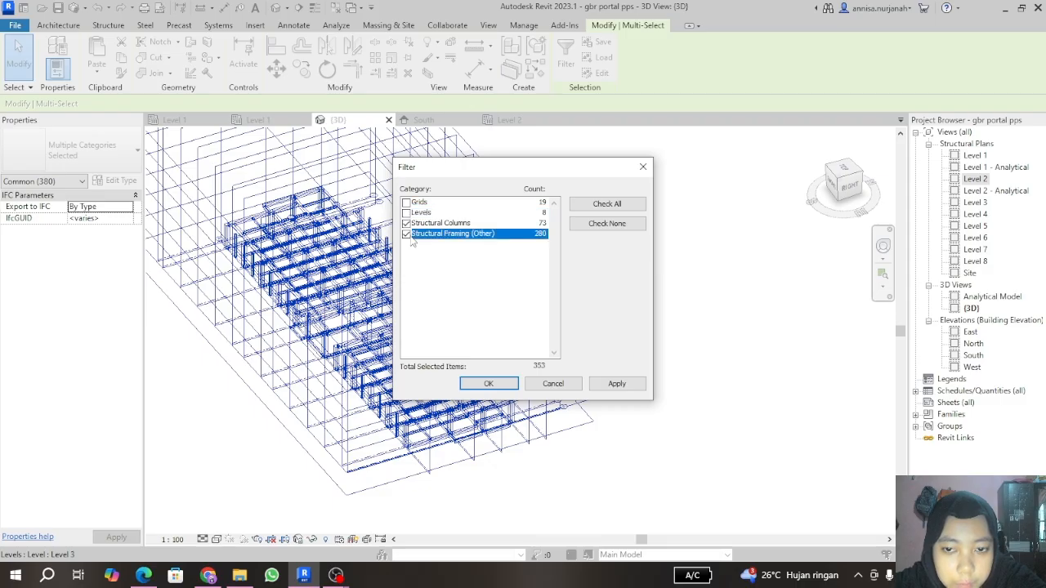
{"action": "left_click", "coordinate": [615, 385]}
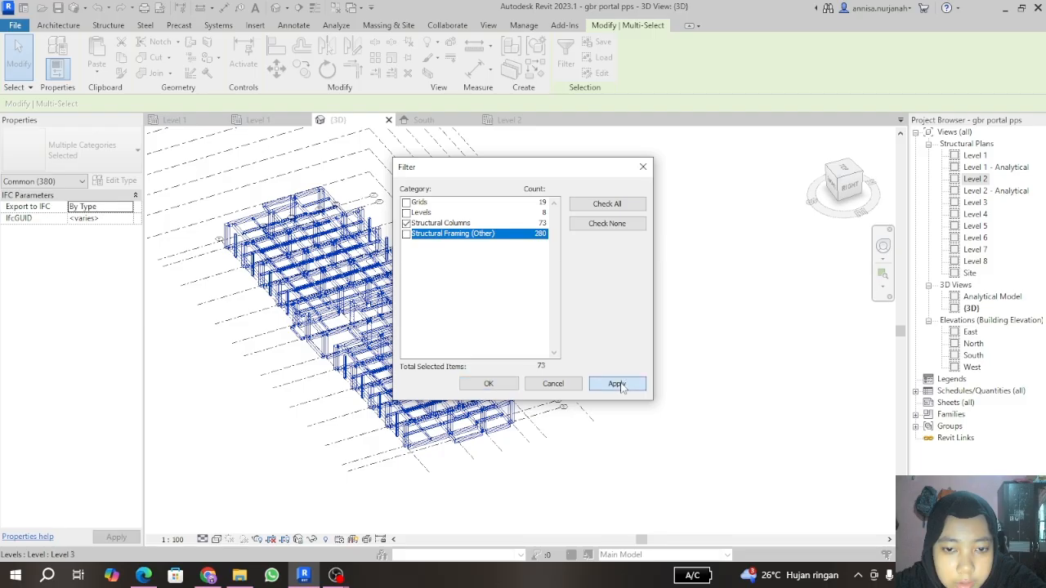
{"action": "left_click", "coordinate": [616, 384]}
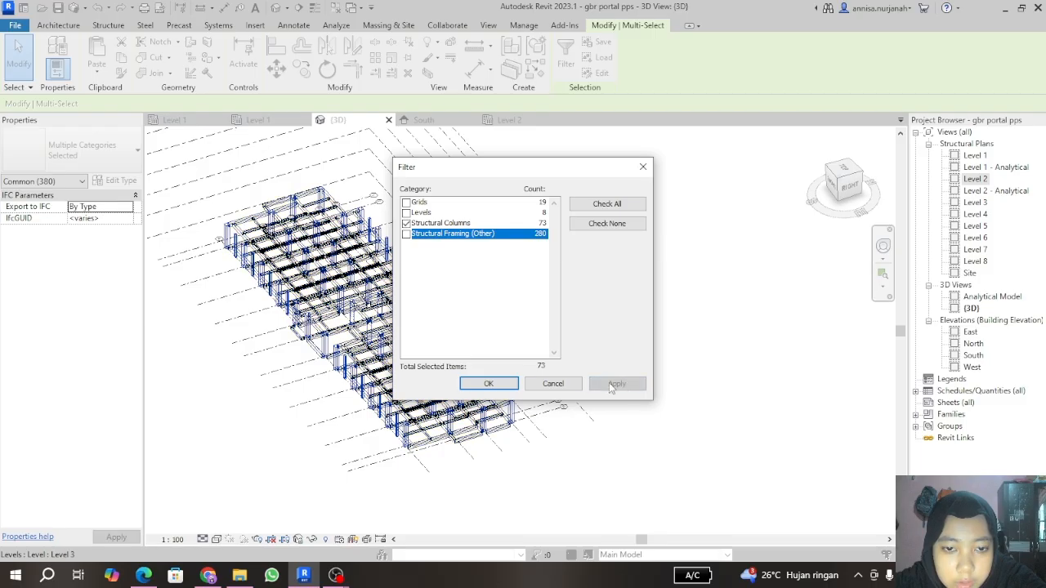
{"action": "left_click", "coordinate": [487, 384]}
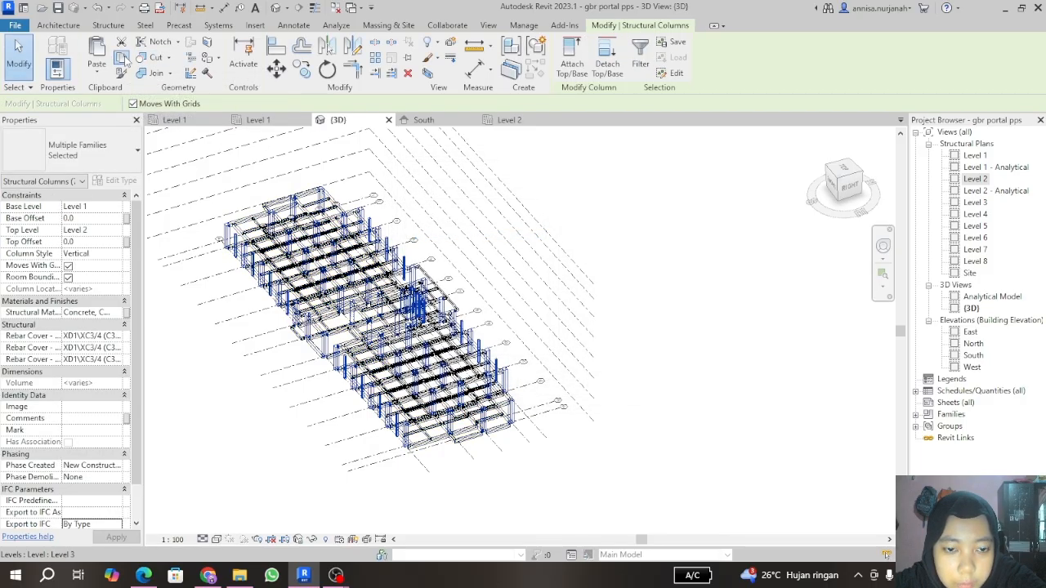
Step: Copy the selected structural columns and paste them aligned to Level 2
{"action": "left_click", "coordinate": [124, 58]}
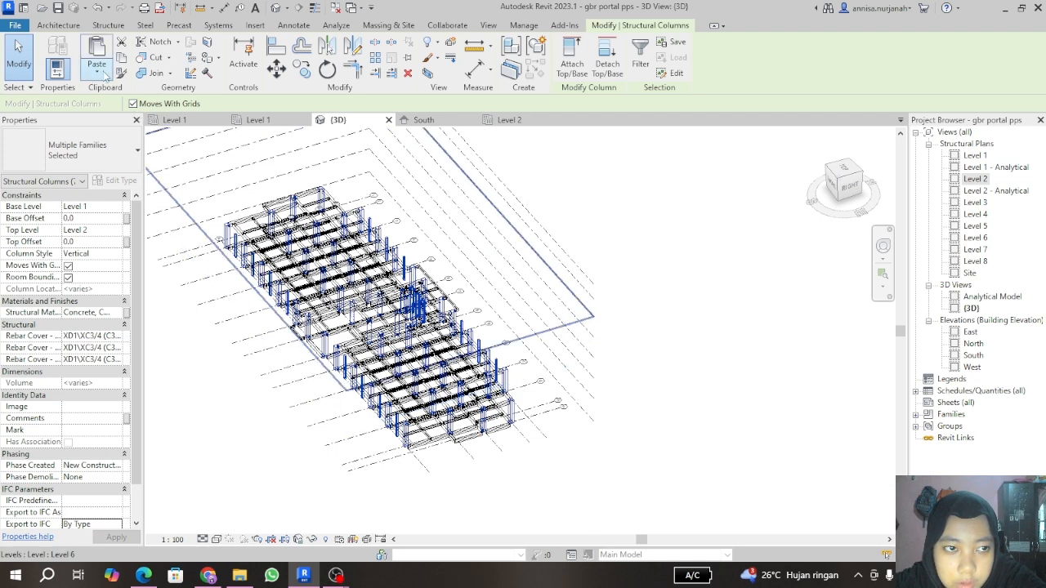
{"action": "left_click", "coordinate": [104, 75]}
{"action": "left_click", "coordinate": [126, 131]}
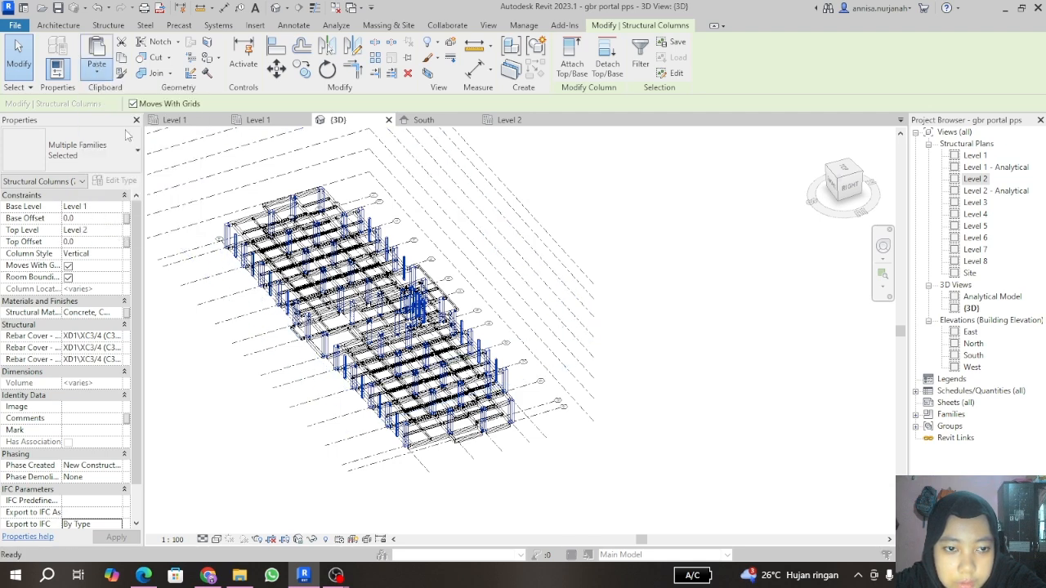
{"action": "left_click", "coordinate": [470, 214]}
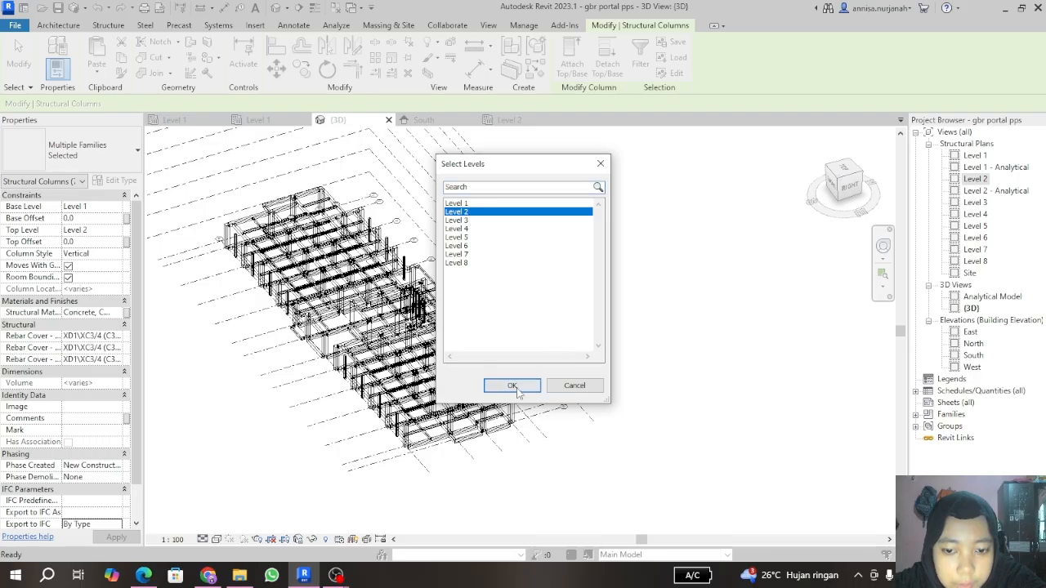
{"action": "left_click", "coordinate": [459, 230]}
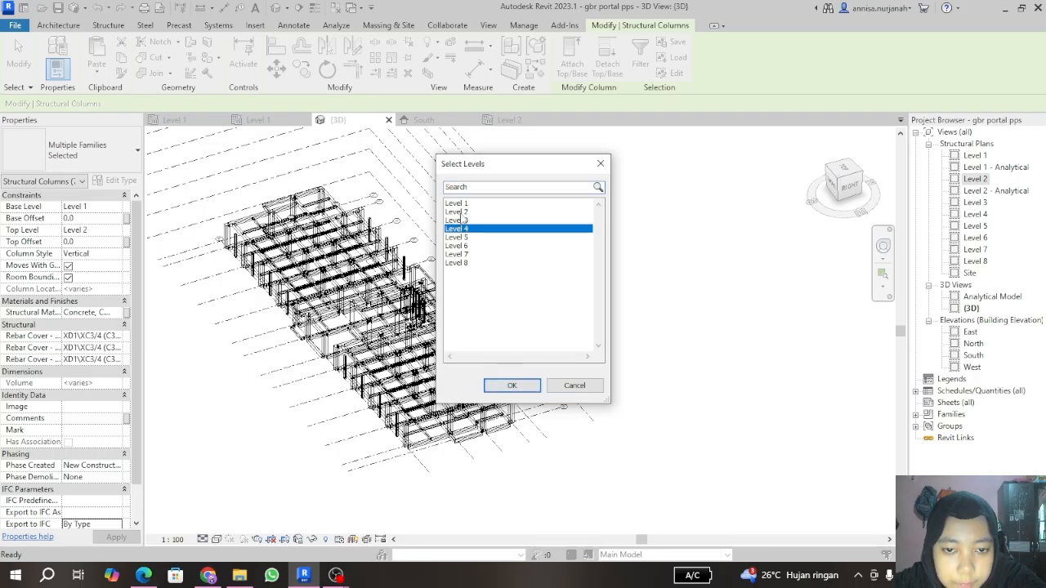
{"action": "left_click", "coordinate": [449, 213]}
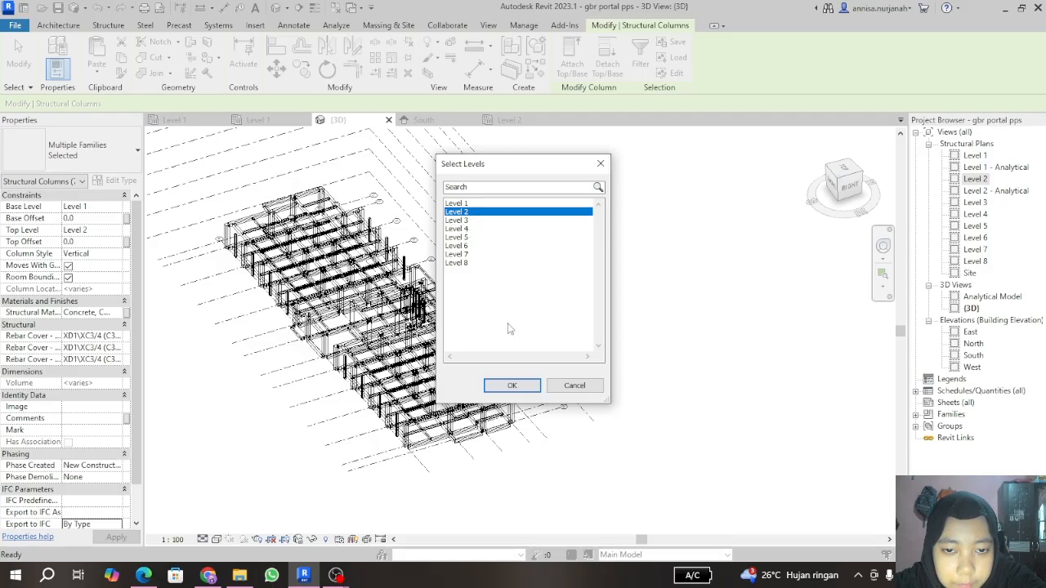
{"action": "left_click", "coordinate": [512, 385]}
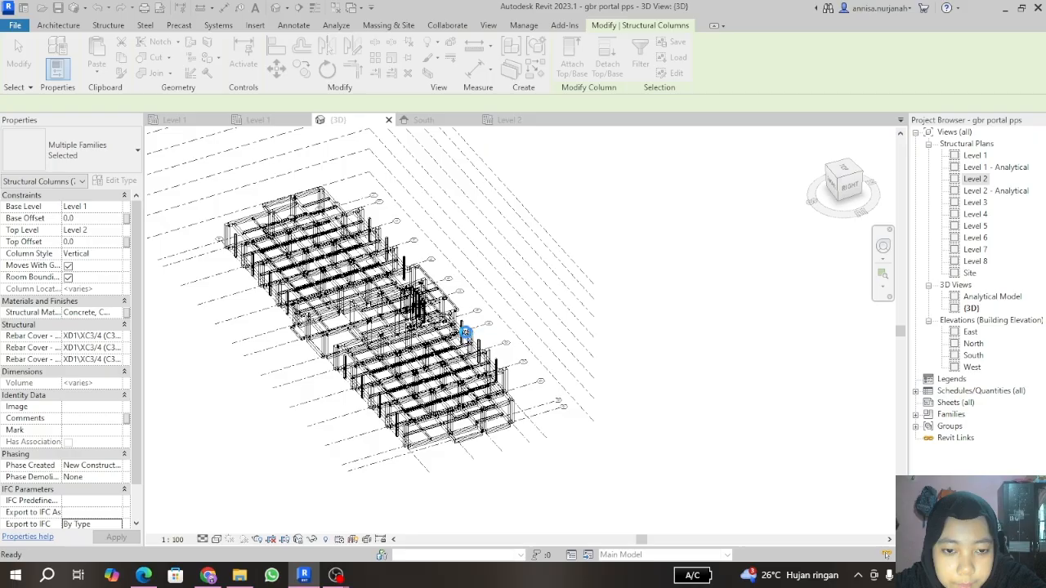
Step: Deselect the pasted columns and delete the 650x650 concrete square column at grid intersection E-3
{"action": "scroll", "coordinate": [372, 229], "scroll_direction": "up", "scroll_amount": 3}
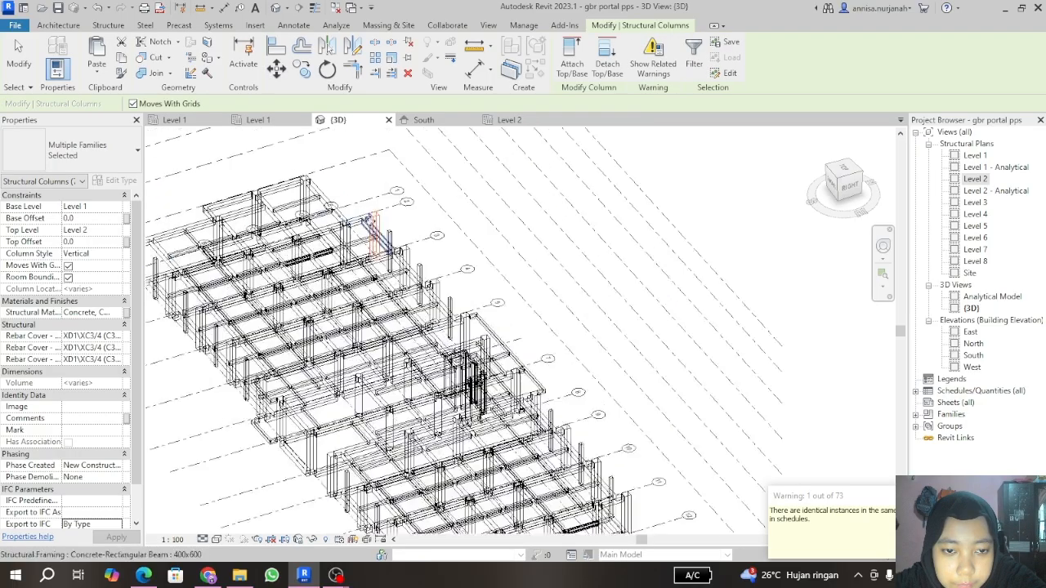
{"action": "key", "text": "Escape"}
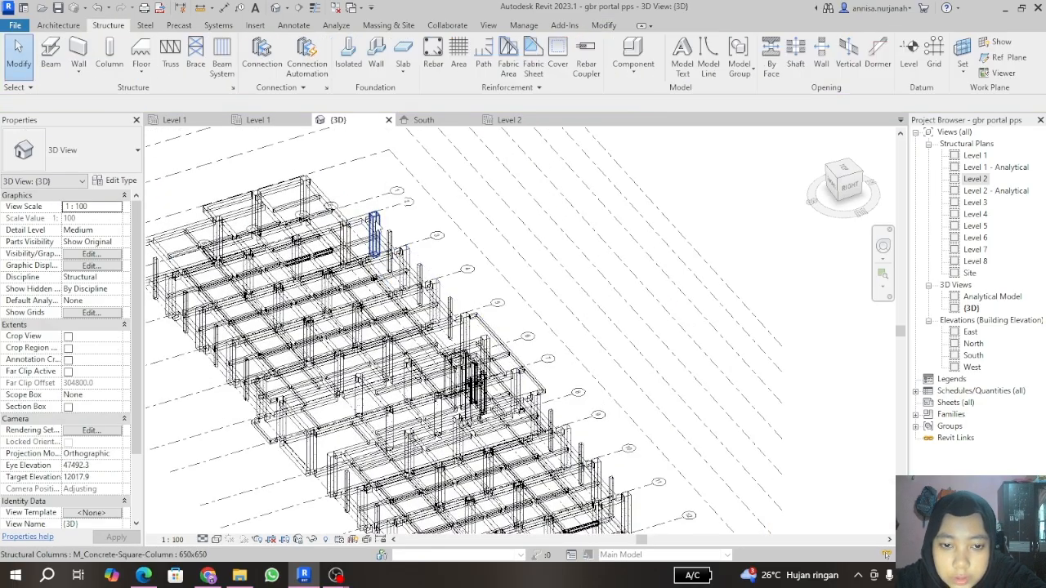
{"action": "scroll", "coordinate": [372, 241], "scroll_direction": "up", "scroll_amount": 5}
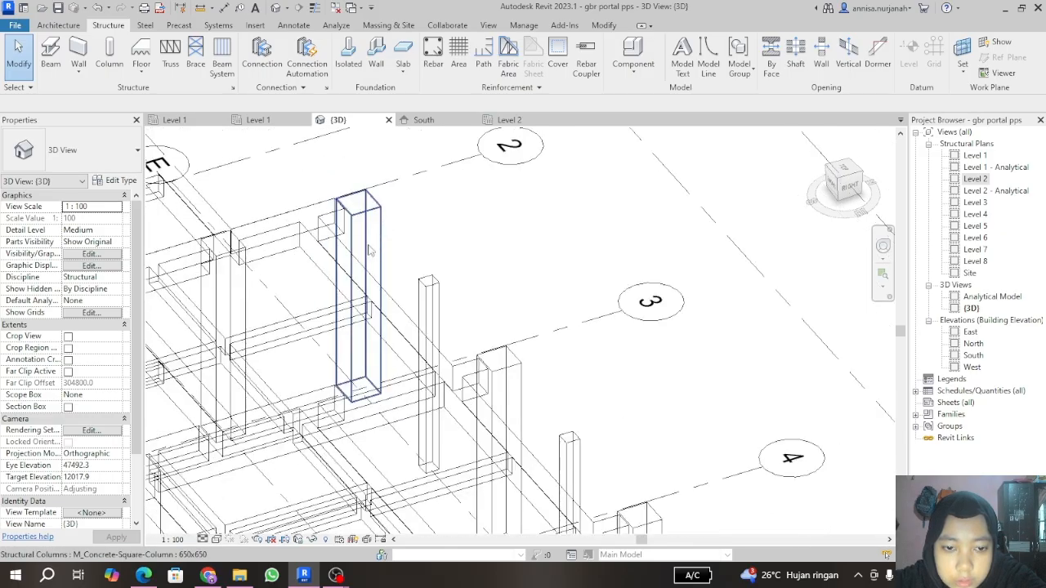
{"action": "left_click", "coordinate": [365, 248]}
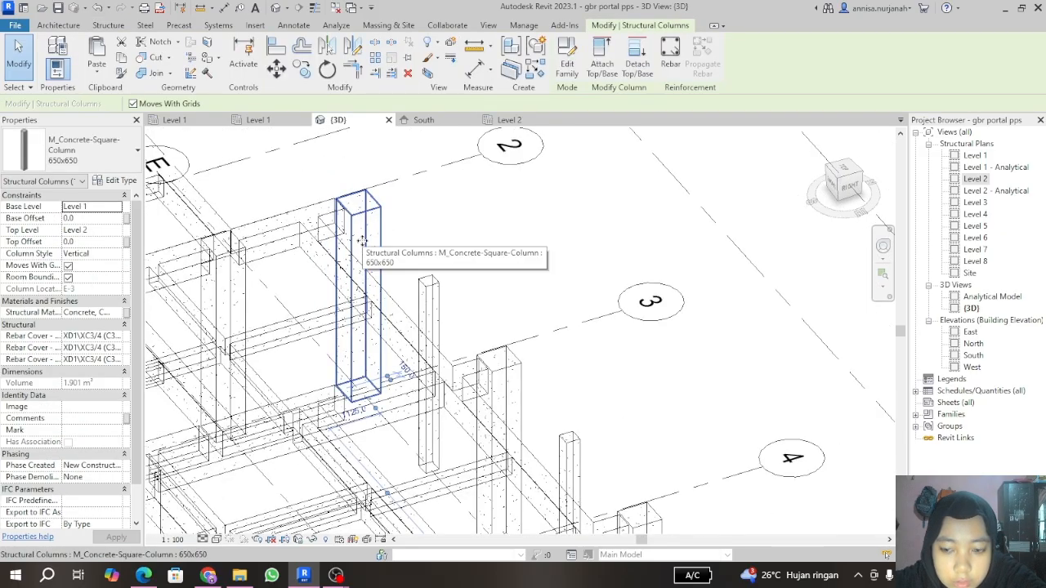
{"action": "key", "text": "Escape"}
{"action": "scroll", "coordinate": [384, 218], "scroll_direction": "down", "scroll_amount": 6}
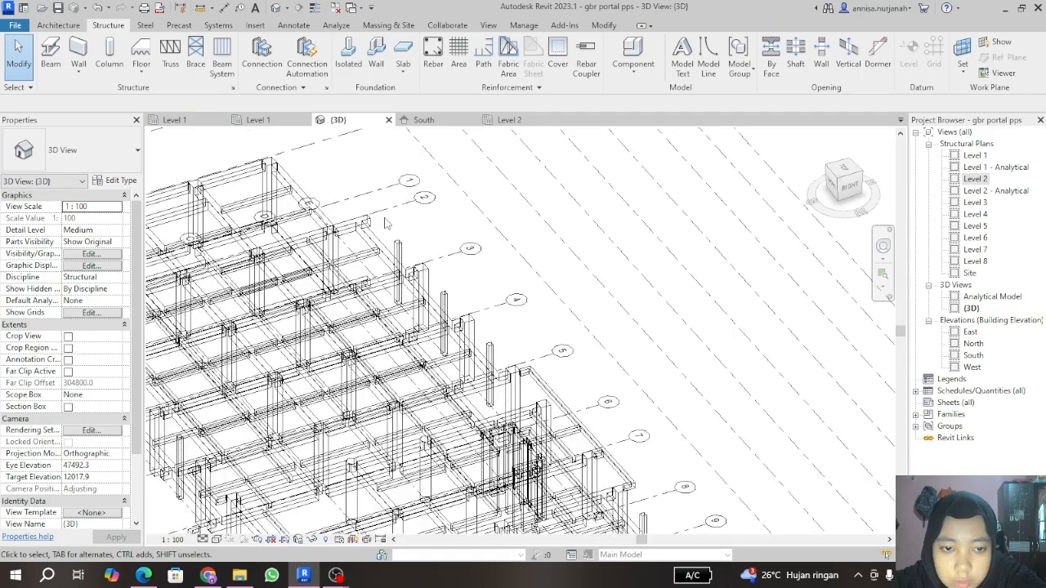
{"action": "scroll", "coordinate": [313, 209], "scroll_direction": "down", "scroll_amount": 1}
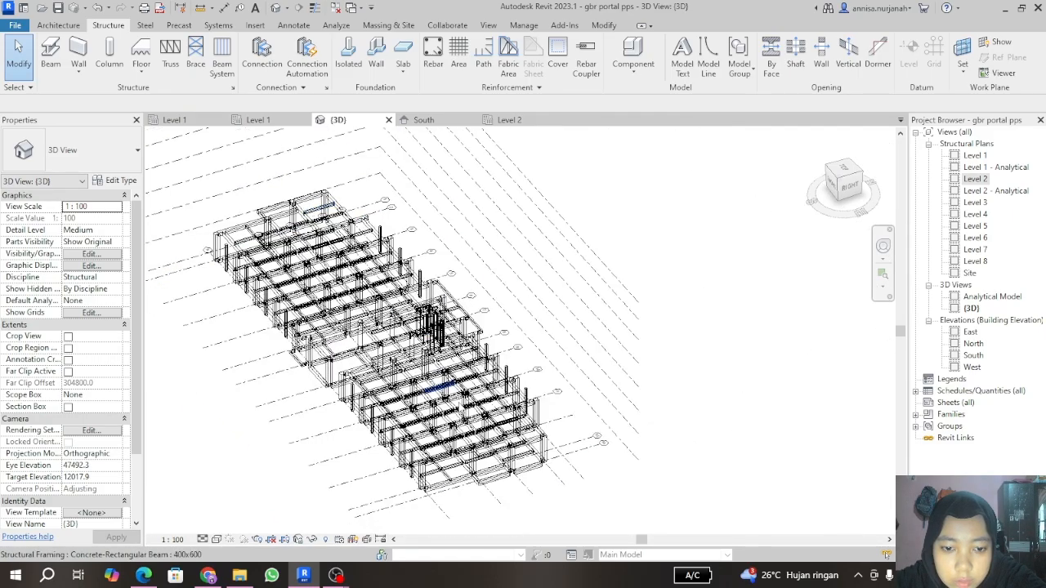
Step: Reselect the entire model in 3D and filter out grids, levels and structural framing, keeping only the columns
{"action": "left_click_drag", "start_coordinate": [569, 502], "coordinate": [196, 180]}
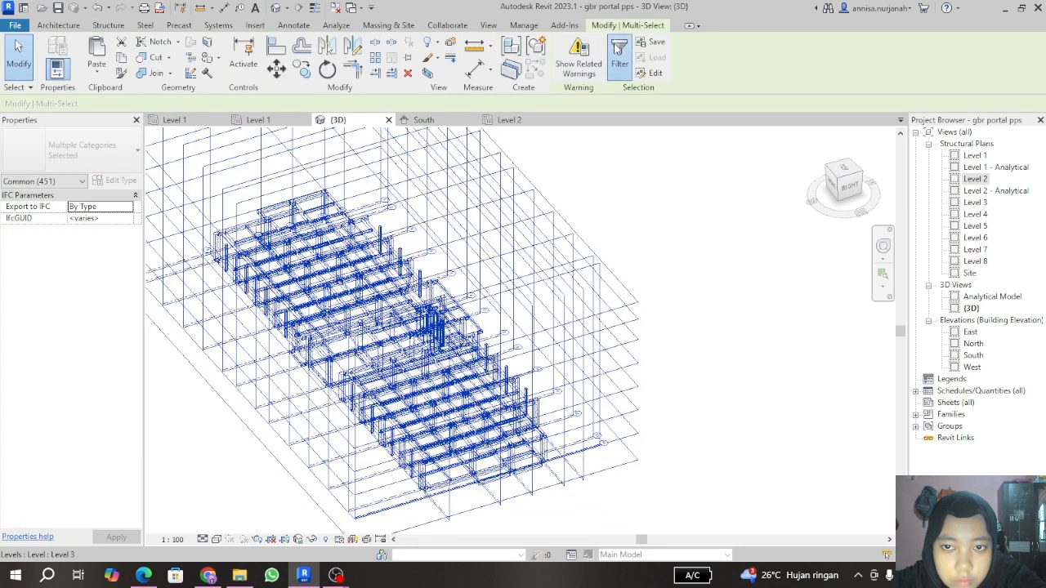
{"action": "left_click", "coordinate": [619, 58]}
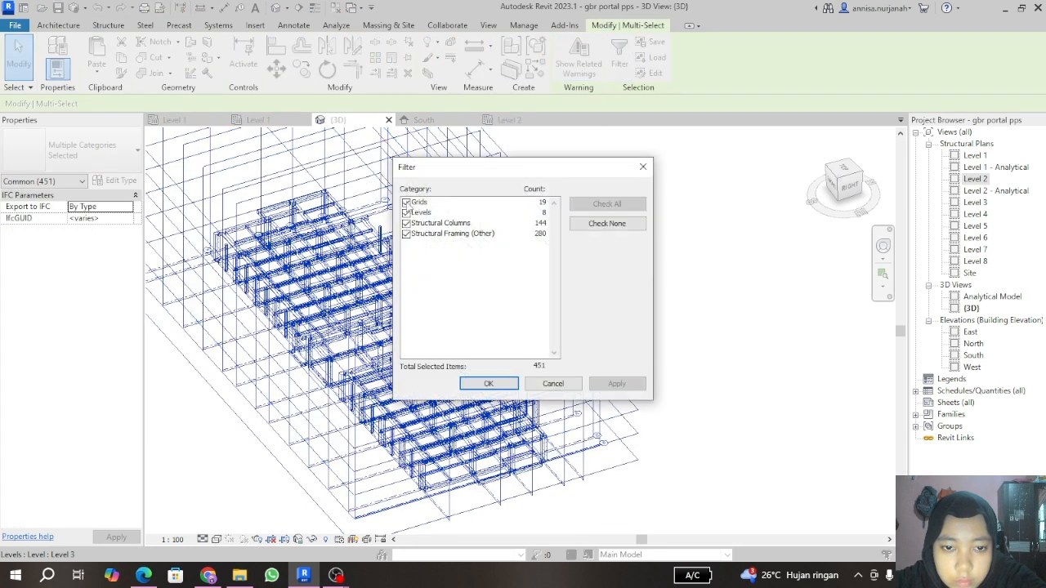
{"action": "left_click", "coordinate": [406, 202]}
{"action": "left_click", "coordinate": [406, 212]}
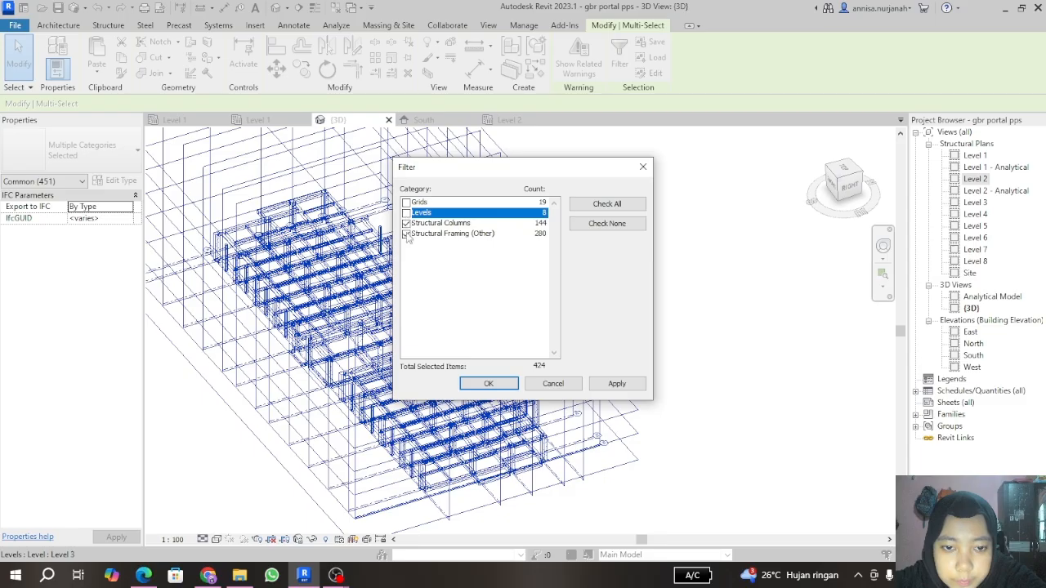
{"action": "left_click", "coordinate": [406, 234]}
{"action": "left_click", "coordinate": [614, 383]}
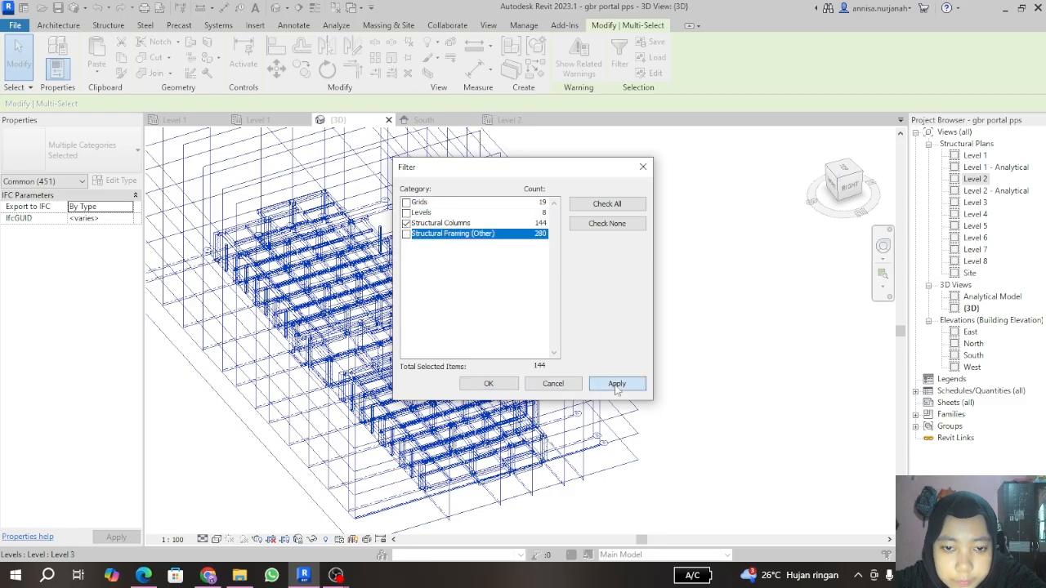
{"action": "left_click", "coordinate": [486, 384]}
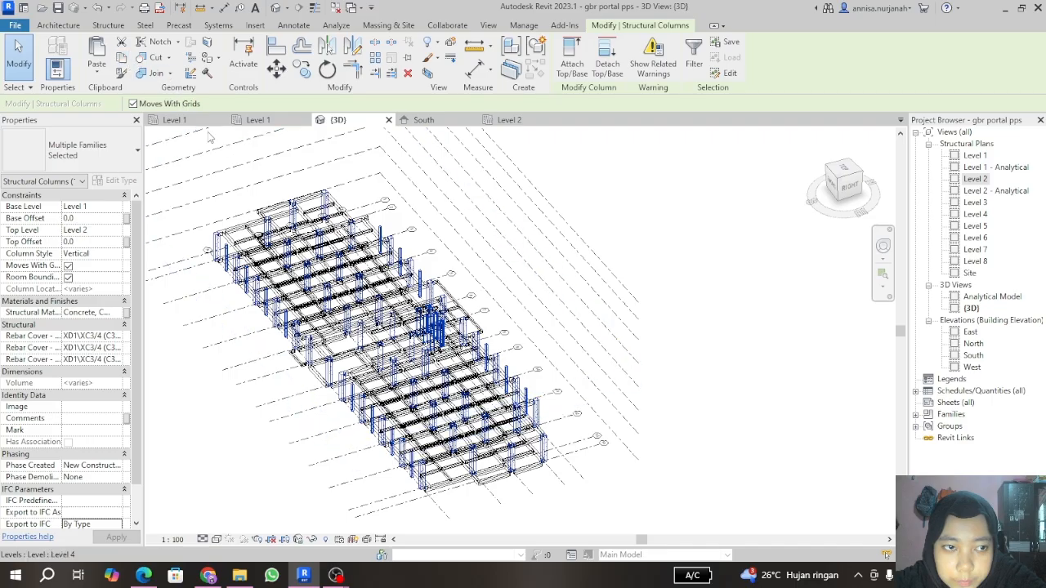
Step: Copy the reselected columns and paste them aligned to Level 2 again
{"action": "left_click", "coordinate": [97, 72]}
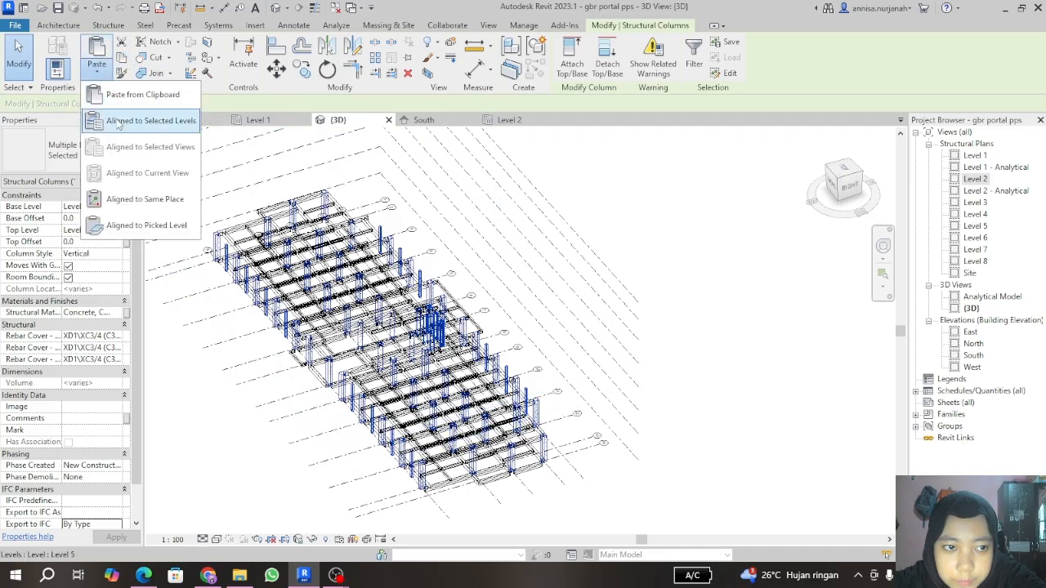
{"action": "left_click", "coordinate": [131, 121]}
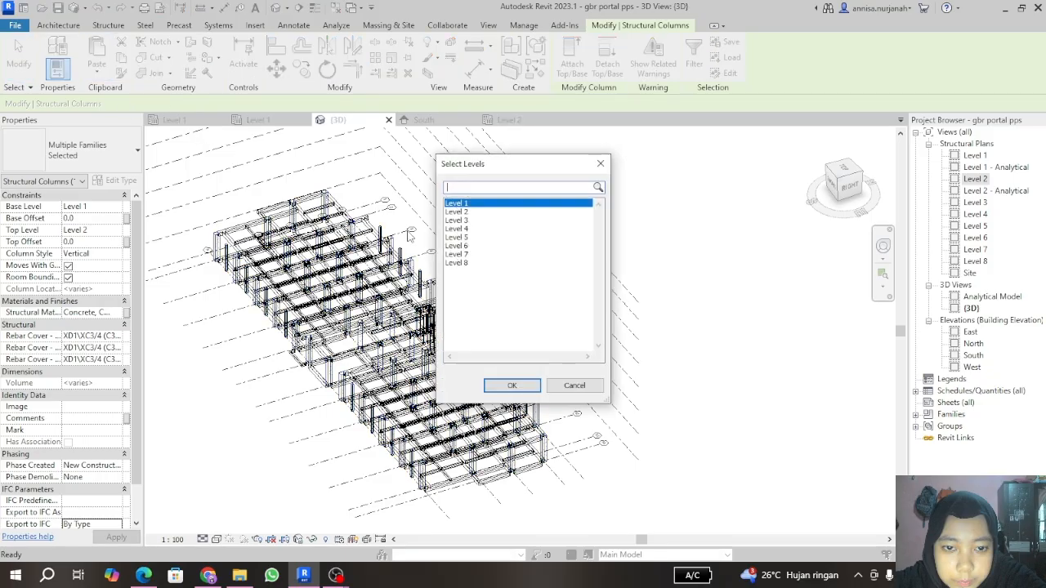
{"action": "left_click", "coordinate": [457, 211]}
{"action": "left_click", "coordinate": [511, 385]}
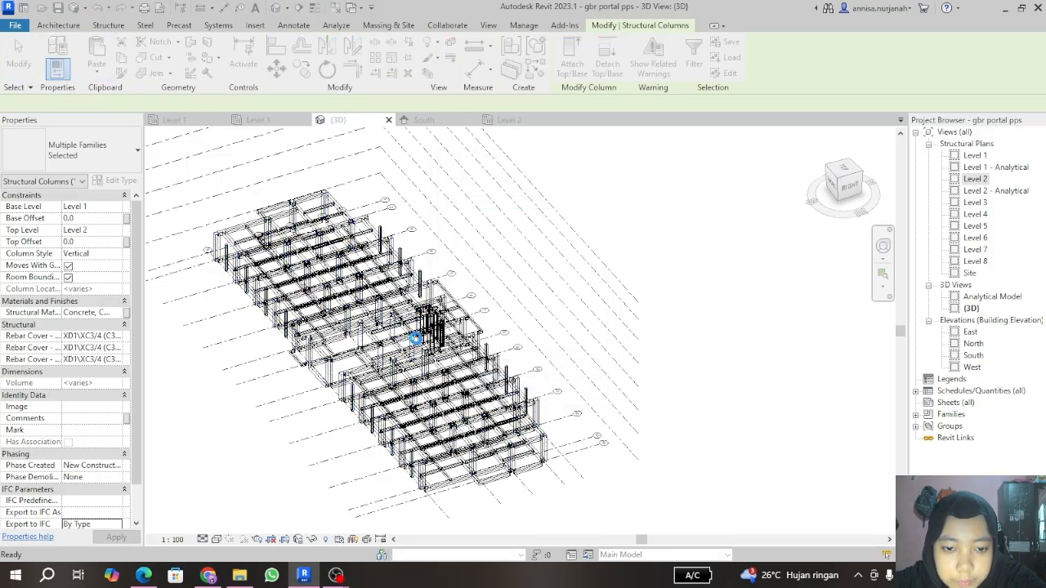
Step: Select the whole building in the Level 1 plan and filter the selection down to structural columns only
{"action": "left_click", "coordinate": [262, 120]}
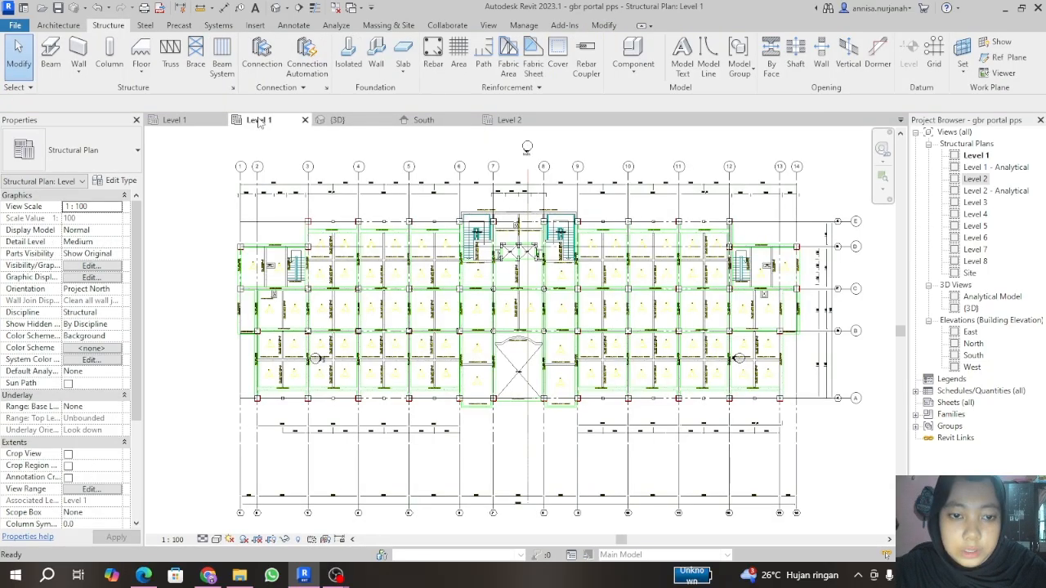
{"action": "scroll", "coordinate": [402, 247], "scroll_direction": "down", "scroll_amount": 2}
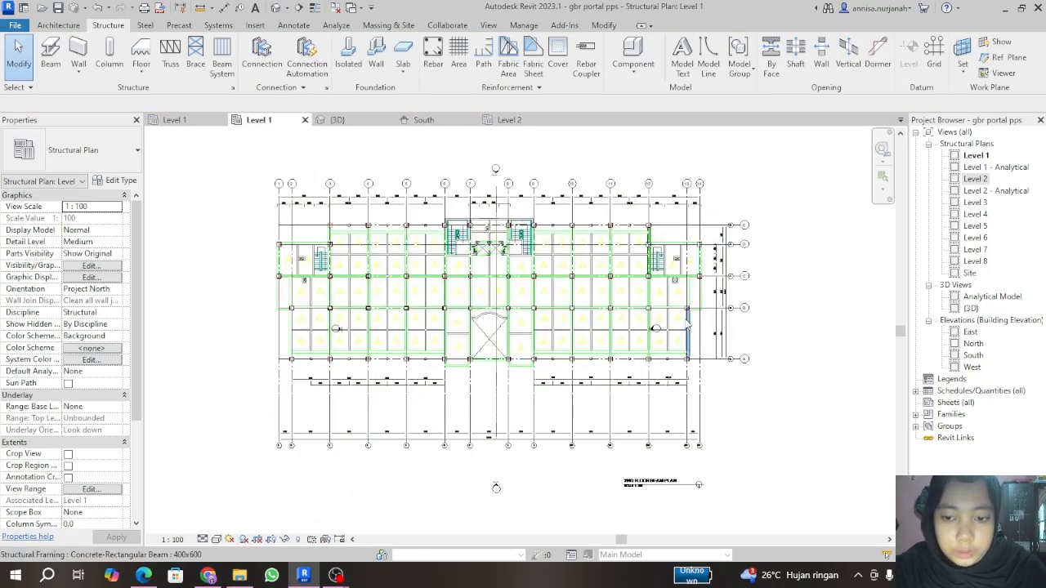
{"action": "scroll", "coordinate": [688, 326], "scroll_direction": "up", "scroll_amount": 2}
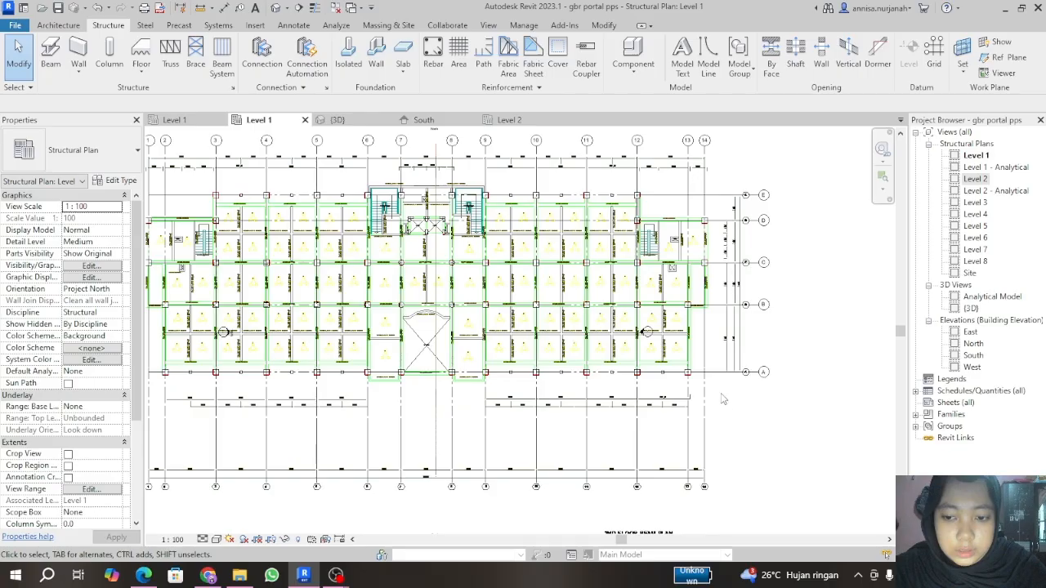
{"action": "scroll", "coordinate": [722, 399], "scroll_direction": "down", "scroll_amount": 1}
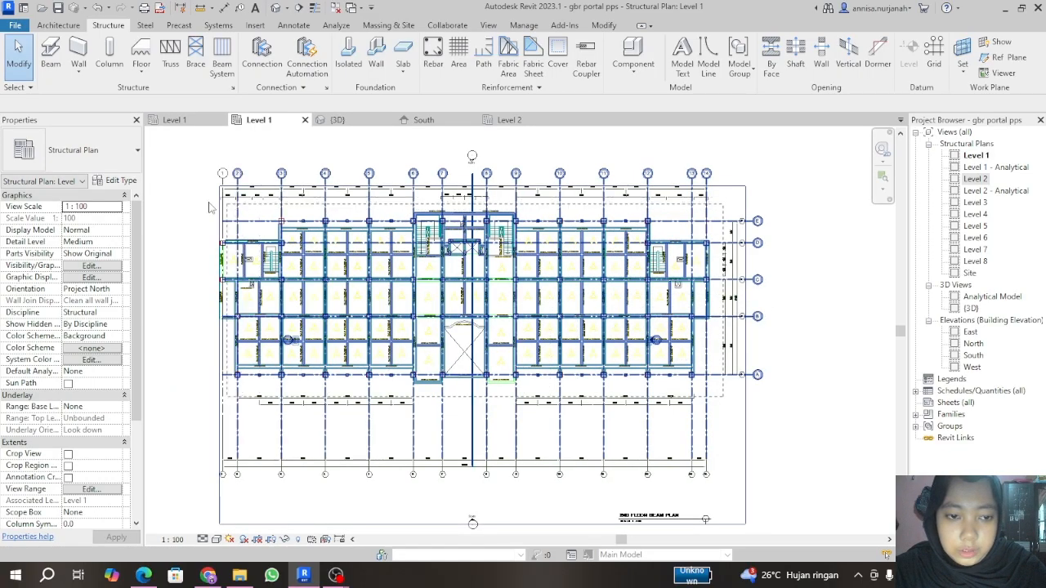
{"action": "left_click_drag", "start_coordinate": [208, 208], "coordinate": [205, 206]}
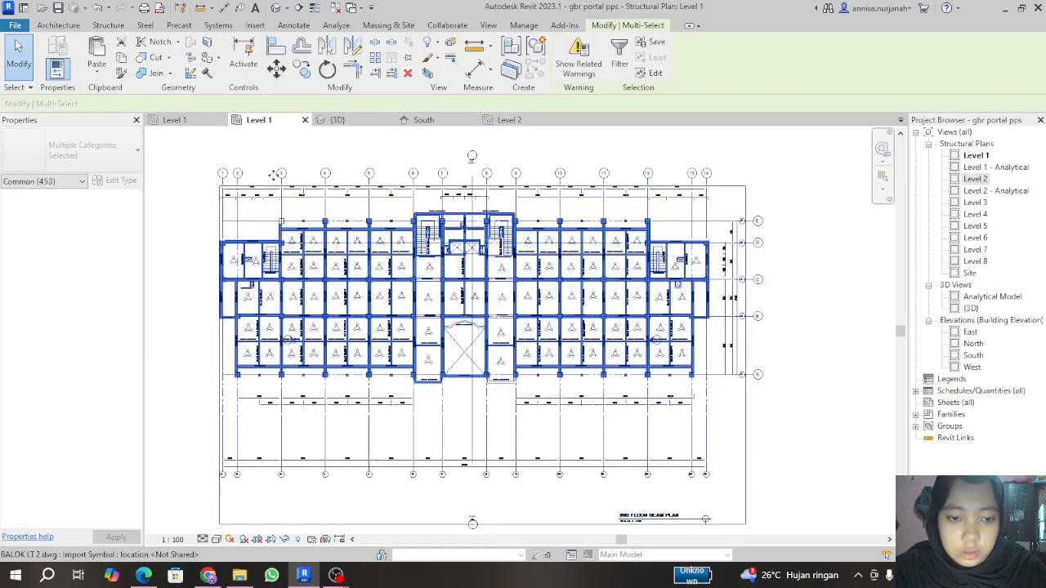
{"action": "left_click", "coordinate": [619, 59]}
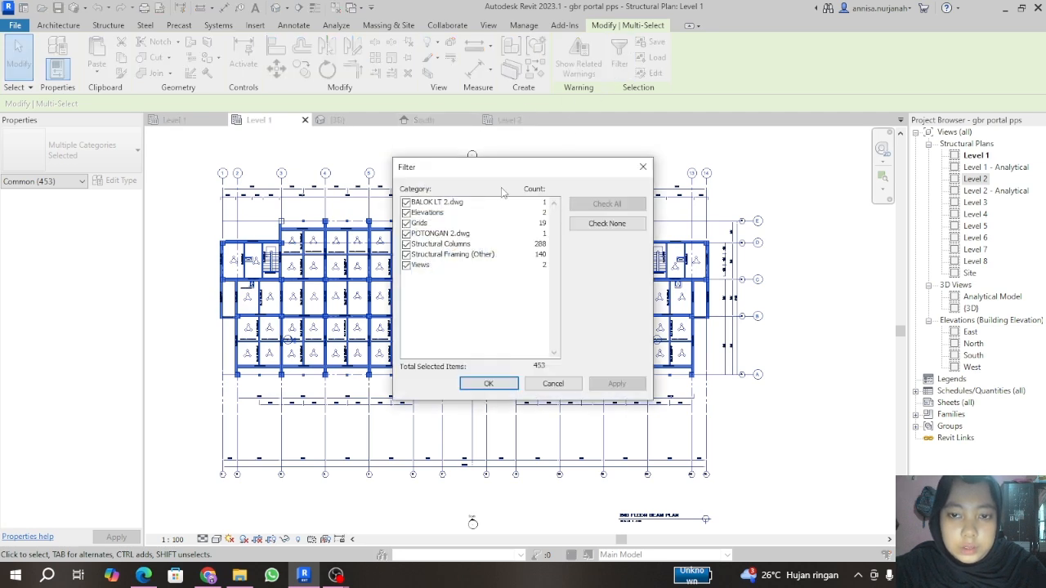
{"action": "left_click", "coordinate": [406, 201]}
{"action": "left_click", "coordinate": [406, 213]}
{"action": "left_click", "coordinate": [406, 223]}
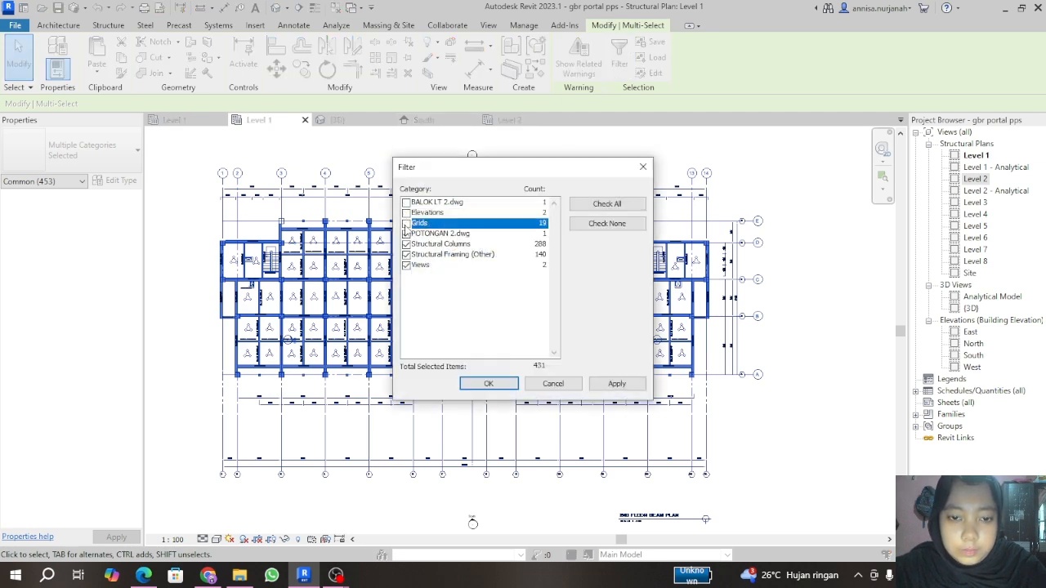
{"action": "left_click", "coordinate": [406, 233]}
{"action": "left_click", "coordinate": [406, 254]}
{"action": "left_click", "coordinate": [406, 265]}
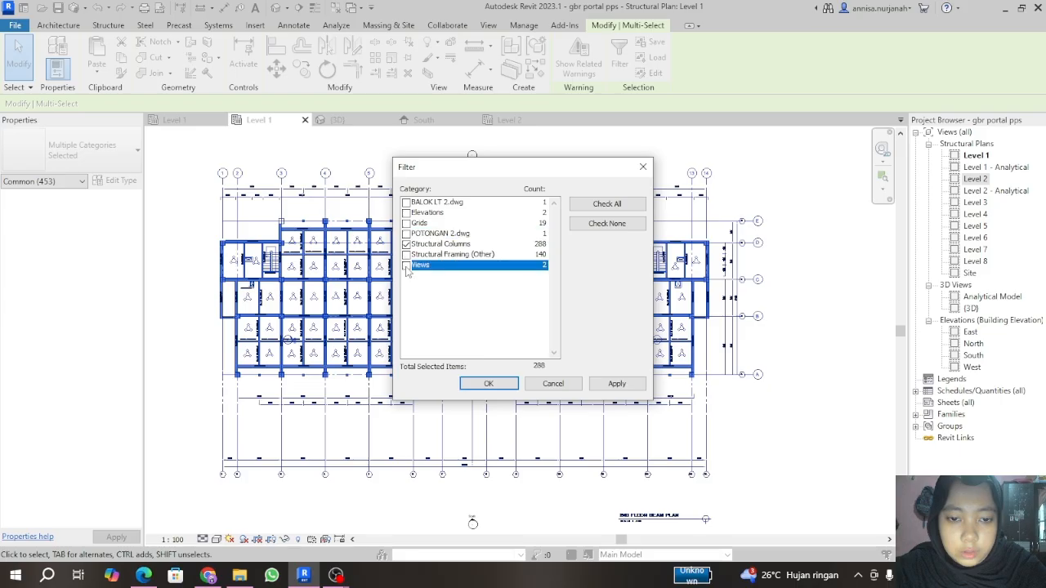
{"action": "left_click", "coordinate": [602, 388]}
{"action": "left_click", "coordinate": [500, 387]}
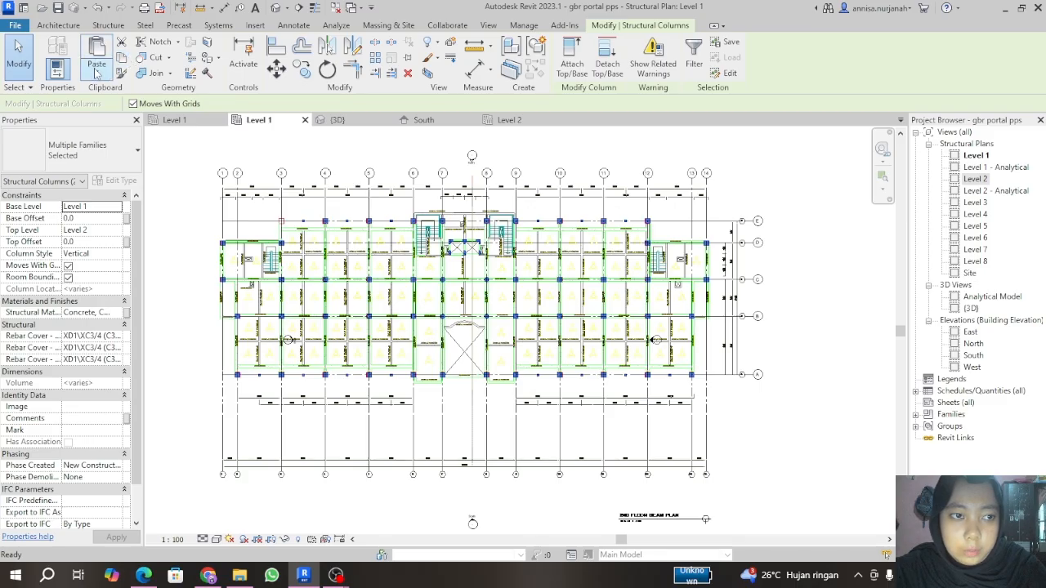
Step: Paste the copied structural columns aligned to Level 3
{"action": "left_click", "coordinate": [100, 71]}
{"action": "left_click", "coordinate": [114, 119]}
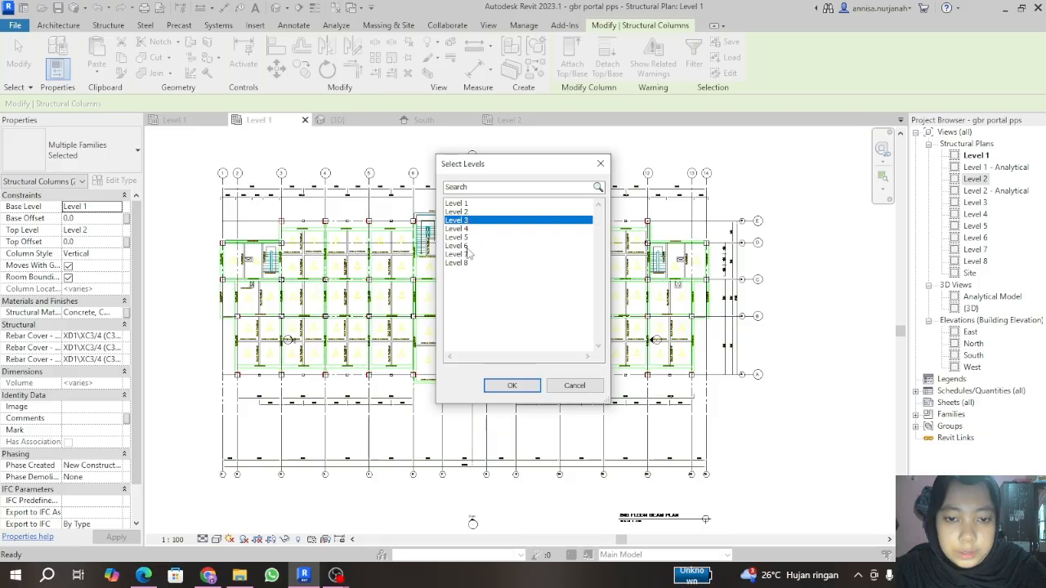
{"action": "left_click", "coordinate": [512, 386]}
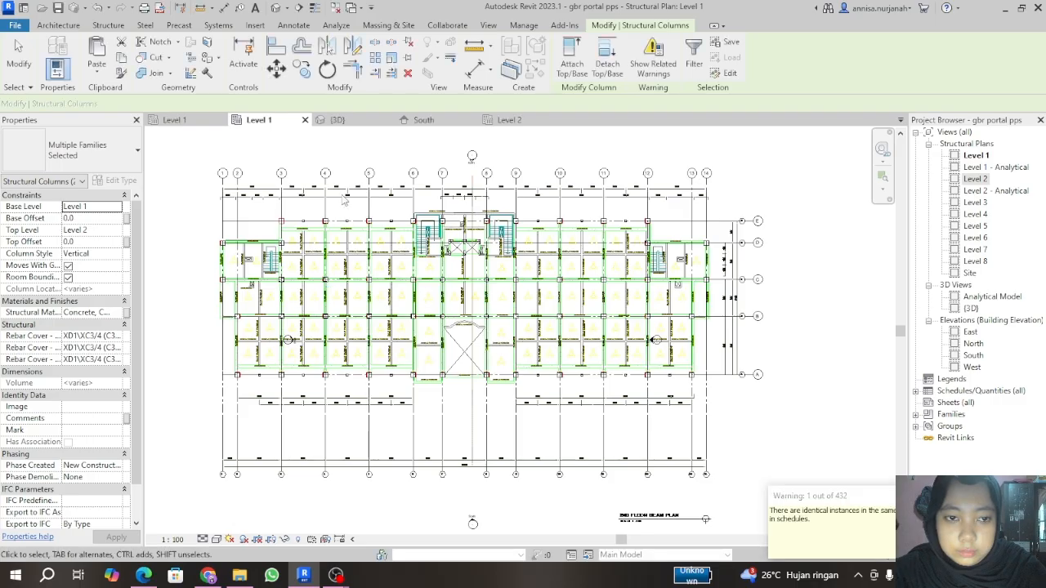
Step: Examine the pasted Level 3 columns against the level lines in the 3D view and the South and East elevations
{"action": "left_click", "coordinate": [352, 121]}
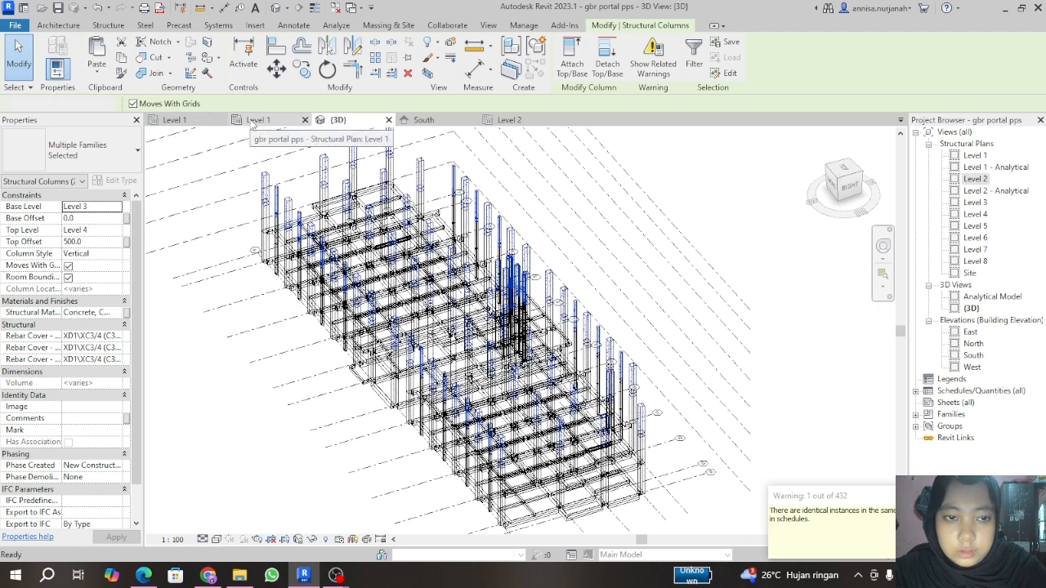
{"action": "left_click", "coordinate": [255, 120]}
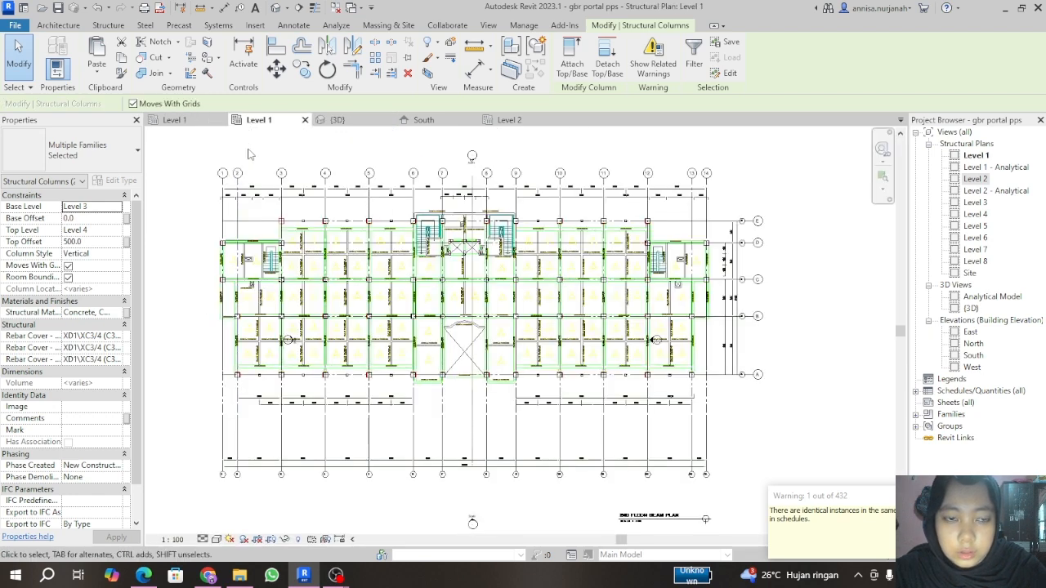
{"action": "left_click", "coordinate": [424, 122]}
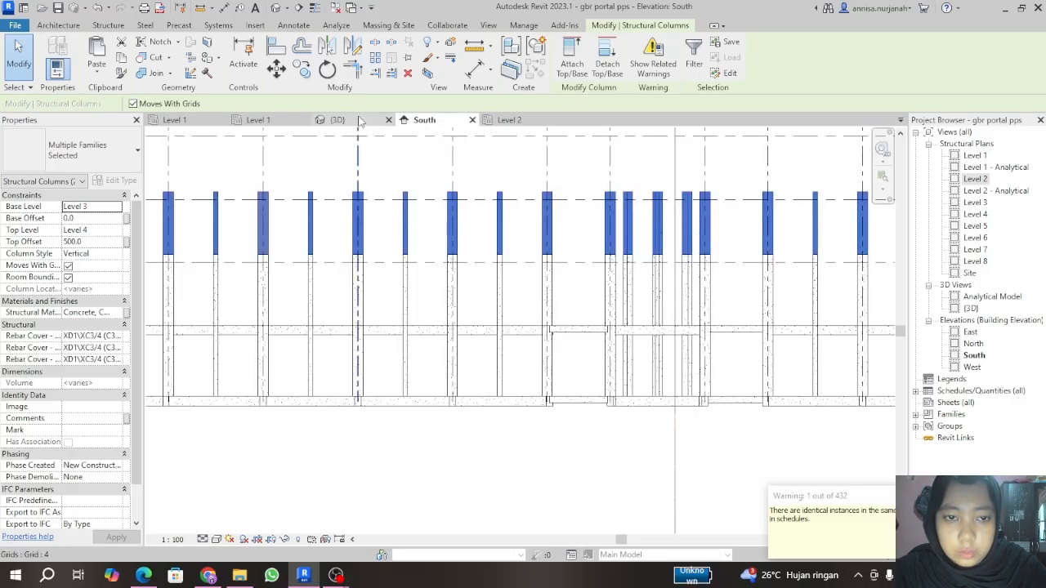
{"action": "left_click", "coordinate": [260, 121]}
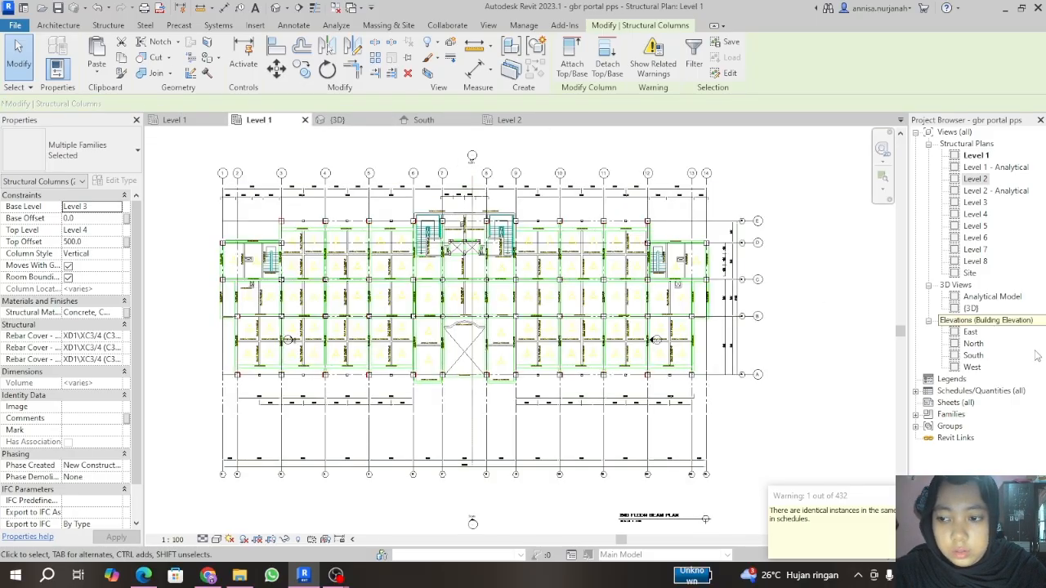
{"action": "double_click", "coordinate": [970, 332]}
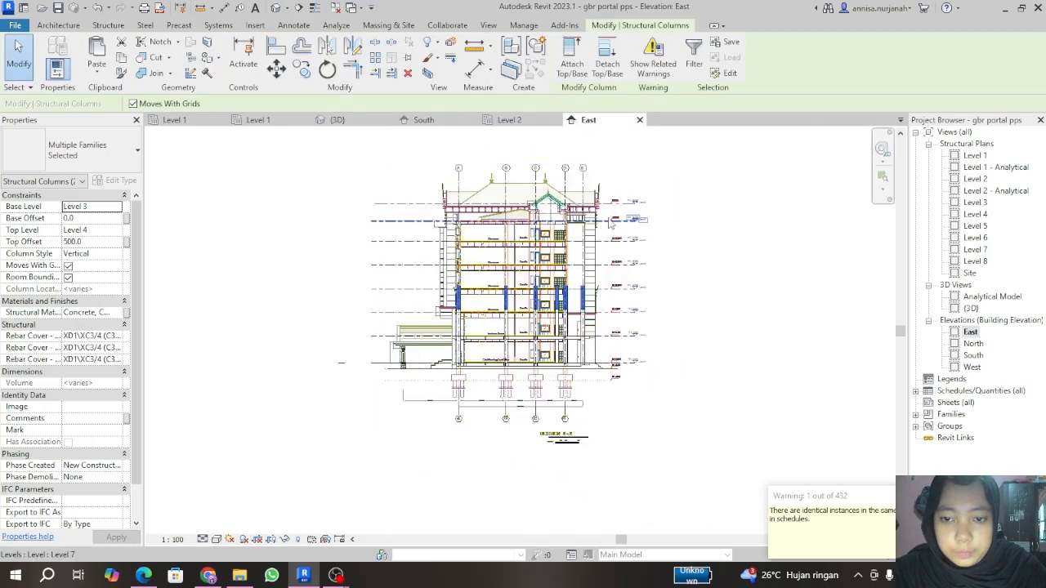
{"action": "scroll", "coordinate": [609, 225], "scroll_direction": "up", "scroll_amount": 5}
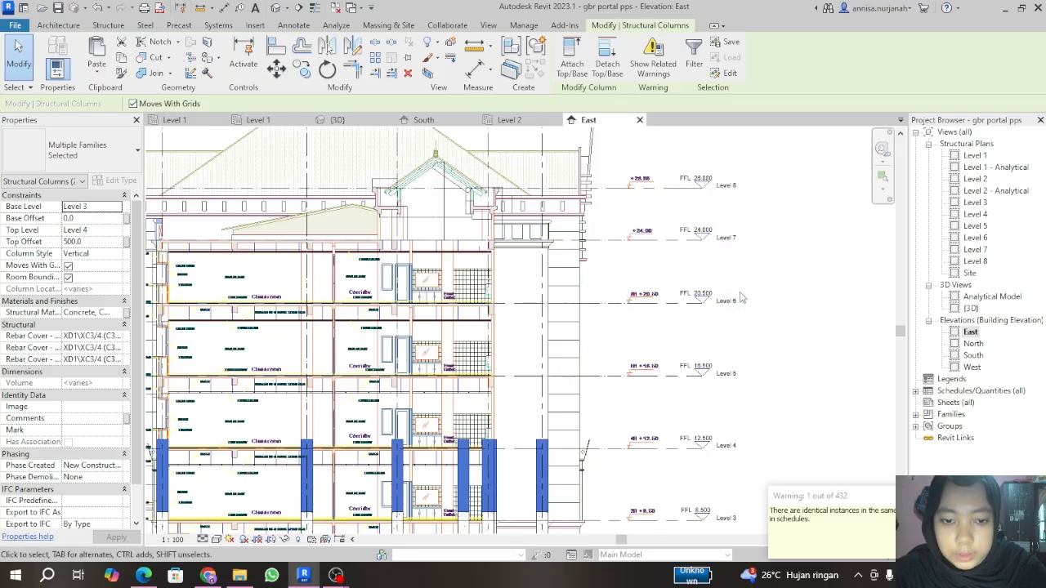
{"action": "scroll", "coordinate": [745, 296], "scroll_direction": "down", "scroll_amount": 2}
Step: Reselect everything in the Level 1 plan and filter out both DWGs, elevations, grids, structural framing and views, keeping only the columns
{"action": "left_click", "coordinate": [258, 120]}
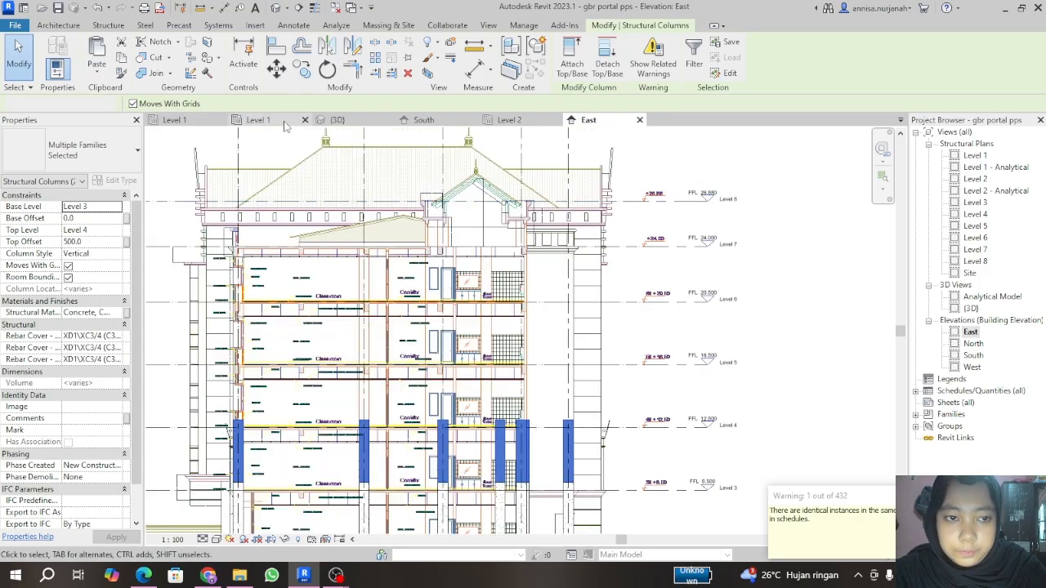
{"action": "left_click_drag", "start_coordinate": [724, 408], "coordinate": [189, 194]}
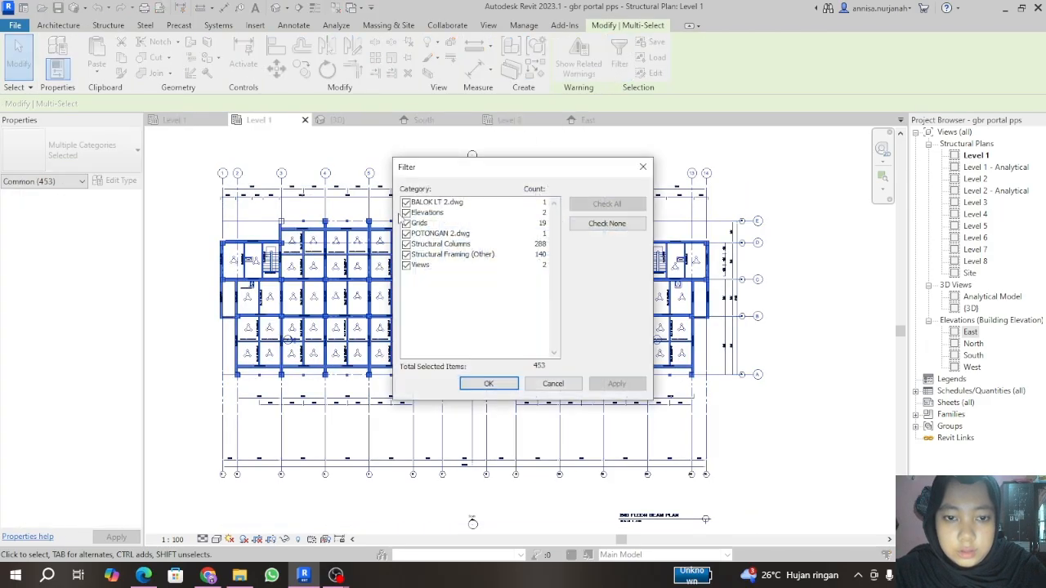
{"action": "left_click", "coordinate": [406, 202]}
{"action": "left_click", "coordinate": [406, 212]}
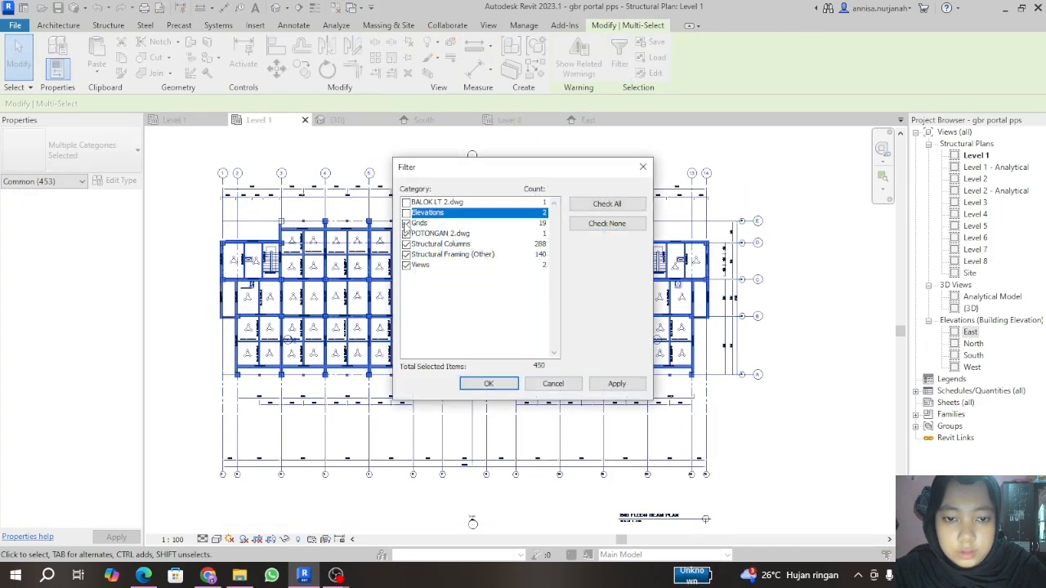
{"action": "left_click", "coordinate": [406, 223]}
{"action": "left_click", "coordinate": [406, 233]}
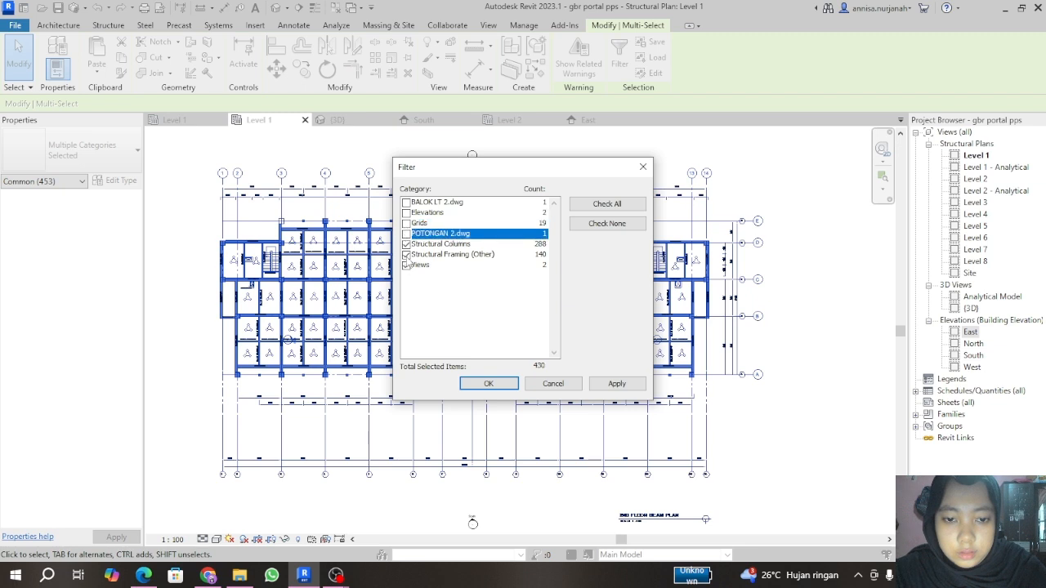
{"action": "left_click", "coordinate": [406, 254]}
{"action": "left_click", "coordinate": [406, 265]}
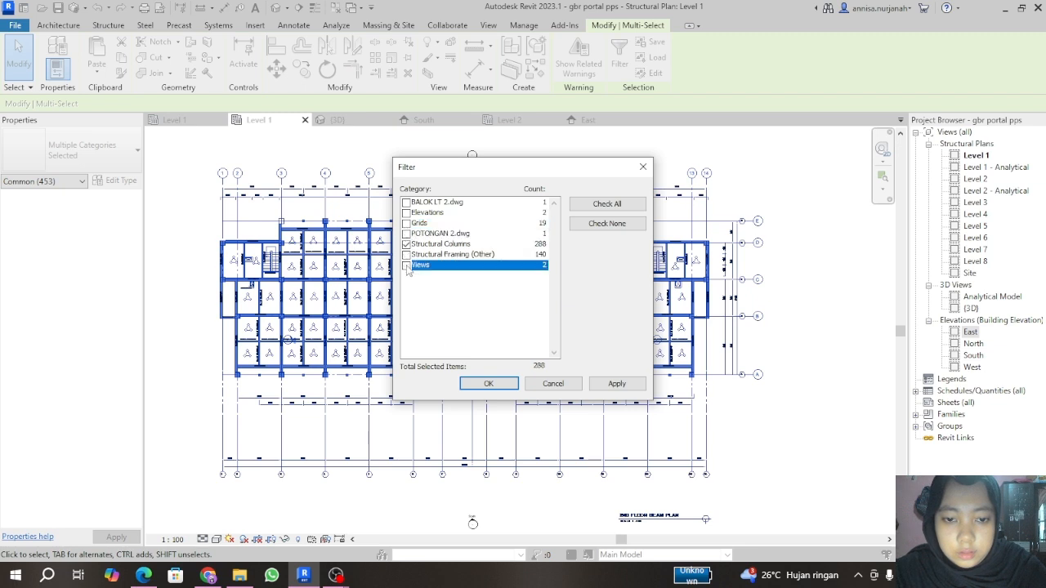
{"action": "left_click", "coordinate": [608, 389]}
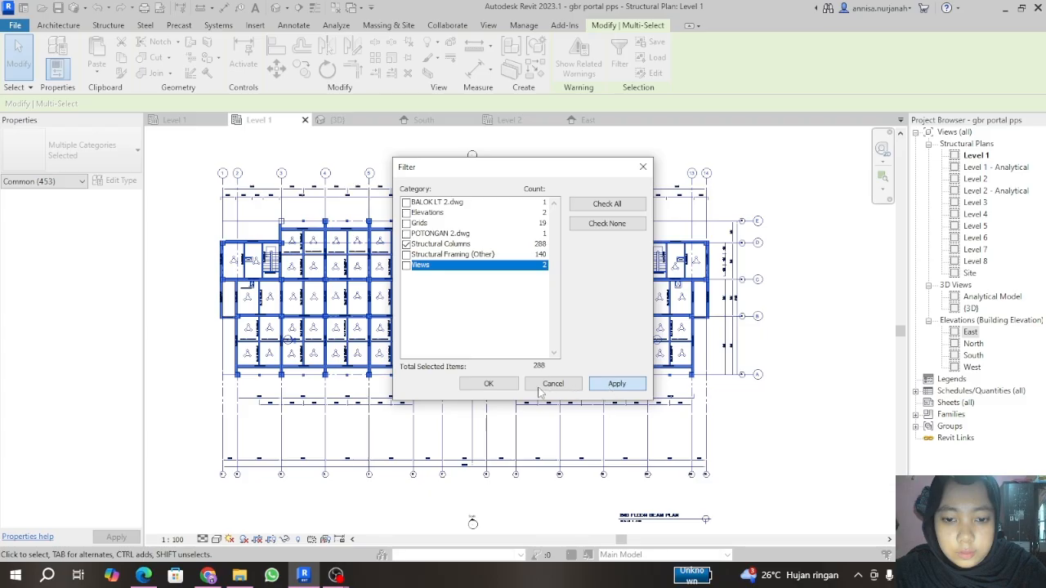
{"action": "left_click", "coordinate": [503, 388]}
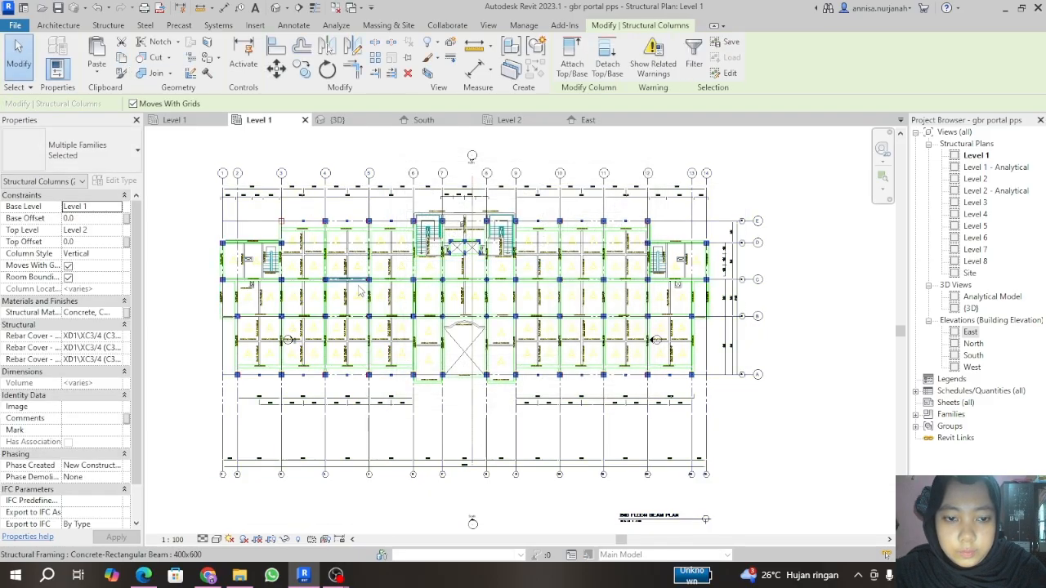
Step: Paste the copied structural columns aligned to Level 4
{"action": "left_click", "coordinate": [102, 74]}
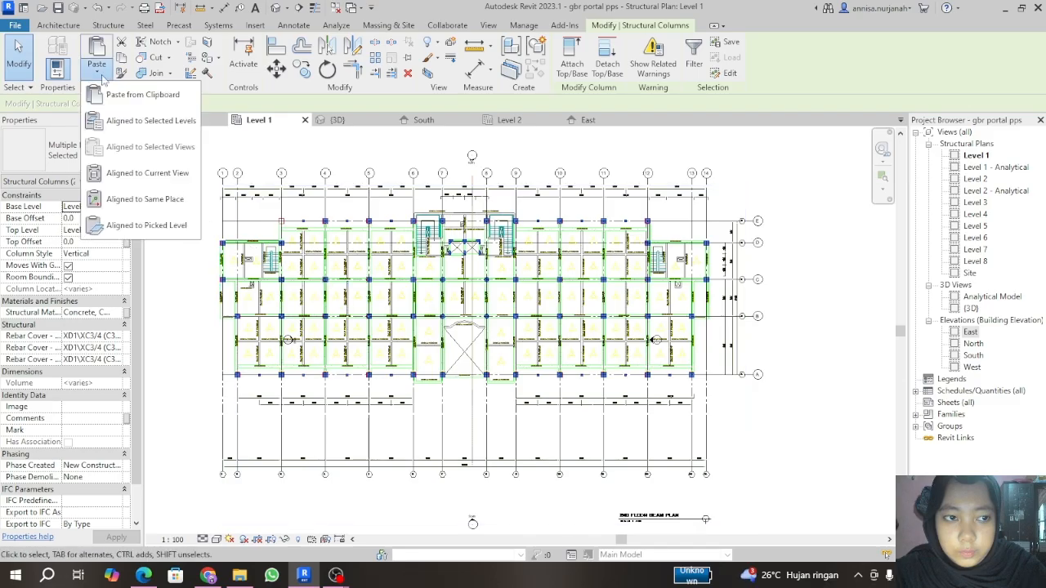
{"action": "left_click", "coordinate": [145, 126]}
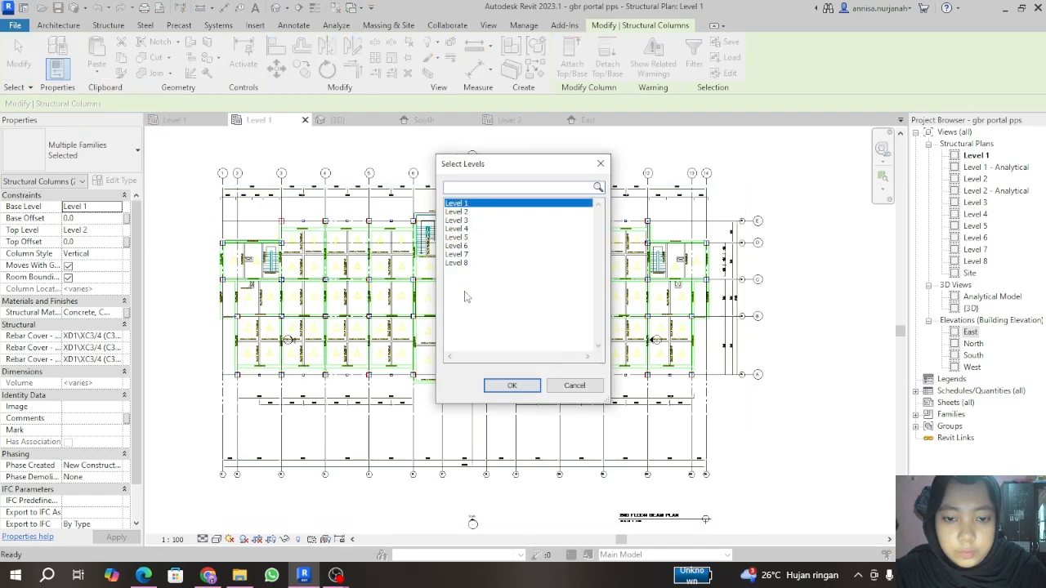
{"action": "left_click", "coordinate": [466, 230]}
{"action": "left_click", "coordinate": [508, 384]}
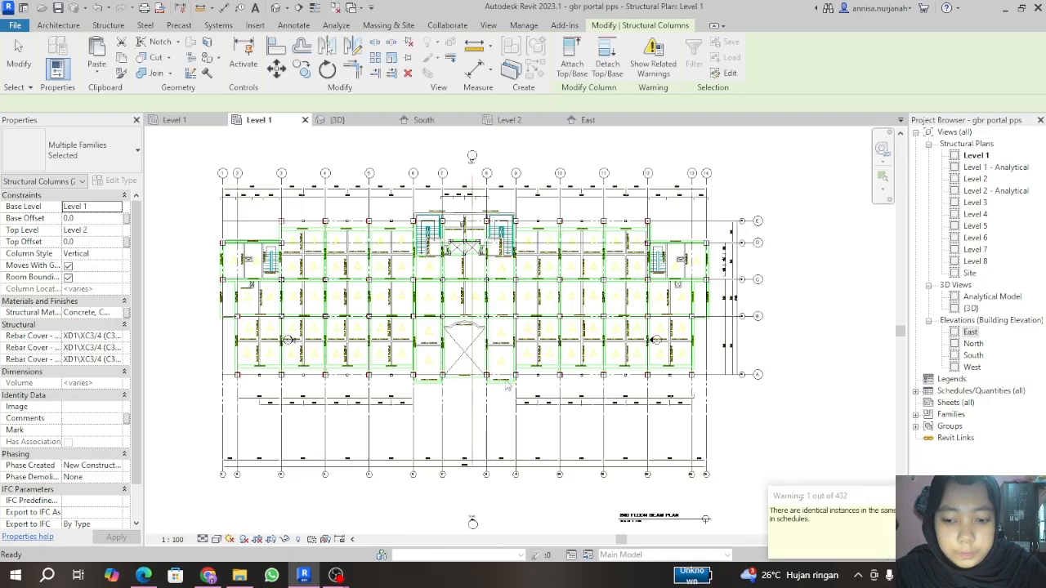
Step: Examine the pasted Level 4 columns in the 3D view and against the level lines in the South elevation
{"action": "left_click", "coordinate": [339, 120]}
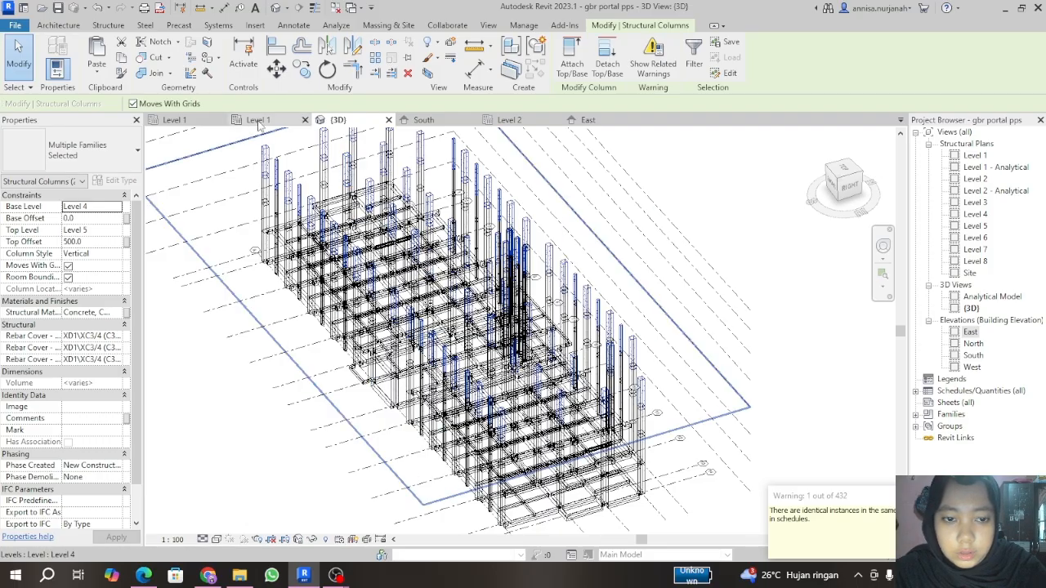
{"action": "scroll", "coordinate": [508, 475], "scroll_direction": "up", "scroll_amount": 5}
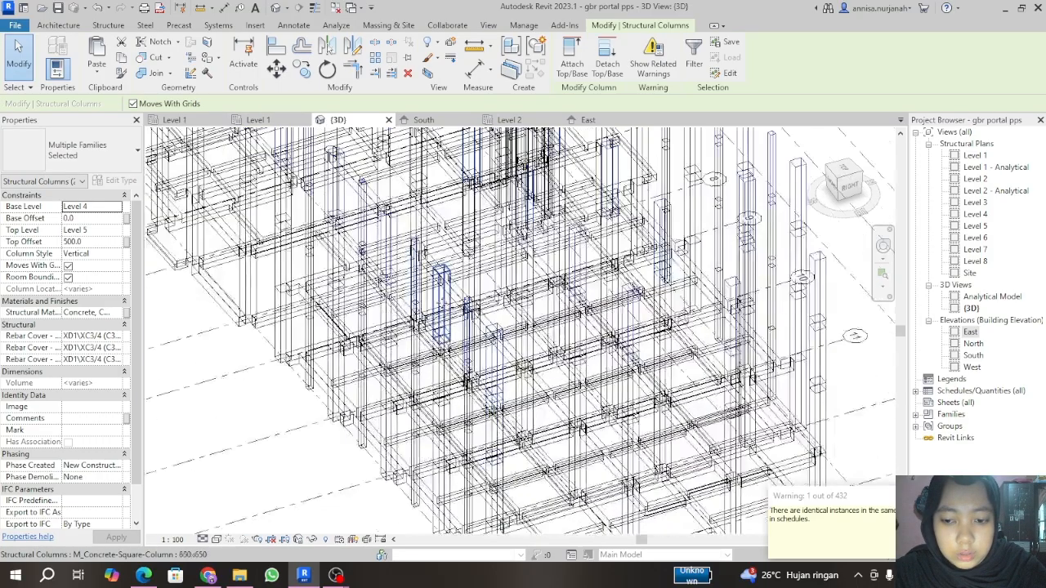
{"action": "scroll", "coordinate": [453, 229], "scroll_direction": "down", "scroll_amount": 4}
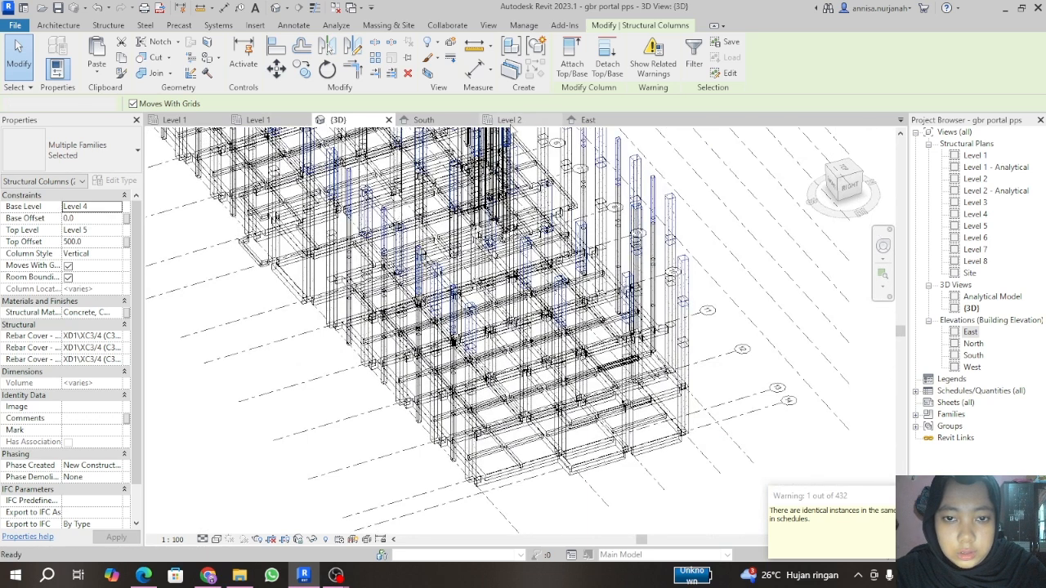
{"action": "left_click", "coordinate": [487, 121]}
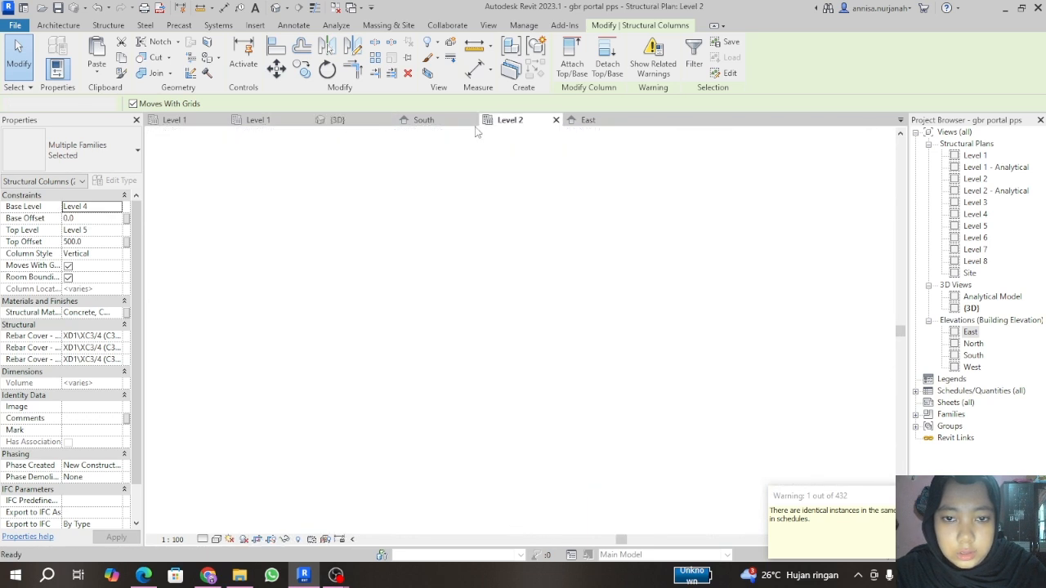
{"action": "left_click", "coordinate": [425, 120]}
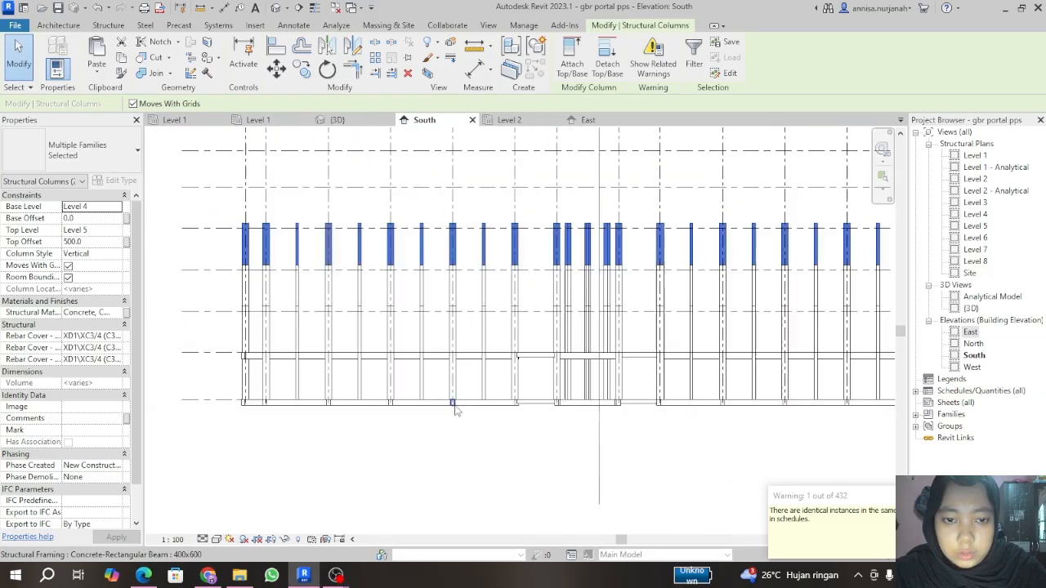
{"action": "scroll", "coordinate": [272, 361], "scroll_direction": "down", "scroll_amount": 1}
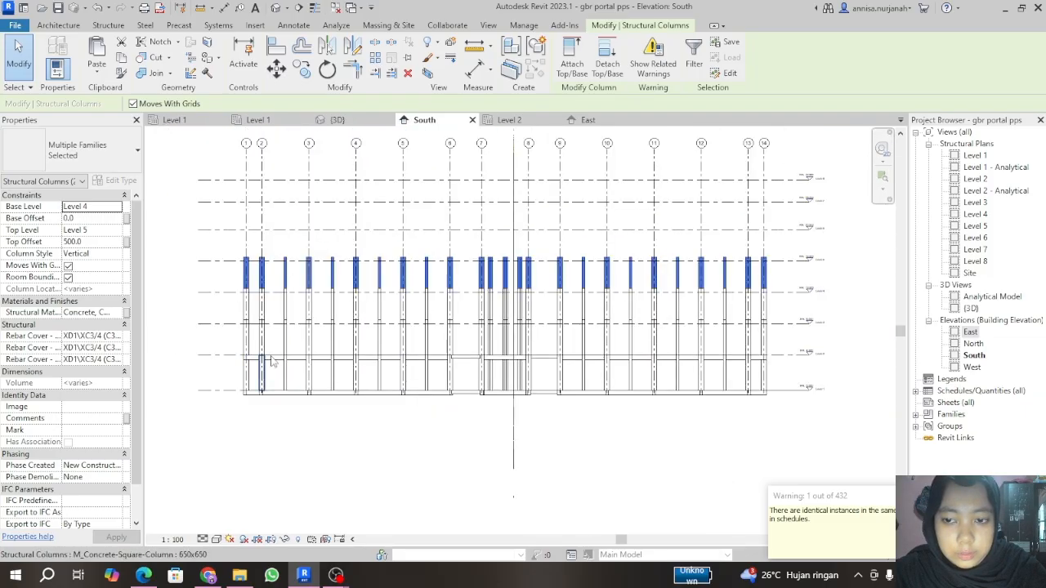
{"action": "scroll", "coordinate": [840, 303], "scroll_direction": "up", "scroll_amount": 3}
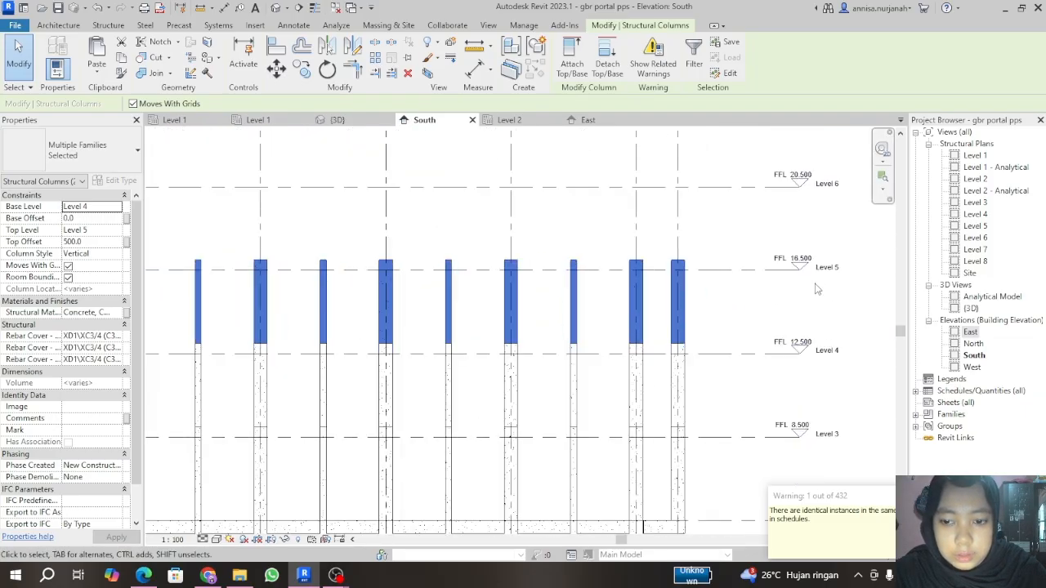
{"action": "scroll", "coordinate": [790, 263], "scroll_direction": "down", "scroll_amount": 2}
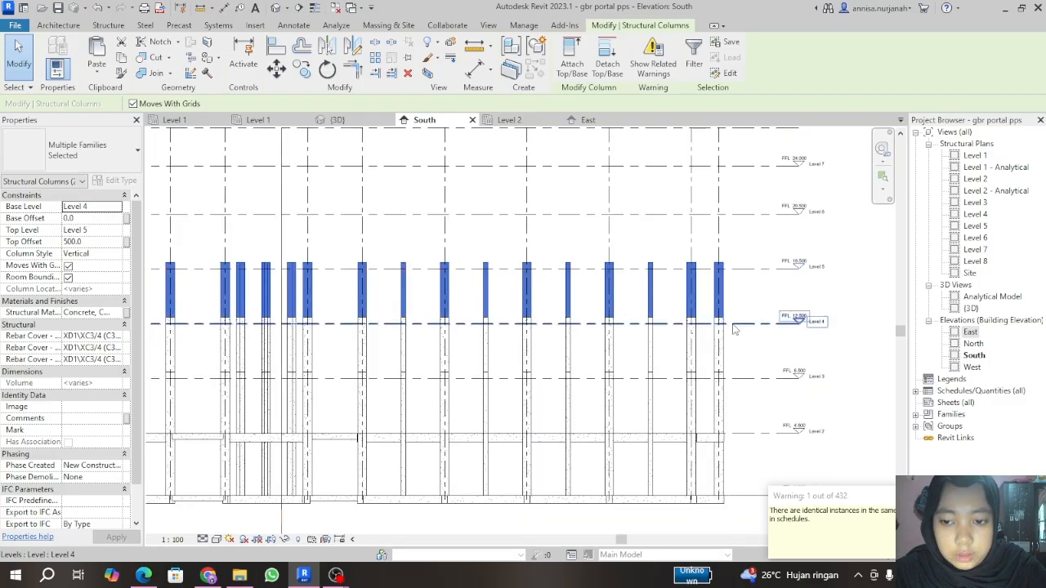
Step: Examine how the tops of the selected Level 4 columns line up with the Level 5 line in the South elevation
{"action": "scroll", "coordinate": [734, 329], "scroll_direction": "up", "scroll_amount": 2}
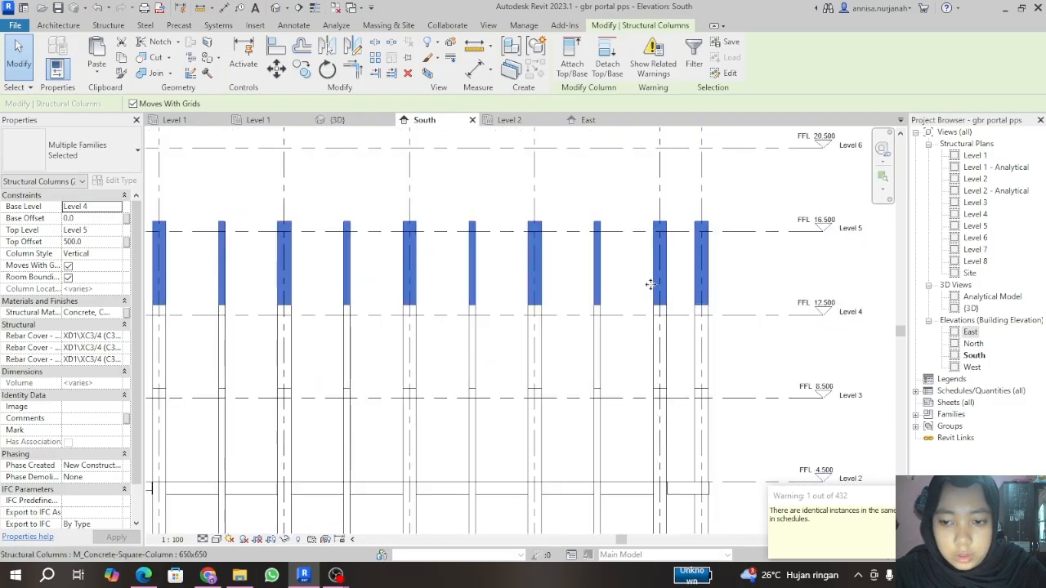
{"action": "scroll", "coordinate": [651, 284], "scroll_direction": "down", "scroll_amount": 1}
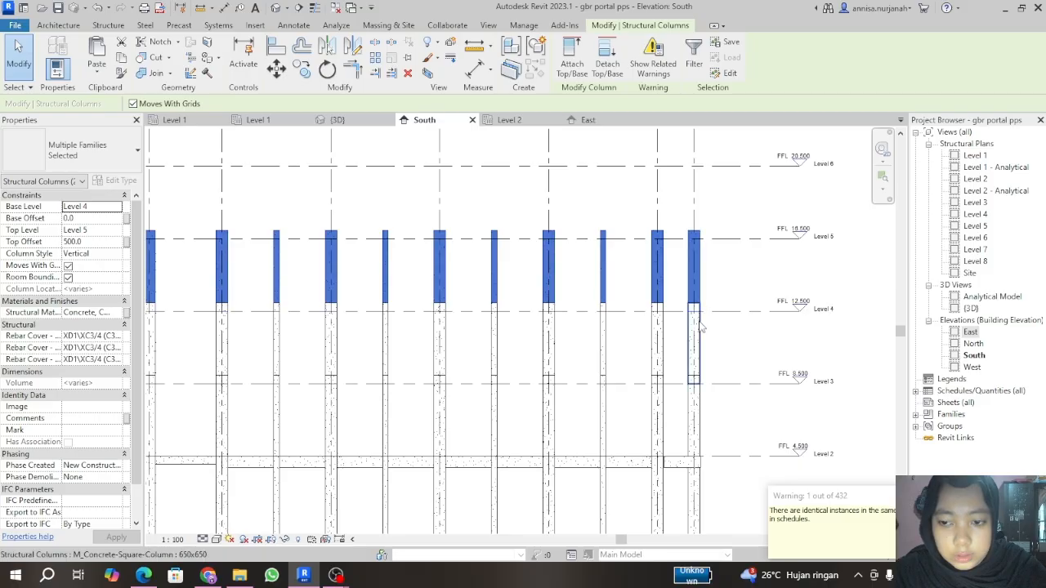
{"action": "scroll", "coordinate": [719, 335], "scroll_direction": "down", "scroll_amount": 3}
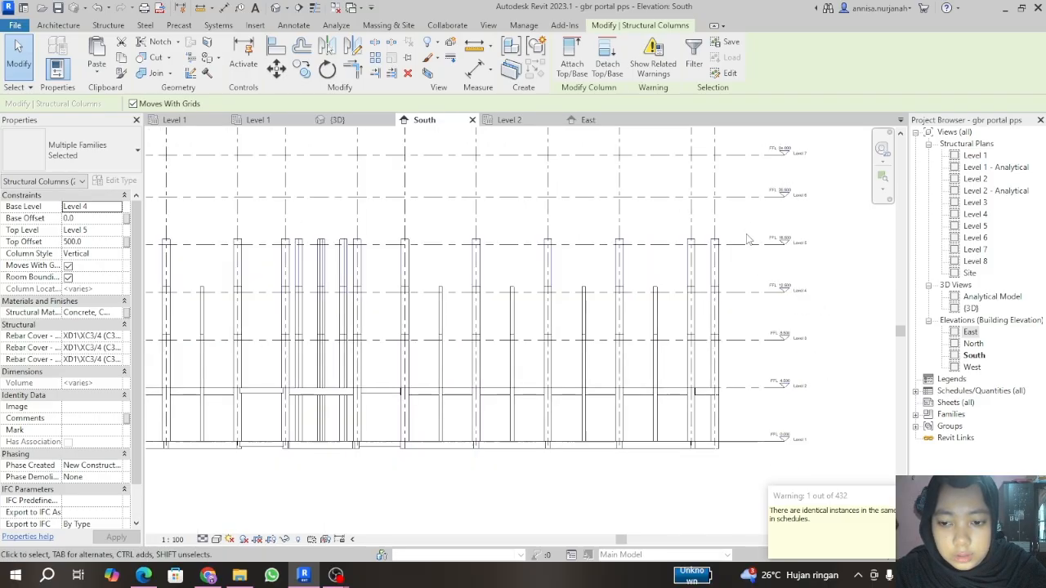
{"action": "scroll", "coordinate": [723, 371], "scroll_direction": "up", "scroll_amount": 3}
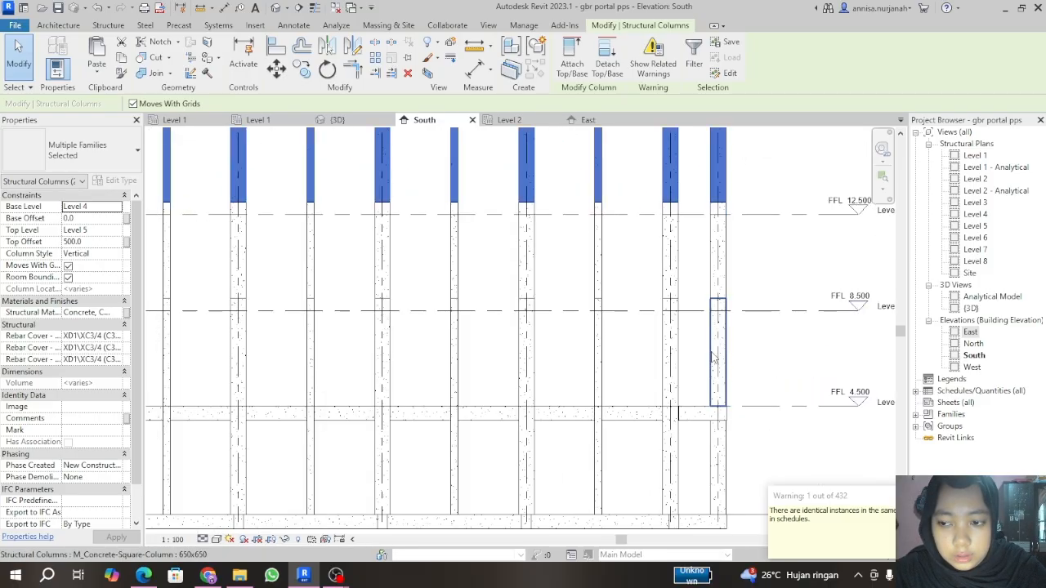
{"action": "scroll", "coordinate": [714, 355], "scroll_direction": "down", "scroll_amount": 1}
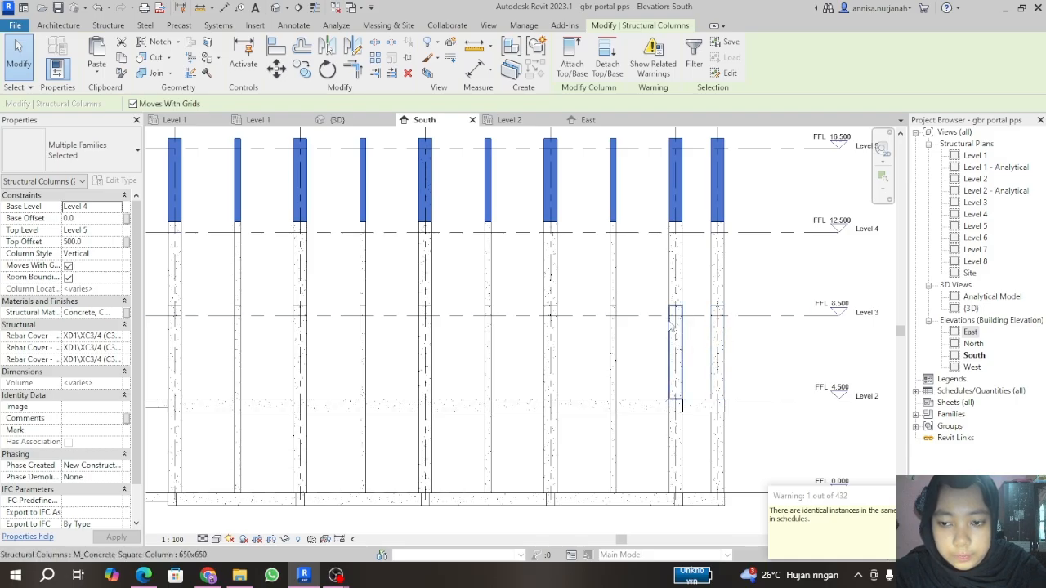
{"action": "scroll", "coordinate": [672, 327], "scroll_direction": "down", "scroll_amount": 1}
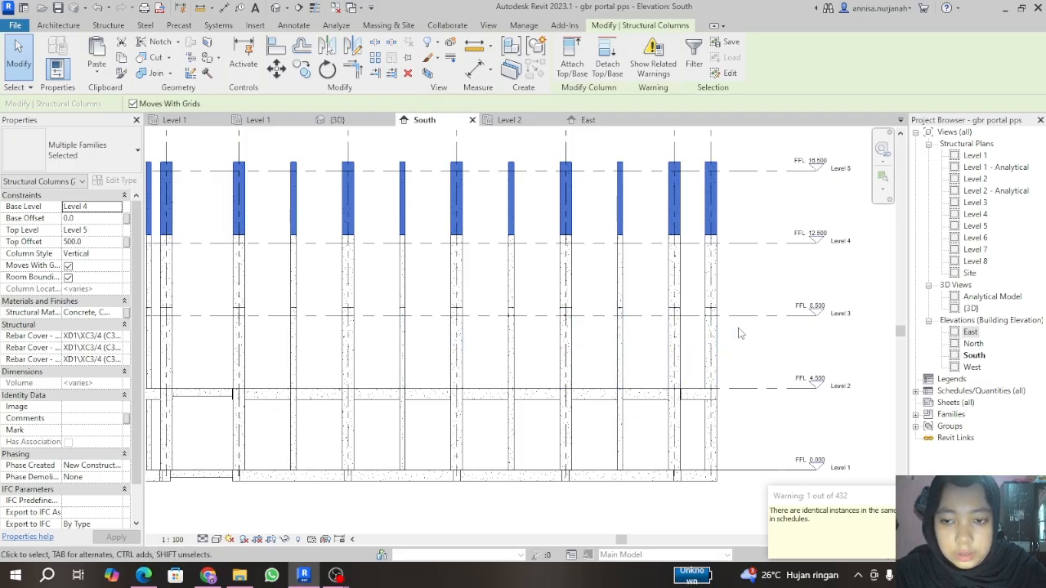
{"action": "scroll", "coordinate": [740, 334], "scroll_direction": "down", "scroll_amount": 1}
{"action": "scroll", "coordinate": [745, 288], "scroll_direction": "down", "scroll_amount": 1}
{"action": "scroll", "coordinate": [745, 289], "scroll_direction": "down", "scroll_amount": 1}
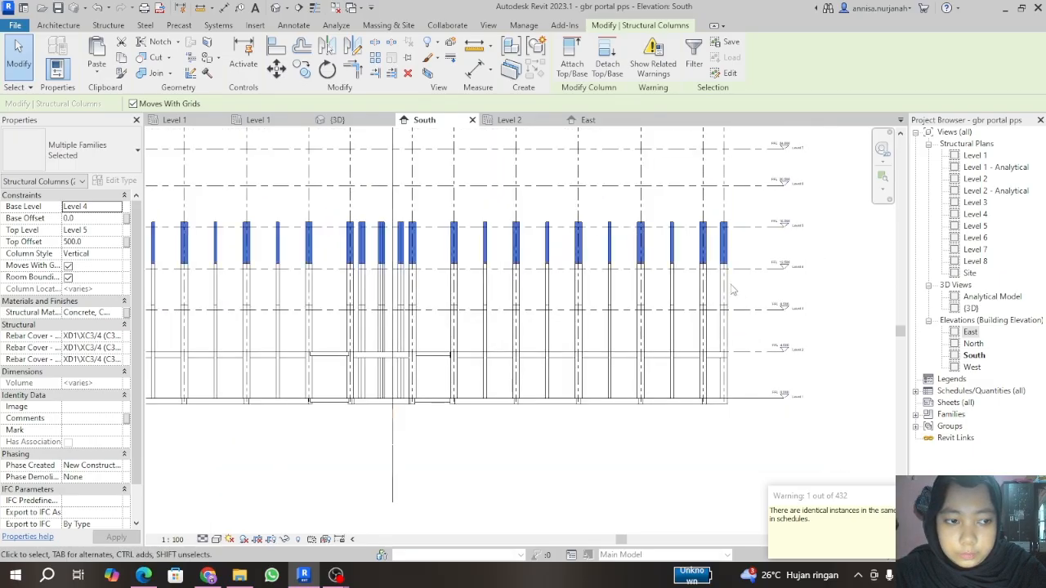
Step: Set the top offset of the selected Level 4 columns to 0
{"action": "left_click", "coordinate": [89, 241]}
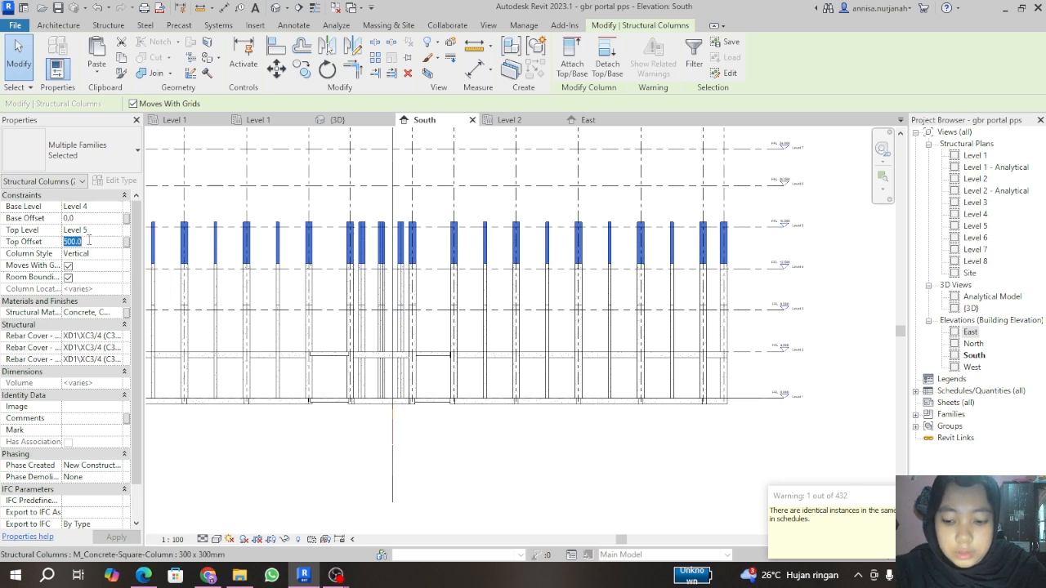
{"action": "type", "text": "0"}
{"action": "key", "text": "Return"}
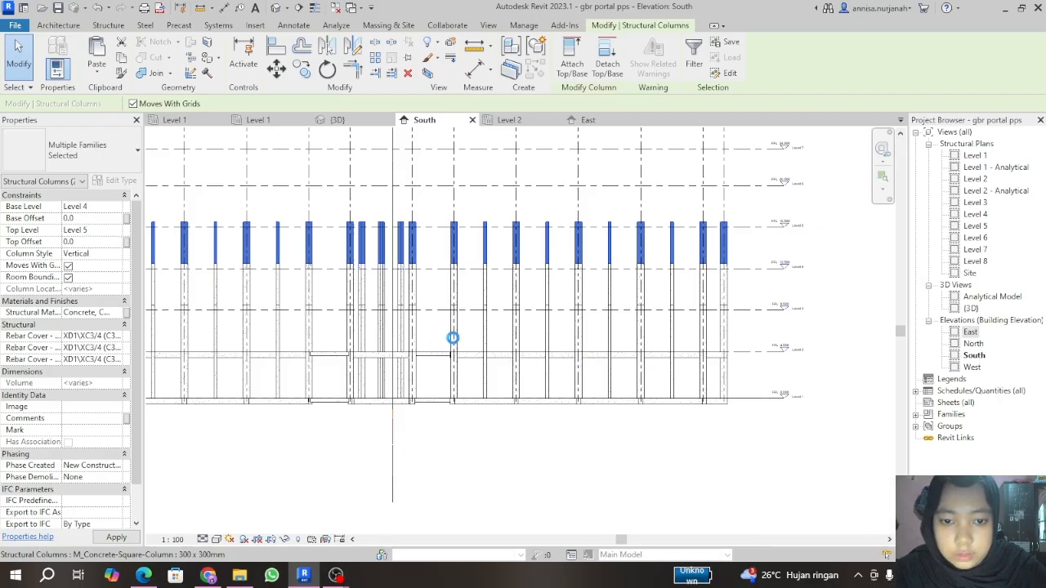
{"action": "scroll", "coordinate": [765, 302], "scroll_direction": "down", "scroll_amount": 1}
{"action": "scroll", "coordinate": [760, 300], "scroll_direction": "down", "scroll_amount": 1}
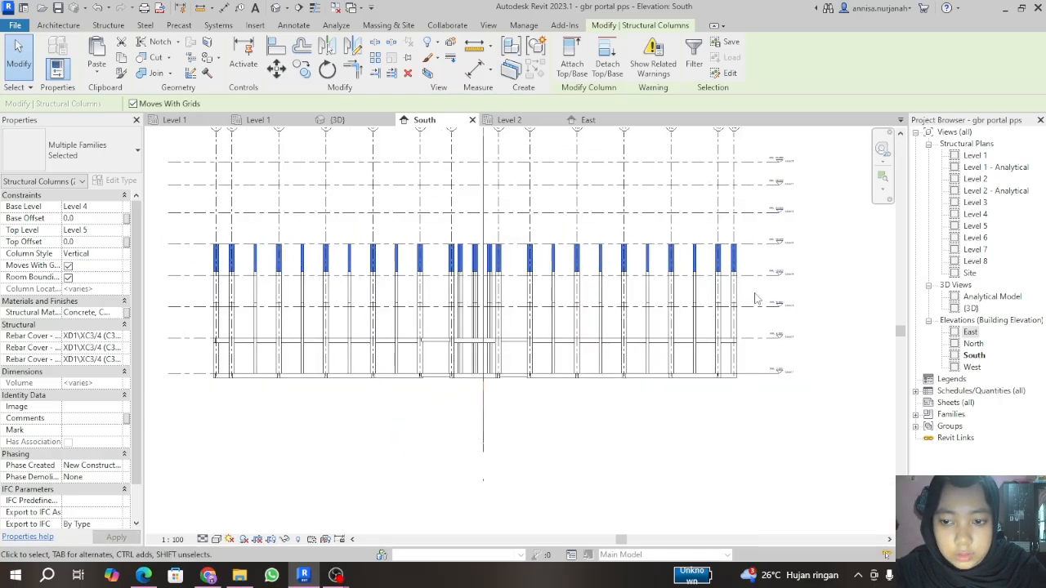
Step: Select the Level 3 columns in the South elevation, excluding grids and POTONGAN 2.dwg, and set their top offset to 0
{"action": "key", "text": "Escape"}
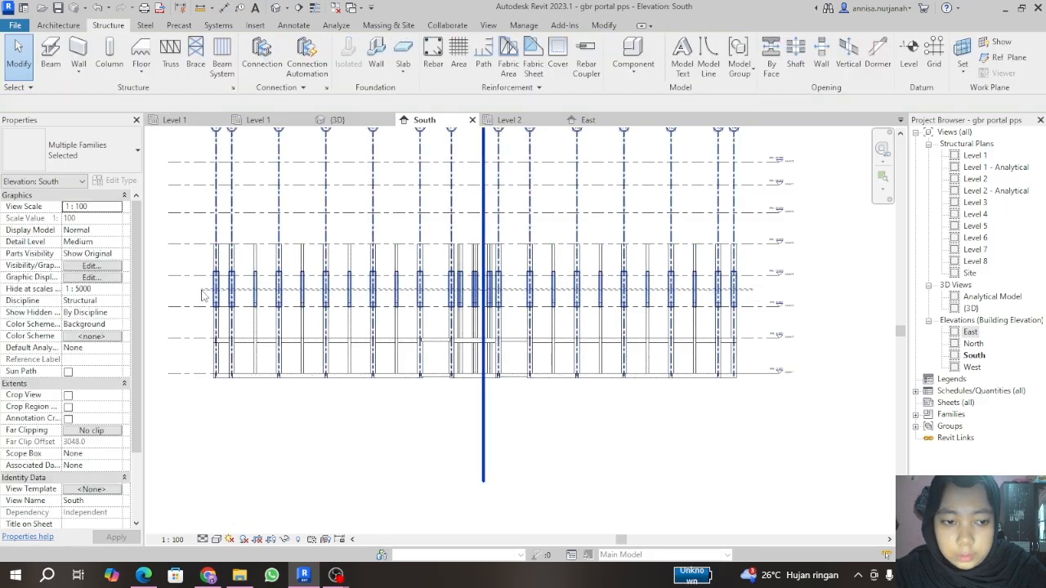
{"action": "left_click_drag", "start_coordinate": [204, 296], "coordinate": [203, 297]}
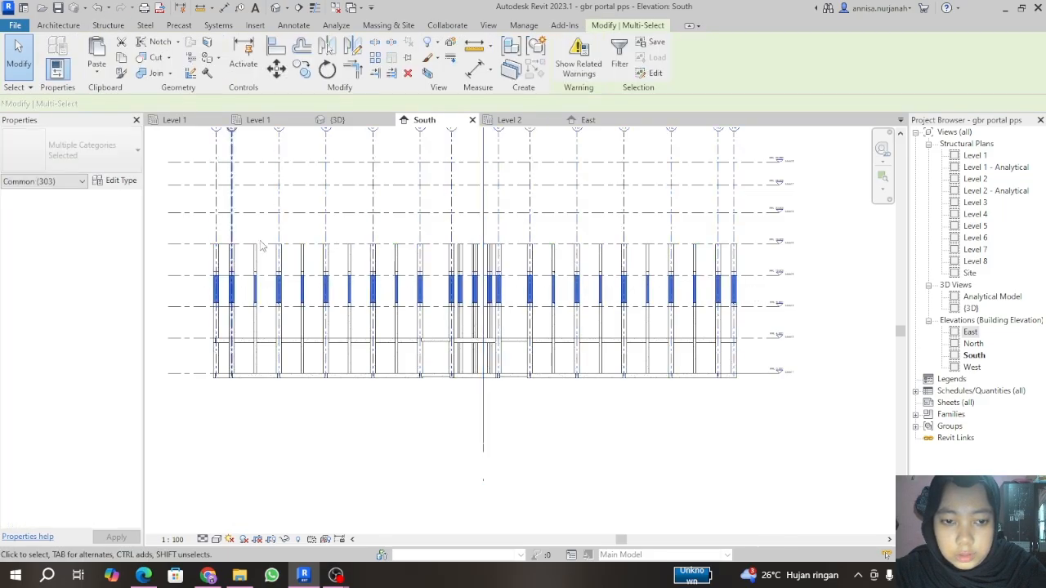
{"action": "left_click", "coordinate": [619, 51]}
{"action": "left_click", "coordinate": [407, 202]}
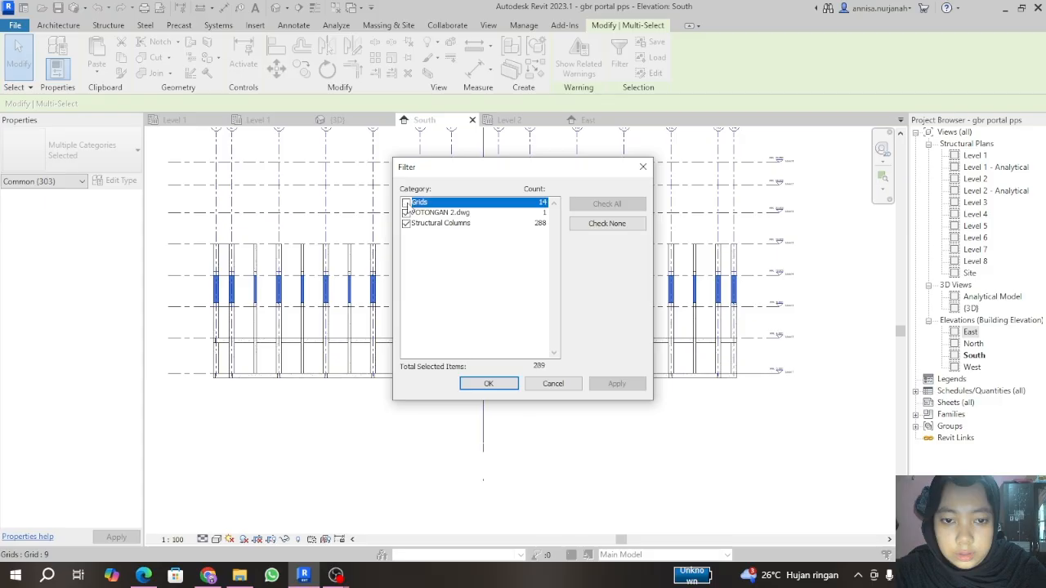
{"action": "left_click", "coordinate": [407, 213]}
{"action": "left_click", "coordinate": [614, 384]}
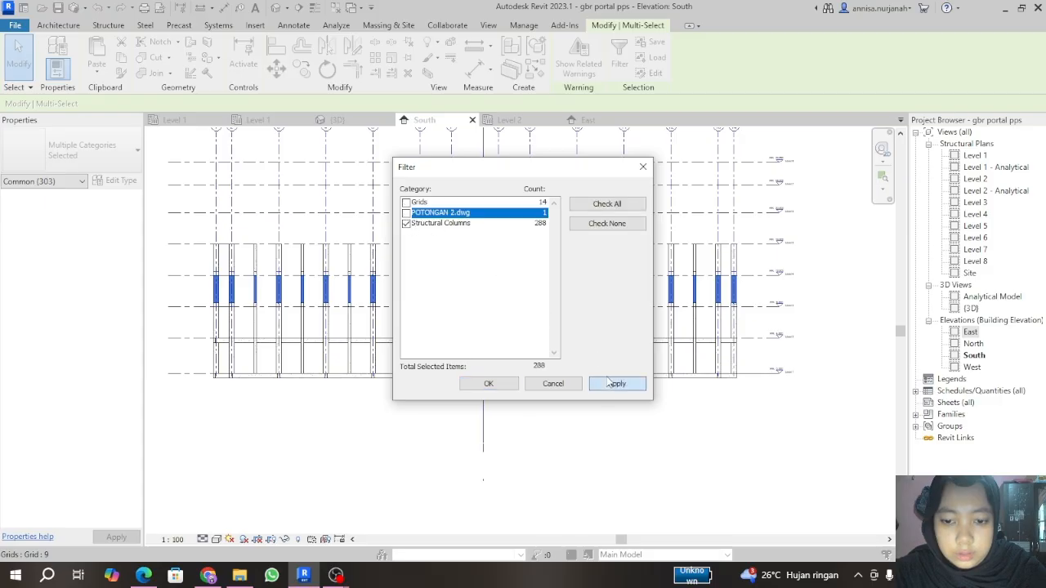
{"action": "left_click", "coordinate": [488, 384]}
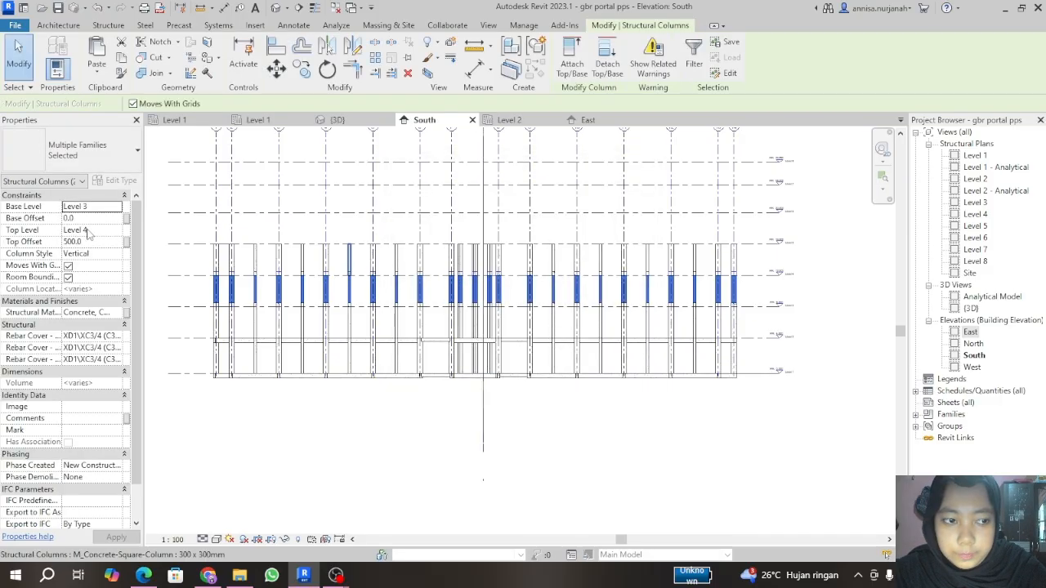
{"action": "left_click", "coordinate": [87, 242]}
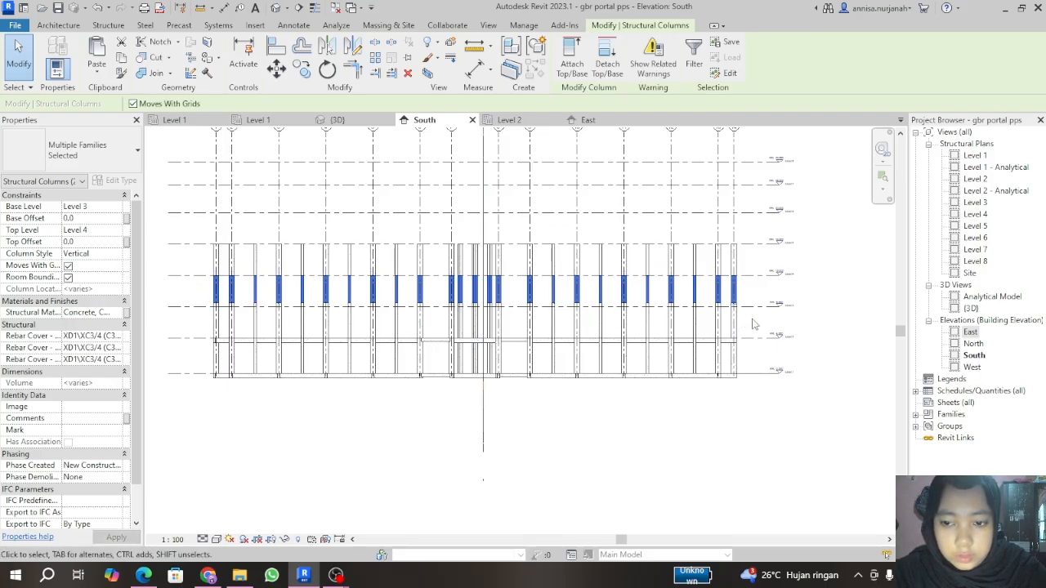
Step: Select the Level 2 columns in the South elevation, excluding grids and POTONGAN 2.dwg, and set their top offset to 0
{"action": "left_click_drag", "start_coordinate": [752, 317], "coordinate": [211, 320]}
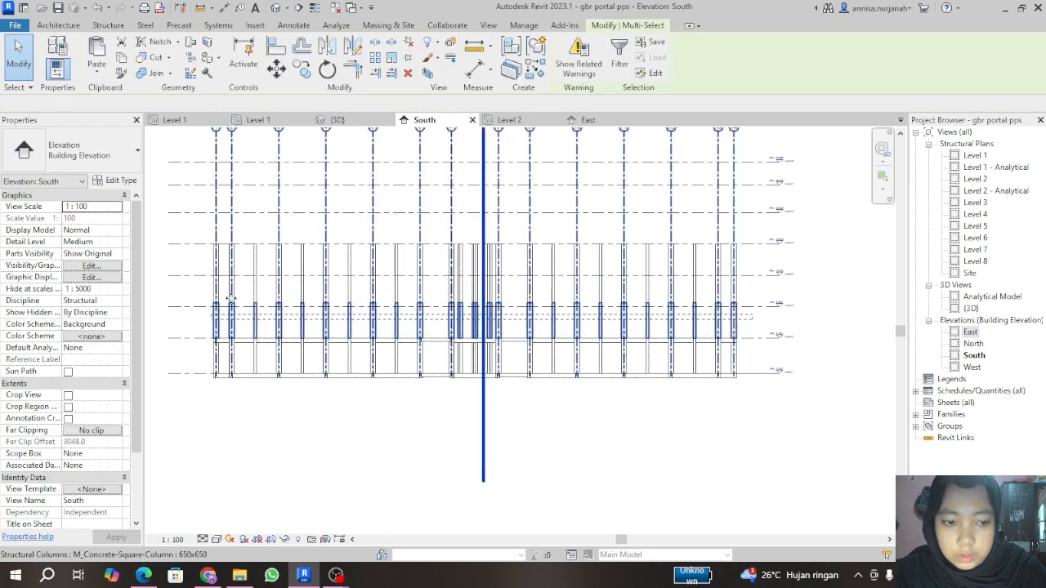
{"action": "left_click", "coordinate": [618, 63]}
{"action": "left_click", "coordinate": [406, 202]}
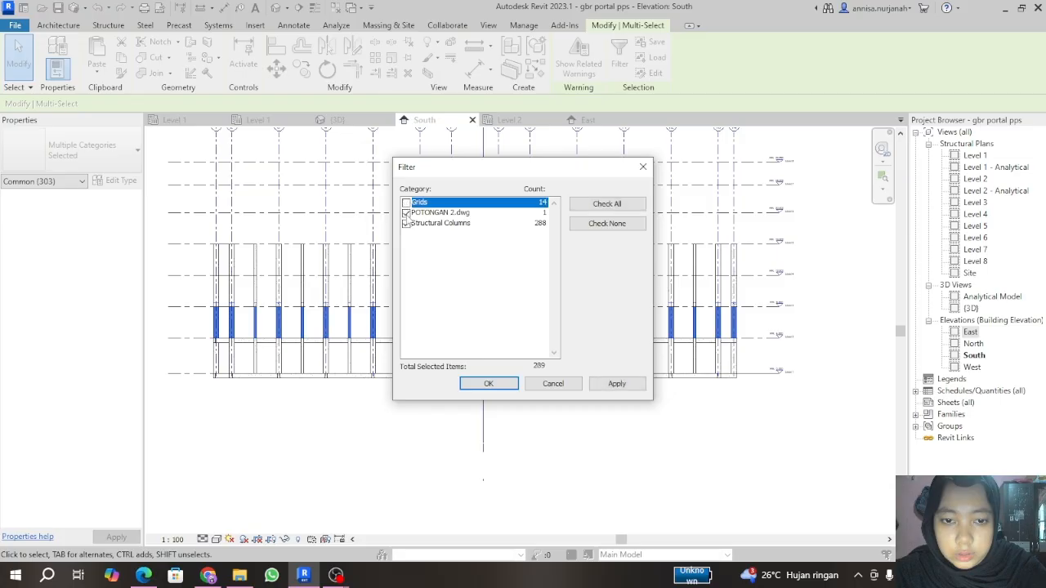
{"action": "left_click", "coordinate": [406, 213]}
{"action": "left_click", "coordinate": [495, 385]}
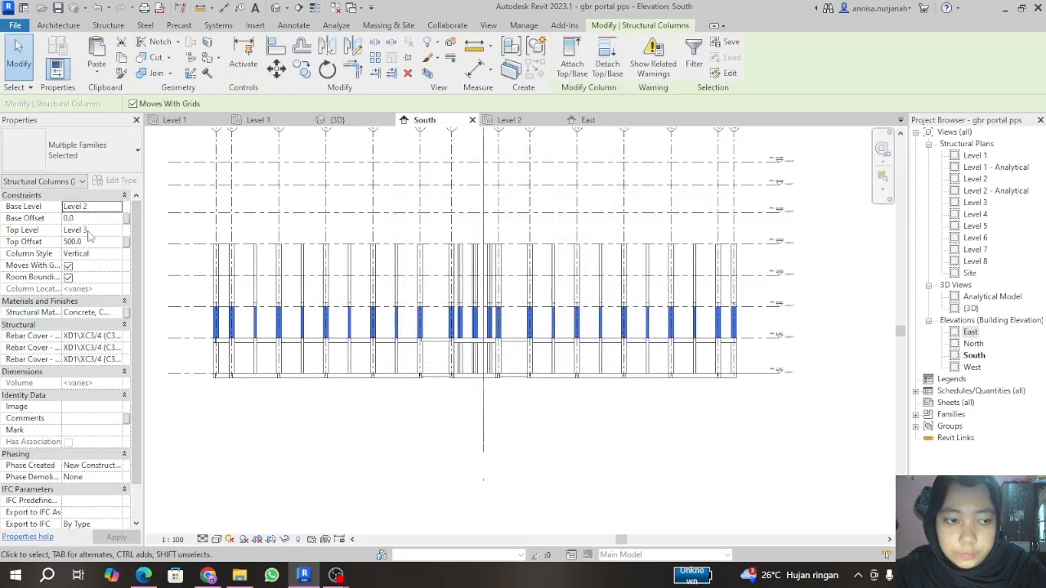
{"action": "left_click", "coordinate": [86, 242]}
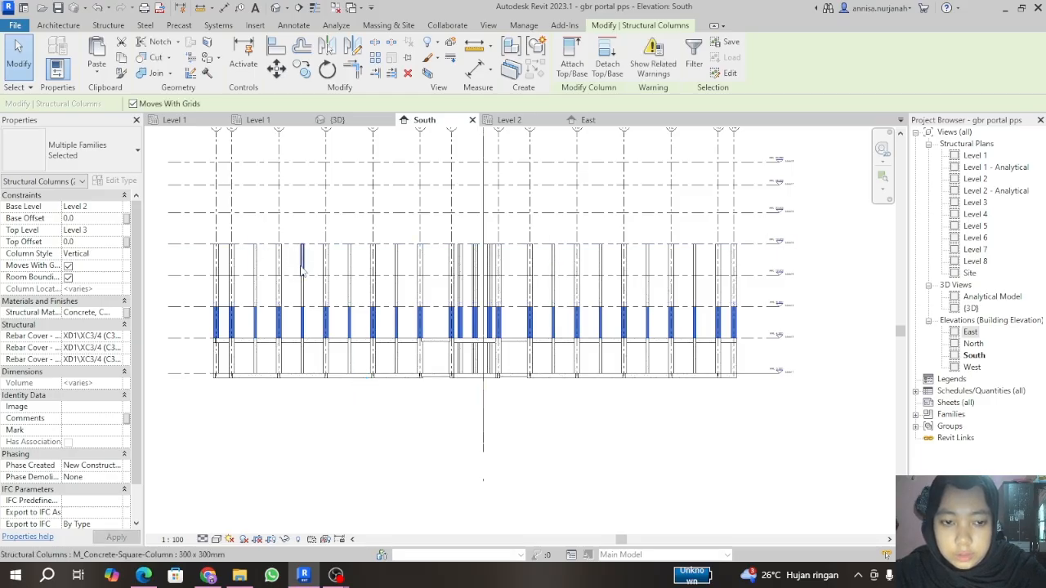
{"action": "scroll", "coordinate": [787, 256], "scroll_direction": "up", "scroll_amount": 4}
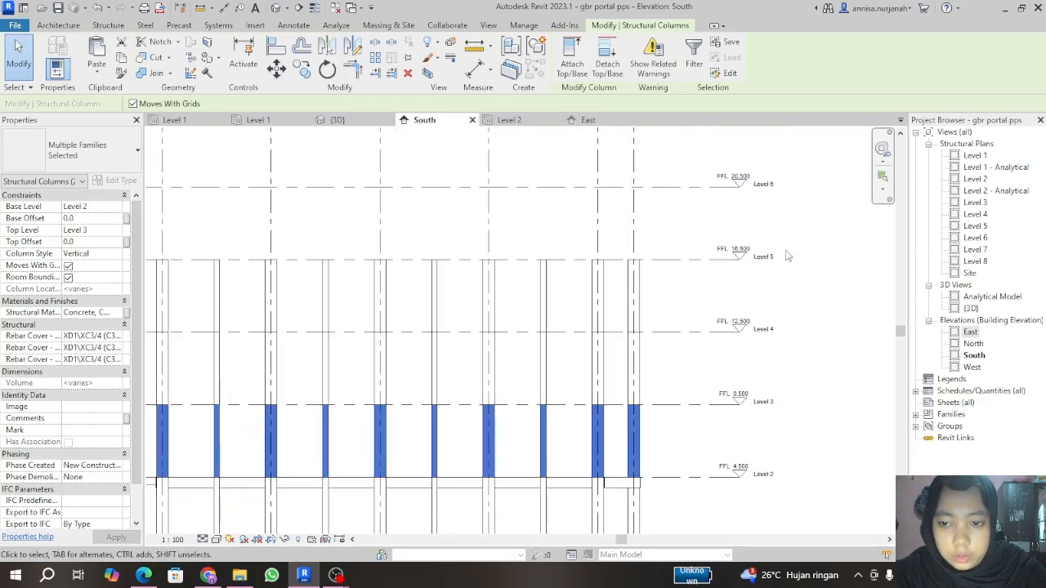
{"action": "scroll", "coordinate": [787, 256], "scroll_direction": "down", "scroll_amount": 1}
{"action": "left_click", "coordinate": [800, 276]}
{"action": "scroll", "coordinate": [821, 276], "scroll_direction": "down", "scroll_amount": 2}
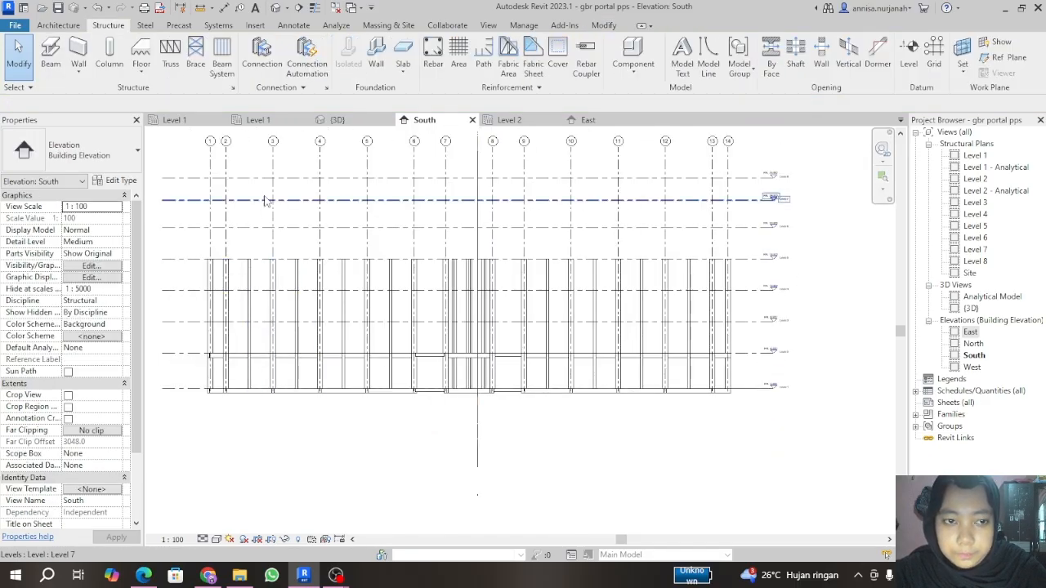
Step: Select the whole building in the Level 1 plan and filter out both DWGs, elevations, grids, structural framing and views, keeping only structural columns
{"action": "left_click", "coordinate": [260, 120]}
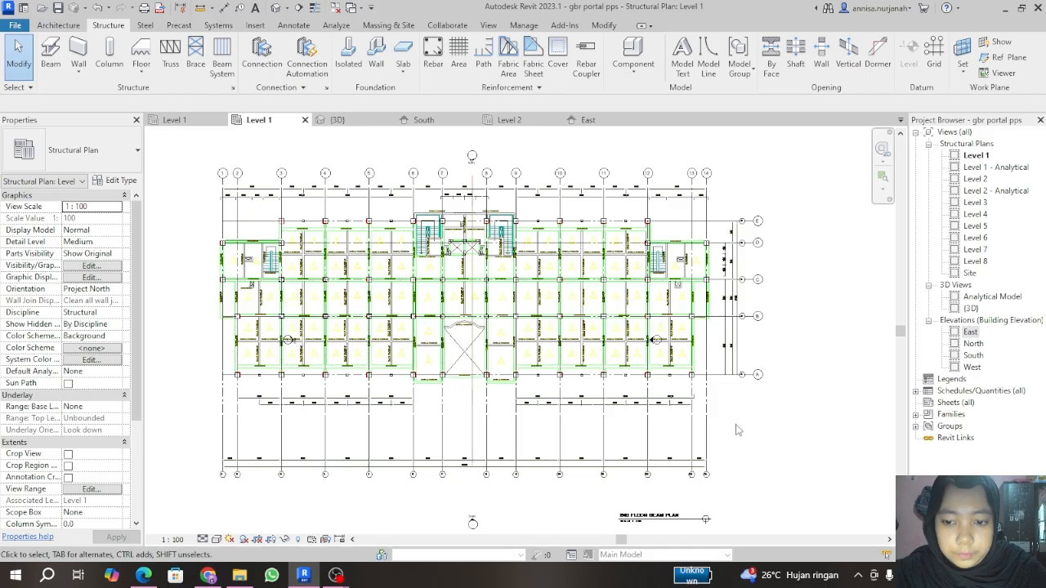
{"action": "left_click_drag", "start_coordinate": [736, 419], "coordinate": [183, 211]}
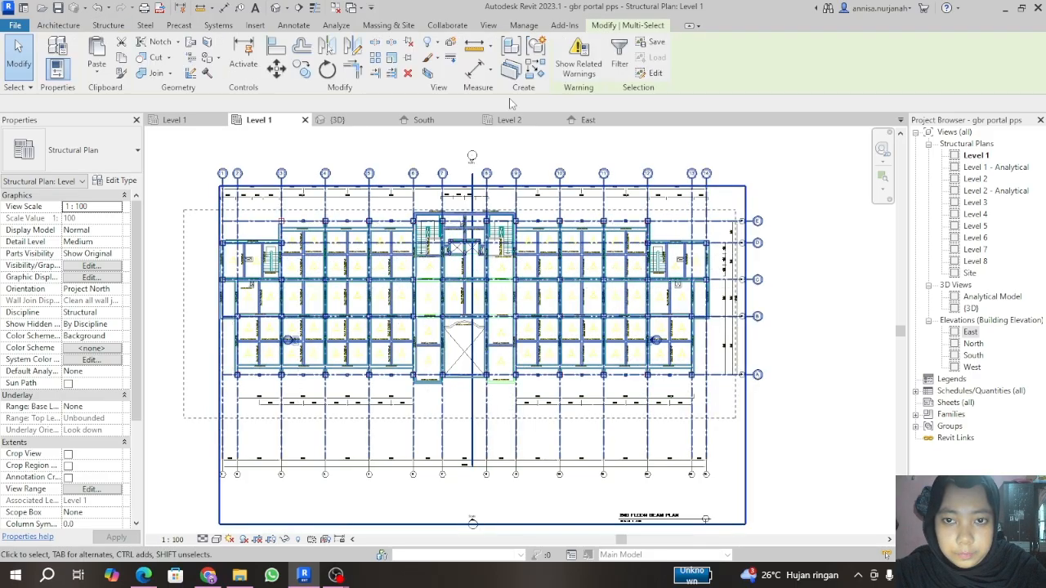
{"action": "left_click", "coordinate": [618, 63]}
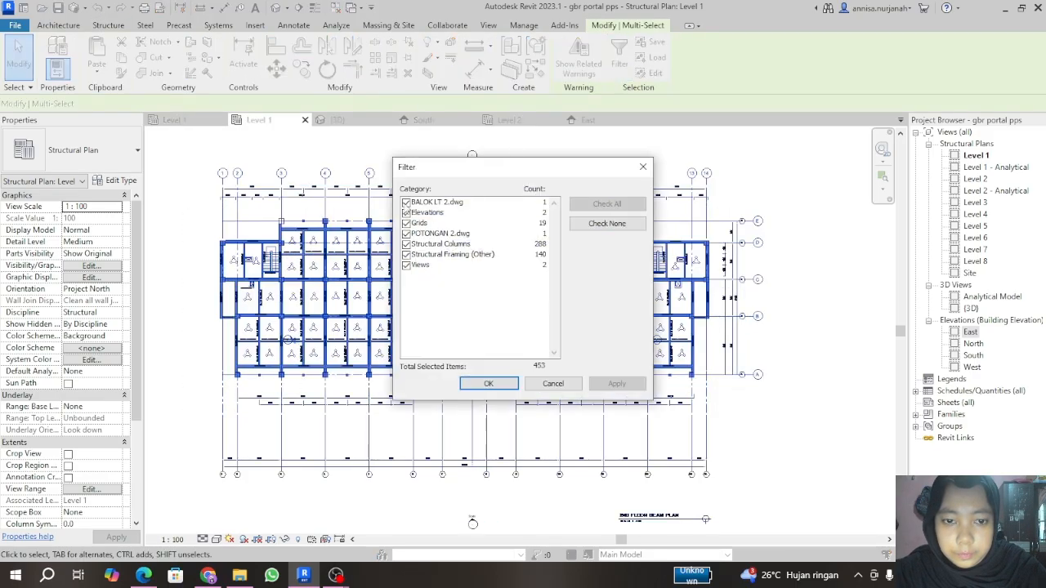
{"action": "left_click", "coordinate": [406, 202]}
{"action": "left_click", "coordinate": [406, 212]}
{"action": "left_click", "coordinate": [406, 223]}
{"action": "left_click", "coordinate": [406, 234]}
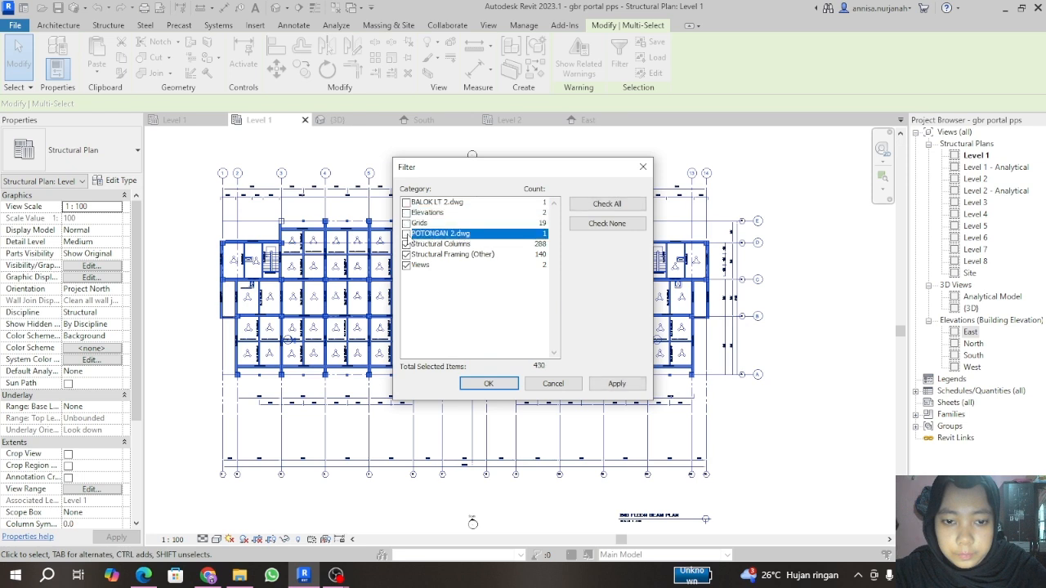
{"action": "left_click", "coordinate": [406, 254]}
{"action": "left_click", "coordinate": [406, 265]}
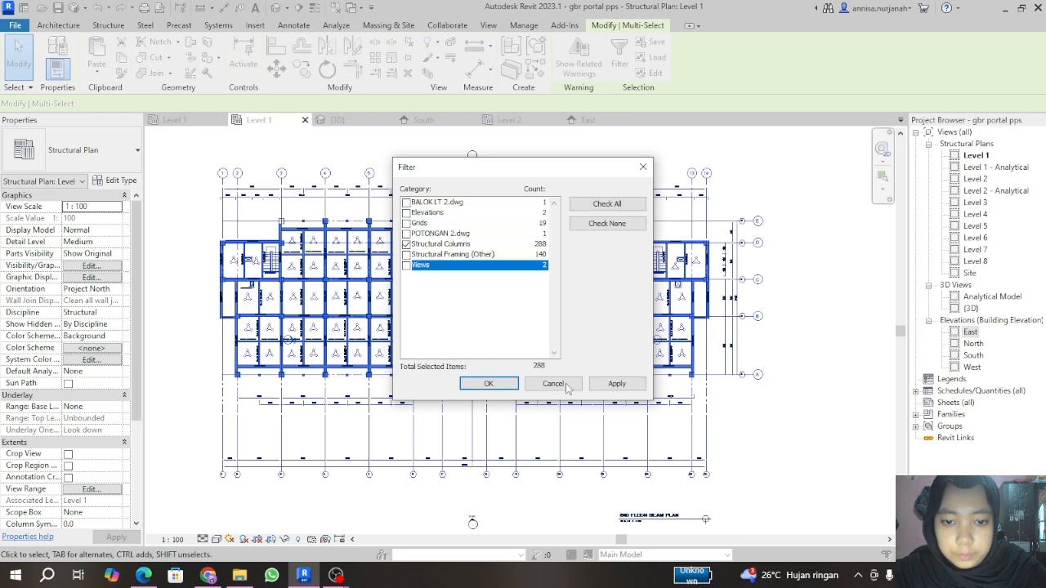
{"action": "left_click", "coordinate": [495, 389]}
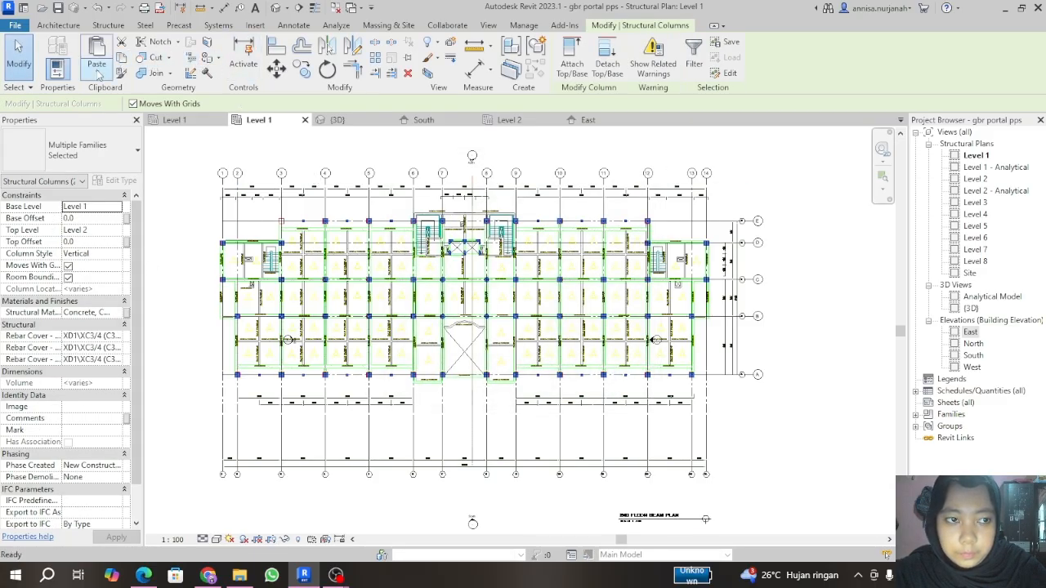
Step: Paste the copied structural columns aligned to Level 5
{"action": "left_click", "coordinate": [98, 74]}
{"action": "left_click", "coordinate": [149, 120]}
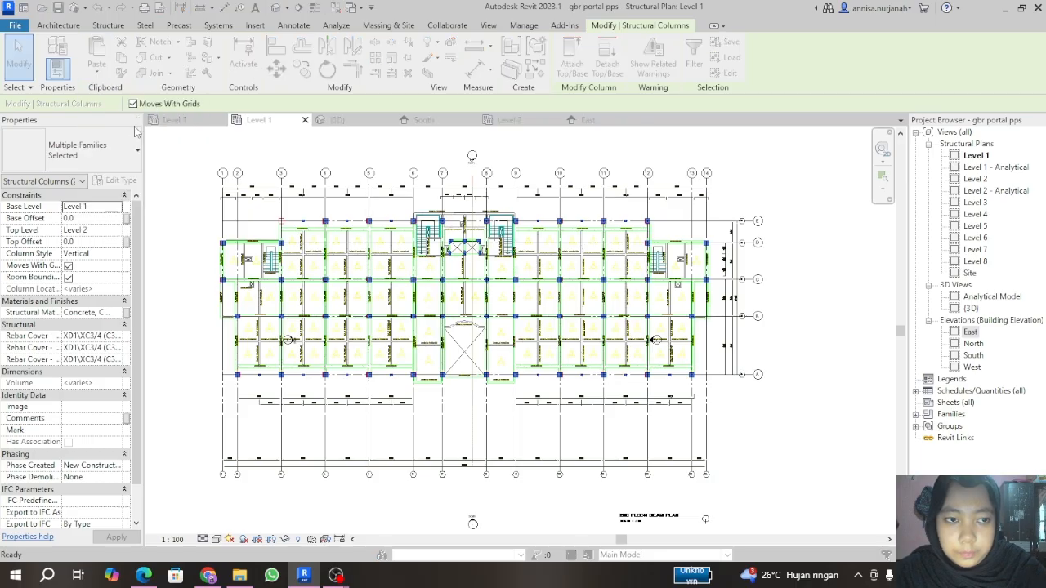
{"action": "left_click", "coordinate": [471, 237]}
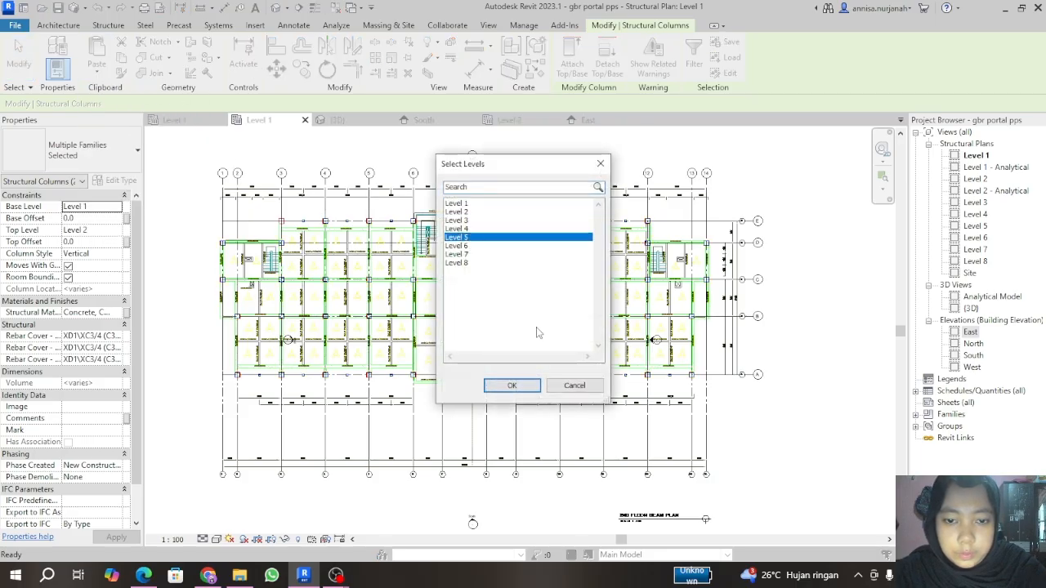
{"action": "left_click", "coordinate": [513, 386]}
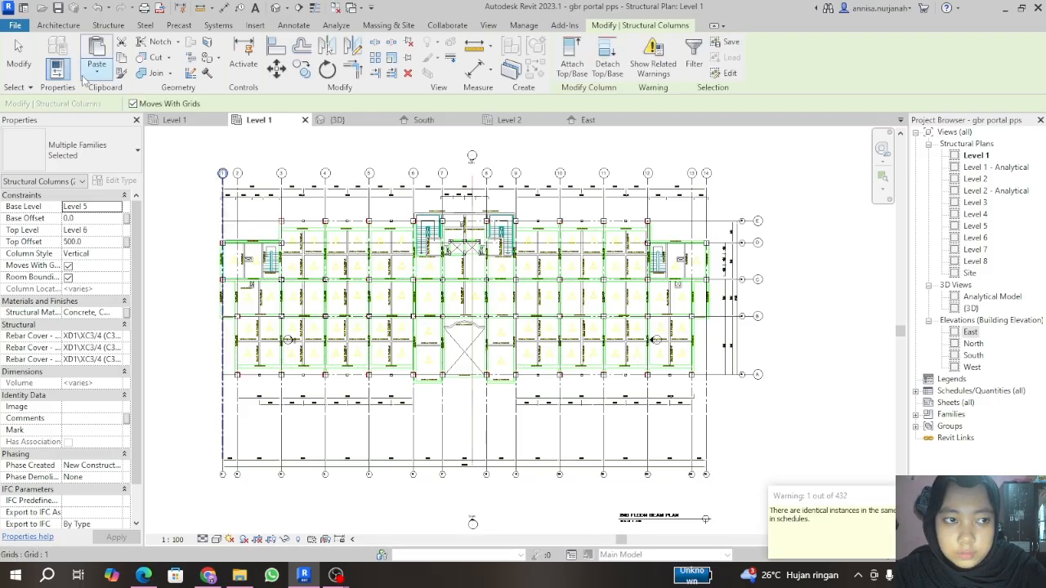
Step: Paste the copied structural columns aligned to Level 6 and open the 3D view
{"action": "left_click", "coordinate": [99, 73]}
{"action": "left_click", "coordinate": [131, 107]}
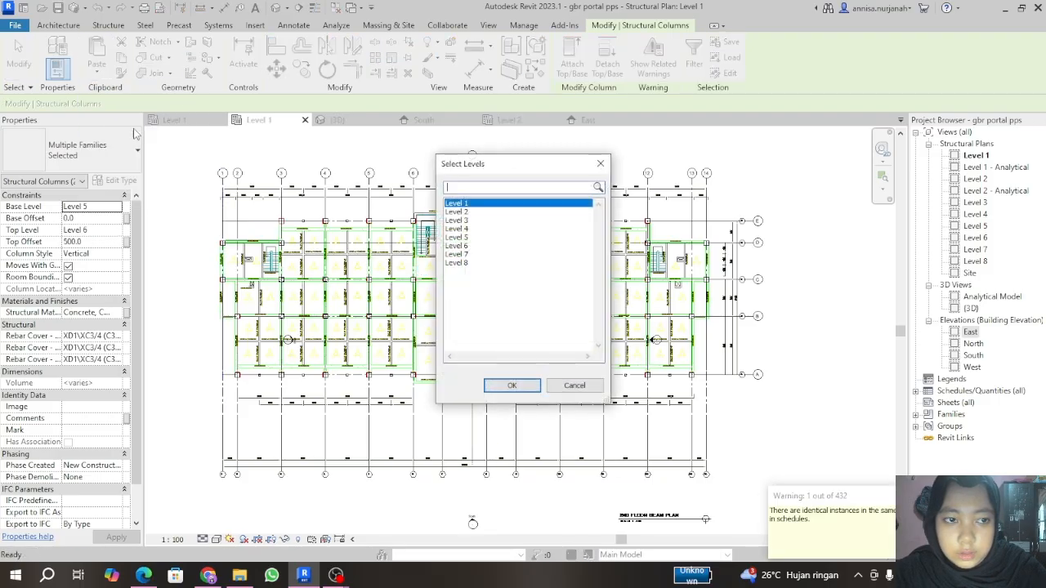
{"action": "left_click", "coordinate": [475, 249]}
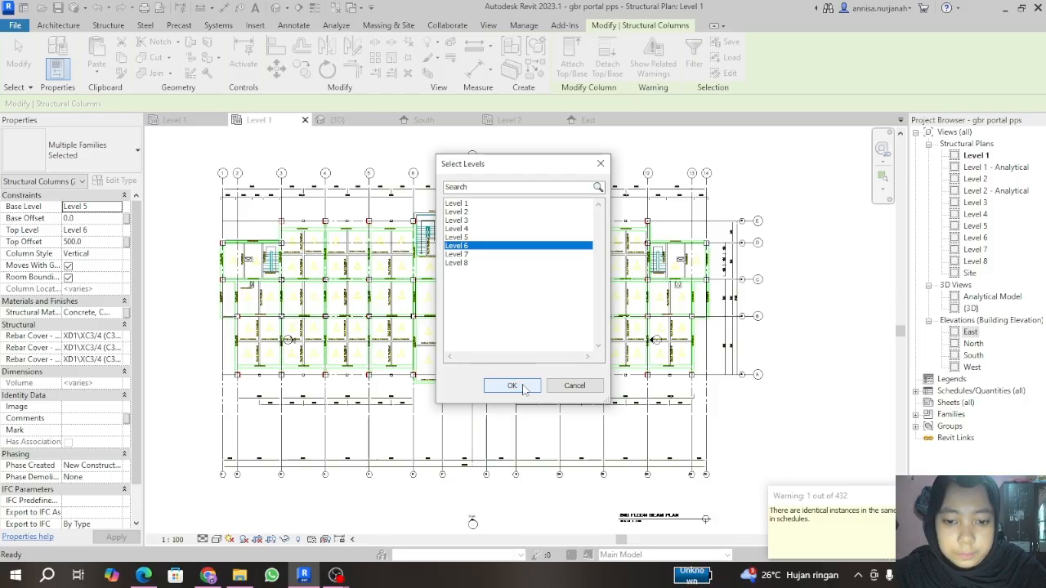
{"action": "left_click", "coordinate": [520, 385]}
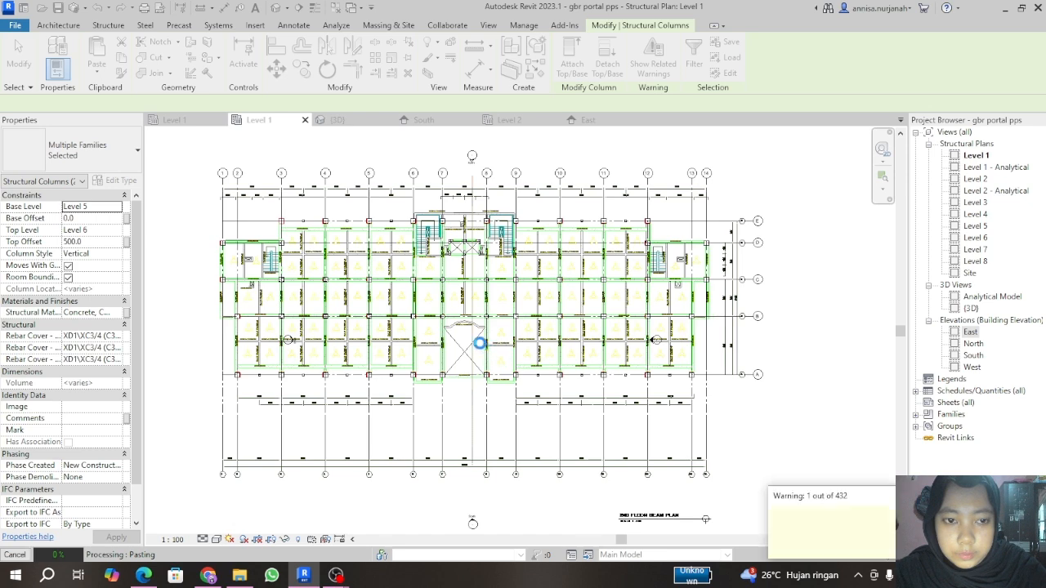
{"action": "left_click", "coordinate": [353, 121]}
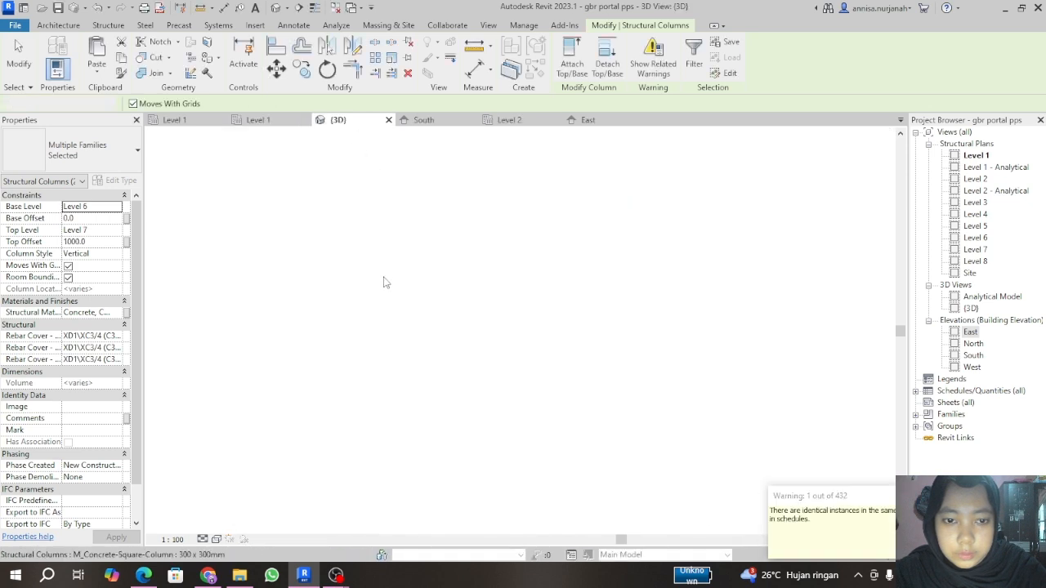
Step: Set the top offset of the pasted Level 6 structural columns to 0 in the South elevation
{"action": "scroll", "coordinate": [384, 318], "scroll_direction": "down", "scroll_amount": 3}
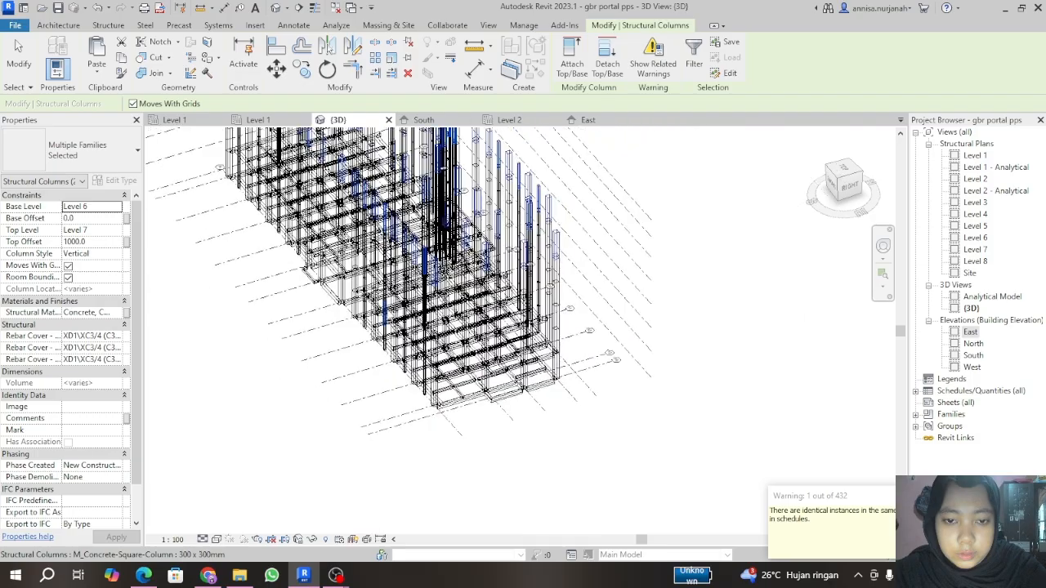
{"action": "scroll", "coordinate": [386, 321], "scroll_direction": "down", "scroll_amount": 2}
{"action": "left_click", "coordinate": [499, 121]}
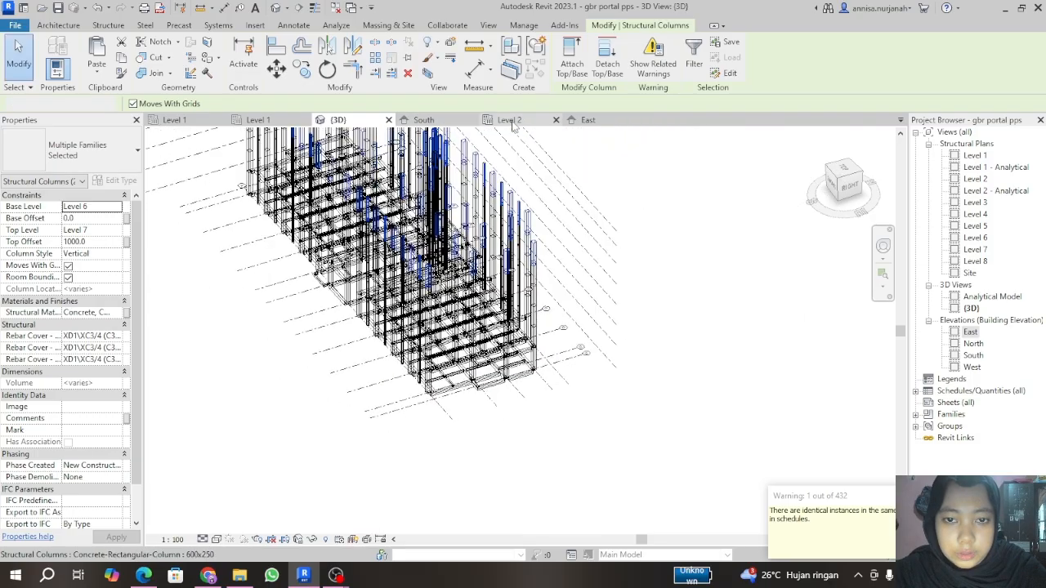
{"action": "left_click", "coordinate": [442, 122]}
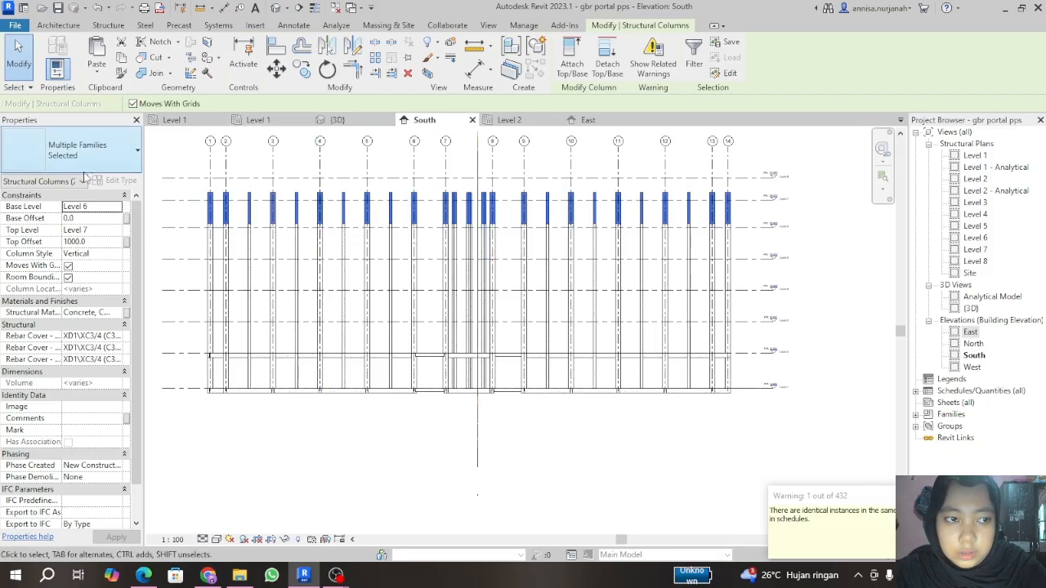
{"action": "left_click", "coordinate": [91, 242]}
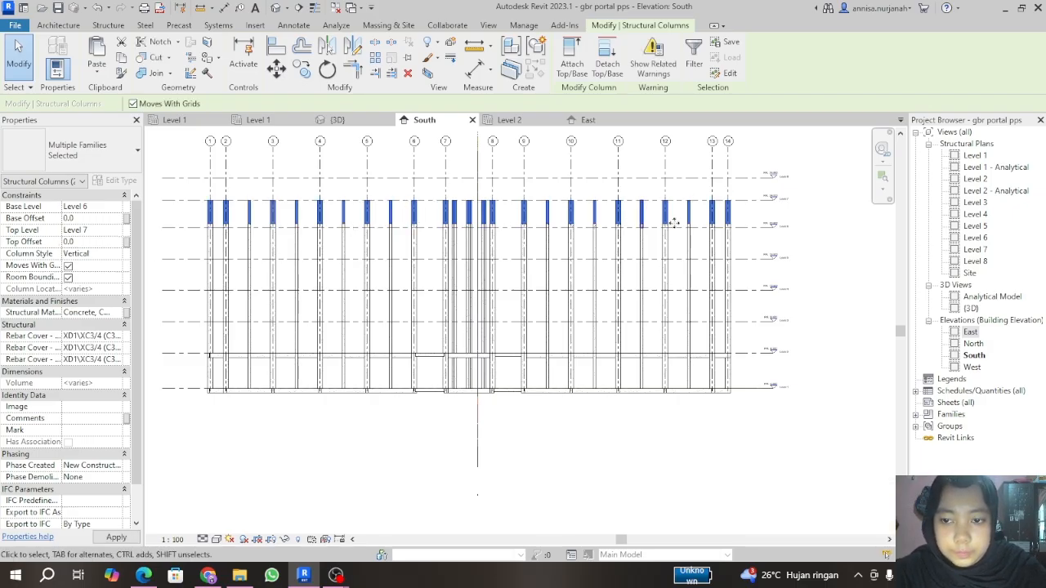
Step: Select the Level 5 columns in the South elevation, excluding grids and POTONGAN 2.dwg, and set their top offset to 0
{"action": "left_click_drag", "start_coordinate": [744, 246], "coordinate": [191, 238]}
{"action": "left_click", "coordinate": [619, 59]}
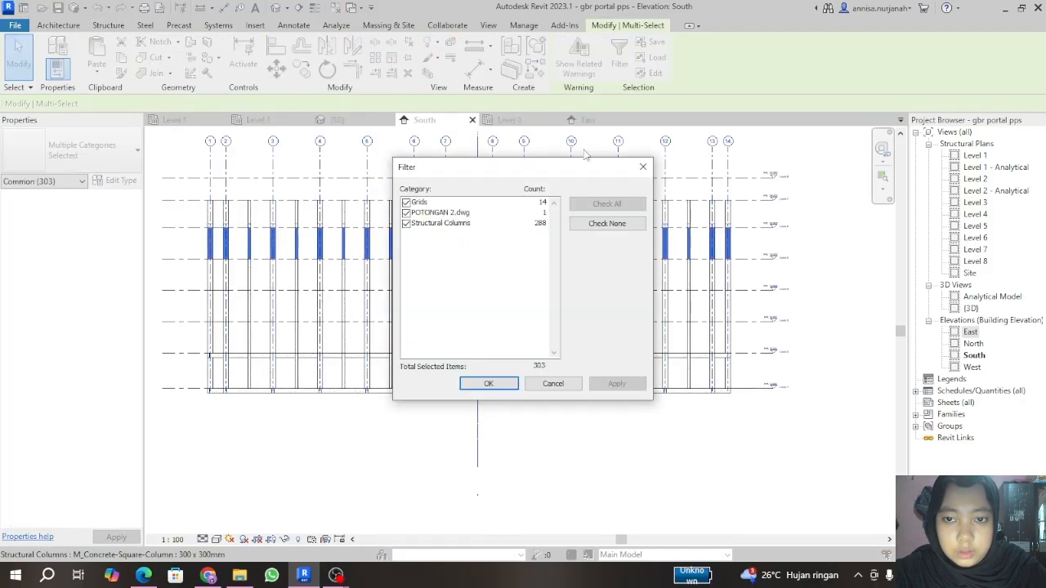
{"action": "left_click", "coordinate": [406, 203]}
{"action": "left_click", "coordinate": [406, 212]}
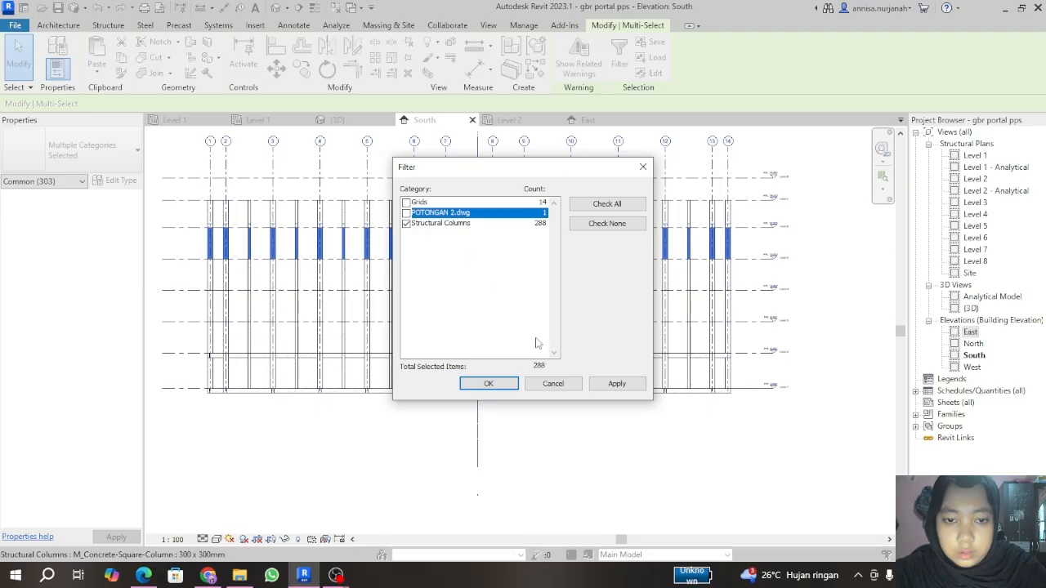
{"action": "left_click", "coordinate": [505, 386]}
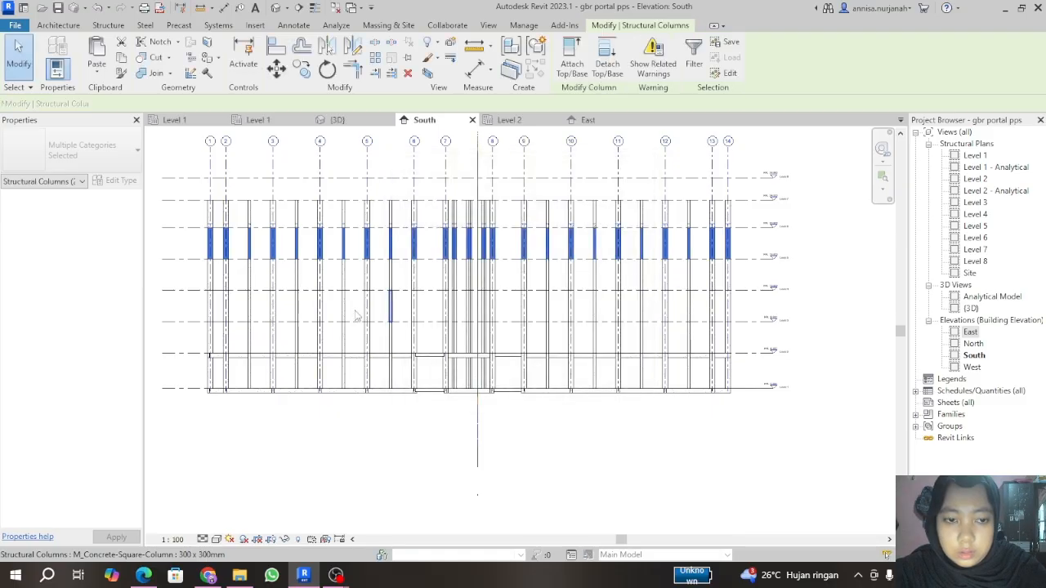
{"action": "left_click", "coordinate": [93, 241]}
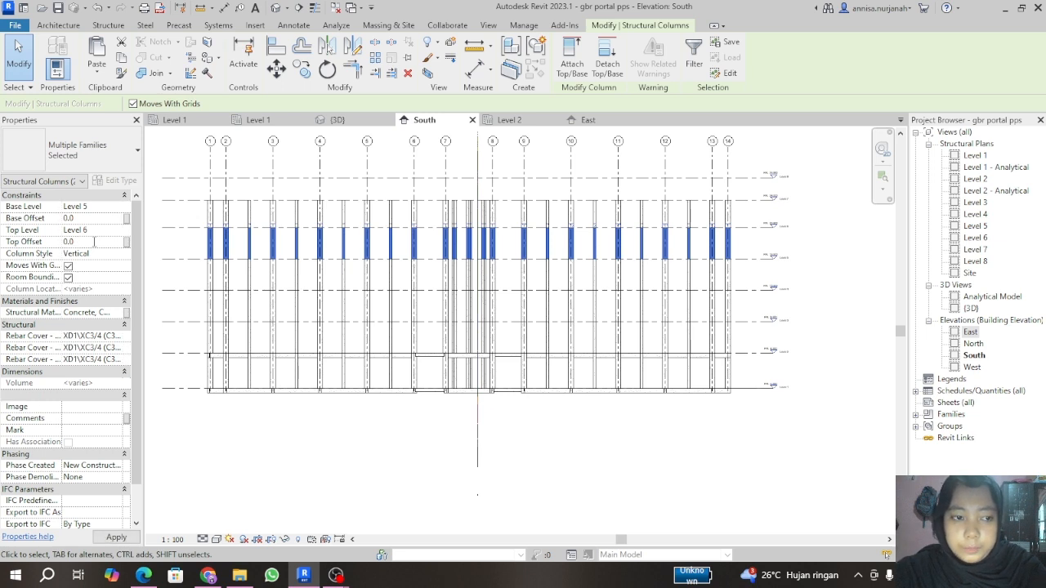
{"action": "key", "text": "Return"}
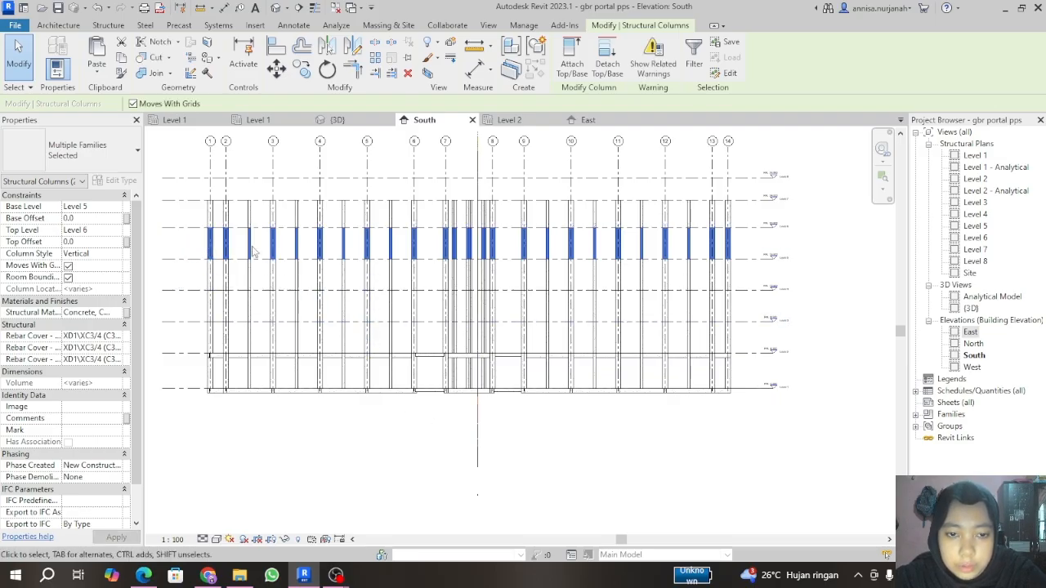
{"action": "left_click", "coordinate": [188, 215]}
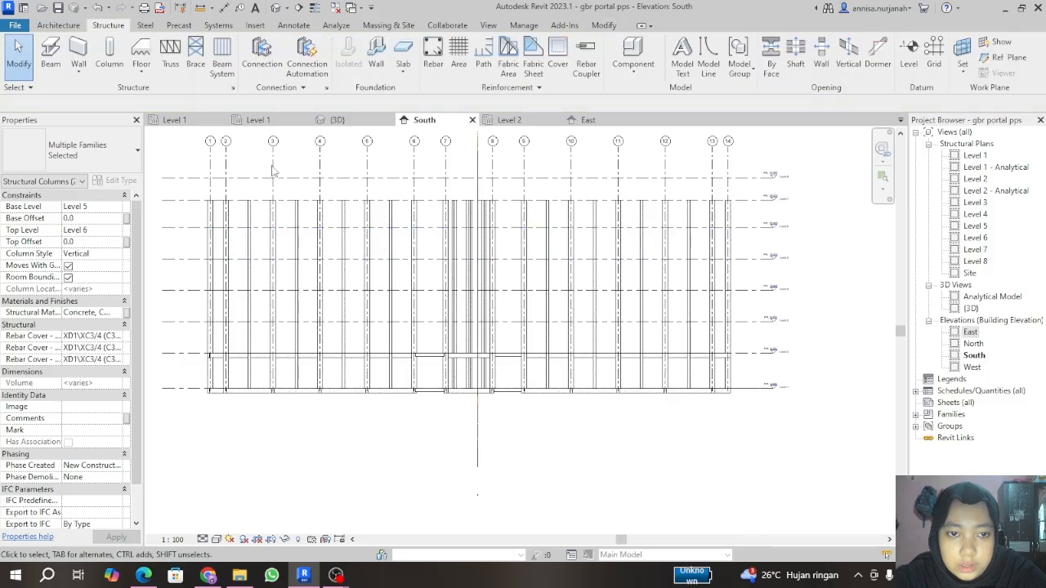
Step: Select the whole building in the Level 2 plan and filter out elevations, grids, POTONGAN 2.dwg, structural columns and views, keeping only structural framing
{"action": "left_click", "coordinate": [509, 120]}
{"action": "scroll", "coordinate": [450, 202], "scroll_direction": "down", "scroll_amount": 2}
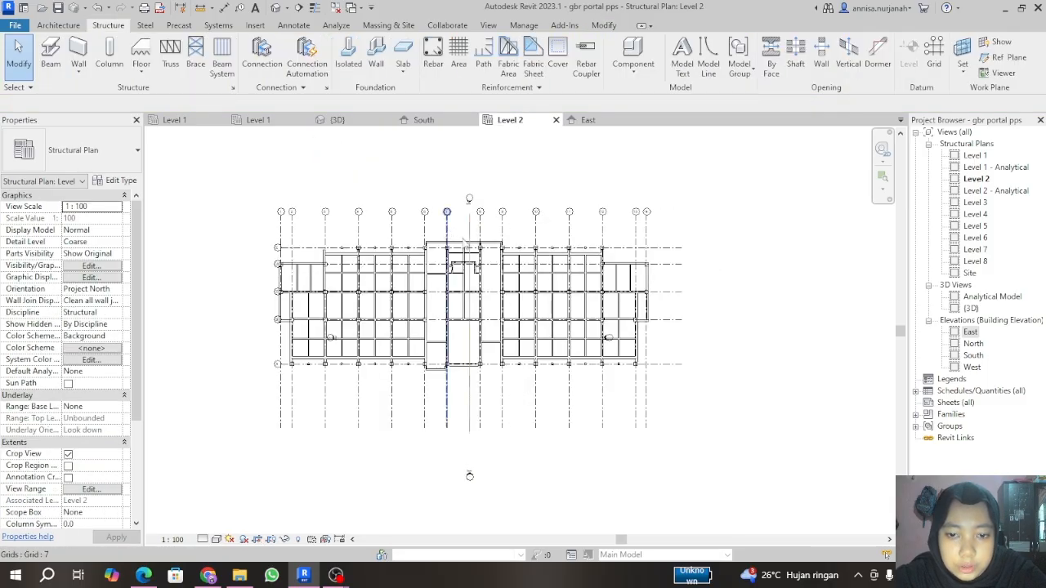
{"action": "scroll", "coordinate": [464, 245], "scroll_direction": "up", "scroll_amount": 2}
{"action": "left_click_drag", "start_coordinate": [758, 455], "coordinate": [177, 234]}
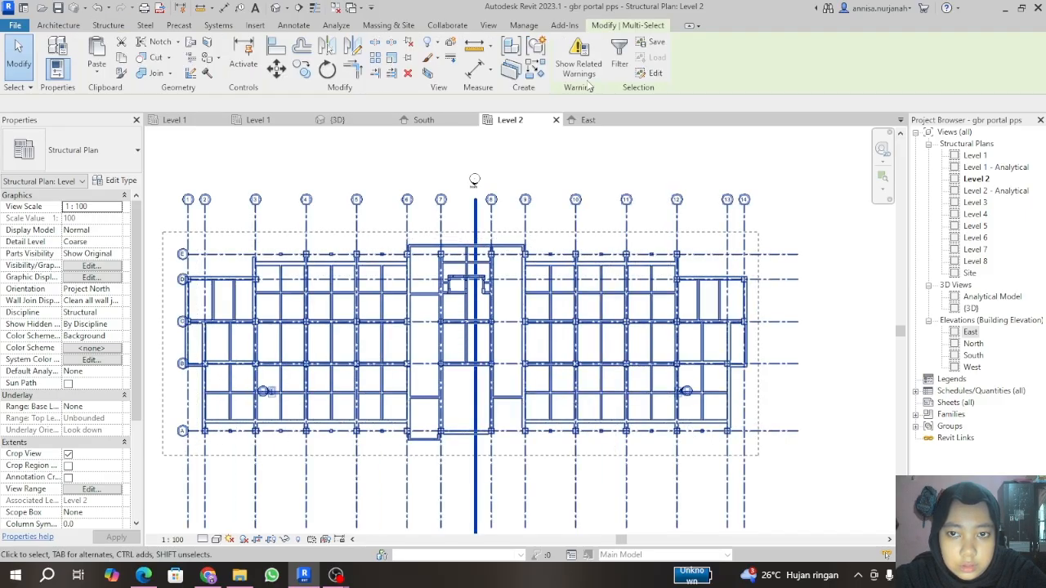
{"action": "left_click", "coordinate": [621, 62]}
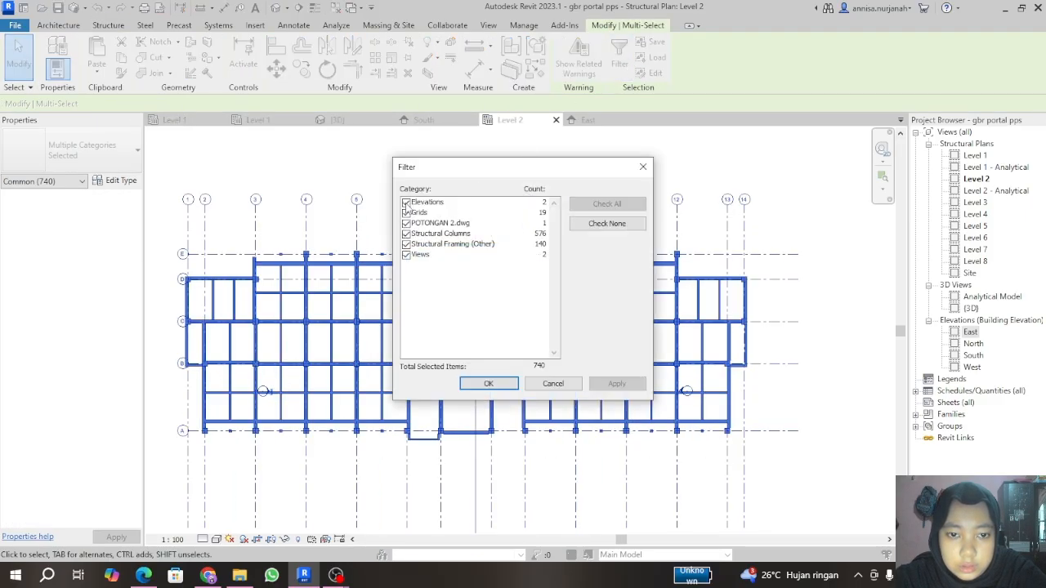
{"action": "left_click", "coordinate": [406, 202]}
{"action": "left_click", "coordinate": [406, 213]}
{"action": "left_click", "coordinate": [406, 223]}
{"action": "left_click", "coordinate": [406, 233]}
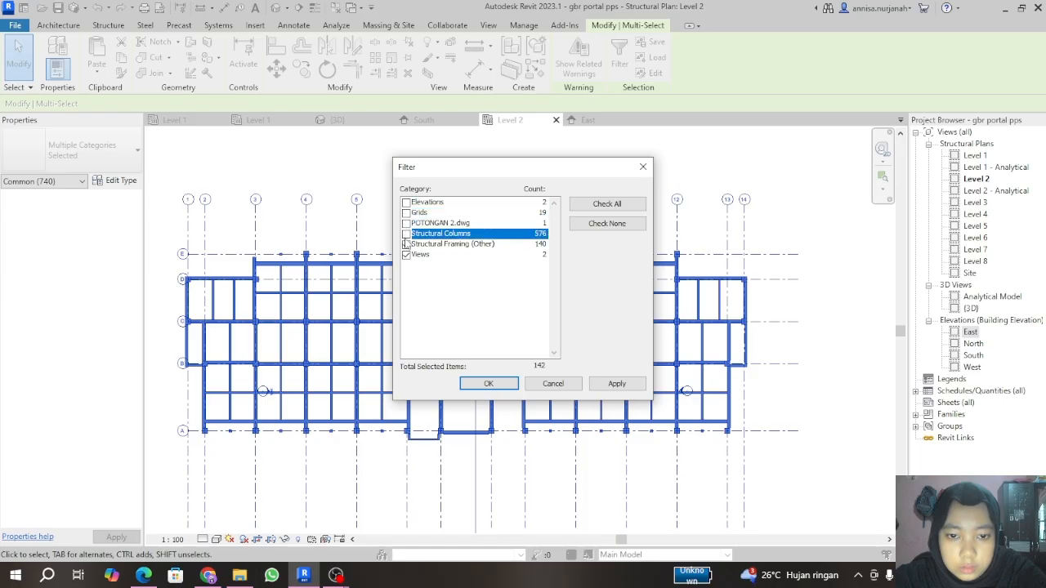
{"action": "left_click", "coordinate": [406, 254]}
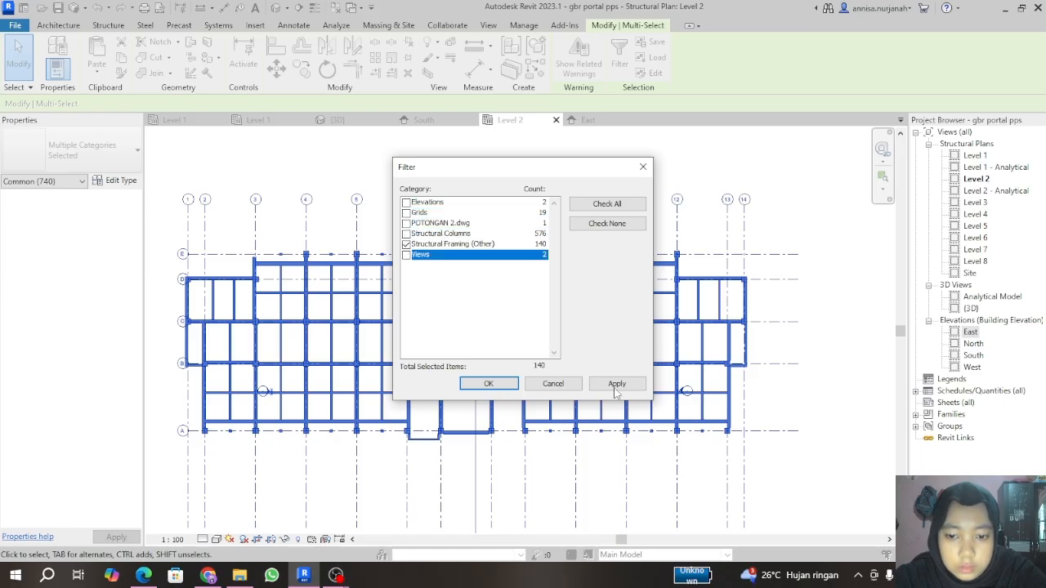
{"action": "left_click", "coordinate": [616, 390]}
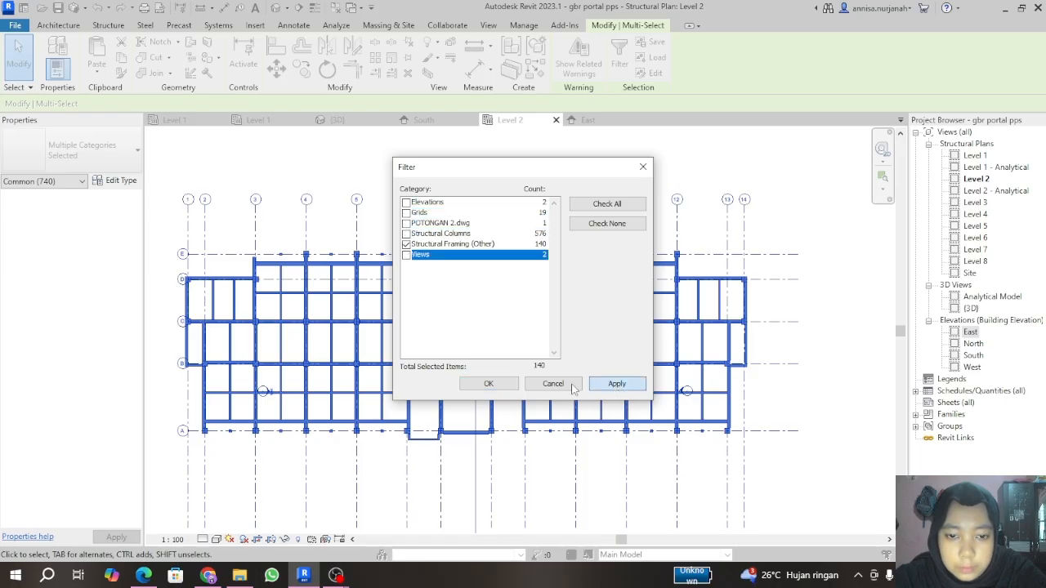
{"action": "left_click", "coordinate": [487, 383]}
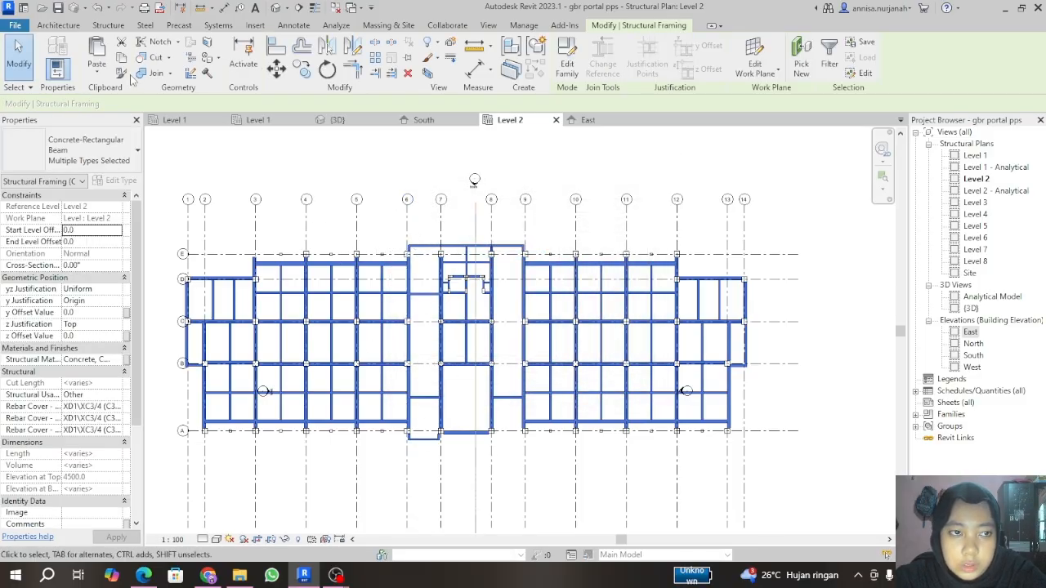
Step: Copy the Level 2 structural framing, paste it aligned to Level 3, and open the South elevation
{"action": "left_click", "coordinate": [121, 58]}
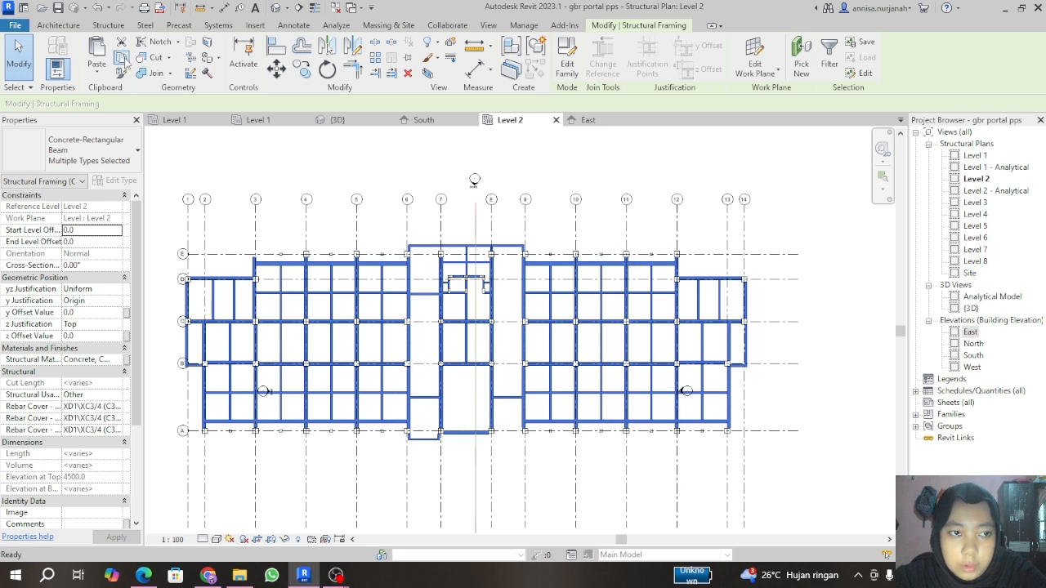
{"action": "left_click", "coordinate": [96, 65]}
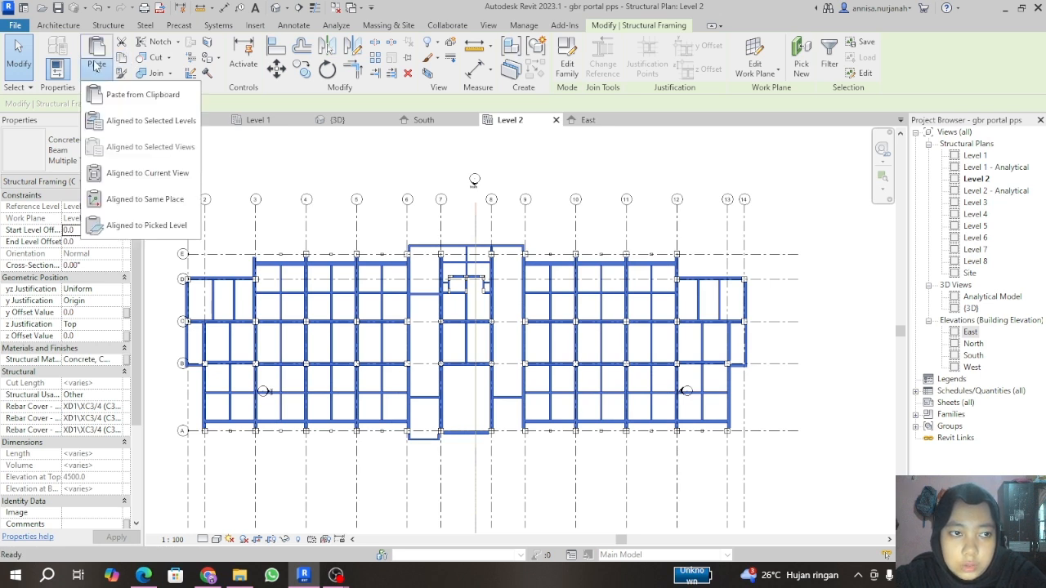
{"action": "left_click", "coordinate": [132, 123]}
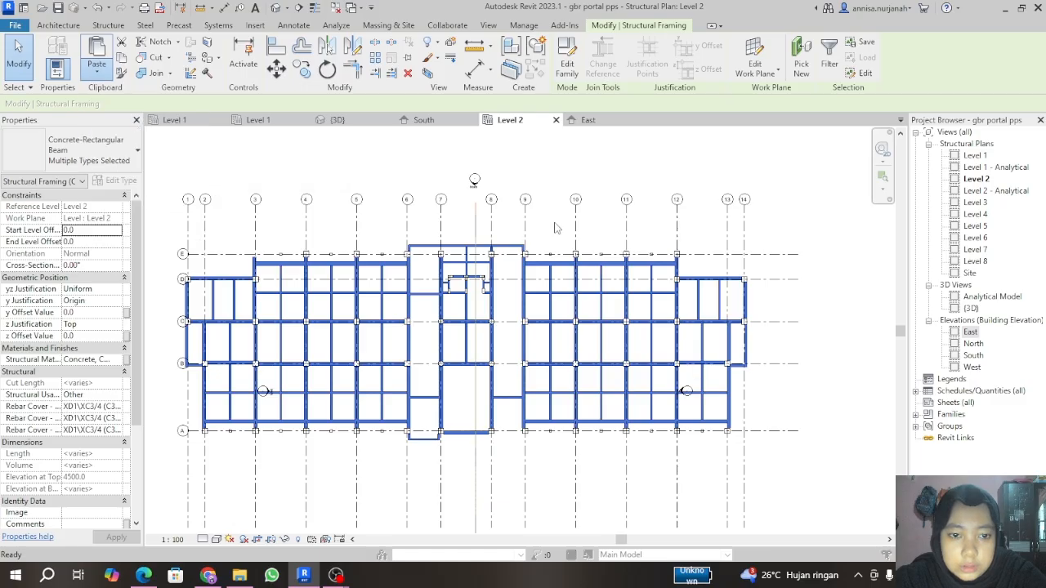
{"action": "left_click", "coordinate": [473, 222]}
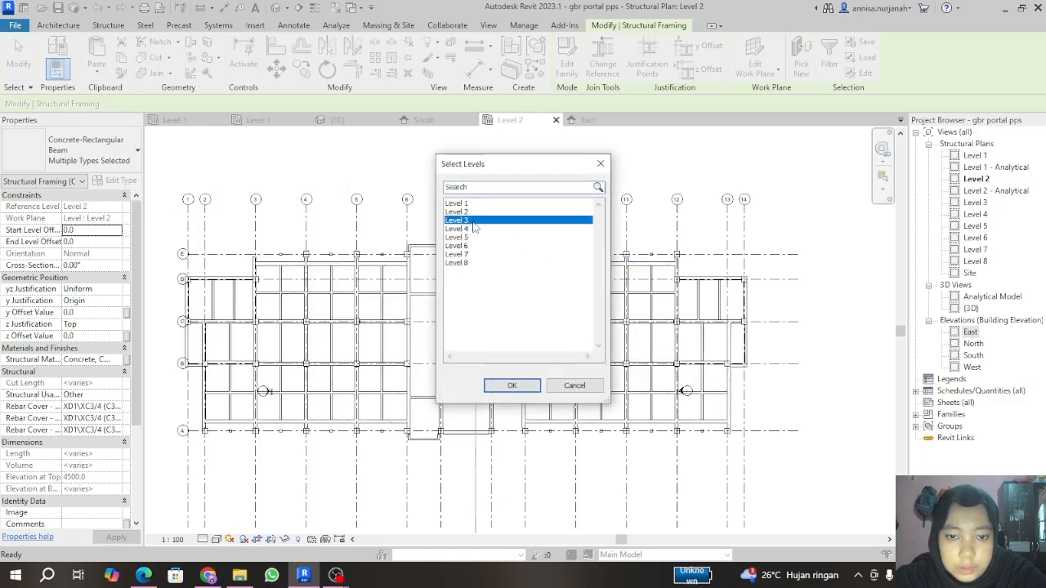
{"action": "left_click", "coordinate": [513, 386]}
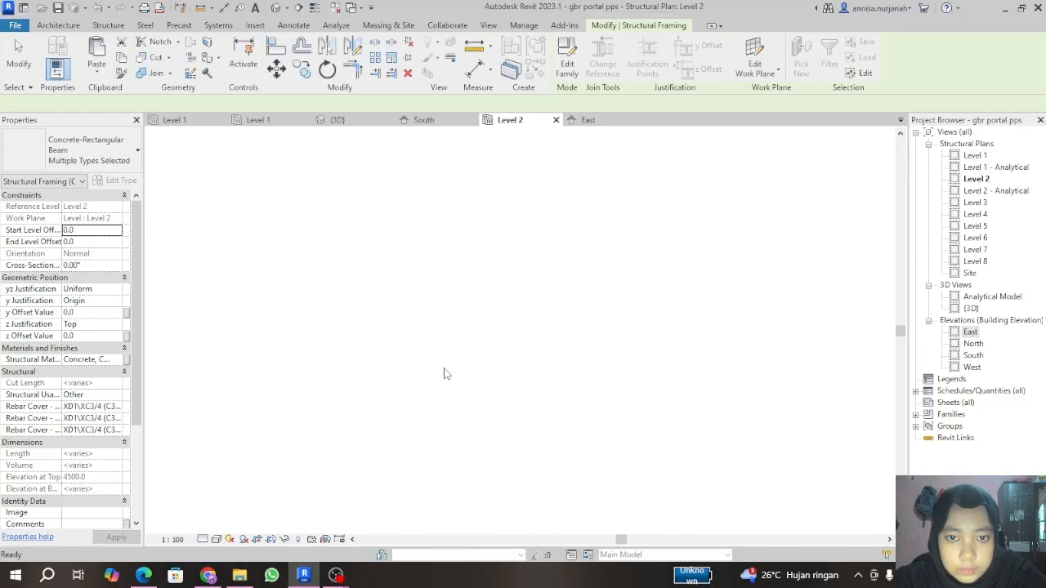
{"action": "left_click", "coordinate": [345, 123]}
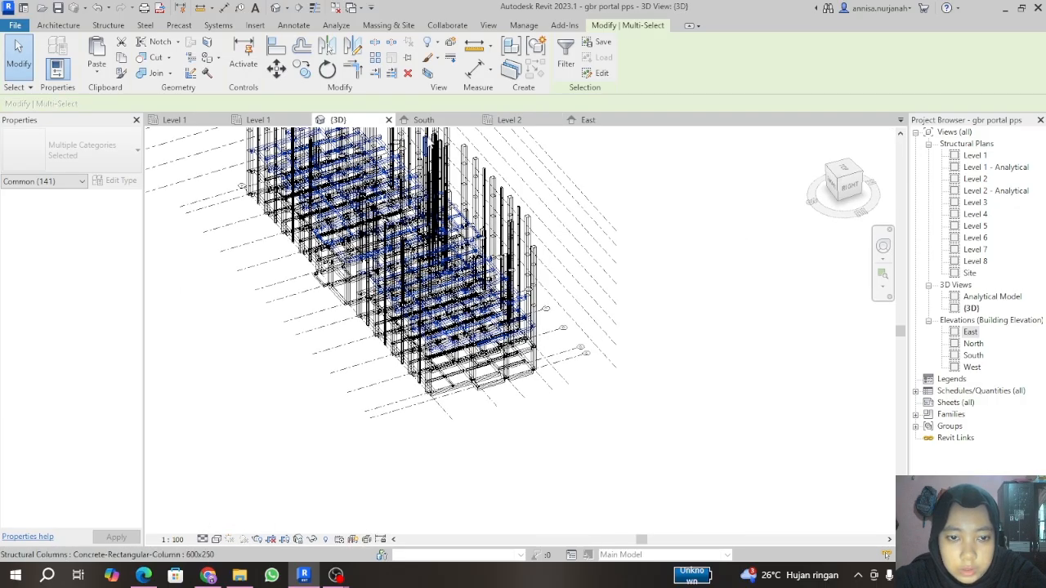
{"action": "left_click", "coordinate": [428, 121]}
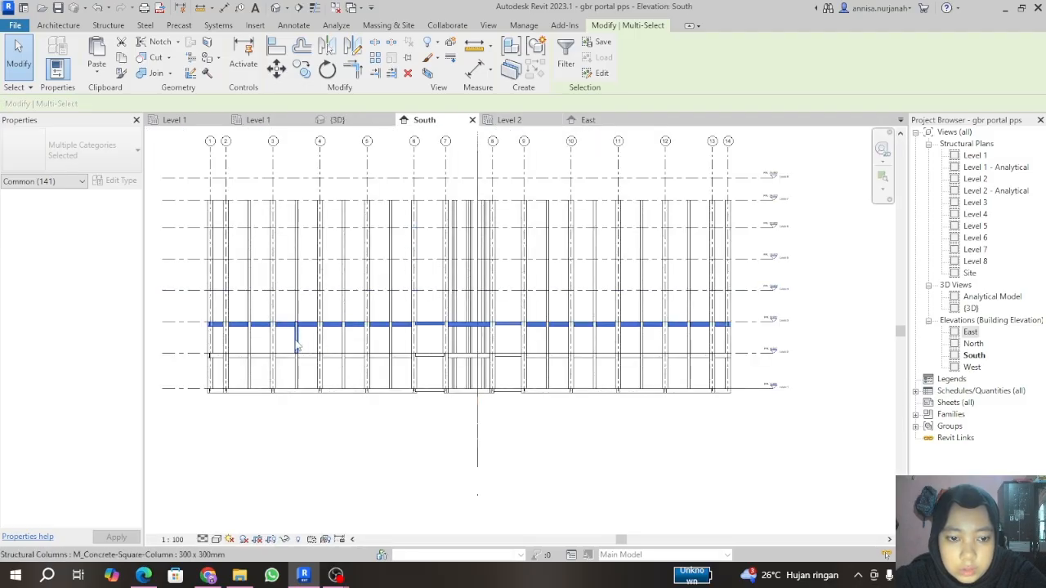
Step: Copy the Level 3 framing in the South elevation and paste it aligned to Level 4
{"action": "left_click", "coordinate": [512, 121]}
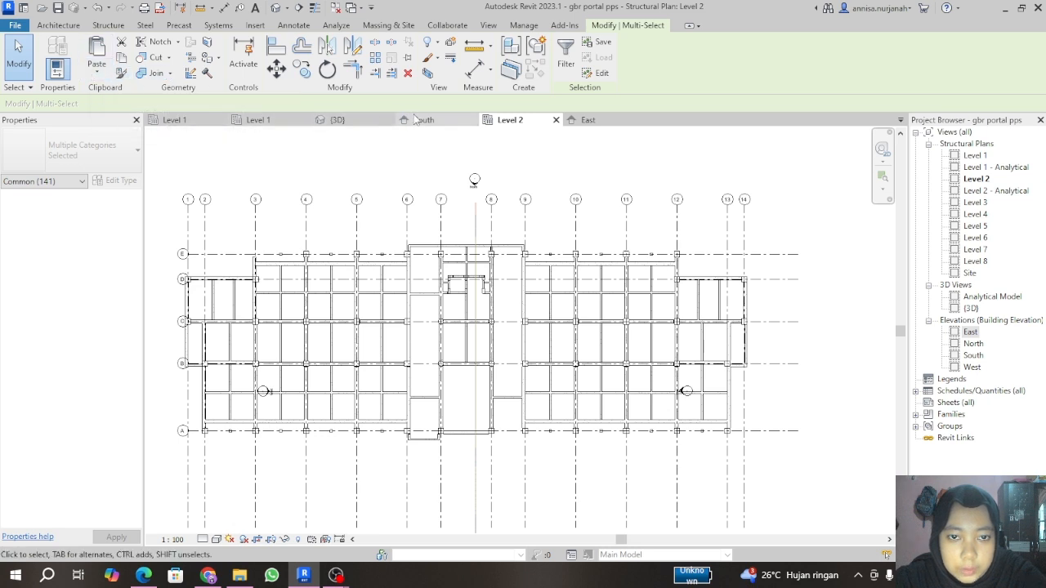
{"action": "left_click", "coordinate": [420, 120]}
{"action": "left_click", "coordinate": [119, 63]}
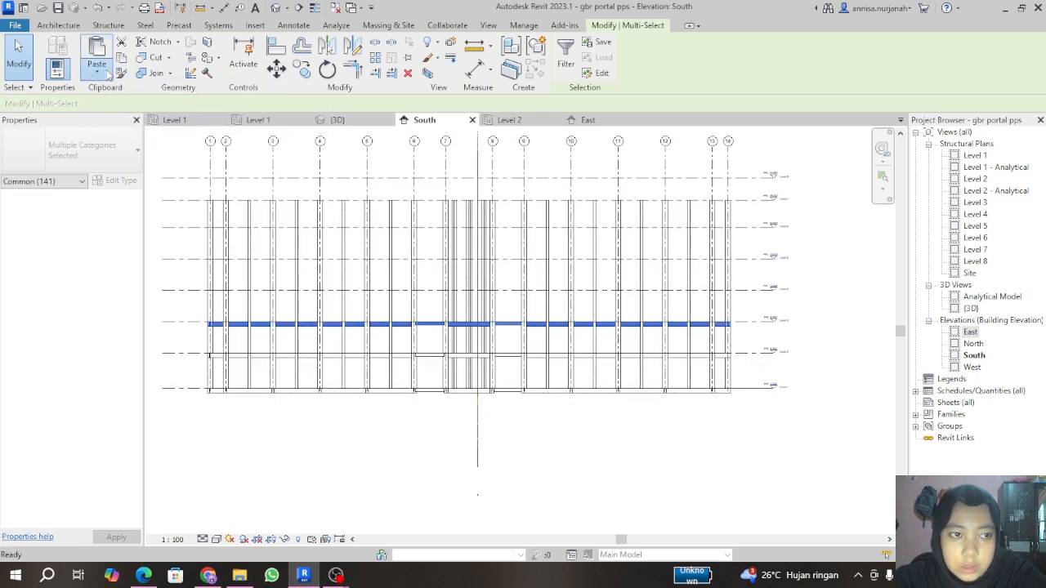
{"action": "left_click", "coordinate": [98, 72]}
{"action": "left_click", "coordinate": [122, 120]}
{"action": "left_click", "coordinate": [459, 229]}
{"action": "left_click", "coordinate": [491, 384]}
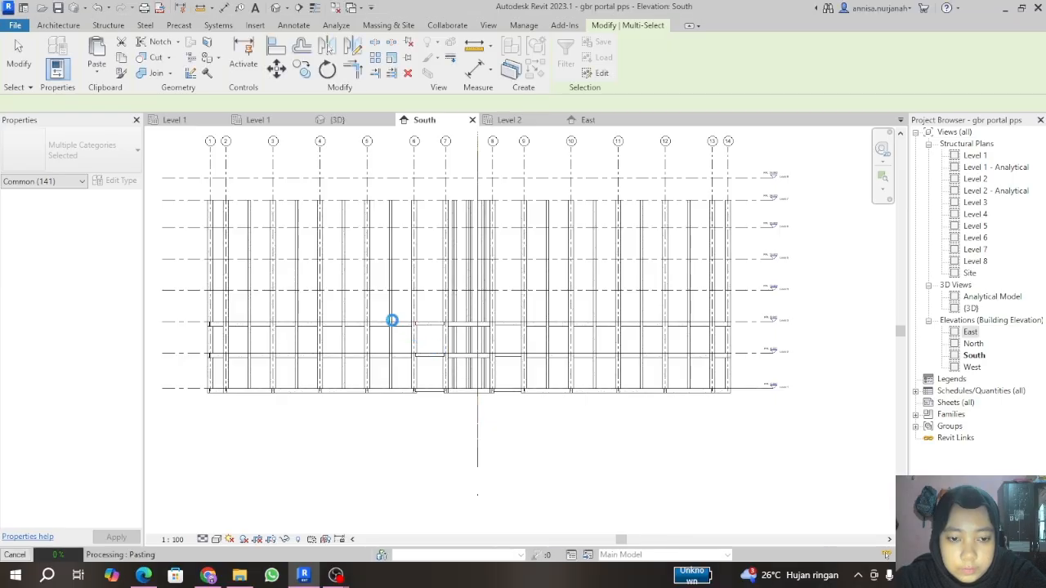
Step: Paste the copied structural framing aligned to Level 5
{"action": "left_click", "coordinate": [97, 72]}
{"action": "left_click", "coordinate": [120, 117]}
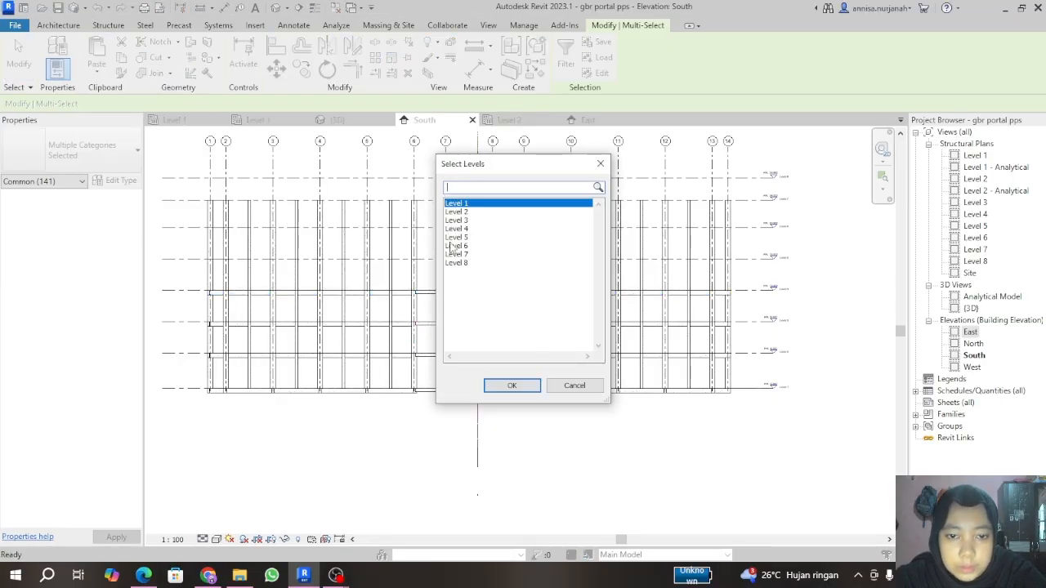
{"action": "left_click", "coordinate": [455, 238]}
{"action": "left_click", "coordinate": [518, 383]}
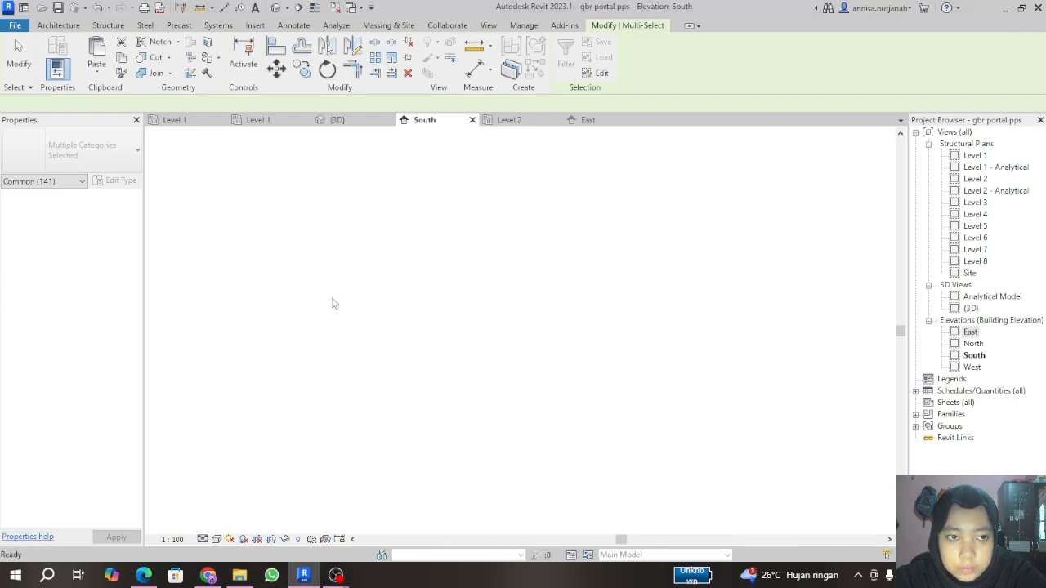
Step: Paste the copied structural framing aligned to Level 6
{"action": "left_click", "coordinate": [97, 72]}
{"action": "left_click", "coordinate": [120, 119]}
{"action": "left_click", "coordinate": [456, 245]}
{"action": "left_click", "coordinate": [508, 385]}
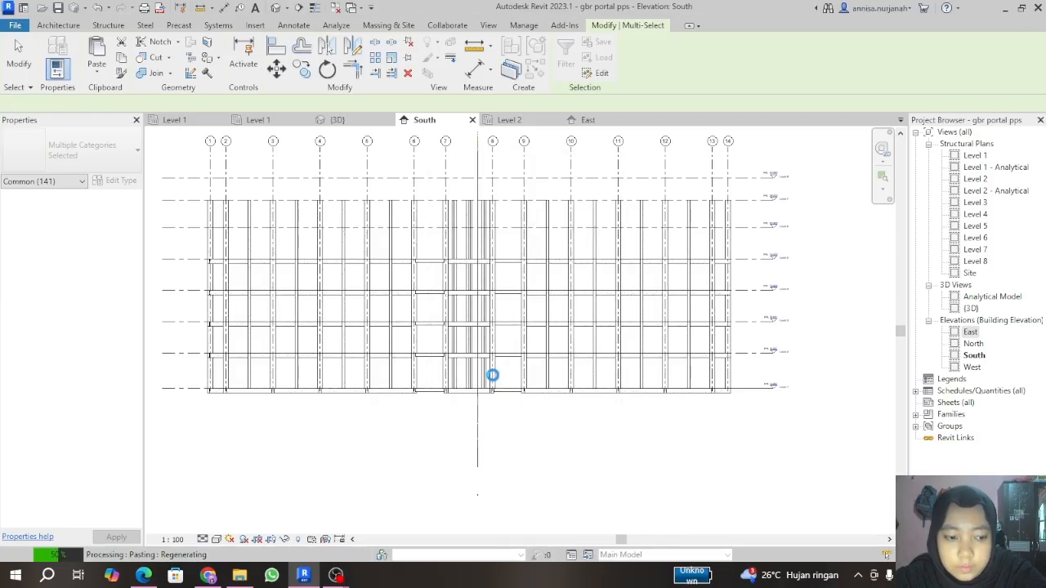
Step: Paste the copied structural framing aligned to Level 7 and open the 3D view to inspect the whole frame
{"action": "left_click", "coordinate": [97, 71]}
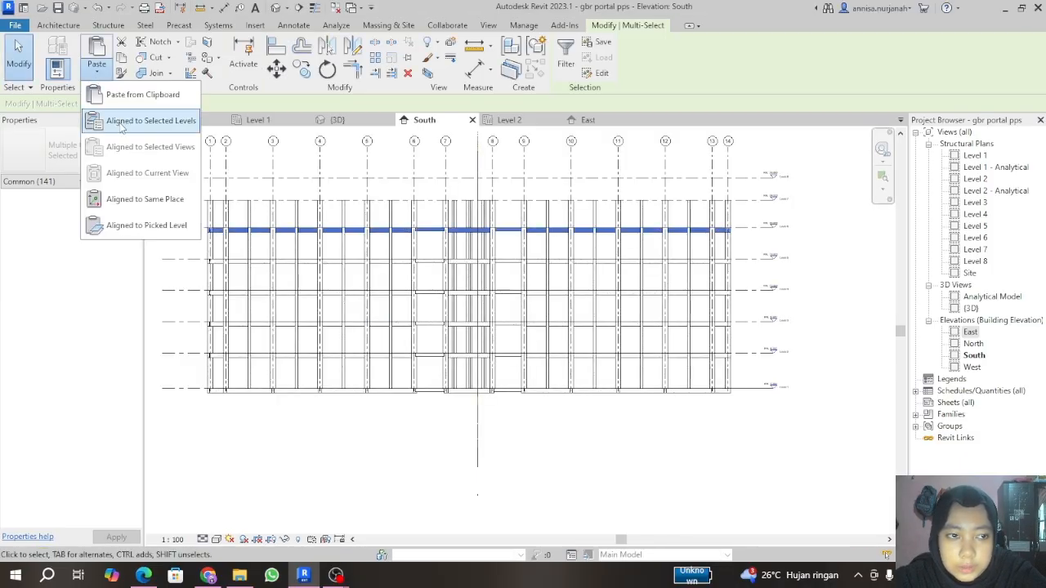
{"action": "left_click", "coordinate": [120, 118]}
{"action": "left_click", "coordinate": [469, 253]}
{"action": "left_click", "coordinate": [496, 383]}
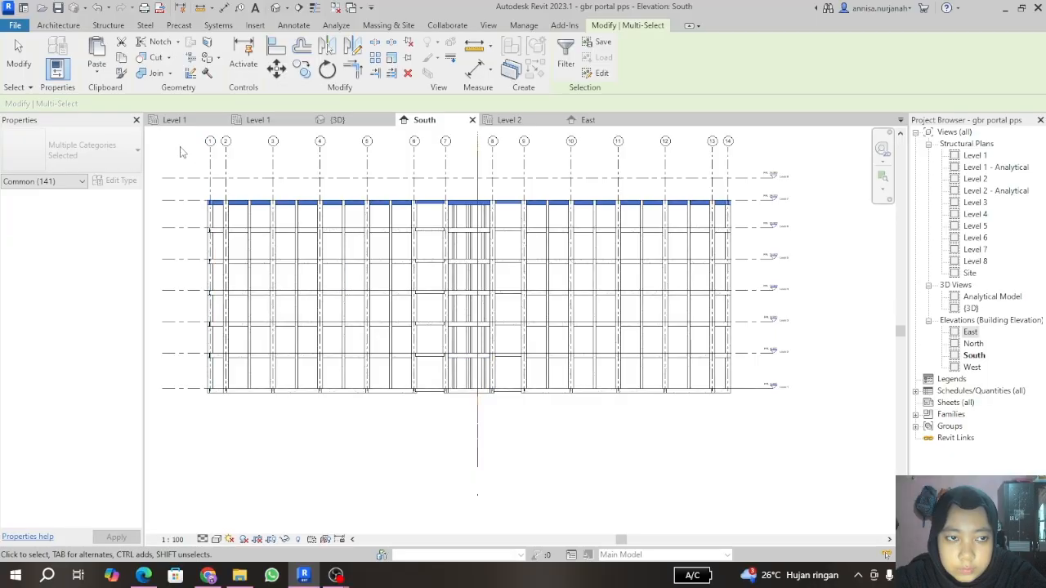
{"action": "left_click", "coordinate": [330, 120]}
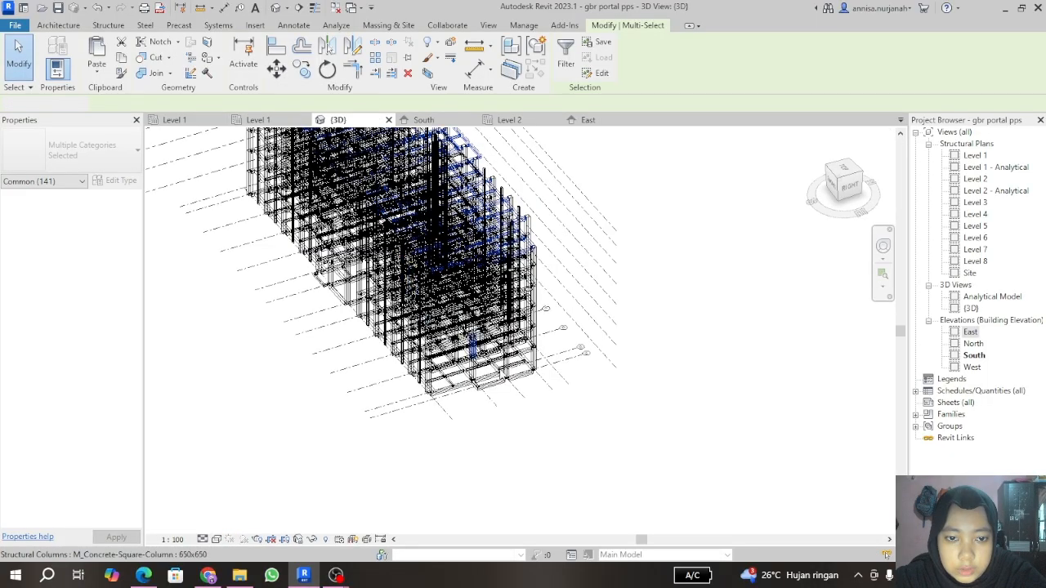
{"action": "left_click", "coordinate": [621, 439]}
{"action": "scroll", "coordinate": [326, 425], "scroll_direction": "down", "scroll_amount": 2}
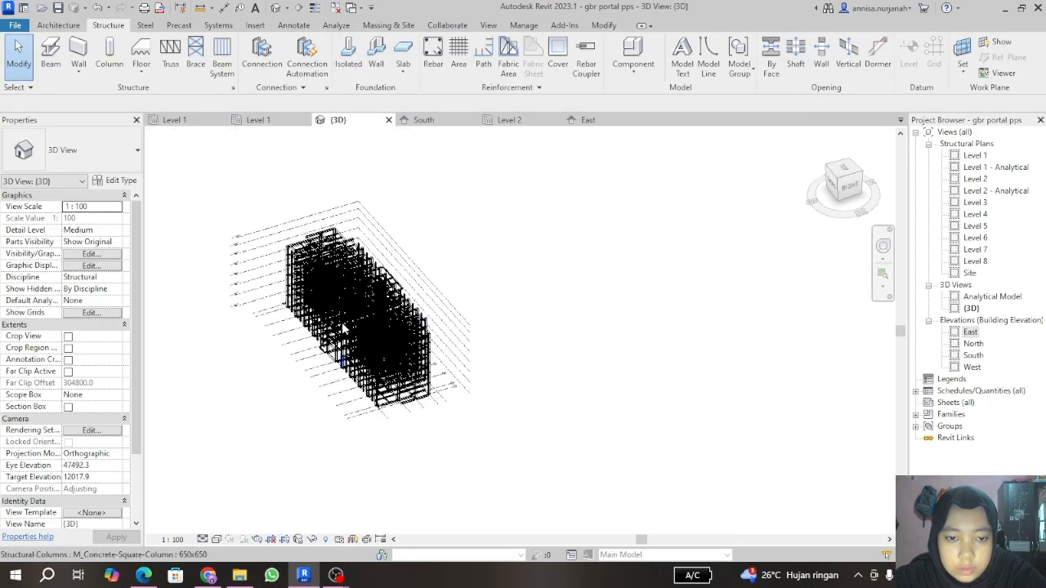
{"action": "scroll", "coordinate": [348, 297], "scroll_direction": "up", "scroll_amount": 2}
{"action": "scroll", "coordinate": [348, 297], "scroll_direction": "up", "scroll_amount": 1}
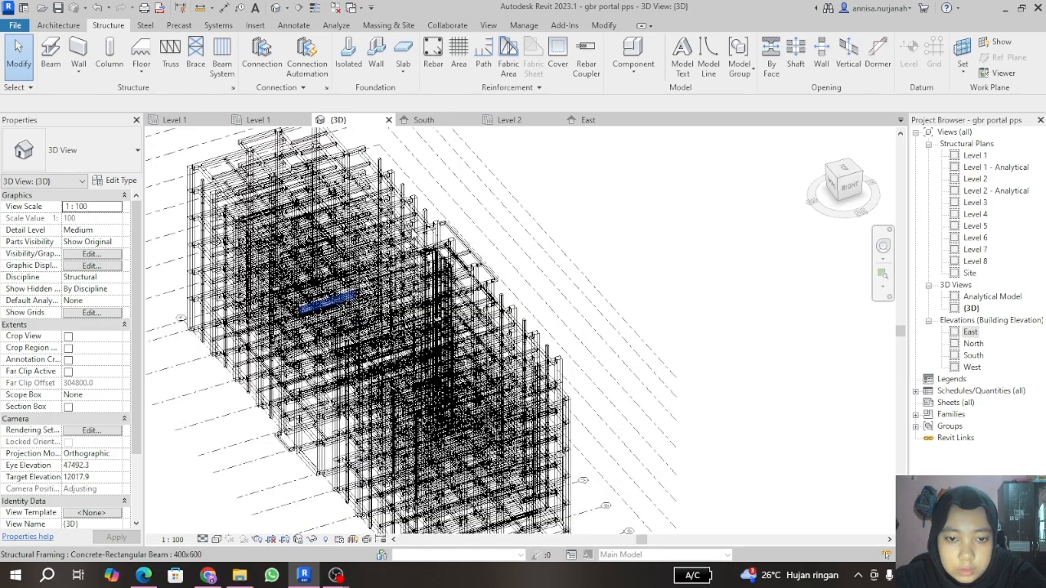
Step: Examine the full-height wireframe frame in the 3D view, from the right side and from an angled overhead viewpoint
{"action": "scroll", "coordinate": [450, 222], "scroll_direction": "up", "scroll_amount": 2}
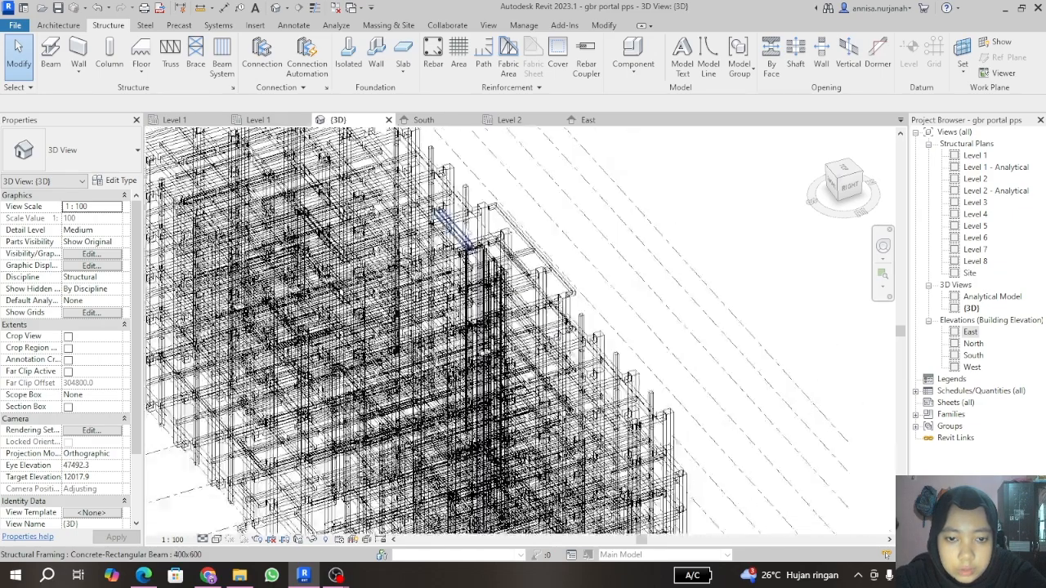
{"action": "scroll", "coordinate": [458, 222], "scroll_direction": "down", "scroll_amount": 3}
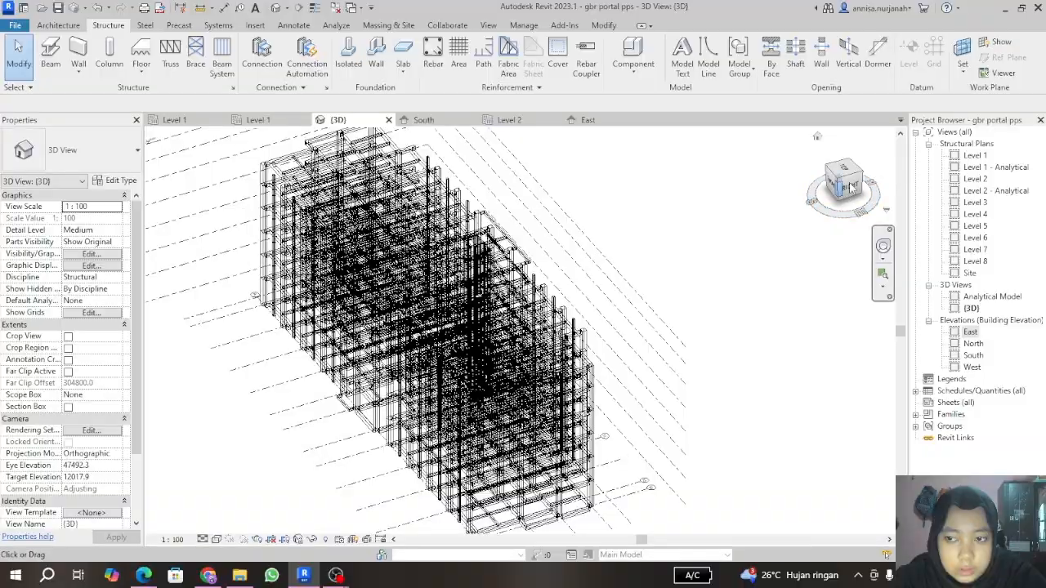
{"action": "left_click", "coordinate": [850, 186]}
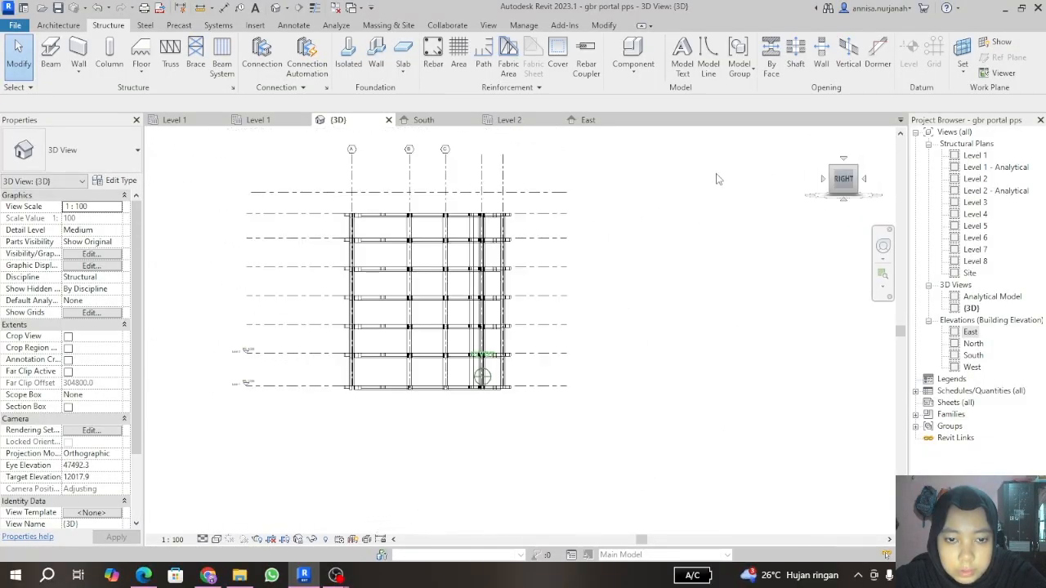
{"action": "mouse_move", "coordinate": [716, 179]}
{"action": "middle_mouse_down", "text": "shift"}
{"action": "mouse_move", "coordinate": [717, 201]}
{"action": "mouse_move", "coordinate": [810, 202]}
{"action": "mouse_move", "coordinate": [720, 256]}
{"action": "mouse_move", "coordinate": [726, 318]}
{"action": "mouse_move", "coordinate": [727, 263]}
{"action": "mouse_move", "coordinate": [759, 204]}
{"action": "mouse_move", "coordinate": [719, 254]}
{"action": "mouse_move", "coordinate": [645, 201]}
{"action": "mouse_move", "coordinate": [636, 177]}
{"action": "middle_mouse_up", "text": "shift"}
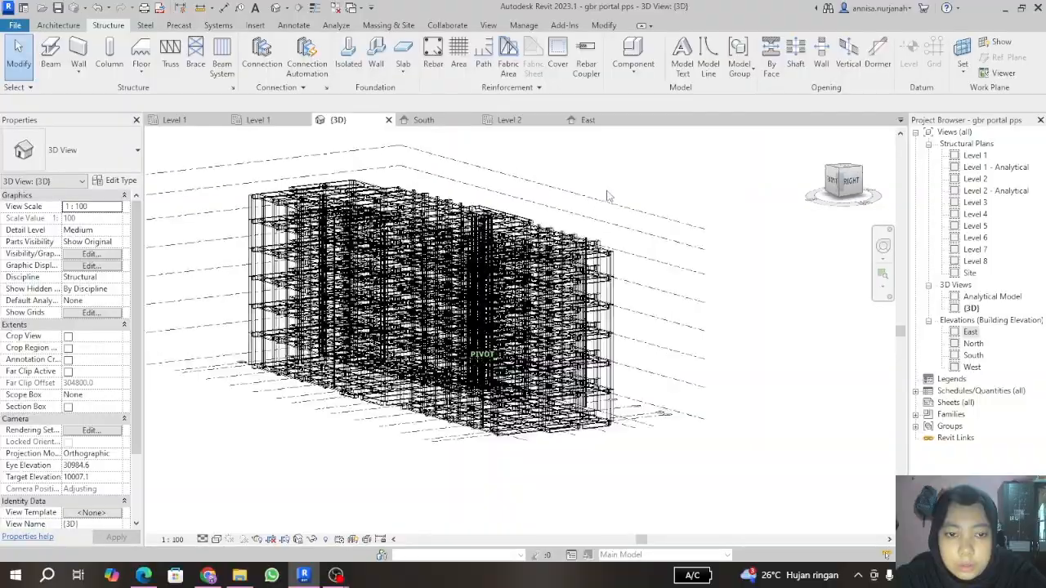
{"action": "mouse_move", "coordinate": [607, 196]}
{"action": "middle_mouse_down", "text": "shift"}
{"action": "mouse_move", "coordinate": [588, 236]}
{"action": "mouse_move", "coordinate": [499, 185]}
{"action": "middle_mouse_up", "text": "shift"}
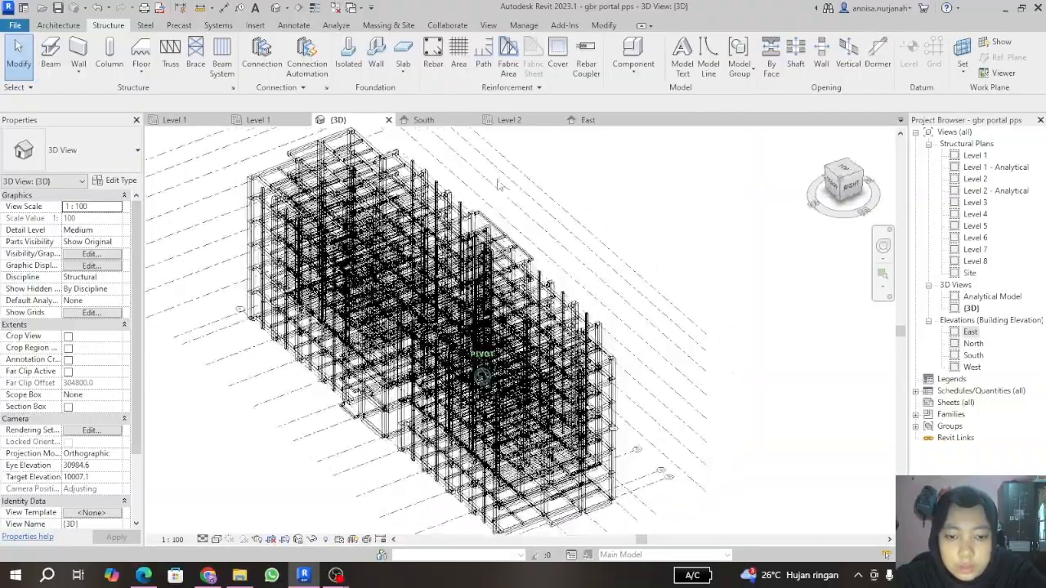
{"action": "scroll", "coordinate": [841, 242], "scroll_direction": "down", "scroll_amount": 3}
{"action": "scroll", "coordinate": [705, 283], "scroll_direction": "up", "scroll_amount": 4}
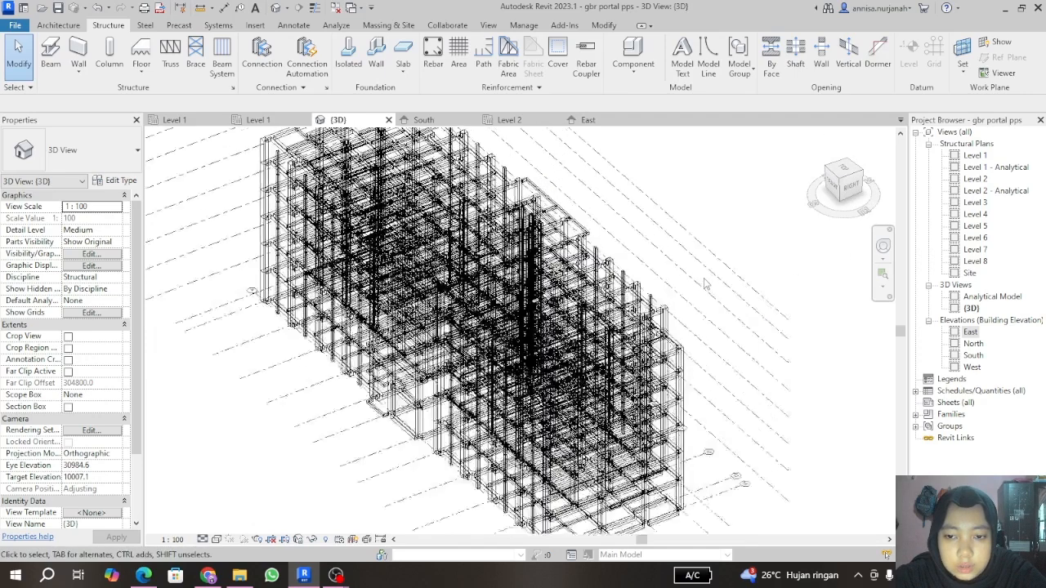
{"action": "scroll", "coordinate": [704, 282], "scroll_direction": "up", "scroll_amount": 1}
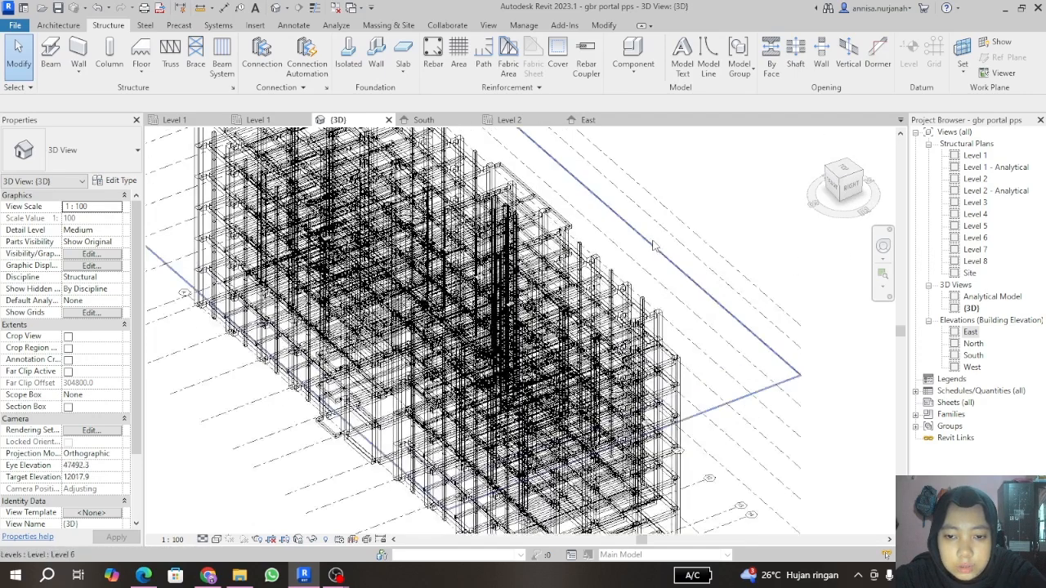
Step: Set the 3D view's visual style to Consistent Colors and inspect the building frame from the front-right corner
{"action": "left_click", "coordinate": [217, 539]}
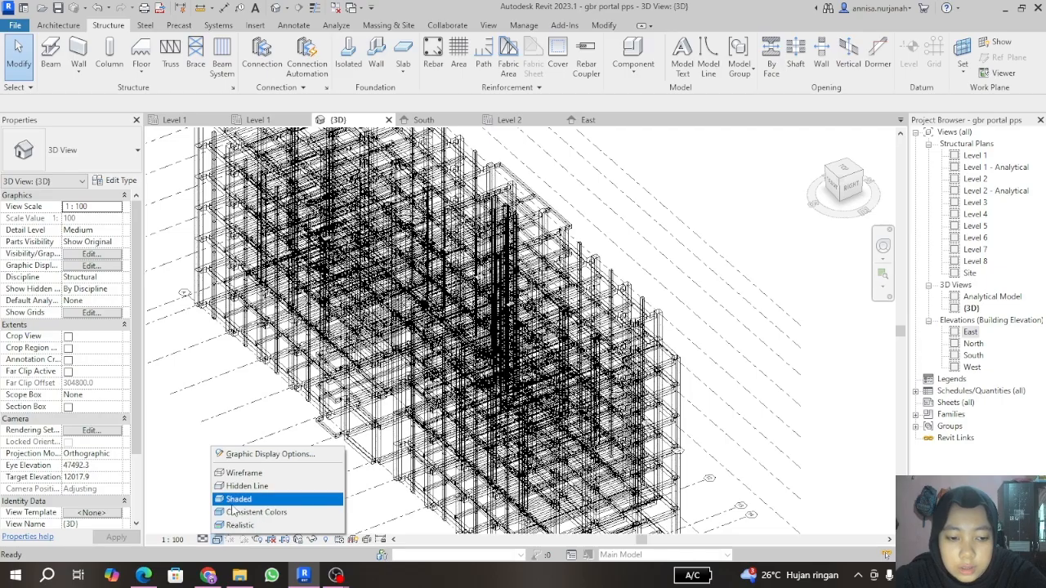
{"action": "left_click", "coordinate": [241, 512]}
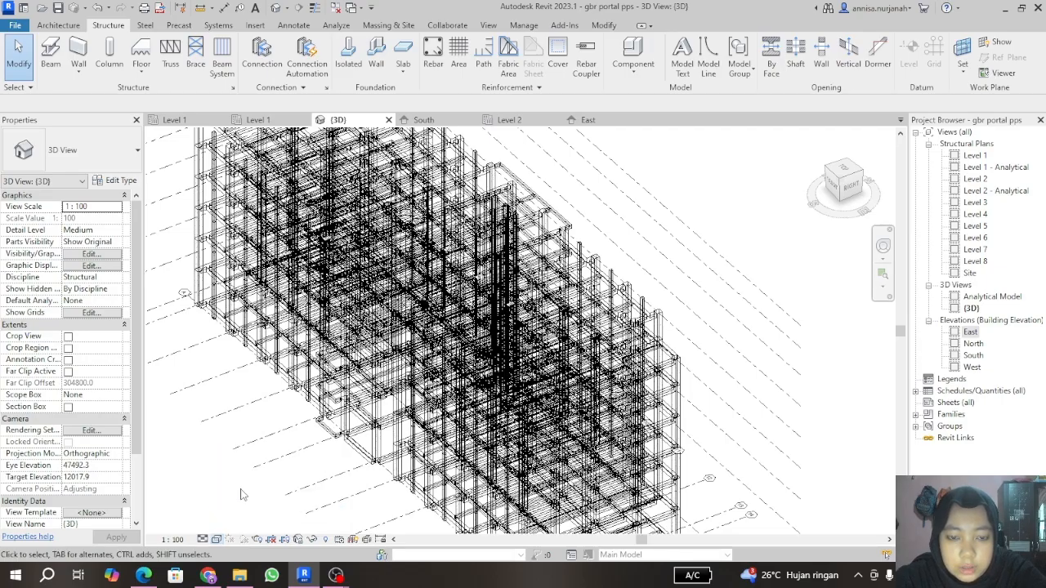
{"action": "scroll", "coordinate": [333, 305], "scroll_direction": "down", "scroll_amount": 5}
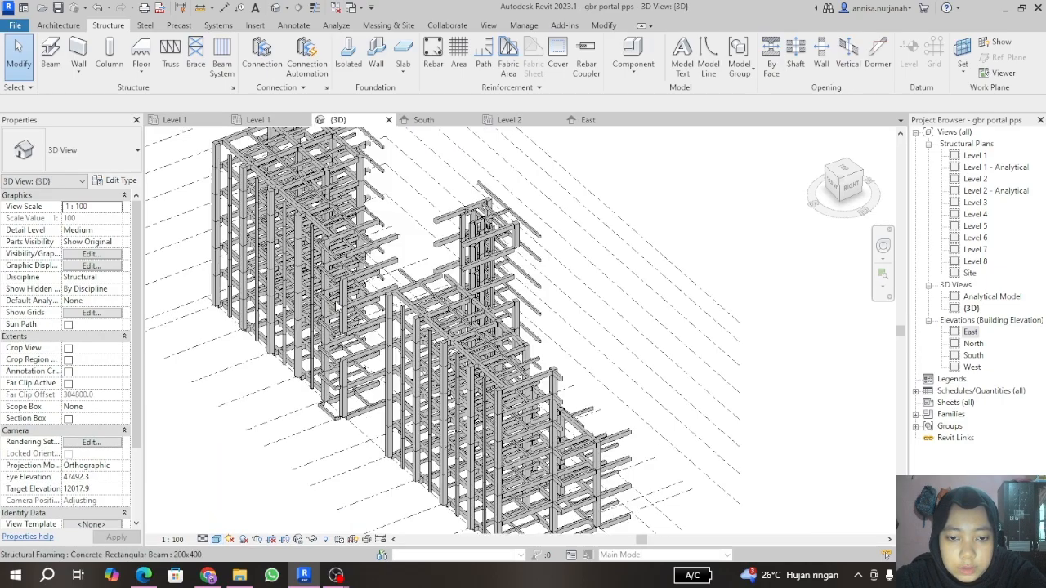
{"action": "scroll", "coordinate": [381, 323], "scroll_direction": "up", "scroll_amount": 2}
{"action": "scroll", "coordinate": [666, 250], "scroll_direction": "up", "scroll_amount": 3}
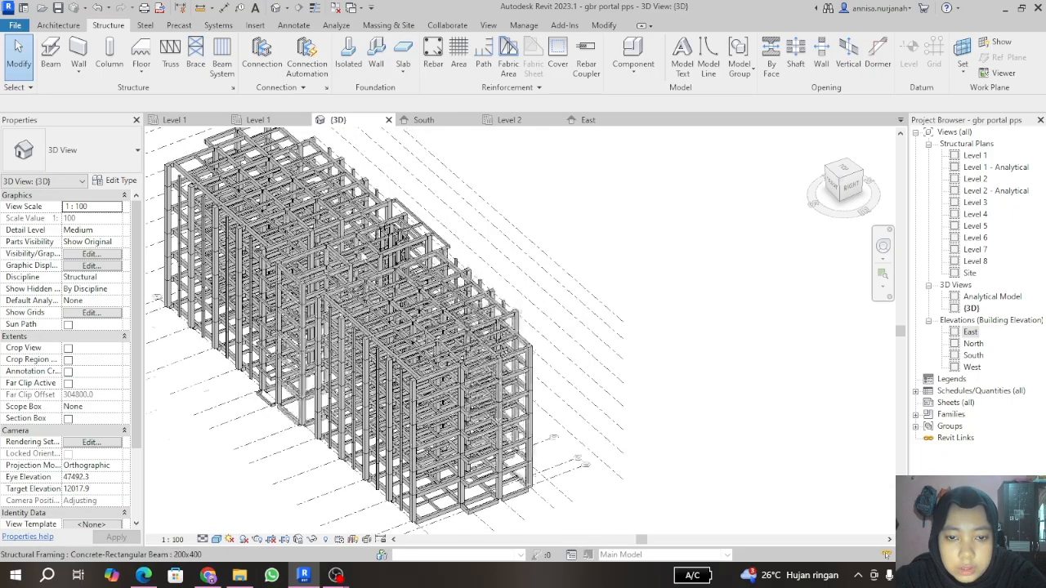
{"action": "left_click_drag", "start_coordinate": [846, 177], "coordinate": [791, 167]}
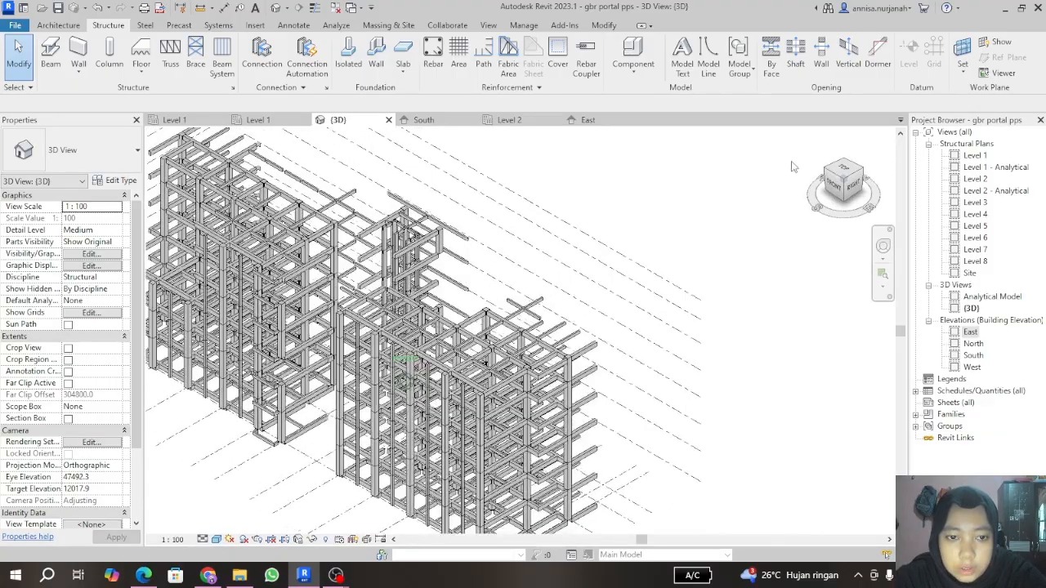
Step: Check the beam and column layout in the Level 1 structural plan and the Level 2 plan
{"action": "left_click", "coordinate": [258, 120]}
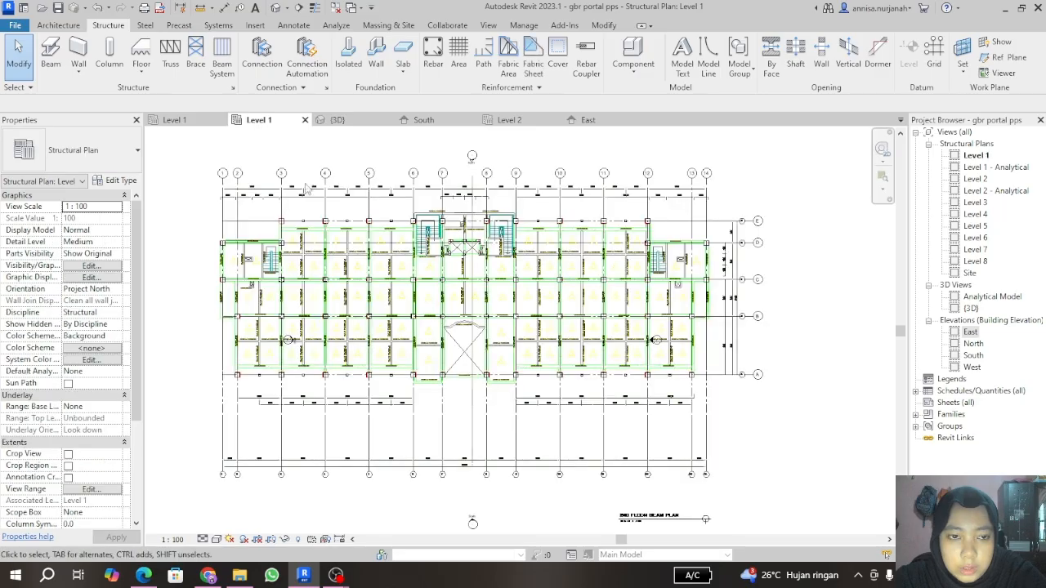
{"action": "scroll", "coordinate": [275, 240], "scroll_direction": "up", "scroll_amount": 4}
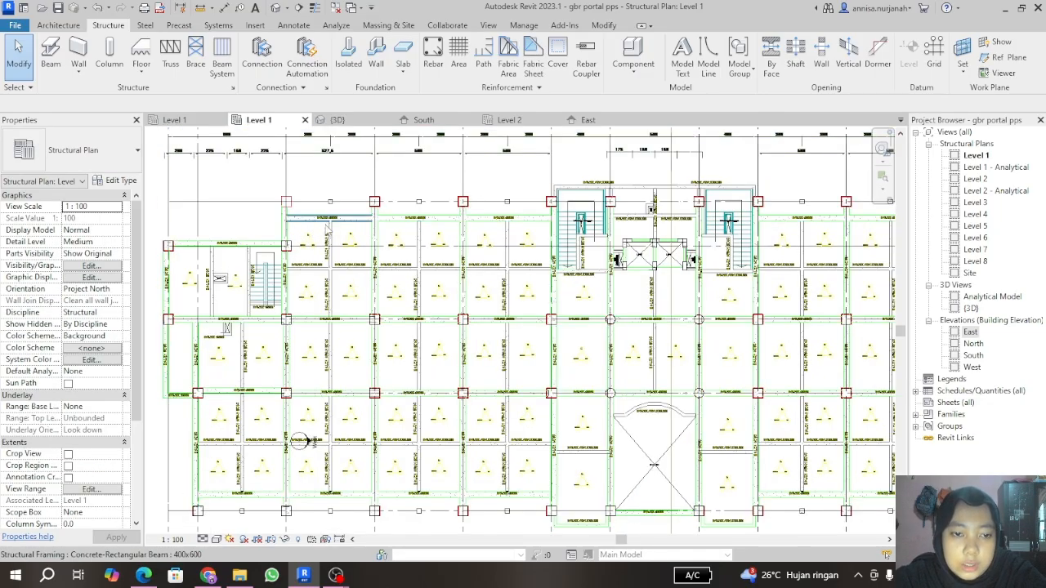
{"action": "scroll", "coordinate": [400, 253], "scroll_direction": "down", "scroll_amount": 1}
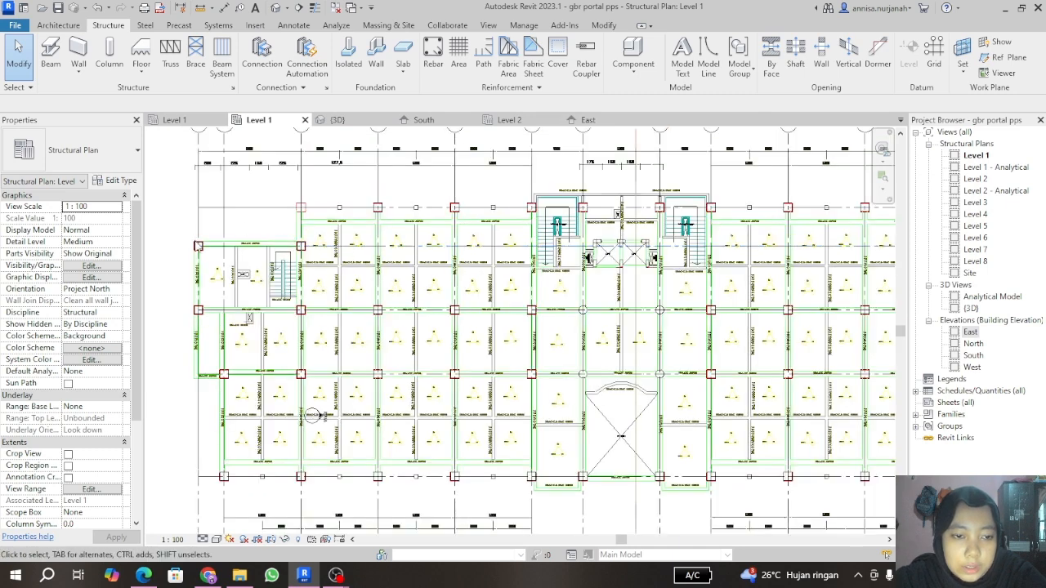
{"action": "scroll", "coordinate": [314, 415], "scroll_direction": "down", "scroll_amount": 3}
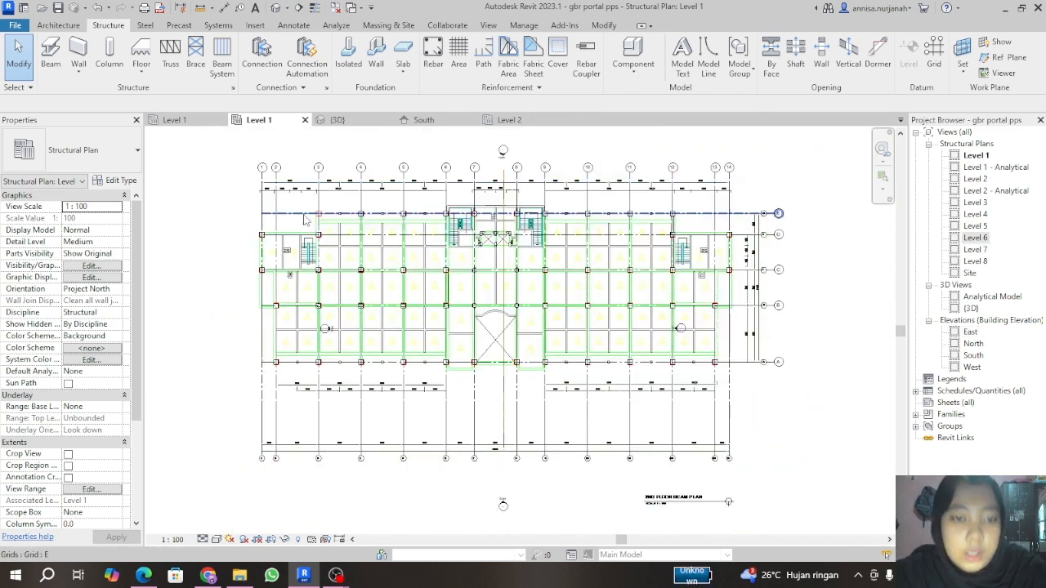
{"action": "scroll", "coordinate": [303, 219], "scroll_direction": "up", "scroll_amount": 2}
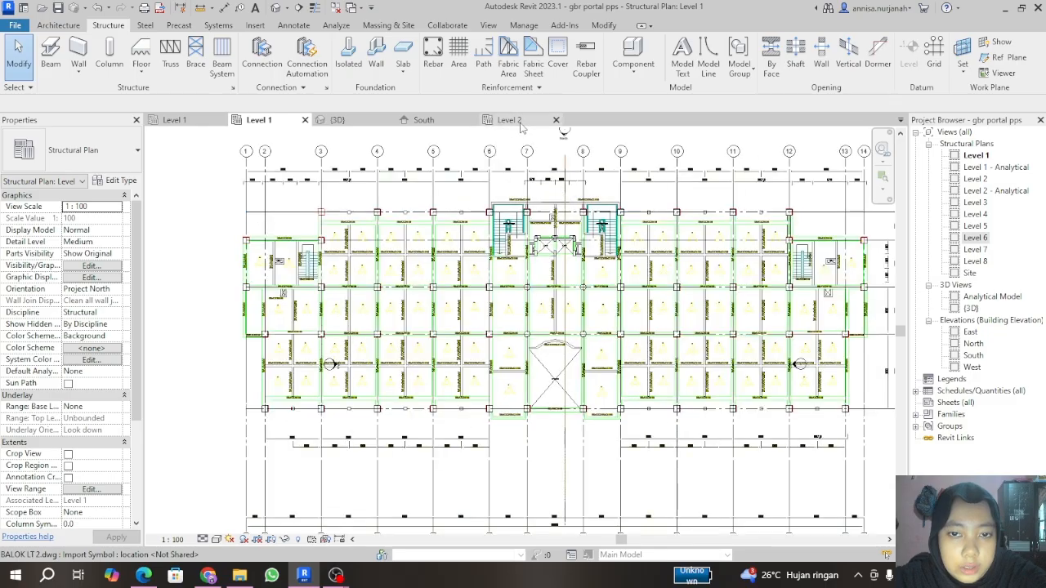
{"action": "left_click", "coordinate": [515, 121]}
{"action": "scroll", "coordinate": [276, 255], "scroll_direction": "down", "scroll_amount": 3}
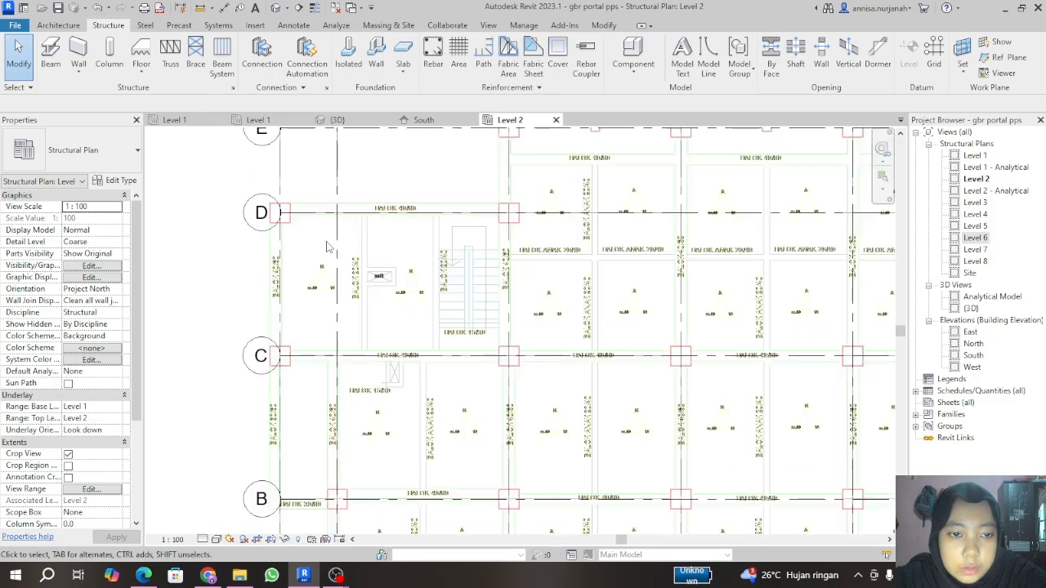
{"action": "scroll", "coordinate": [307, 291], "scroll_direction": "down", "scroll_amount": 2}
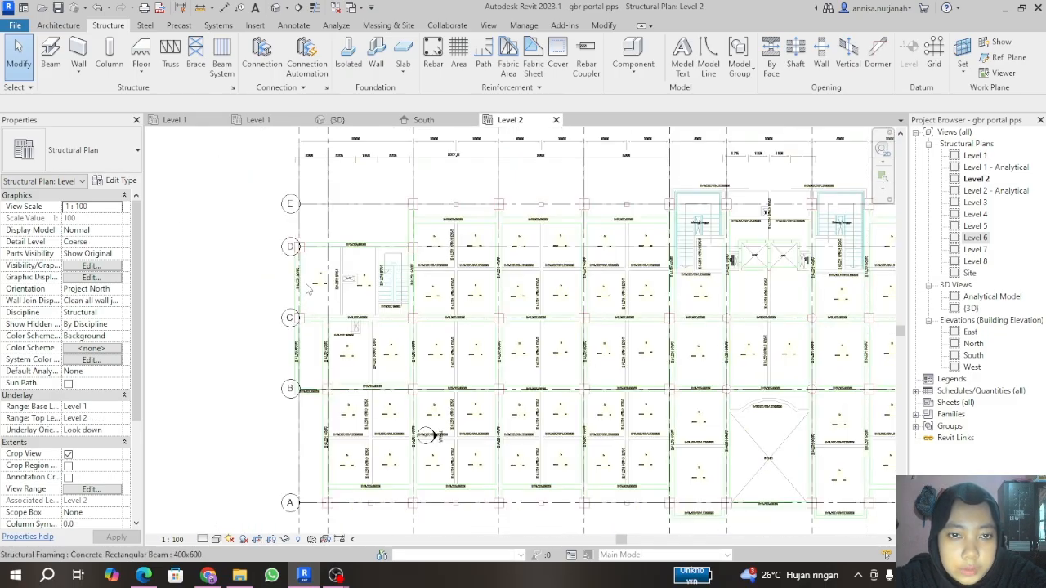
Step: Start a Generic 300mm structural floor on Level 2 and sketch 2824.9 by 4800 mm and 2300 by 4750 mm rectangles between grids D and C
{"action": "left_click", "coordinate": [142, 74]}
{"action": "left_click", "coordinate": [173, 100]}
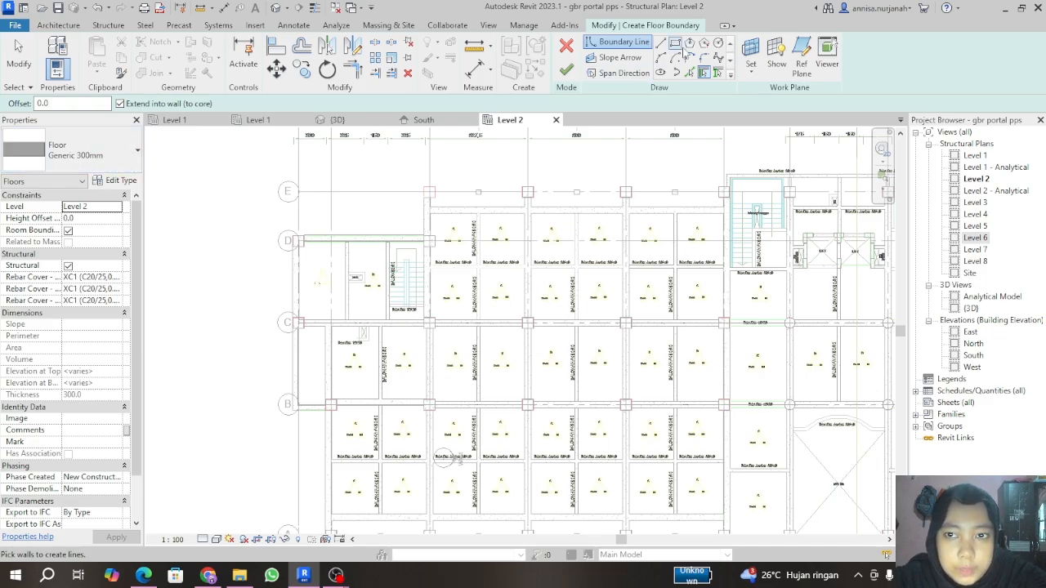
{"action": "left_click", "coordinate": [675, 42]}
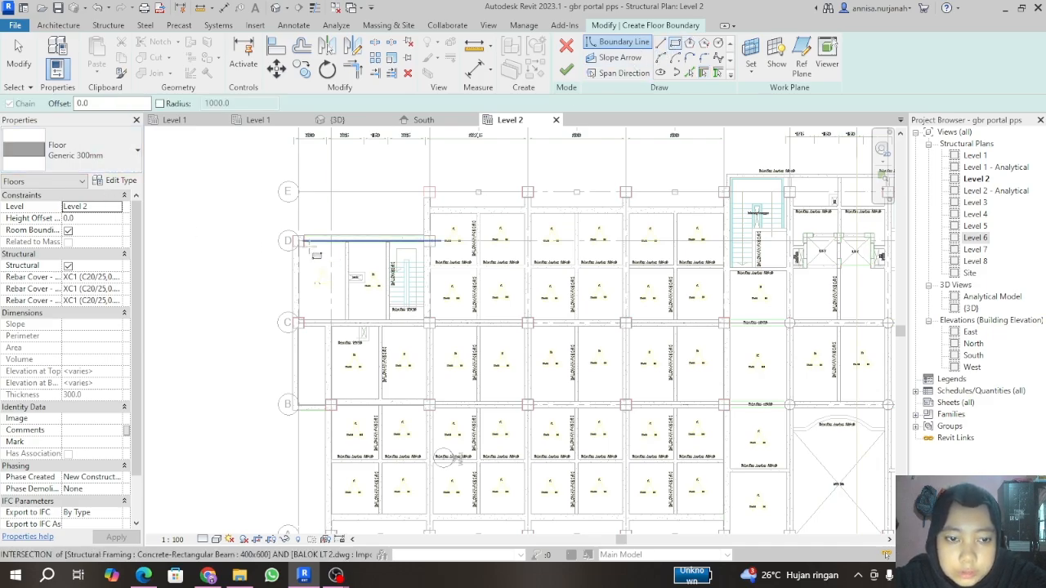
{"action": "scroll", "coordinate": [316, 254], "scroll_direction": "up", "scroll_amount": 2}
{"action": "scroll", "coordinate": [309, 248], "scroll_direction": "up", "scroll_amount": 2}
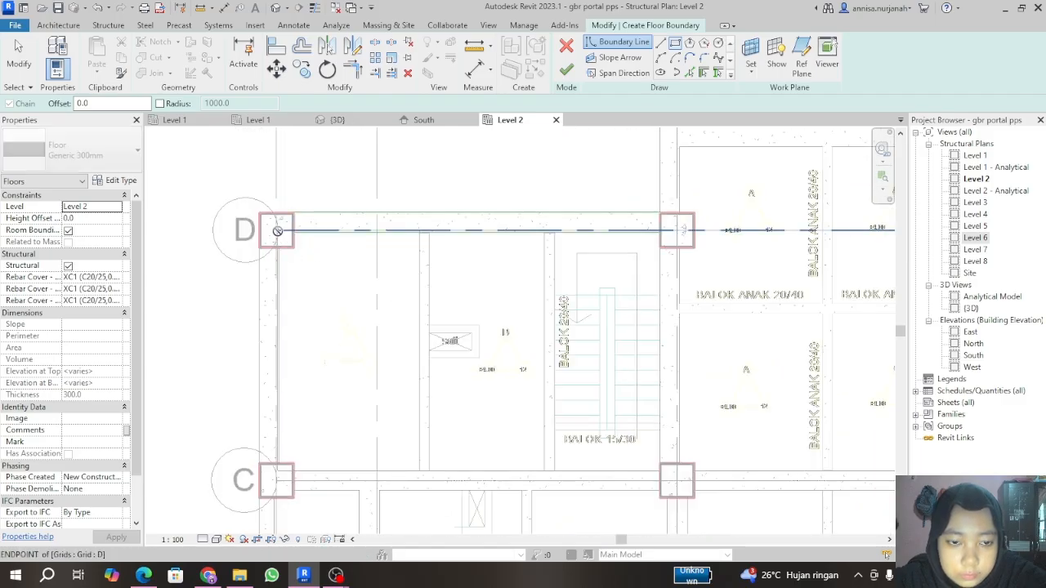
{"action": "left_click", "coordinate": [278, 230]}
{"action": "left_click", "coordinate": [427, 471]}
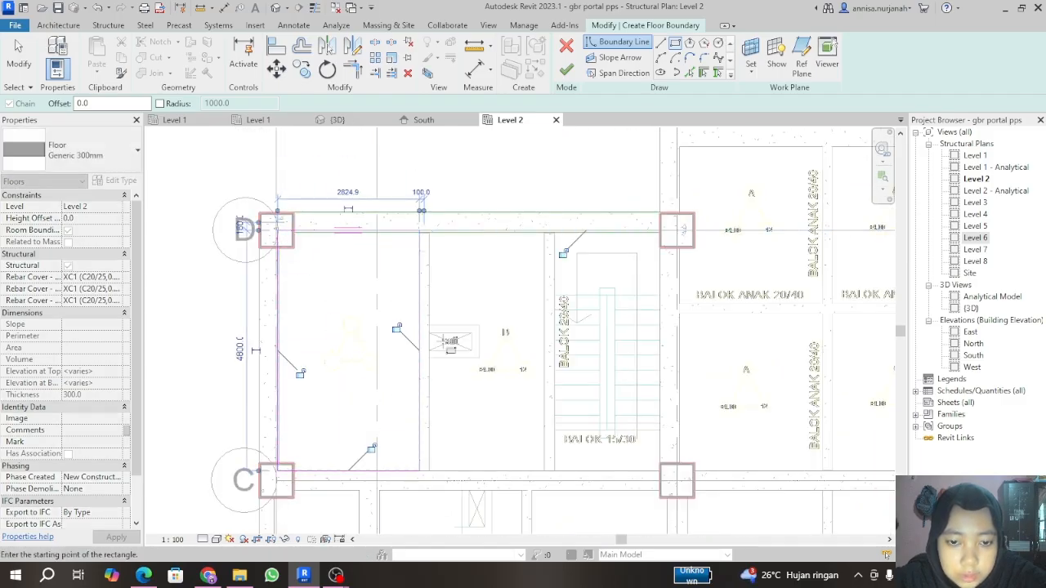
{"action": "left_click", "coordinate": [546, 473]}
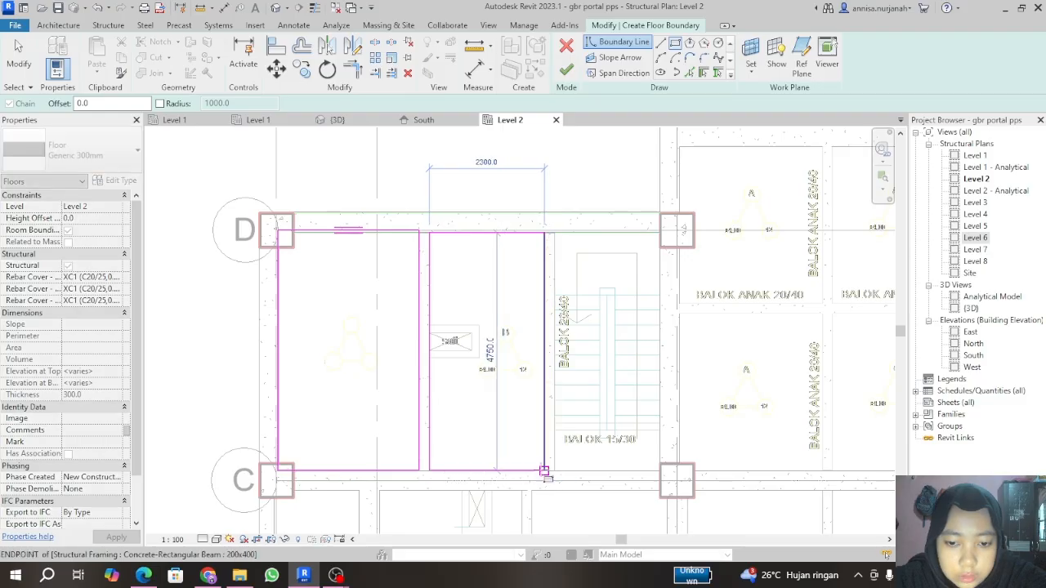
{"action": "left_click", "coordinate": [545, 474]}
Step: Add a 1675 by 5000 mm rectangular floor boundary in the outer strip between grids C and B
{"action": "scroll", "coordinate": [369, 248], "scroll_direction": "down", "scroll_amount": 4}
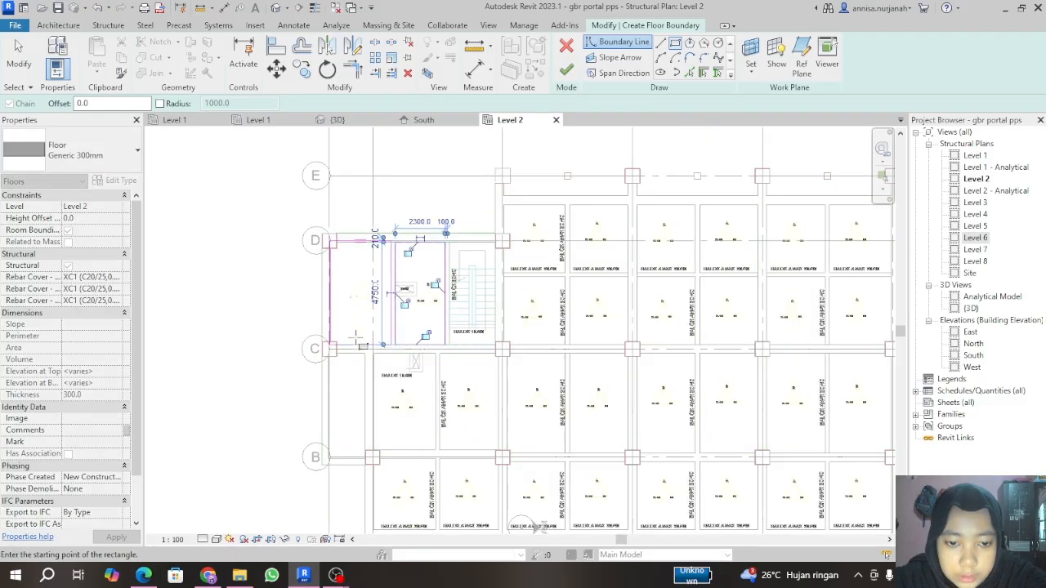
{"action": "scroll", "coordinate": [347, 398], "scroll_direction": "up", "scroll_amount": 2}
{"action": "left_click", "coordinate": [320, 326]}
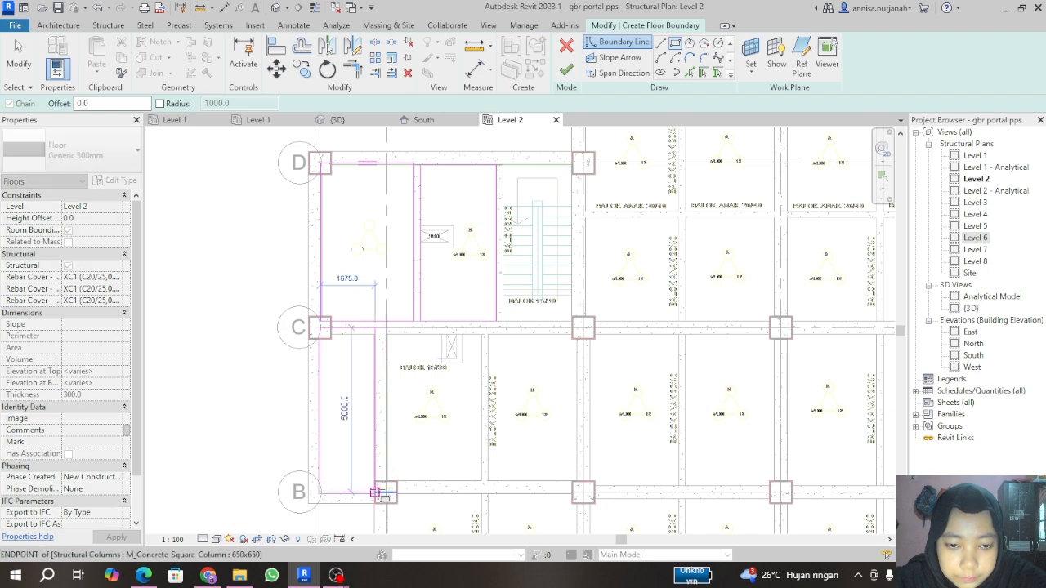
{"action": "left_click", "coordinate": [374, 492]}
Step: Sketch a 2851 by 4450 mm floor boundary in the adjacent bay between grids C and B and finish the floor
{"action": "scroll", "coordinate": [400, 431], "scroll_direction": "down", "scroll_amount": 3}
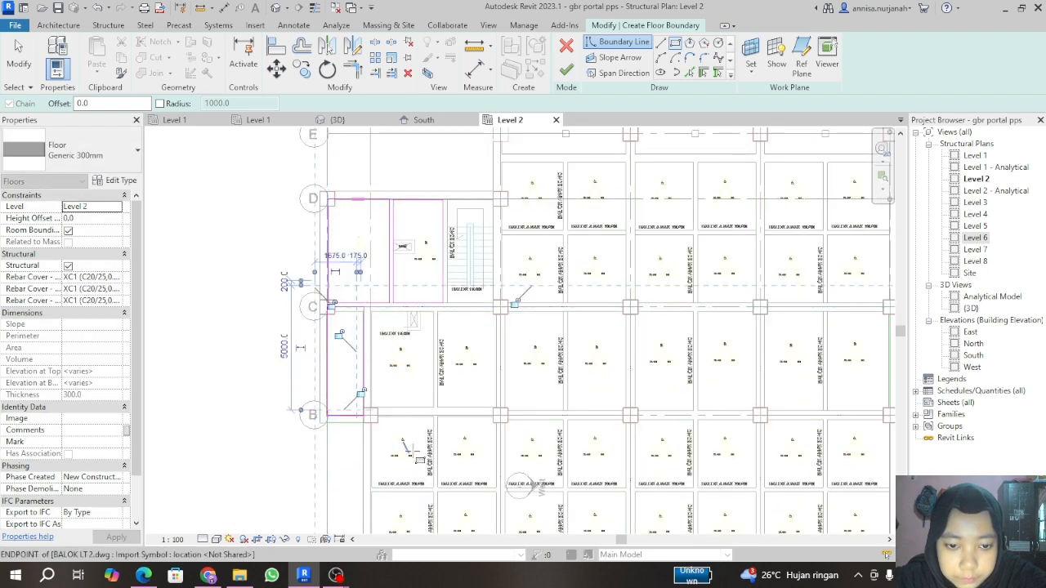
{"action": "scroll", "coordinate": [397, 428], "scroll_direction": "up", "scroll_amount": 3}
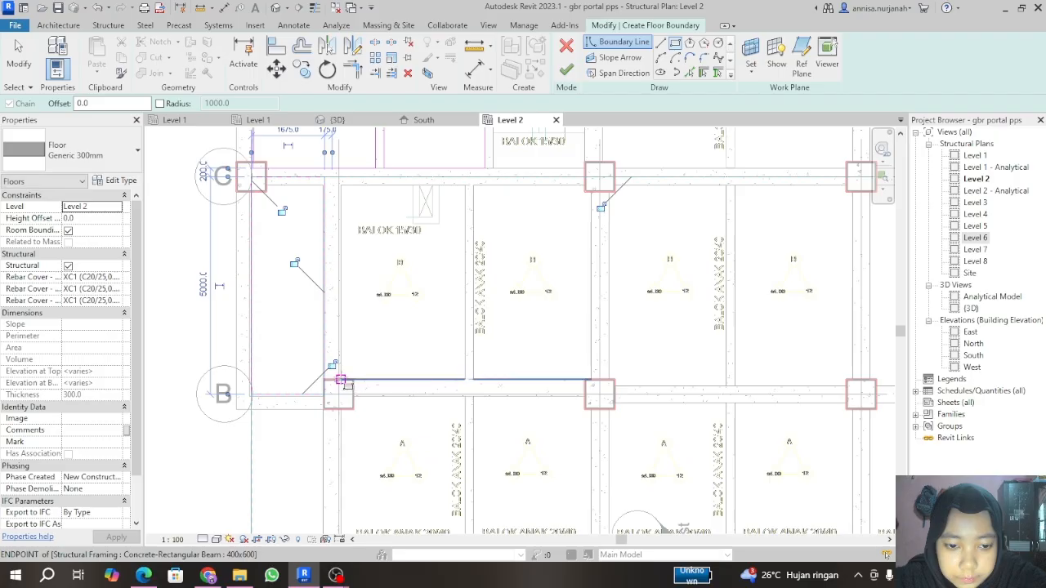
{"action": "scroll", "coordinate": [350, 385], "scroll_direction": "up", "scroll_amount": 2}
{"action": "left_click", "coordinate": [341, 380]}
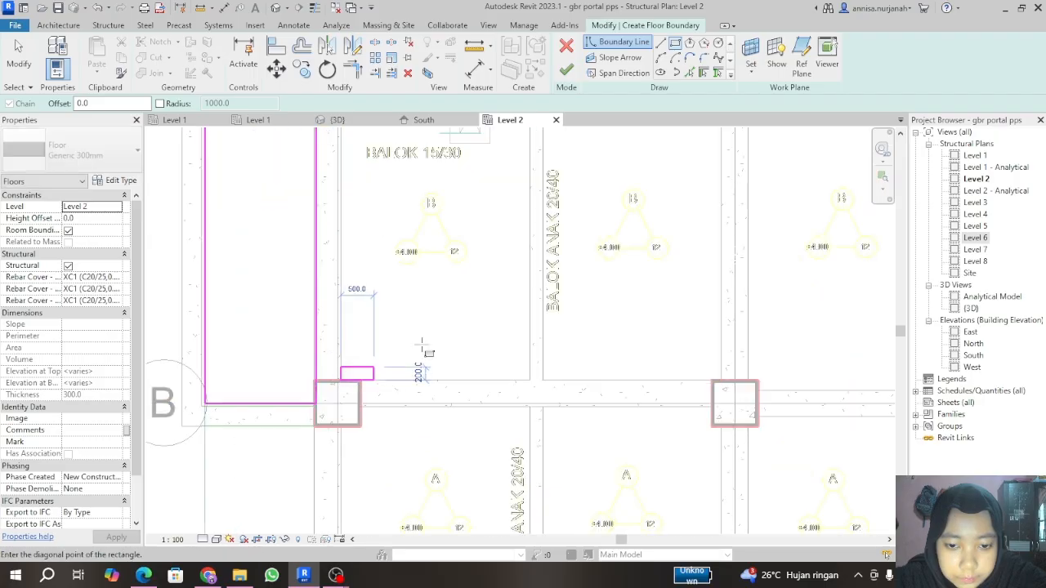
{"action": "scroll", "coordinate": [455, 346], "scroll_direction": "down", "scroll_amount": 2}
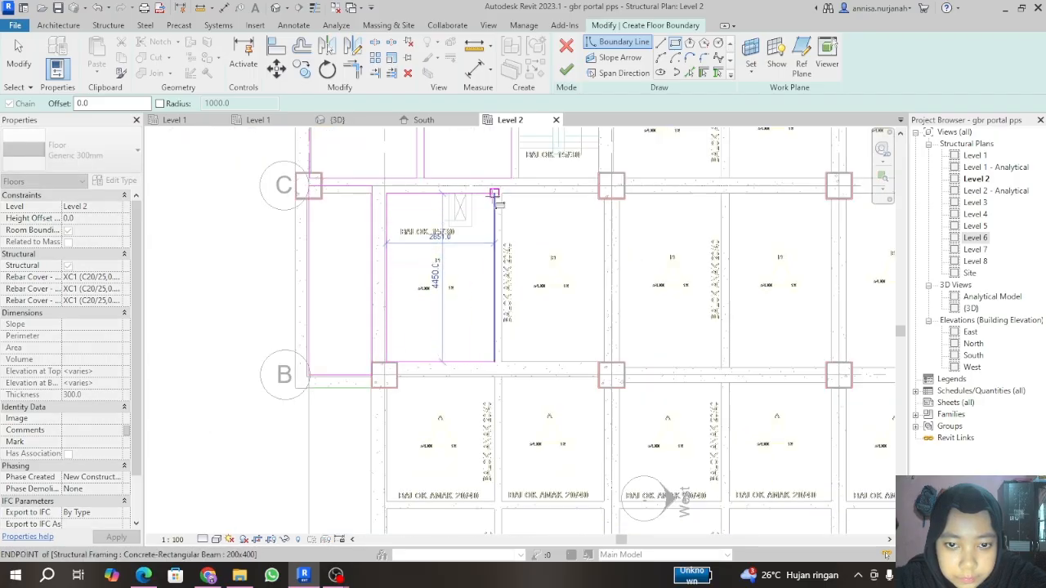
{"action": "left_click", "coordinate": [494, 193]}
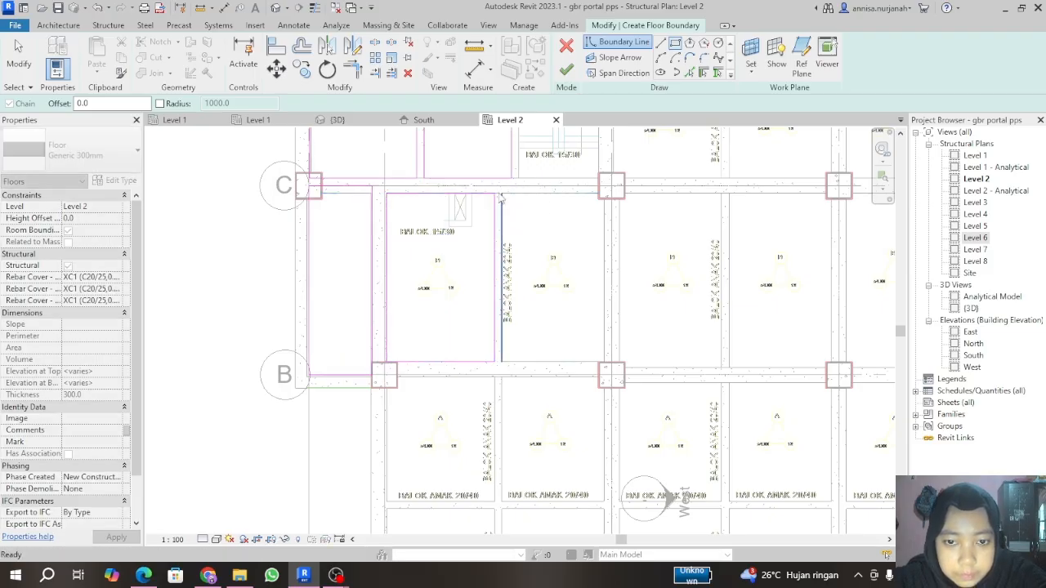
{"action": "key", "text": "Escape"}
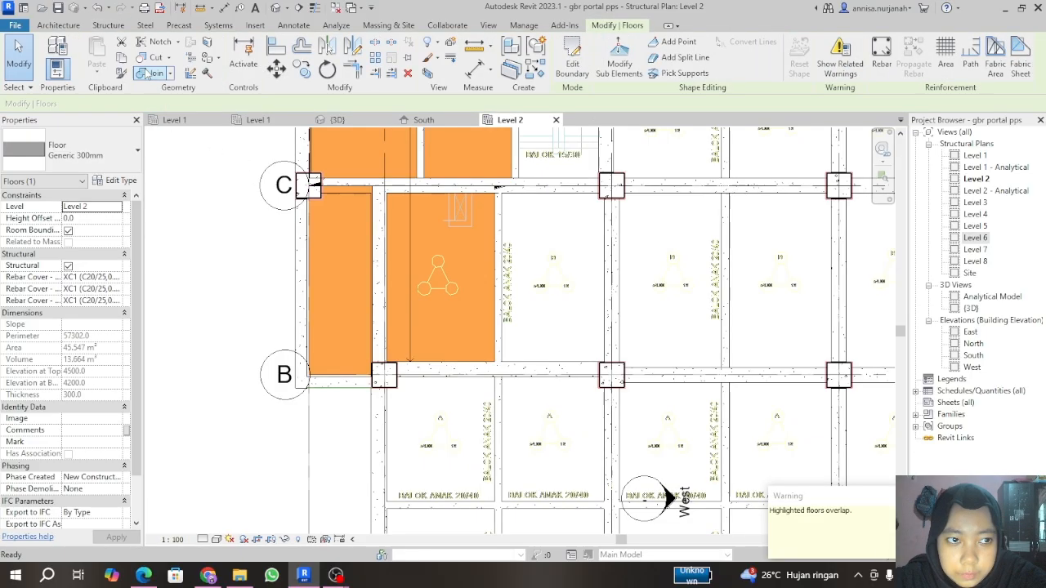
Step: Start a Generic 300mm structural floor on Level 2 and sketch two rectangles in adjacent bays between grids C and B, the second about 2700 by 4600 mm
{"action": "scroll", "coordinate": [275, 229], "scroll_direction": "down", "scroll_amount": 3}
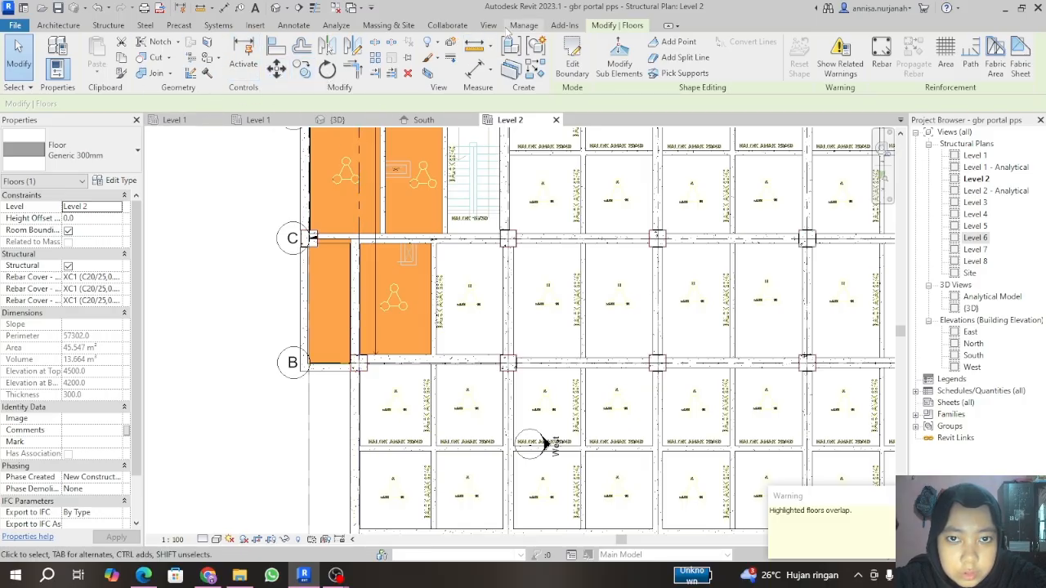
{"action": "left_click", "coordinate": [115, 26]}
{"action": "left_click", "coordinate": [143, 72]}
{"action": "left_click", "coordinate": [164, 95]}
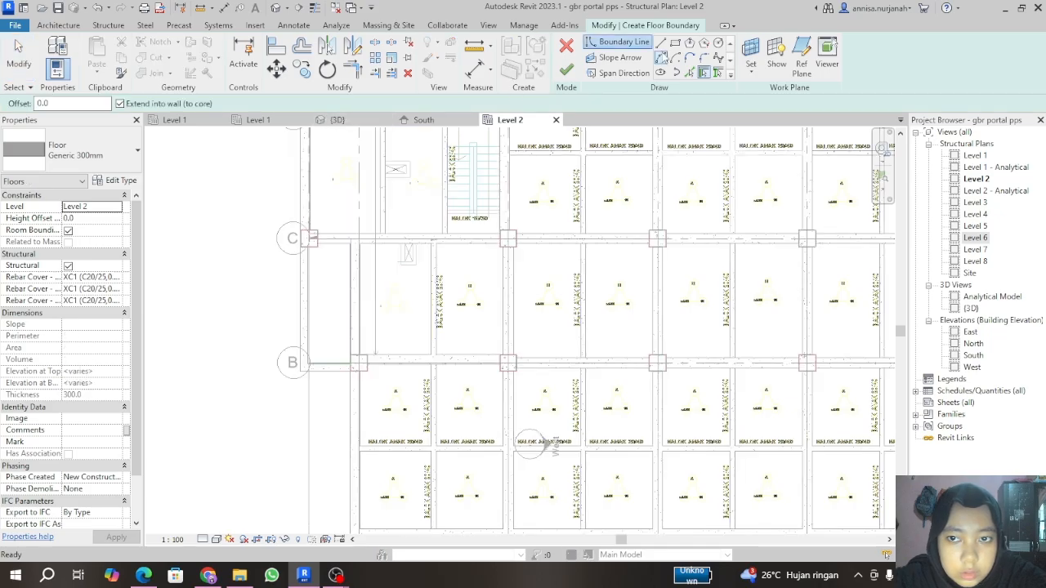
{"action": "left_click", "coordinate": [675, 43]}
{"action": "scroll", "coordinate": [330, 237], "scroll_direction": "down", "scroll_amount": 2}
{"action": "scroll", "coordinate": [413, 248], "scroll_direction": "up", "scroll_amount": 3}
{"action": "scroll", "coordinate": [402, 235], "scroll_direction": "up", "scroll_amount": 3}
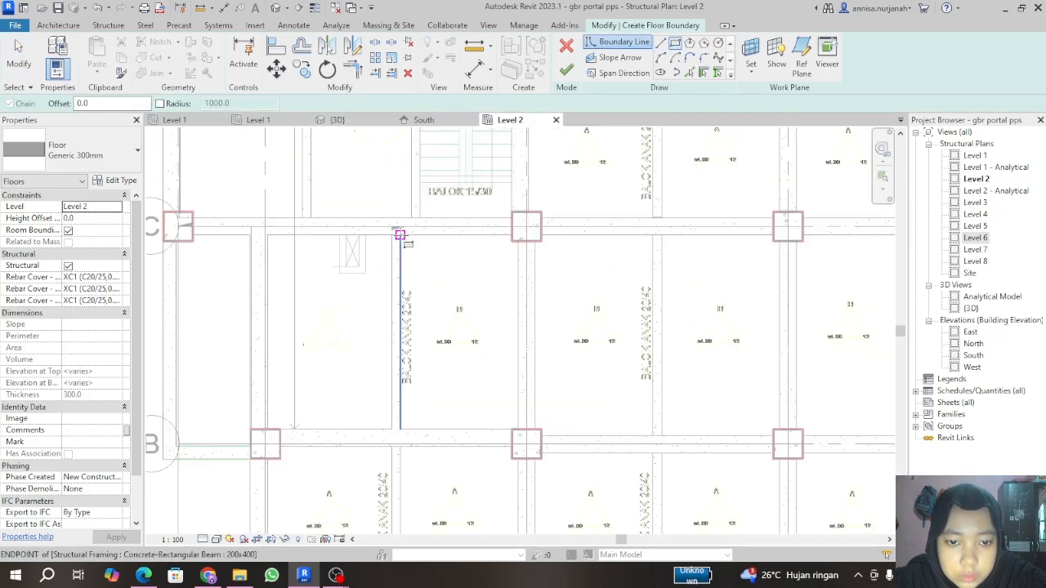
{"action": "left_click", "coordinate": [400, 234]}
{"action": "left_click", "coordinate": [518, 431]}
{"action": "scroll", "coordinate": [554, 239], "scroll_direction": "up", "scroll_amount": 1}
{"action": "left_click", "coordinate": [686, 496]}
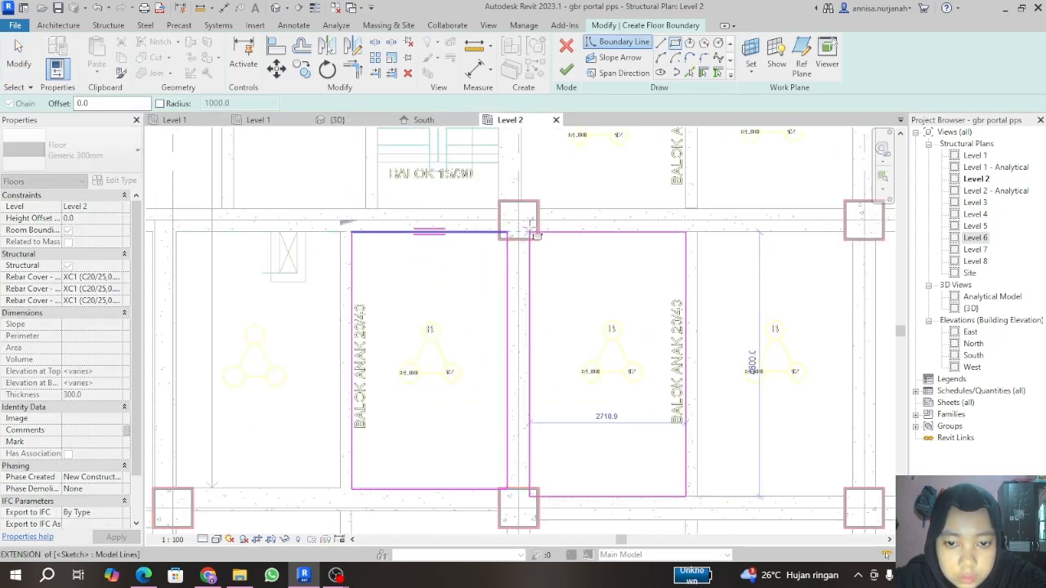
{"action": "left_click", "coordinate": [530, 232]}
Step: Sketch four rectangular floor boundaries in the two-by-two group of beam bays just above grid C, beside the staircase
{"action": "scroll", "coordinate": [413, 245], "scroll_direction": "down", "scroll_amount": 5}
{"action": "scroll", "coordinate": [480, 192], "scroll_direction": "up", "scroll_amount": 2}
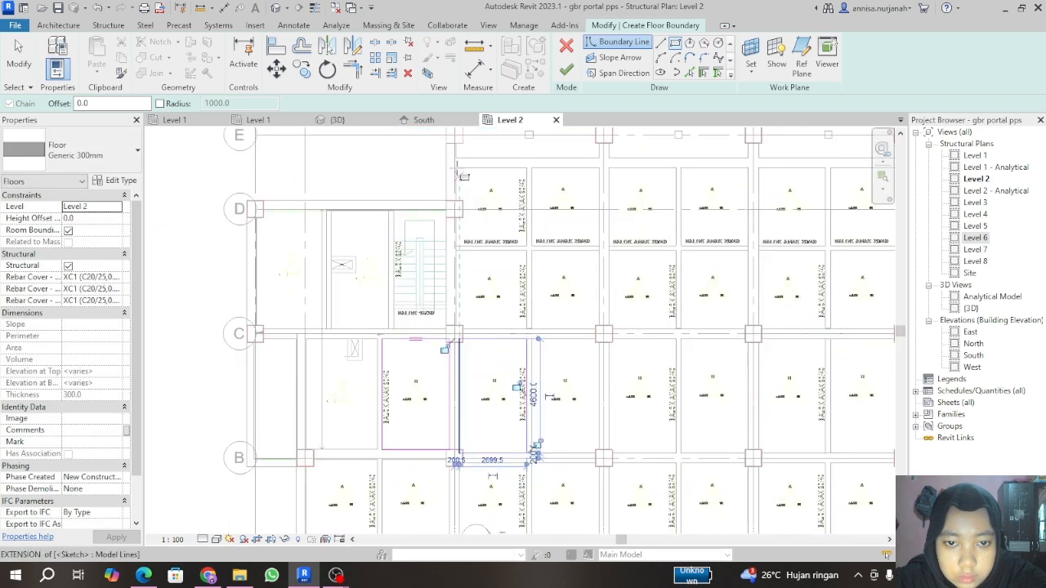
{"action": "left_click", "coordinate": [456, 167]}
{"action": "left_click", "coordinate": [526, 246]}
{"action": "left_click", "coordinate": [455, 251]}
{"action": "left_click", "coordinate": [526, 329]}
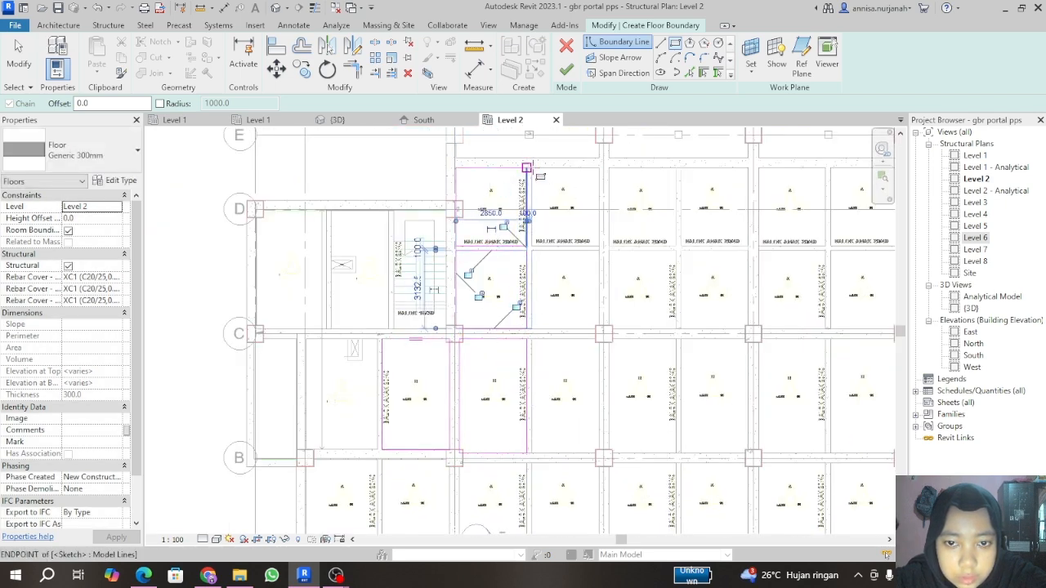
{"action": "left_click", "coordinate": [531, 168]}
{"action": "scroll", "coordinate": [569, 290], "scroll_direction": "up", "scroll_amount": 2}
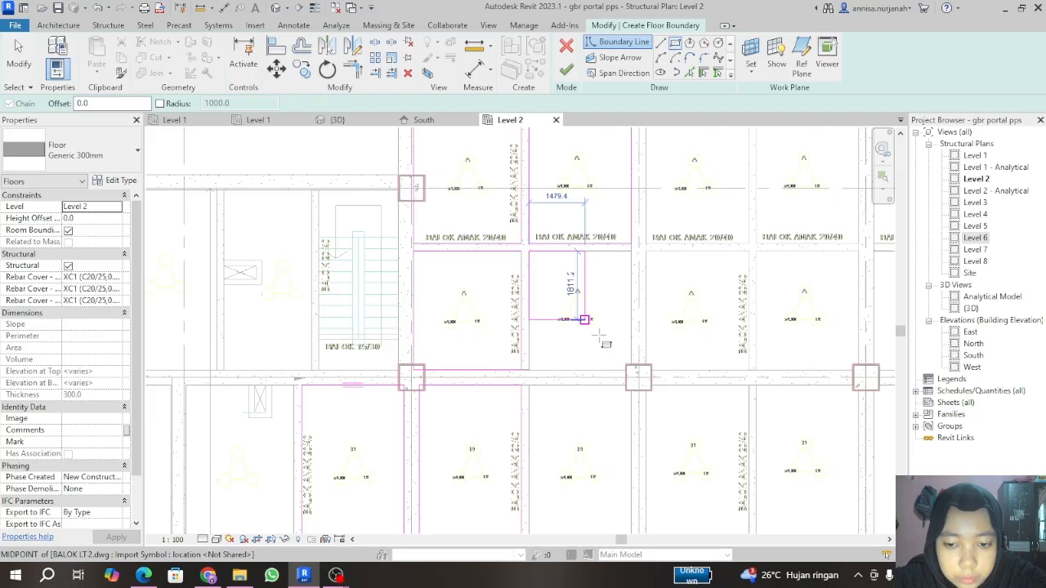
{"action": "left_click", "coordinate": [631, 369]}
Step: Sketch an about 2696 by 4600 mm floor boundary in the next bay between grids C and B
{"action": "scroll", "coordinate": [542, 216], "scroll_direction": "down", "scroll_amount": 6}
{"action": "scroll", "coordinate": [535, 282], "scroll_direction": "up", "scroll_amount": 4}
{"action": "left_click", "coordinate": [516, 245]}
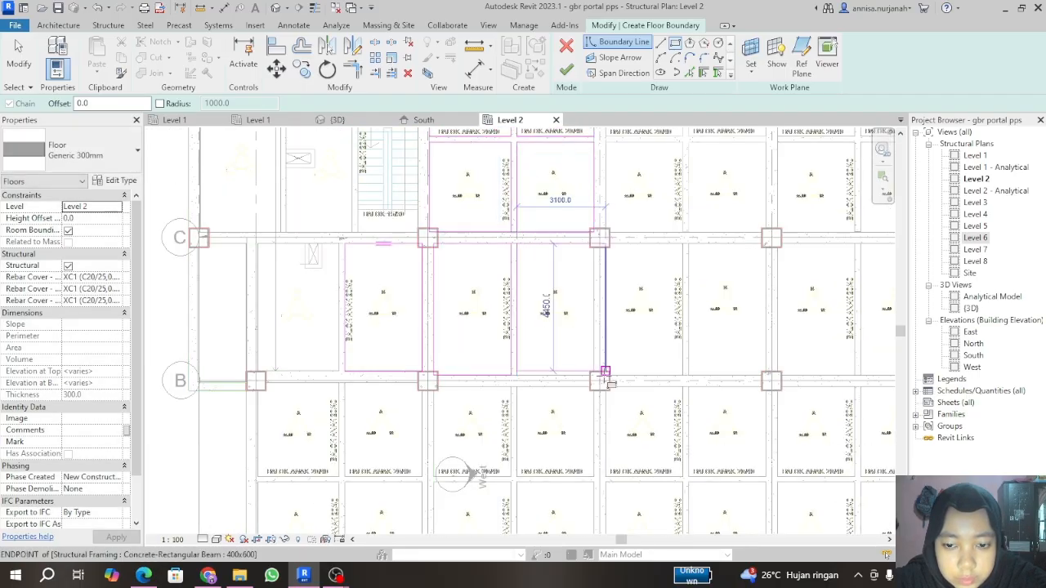
{"action": "scroll", "coordinate": [602, 373], "scroll_direction": "up", "scroll_amount": 3}
{"action": "left_click", "coordinate": [593, 377]}
Step: Sketch two rectangular floor boundaries in the first two bays directly below grid B, the first about 2901 by 3337 mm
{"action": "scroll", "coordinate": [539, 273], "scroll_direction": "down", "scroll_amount": 3}
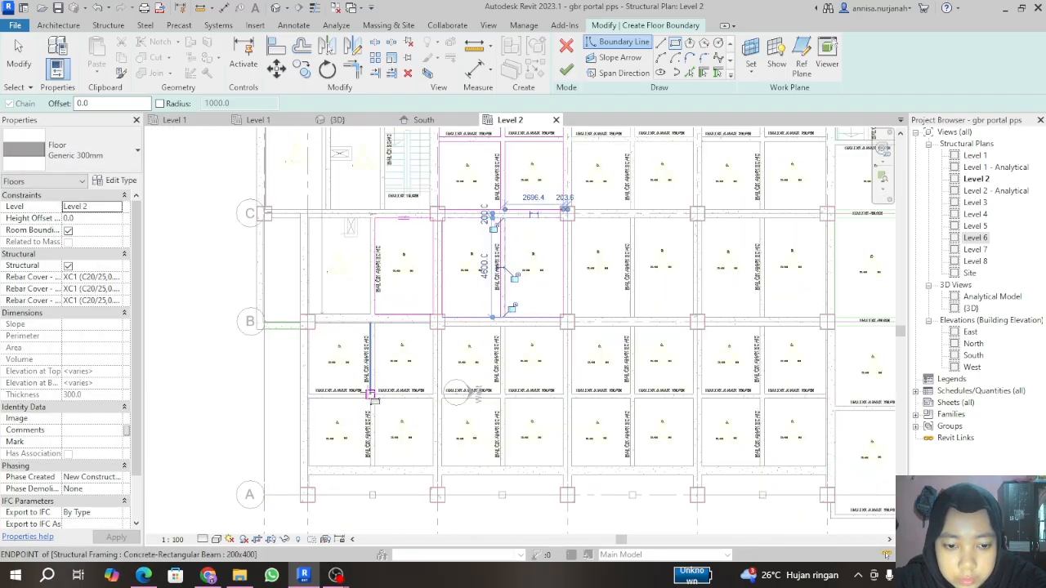
{"action": "scroll", "coordinate": [366, 393], "scroll_direction": "up", "scroll_amount": 1}
{"action": "left_click", "coordinate": [375, 393]}
{"action": "scroll", "coordinate": [292, 298], "scroll_direction": "up", "scroll_amount": 1}
{"action": "left_click", "coordinate": [292, 298]}
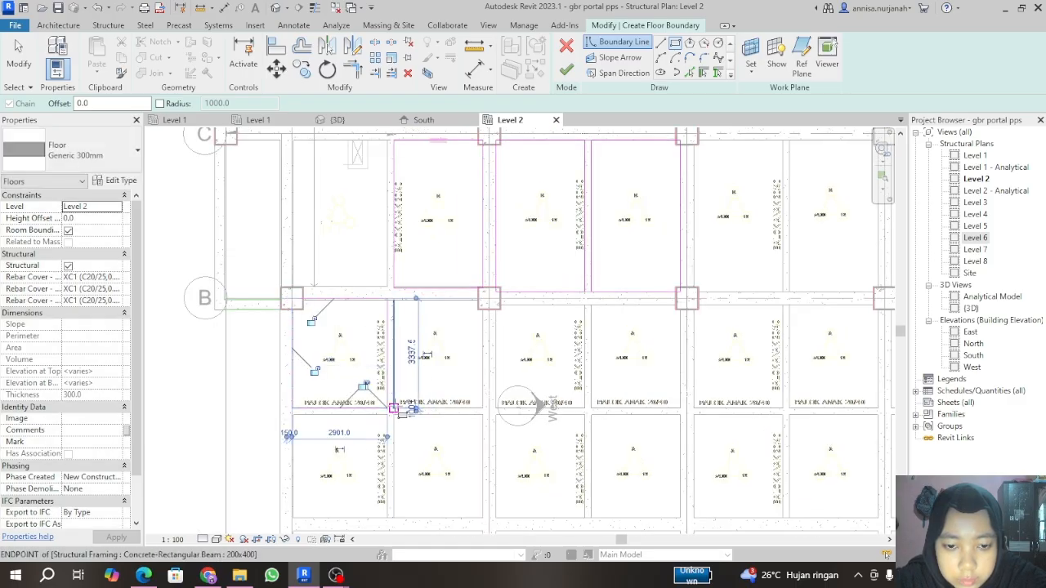
{"action": "left_click", "coordinate": [394, 407]}
{"action": "left_click", "coordinate": [488, 298]}
Step: Sketch rectangular floor boundaries in the two bays just above grid A, the first about 2851 by 3137 mm, and finish the floor
{"action": "scroll", "coordinate": [392, 274], "scroll_direction": "down", "scroll_amount": 4}
{"action": "scroll", "coordinate": [360, 355], "scroll_direction": "up", "scroll_amount": 5}
{"action": "left_click", "coordinate": [309, 398]}
{"action": "left_click", "coordinate": [417, 280]}
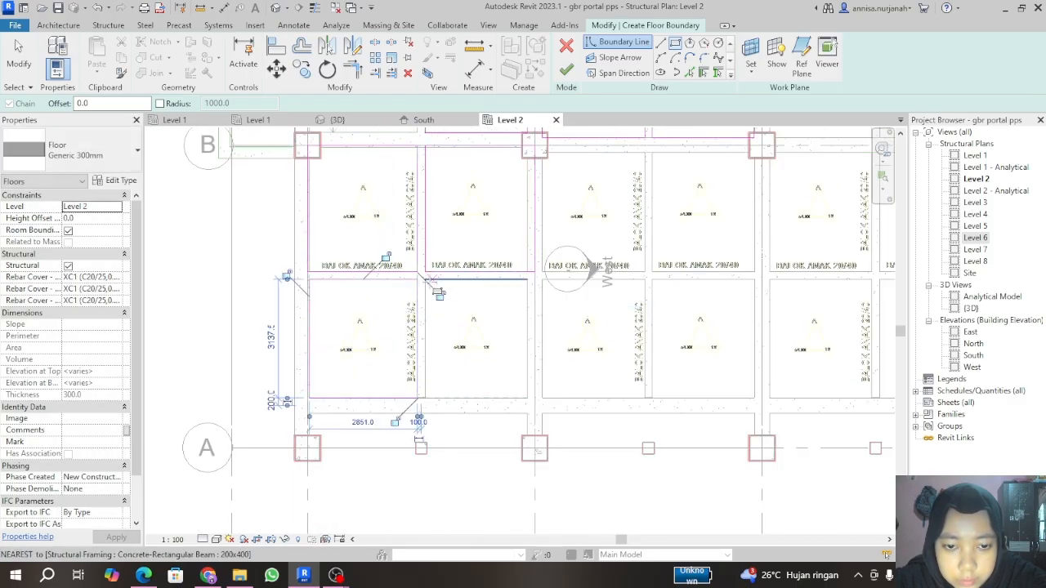
{"action": "left_click", "coordinate": [425, 280]}
{"action": "left_click", "coordinate": [527, 399]}
{"action": "left_click", "coordinate": [566, 70]}
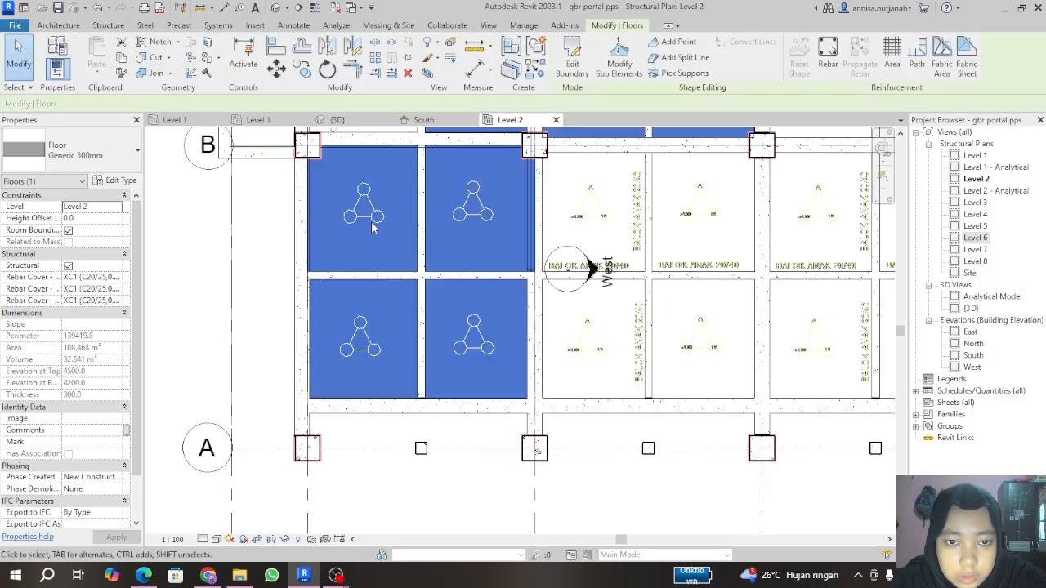
{"action": "left_click", "coordinate": [378, 239]}
{"action": "left_click", "coordinate": [367, 150]}
{"action": "scroll", "coordinate": [313, 260], "scroll_direction": "down", "scroll_amount": 4}
{"action": "left_click", "coordinate": [332, 234]}
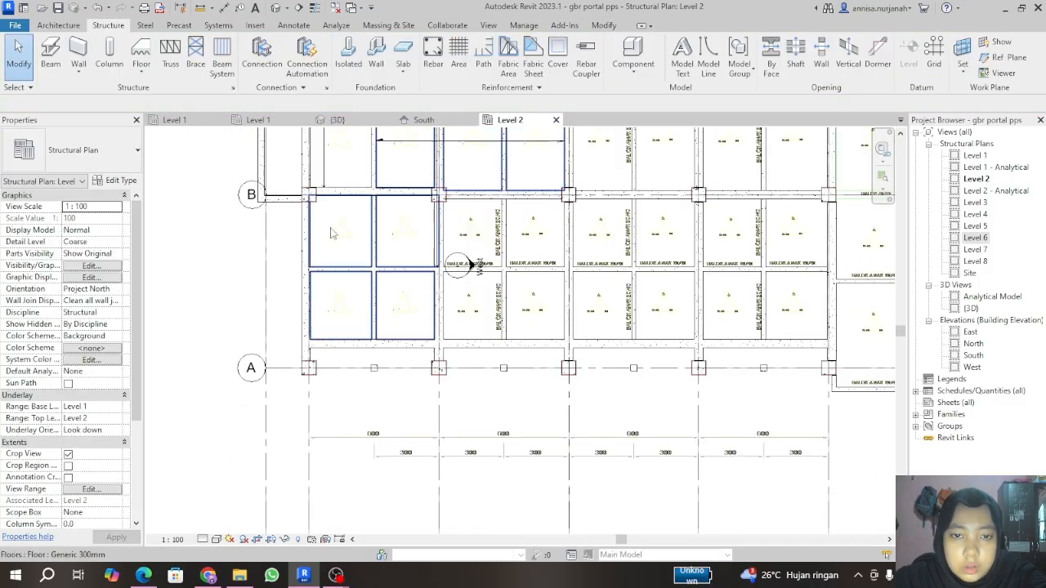
{"action": "left_click", "coordinate": [139, 75]}
{"action": "left_click", "coordinate": [379, 488]}
{"action": "left_click", "coordinate": [336, 575]}
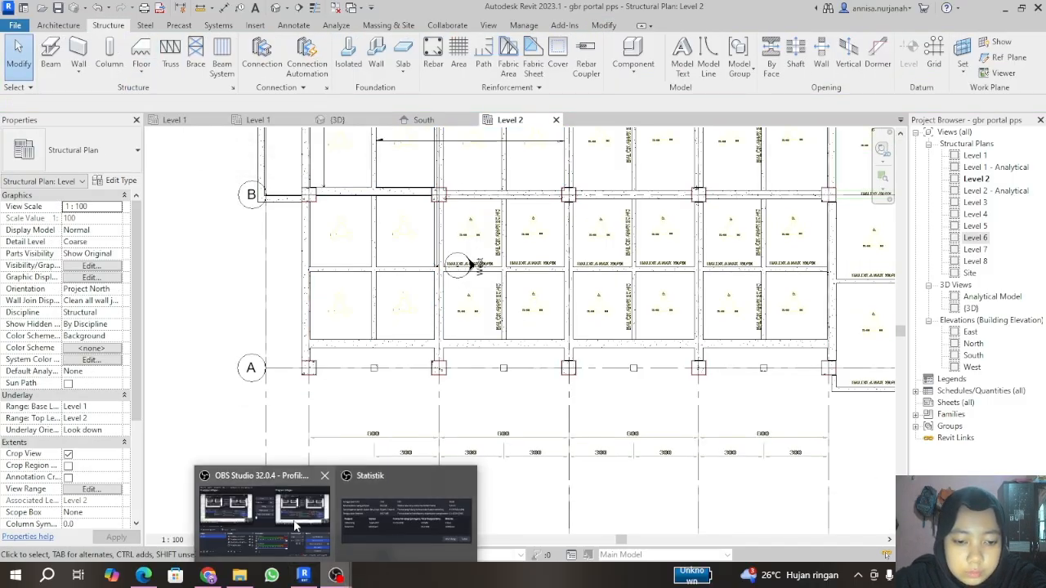
{"action": "left_click", "coordinate": [299, 523]}
{"action": "left_click", "coordinate": [849, 384]}
{"action": "left_click", "coordinate": [556, 269]}
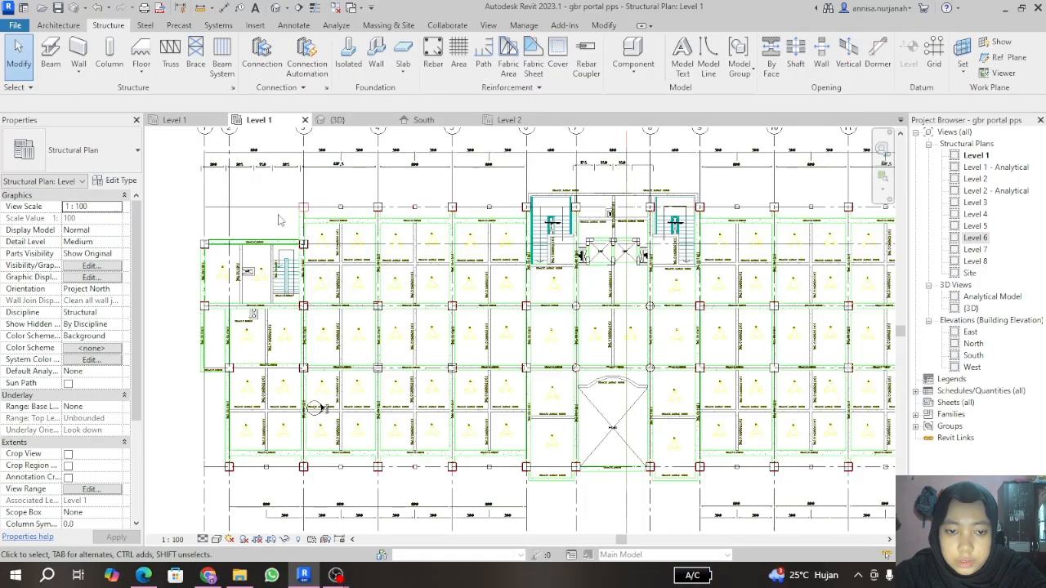
{"action": "scroll", "coordinate": [693, 420], "scroll_direction": "up", "scroll_amount": 2}
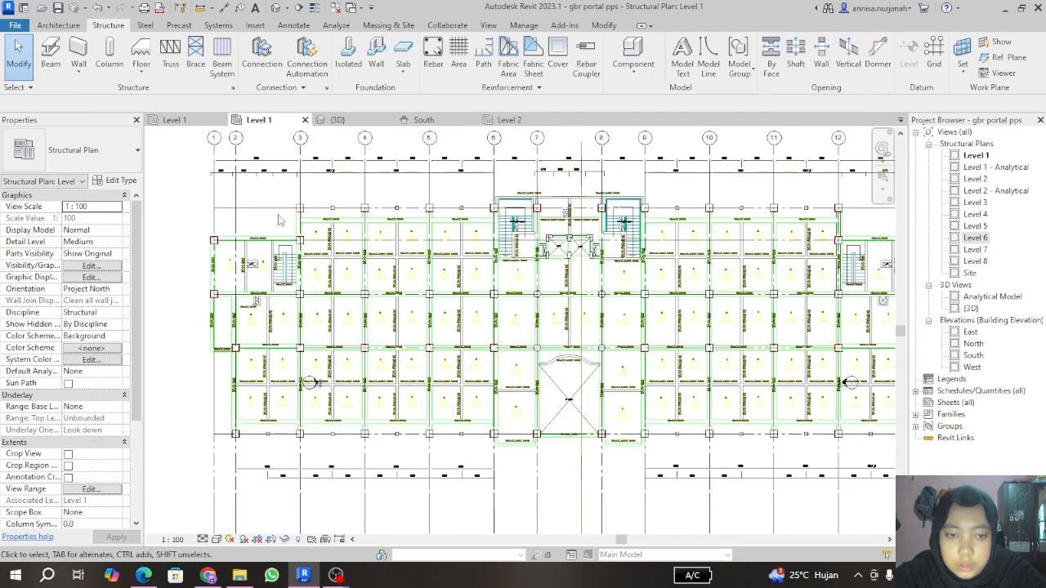
{"action": "scroll", "coordinate": [222, 292], "scroll_direction": "down", "scroll_amount": 1}
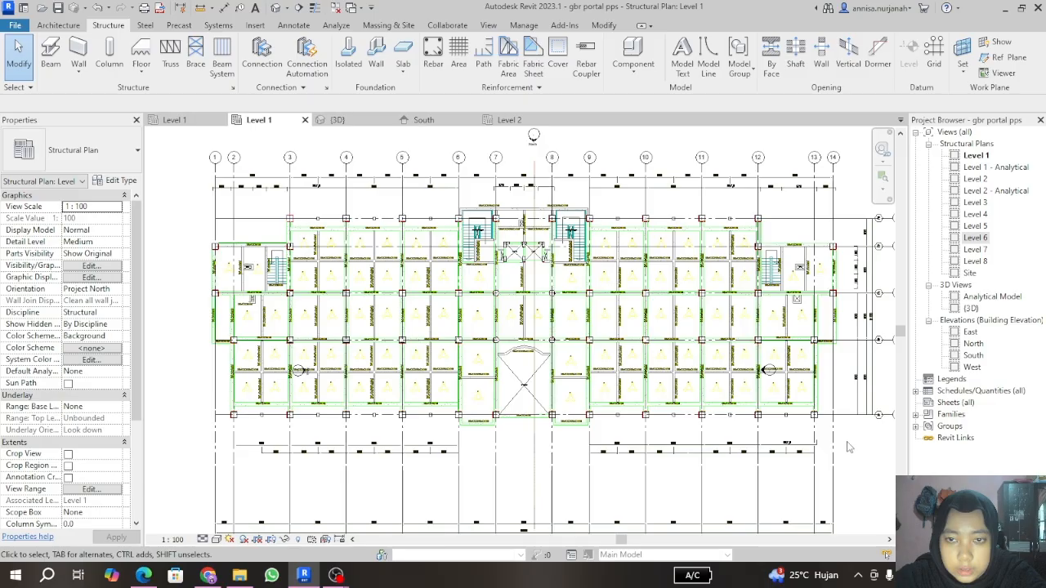
Step: Select the whole building in the Level 2 plan and filter the selection down to the Floors category only
{"action": "left_click", "coordinate": [509, 119]}
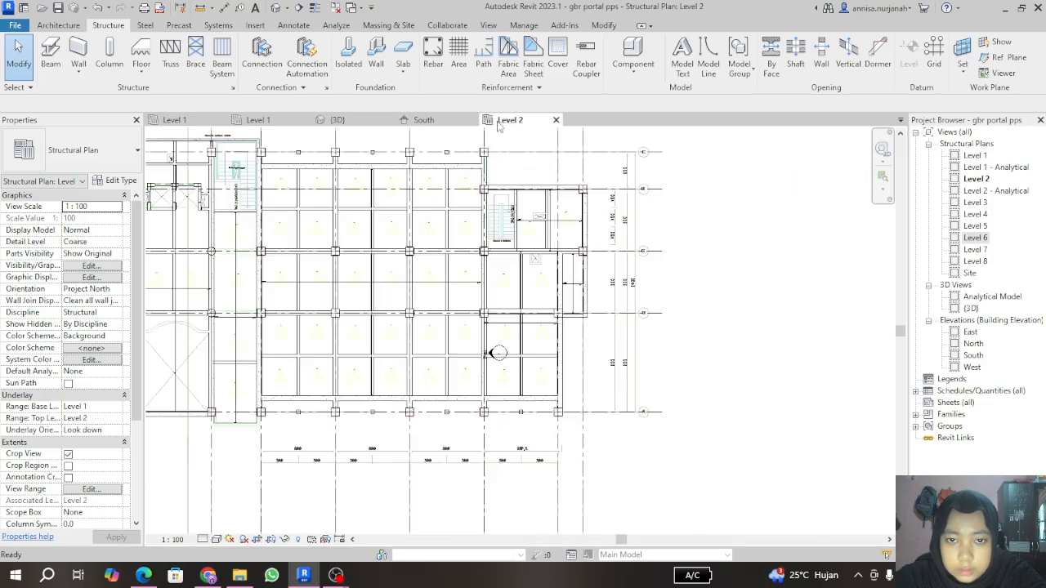
{"action": "scroll", "coordinate": [695, 336], "scroll_direction": "down", "scroll_amount": 1}
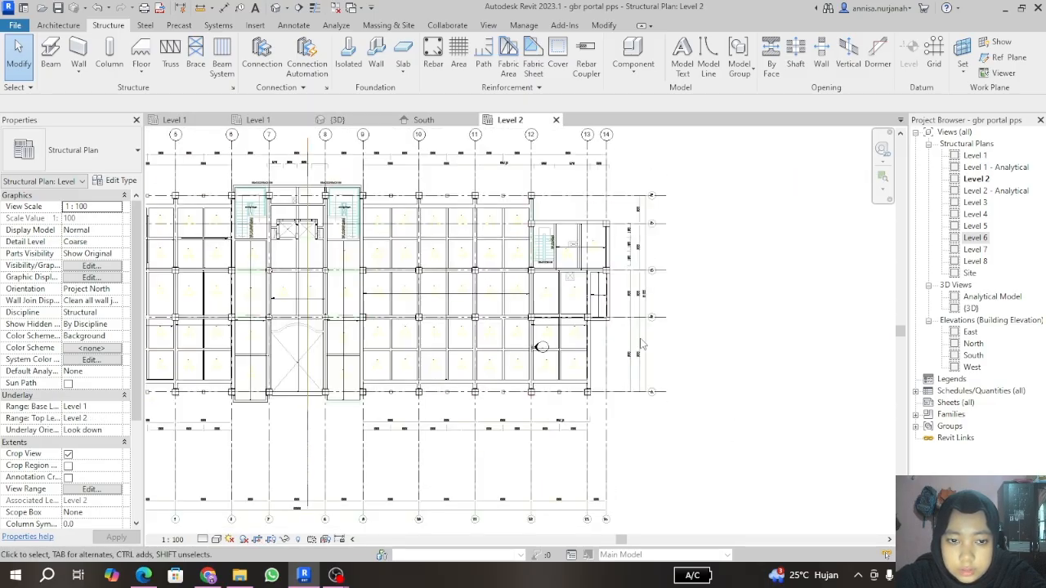
{"action": "scroll", "coordinate": [641, 344], "scroll_direction": "down", "scroll_amount": 1}
{"action": "scroll", "coordinate": [447, 343], "scroll_direction": "down", "scroll_amount": 1}
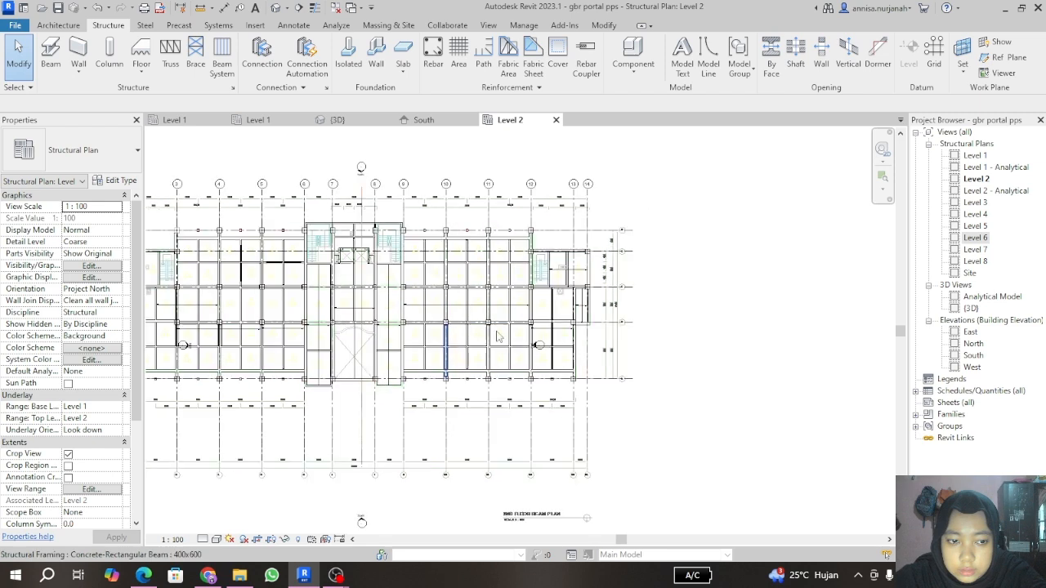
{"action": "scroll", "coordinate": [218, 329], "scroll_direction": "down", "scroll_amount": 1}
{"action": "scroll", "coordinate": [149, 308], "scroll_direction": "up", "scroll_amount": 1}
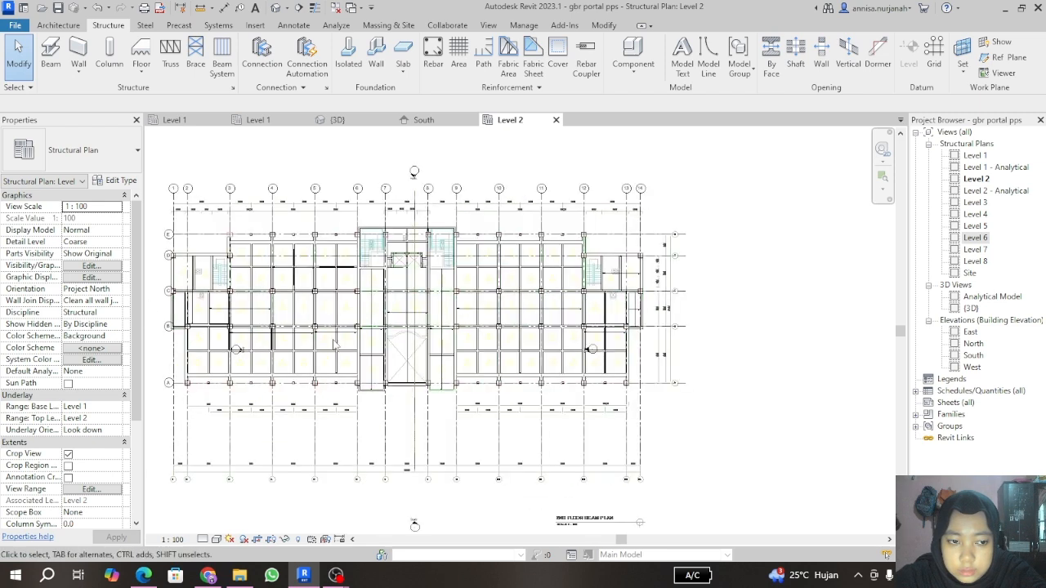
{"action": "left_click_drag", "start_coordinate": [664, 414], "coordinate": [157, 217]}
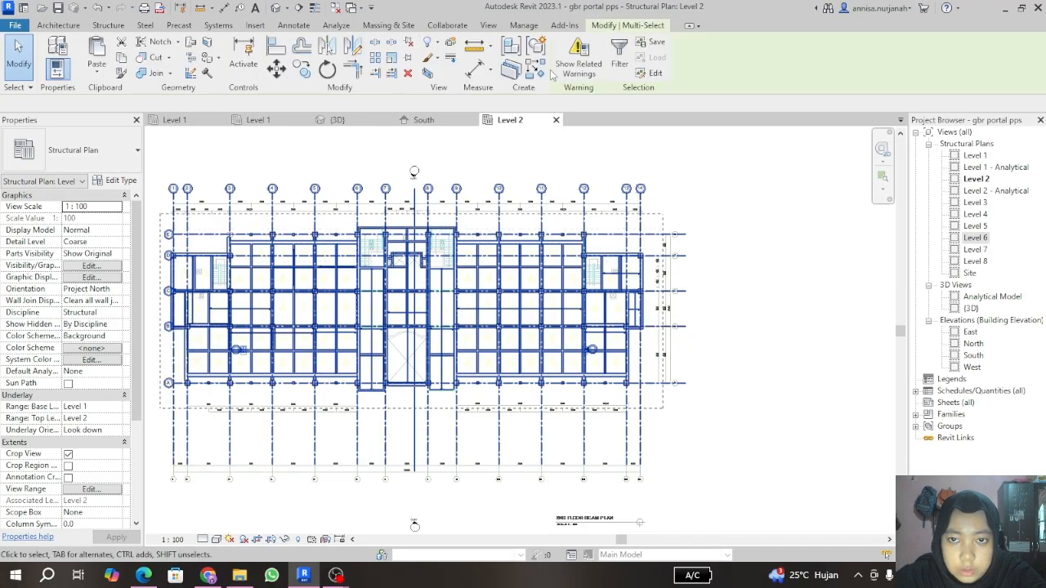
{"action": "left_click", "coordinate": [618, 63]}
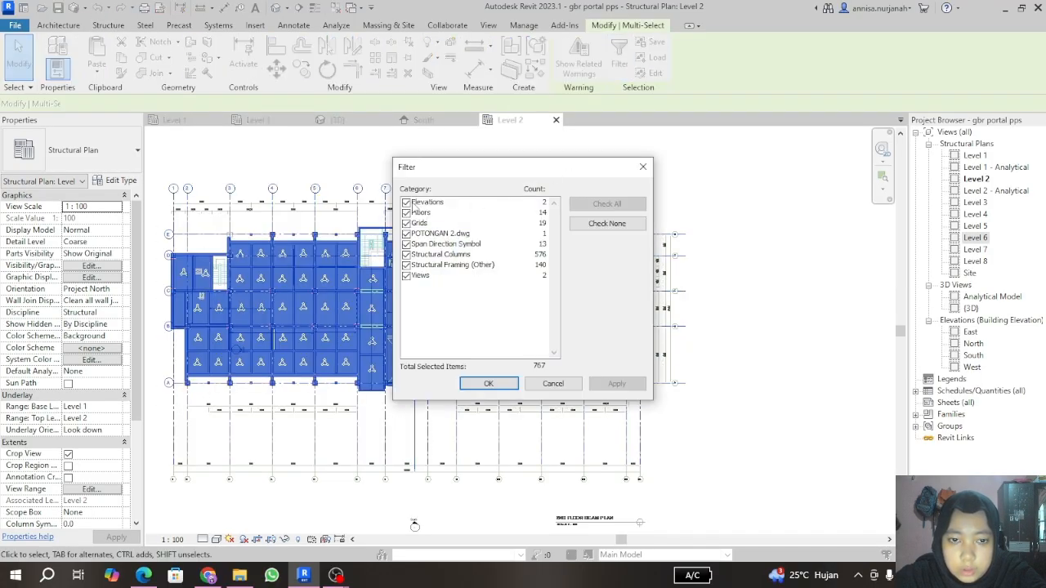
{"action": "left_click", "coordinate": [407, 202]}
{"action": "left_click", "coordinate": [406, 213]}
{"action": "left_click", "coordinate": [406, 223]}
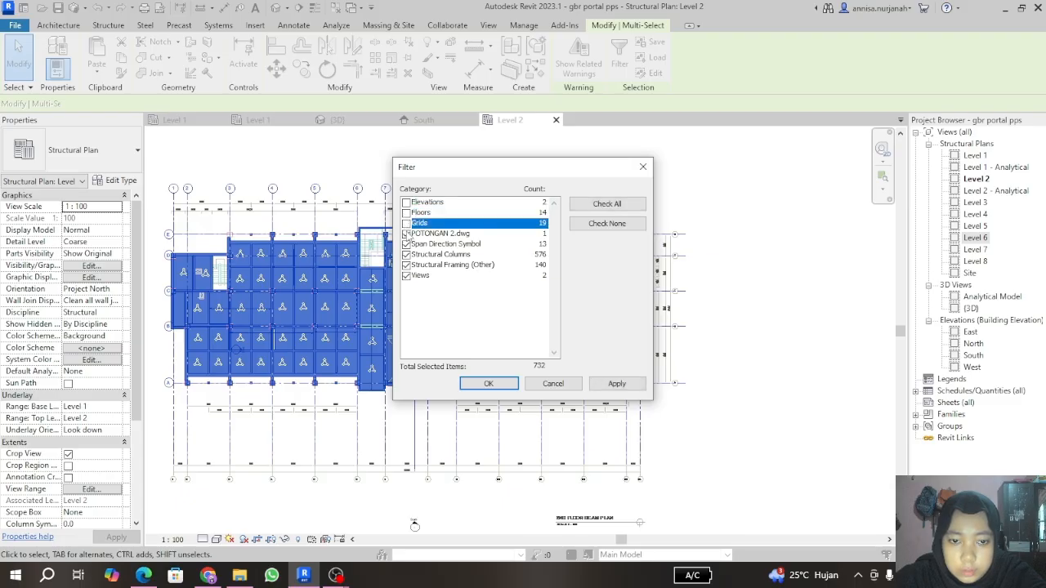
{"action": "left_click", "coordinate": [406, 234]}
{"action": "left_click", "coordinate": [406, 212]}
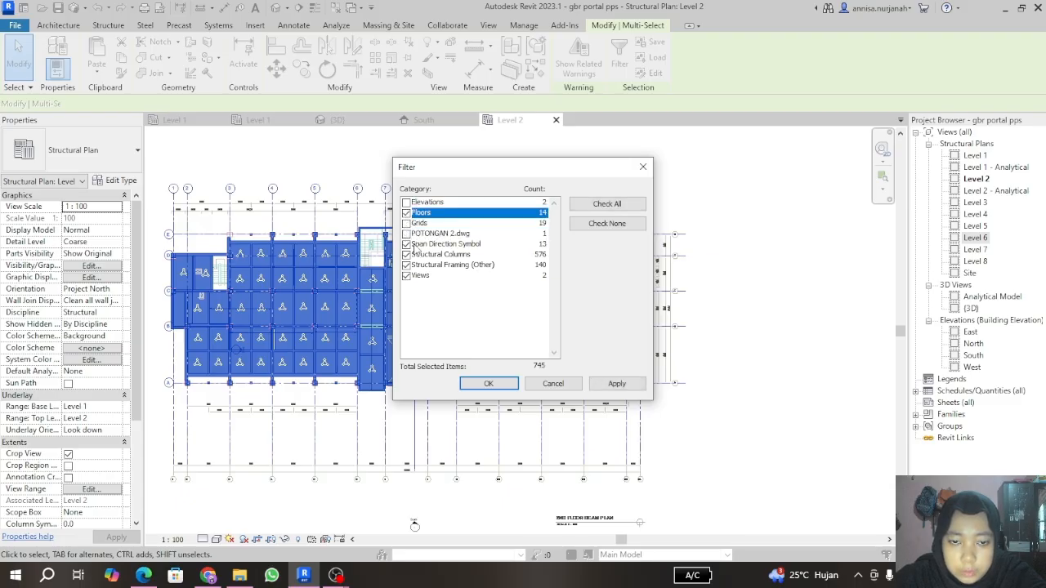
{"action": "left_click", "coordinate": [406, 243]}
{"action": "left_click", "coordinate": [406, 254]}
{"action": "left_click", "coordinate": [406, 264]}
{"action": "left_click", "coordinate": [406, 276]}
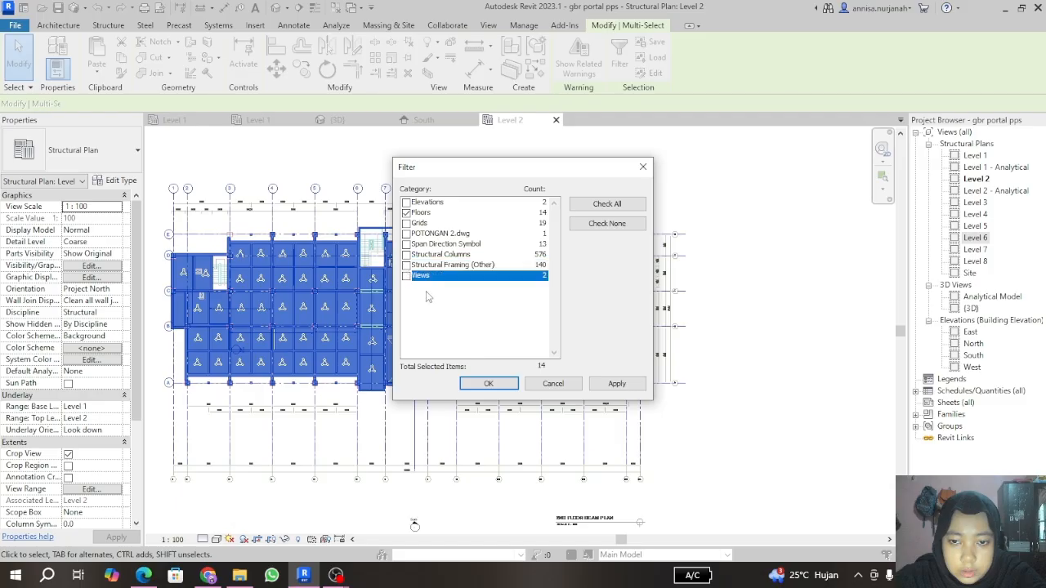
{"action": "left_click", "coordinate": [511, 385]}
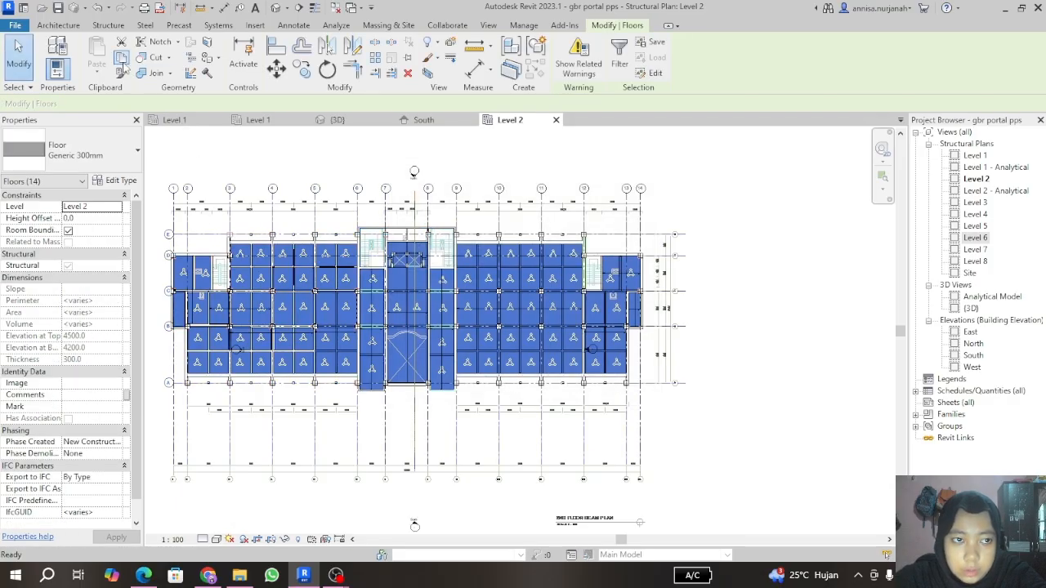
Step: Copy the selected floors, paste them aligned to Level 3, and check them in the 3D and South views
{"action": "left_click", "coordinate": [97, 80]}
{"action": "left_click", "coordinate": [115, 122]}
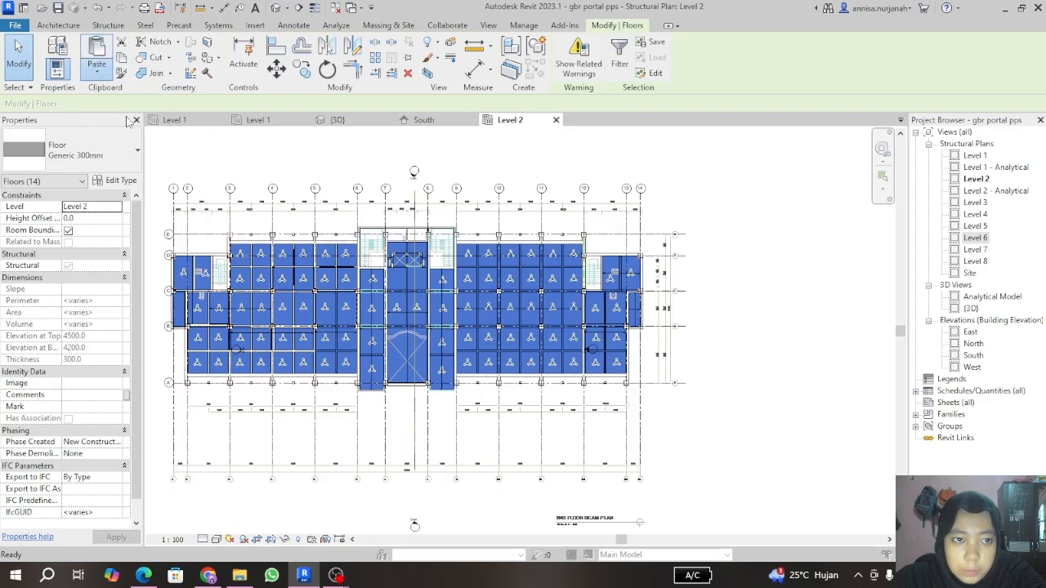
{"action": "left_click", "coordinate": [469, 221]}
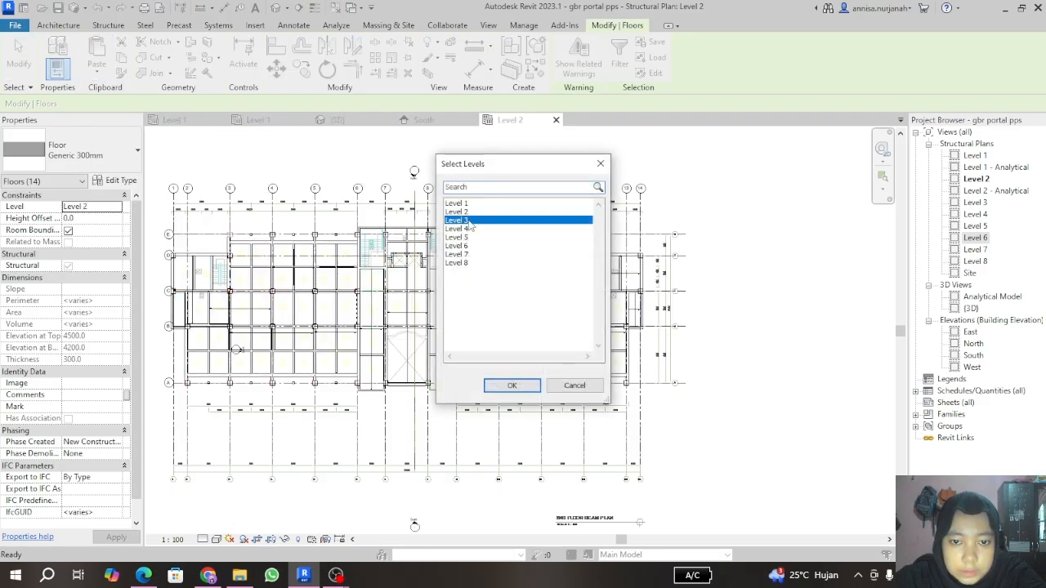
{"action": "left_click", "coordinate": [513, 385]}
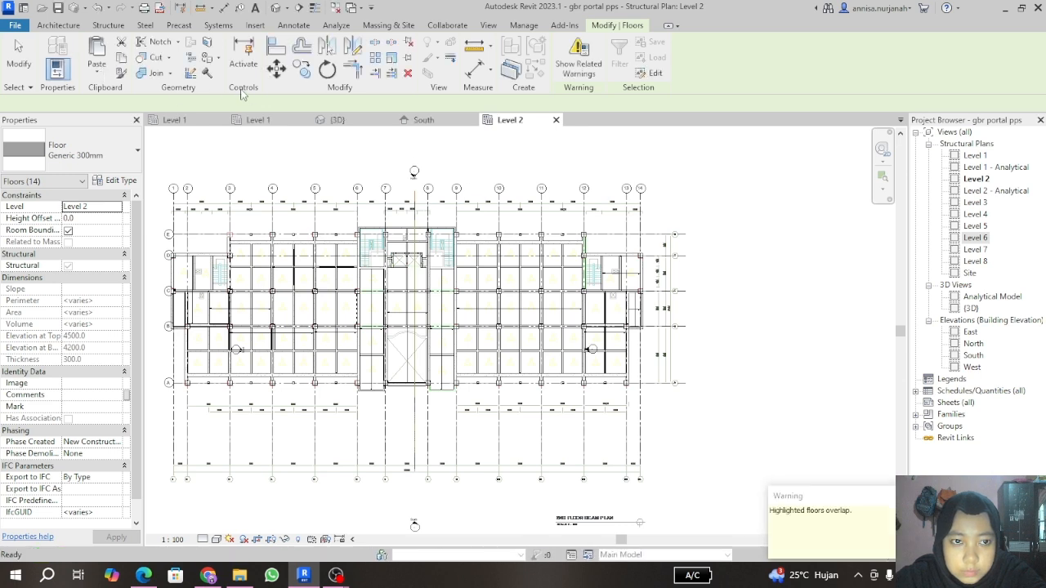
{"action": "left_click", "coordinate": [341, 122]}
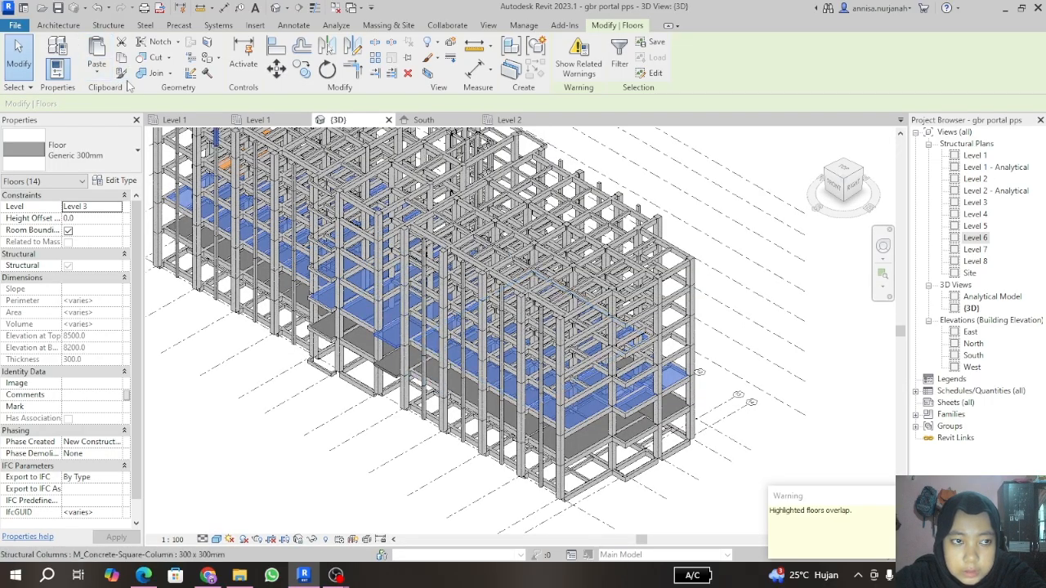
{"action": "left_click", "coordinate": [435, 122]}
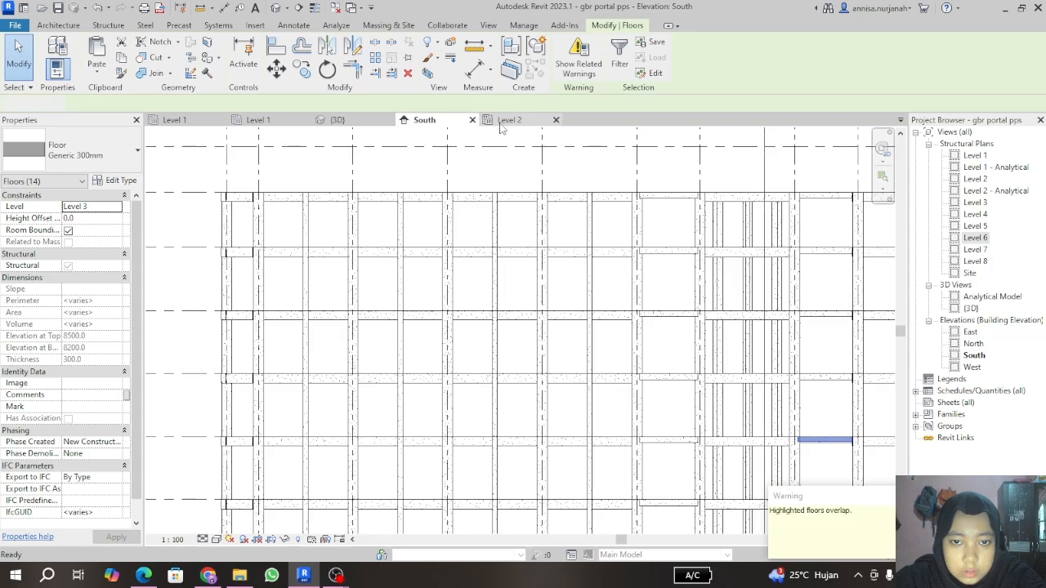
Step: Return to the Level 2 plan and paste the copied floors aligned to Level 4
{"action": "left_click", "coordinate": [507, 120]}
{"action": "left_click", "coordinate": [97, 72]}
{"action": "left_click", "coordinate": [134, 121]}
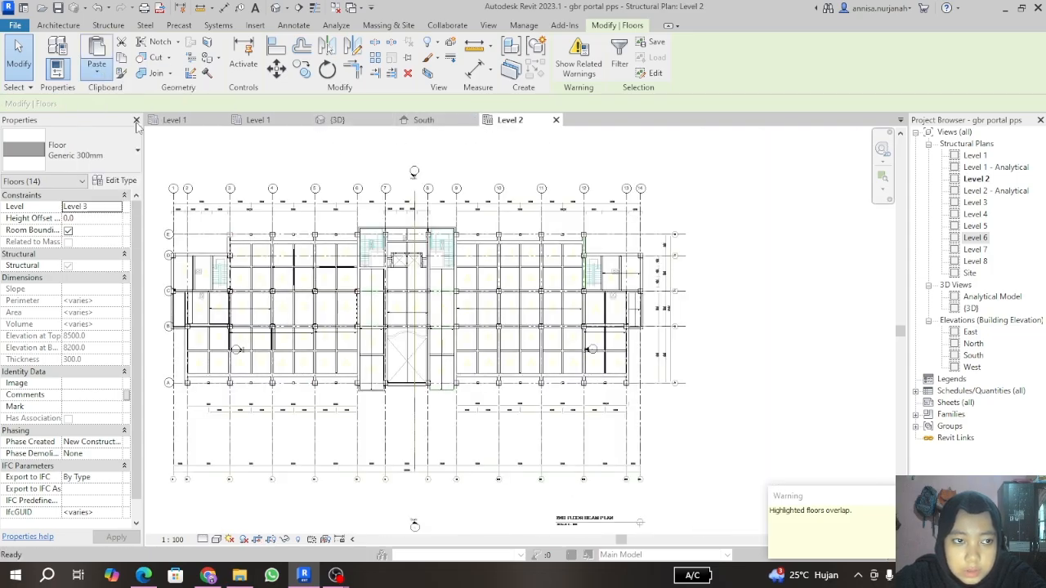
{"action": "left_click", "coordinate": [470, 229]}
{"action": "left_click", "coordinate": [516, 384]}
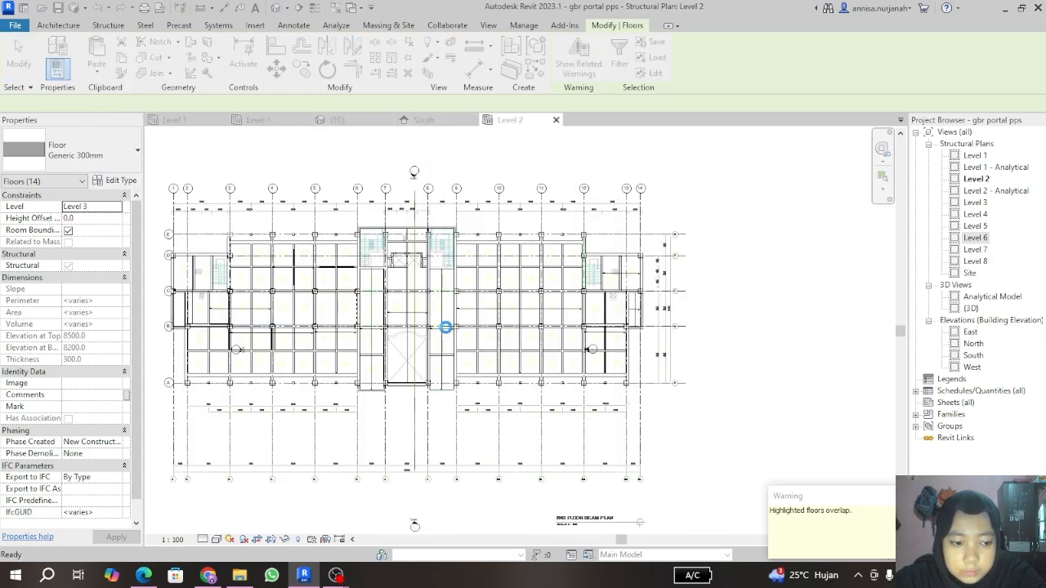
Step: Paste the copied floors aligned to Level 5, and paste them again aligned to Level 6
{"action": "left_click", "coordinate": [97, 73]}
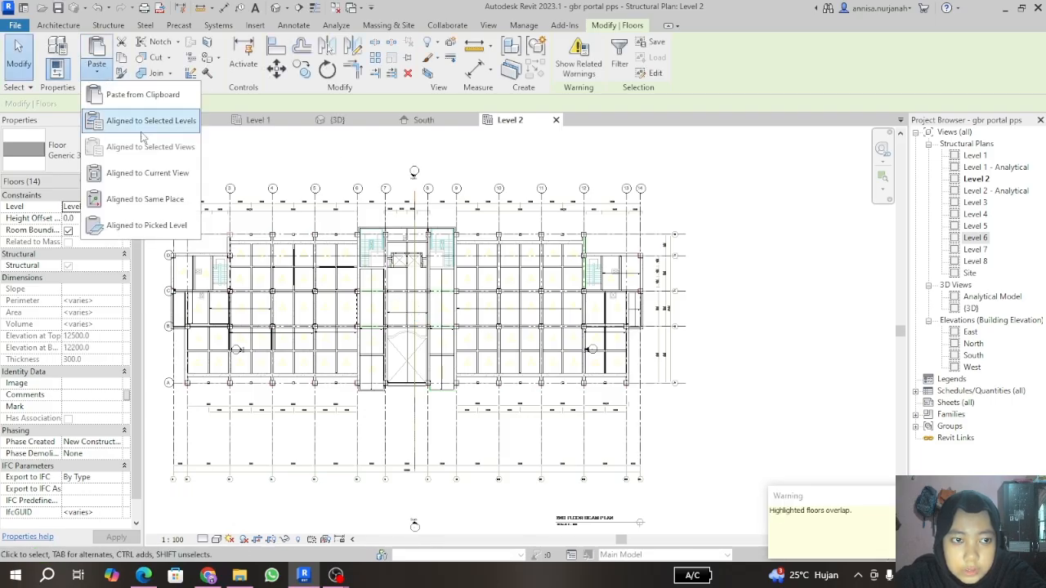
{"action": "left_click", "coordinate": [135, 117]}
{"action": "left_click", "coordinate": [458, 237]}
{"action": "left_click", "coordinate": [509, 383]}
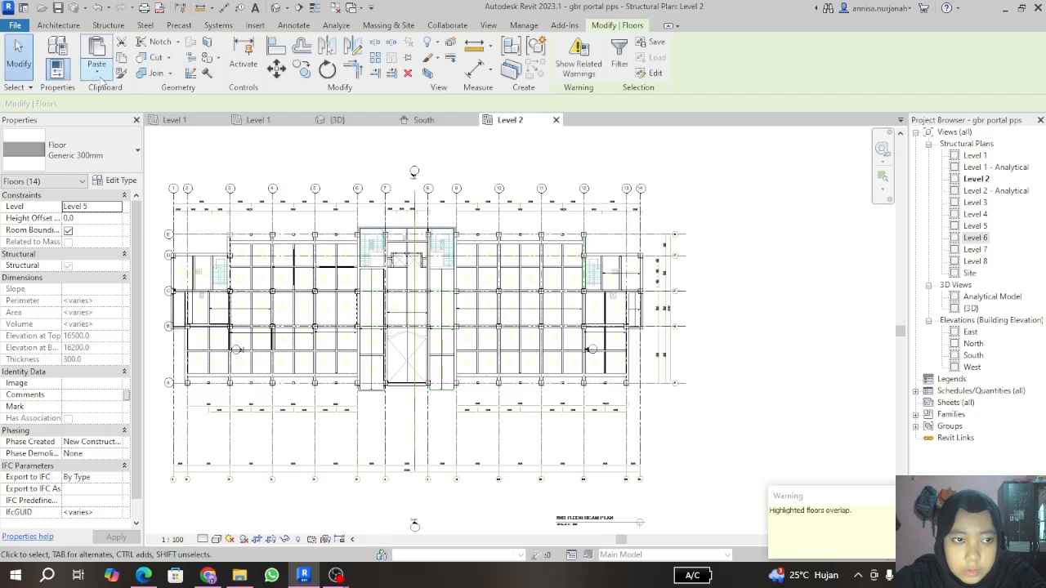
{"action": "left_click", "coordinate": [97, 75]}
{"action": "left_click", "coordinate": [121, 121]}
{"action": "left_click", "coordinate": [559, 384]}
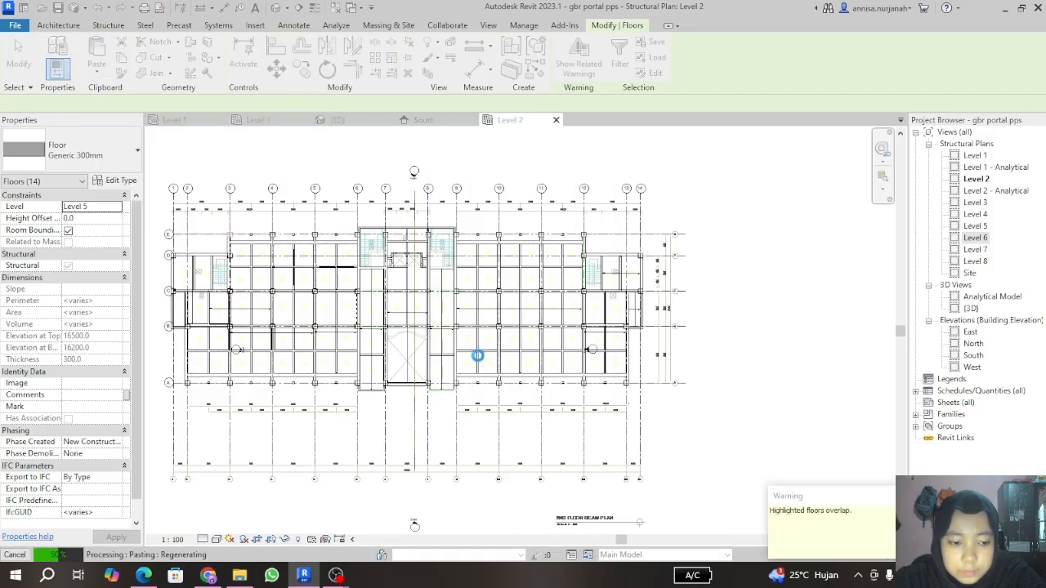
Step: Switch to the 3D view, paste the copied floors aligned to Level 7, and clear the selection
{"action": "left_click", "coordinate": [338, 122]}
{"action": "scroll", "coordinate": [467, 313], "scroll_direction": "down", "scroll_amount": 1}
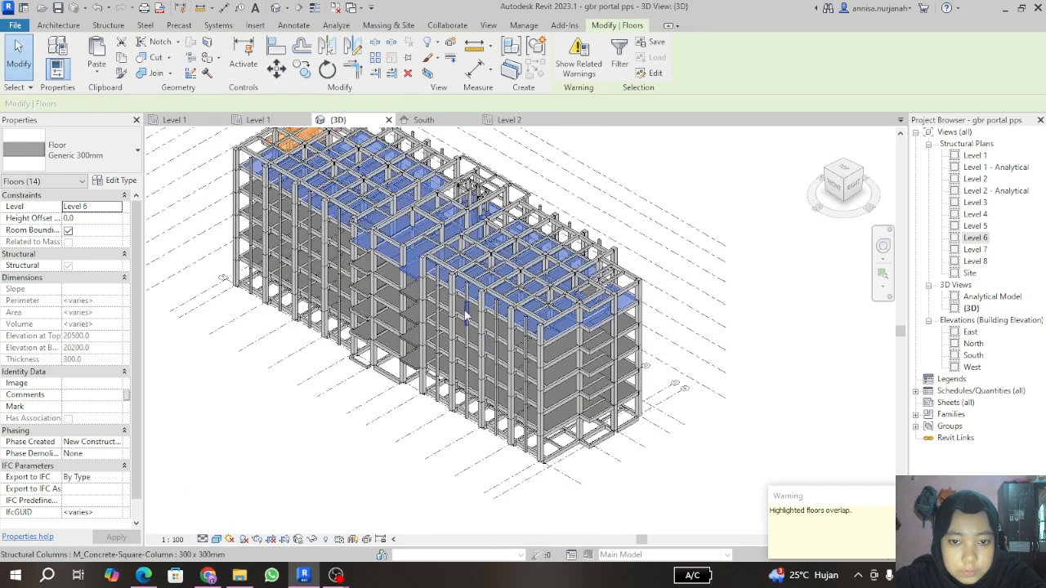
{"action": "left_click", "coordinate": [96, 73]}
{"action": "left_click", "coordinate": [121, 121]}
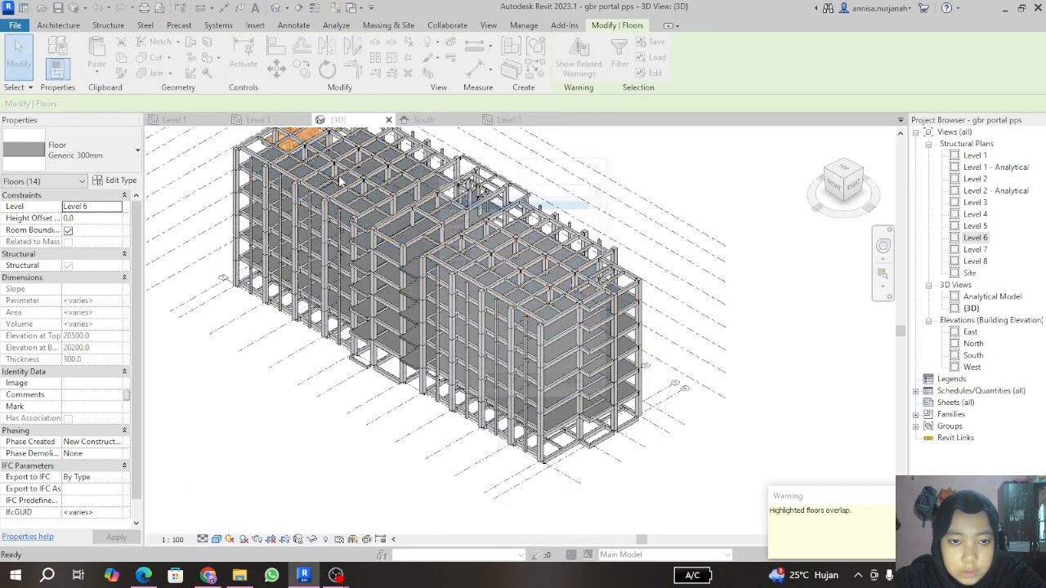
{"action": "left_click", "coordinate": [475, 256]}
{"action": "left_click", "coordinate": [497, 384]}
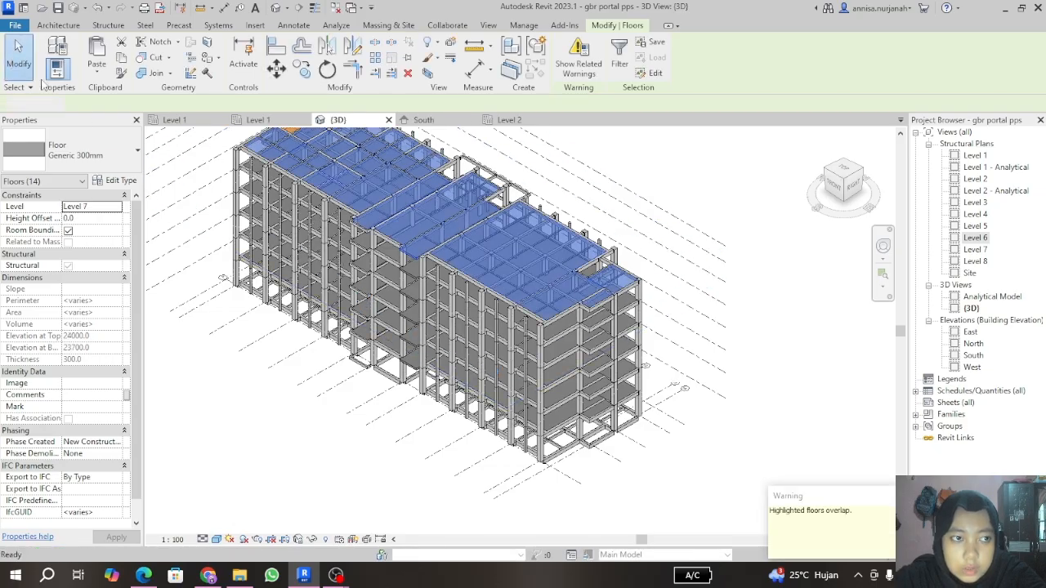
{"action": "left_click", "coordinate": [261, 429]}
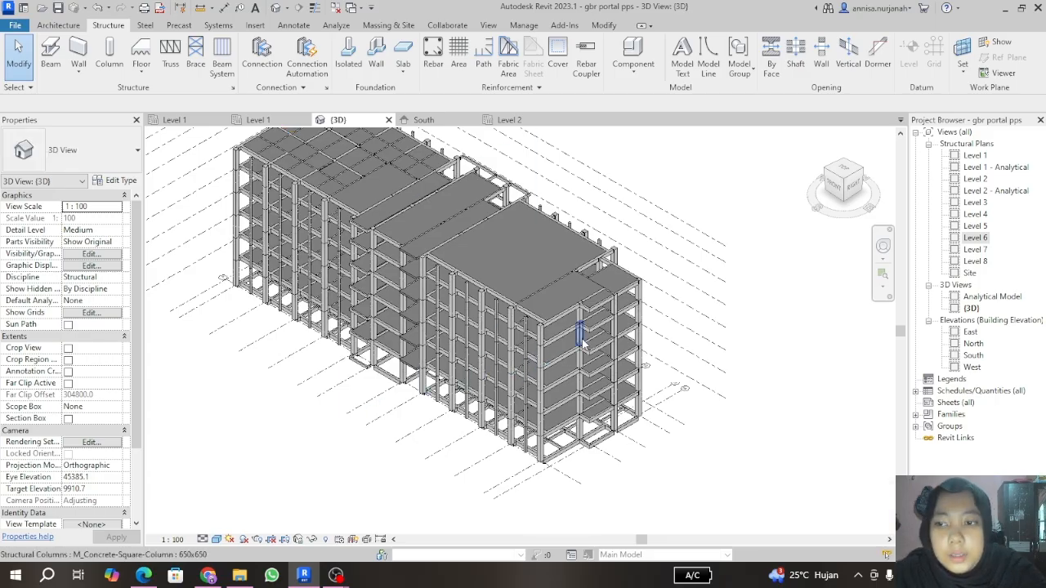
Step: Inspect the building's floors in the 3D view and set the view's detail level to Fine
{"action": "mouse_move", "coordinate": [834, 176]}
{"action": "left_mouse_down"}
{"action": "mouse_move", "coordinate": [805, 155]}
{"action": "mouse_move", "coordinate": [823, 175]}
{"action": "left_mouse_up"}
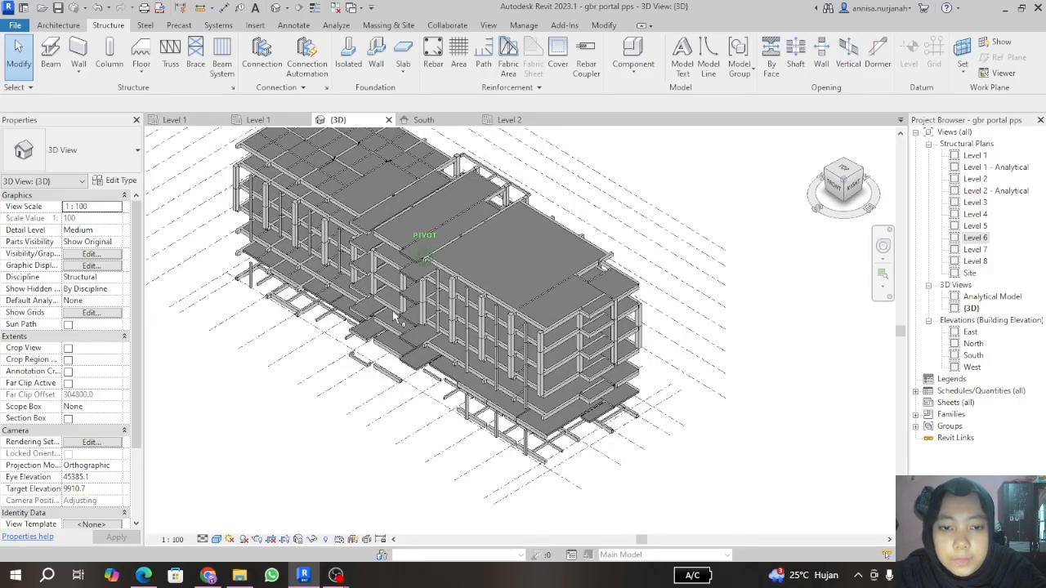
{"action": "middle_click_drag", "start_coordinate": [393, 315], "coordinate": [319, 478], "text": "shift"}
{"action": "left_click", "coordinate": [204, 541]}
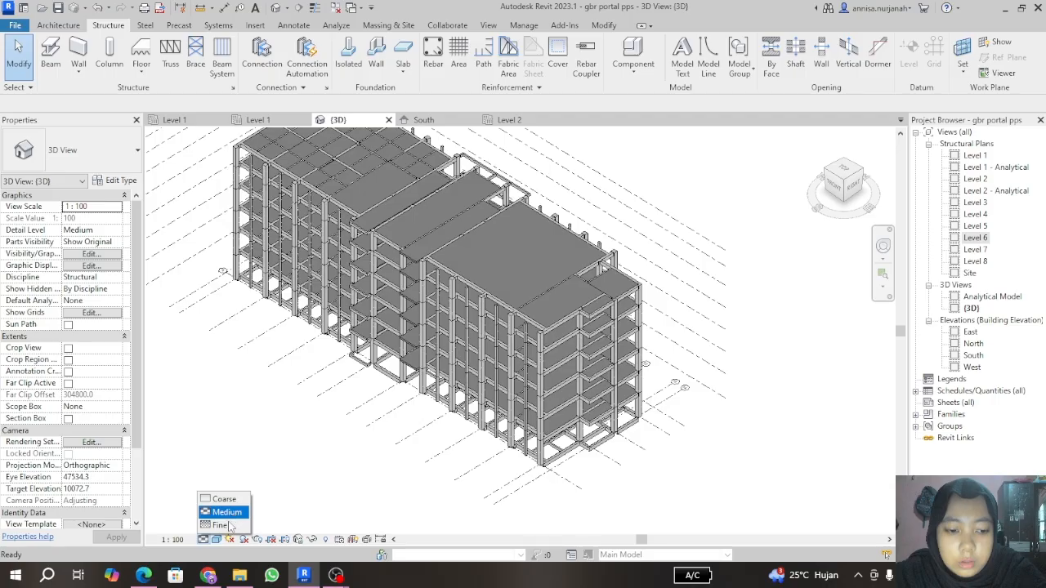
{"action": "left_click", "coordinate": [223, 524]}
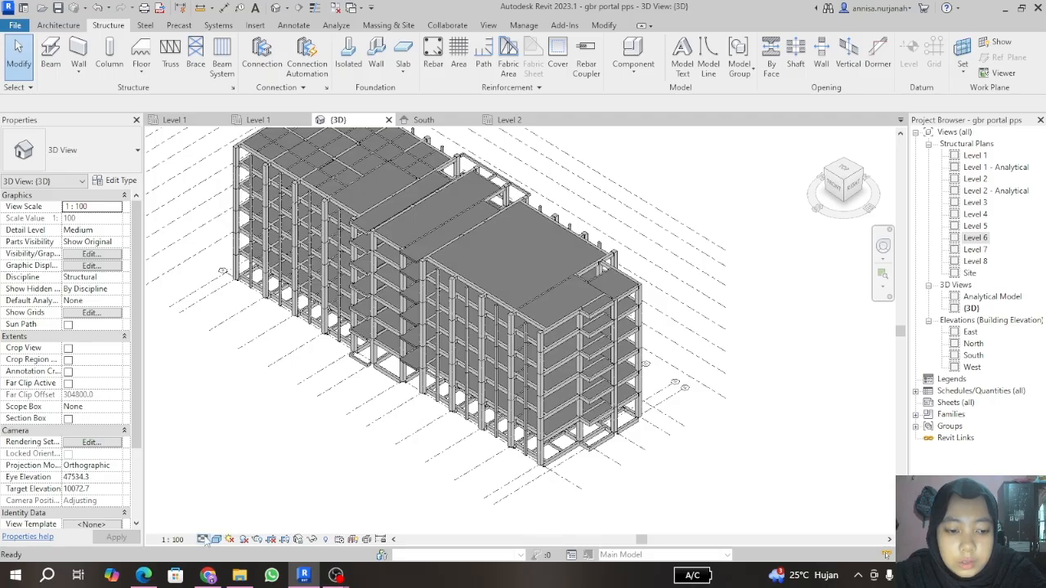
{"action": "left_click", "coordinate": [203, 539]}
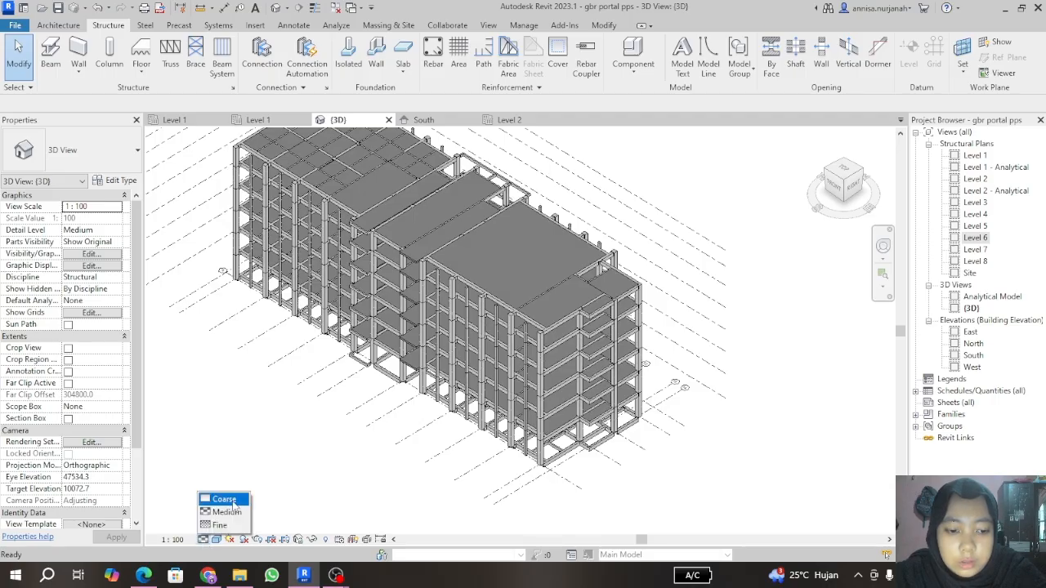
{"action": "left_click", "coordinate": [221, 525]}
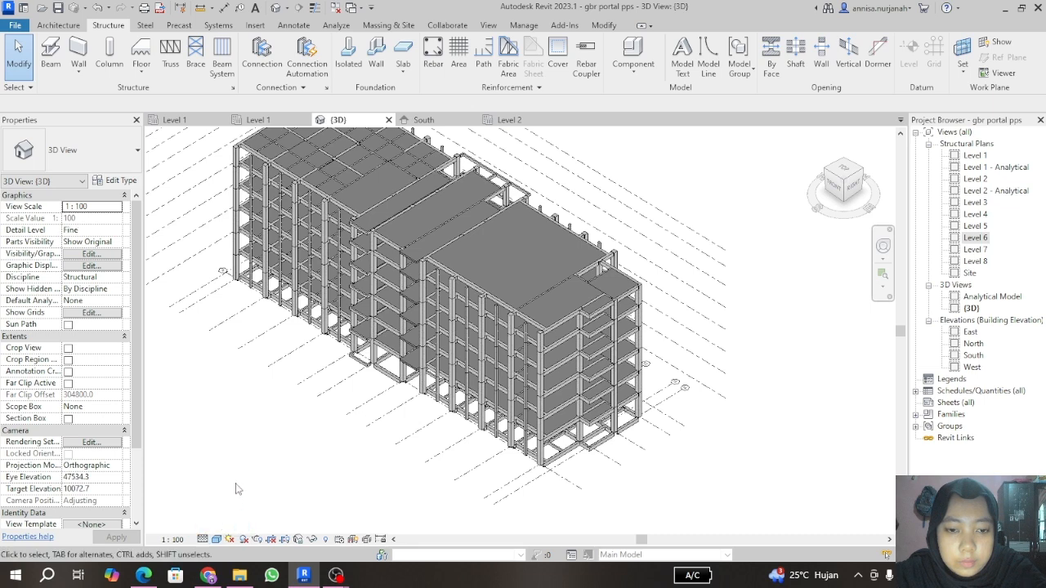
{"action": "scroll", "coordinate": [438, 292], "scroll_direction": "up", "scroll_amount": 3}
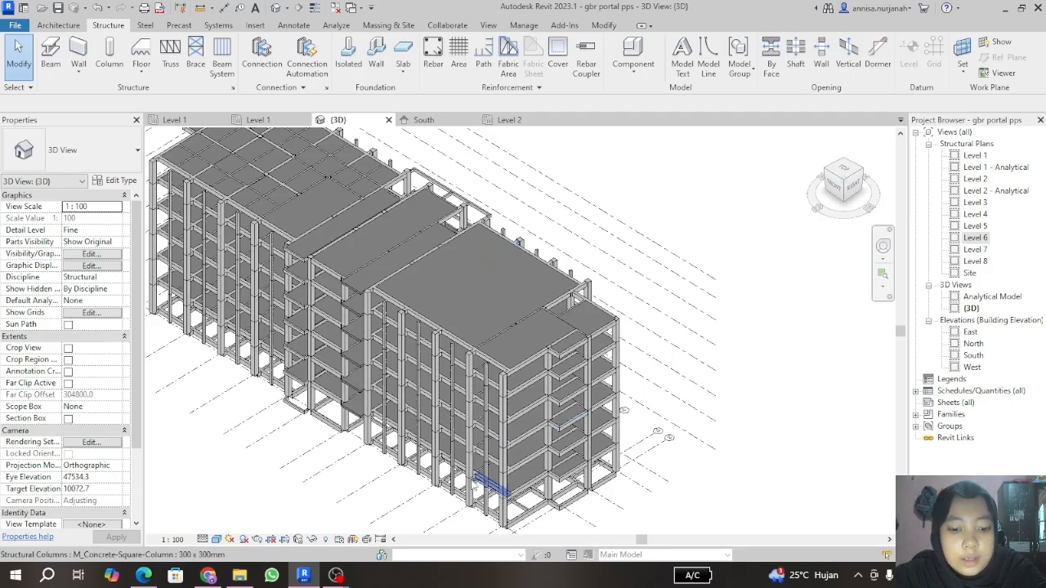
{"action": "mouse_move", "coordinate": [336, 574]}
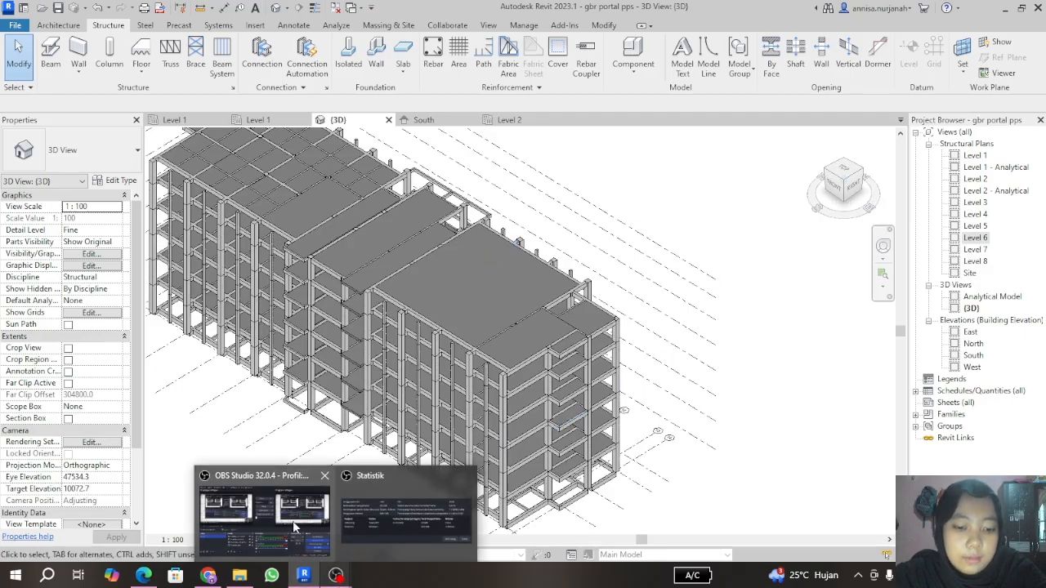